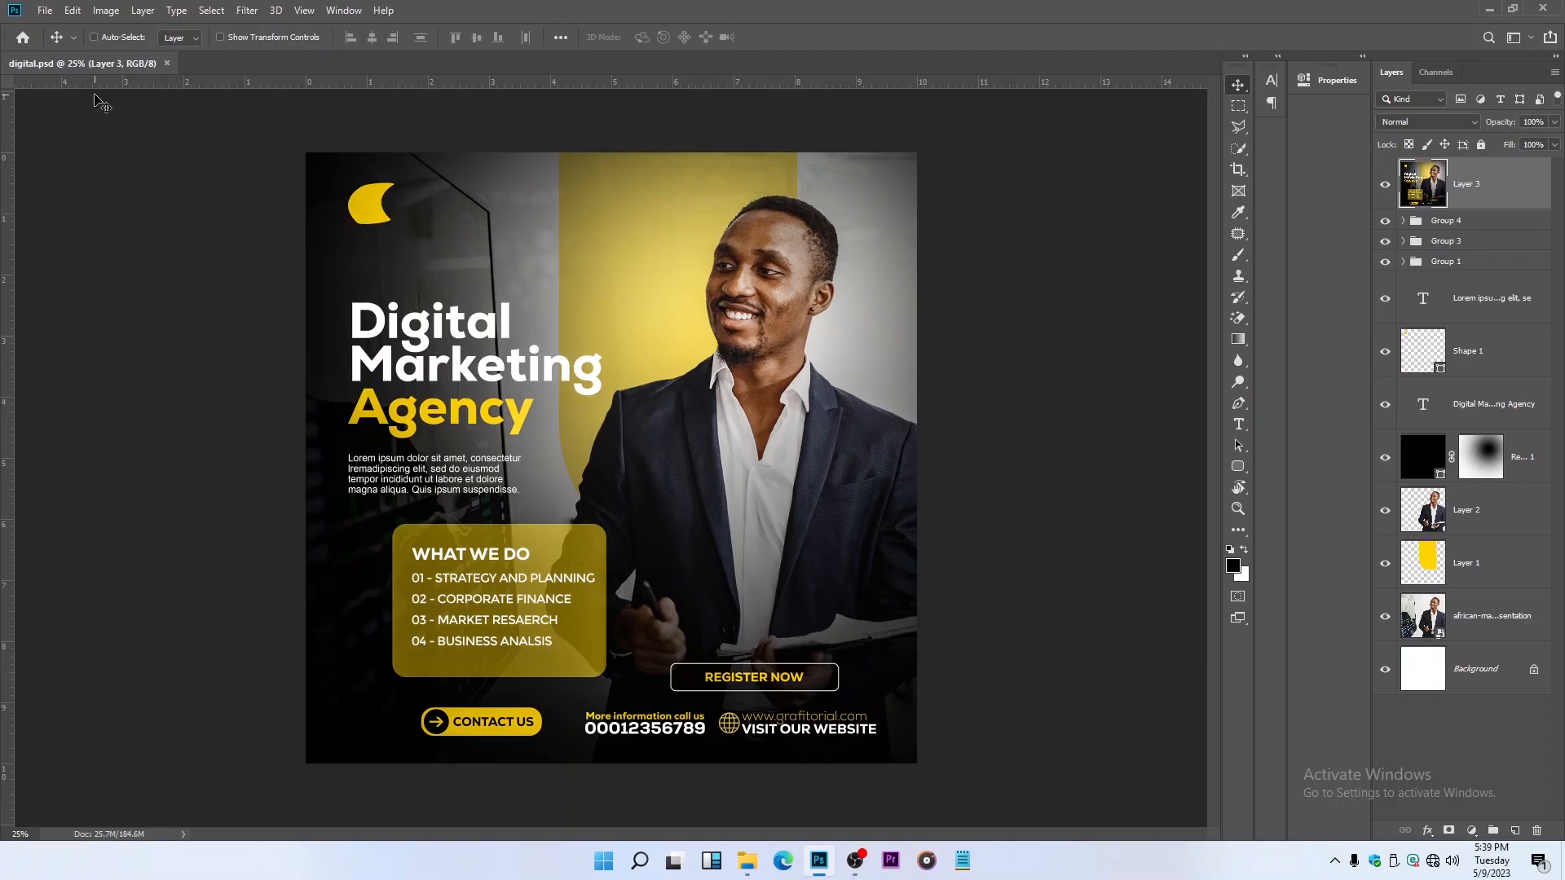
Step: Create a new document named "digital poster", 10 by 10 inches at 300 pixels/inch, in RGB Color with a white background
left_click(45, 11)
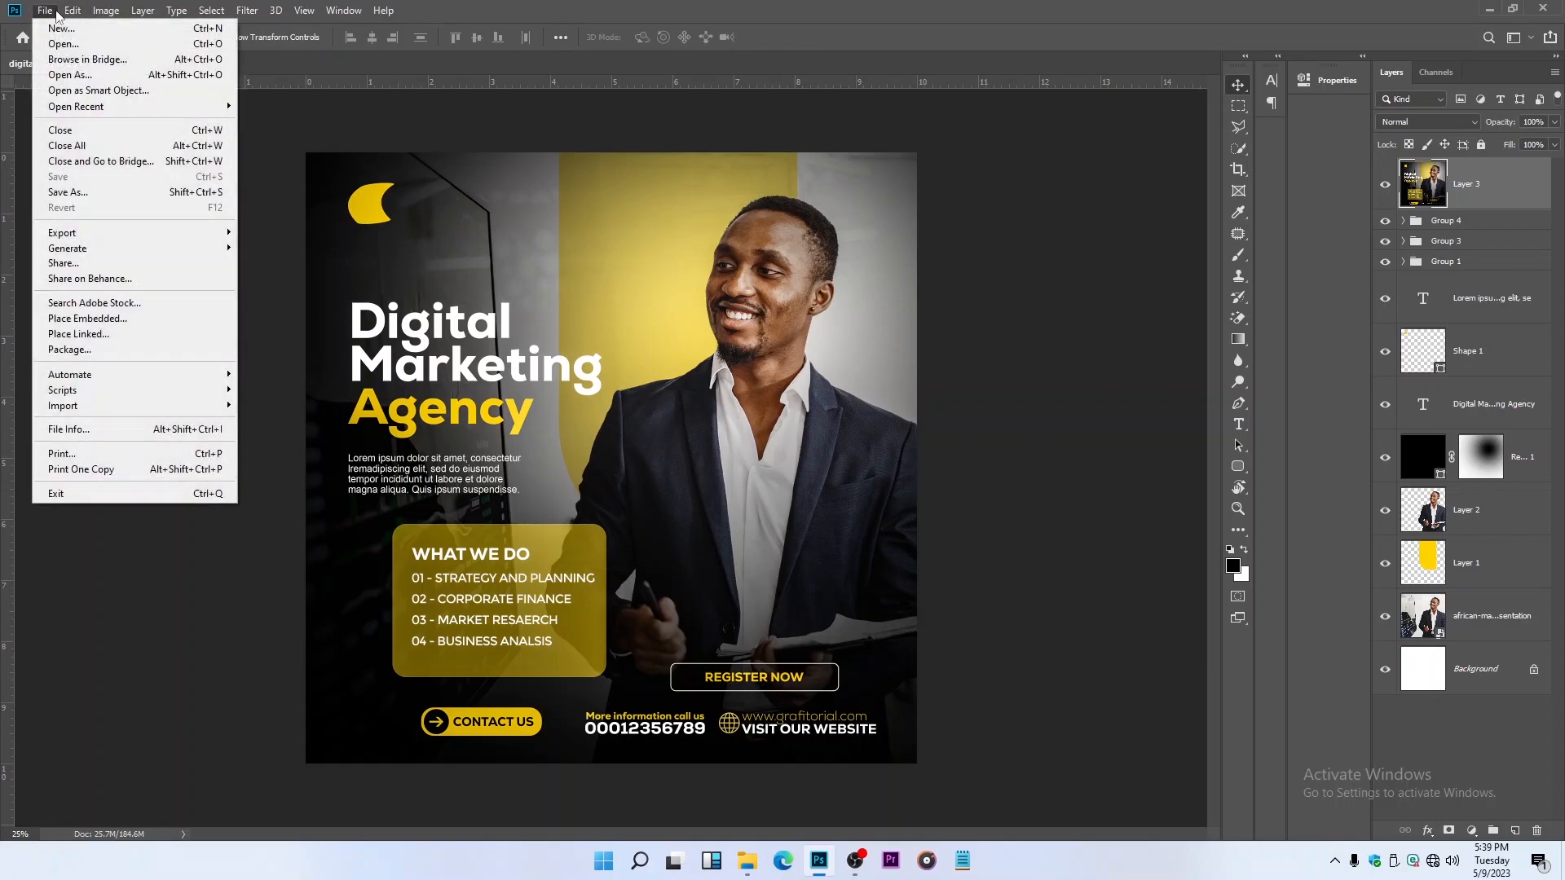
left_click(60, 28)
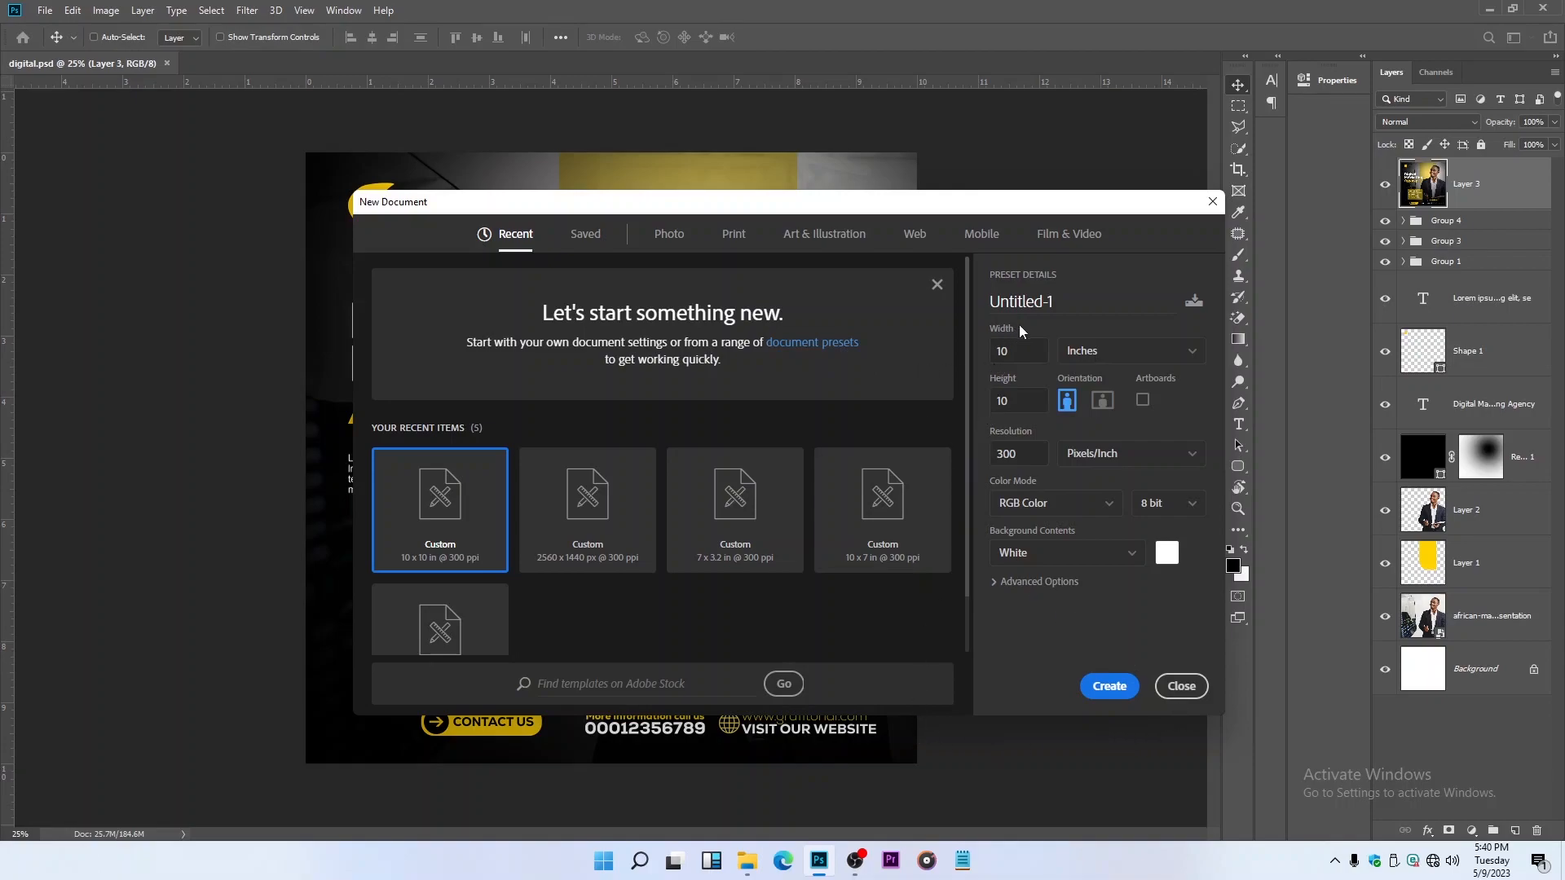
left_click_drag(1070, 305, 914, 315)
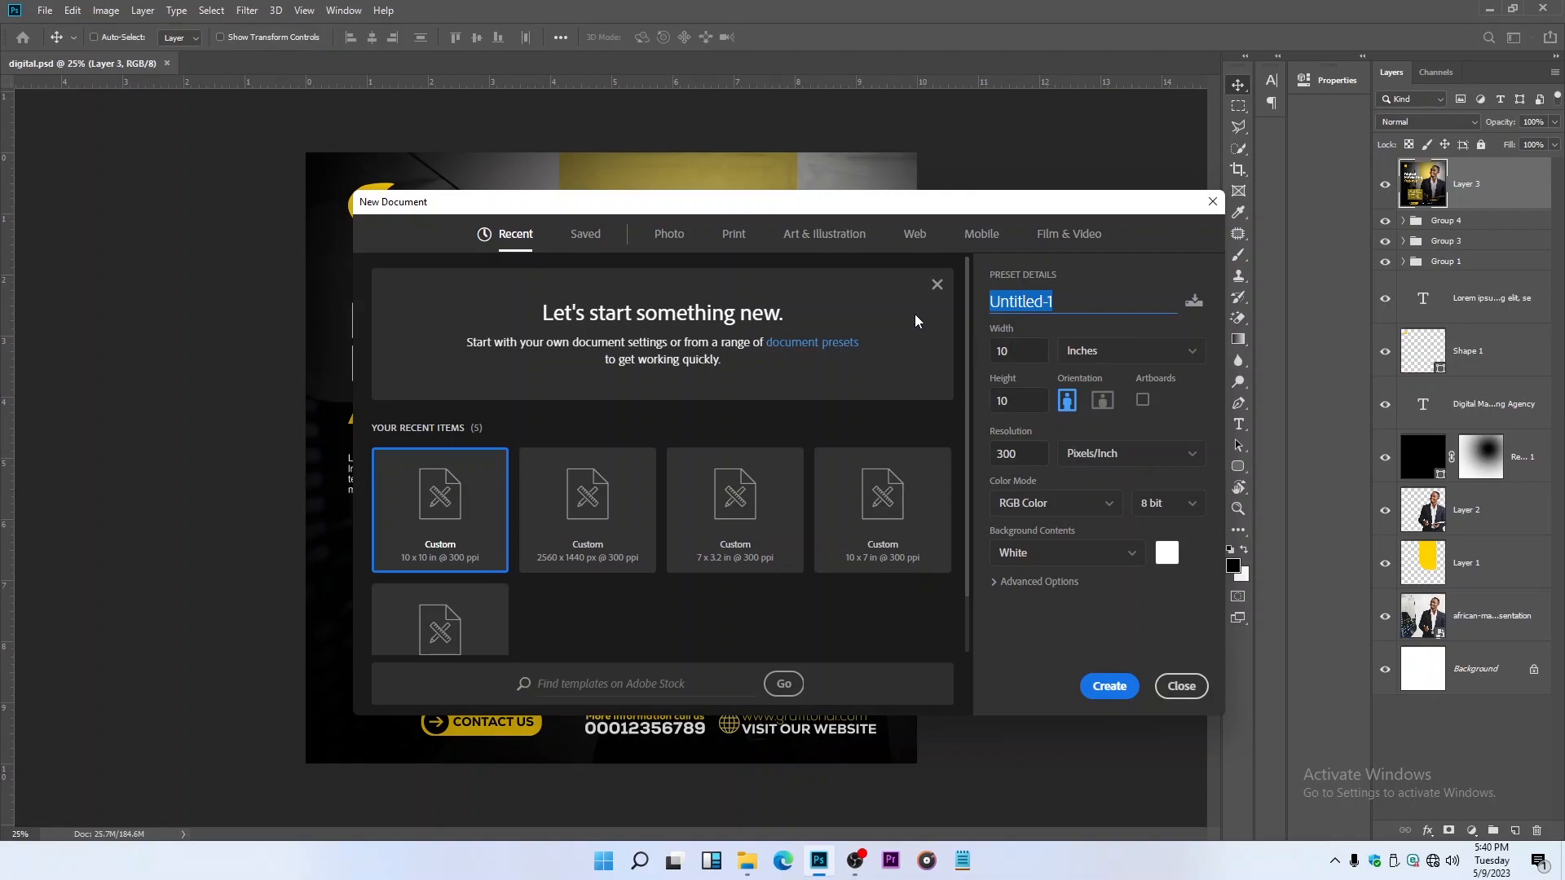
type("digiy")
key("BackSpace")
type("tal posterr")
key("BackSpace")
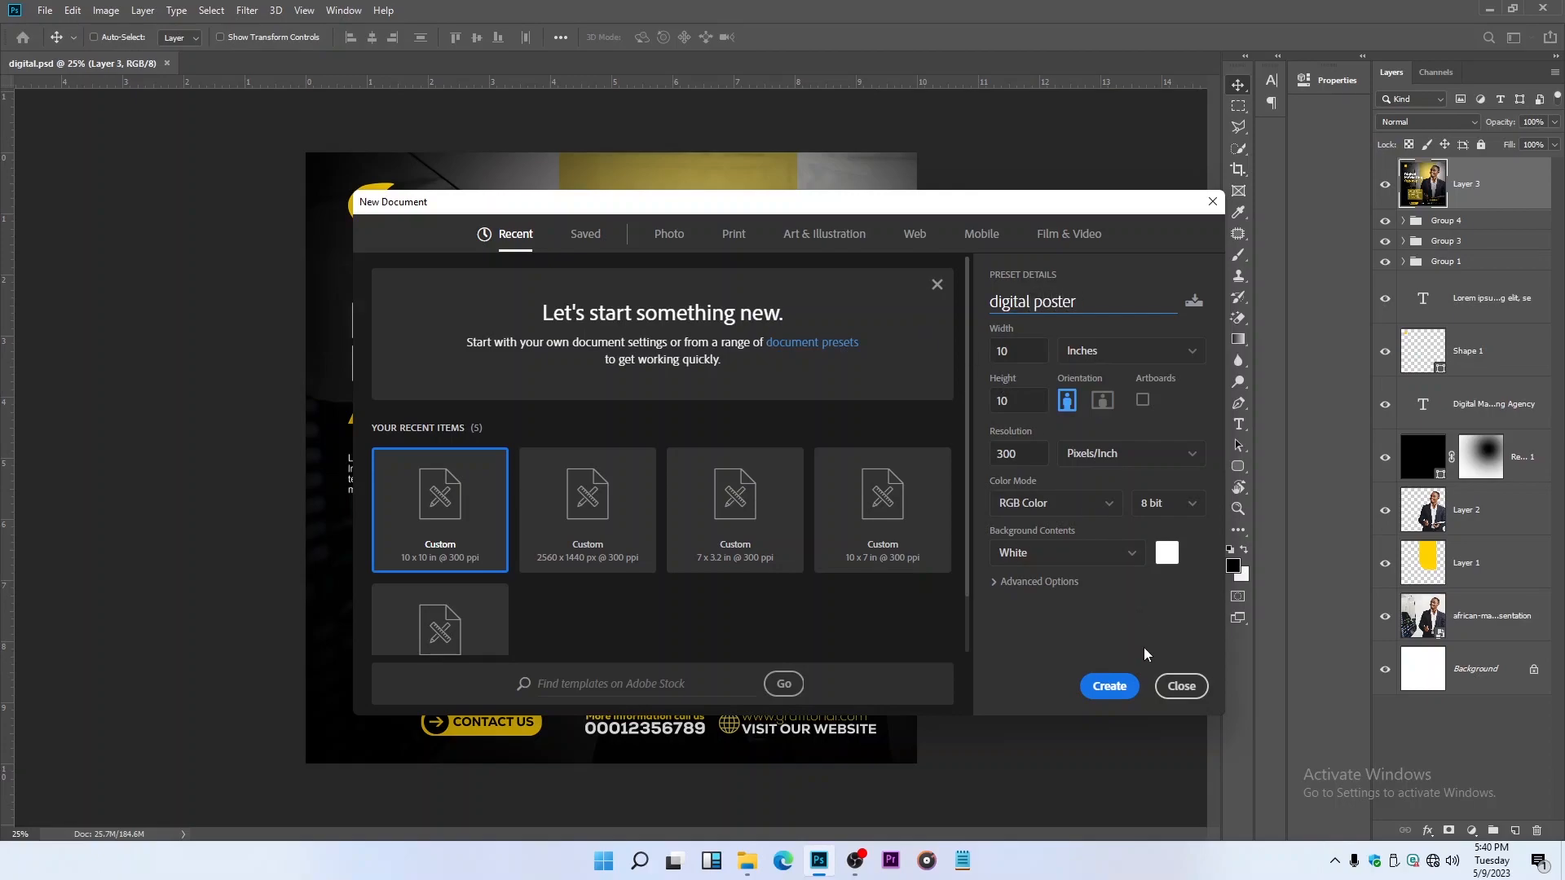
left_click(1110, 686)
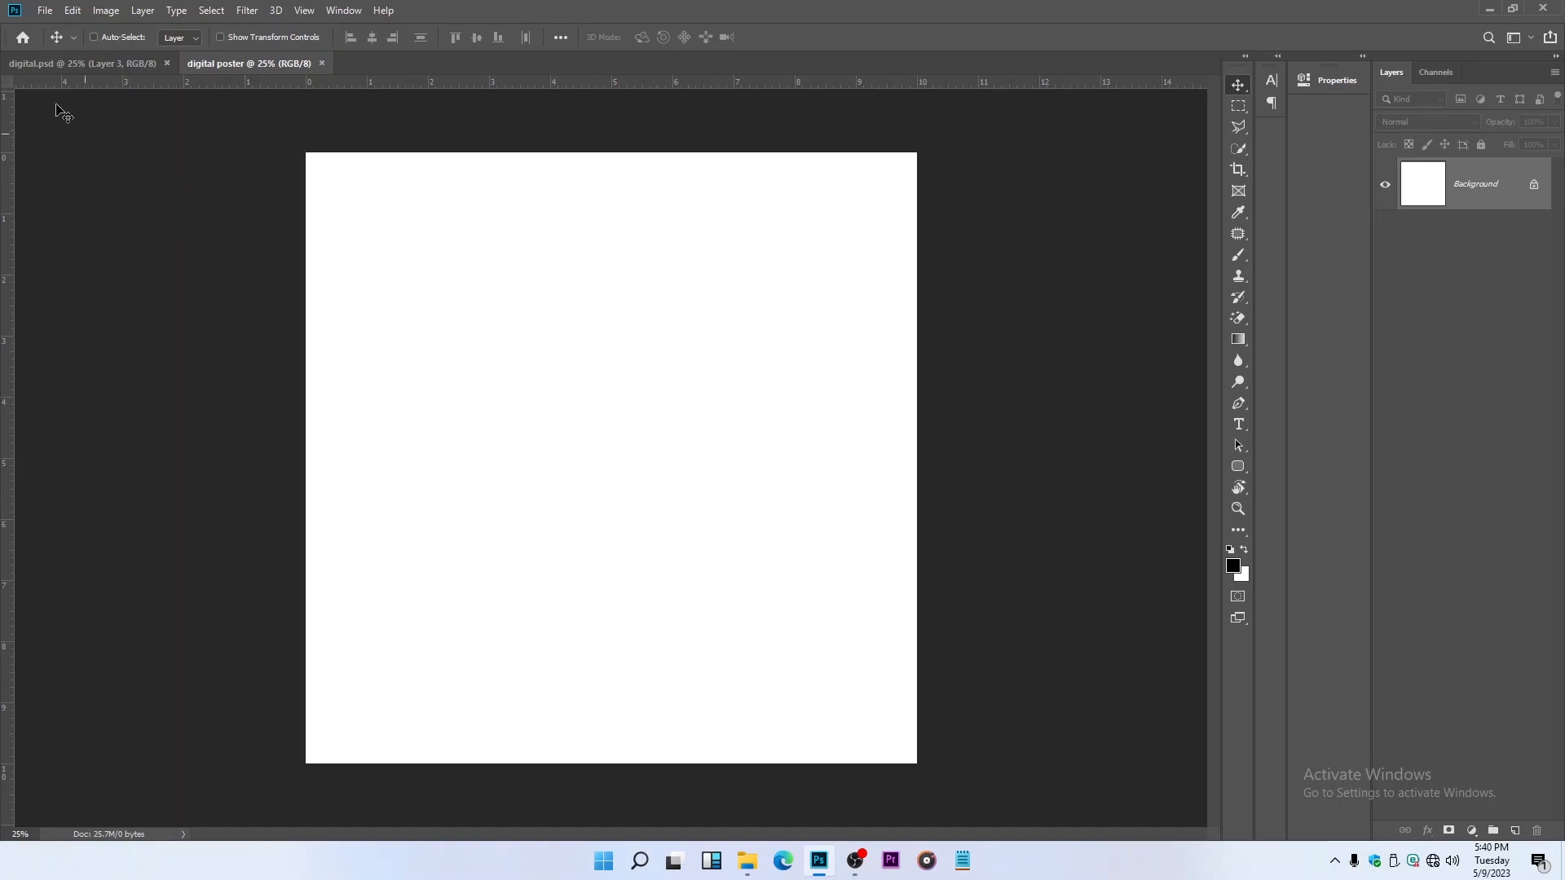
Step: Place the office photo african-man-black-suit-big-tv-screen-guy-shows-presentation from USB Drive (H:) as an embedded image
left_click(44, 10)
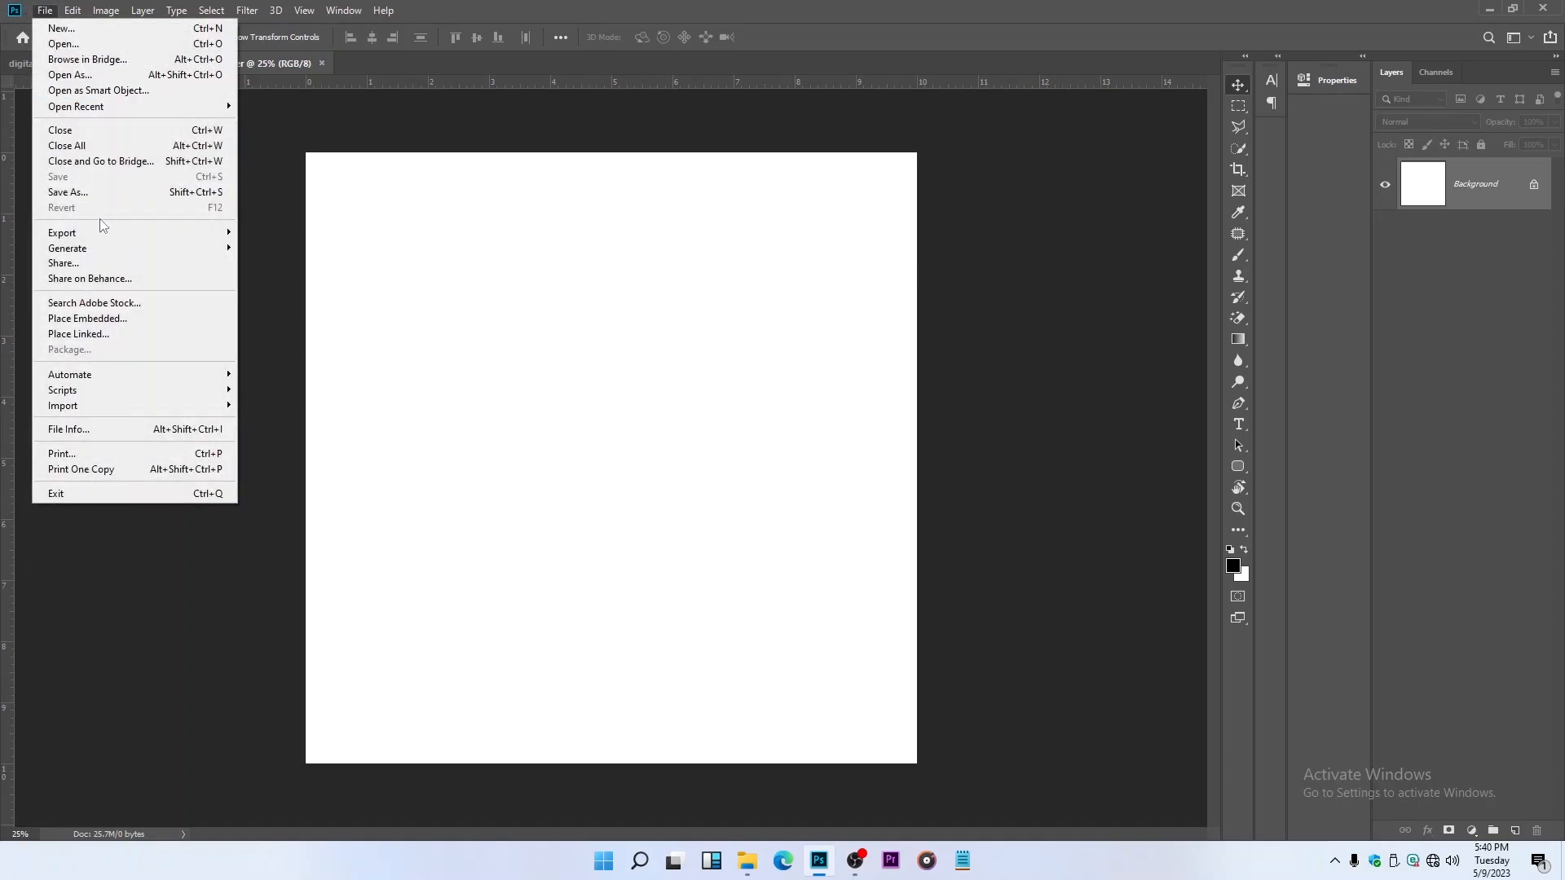
left_click(115, 319)
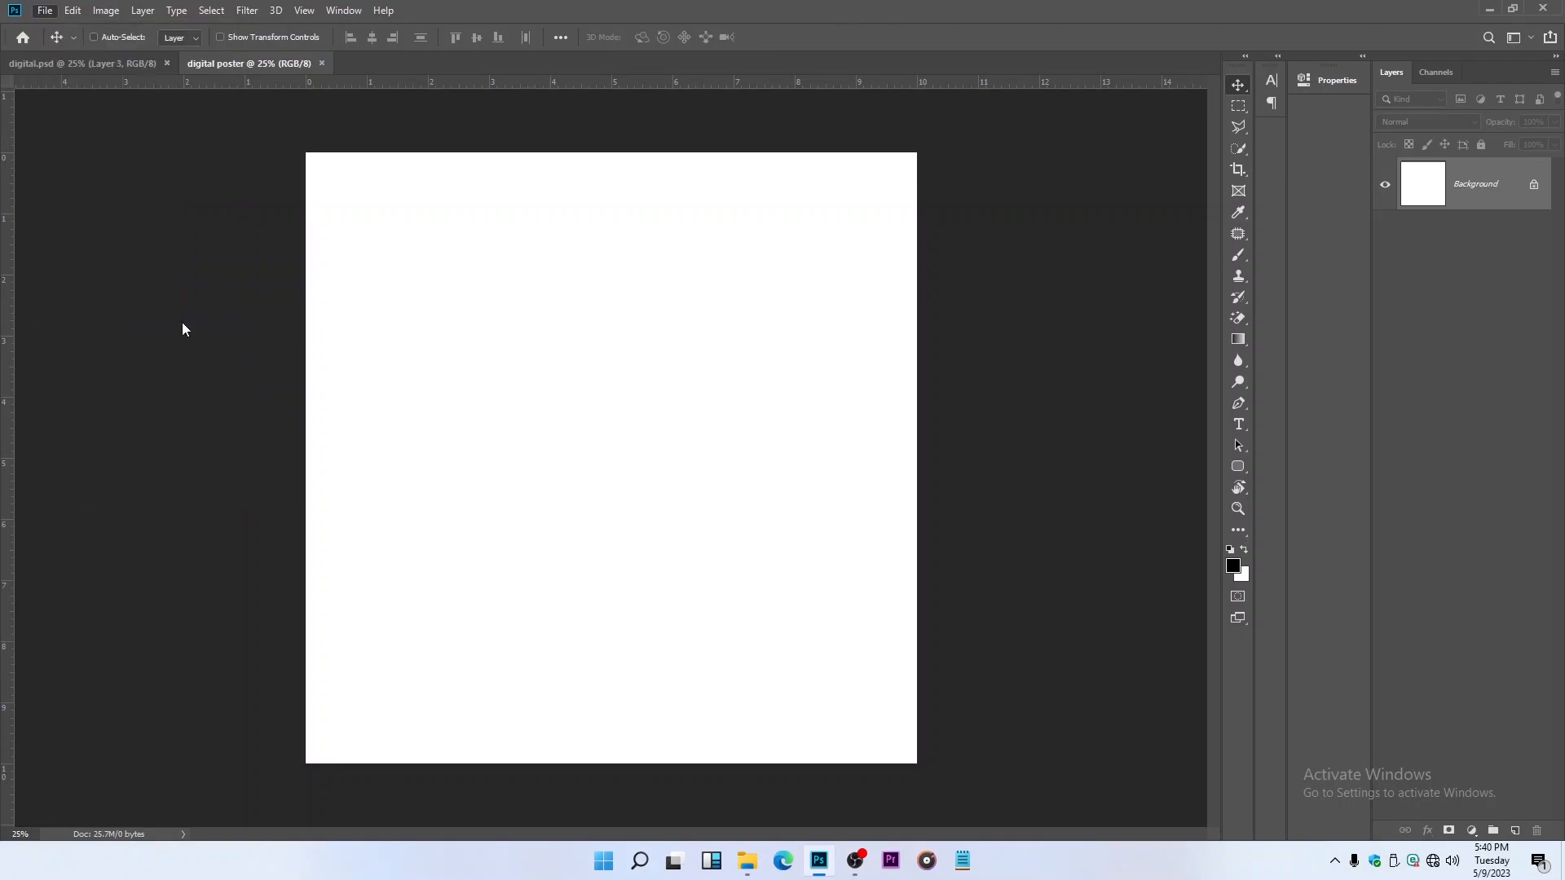
scroll(82, 244, "down", 2)
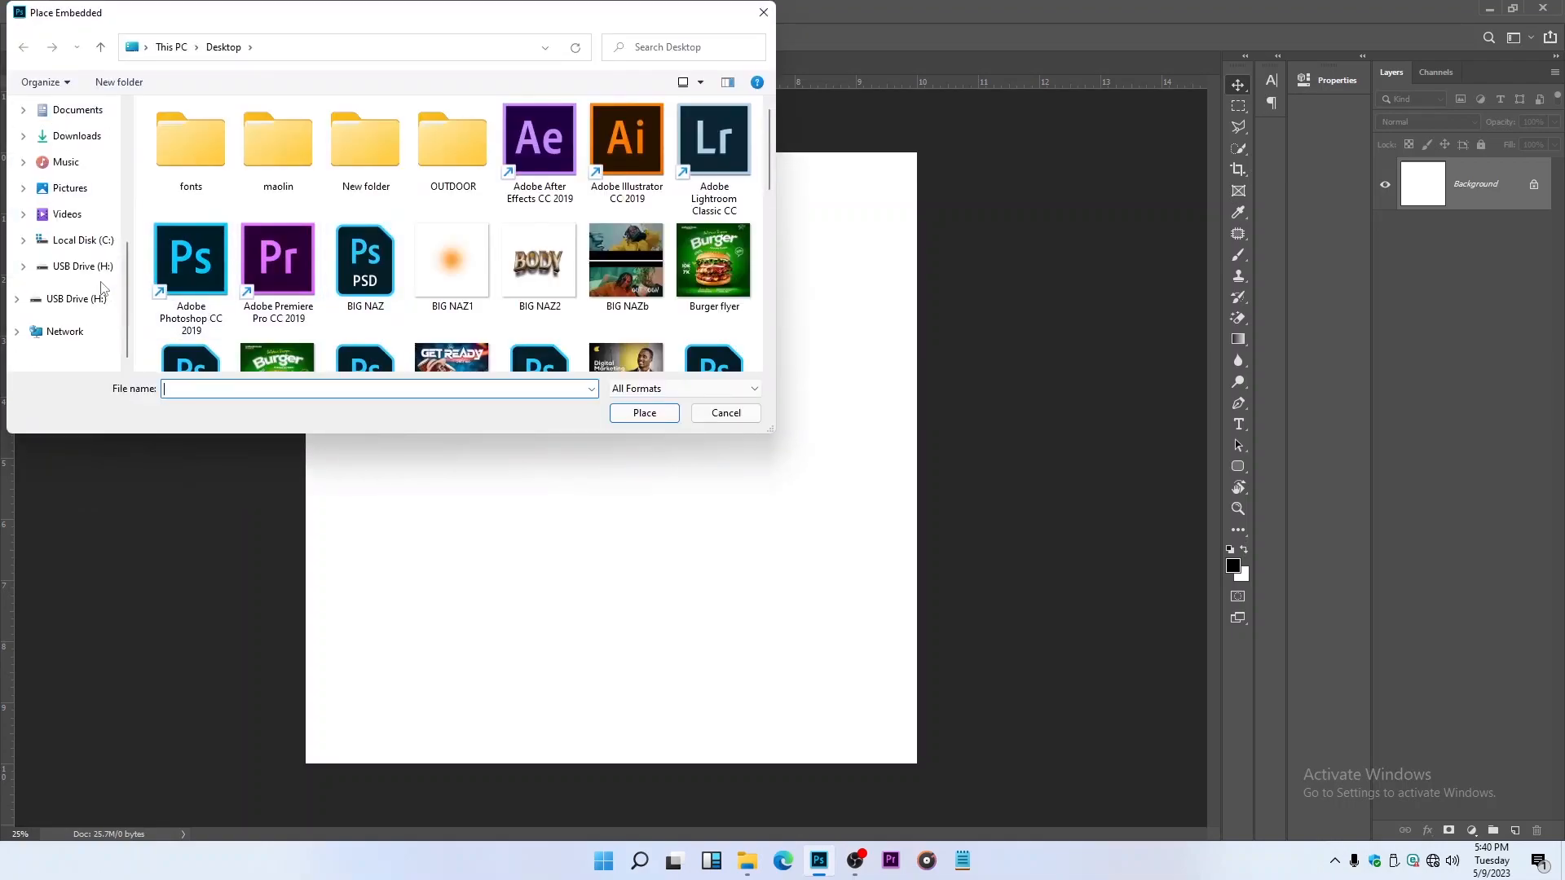
left_click(95, 278)
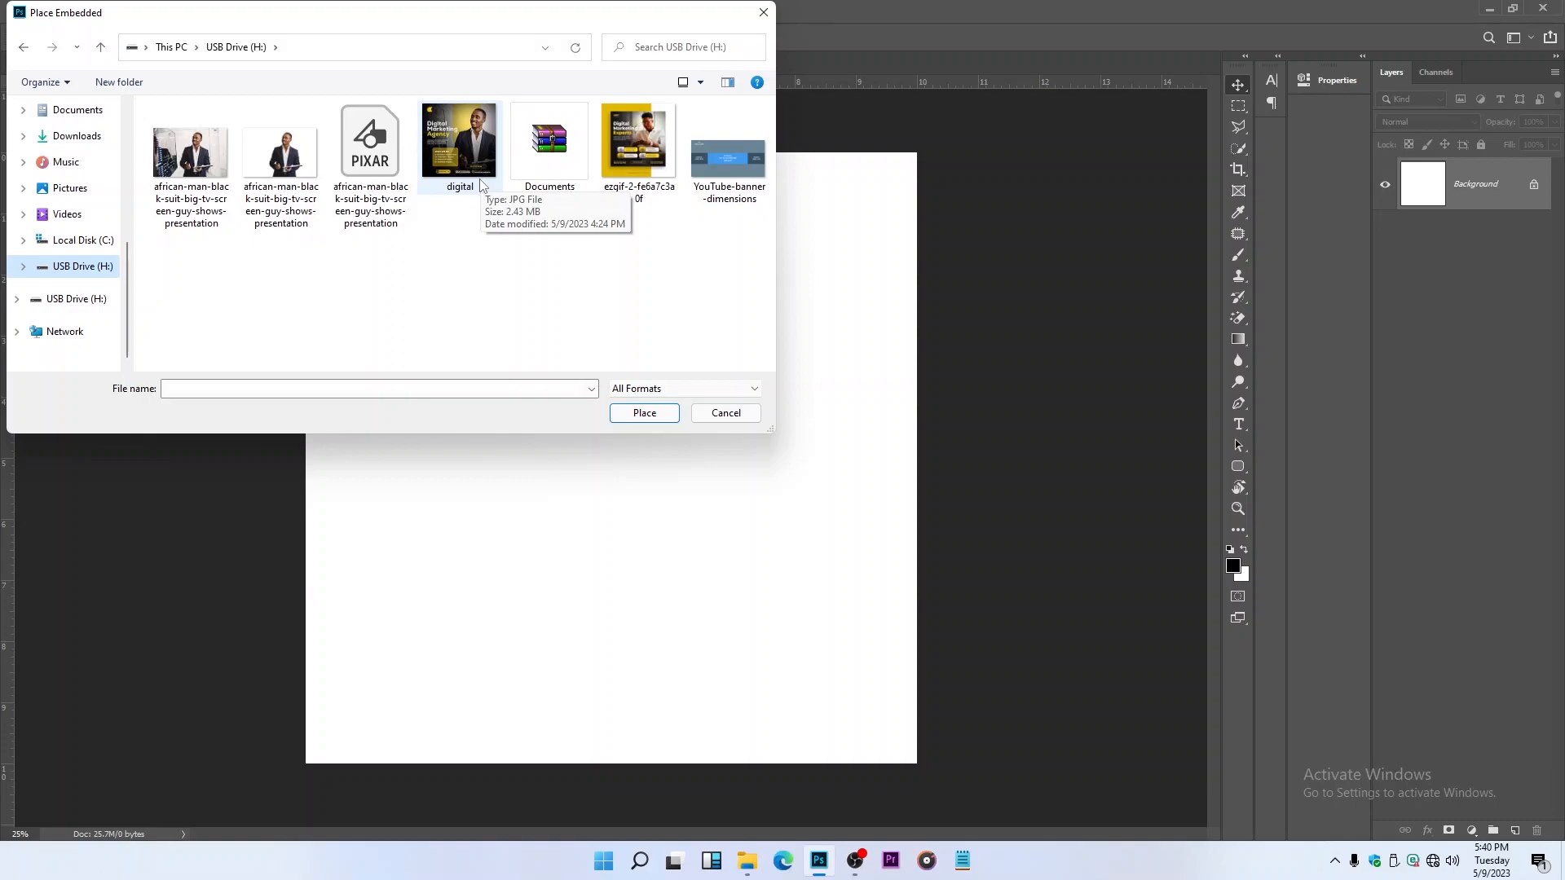
left_click(190, 159)
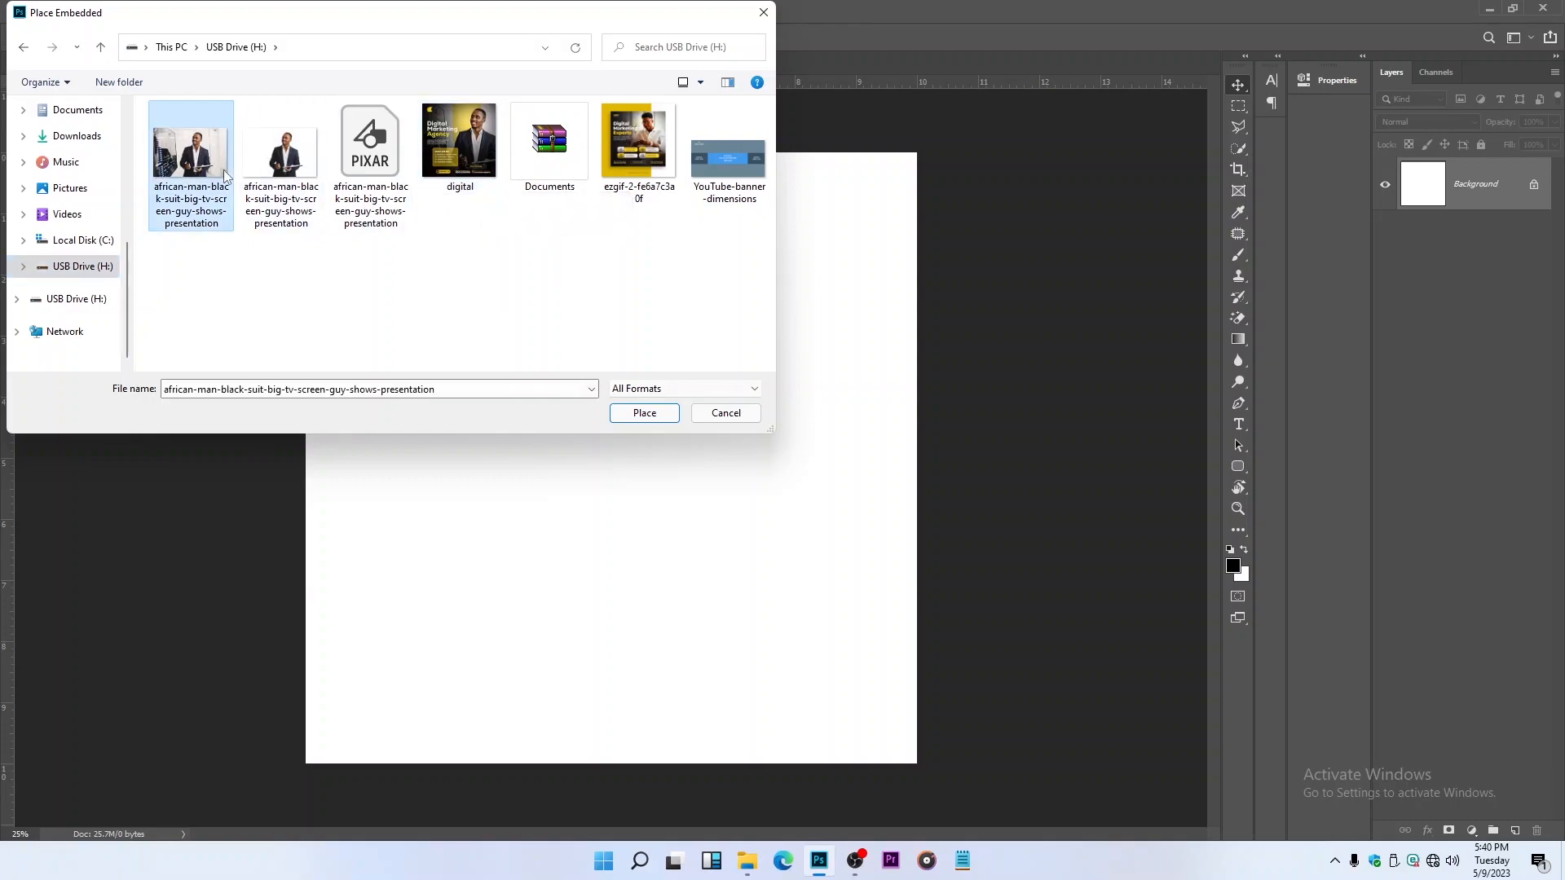
left_click(646, 412)
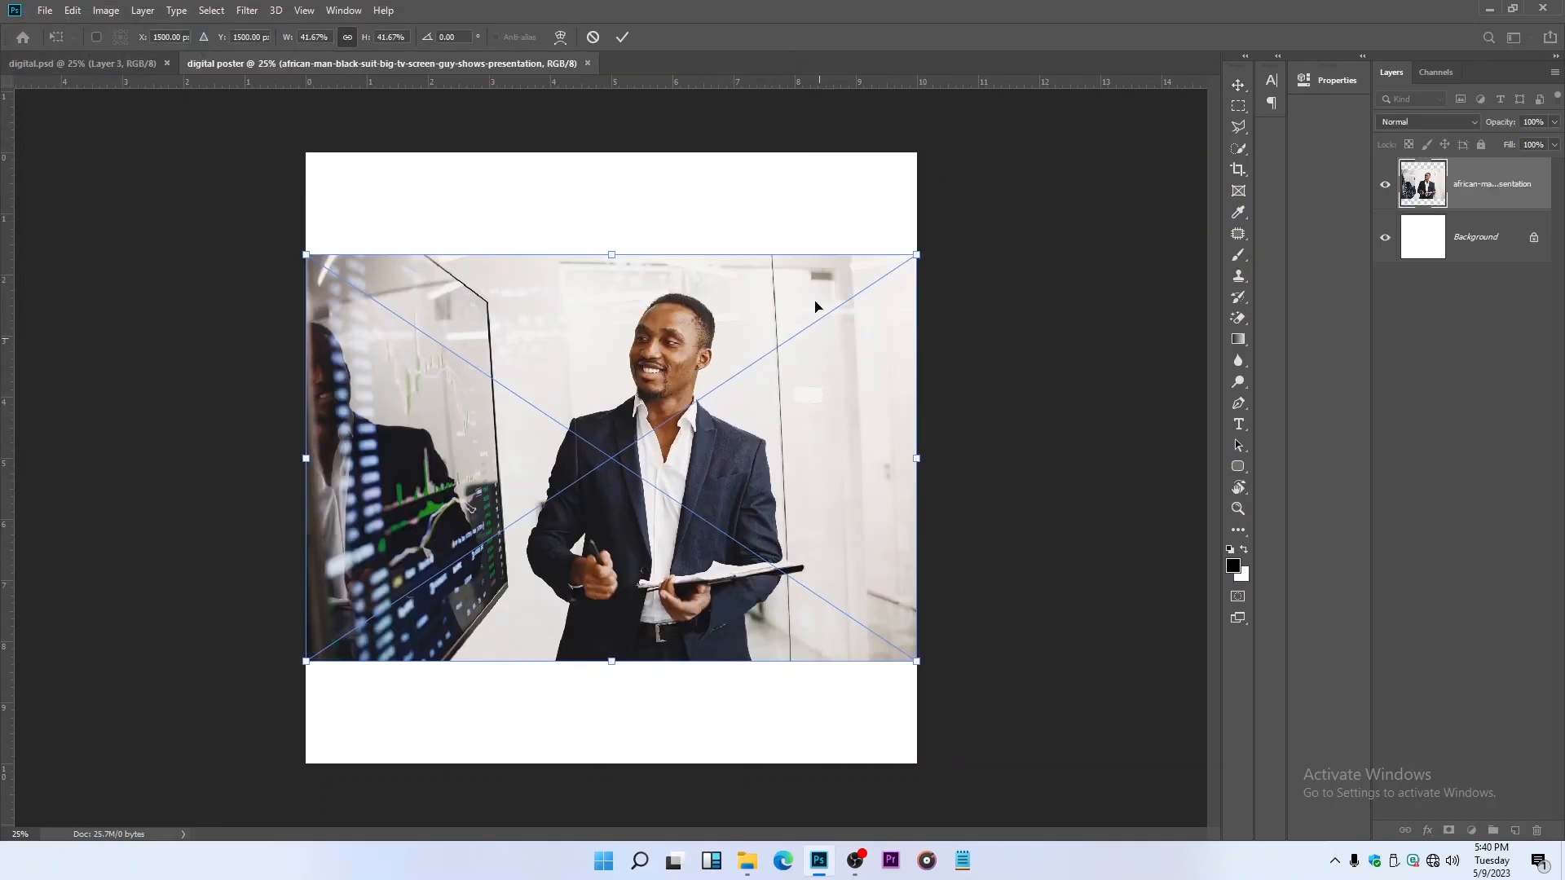
Step: Enlarge the placed photo proportionally to cover the whole canvas and shift it so the man stands in the right half
left_click_drag(619, 256, 620, 210)
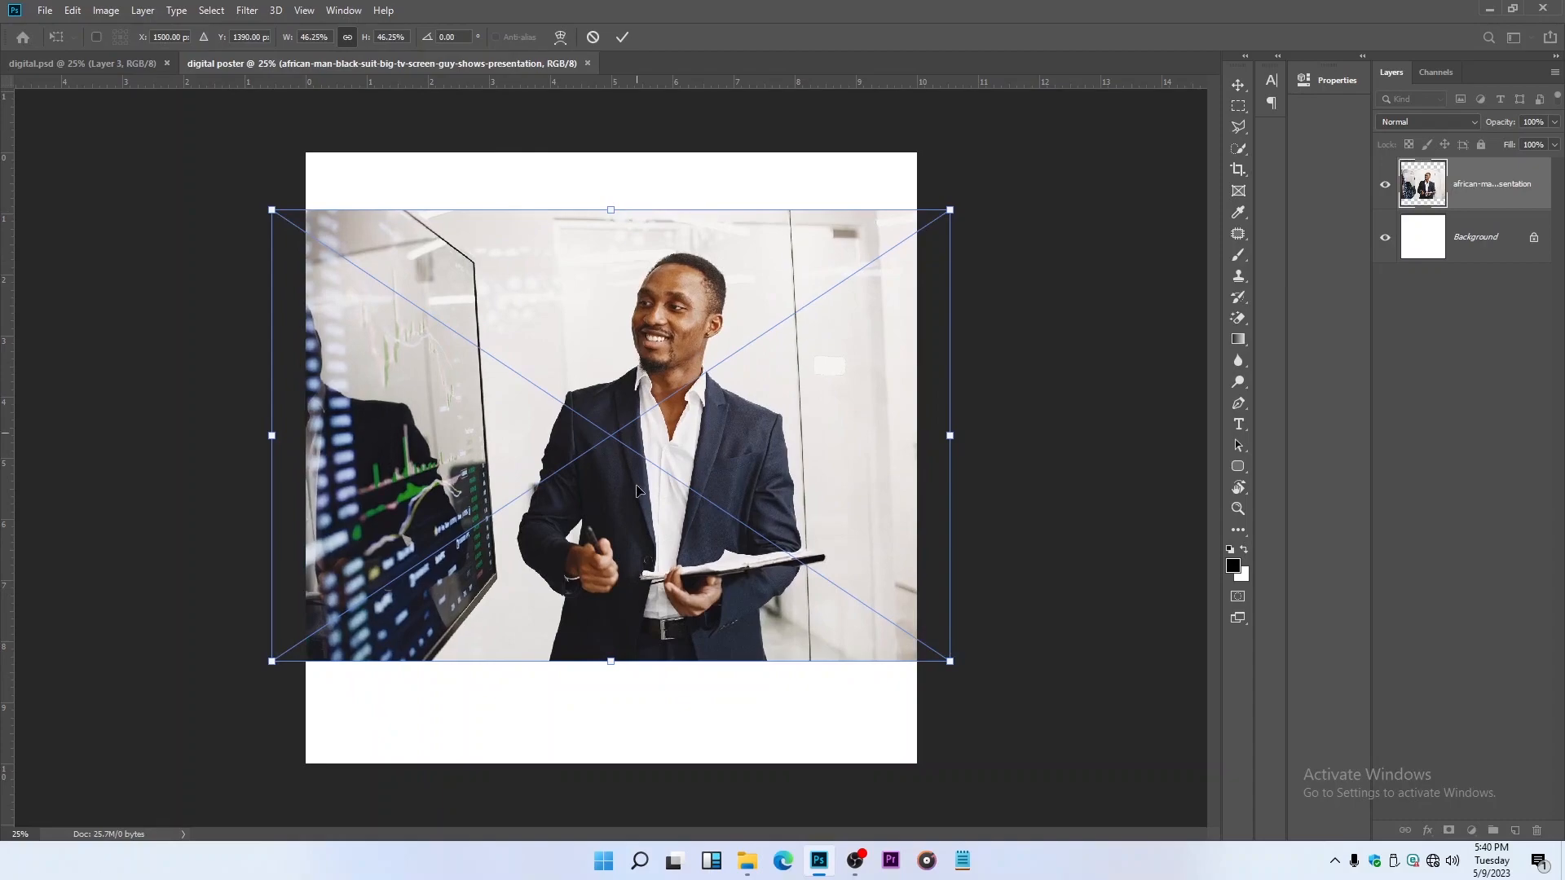
left_click_drag(615, 663, 615, 757)
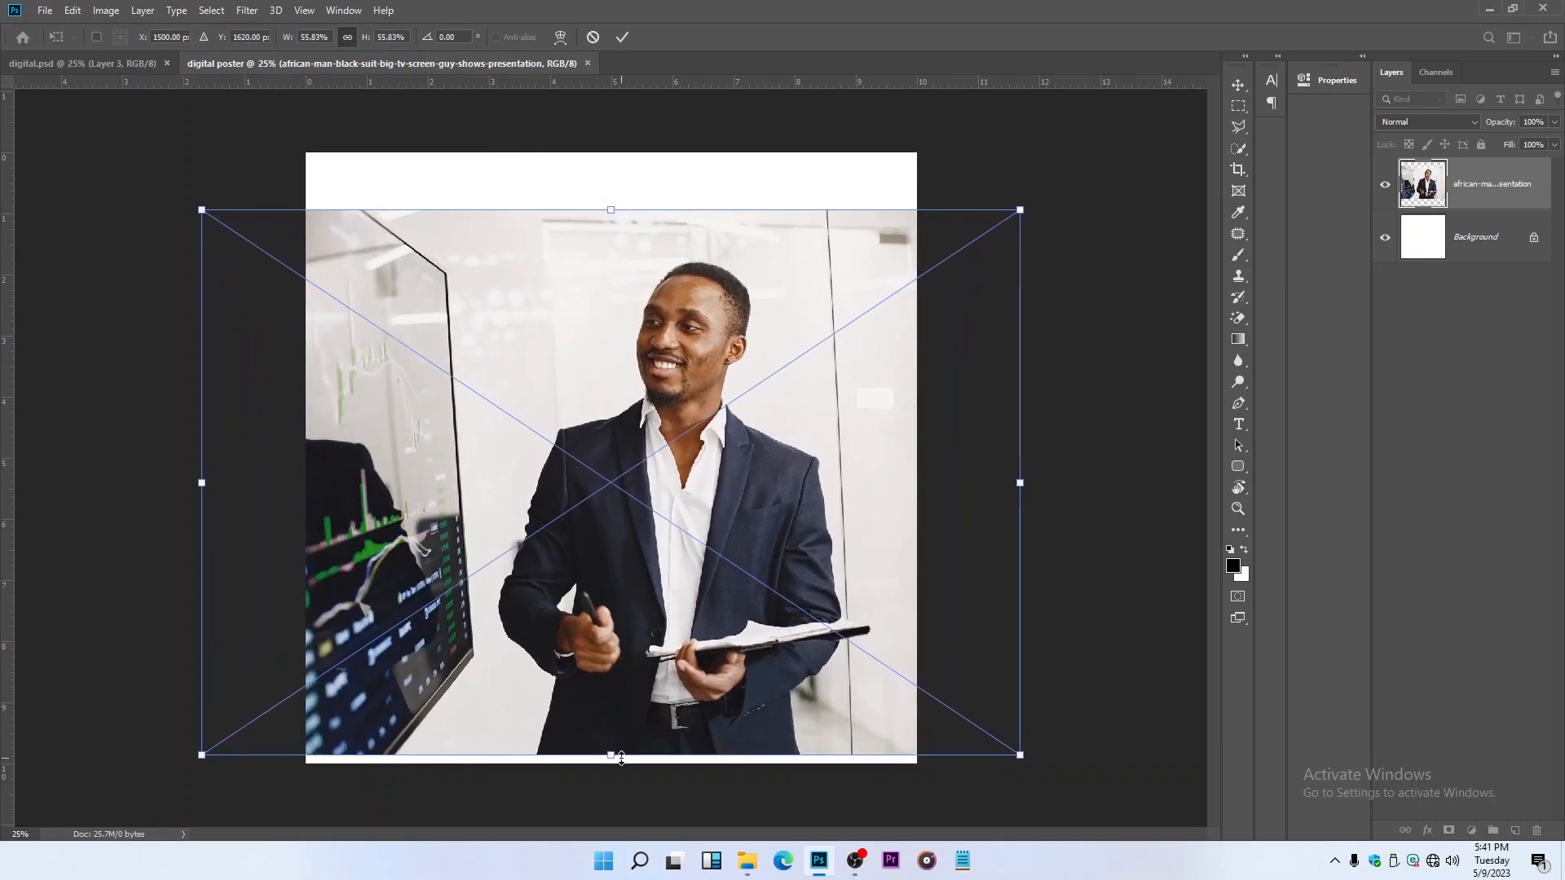
left_click_drag(612, 209, 611, 153)
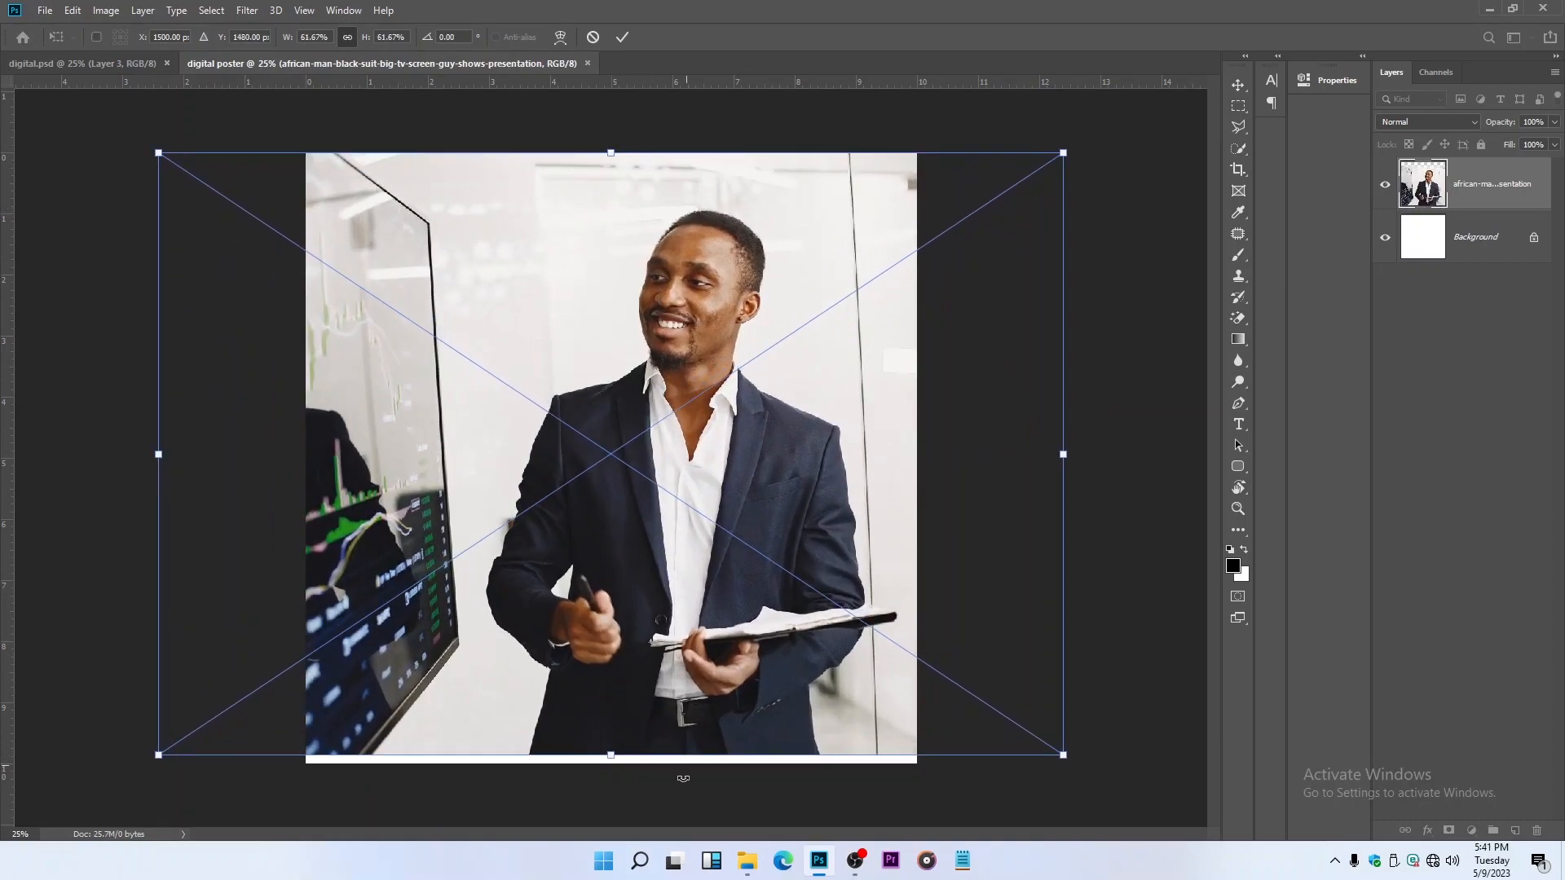
left_click_drag(607, 756, 607, 776)
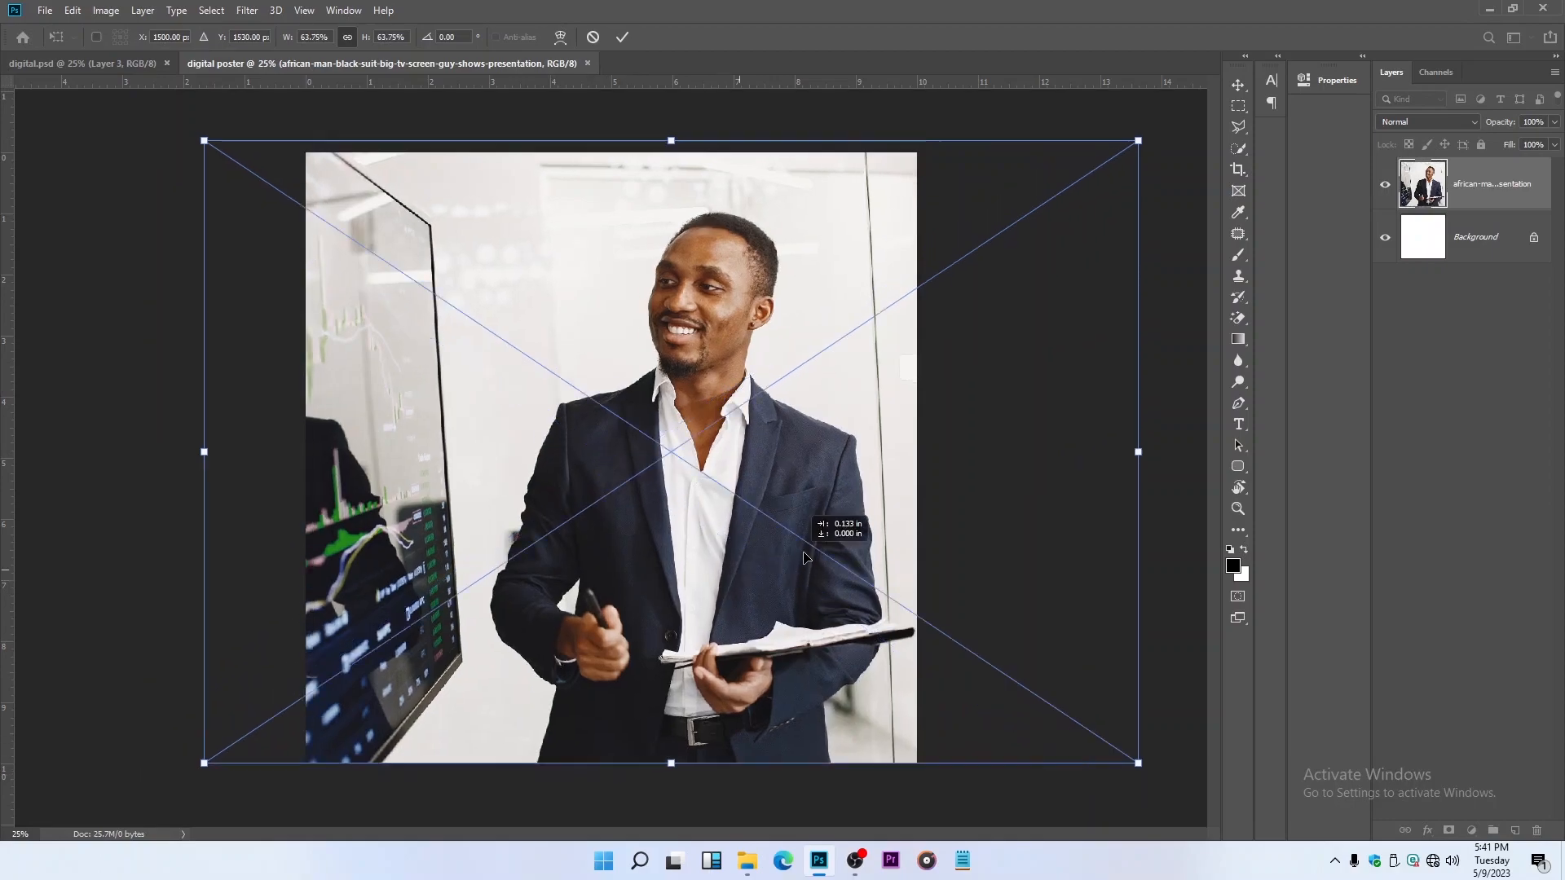
left_click_drag(670, 385, 740, 372)
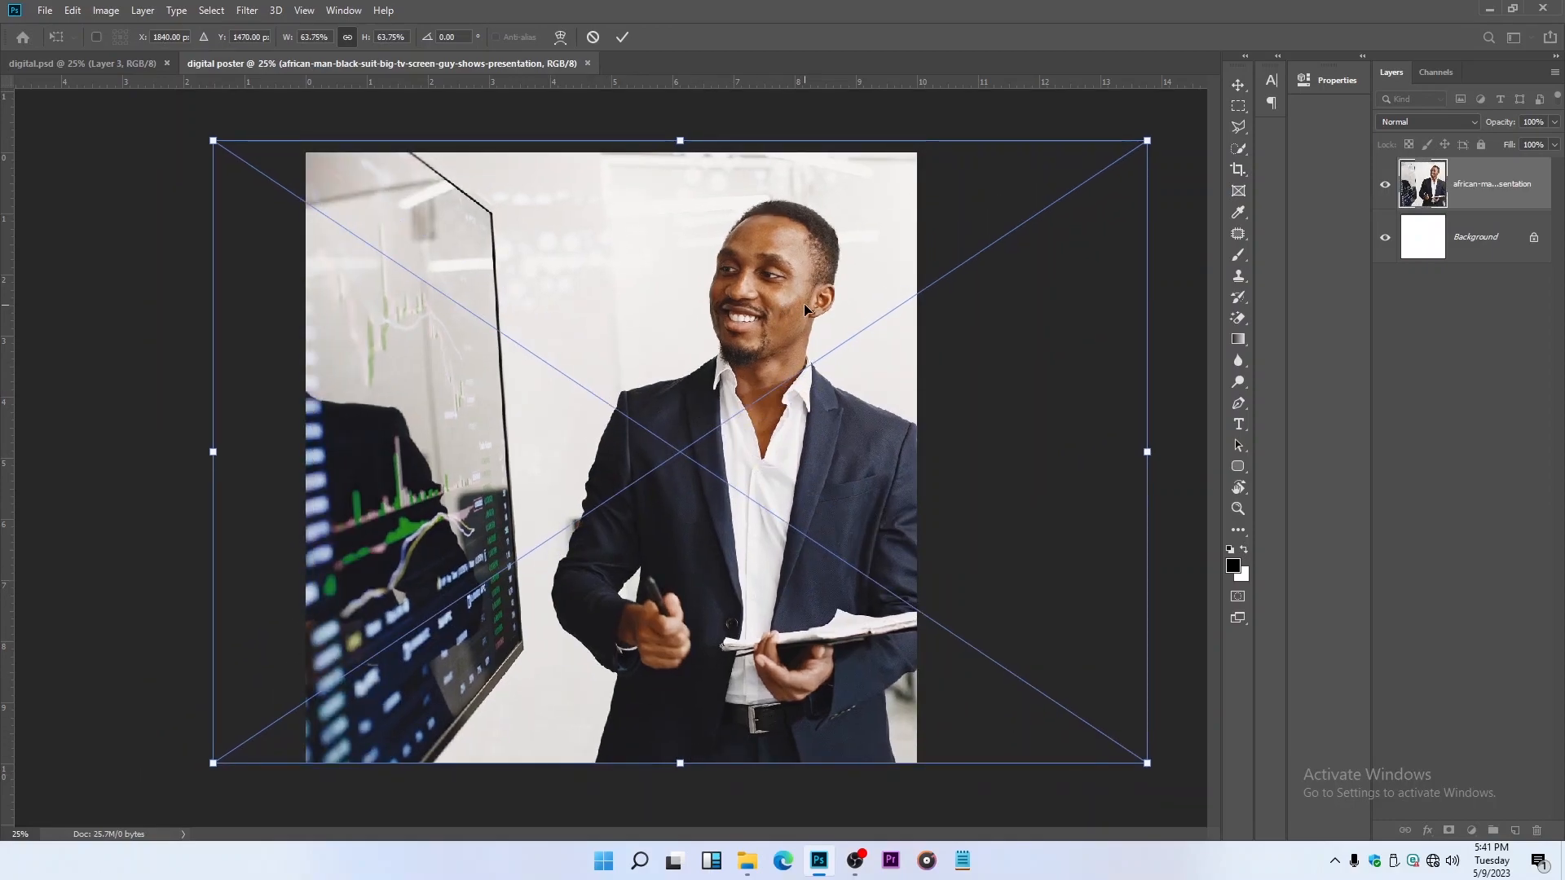
left_click_drag(214, 143, 221, 171)
key("Return")
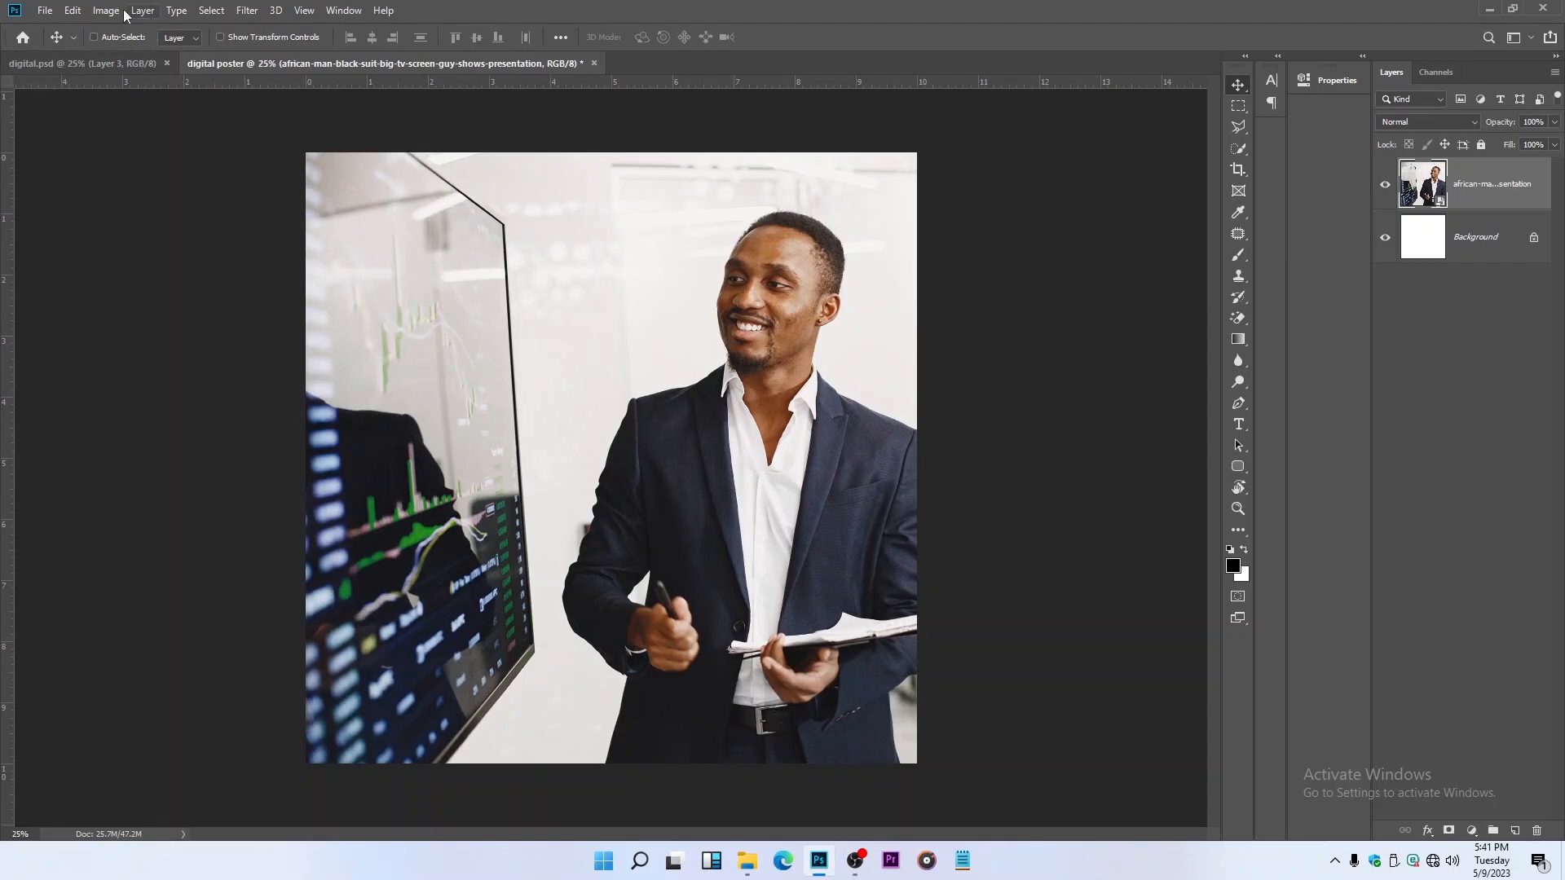
Step: Place the background-free cut-out of the man from the USB drive as an embedded image and hide its layer
left_click(44, 8)
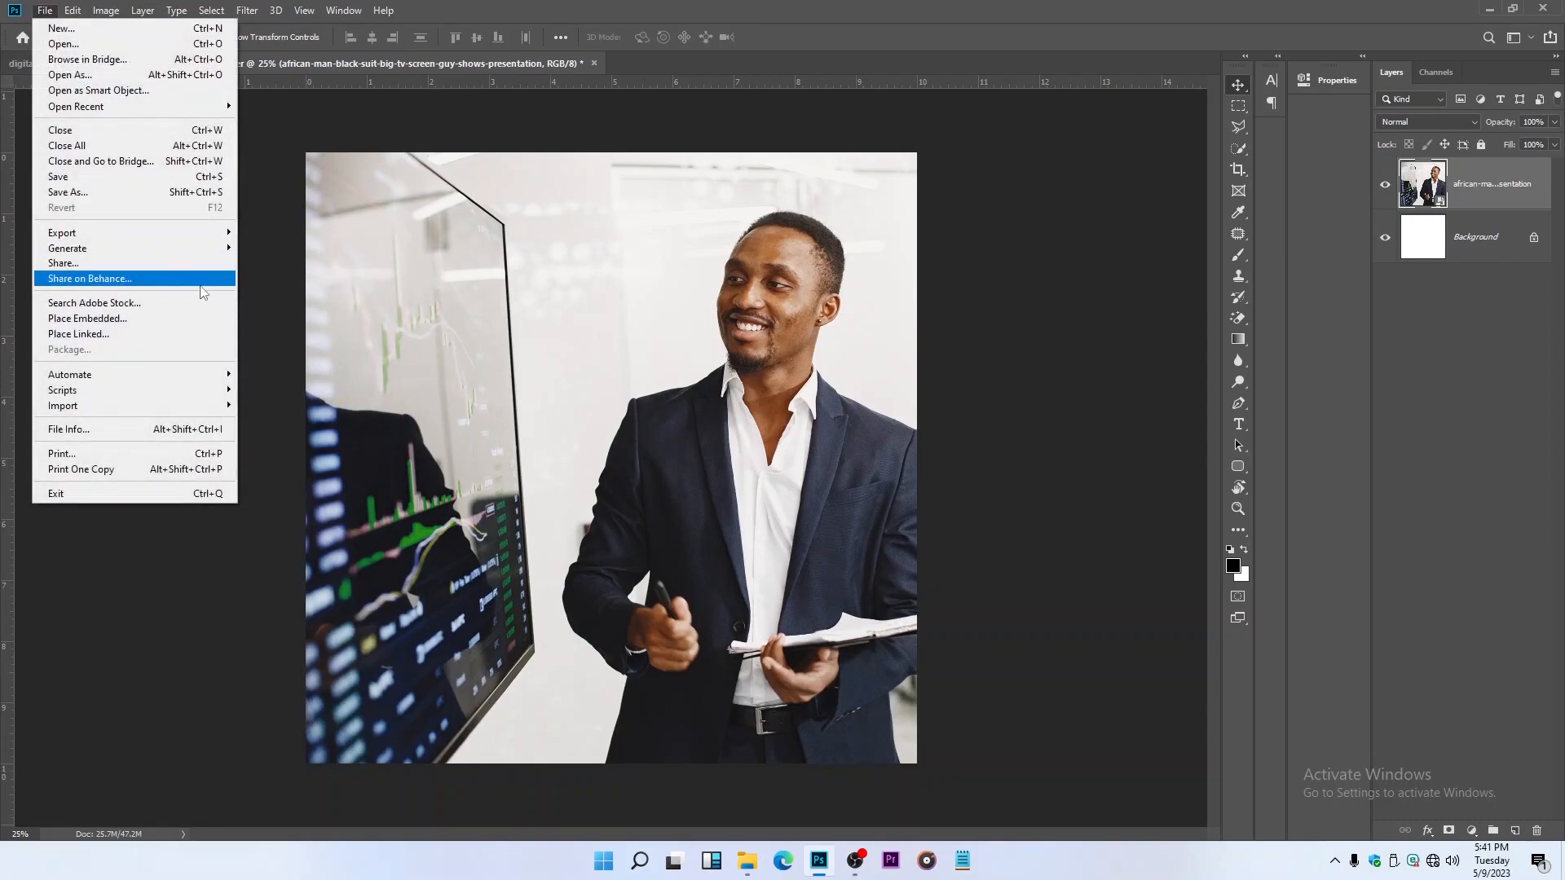
left_click(179, 326)
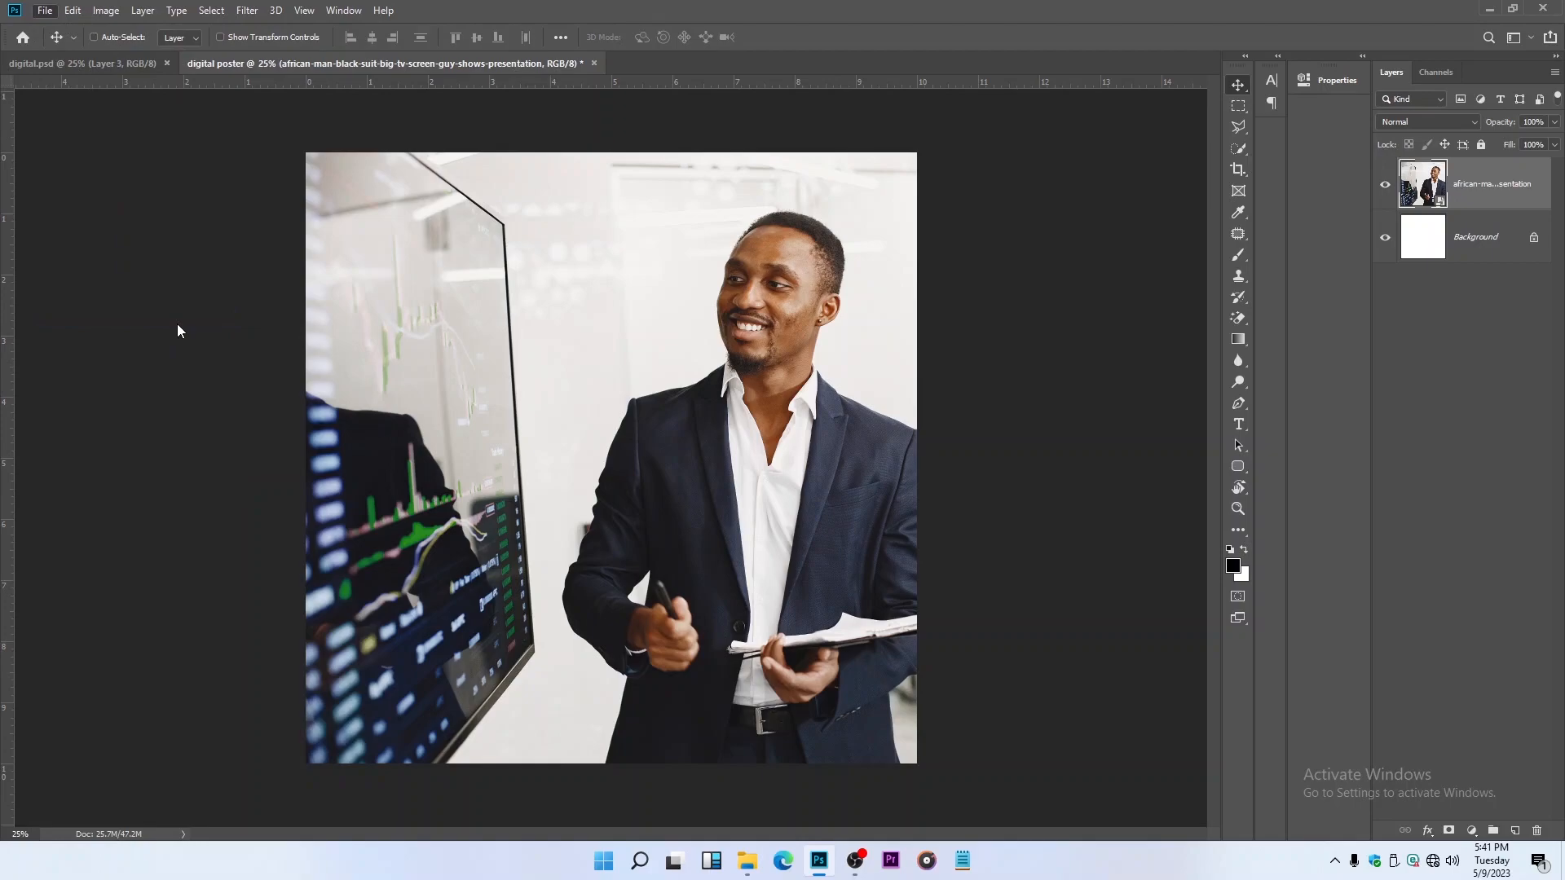
left_click(277, 154)
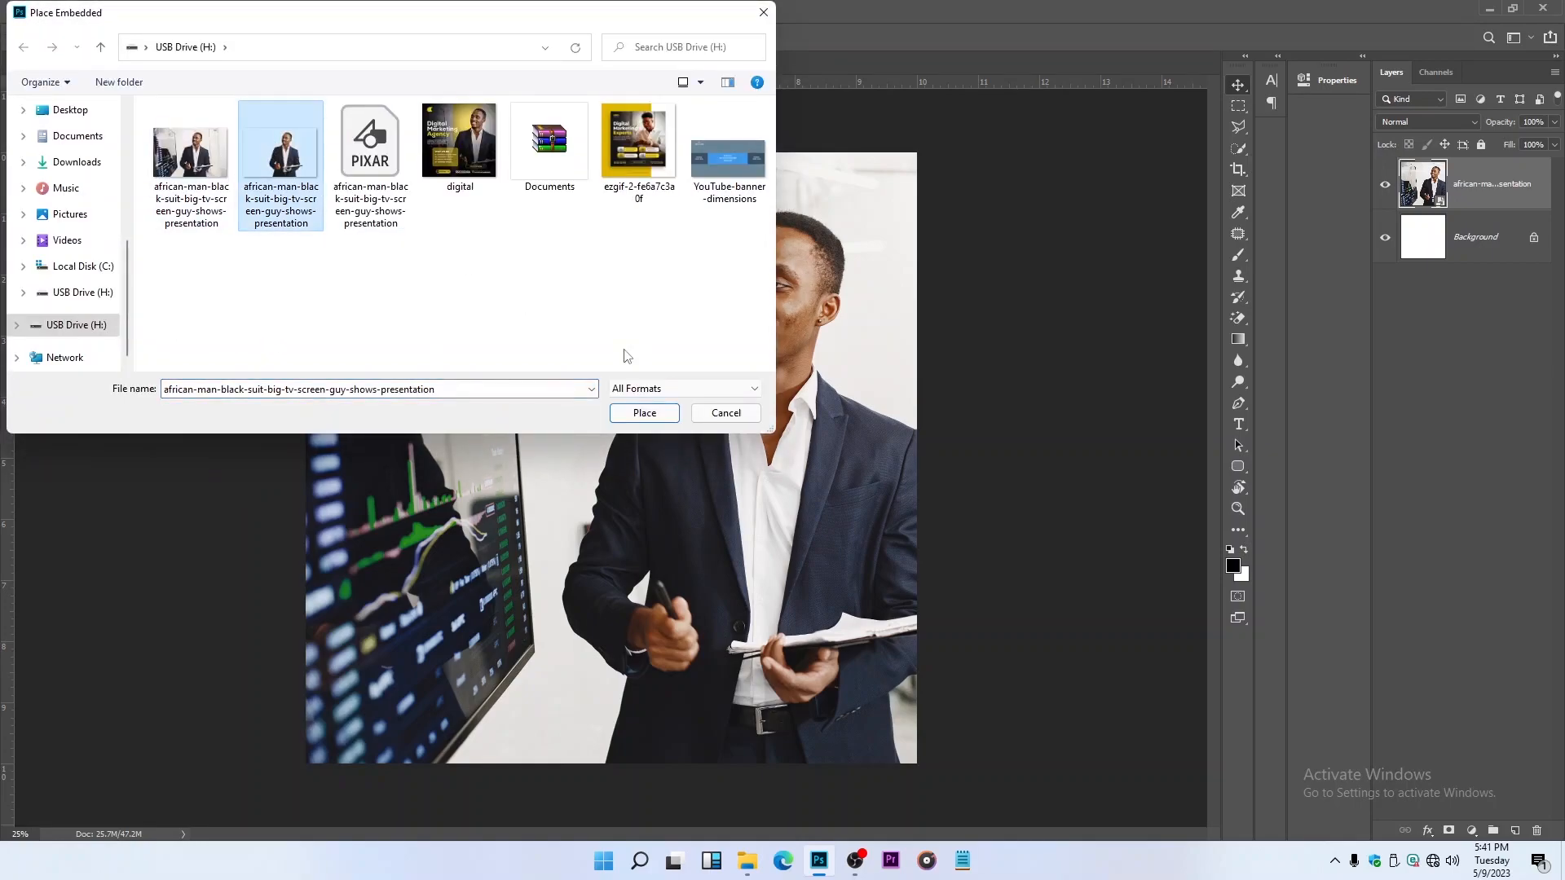
left_click(644, 412)
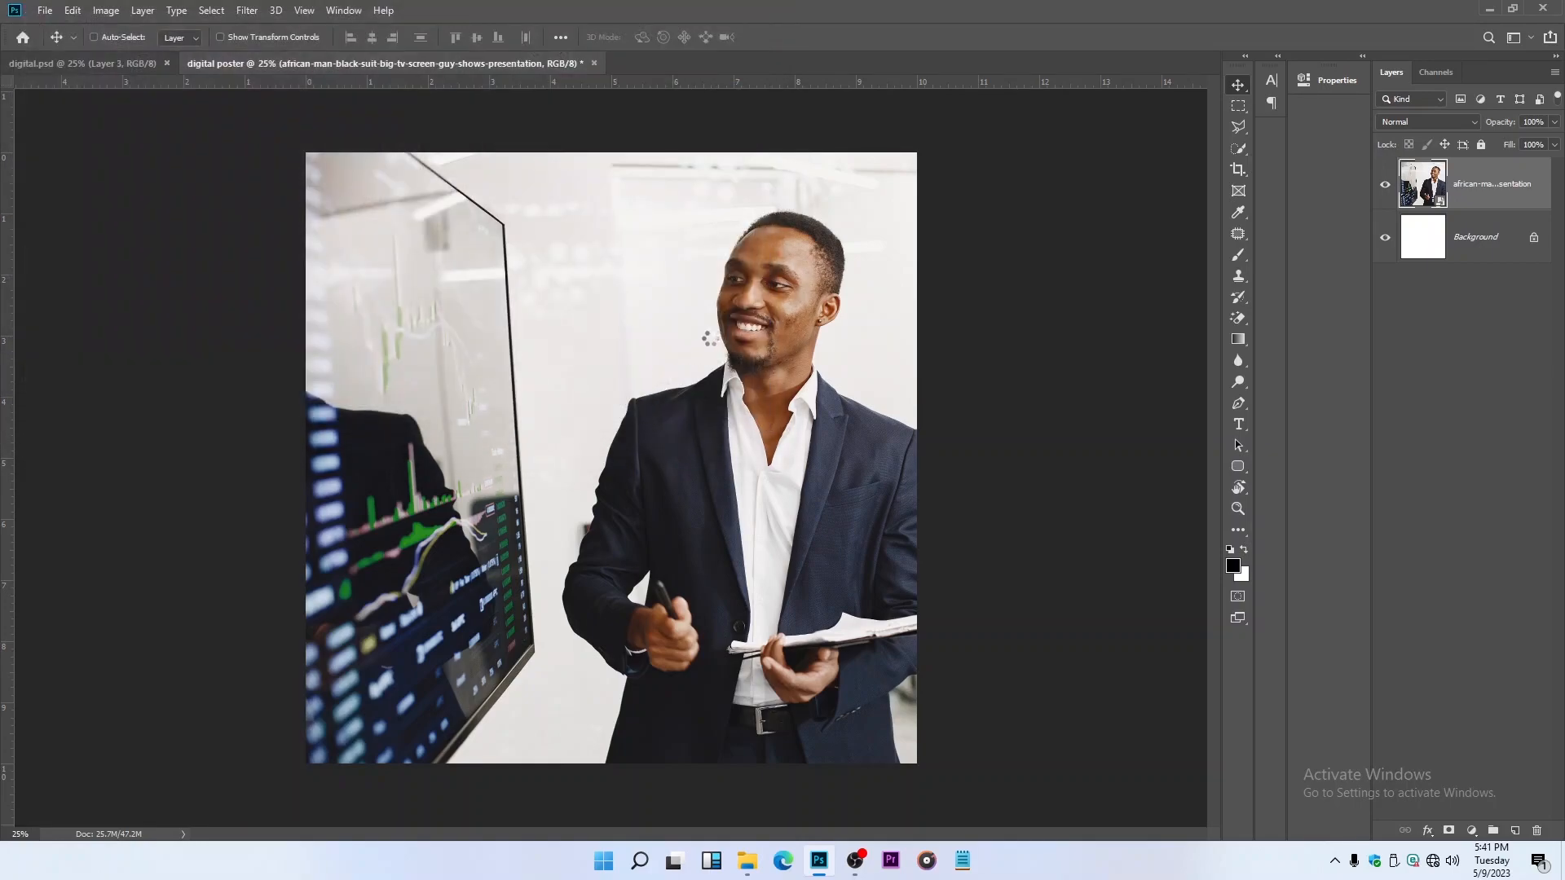
key("Return")
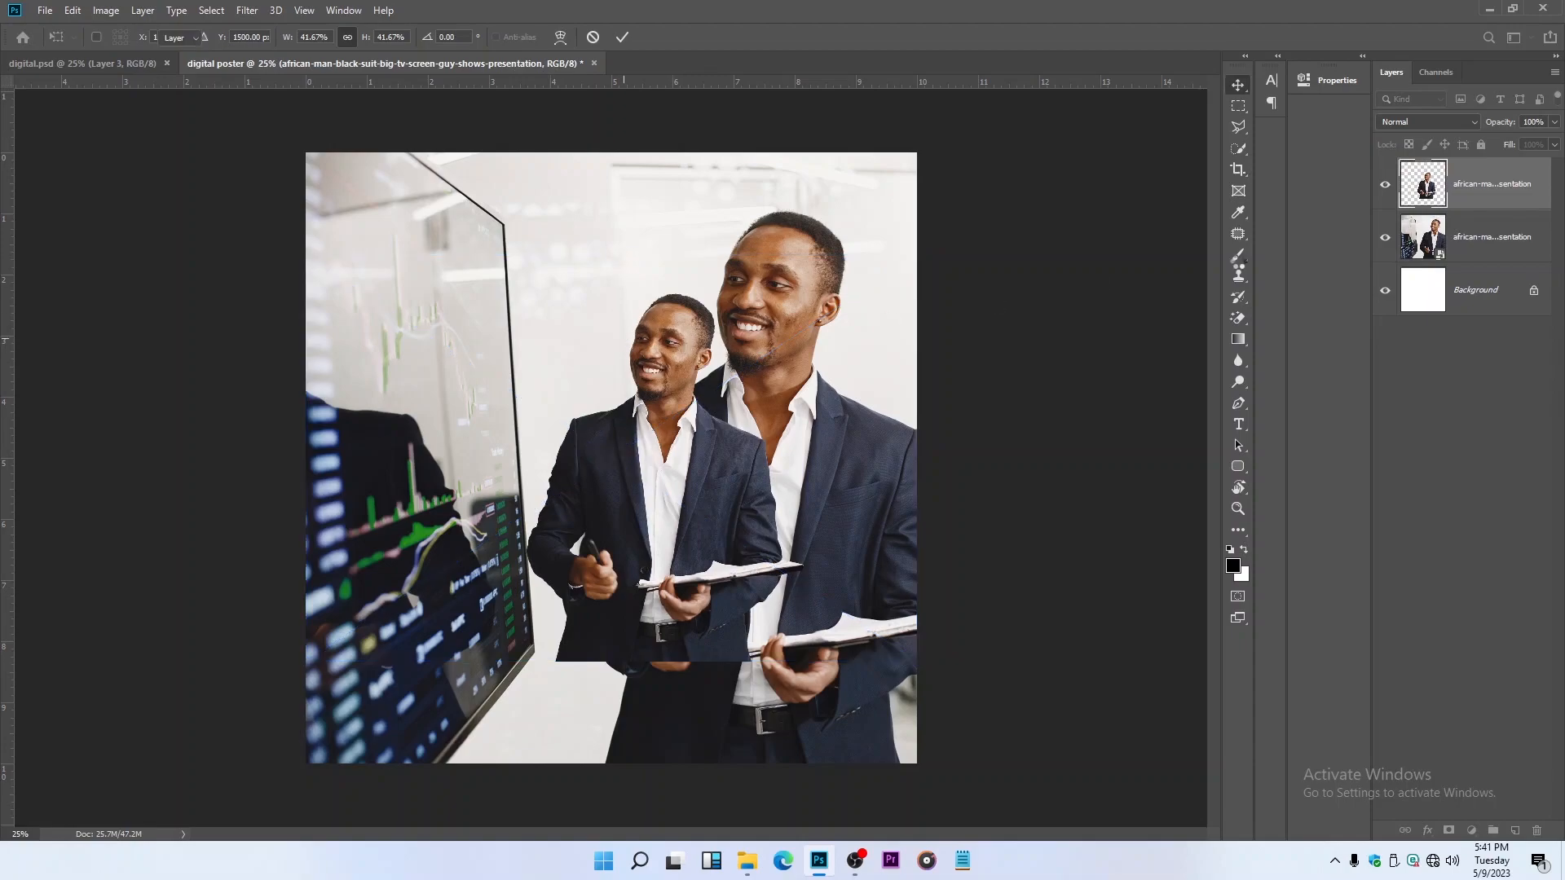
left_click(1384, 186)
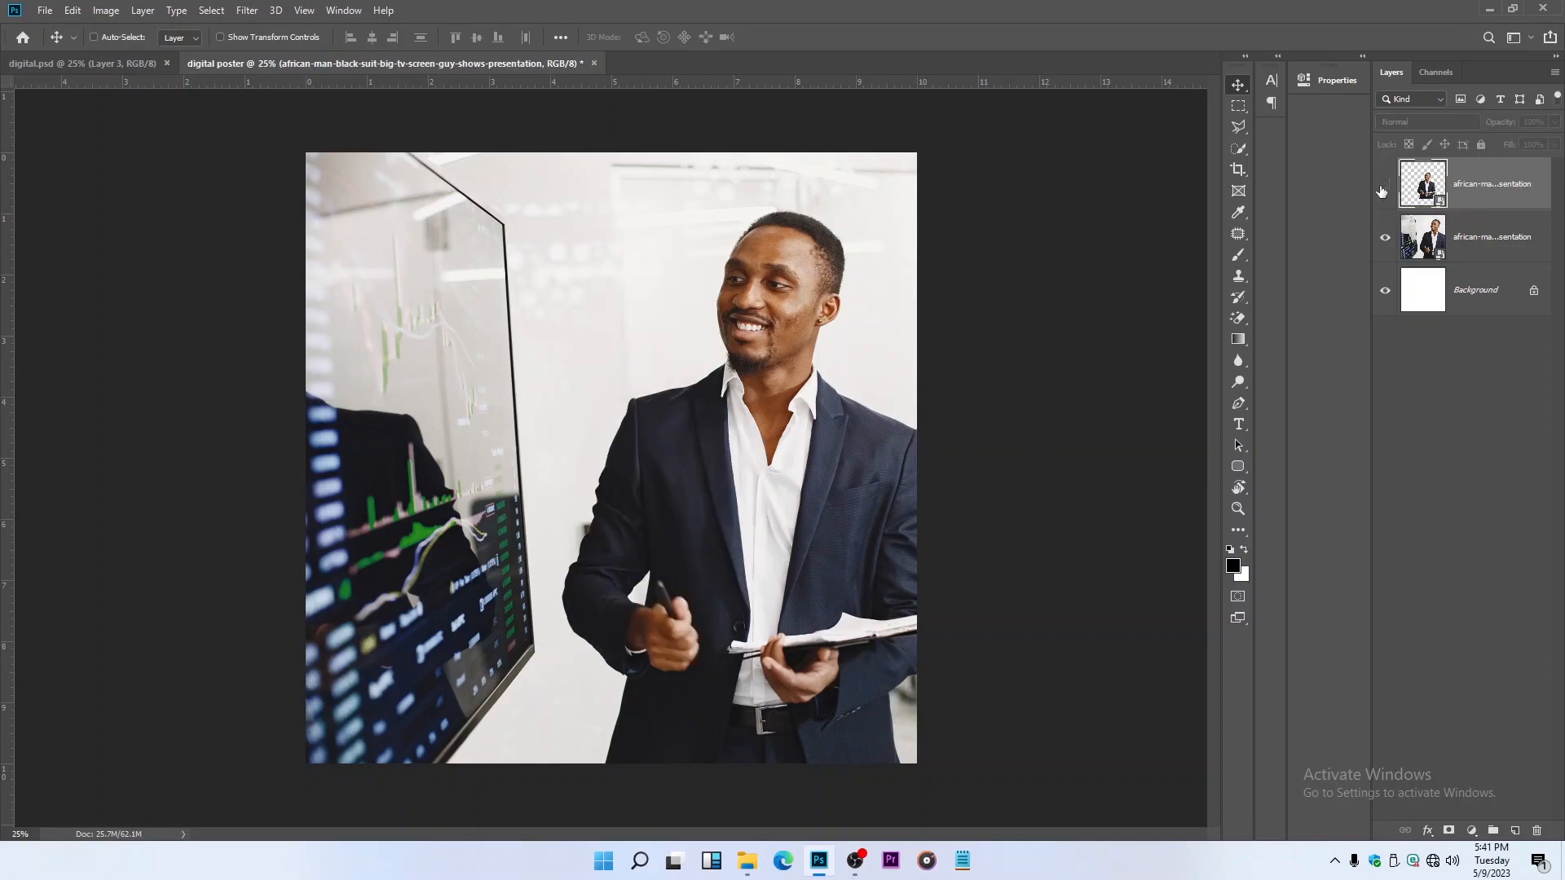
Step: Add a black (000000) Solid Color fill layer directly above the office photo layer
left_click(1492, 240)
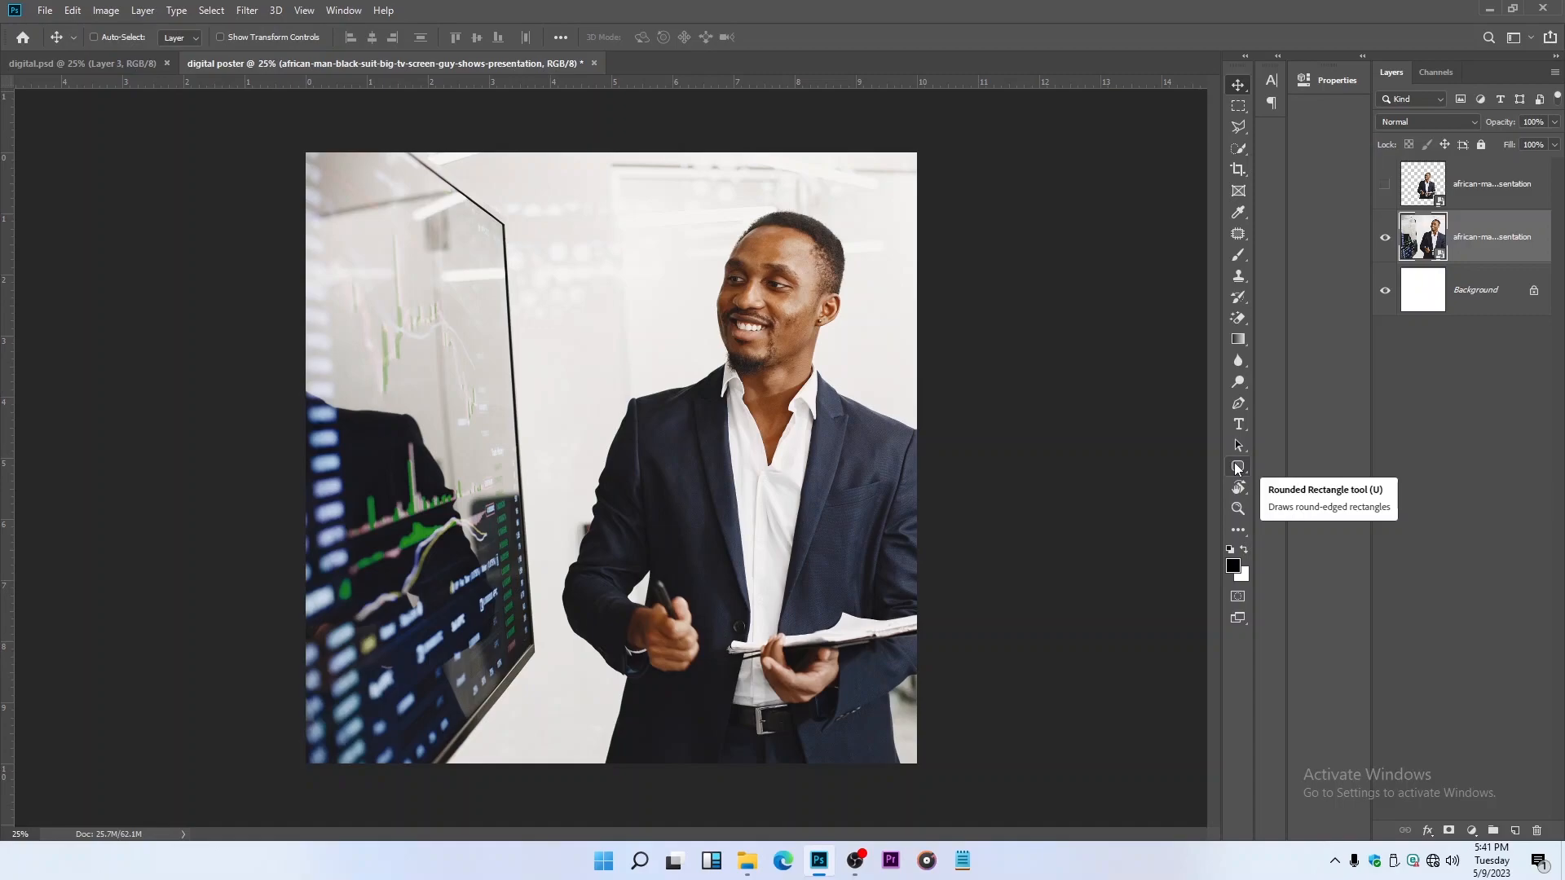
left_click(1472, 832)
left_click(1468, 548)
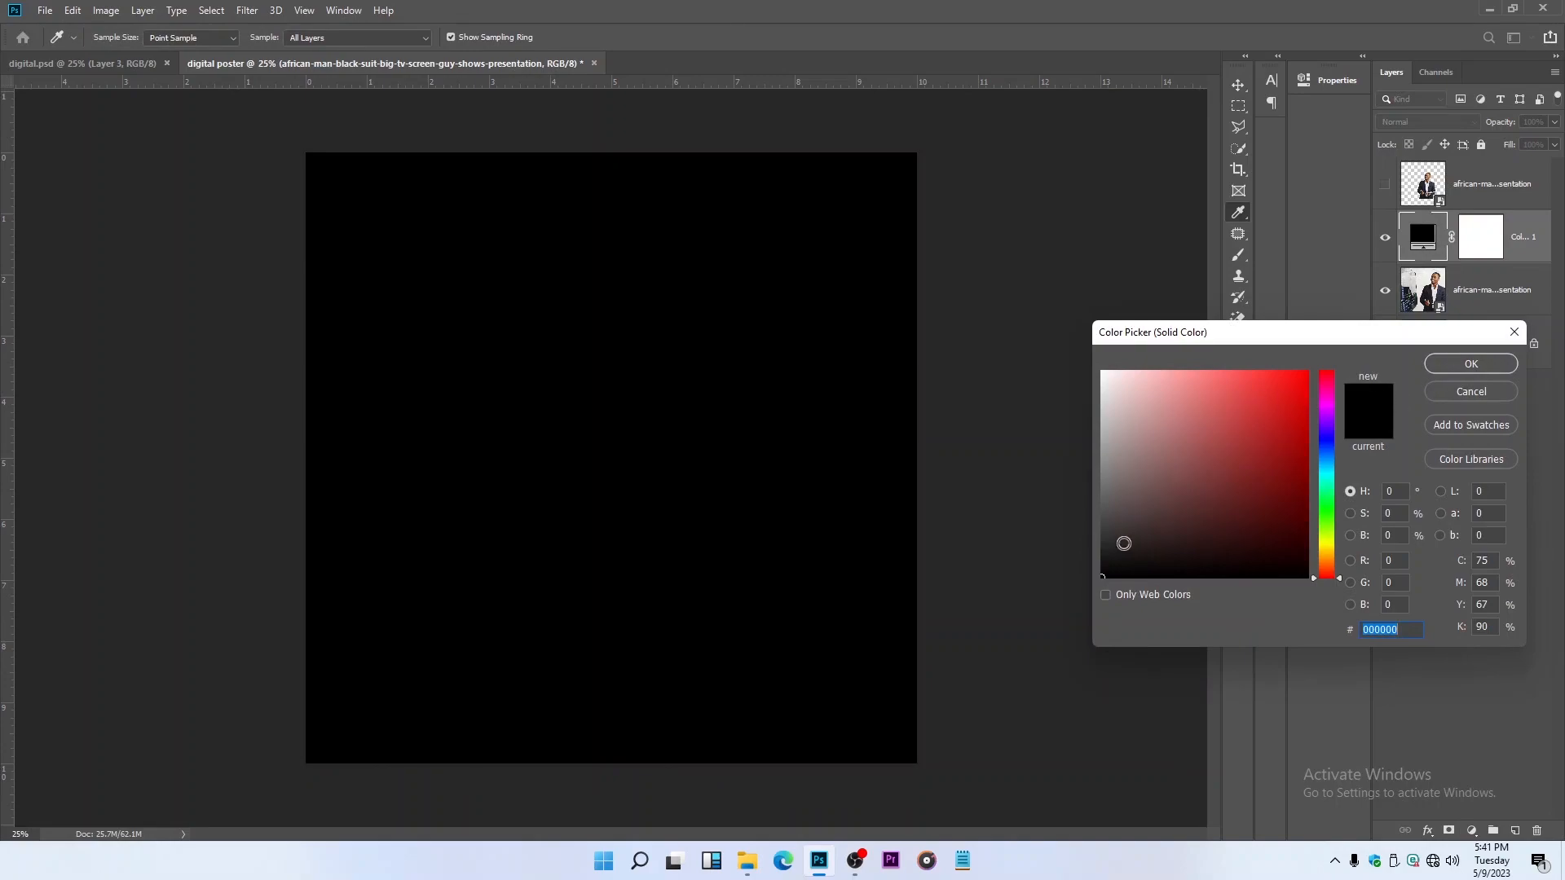
left_click(1471, 364)
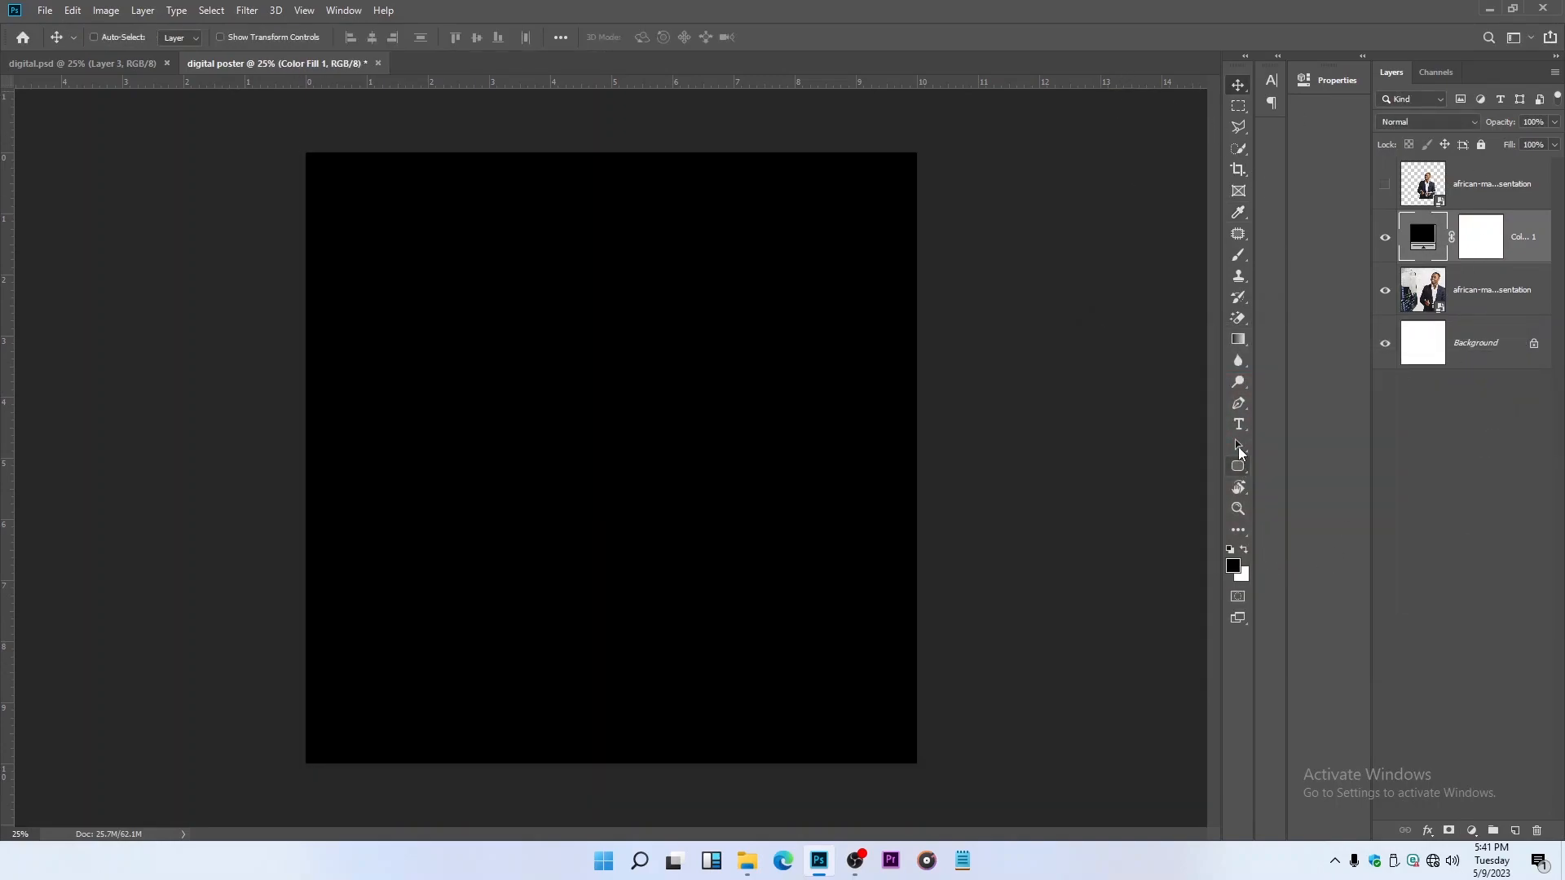
Step: Paint the fill layer's mask black over the man with a soft 3700 px brush at 0% hardness to reveal him
left_click(1238, 256)
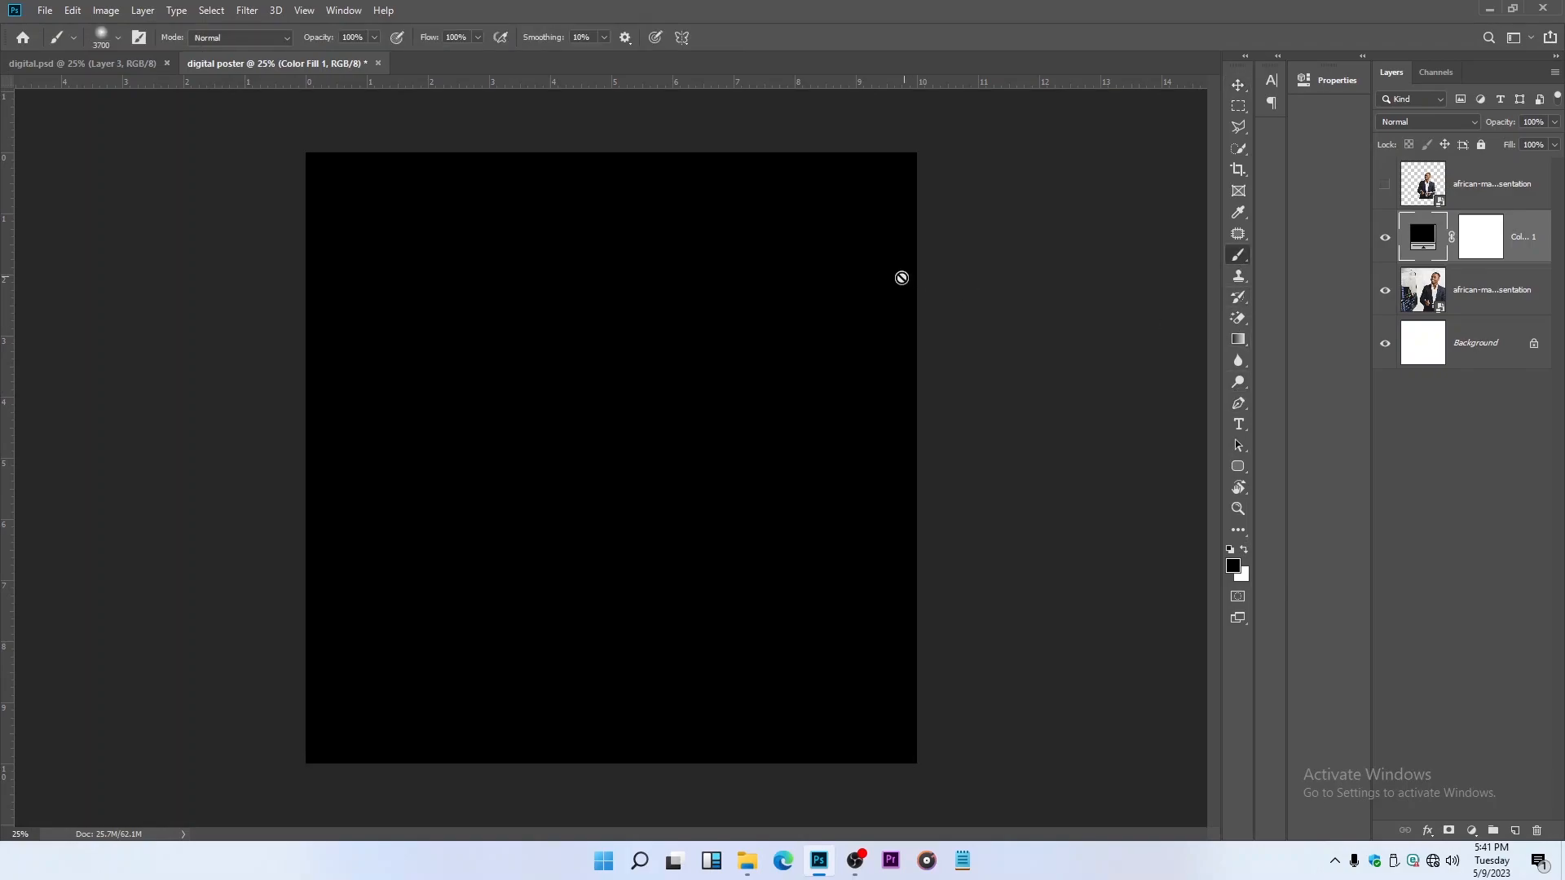
left_click(1492, 243)
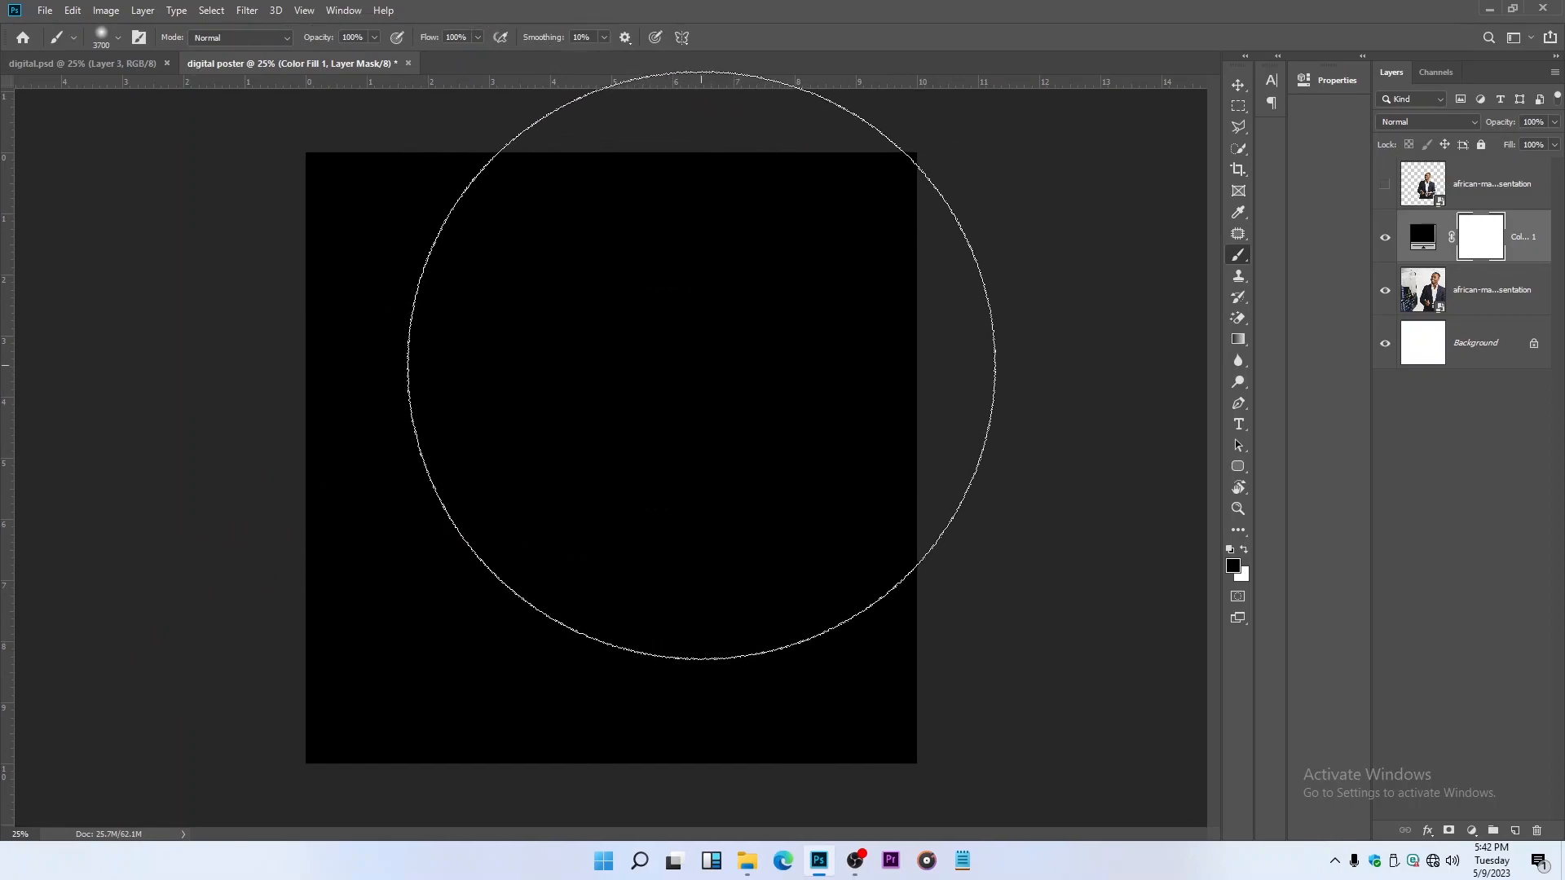
left_click(724, 362)
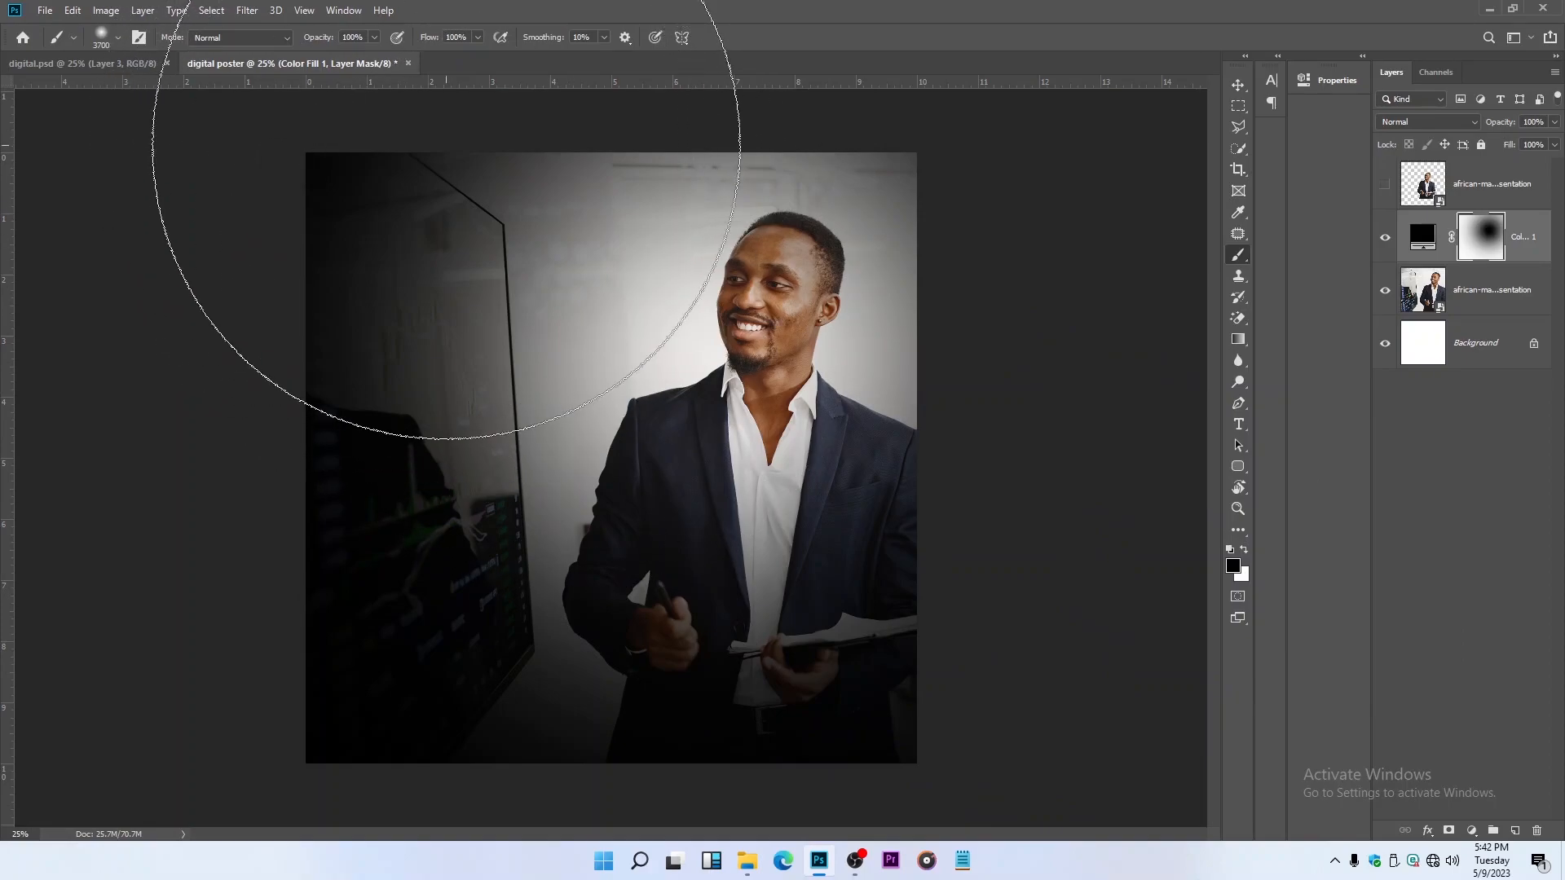
right_click(645, 364)
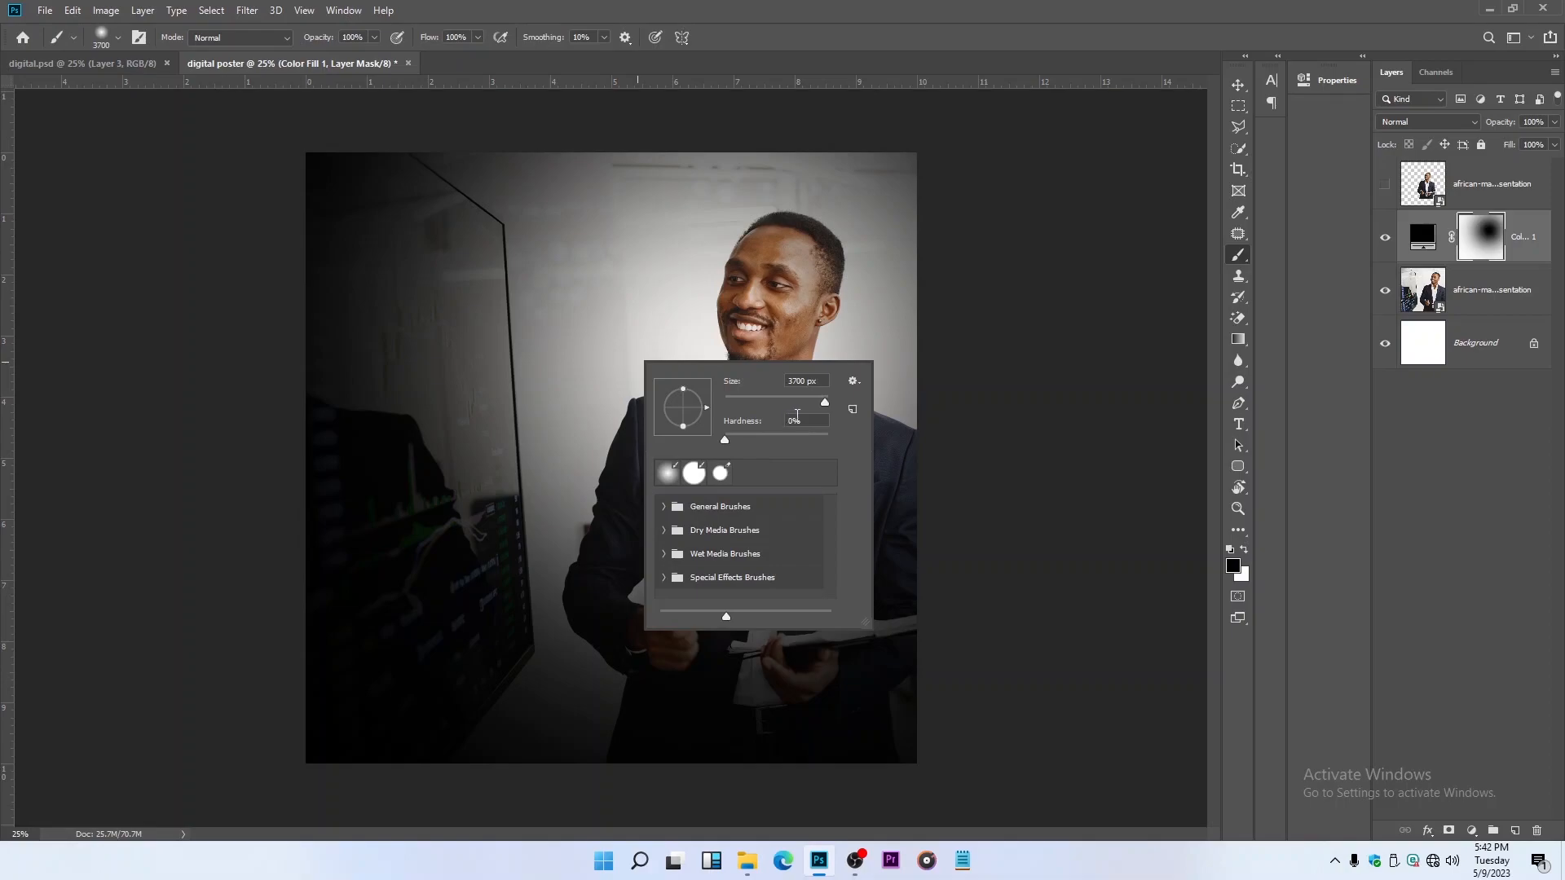
key("Return")
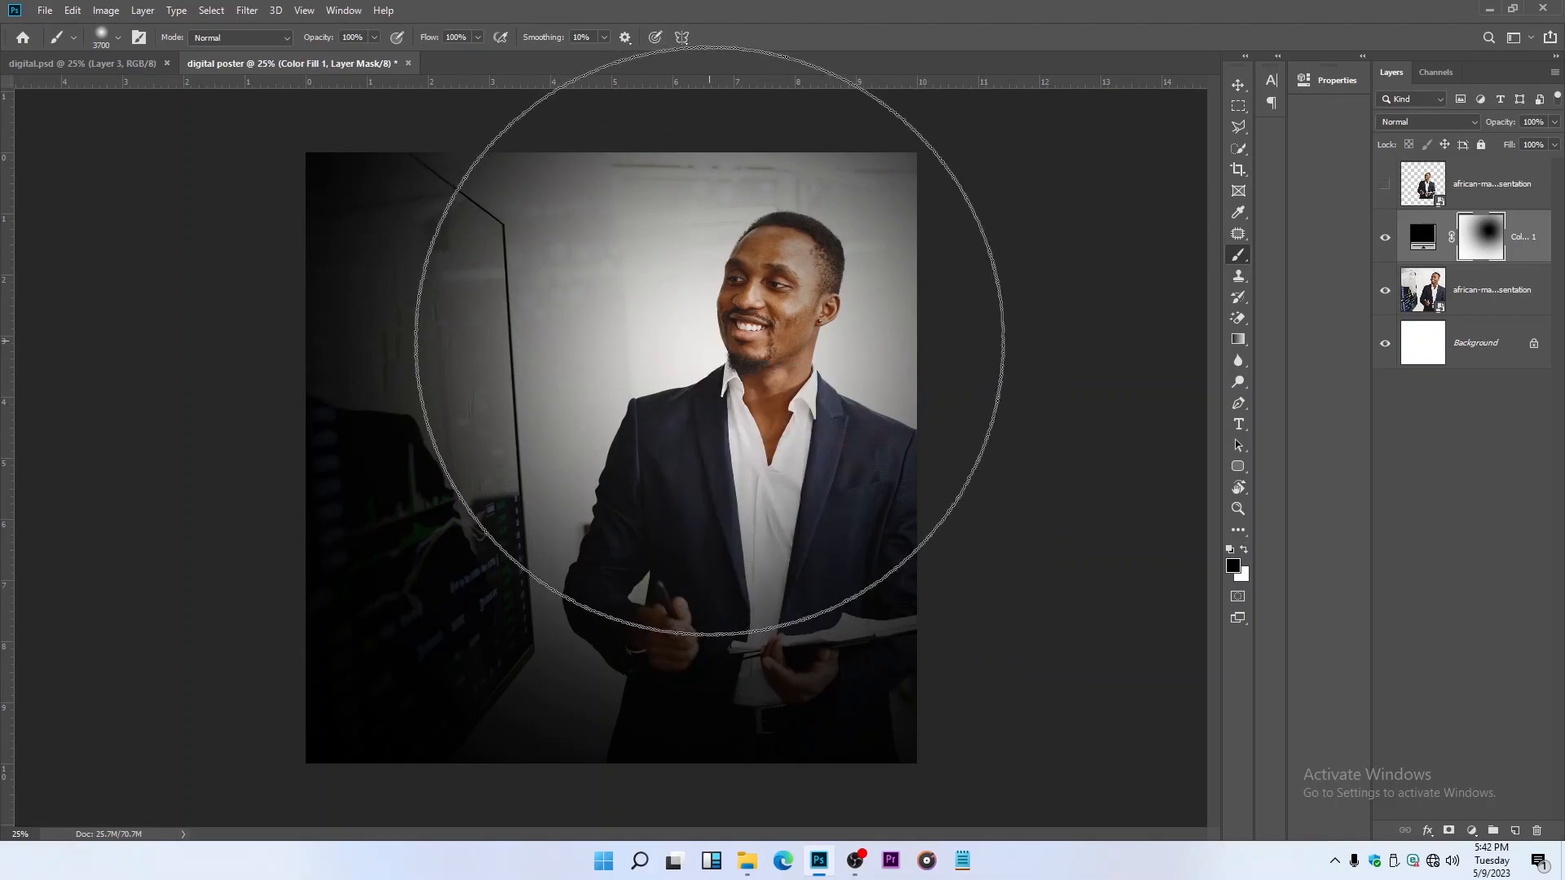
left_click(1238, 85)
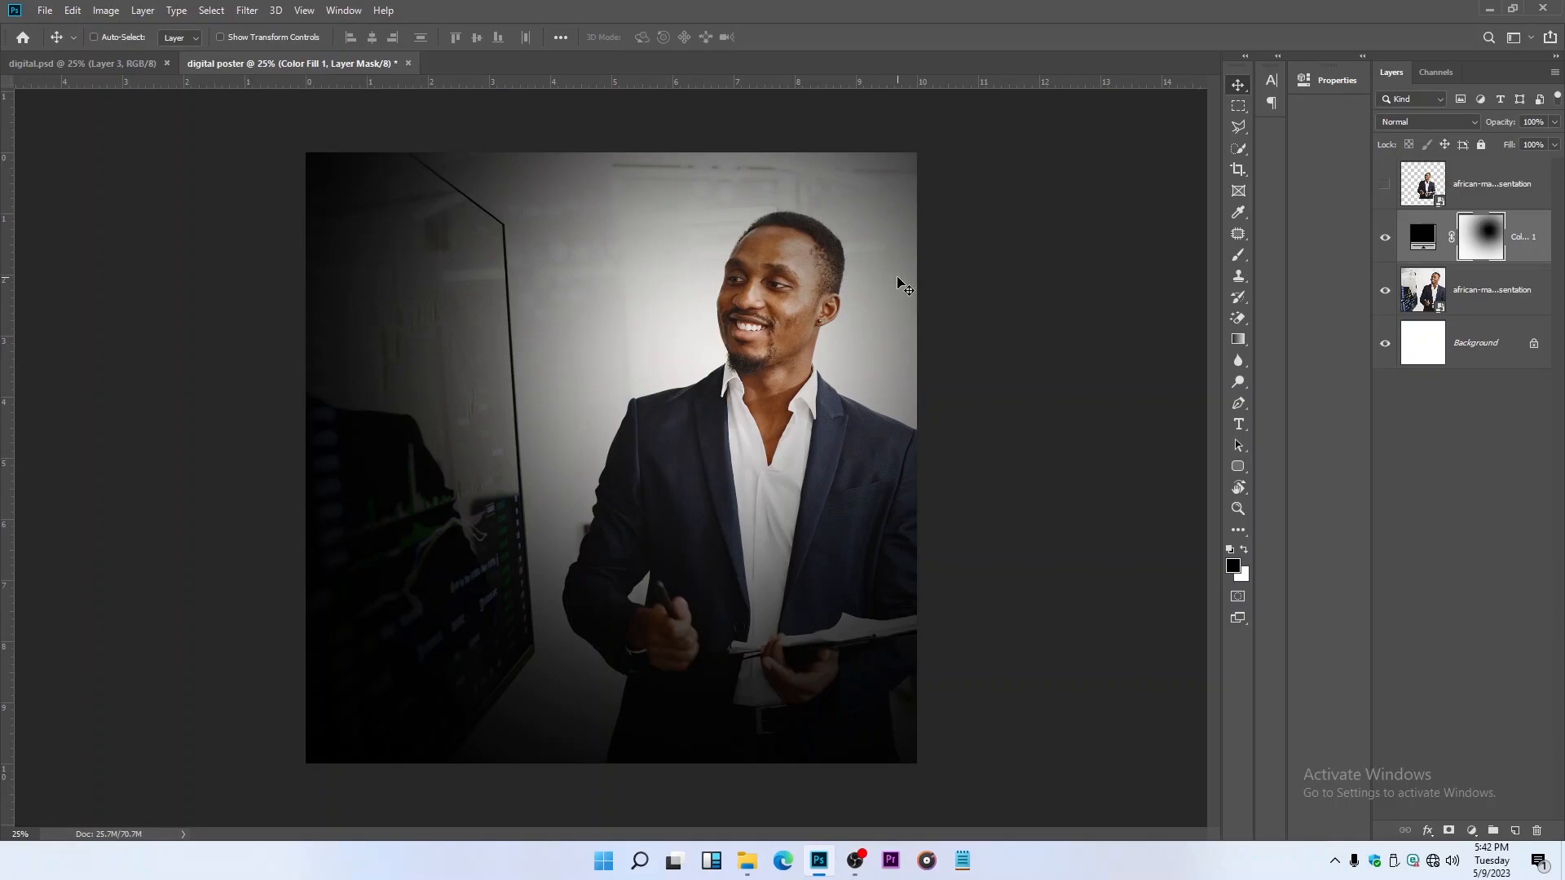
Step: Draw a rounded rectangle about 1260 by 2120 px from the canvas's upper-right corner over the man and increase its corner radius
left_click(1241, 470)
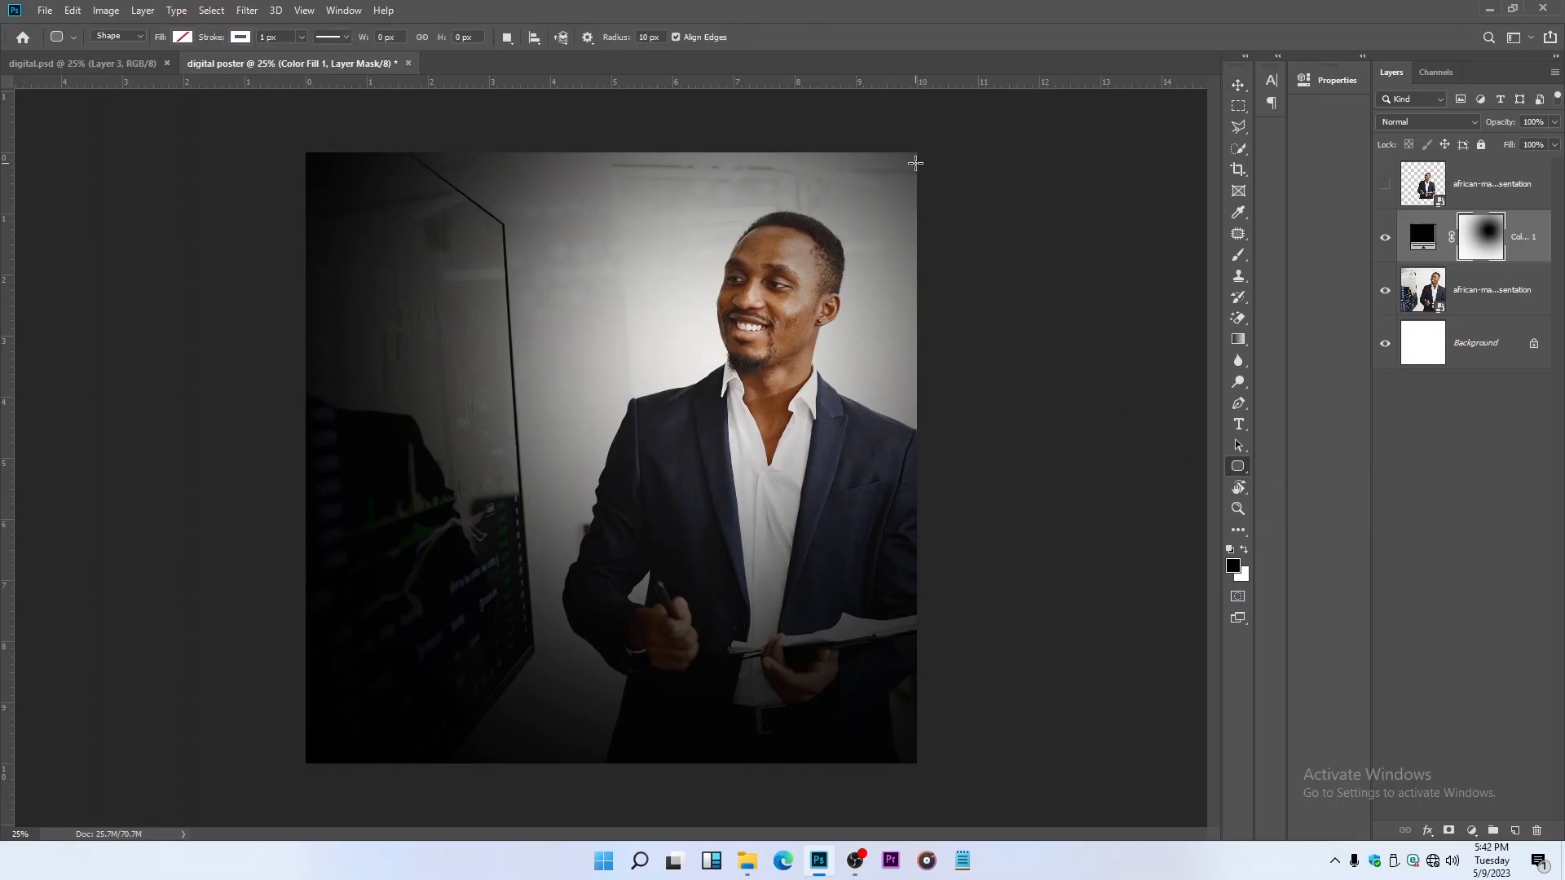
left_click_drag(914, 152, 658, 583)
left_click_drag(1068, 280, 1366, 304)
left_click(1258, 74)
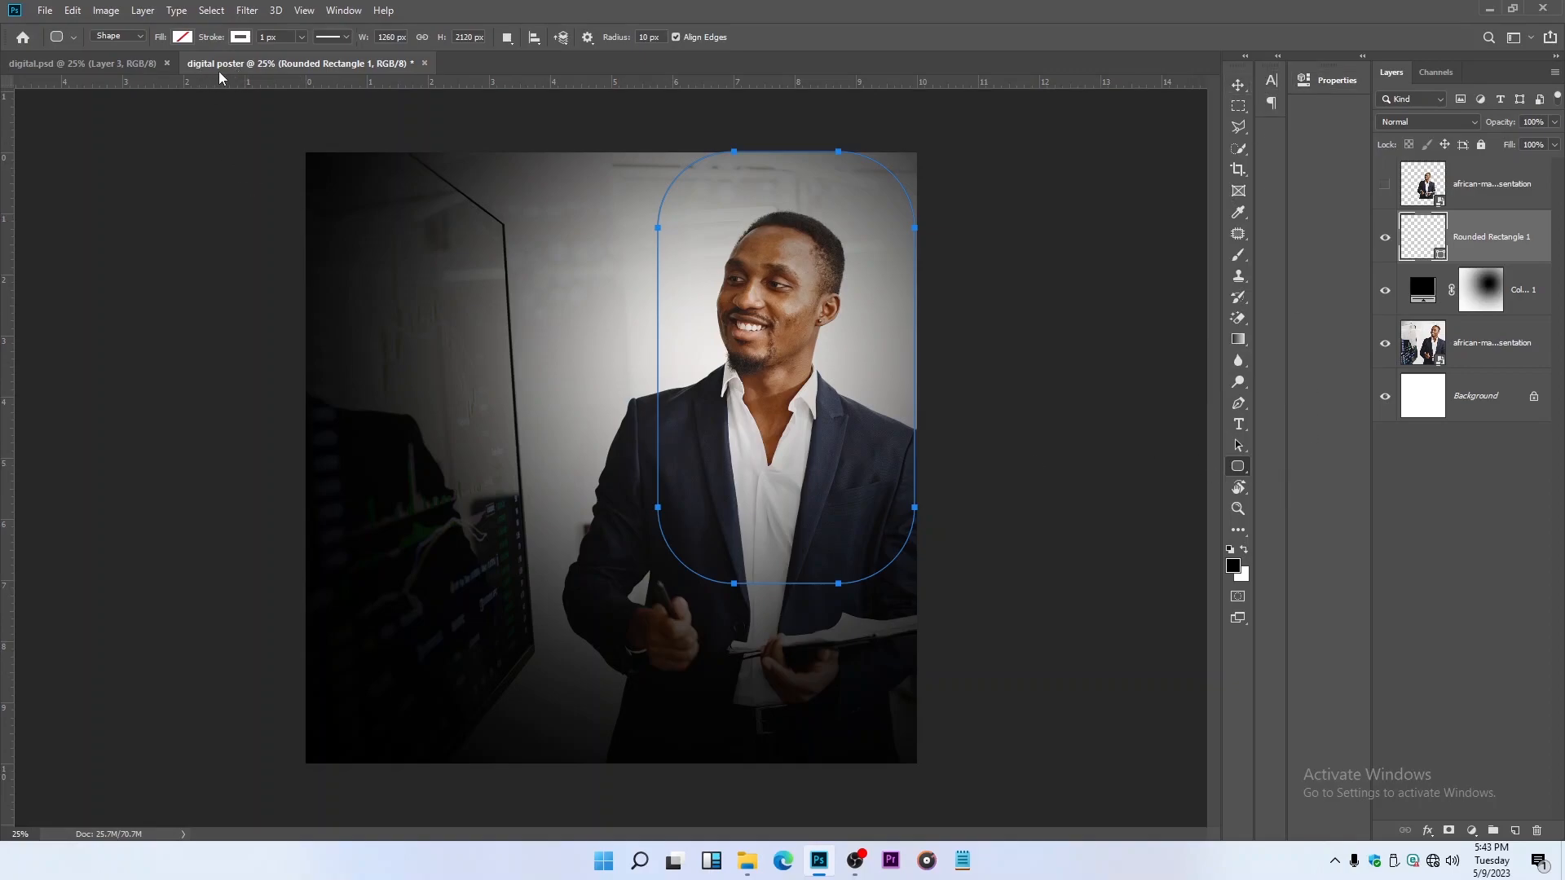
Step: Fill the rounded rectangle with solid yellow (ffd200)
left_click(182, 37)
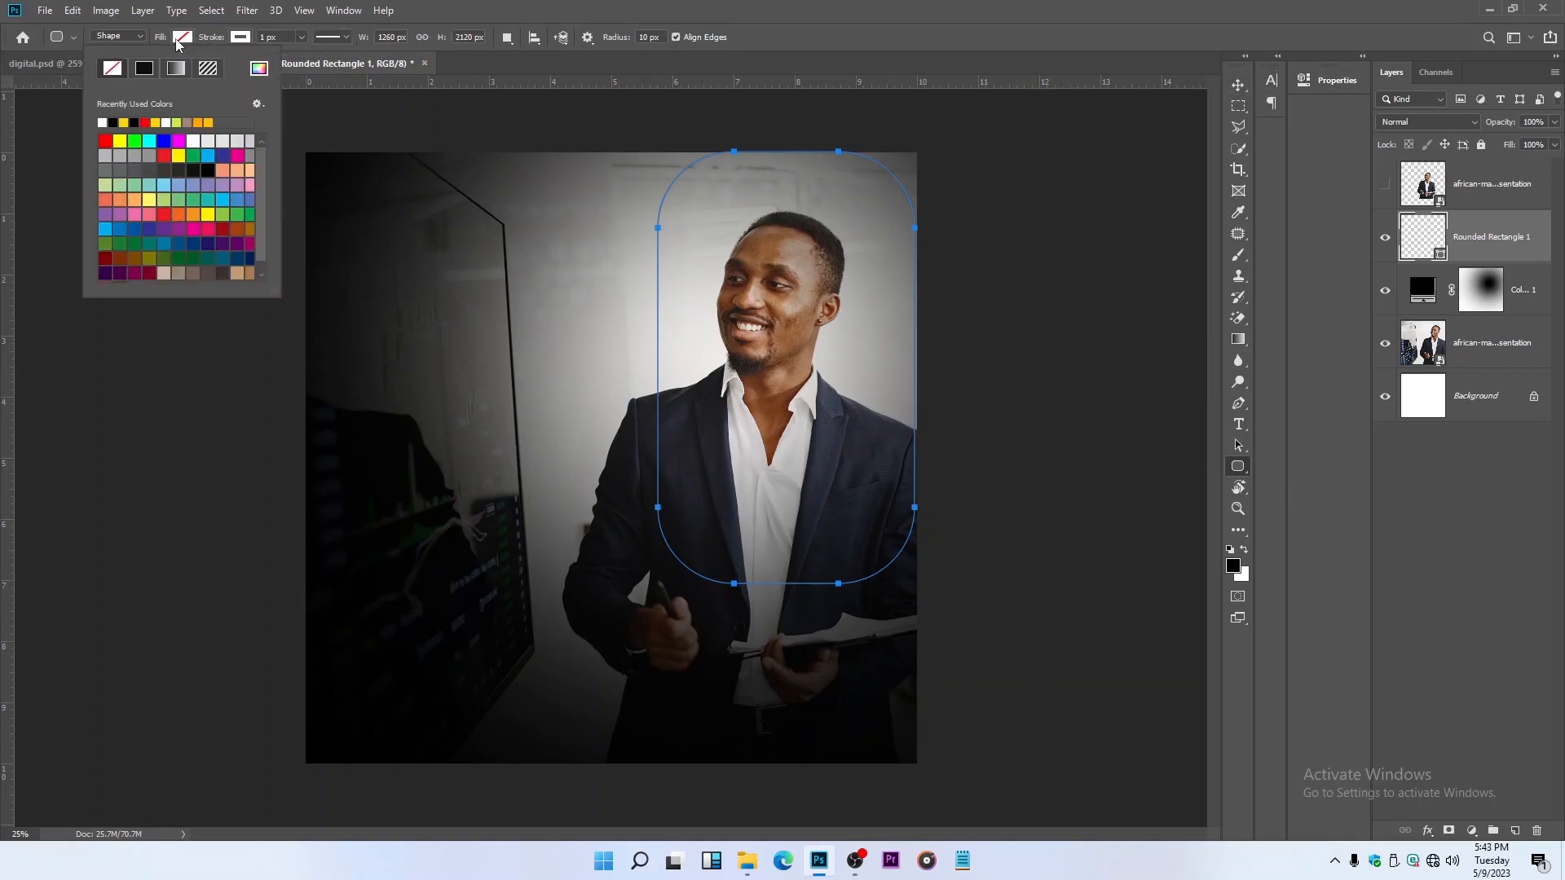
left_click(123, 122)
left_click(260, 68)
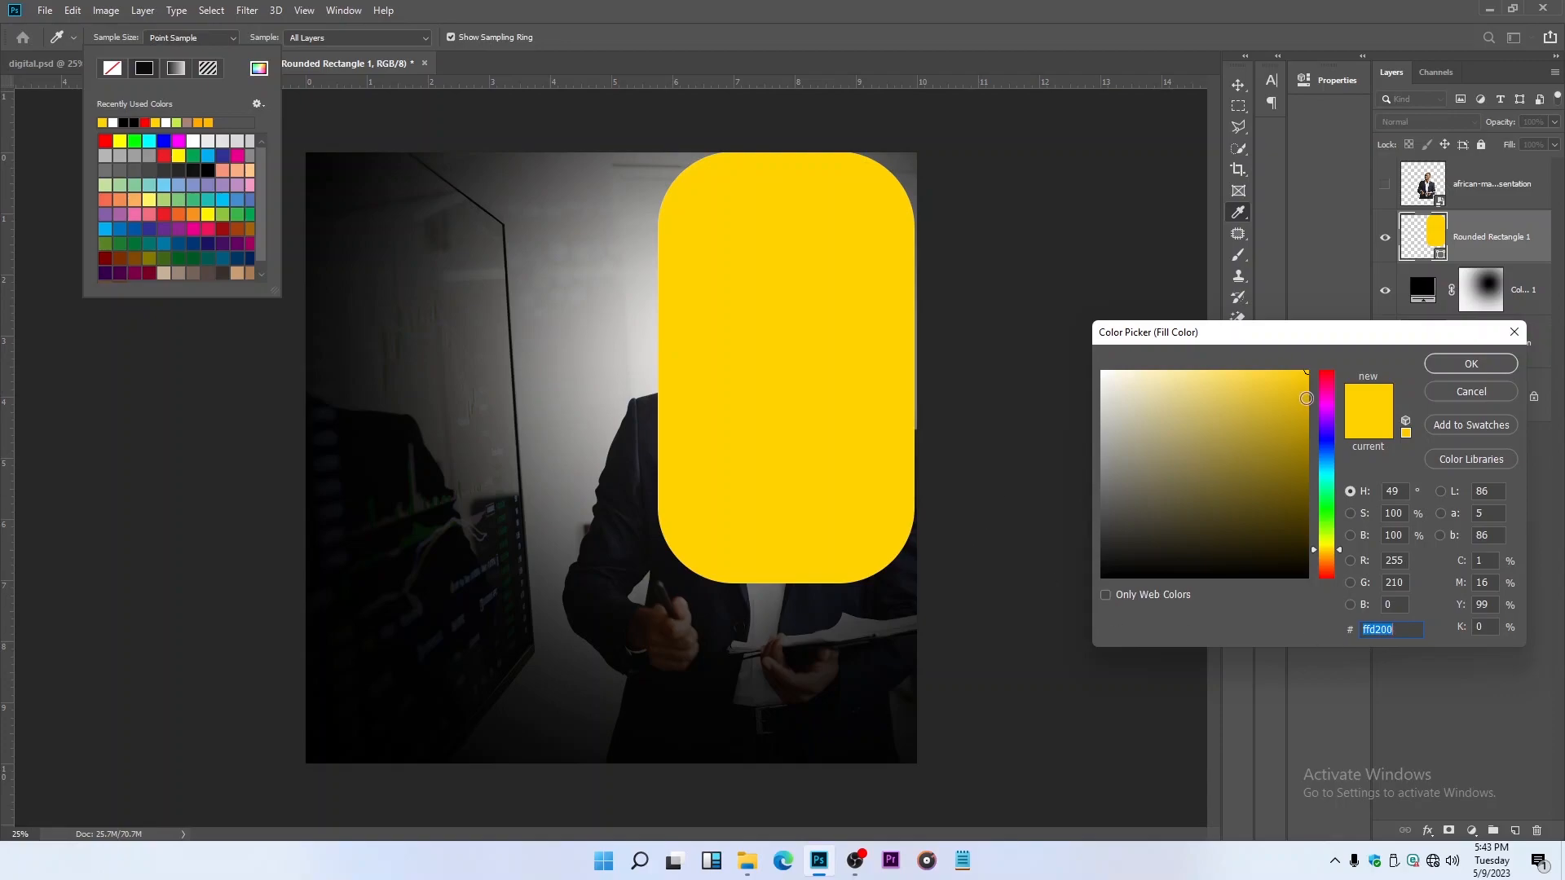
left_click(1438, 371)
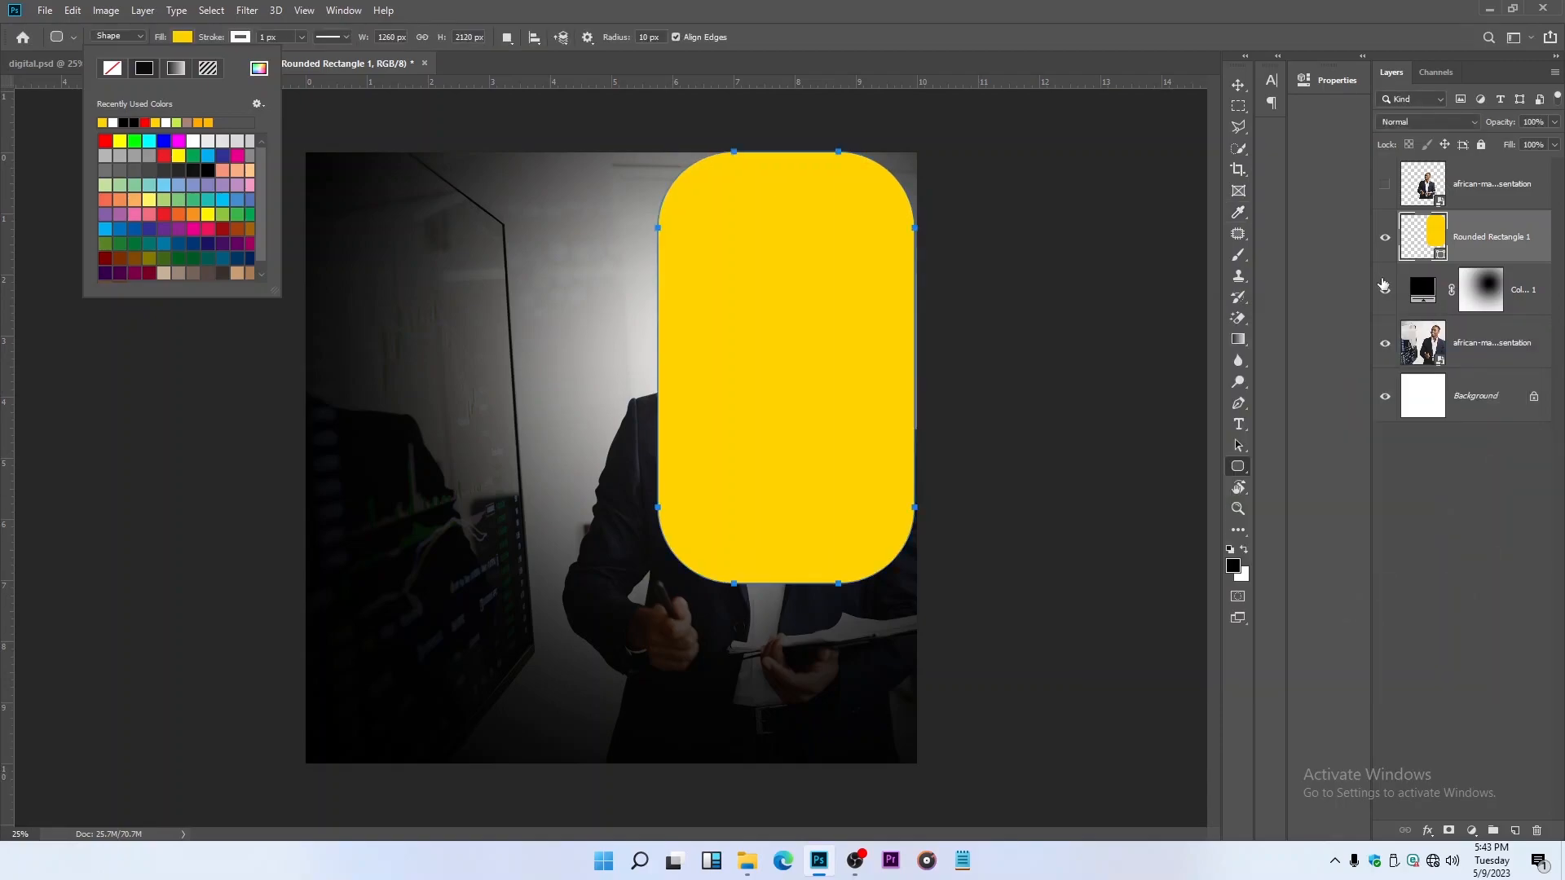
Step: Rasterize the yellow rounded rectangle's layer and shift the shape slightly down on the canvas
left_click(1238, 85)
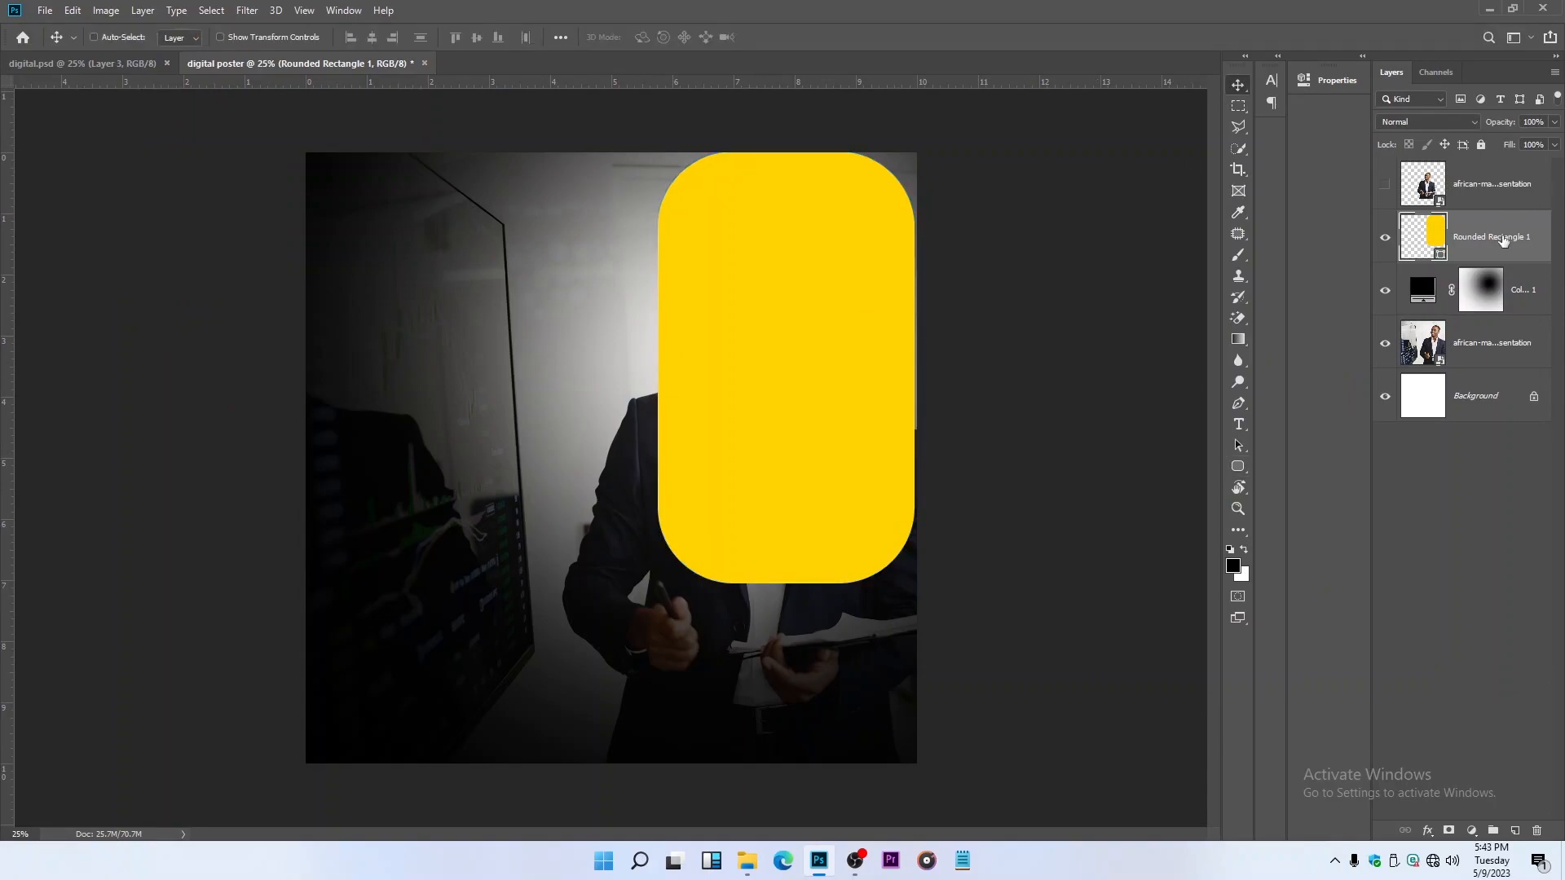
right_click(1503, 237)
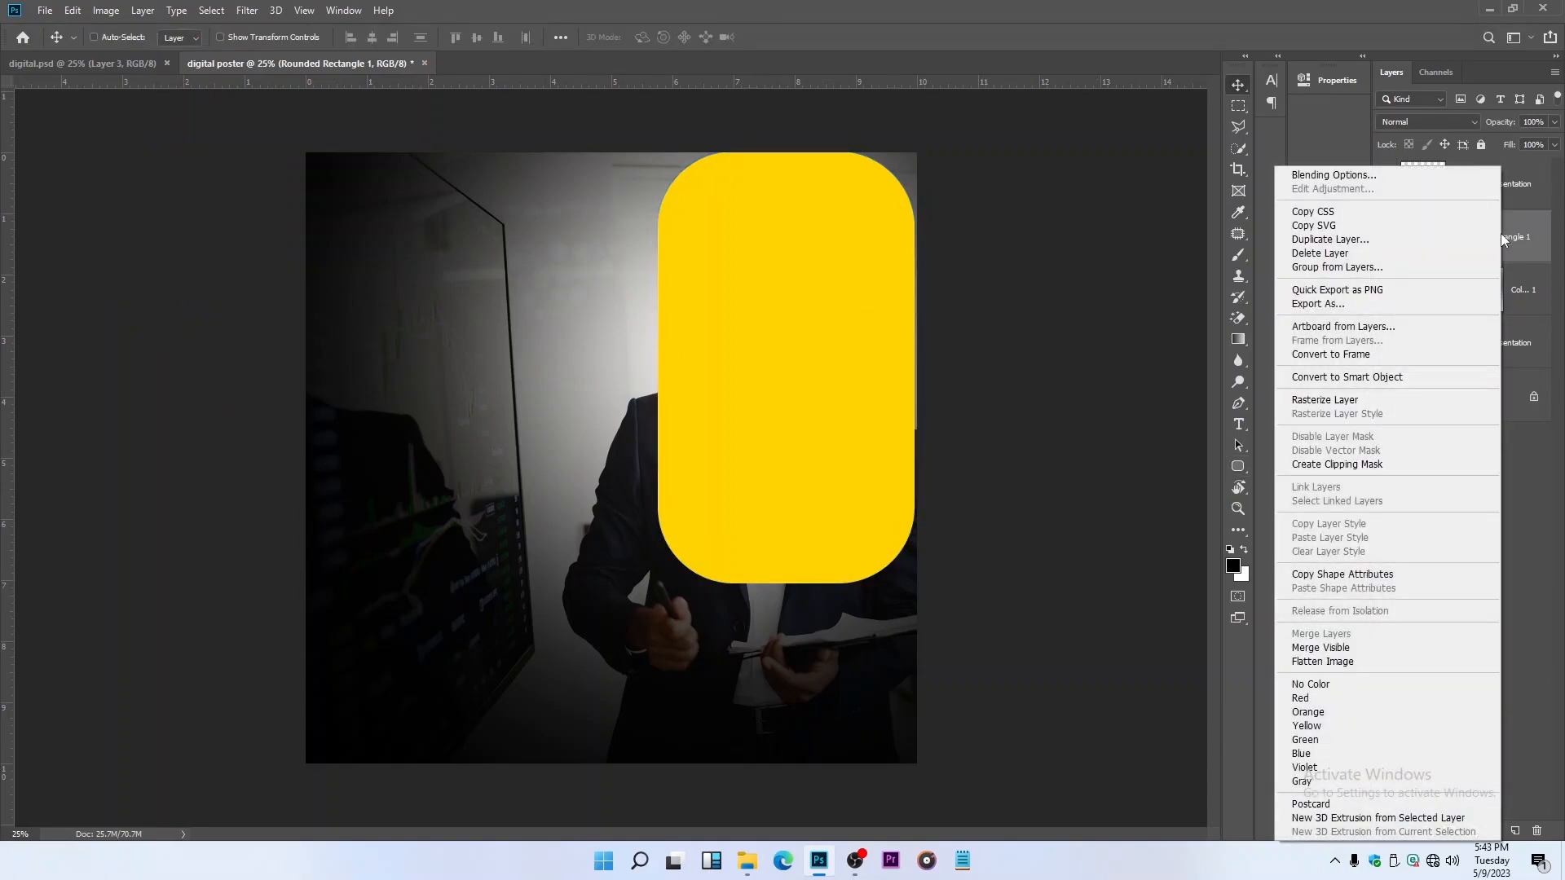
left_click(1353, 401)
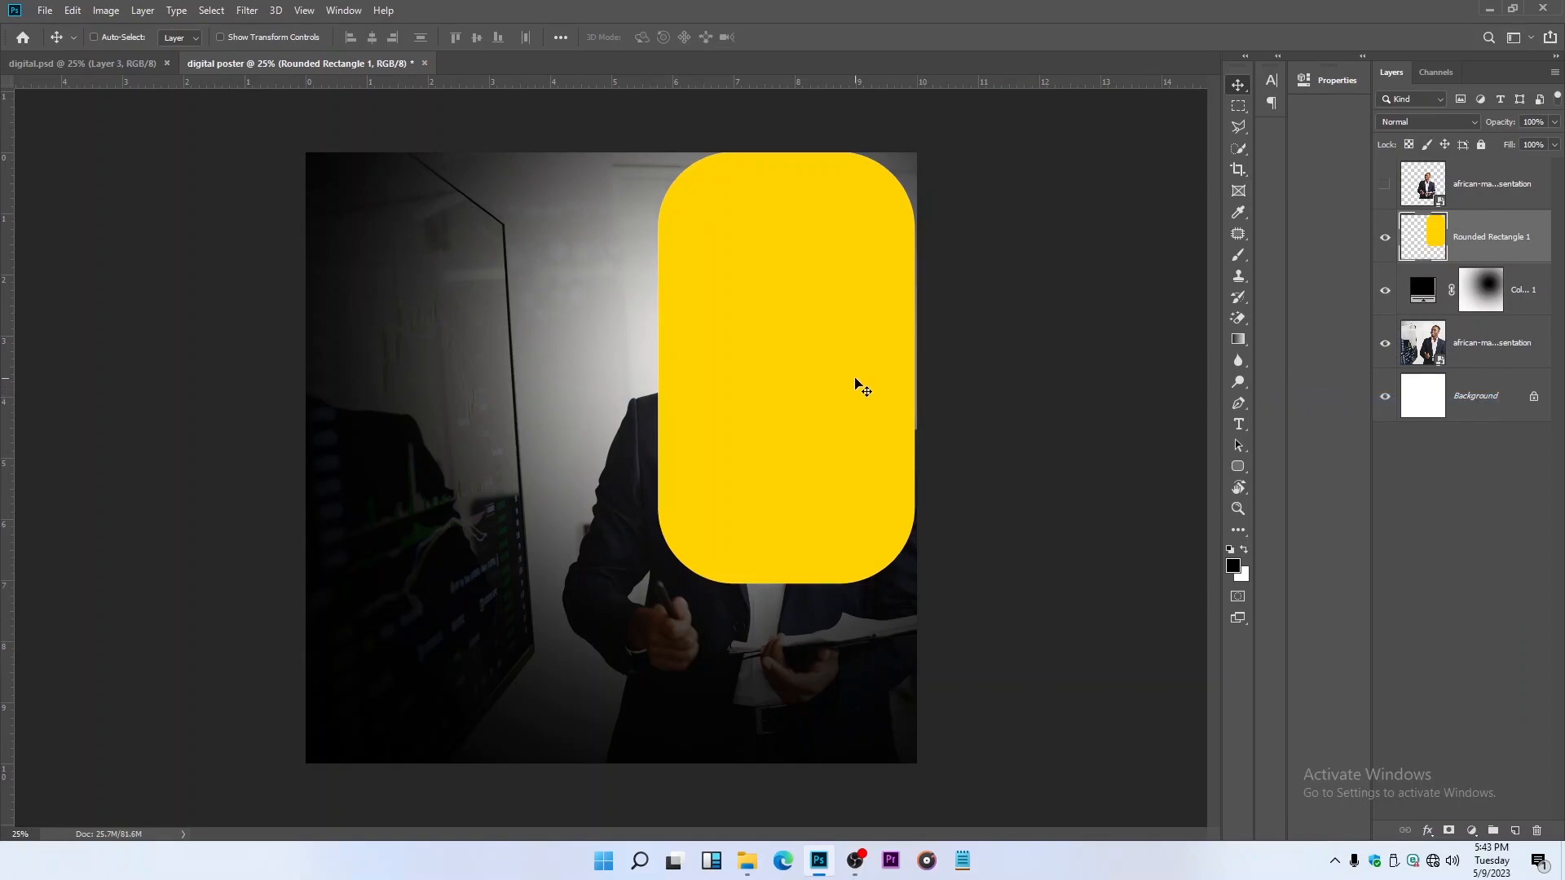
left_click_drag(856, 380, 856, 395)
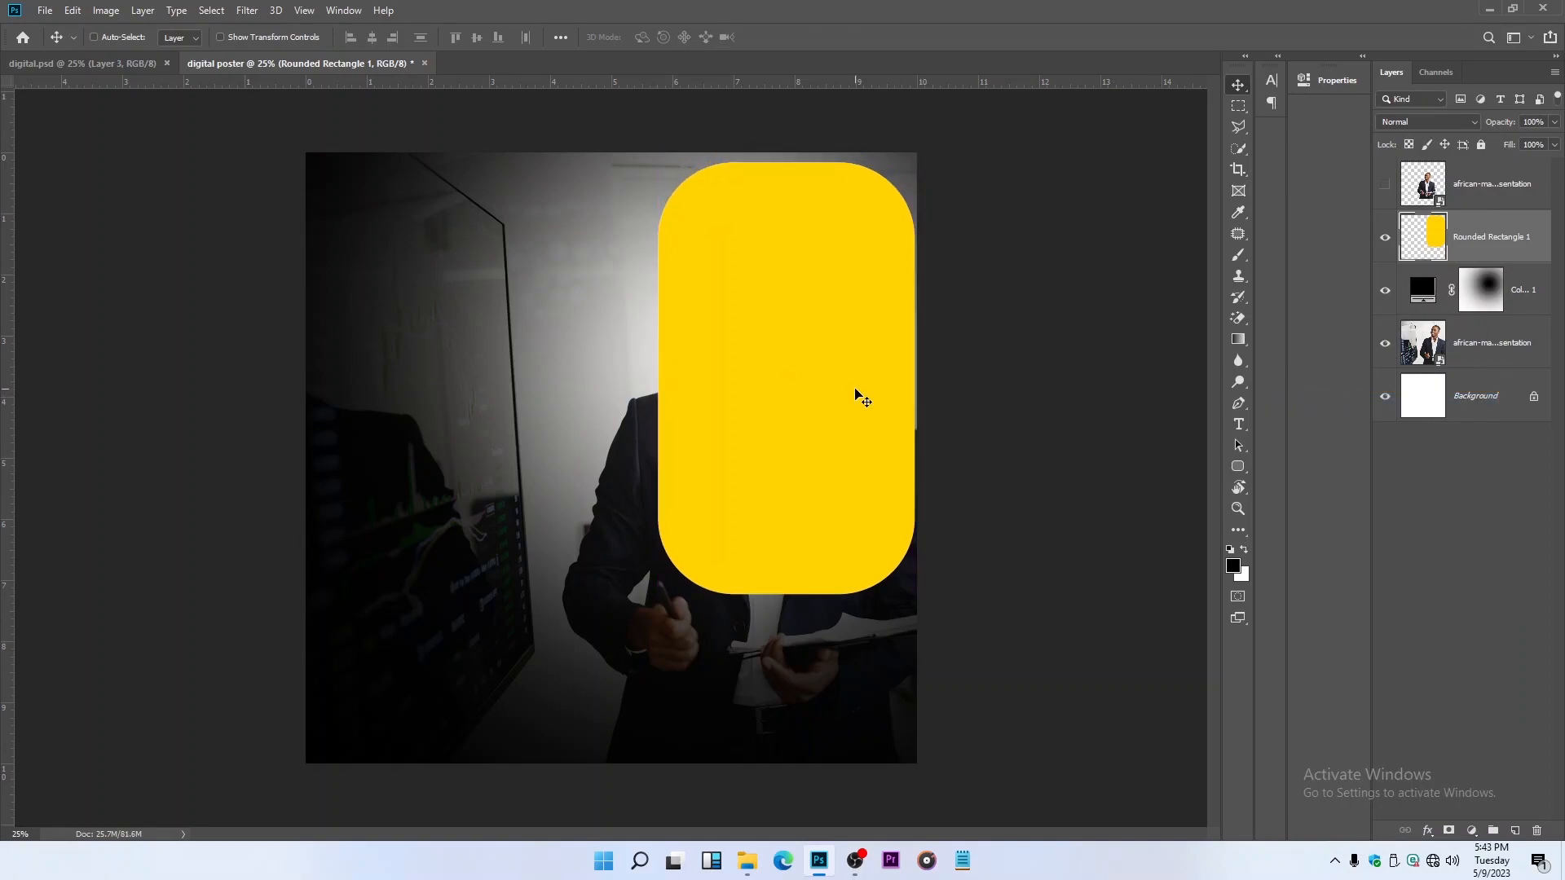
Step: Cut off the yellow shape's upper and right parts with rectangular marquee selections, leaving only the lower-left corner rounded, and deselect
left_click(1238, 109)
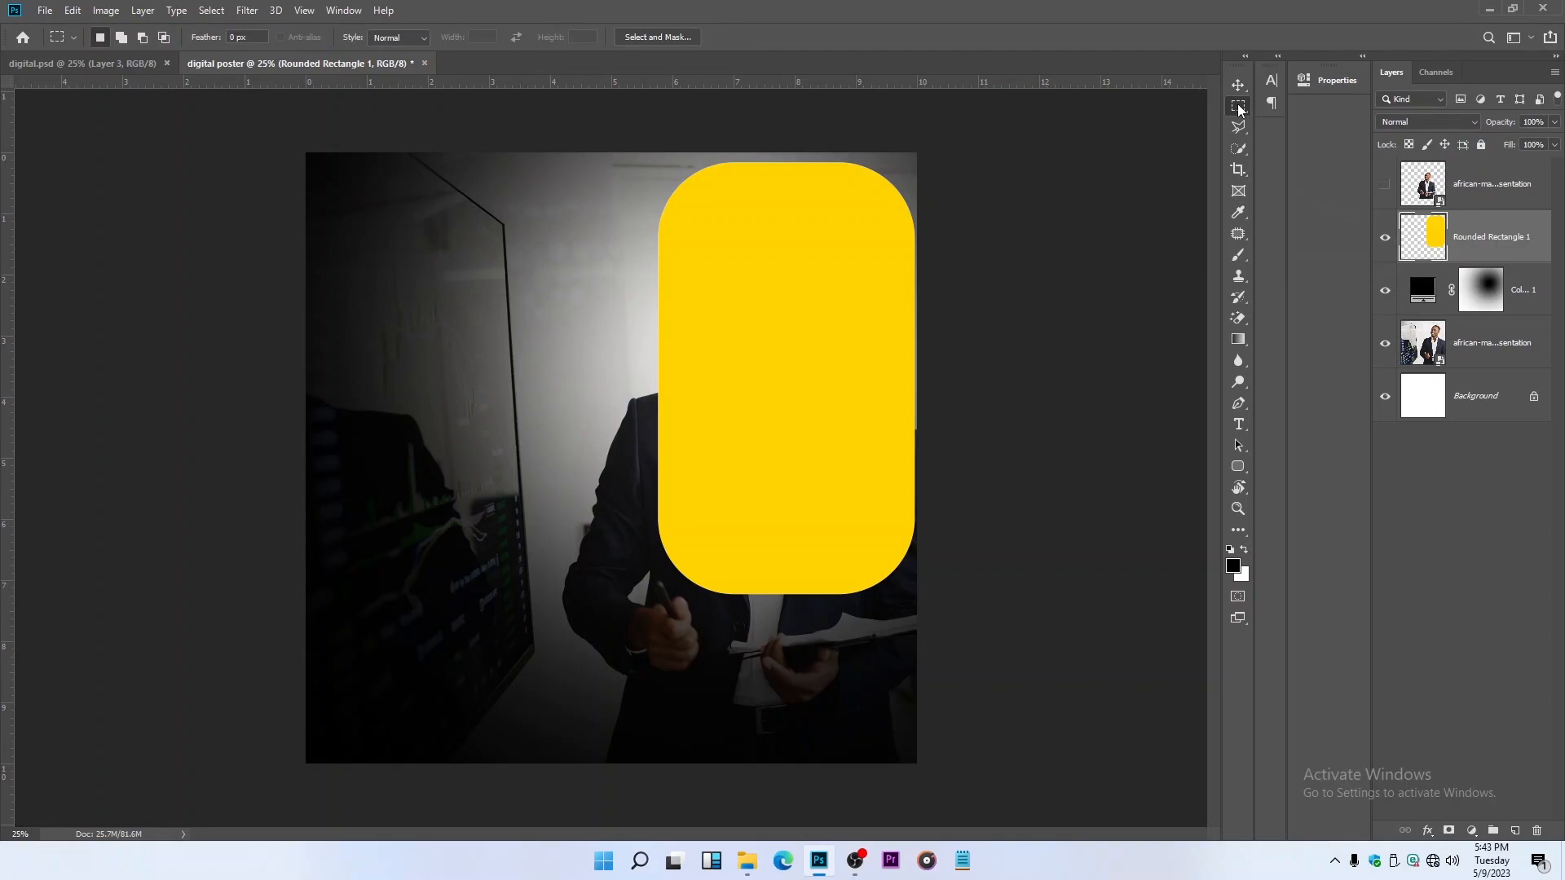
left_click(1241, 111)
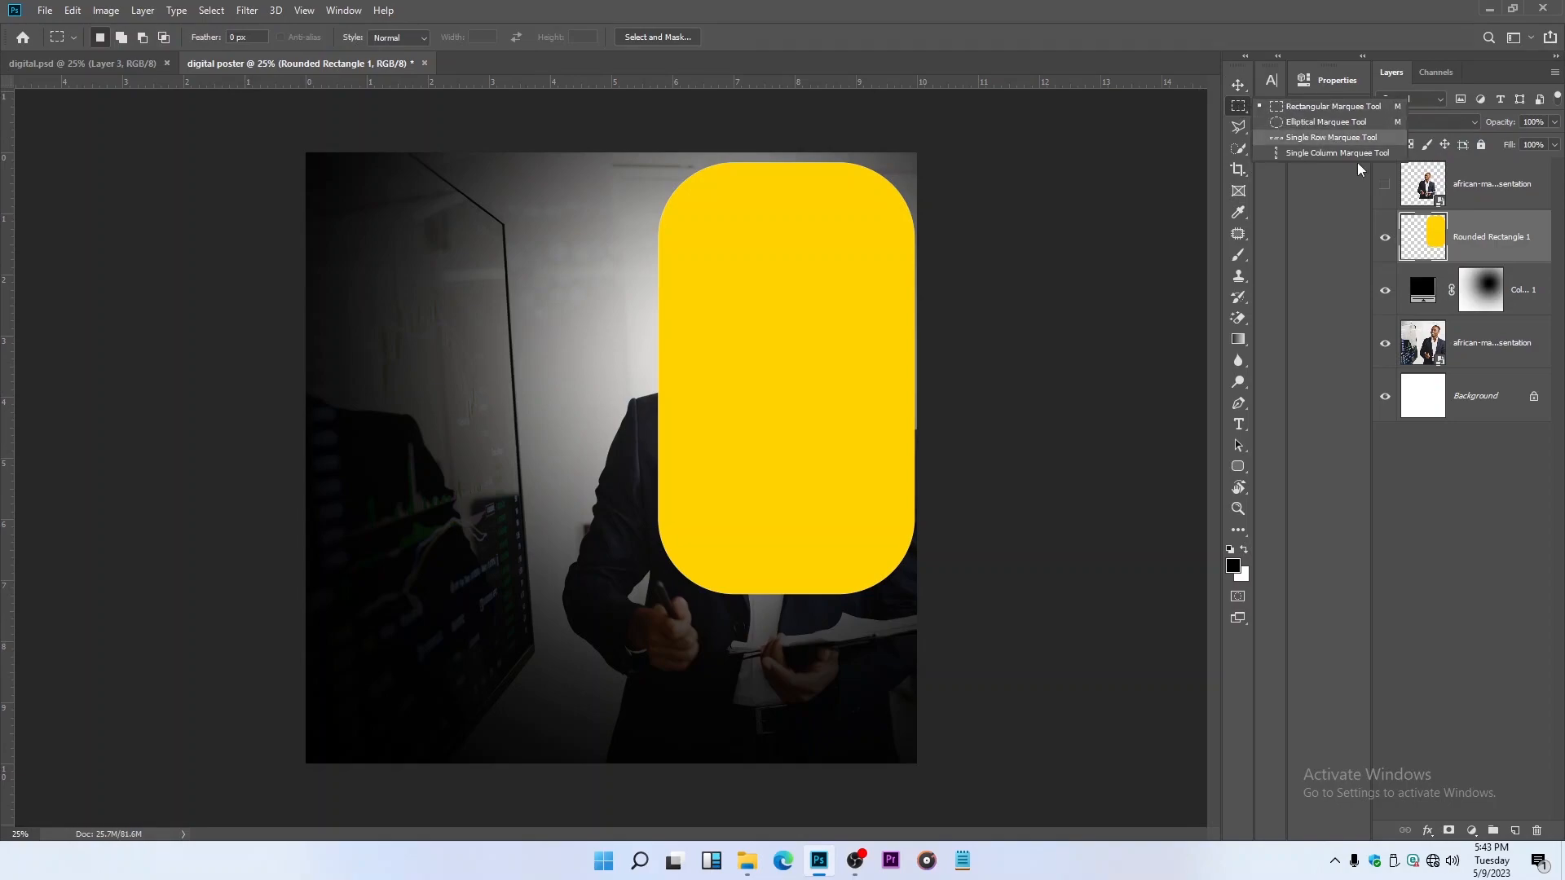
left_click_drag(597, 132, 1051, 228)
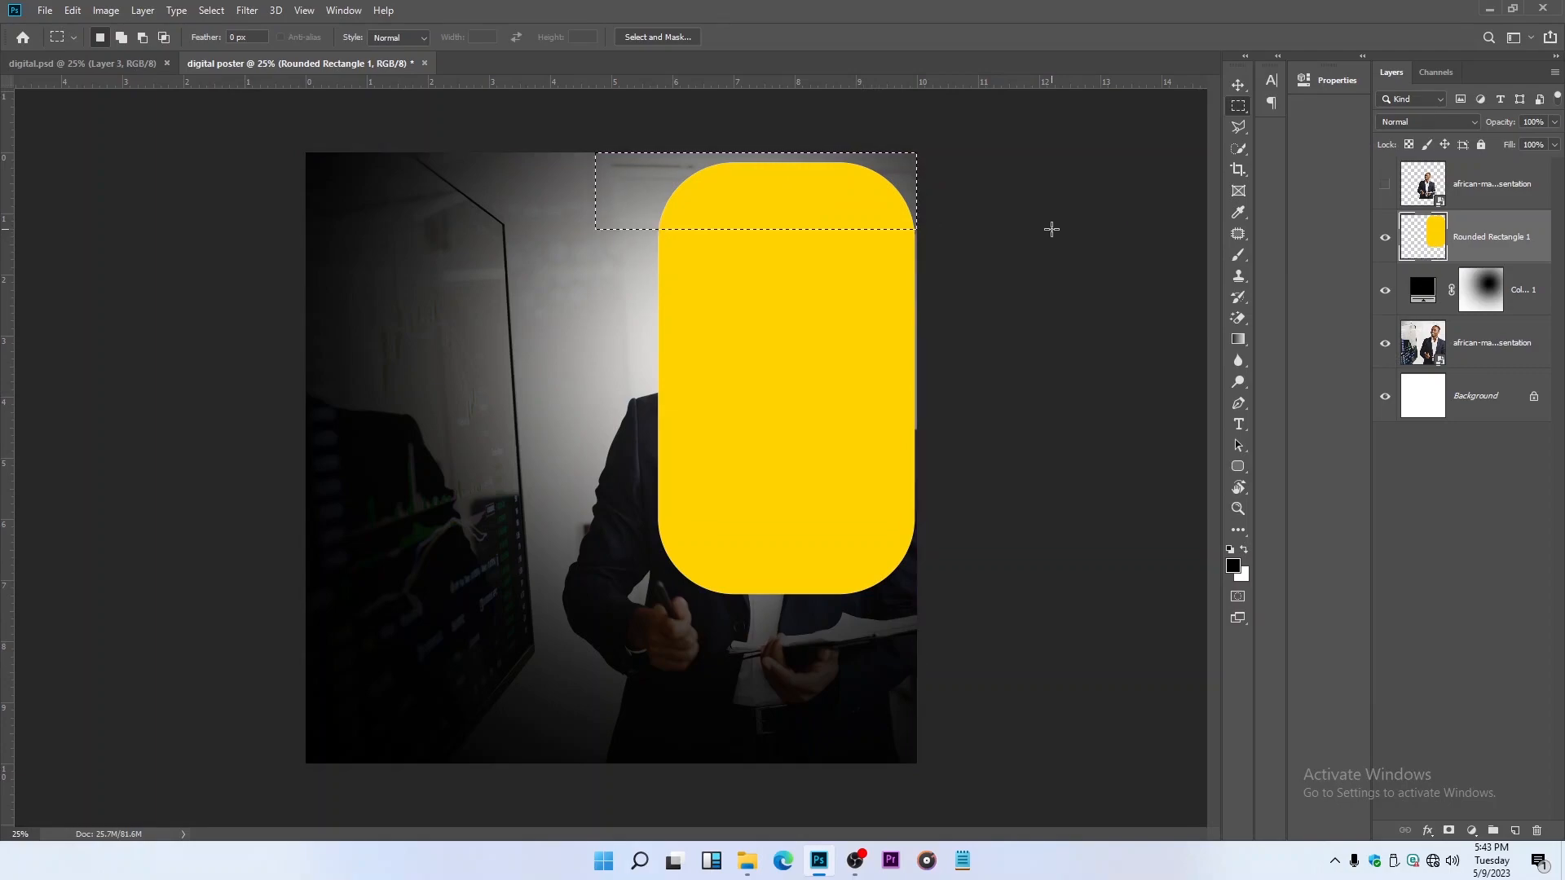
key("Delete")
key("ctrl+d")
left_click_drag(937, 193, 850, 756)
key("Delete")
key("v")
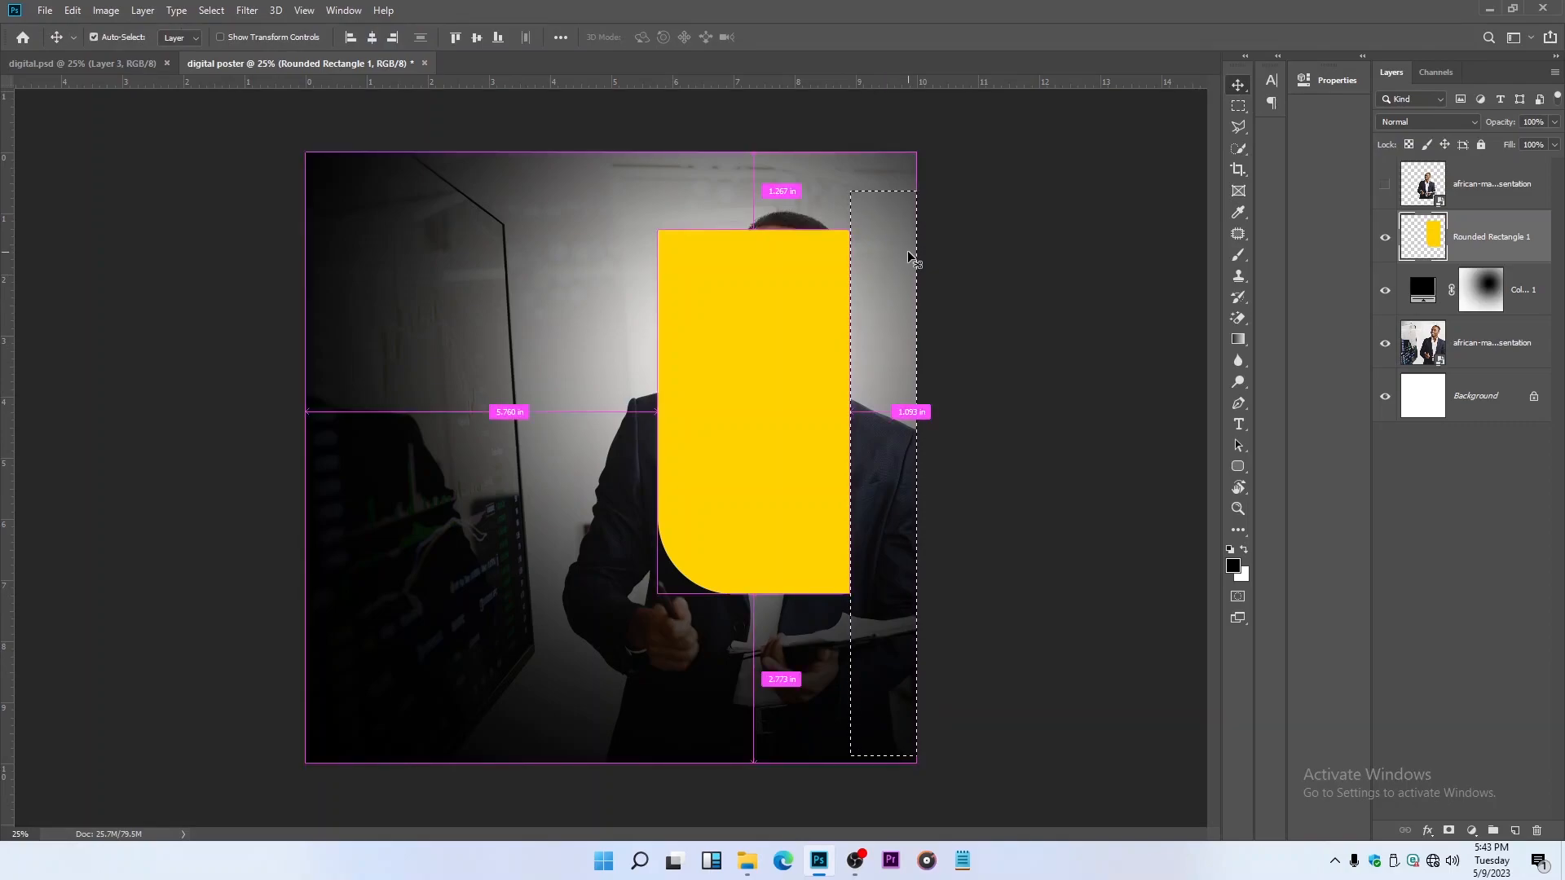
key("ctrl+d")
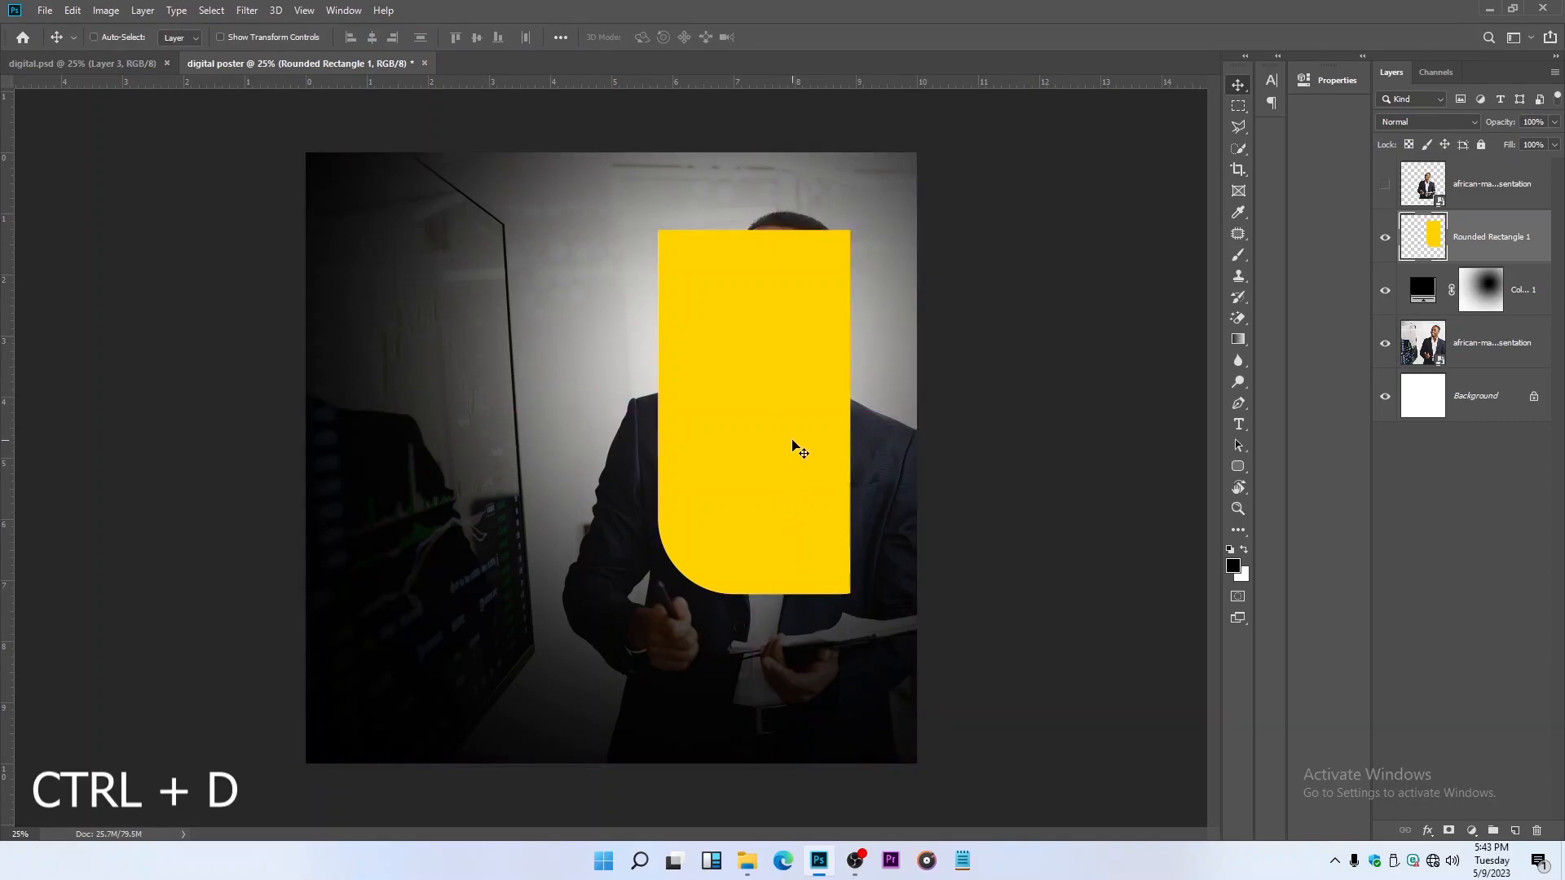
Step: Stretch the yellow shape slightly wider and taller, and move it up and left against the canvas's upper edge
key("ctrl+t")
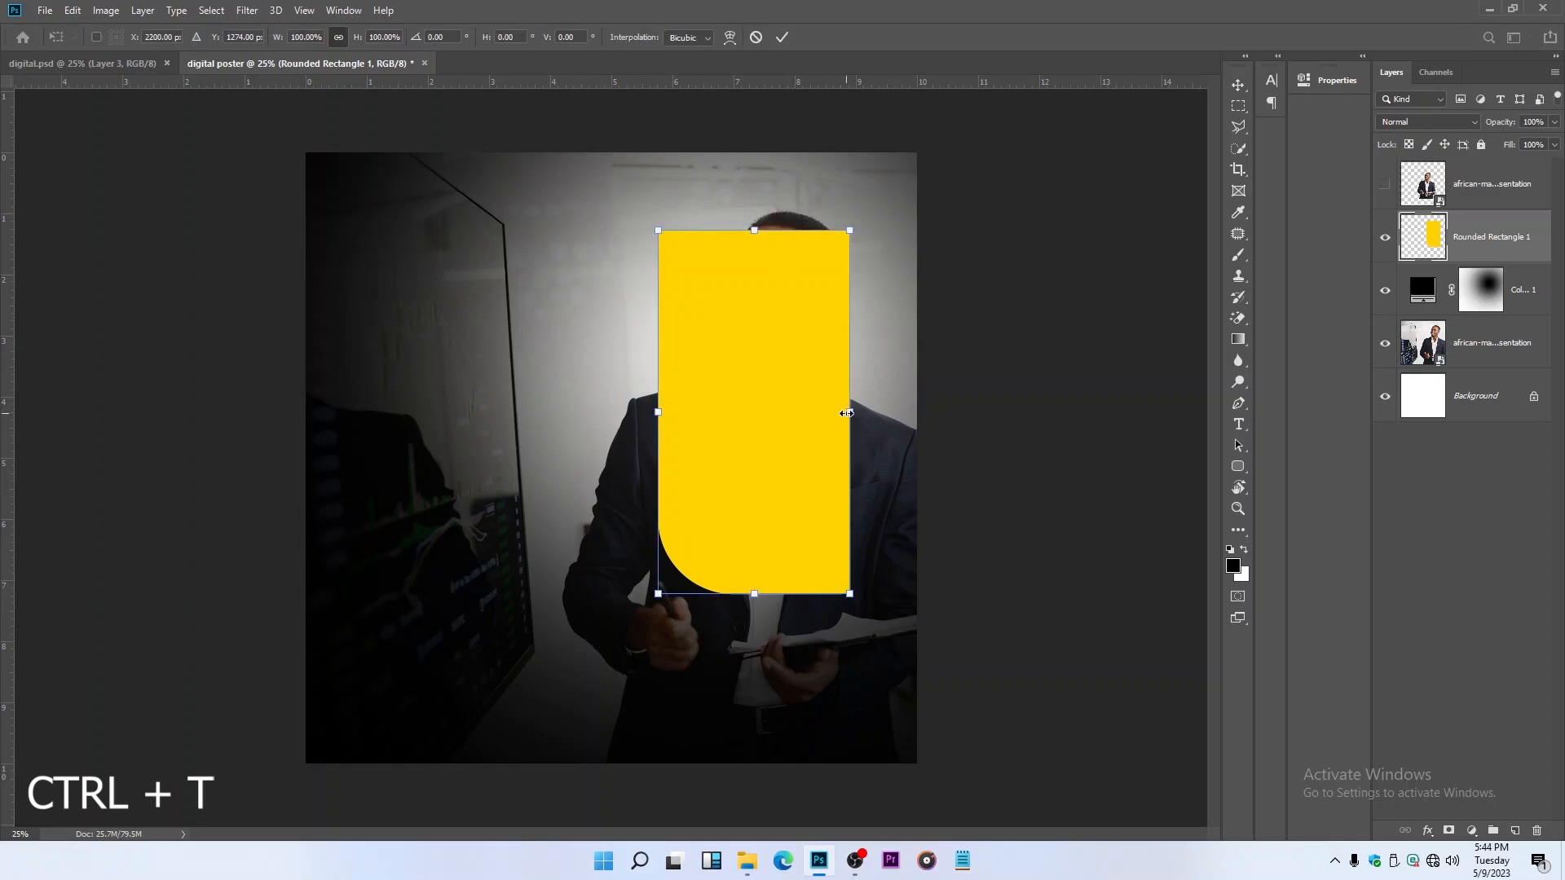
mouse_move(846, 414)
left_mouse_down()
mouse_move(904, 411)
mouse_move(865, 415)
left_mouse_up()
left_click_drag(763, 231, 763, 217)
key("Return")
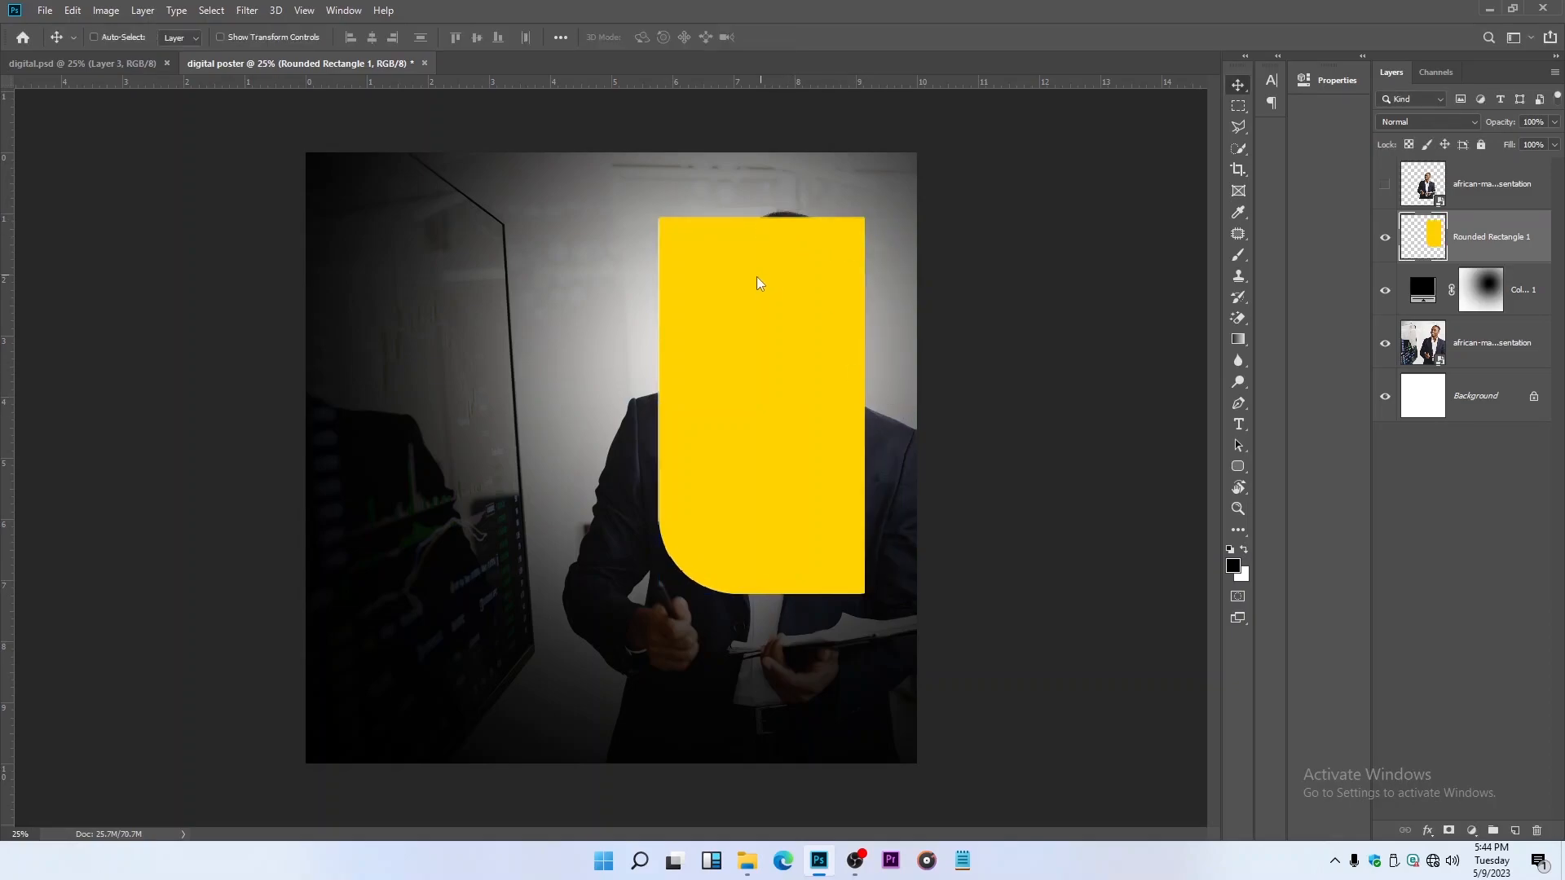
left_click_drag(753, 298, 681, 238)
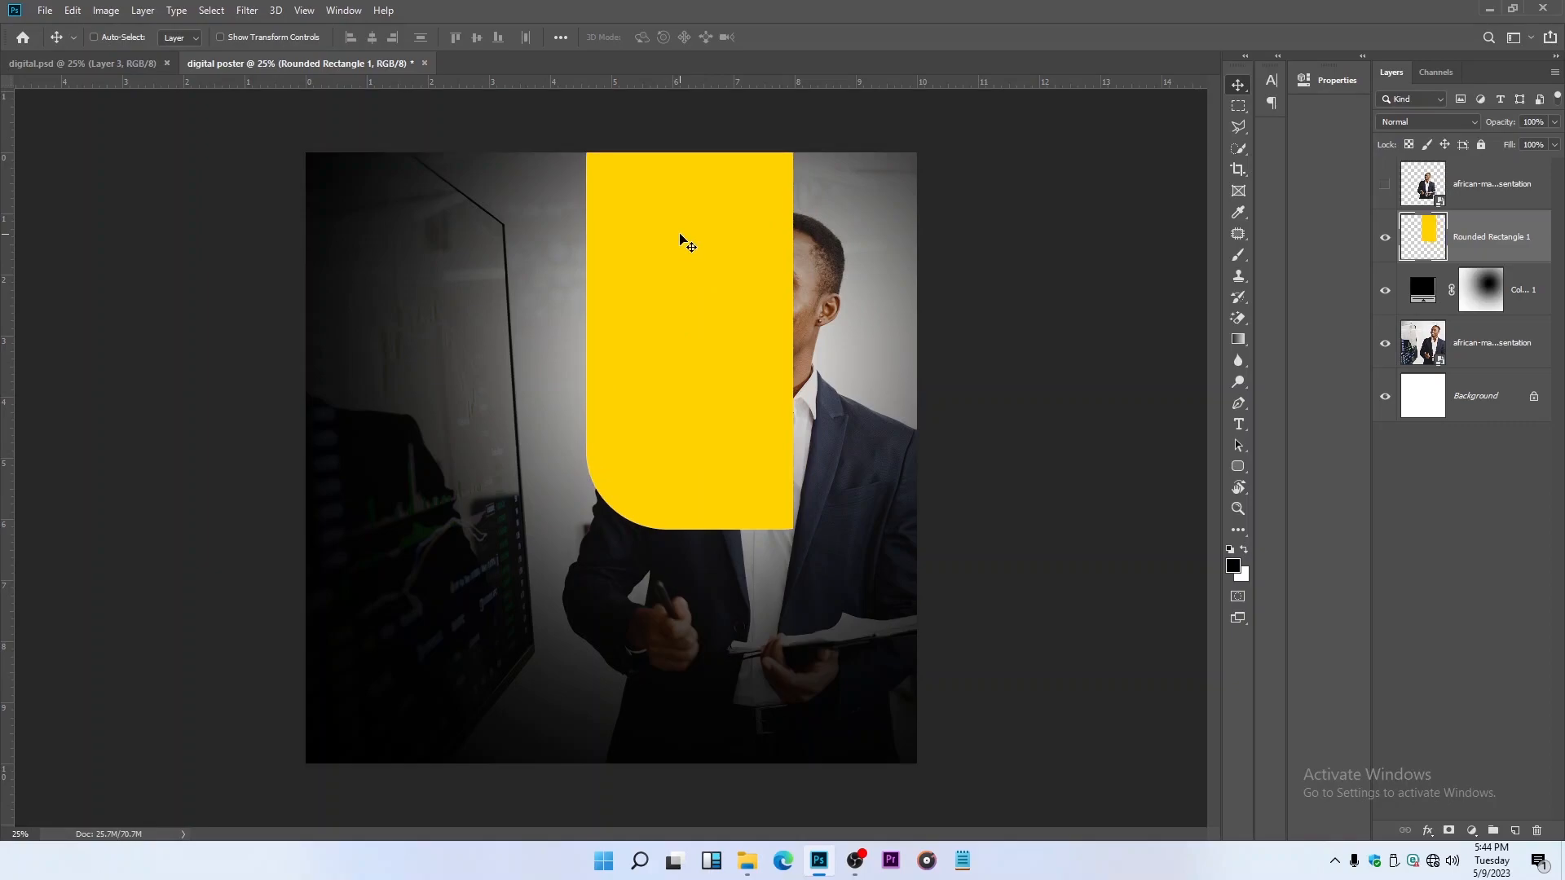
Step: Move the yellow shape's layer beneath the black Color Fill layer and set its opacity to 50%
left_click_drag(1504, 253, 1501, 316)
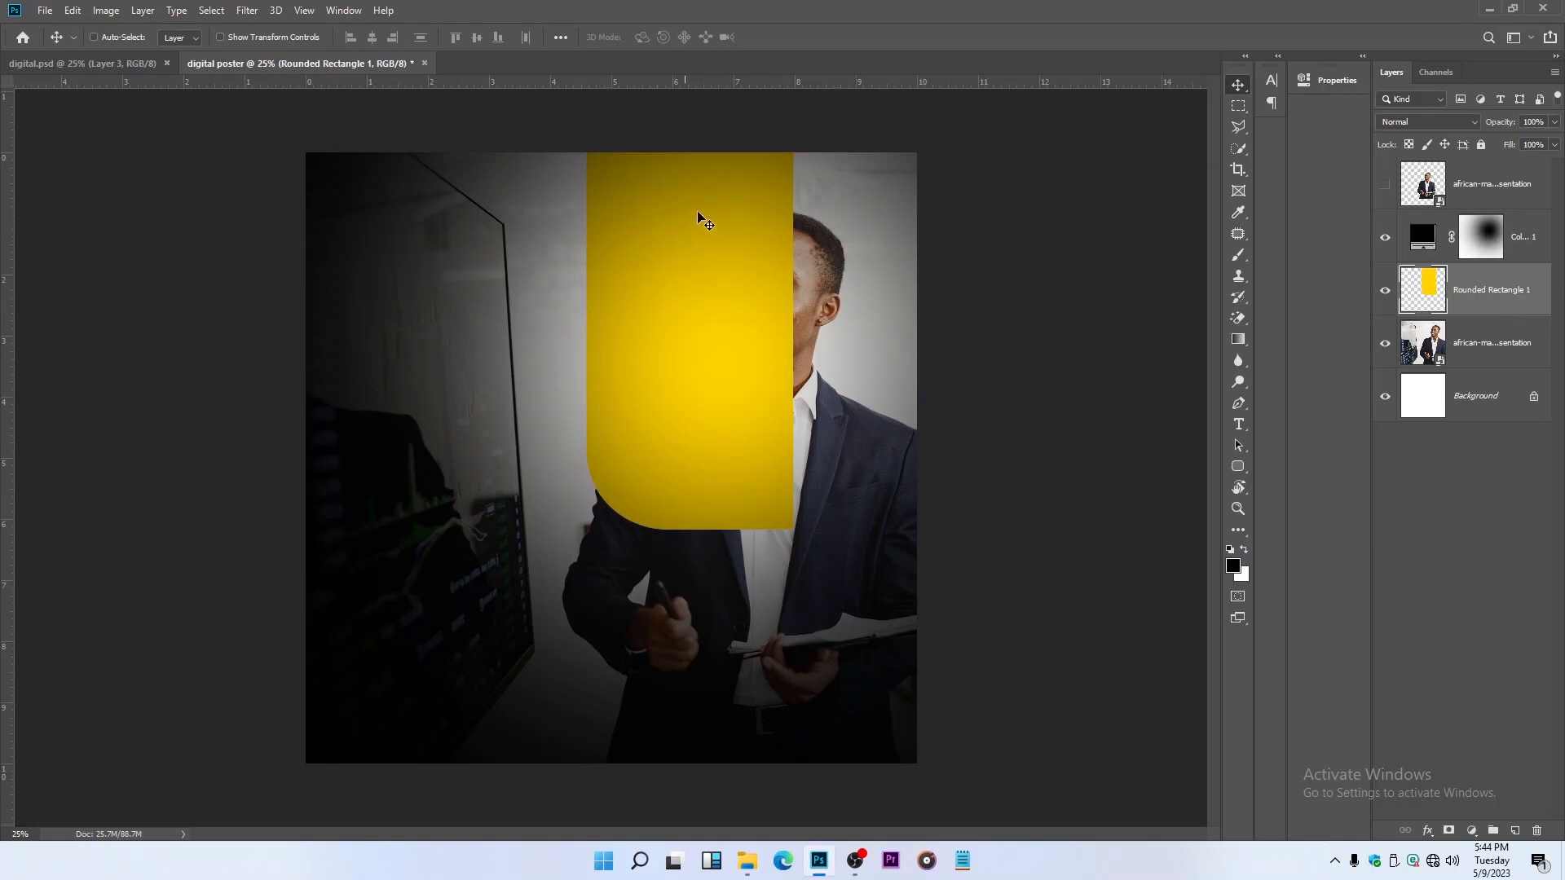
left_click(1555, 144)
left_click_drag(1536, 145, 1515, 142)
left_click(869, 326)
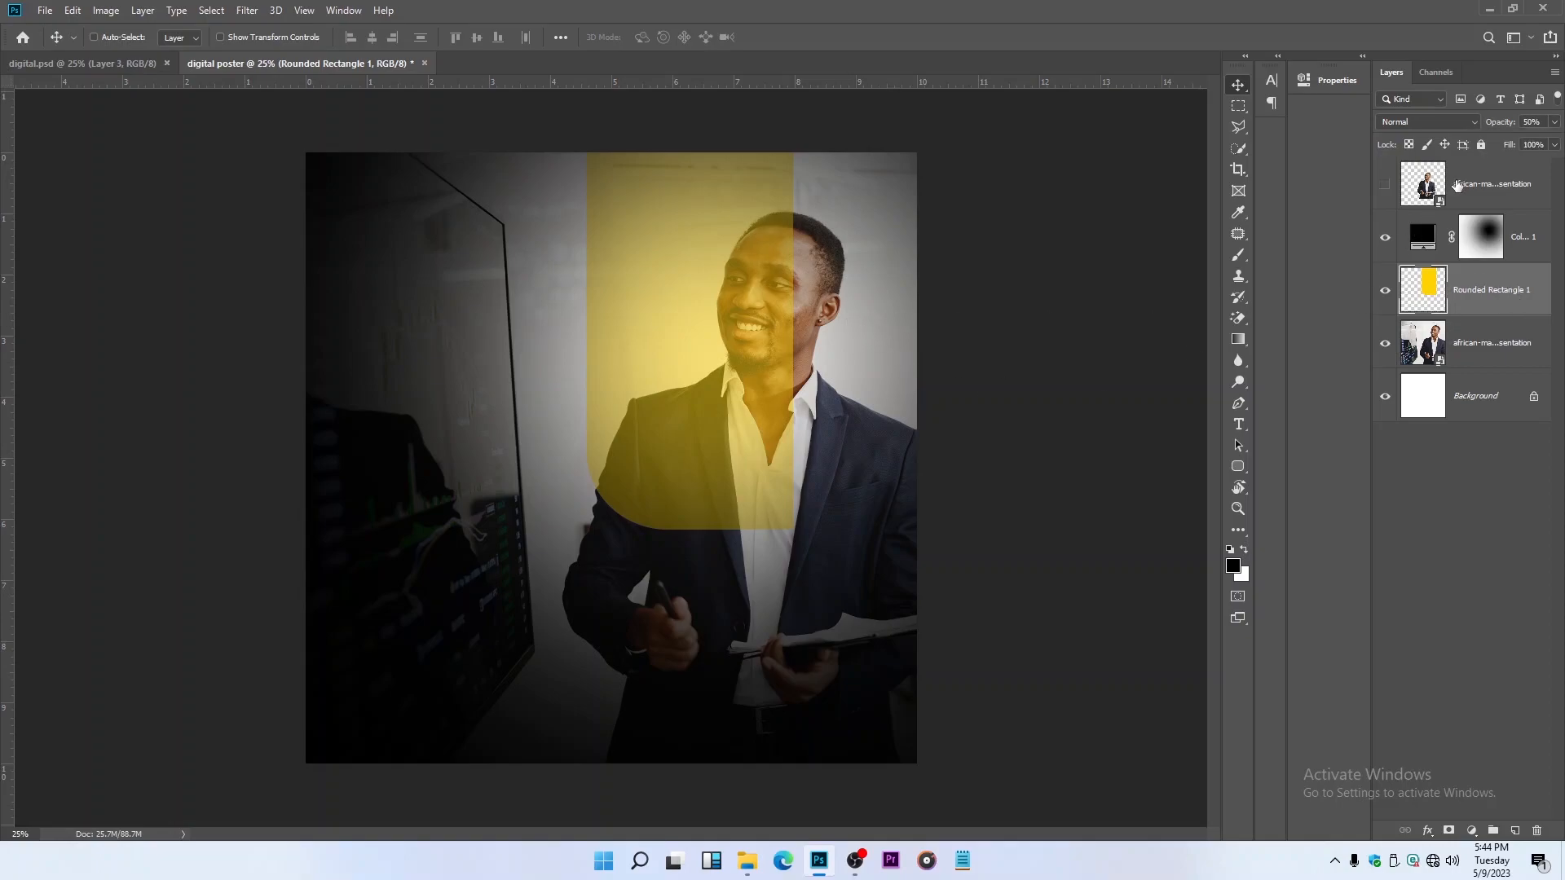
Step: Show the cut-out man's layer and place it between the black Color Fill layer and the yellow shape's layer
left_click(1457, 186)
left_click(1385, 185)
left_click_drag(1518, 199, 1500, 262)
Step: Scale the cut-out man to 64.75% and align him over the man in the office photo, in front of the yellow shape
left_click_drag(626, 401, 739, 325)
key("ctrl")
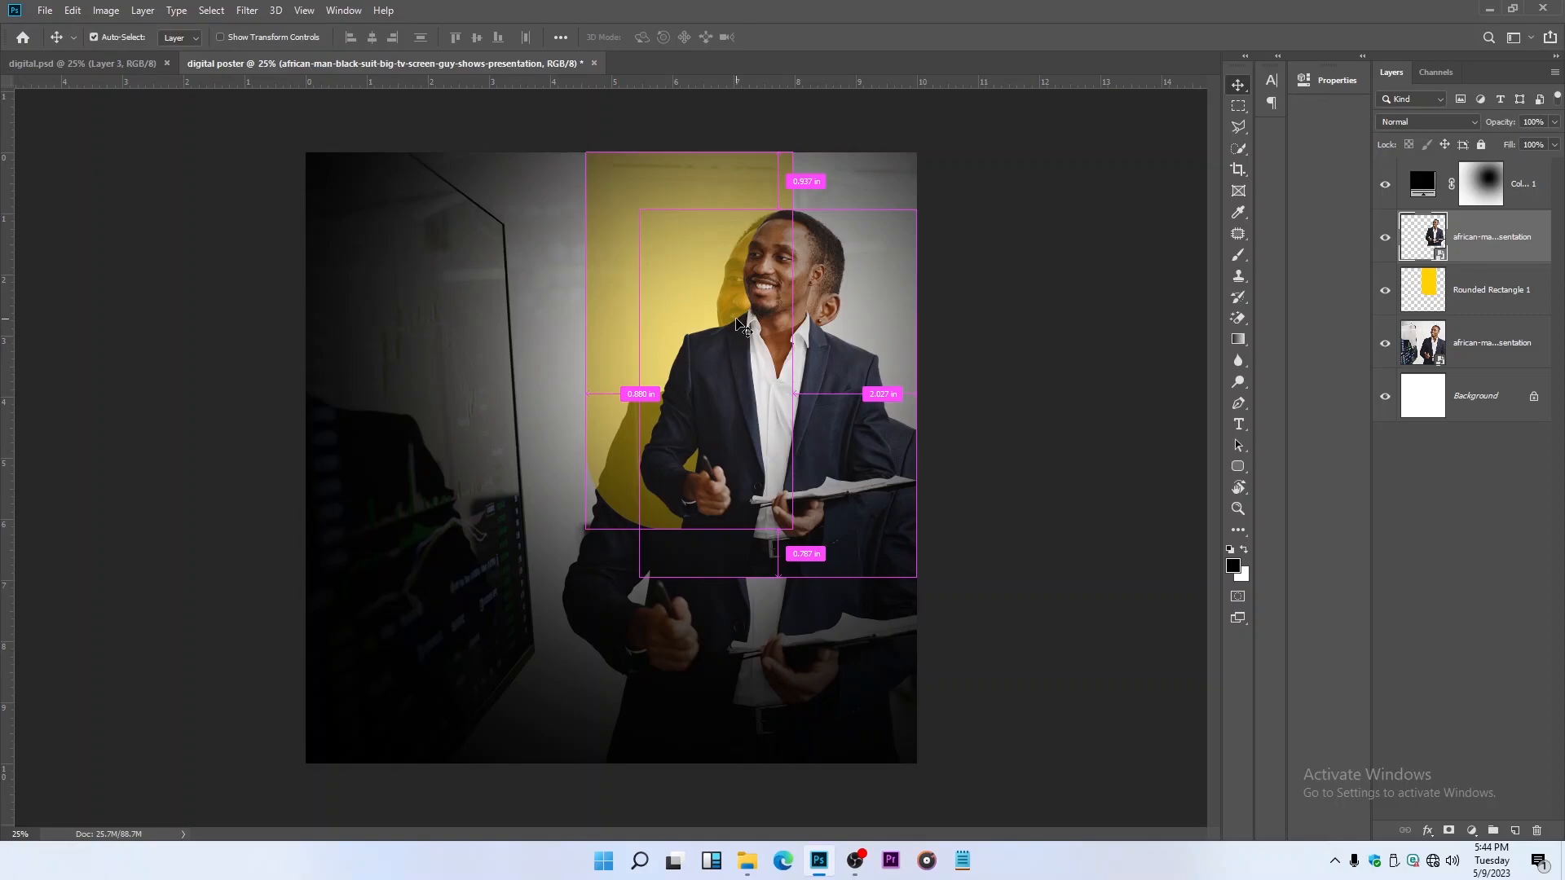
key("ctrl+t")
left_click_drag(720, 581, 689, 804)
left_click_drag(763, 622, 721, 603)
key("Up")
key("Up")
key("Up")
key("Up")
key("Up")
key("Up")
key("Up")
key("Right")
key("Right")
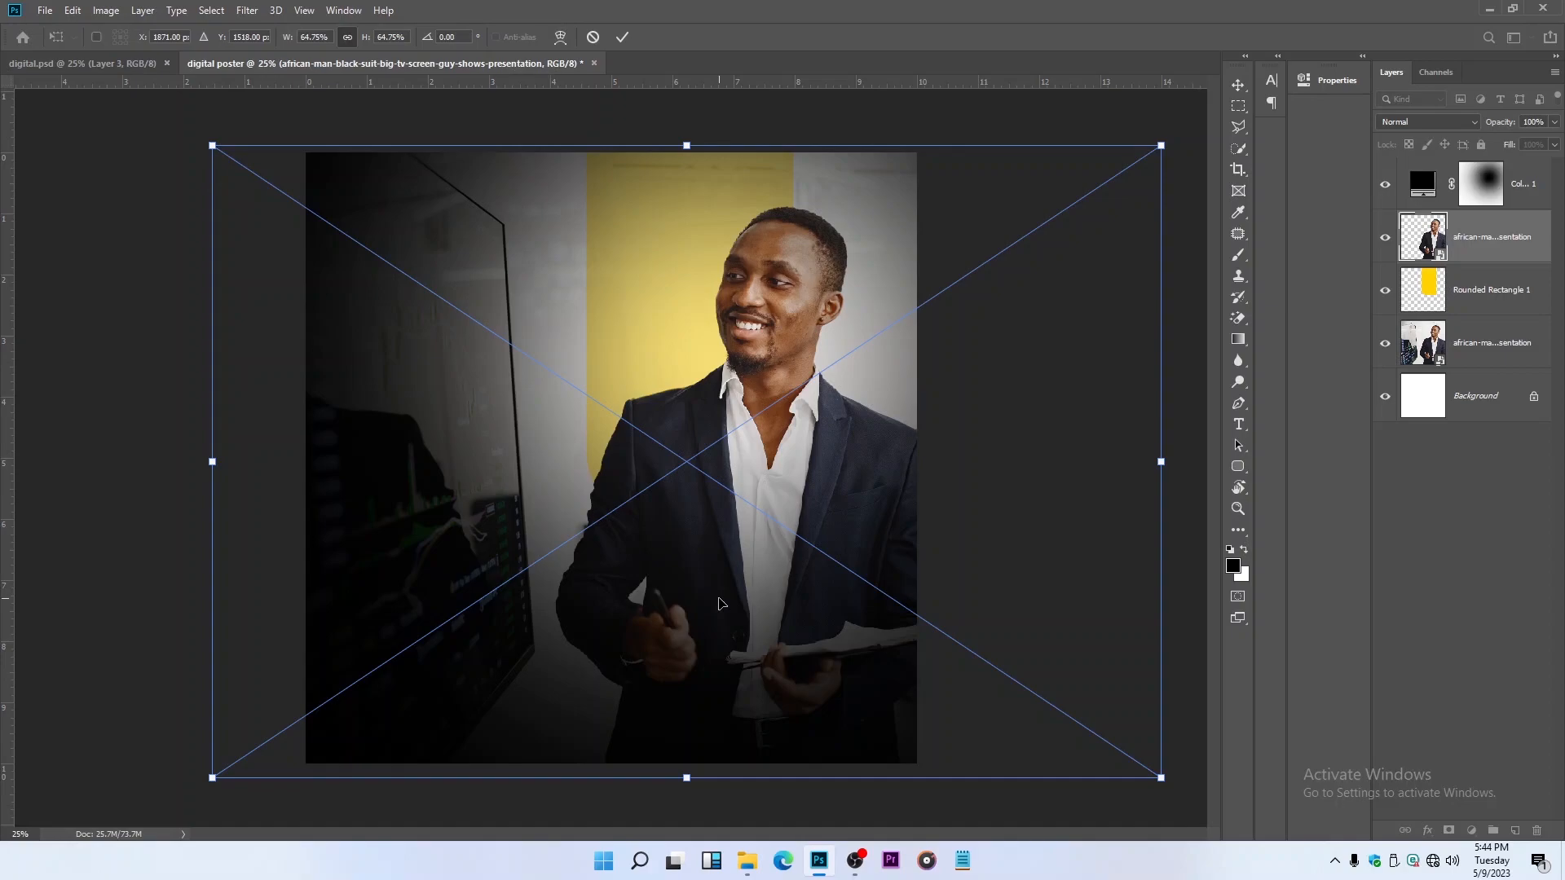
key("Return")
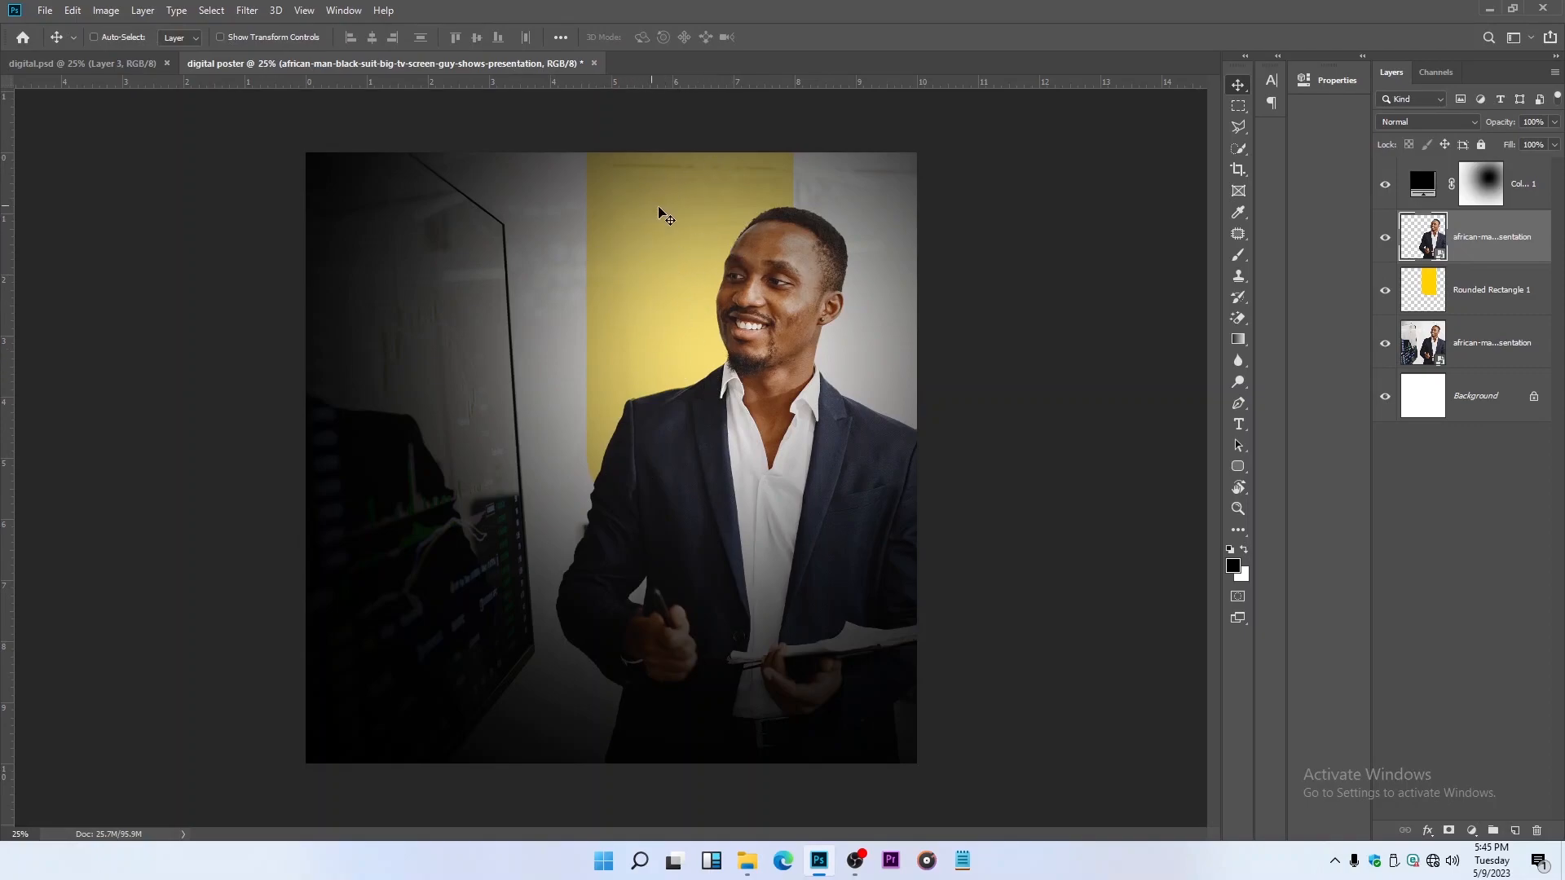
Step: Compare the composition with the cut-out man and yellow shape layers hidden and shown again
left_click(1385, 237)
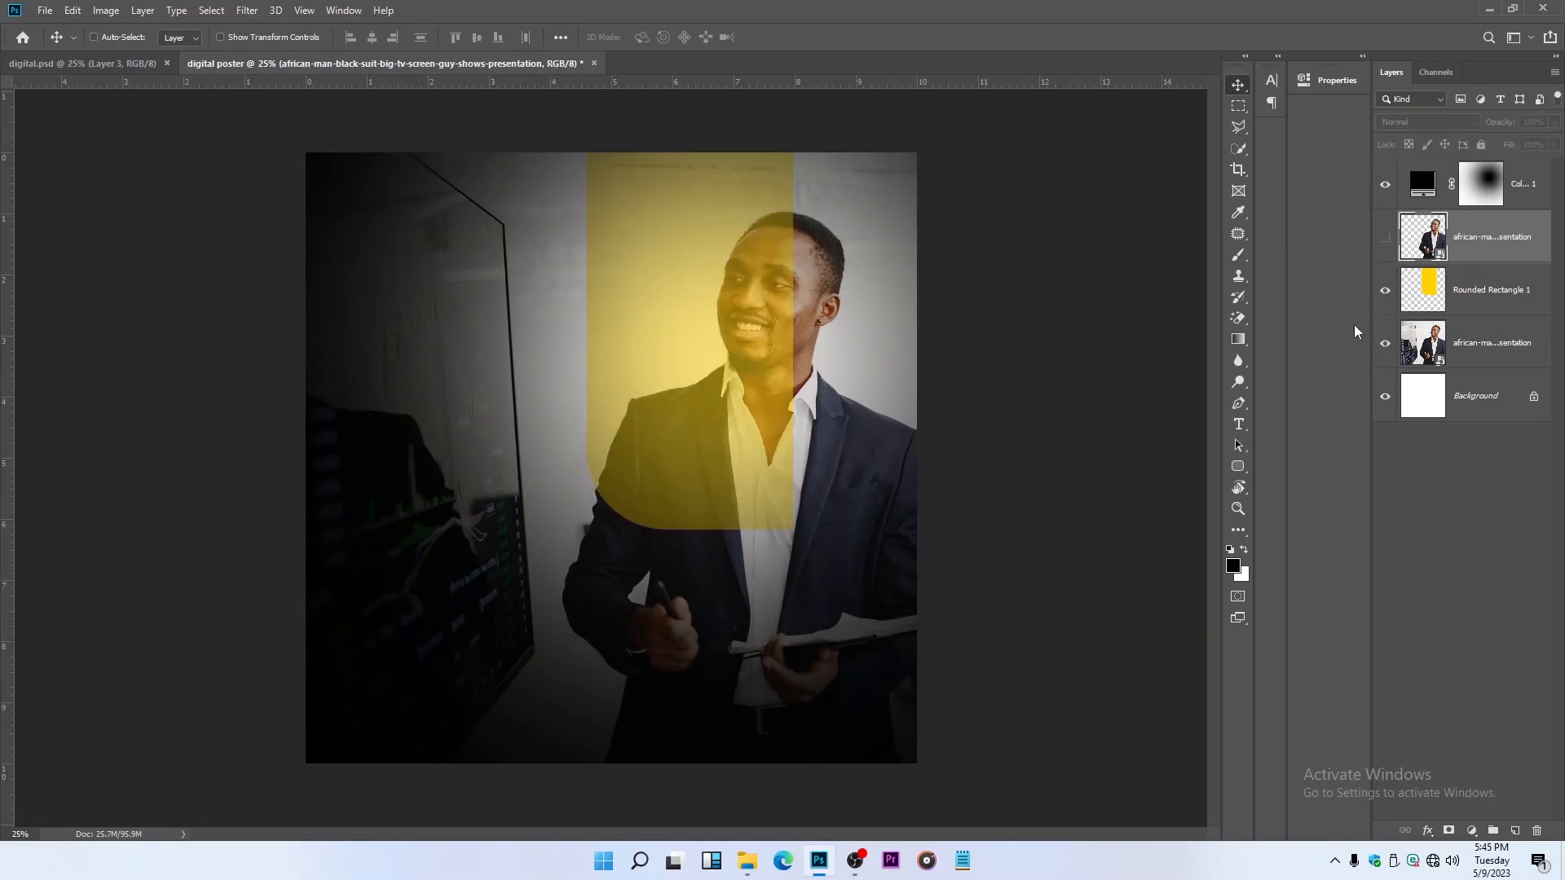
left_click(1385, 290)
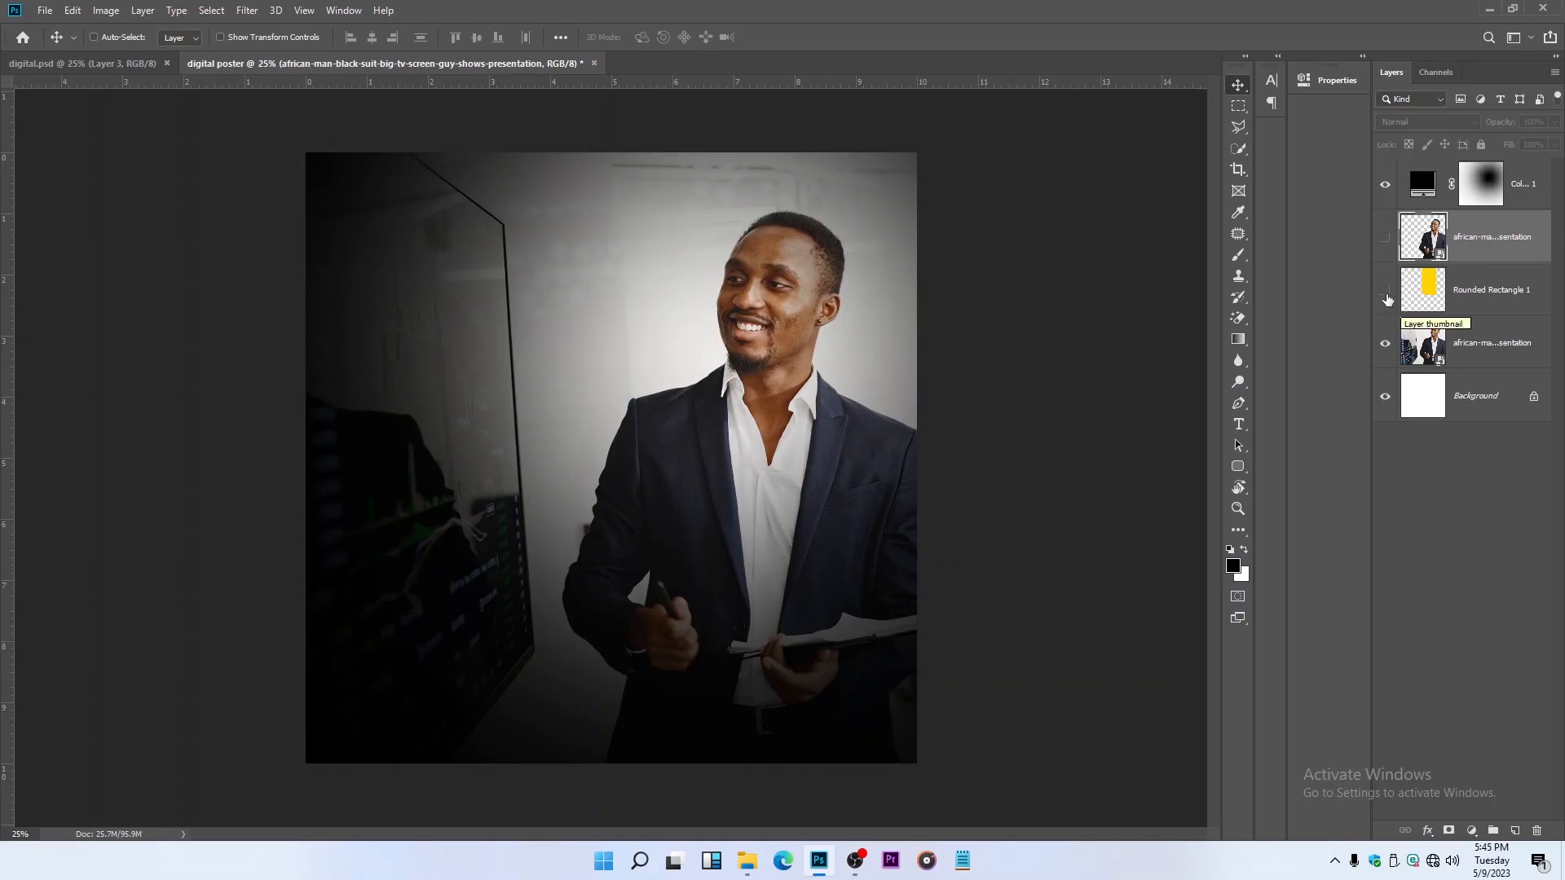
left_click(1385, 290)
left_click(1386, 236)
scroll(823, 460, "down", 1)
scroll(824, 460, "down", 1)
scroll(815, 452, "up", 2)
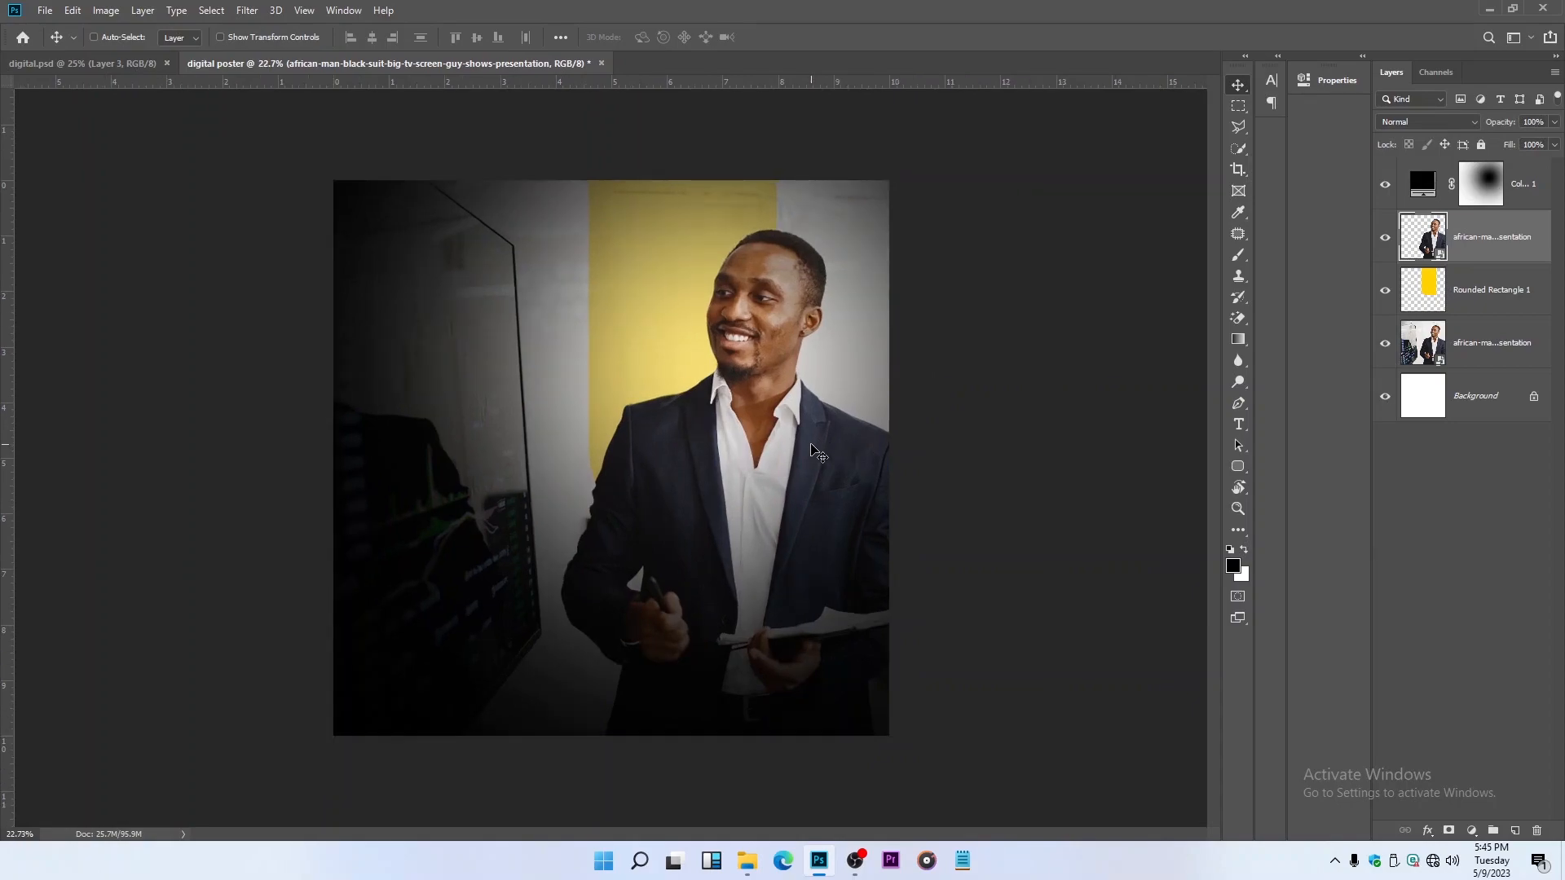
scroll(750, 405, "up", 1)
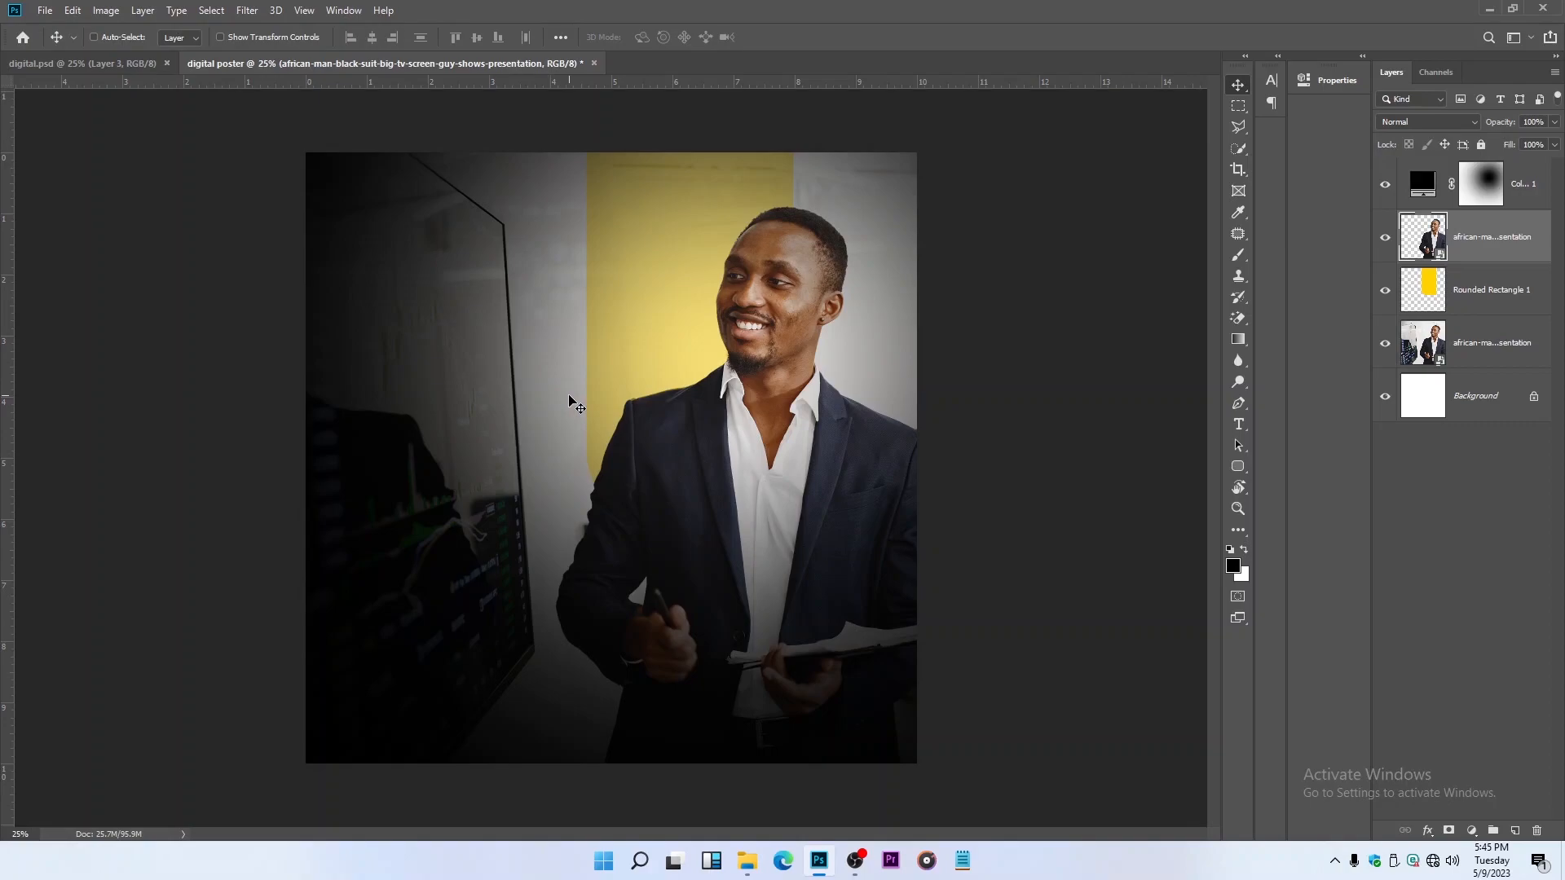
Step: Save the document to the Desktop as the Photoshop file "digital poster" with layers and Maximize Compatibility enabled
key("ctrl+s")
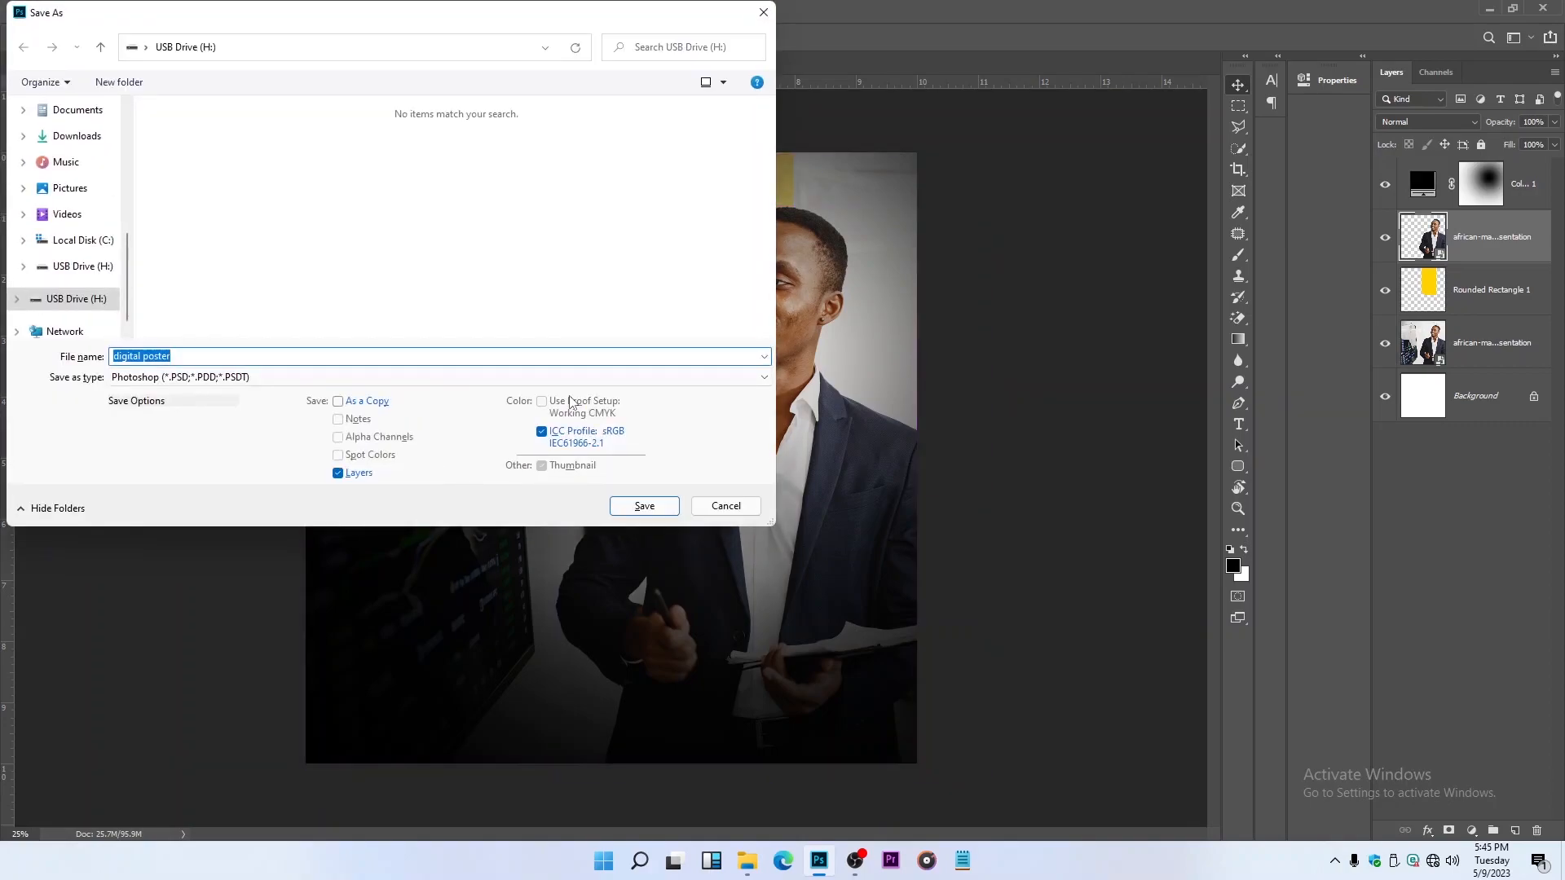
scroll(81, 211, "up", 3)
scroll(80, 210, "up", 2)
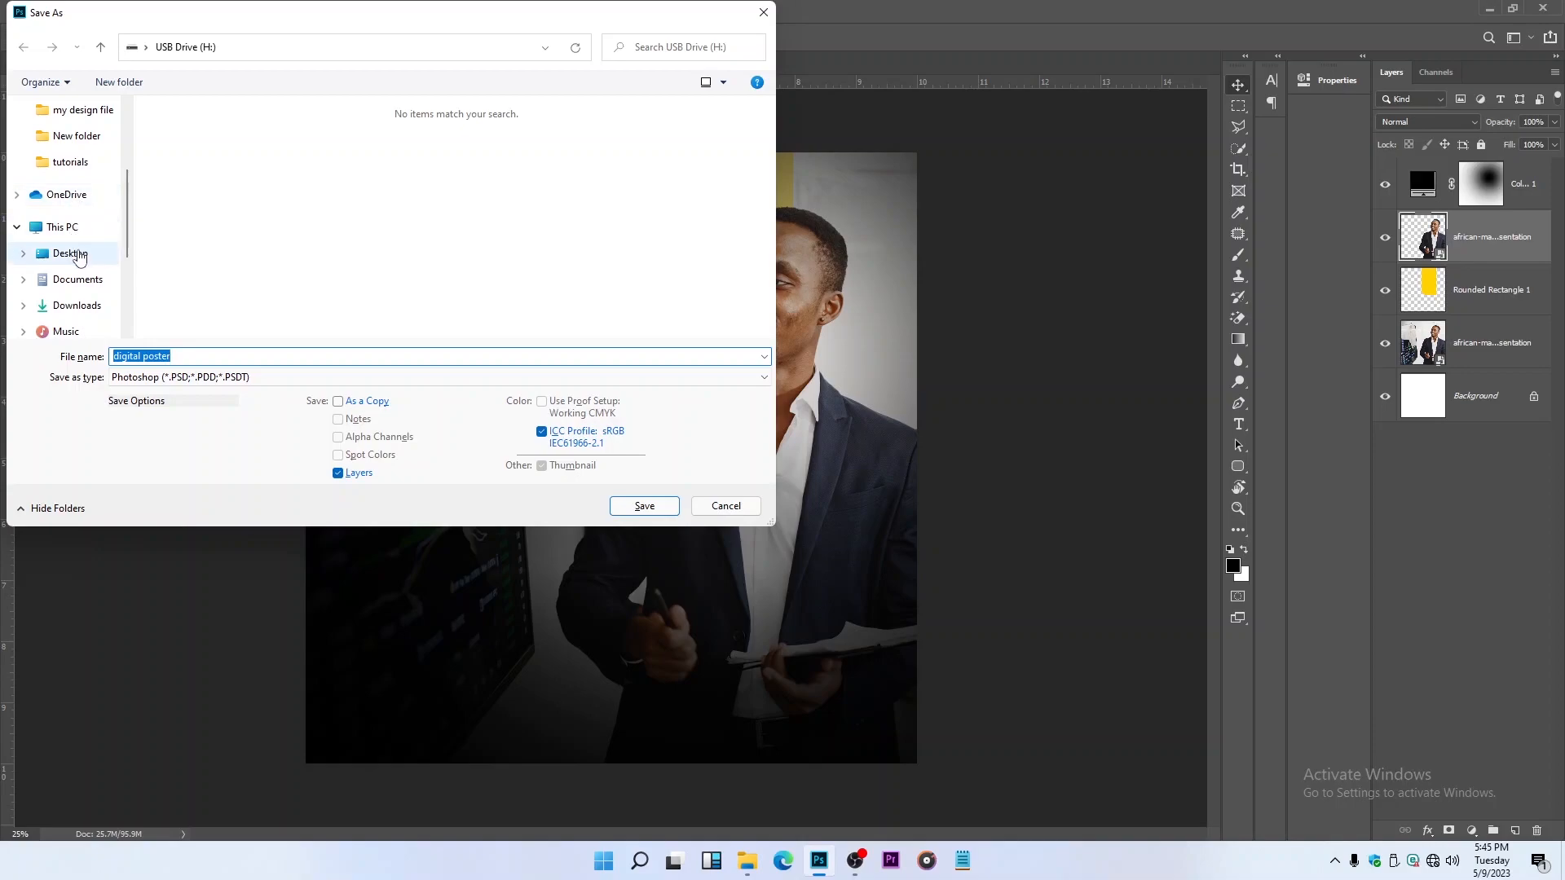
left_click(70, 254)
left_click(640, 505)
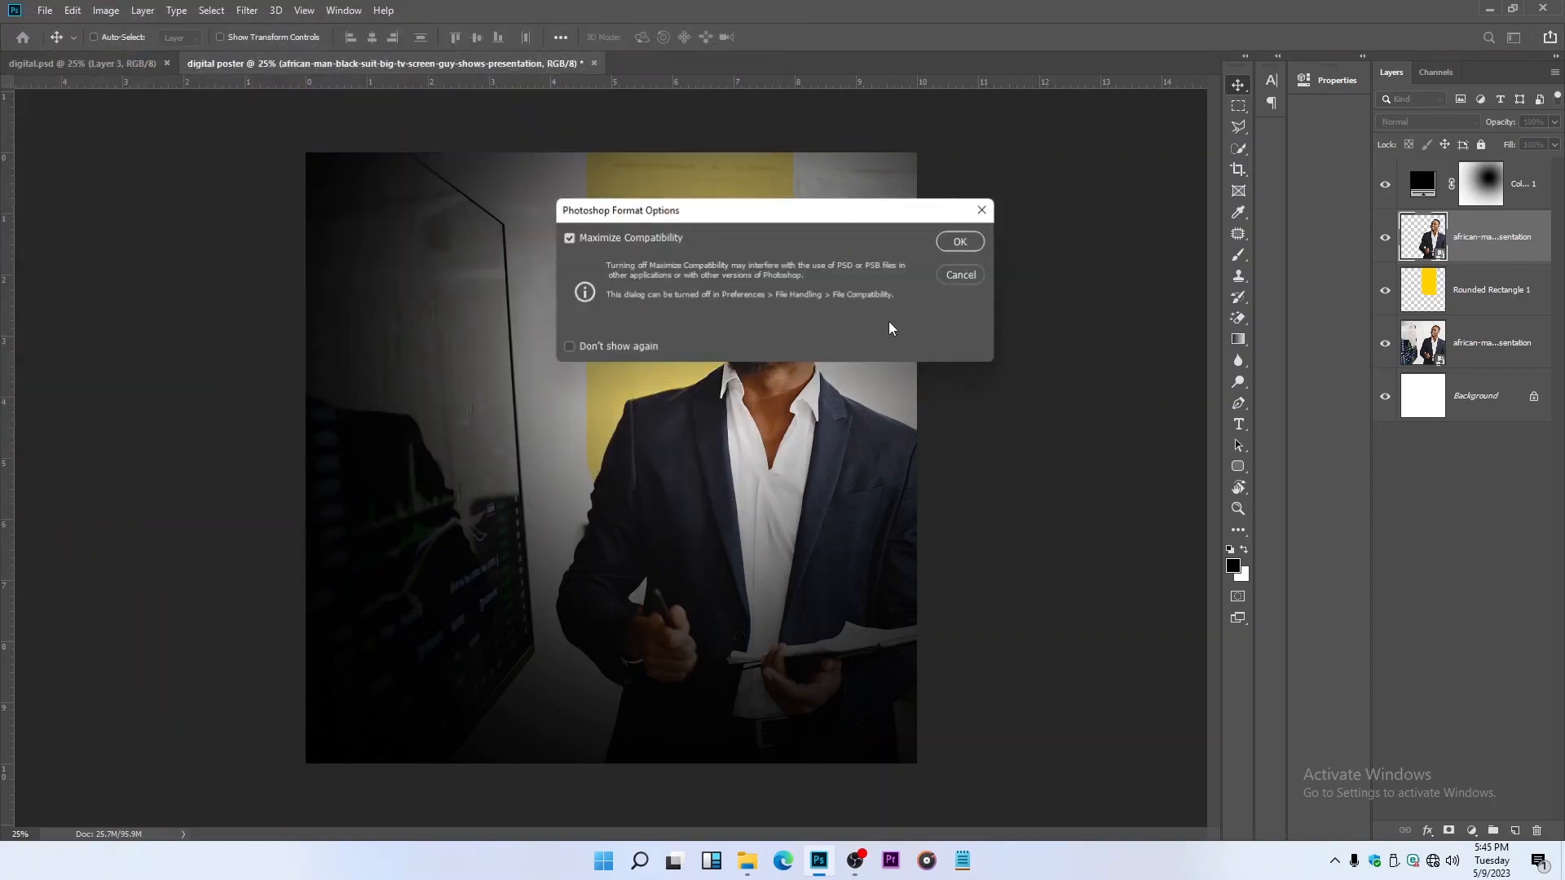
left_click(955, 242)
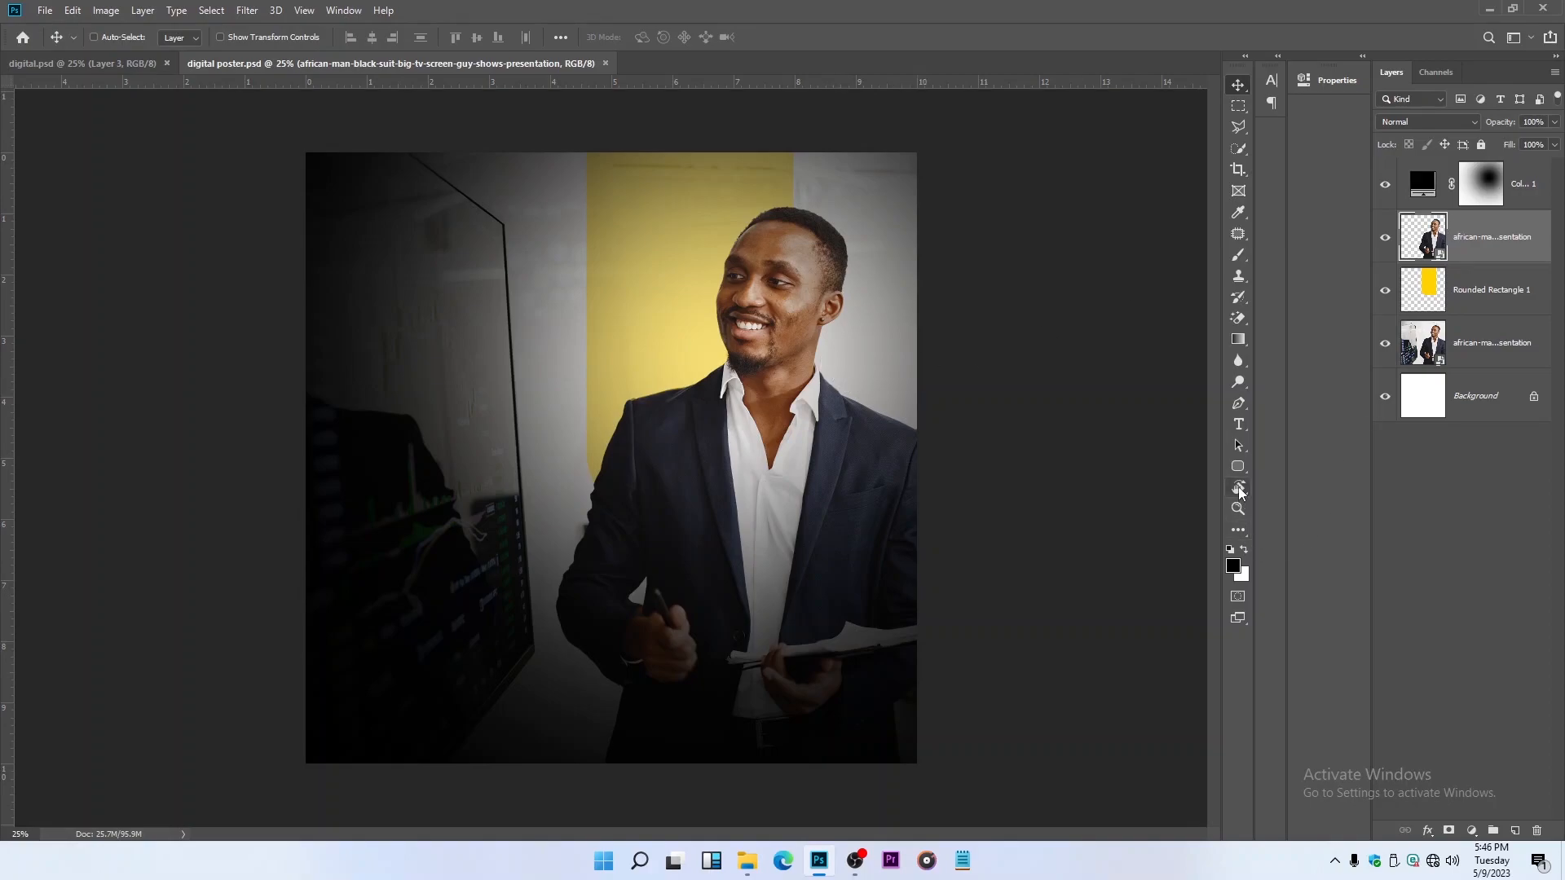
Step: Draw the crescent-like custom shape, about 284 × 253 px, near the upper-left corner of the canvas
left_click_drag(1240, 473, 1304, 542)
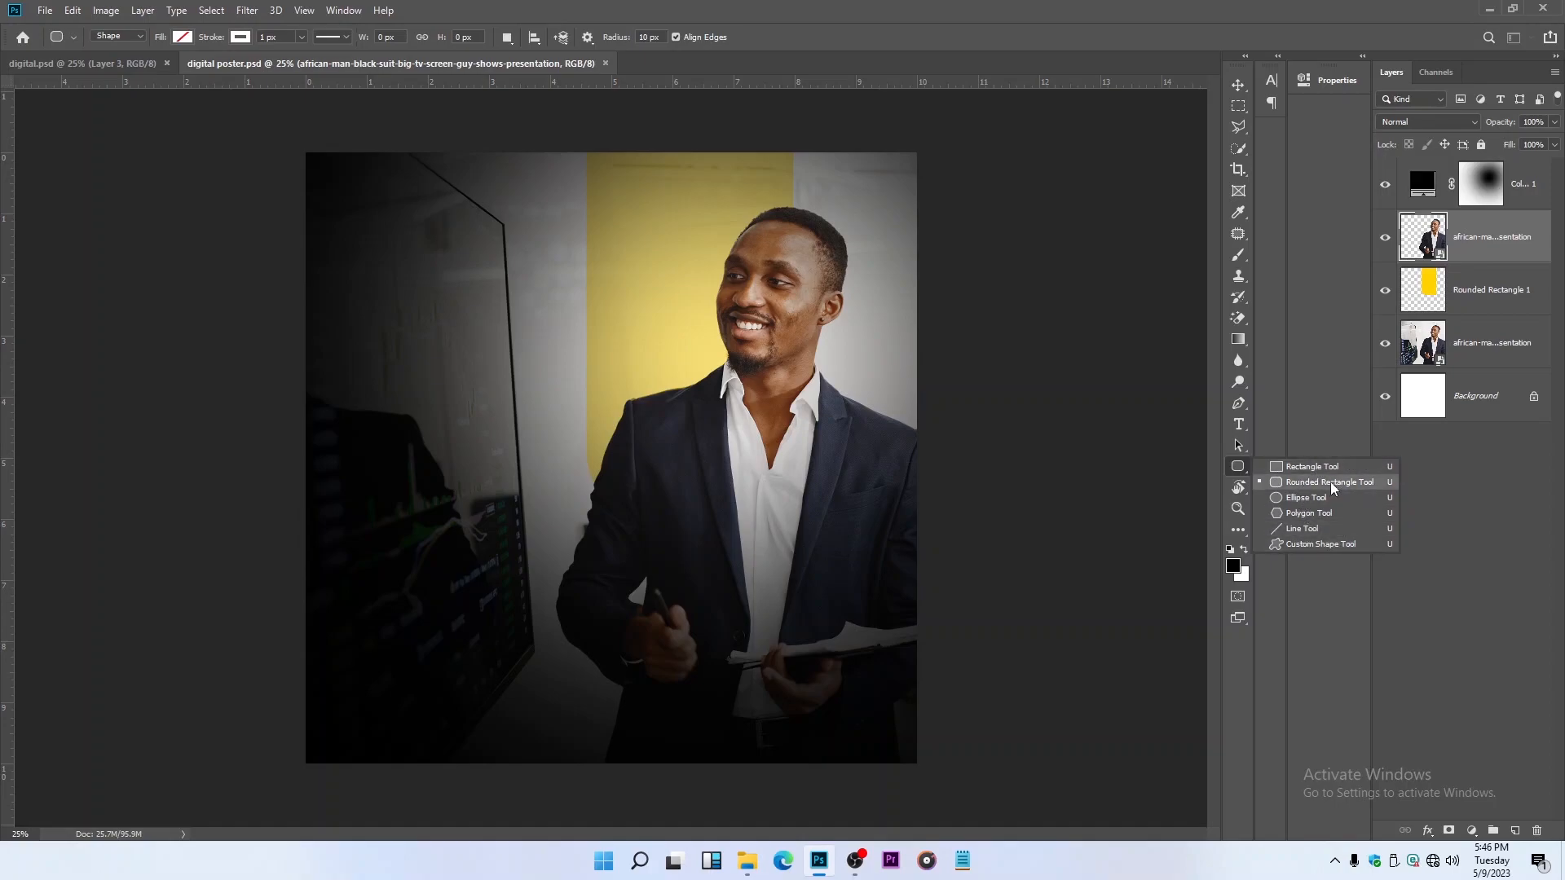
left_click(1314, 546)
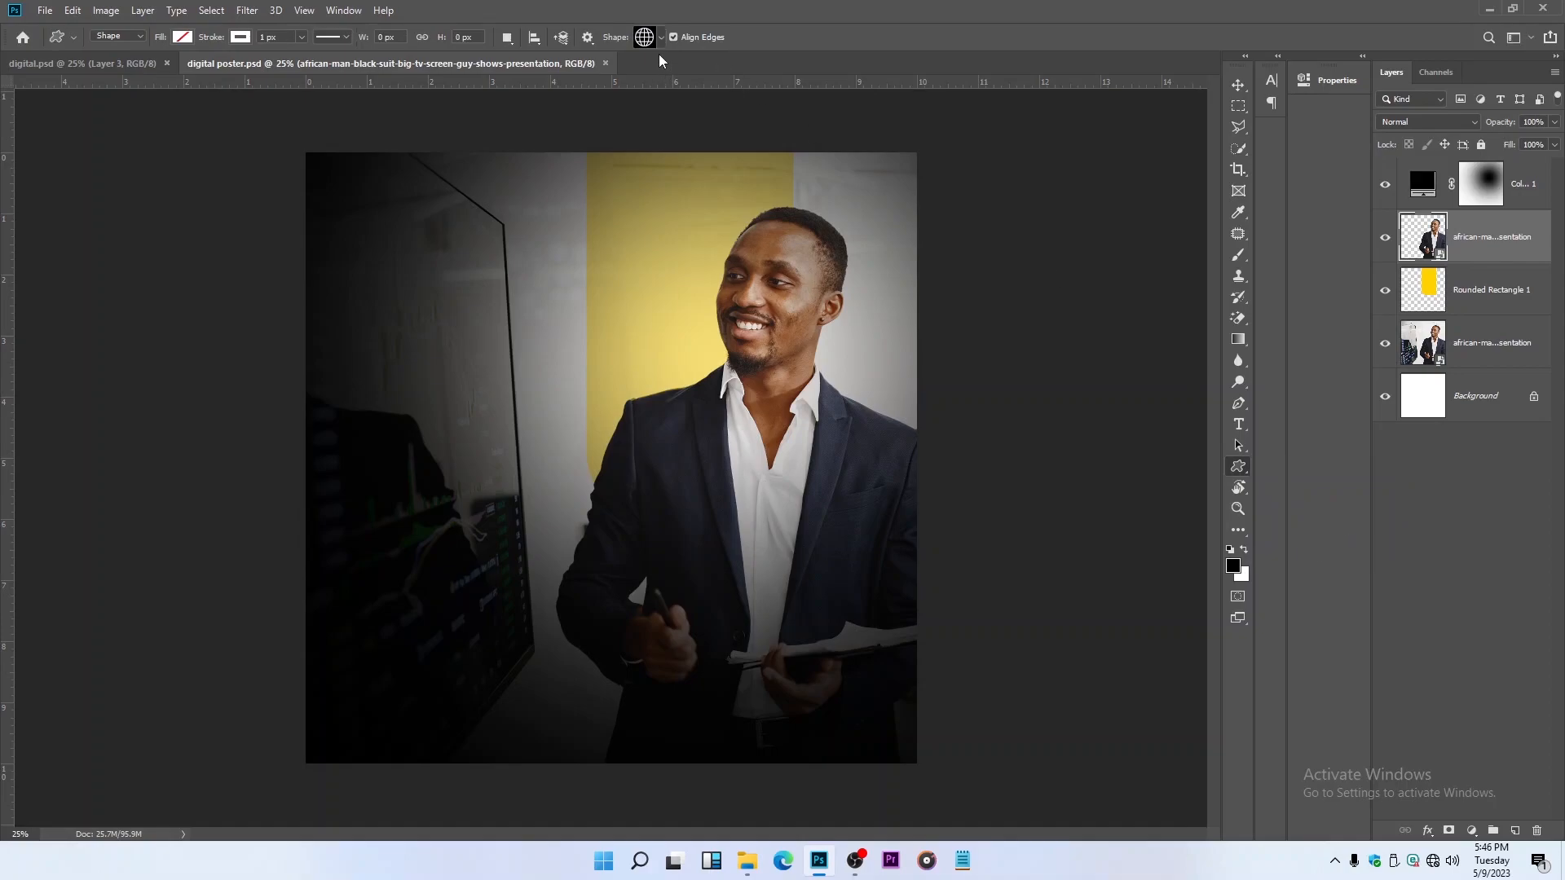
left_click(660, 39)
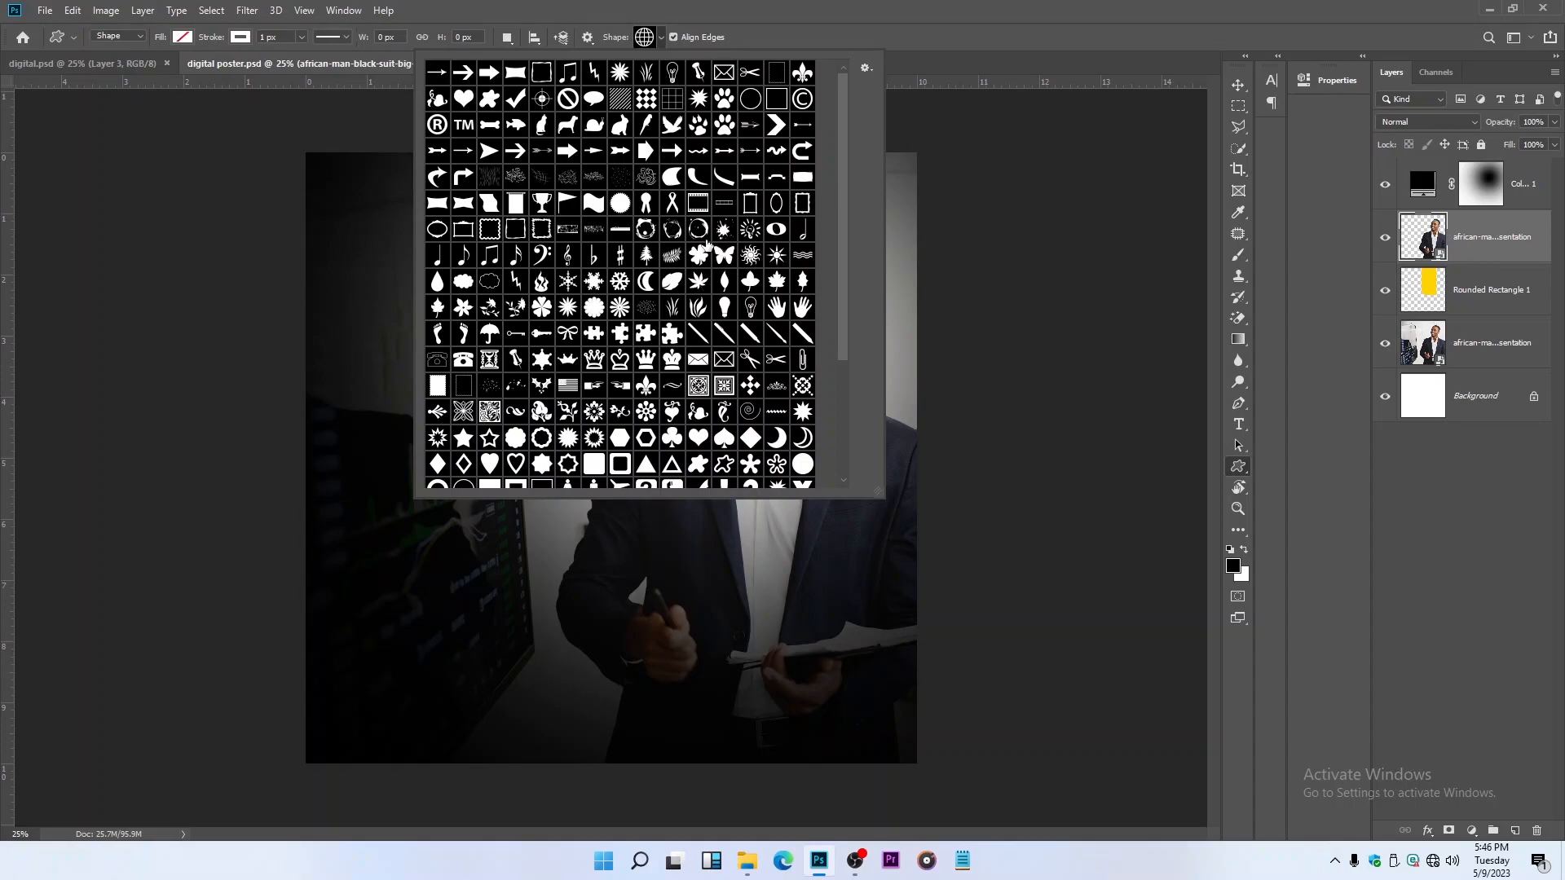
scroll(701, 387, "down", 3)
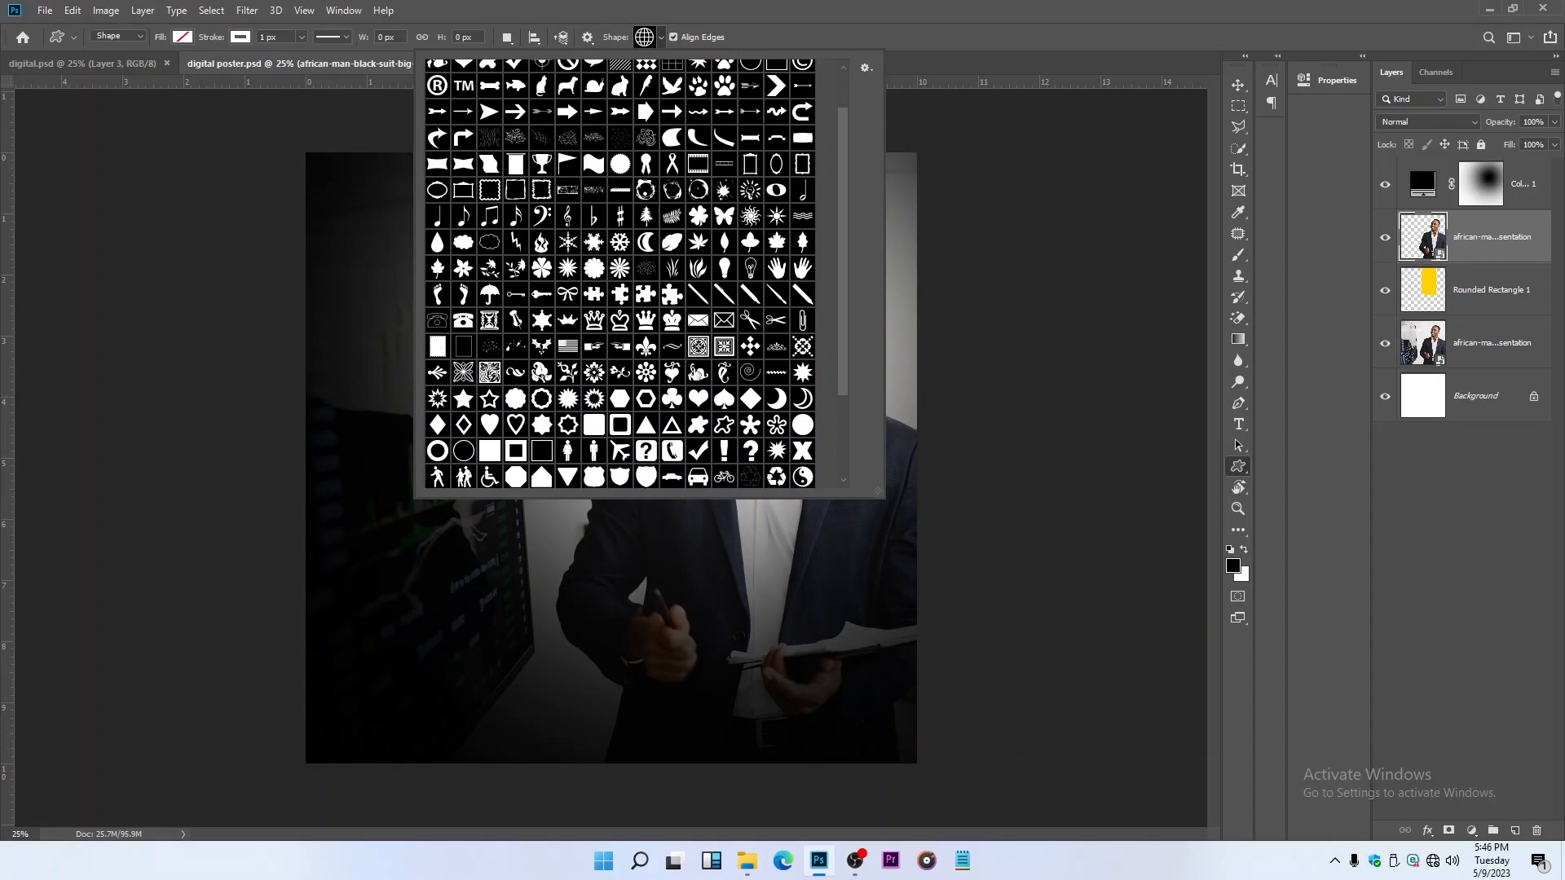
scroll(685, 375, "down", 4)
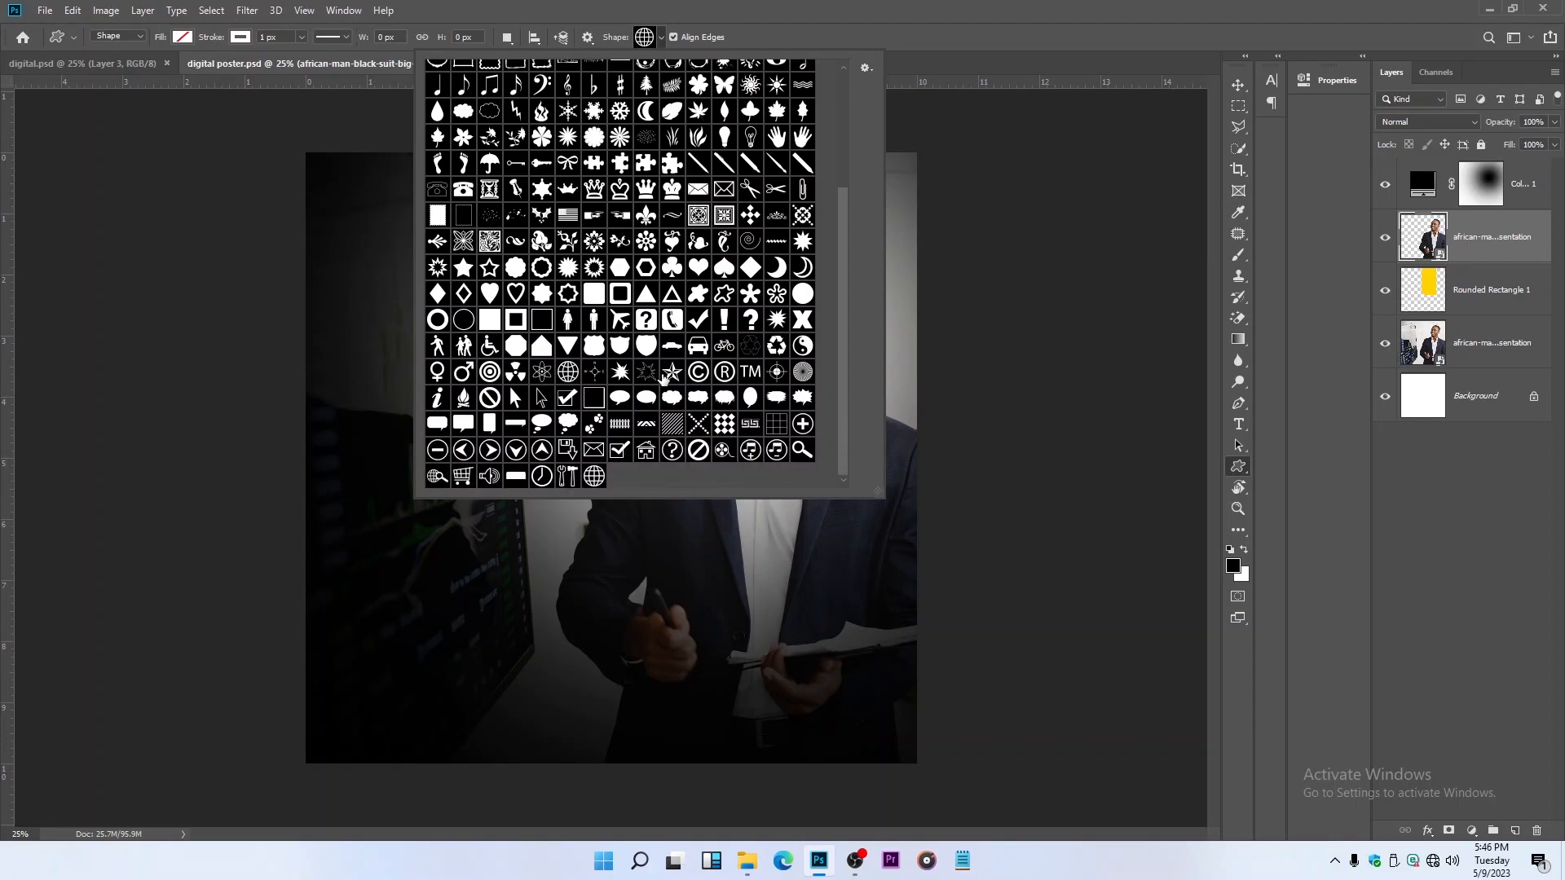
scroll(652, 350, "up", 5)
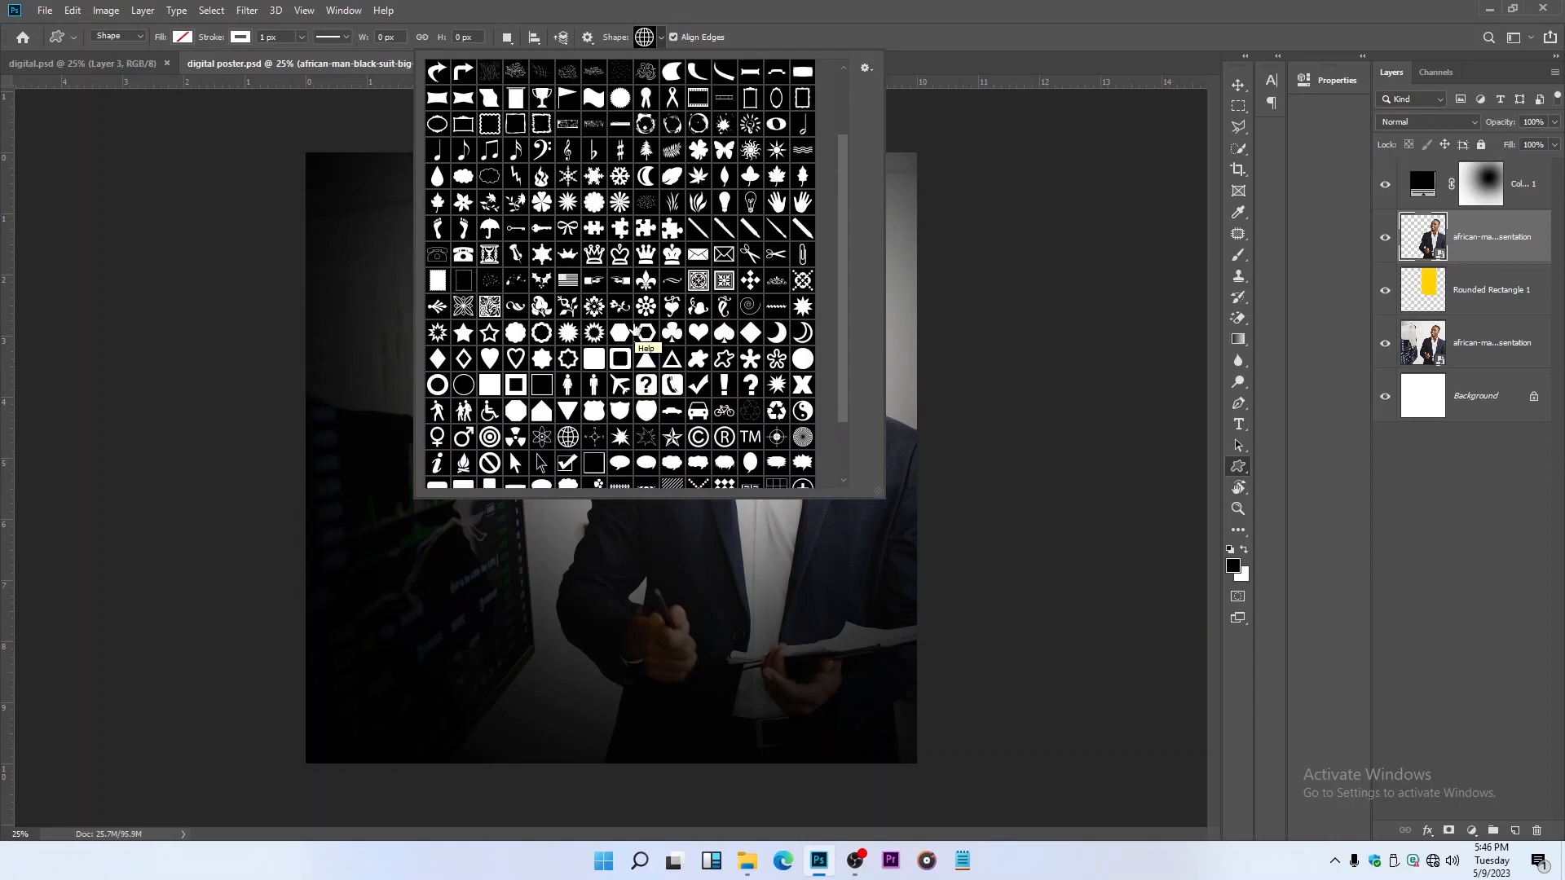
scroll(635, 329, "up", 3)
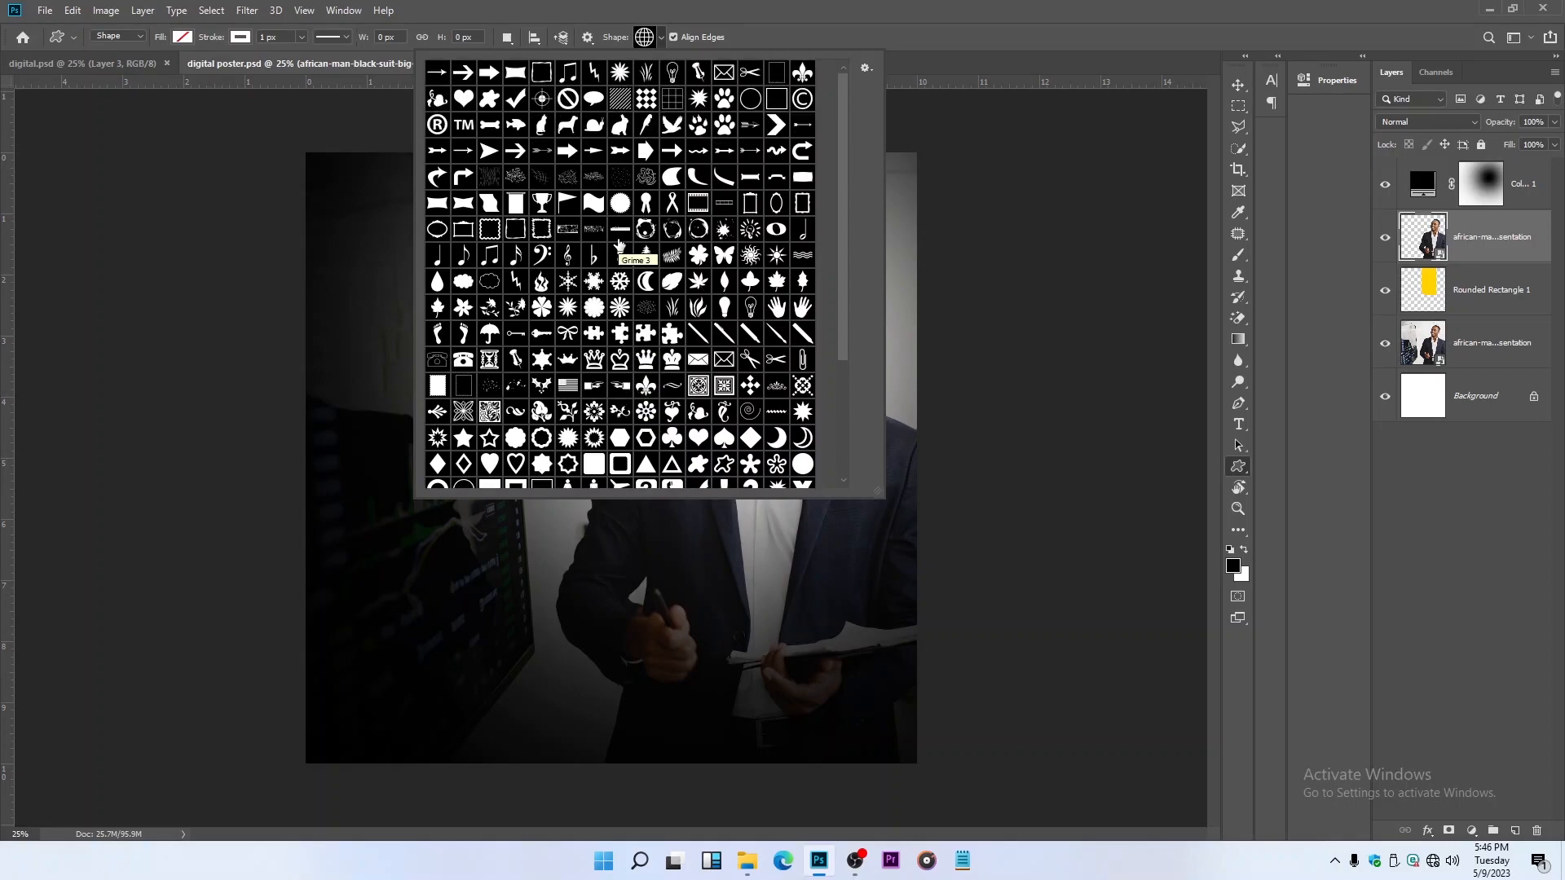
left_click(672, 177)
left_click(353, 218)
left_click_drag(352, 217, 392, 299)
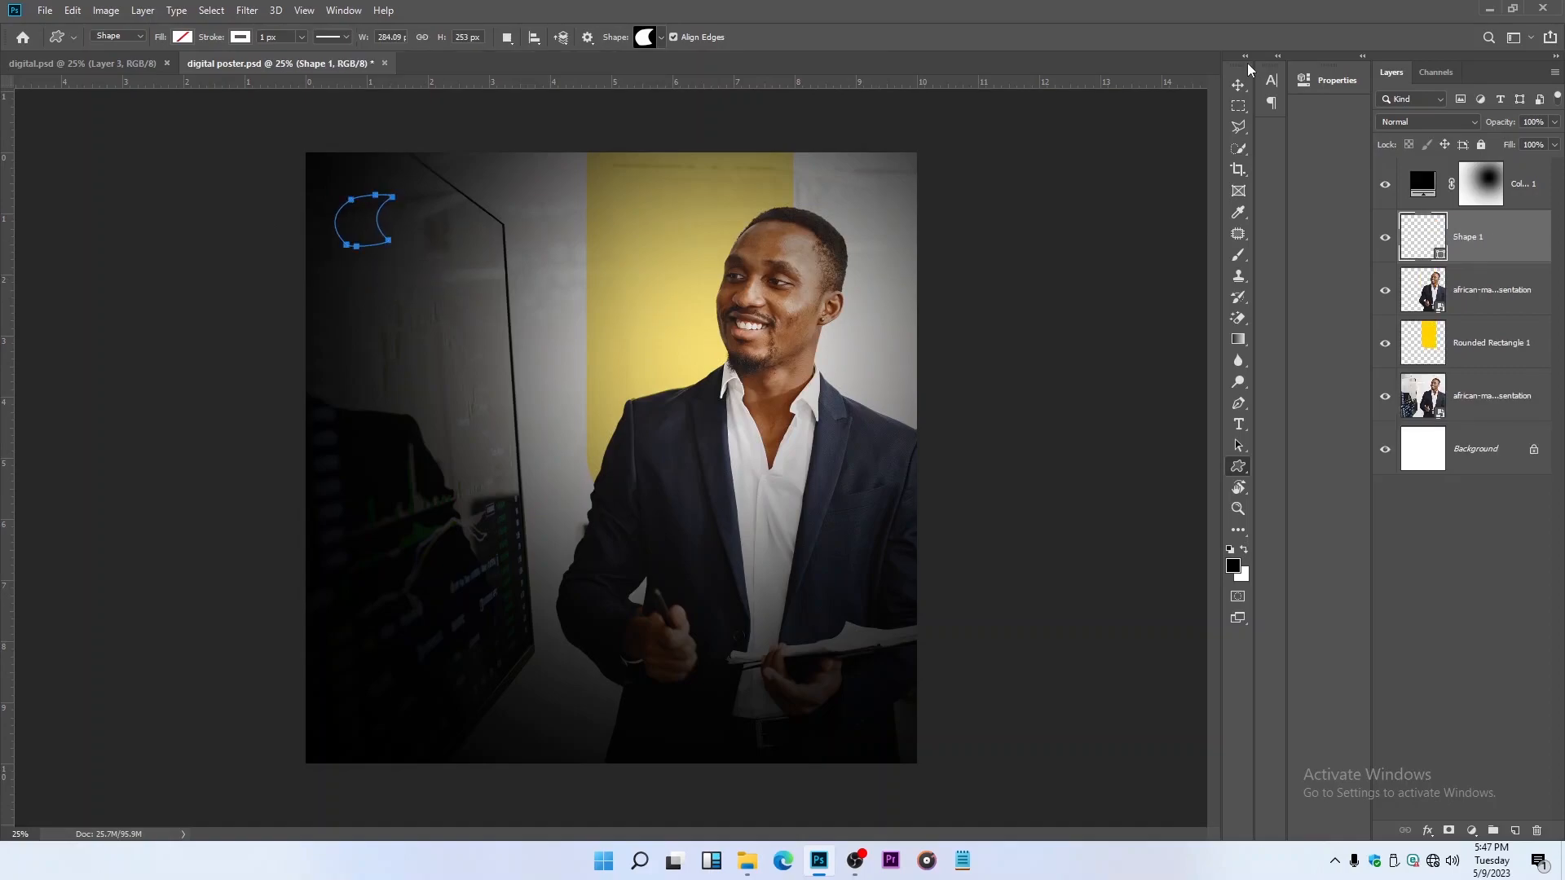
Step: Fill the crescent shape with yellow ffd200 and place its layer above the black Color Fill layer
left_click(184, 37)
left_click(103, 122)
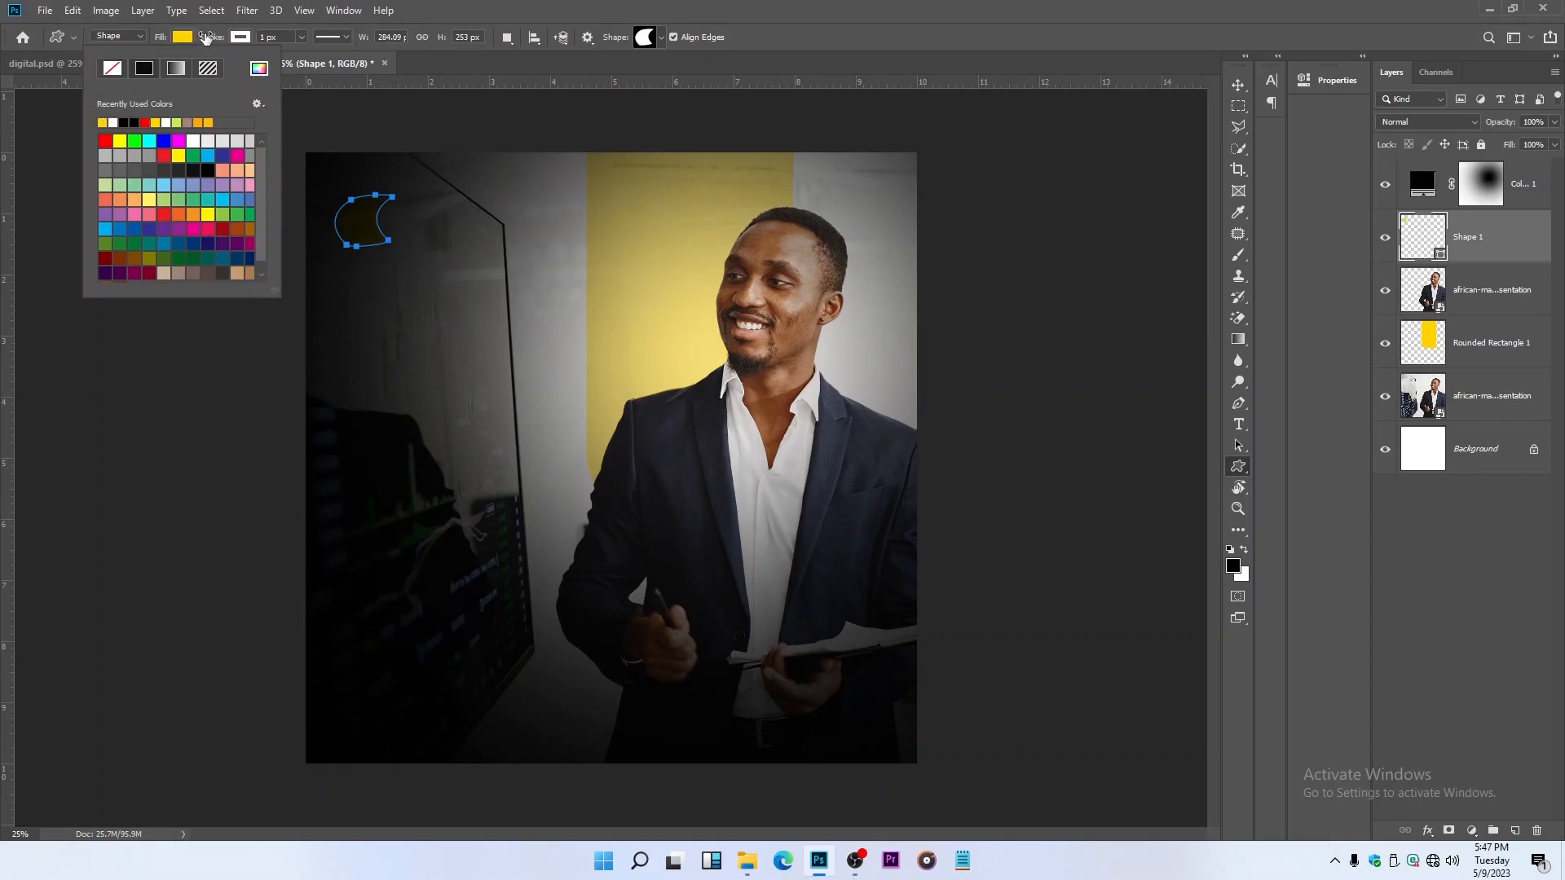
left_click(183, 38)
left_click(182, 38)
left_click(259, 67)
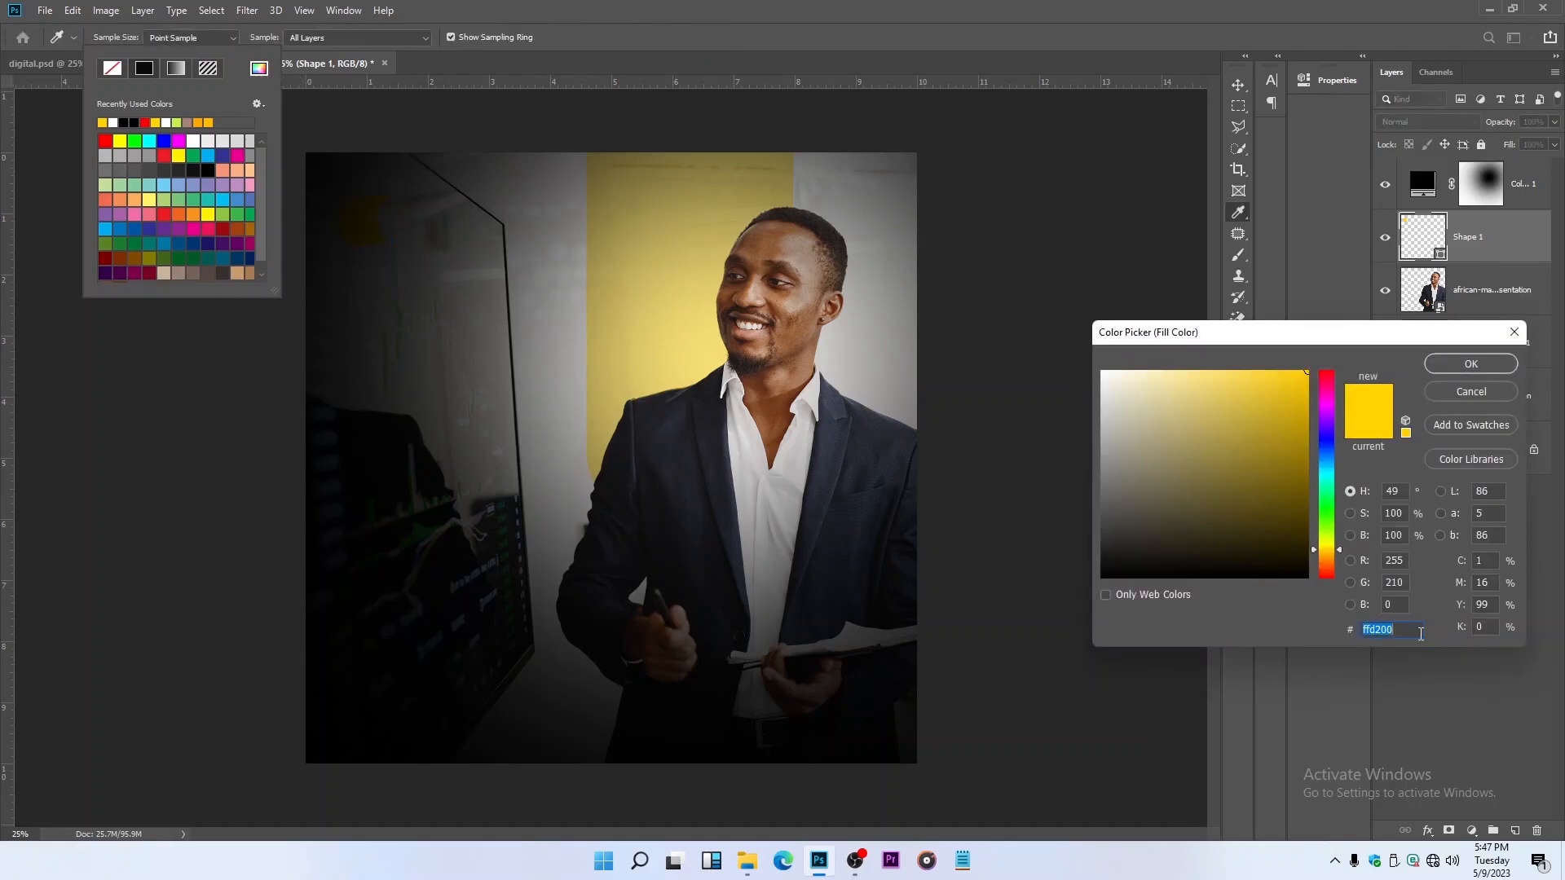
left_click(1472, 364)
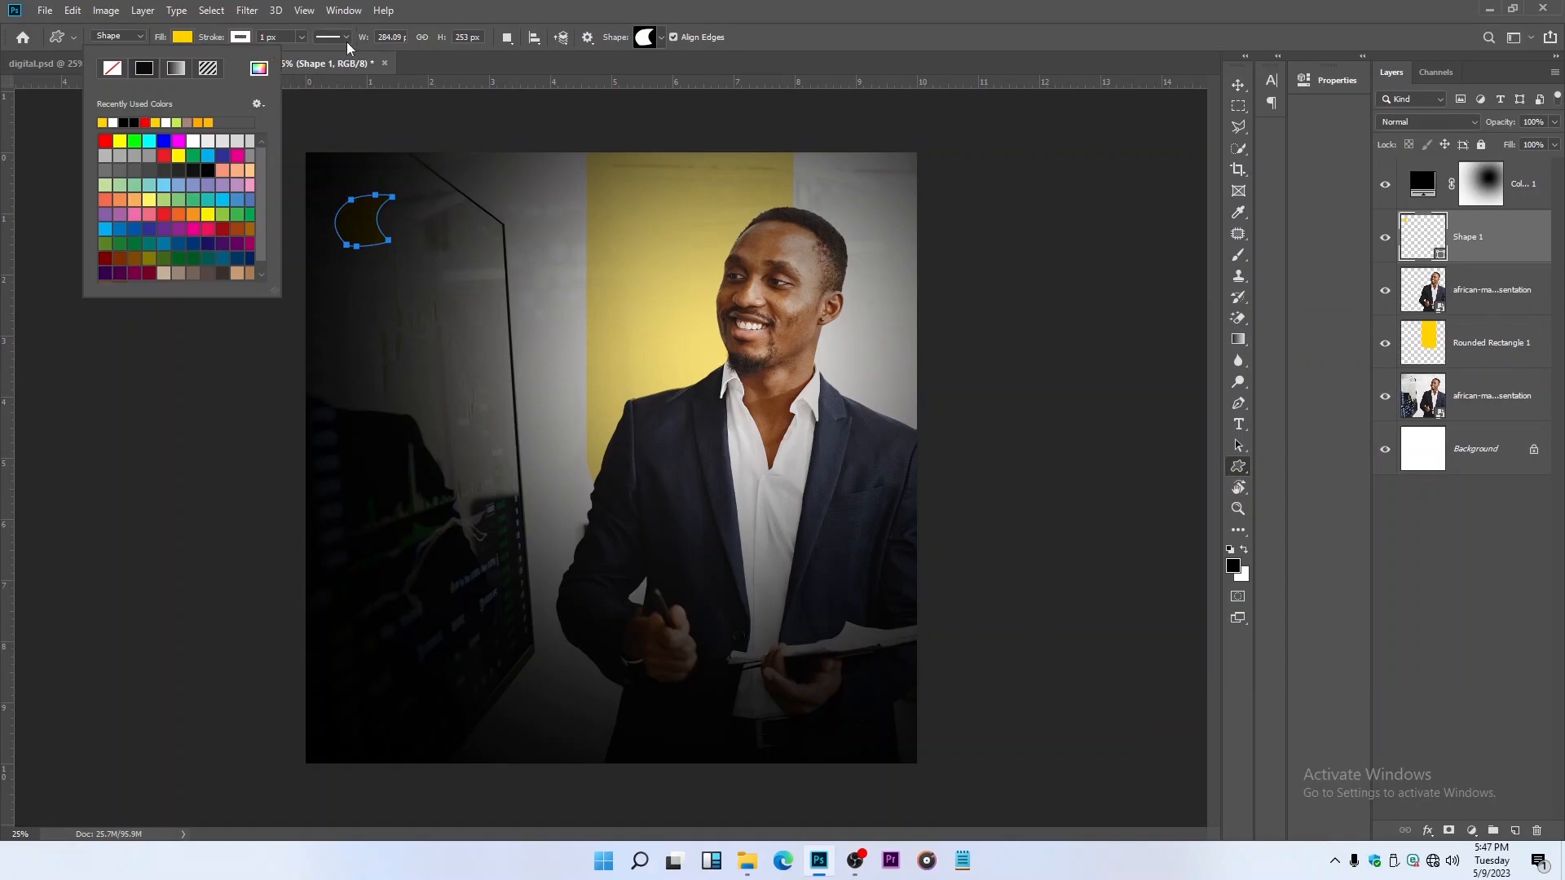
left_click(1239, 84)
left_click_drag(1517, 234, 1508, 163)
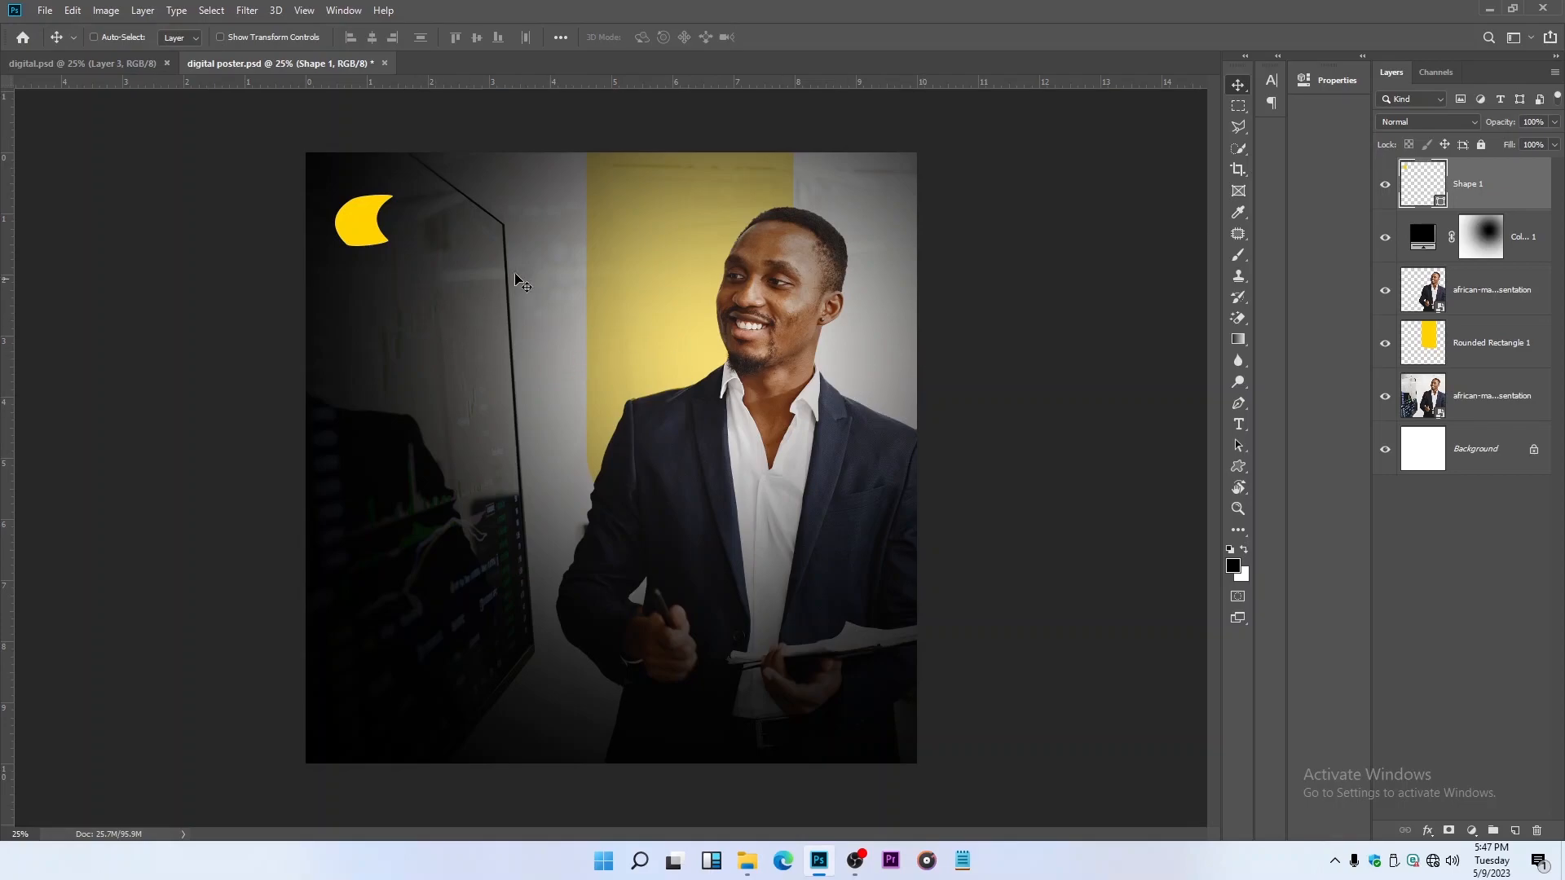
Step: With the rulers shown, place a vertical guide along the left edge of the yellow crescent shape
key("ctrl")
key("ctrl+r")
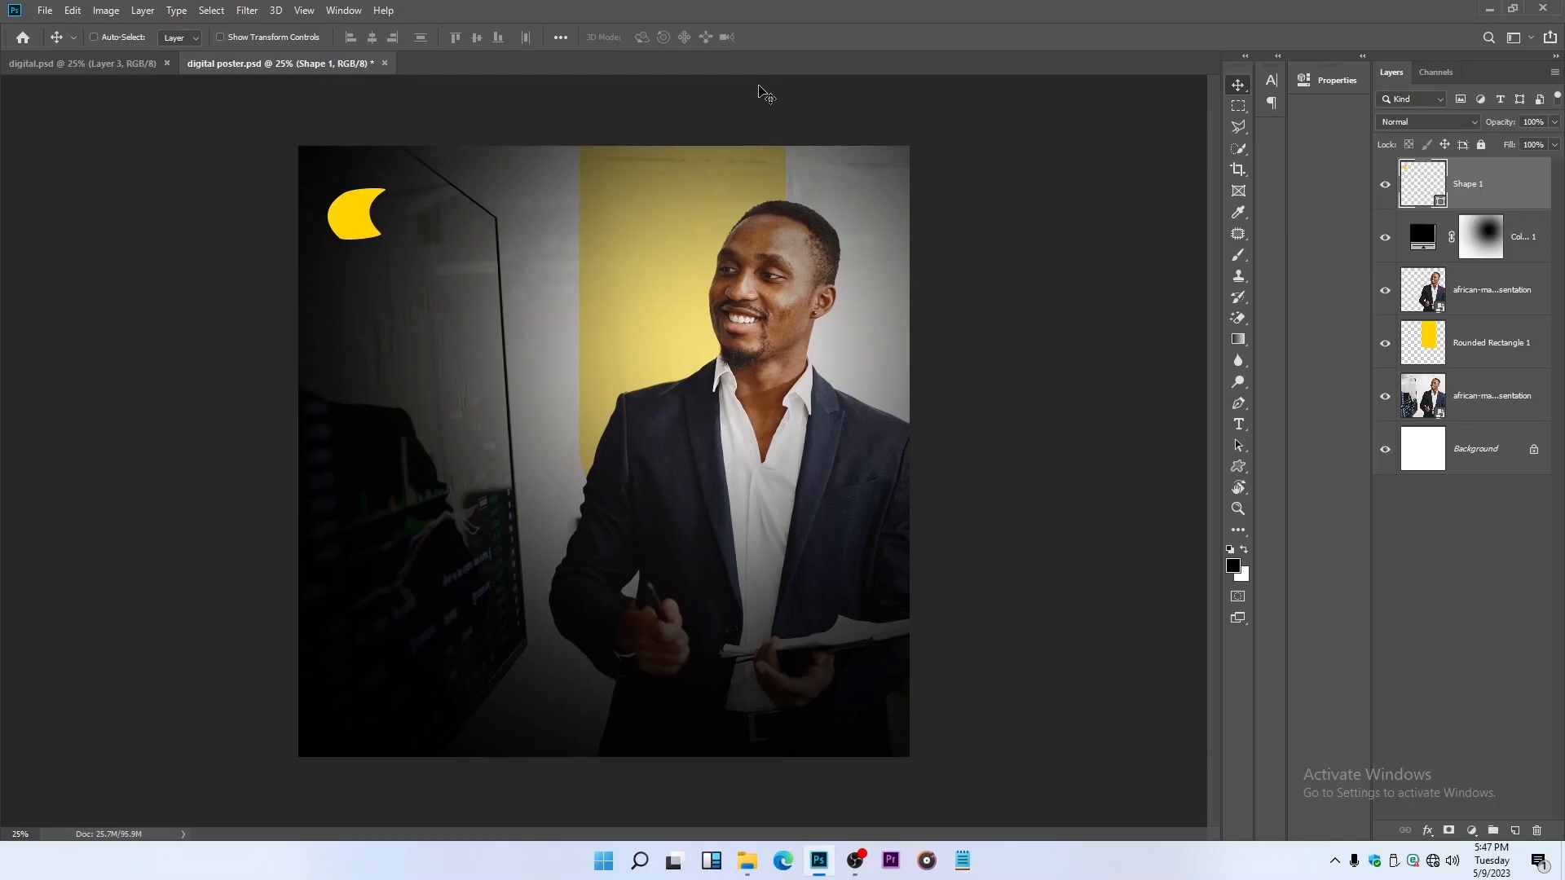
key("ctrl")
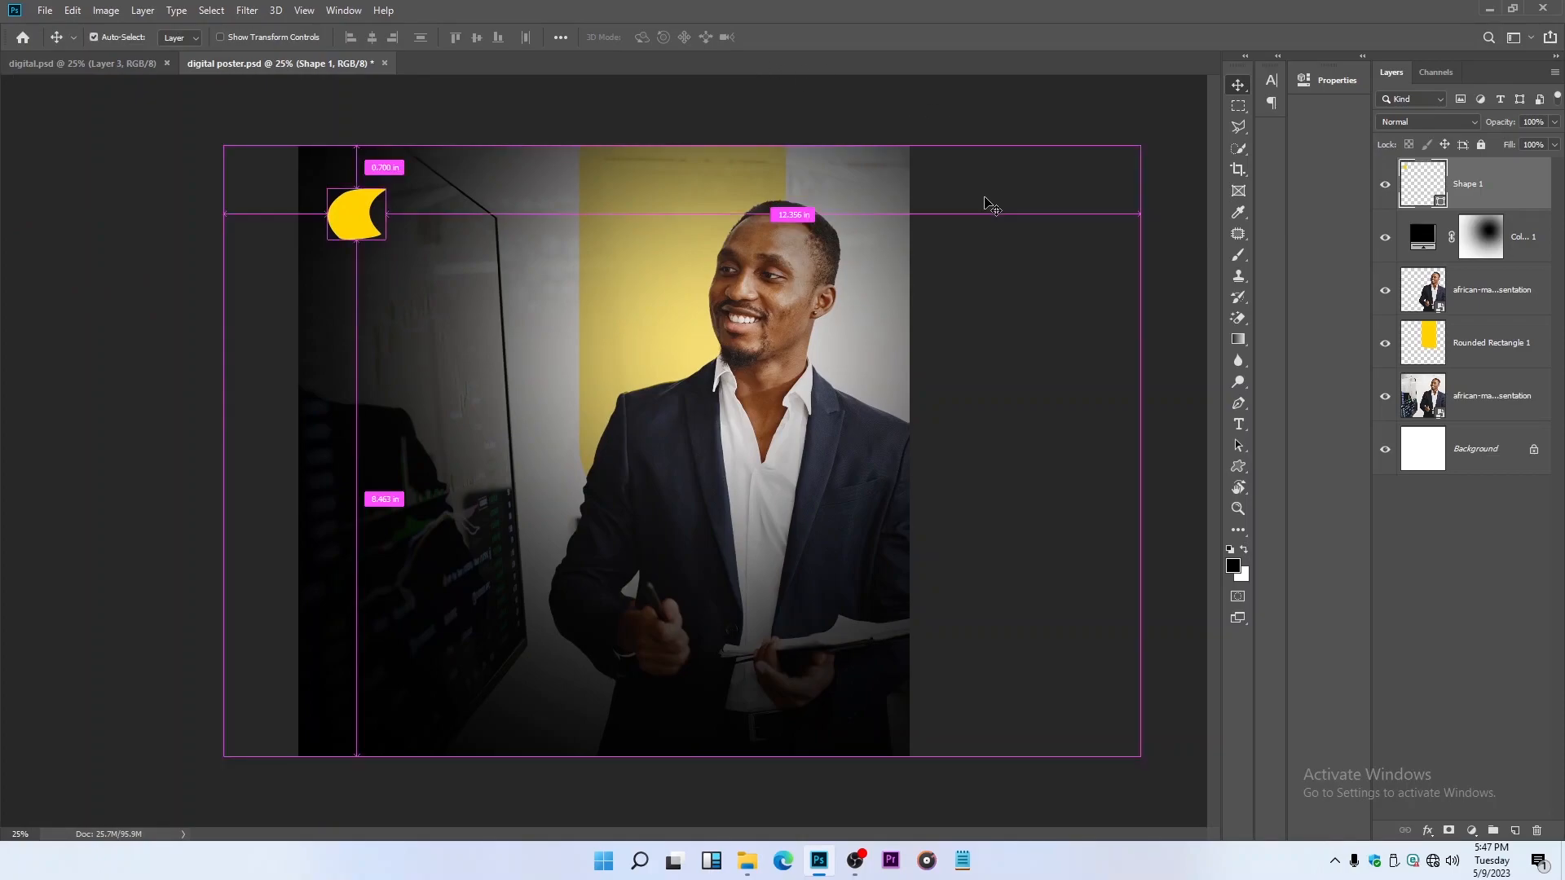
key("ctrl+r")
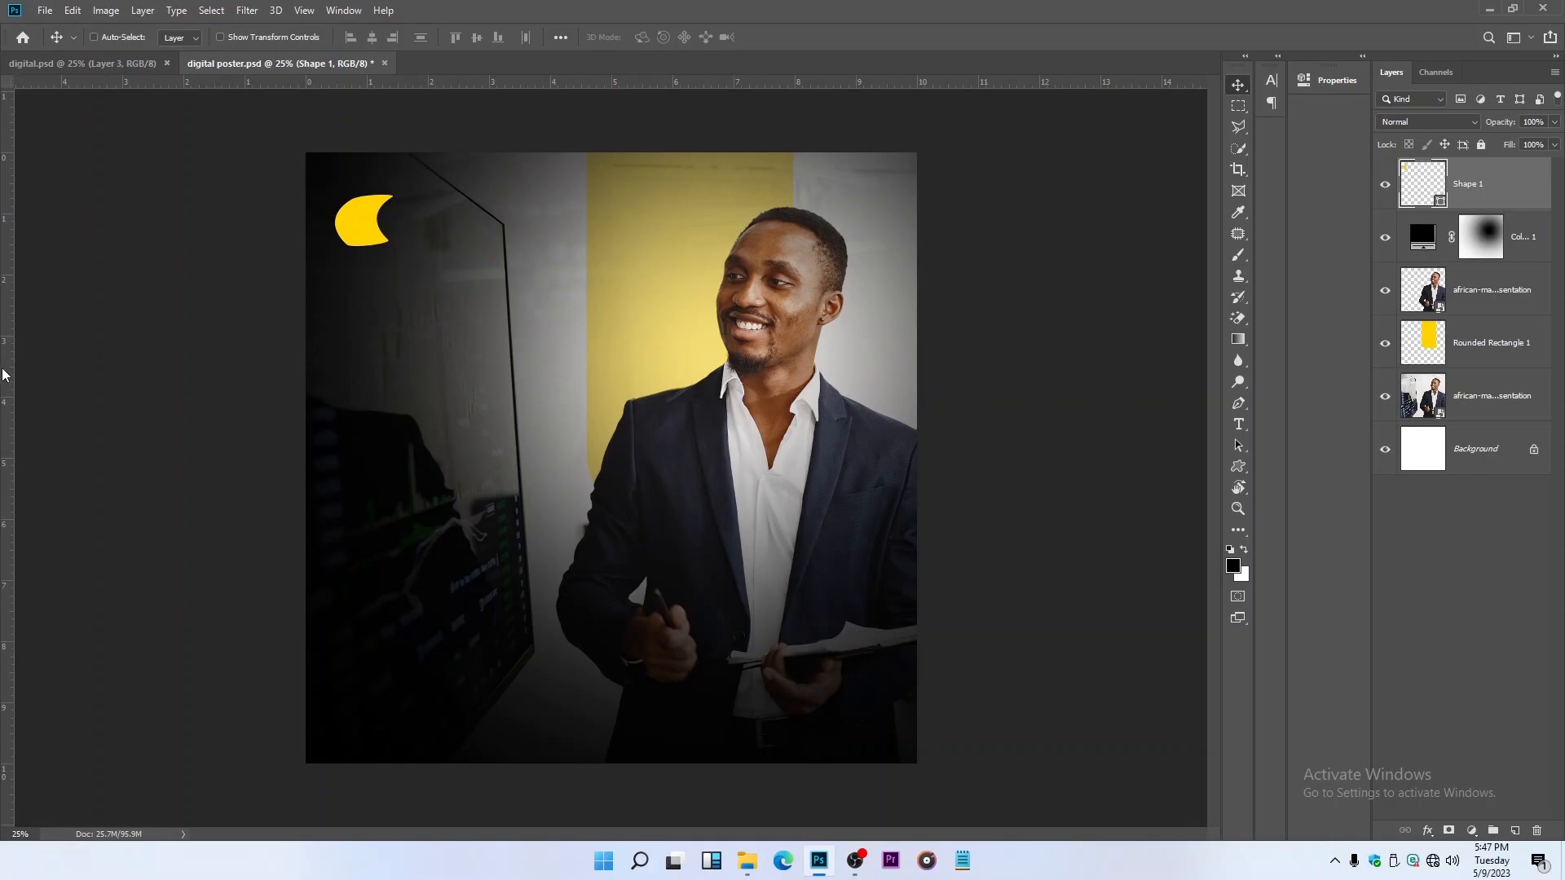
left_click_drag(9, 374, 335, 364)
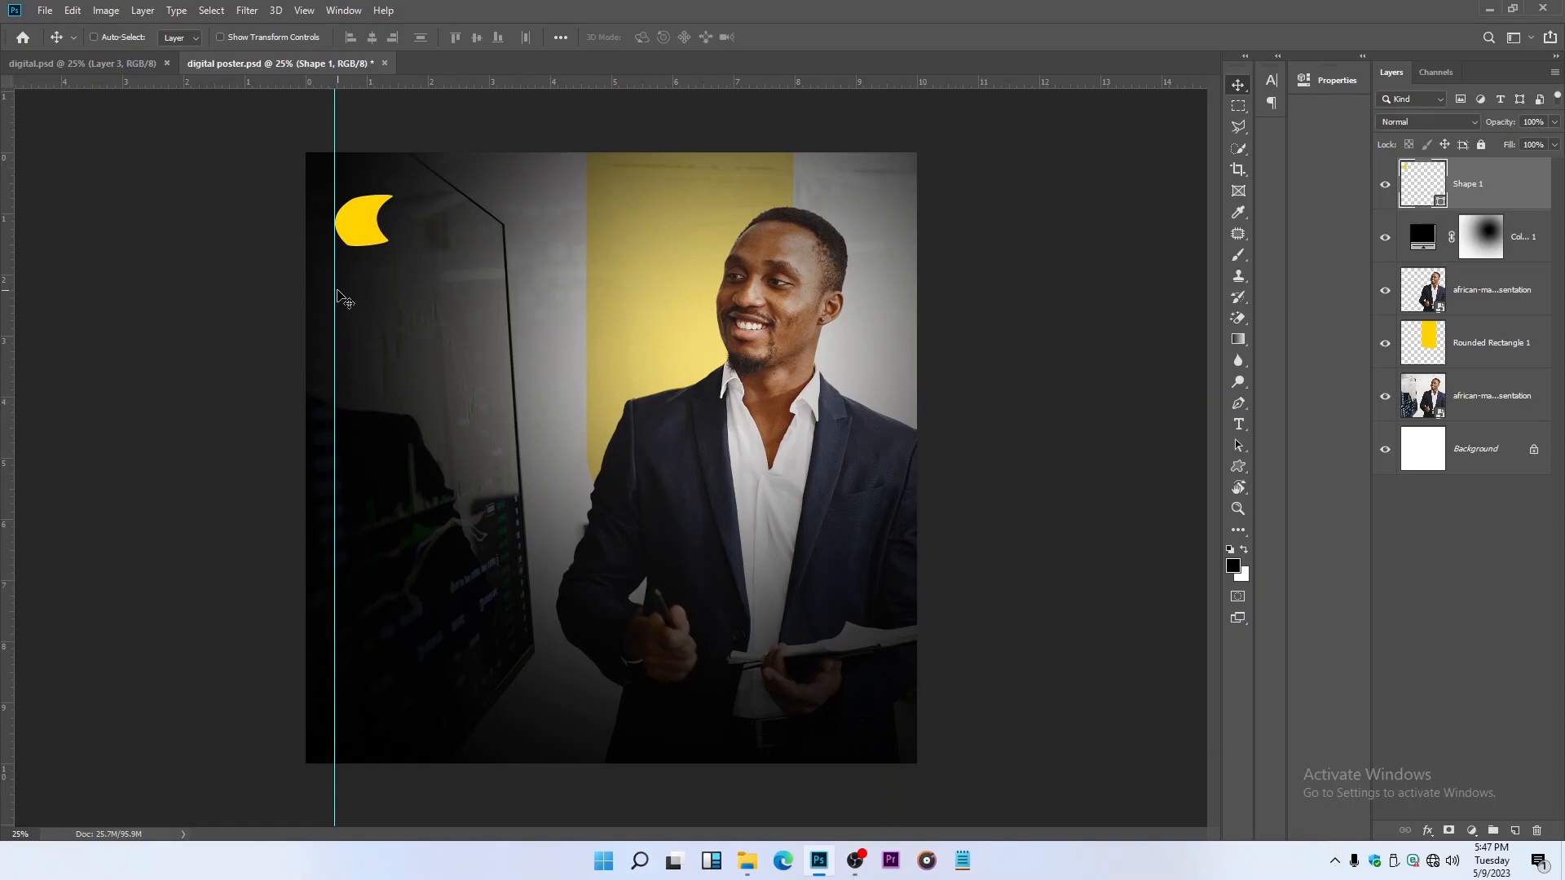
key("ctrl")
Step: Add the text "Digital Marketing Agency" on three lines beside the dark screen and enlarge it to 59 pt
left_click(1239, 427)
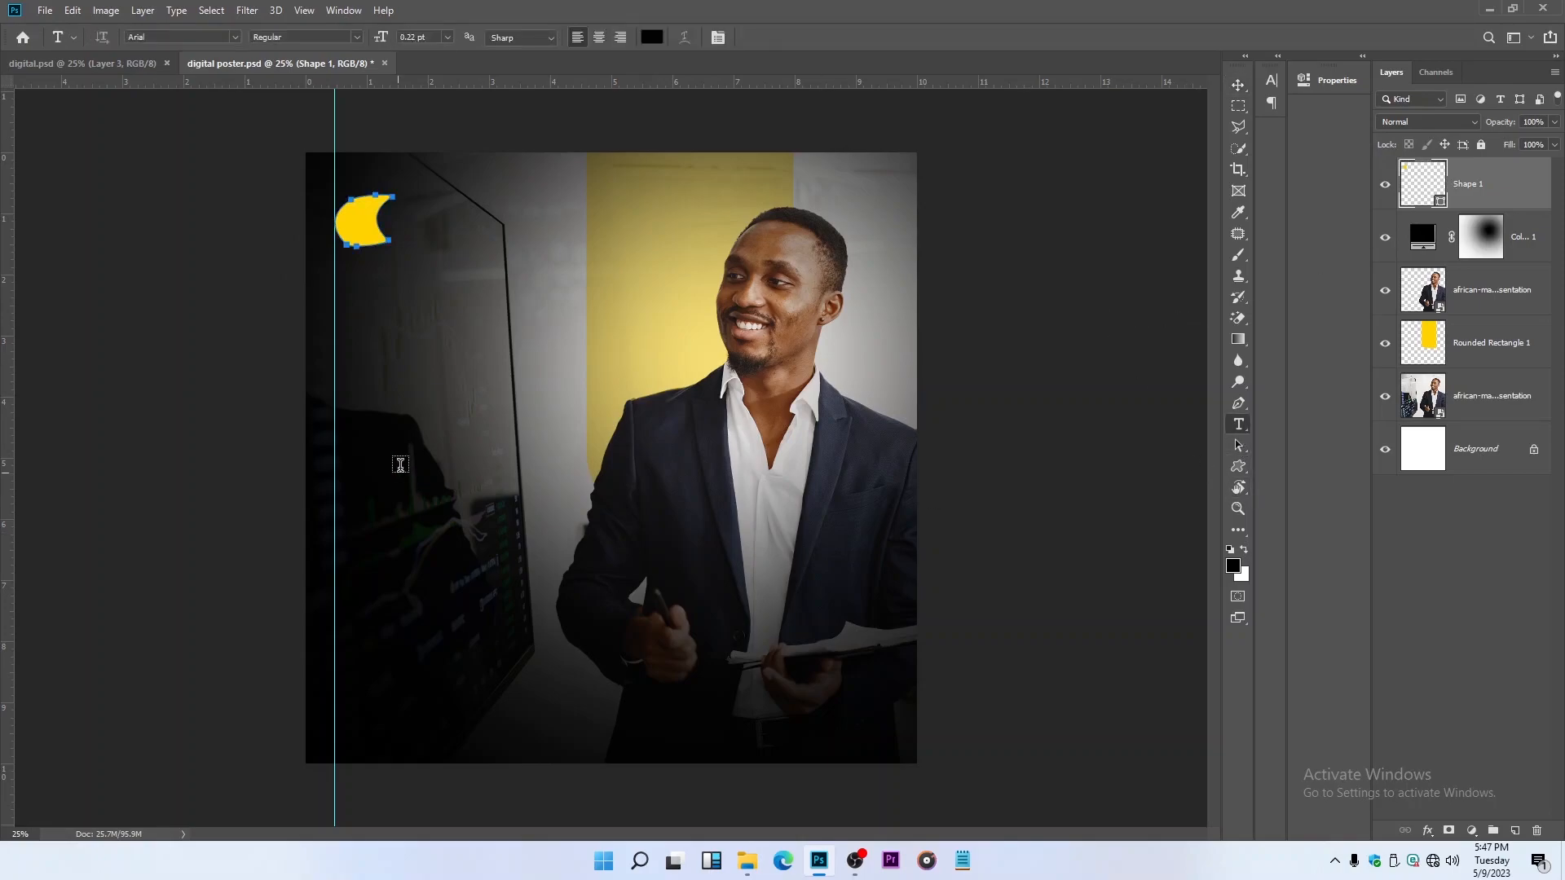
left_click(405, 394)
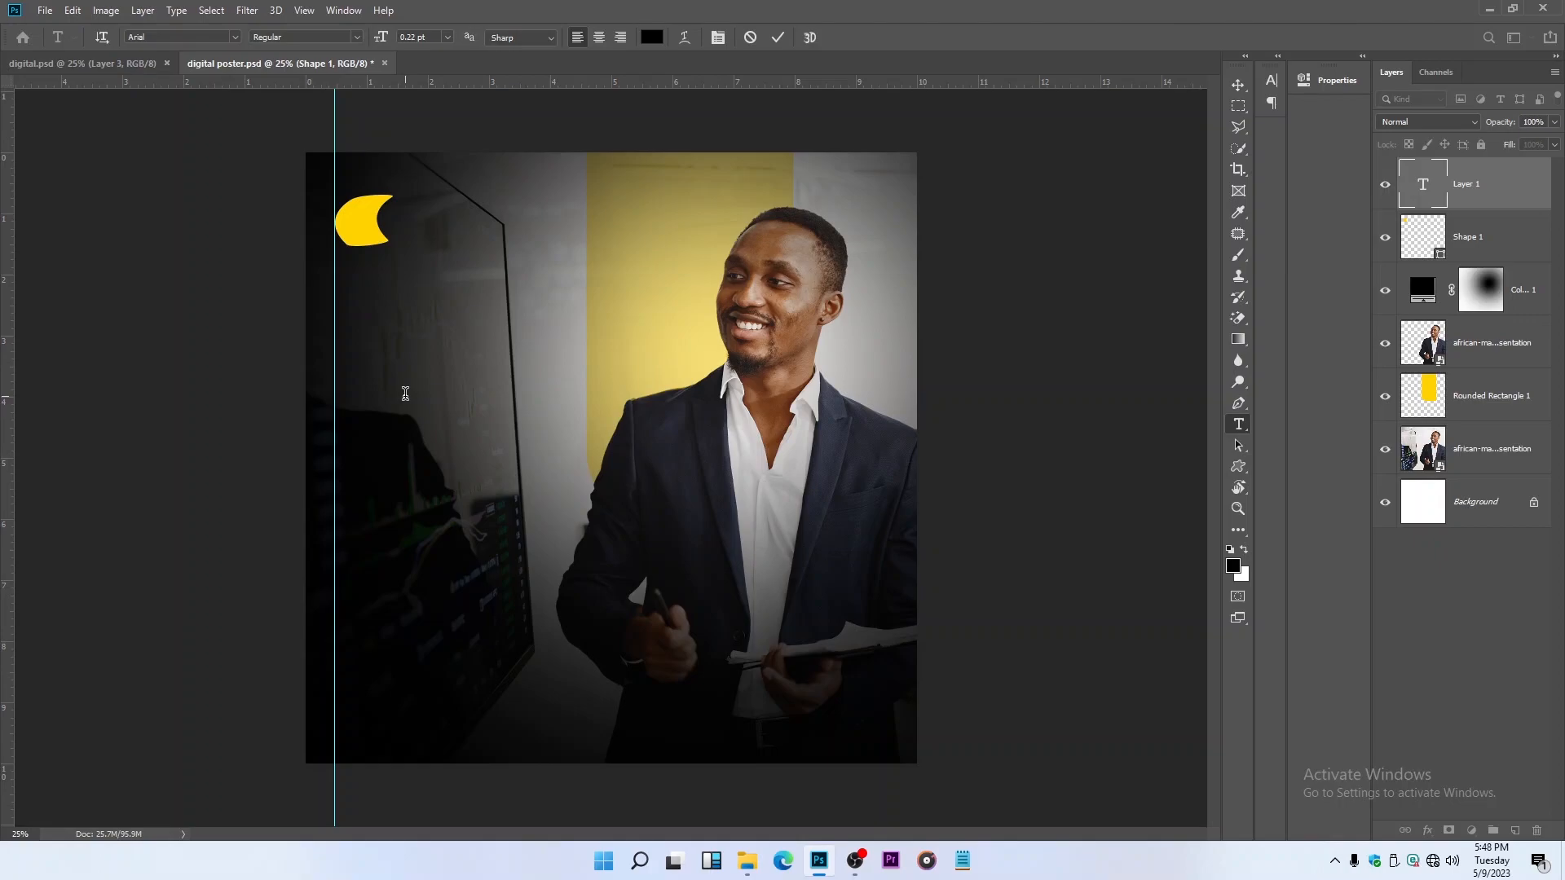
left_click(777, 37)
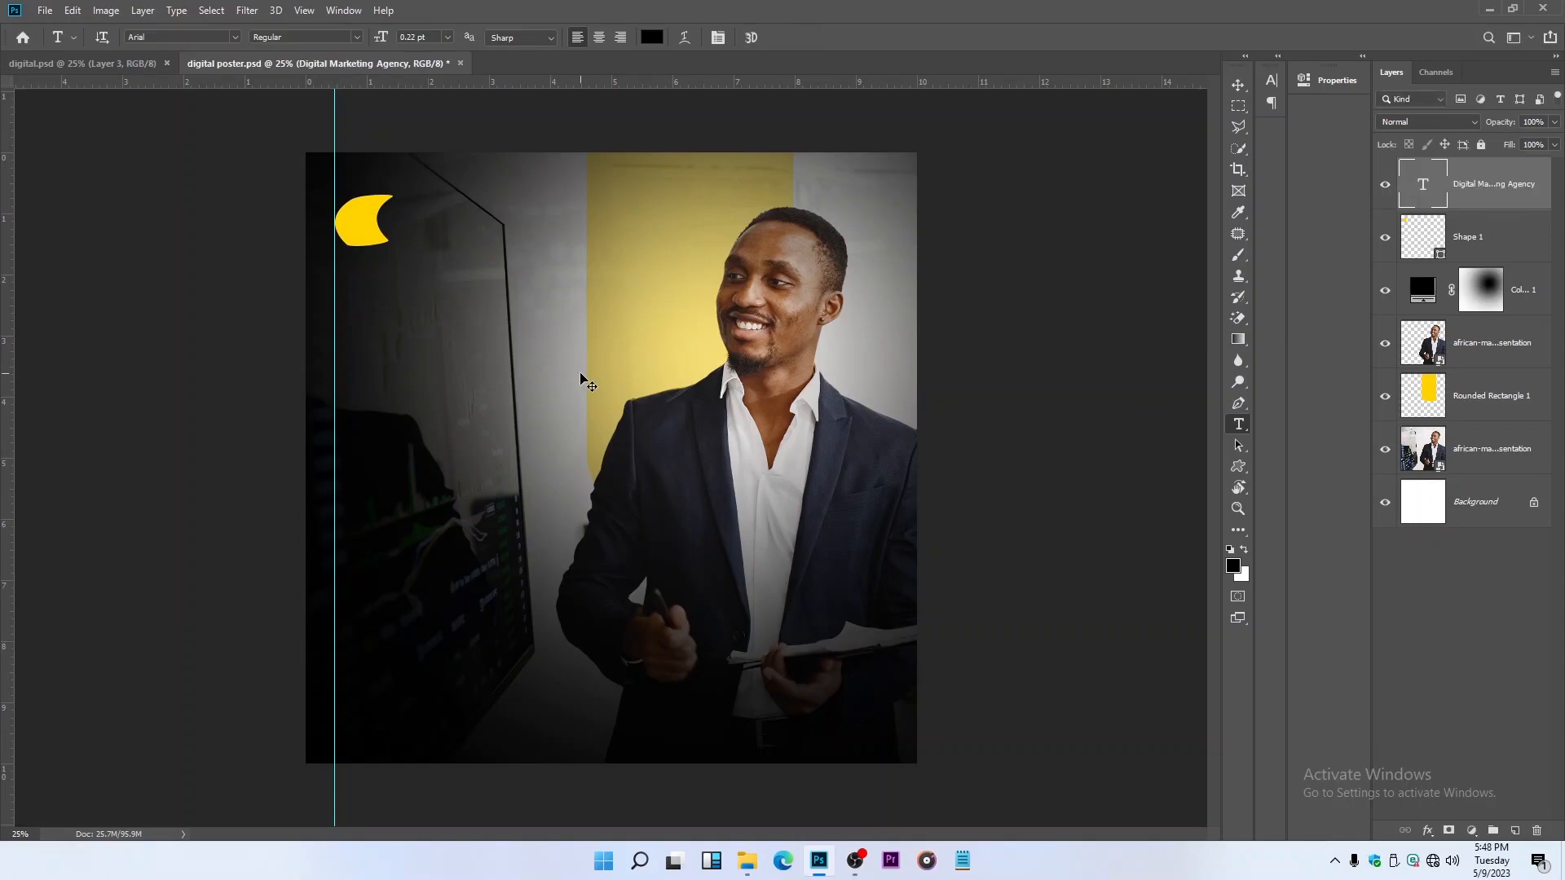
key("ctrl+t")
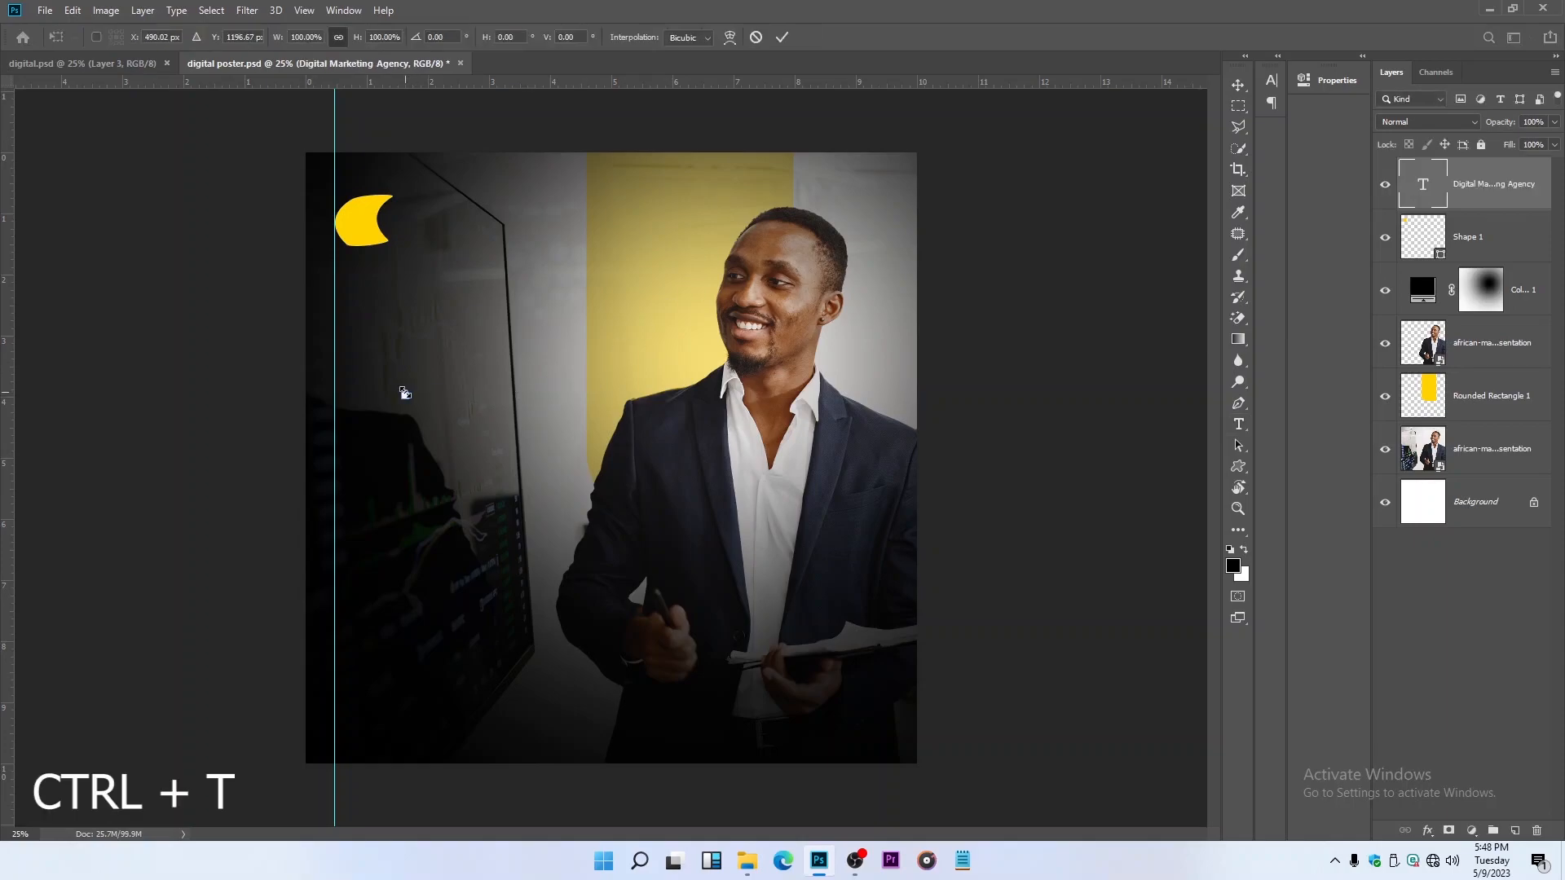
left_click_drag(406, 394, 649, 265)
key("Return")
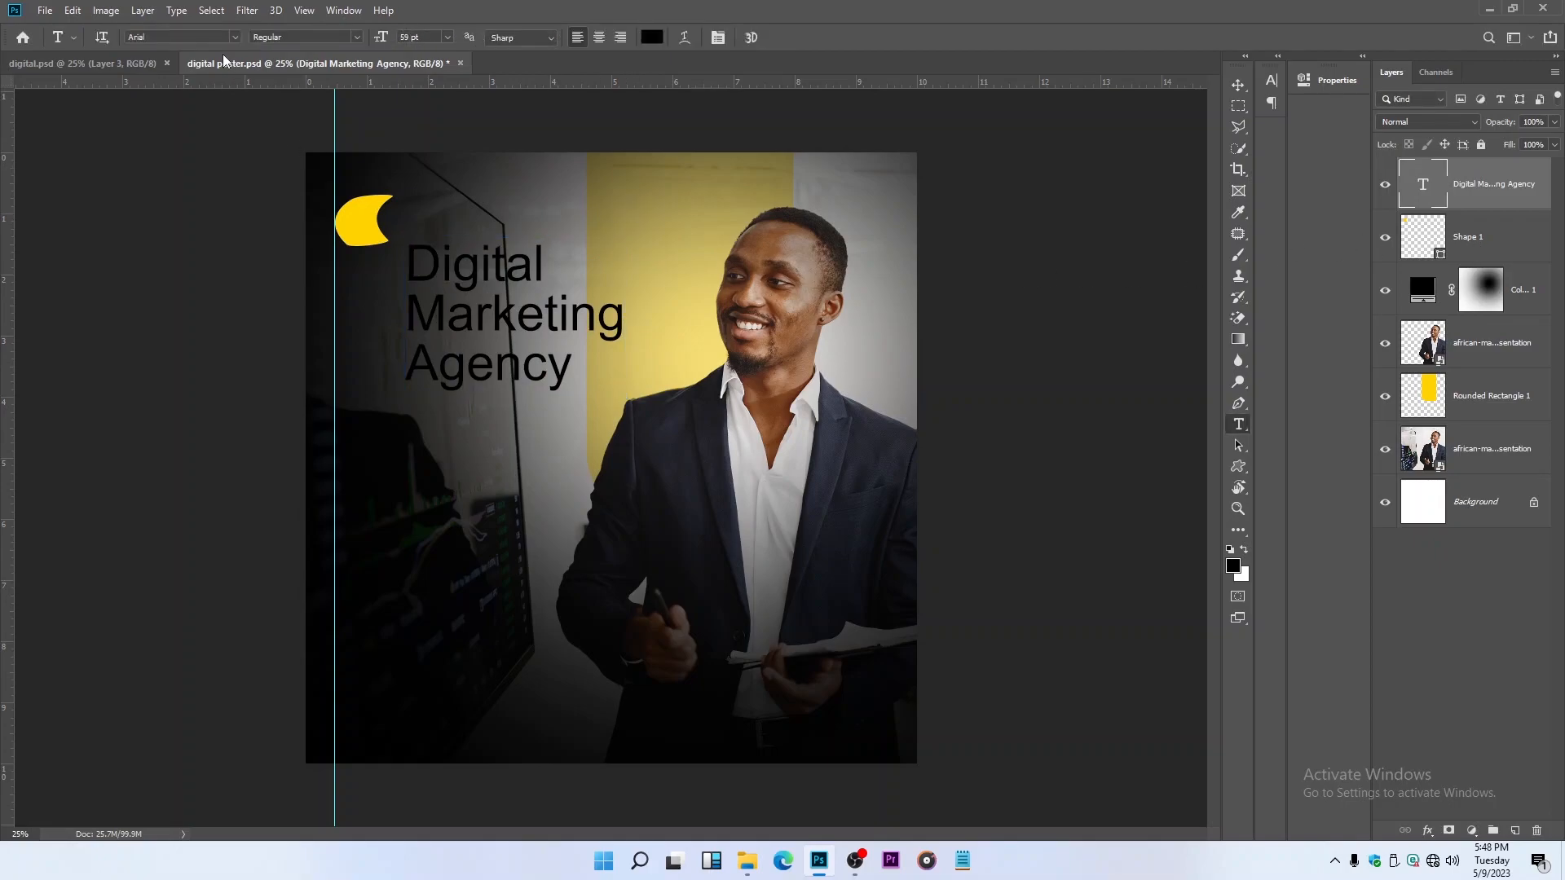
Step: Set the "Digital Marketing Agency" heading in Nexa Heavy and color it white
left_click(235, 39)
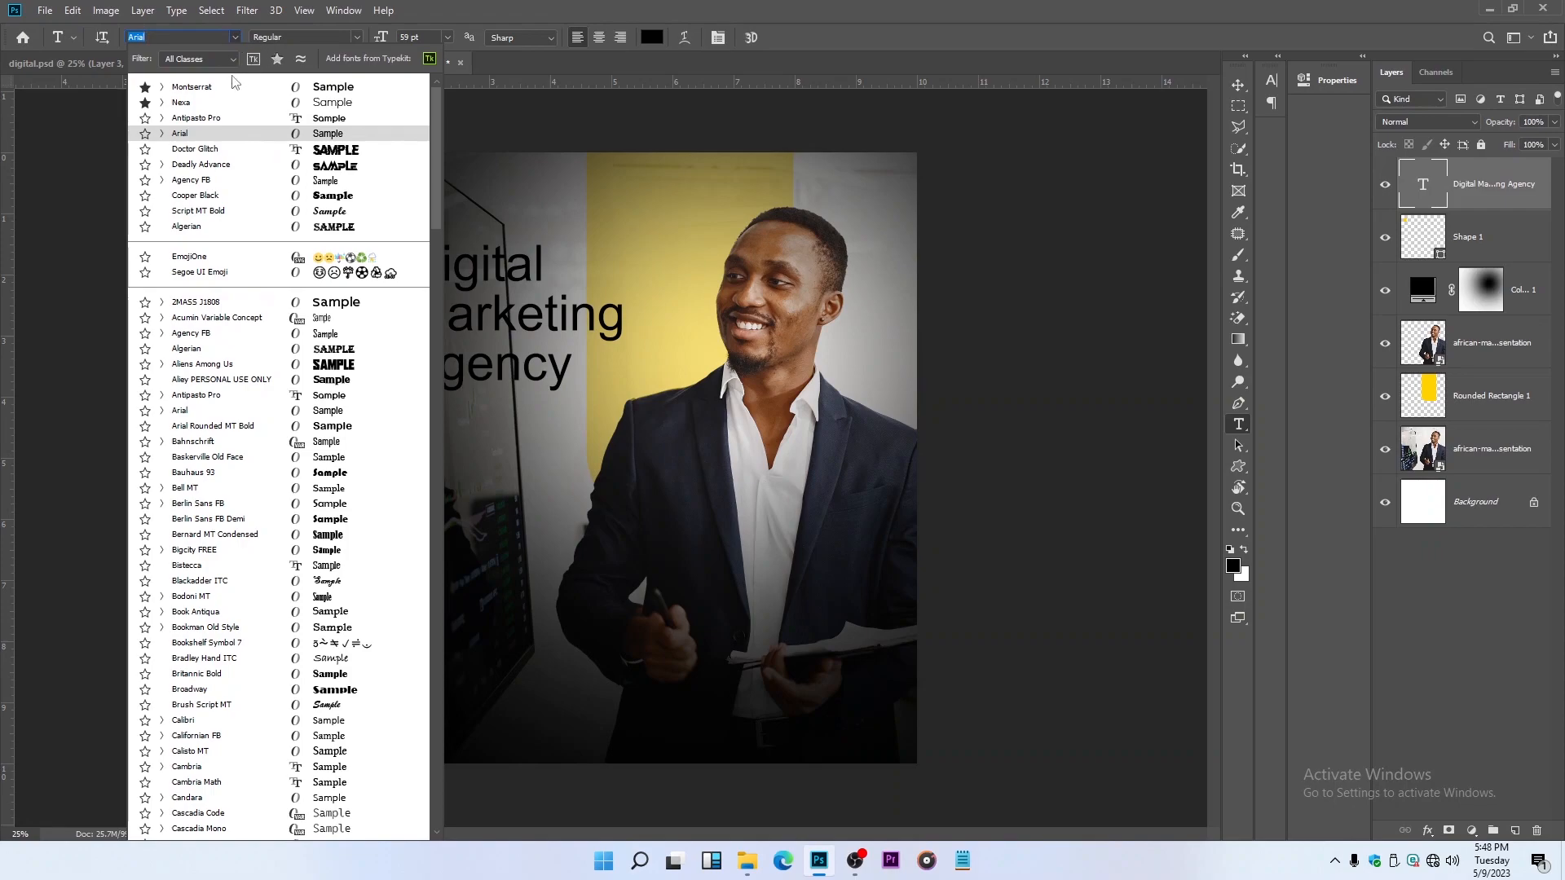
left_click(181, 103)
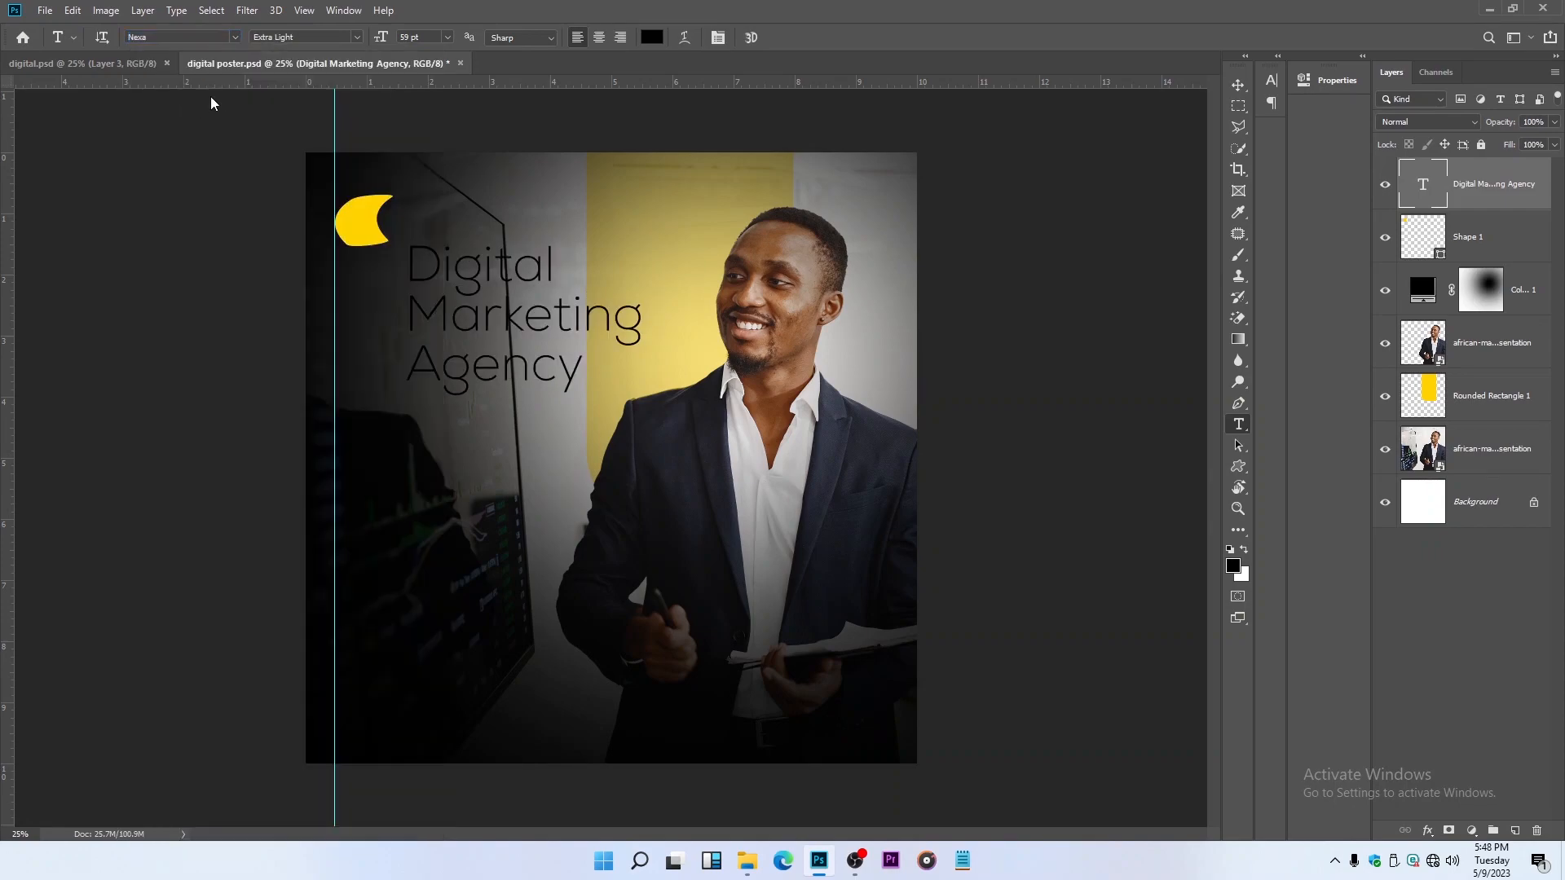
left_click(357, 37)
left_click(302, 70)
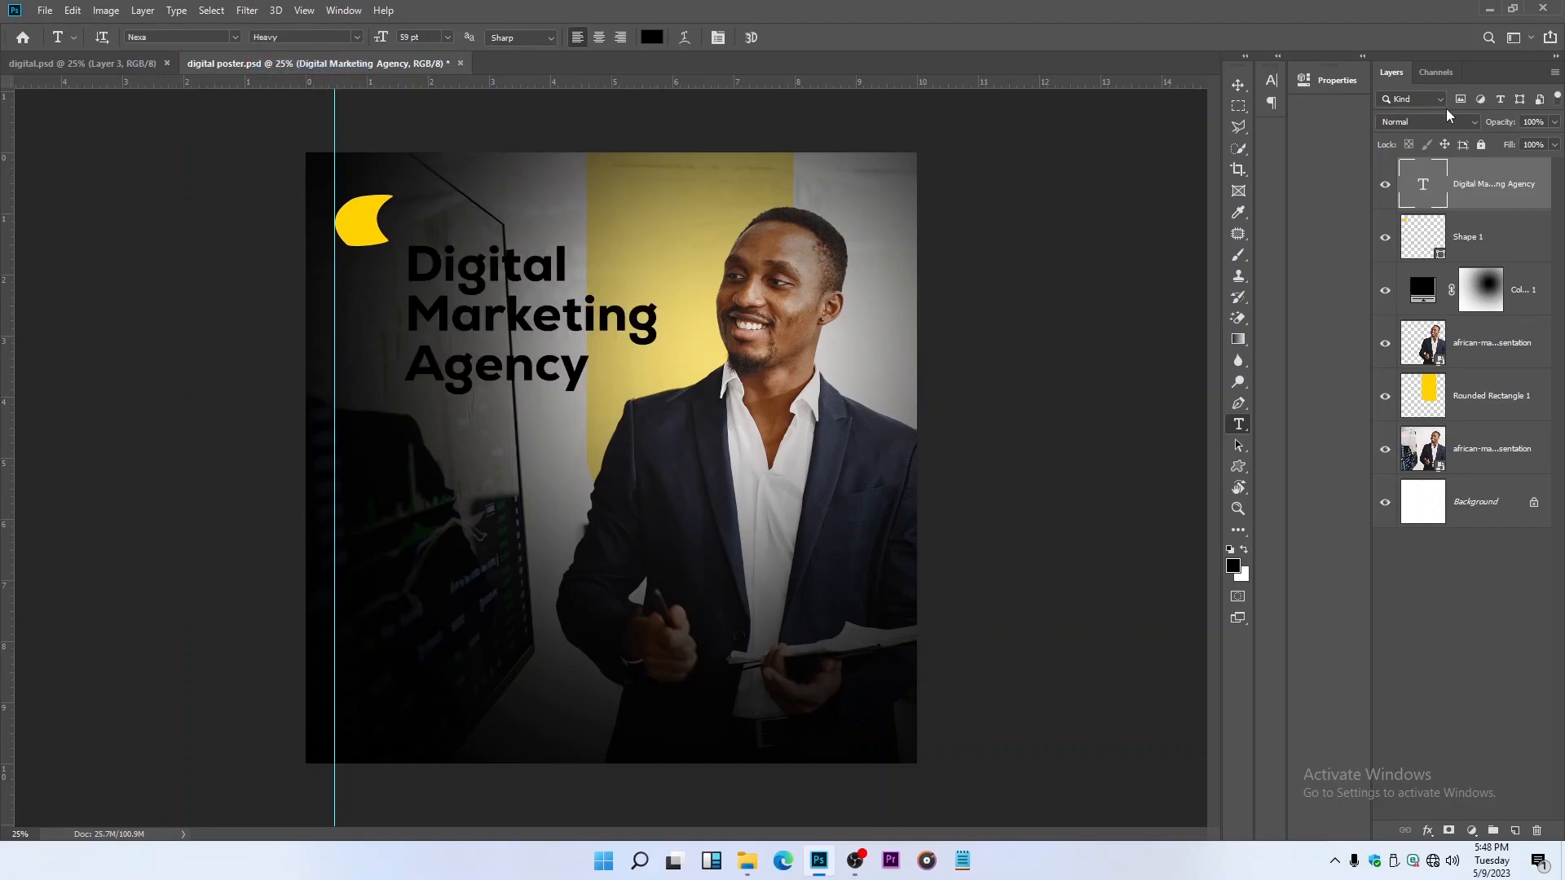
left_click(649, 44)
left_click_drag(1172, 420, 1101, 370)
left_click(1469, 365)
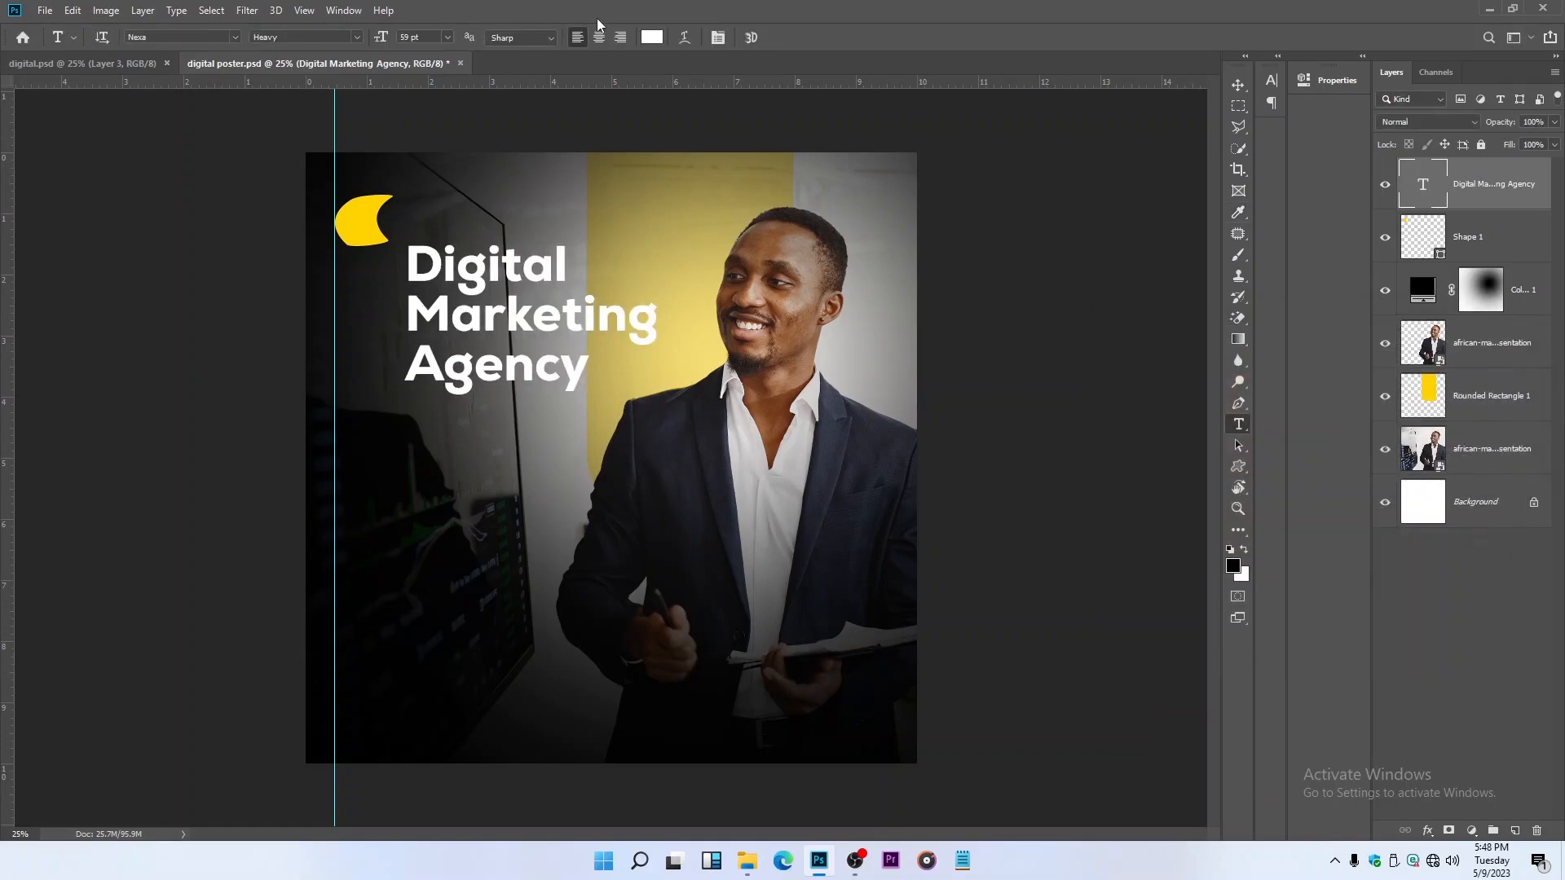
Step: Tighten the heading's leading to 48.56 pt
left_click(718, 38)
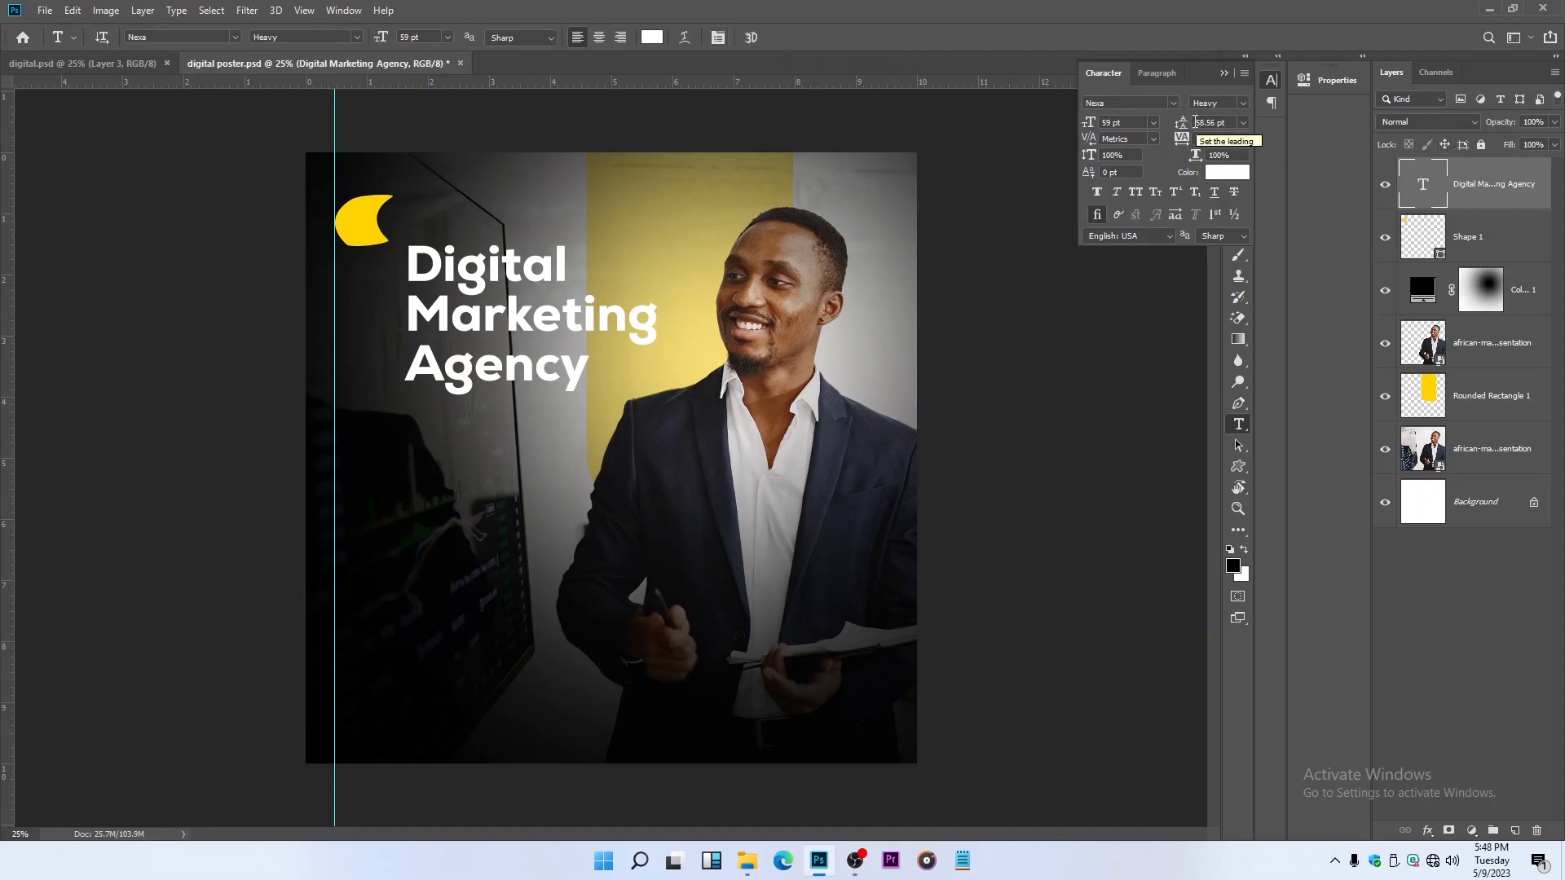
left_click_drag(1185, 123, 1176, 123)
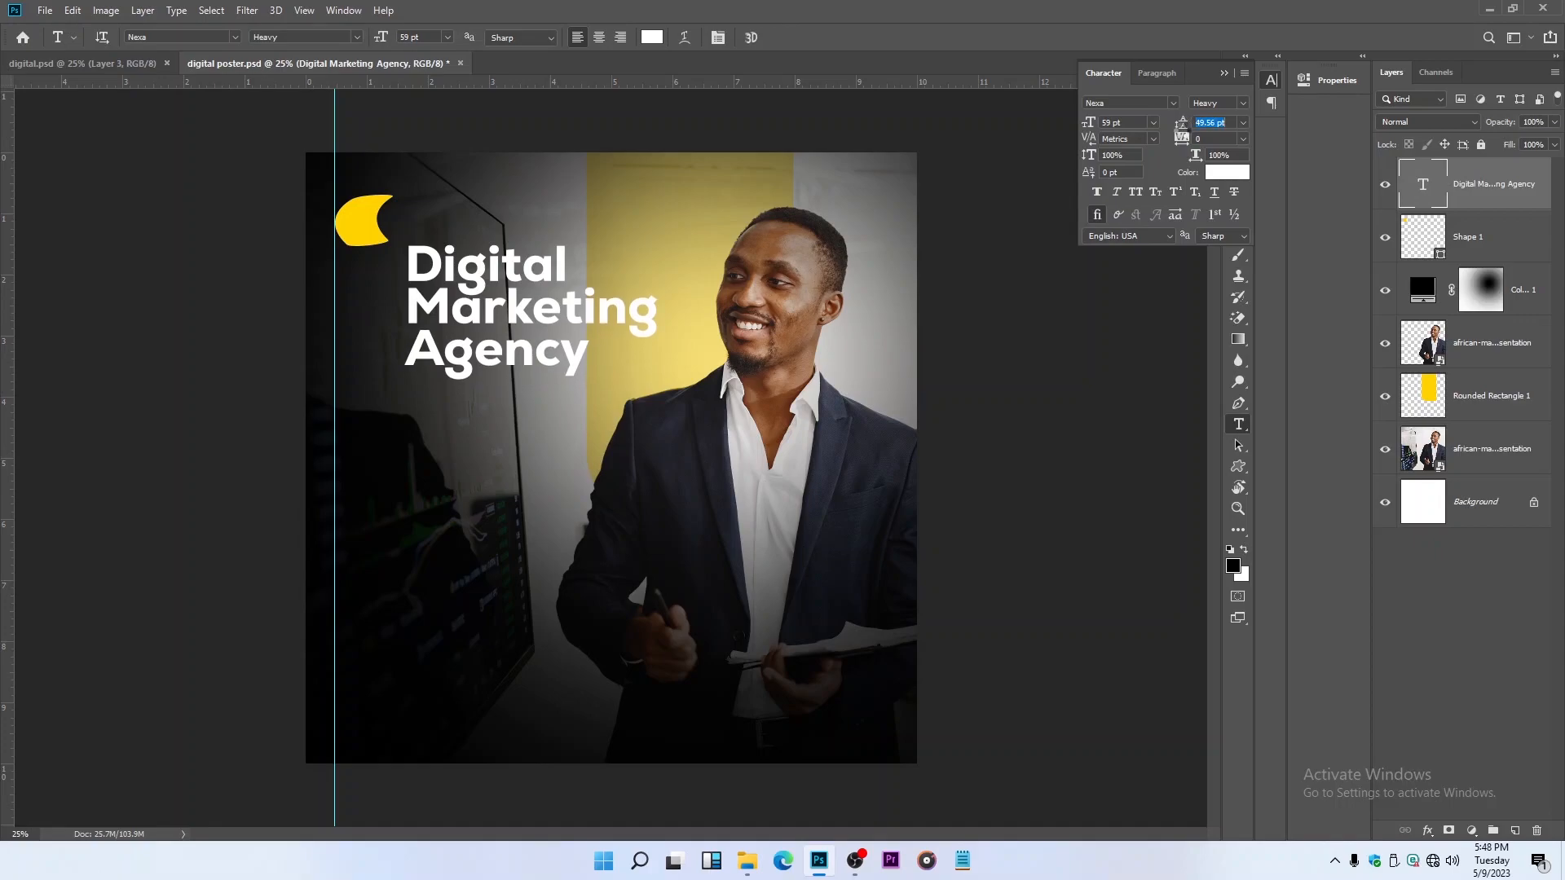
left_click_drag(1181, 124, 1182, 124)
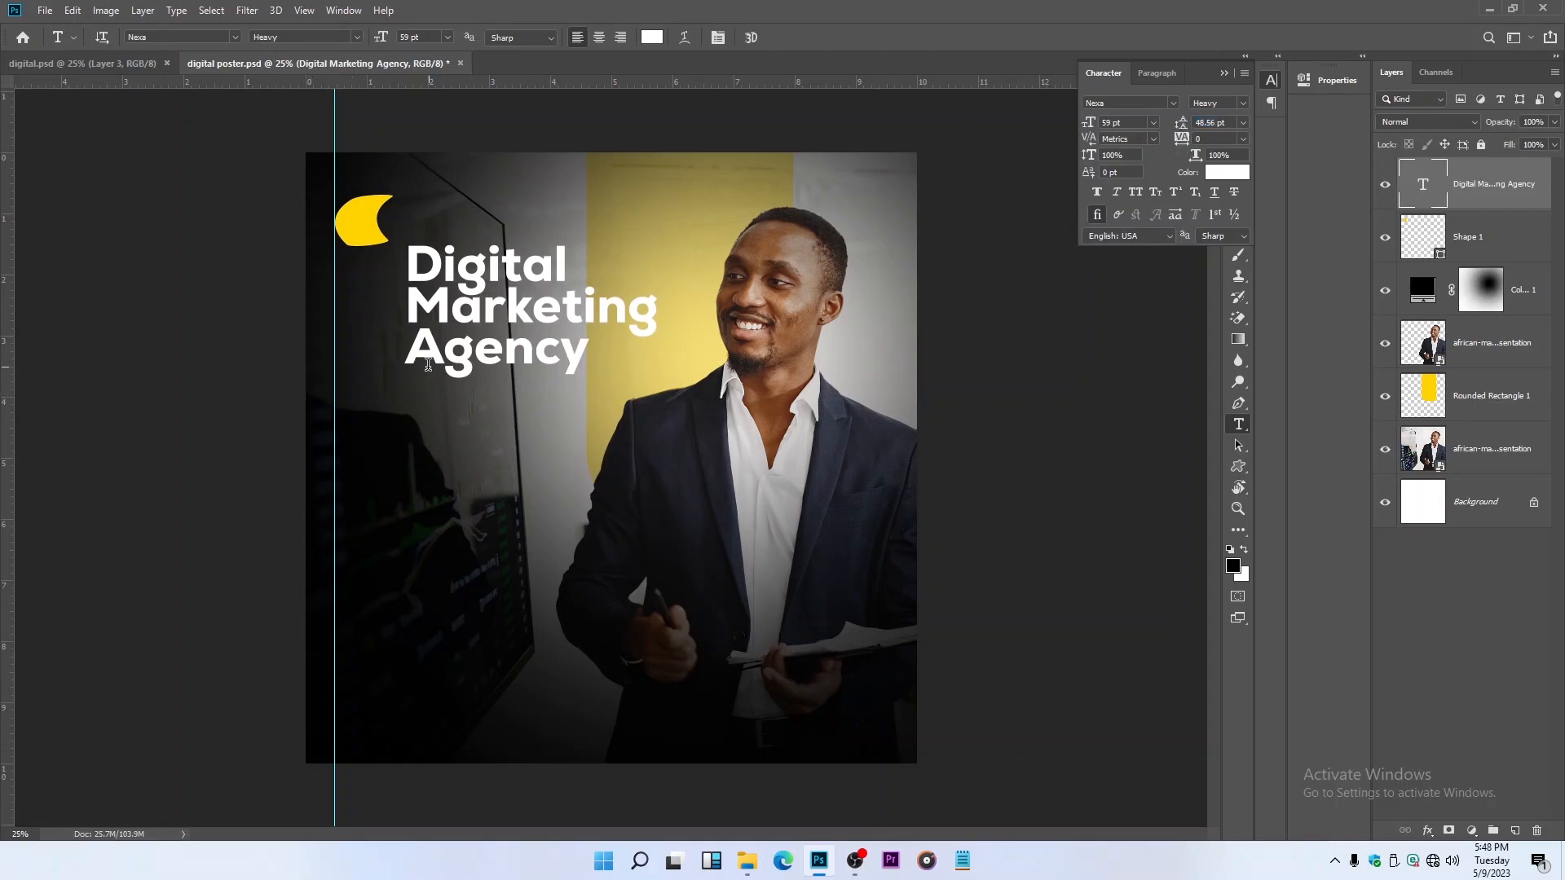
Step: Color only the word "Agency" with the yellow ffd200 sampled from the crescent shape
left_click_drag(407, 350, 612, 345)
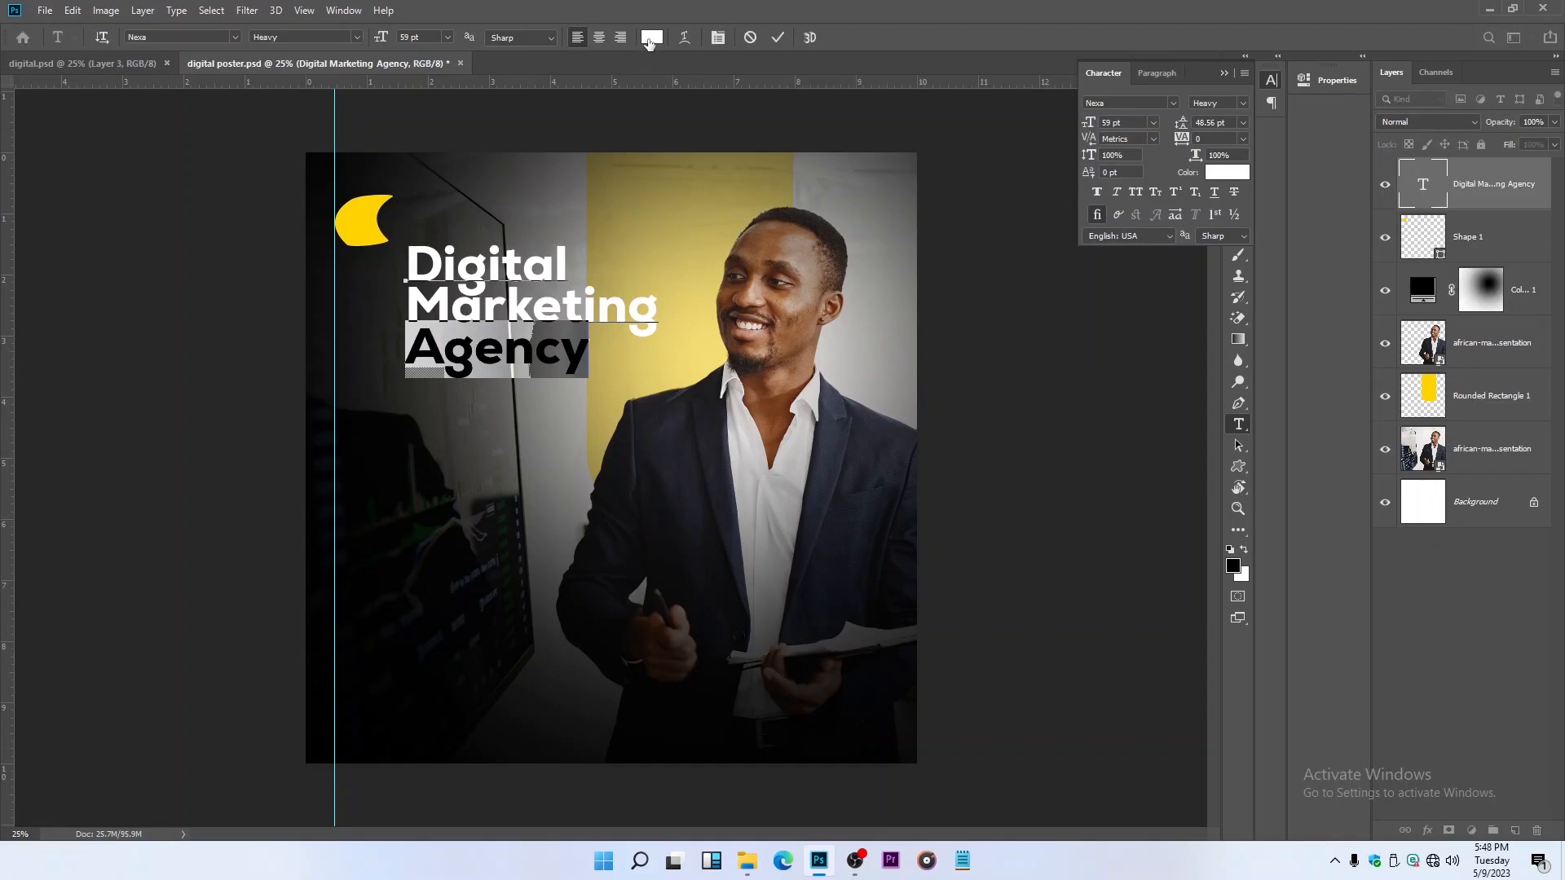
left_click(1231, 174)
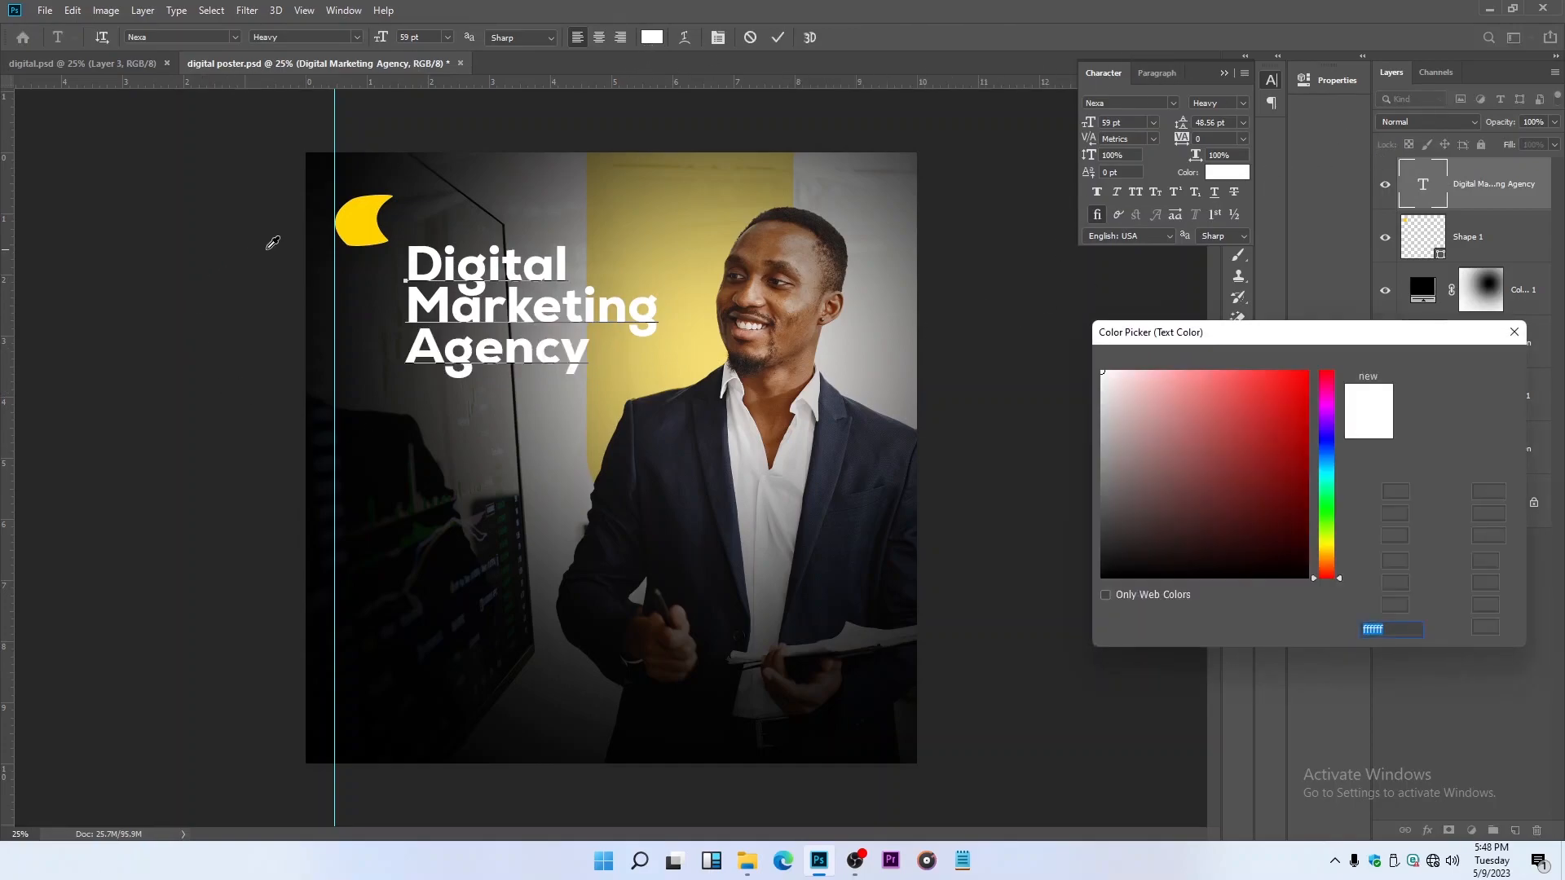
left_click(364, 213)
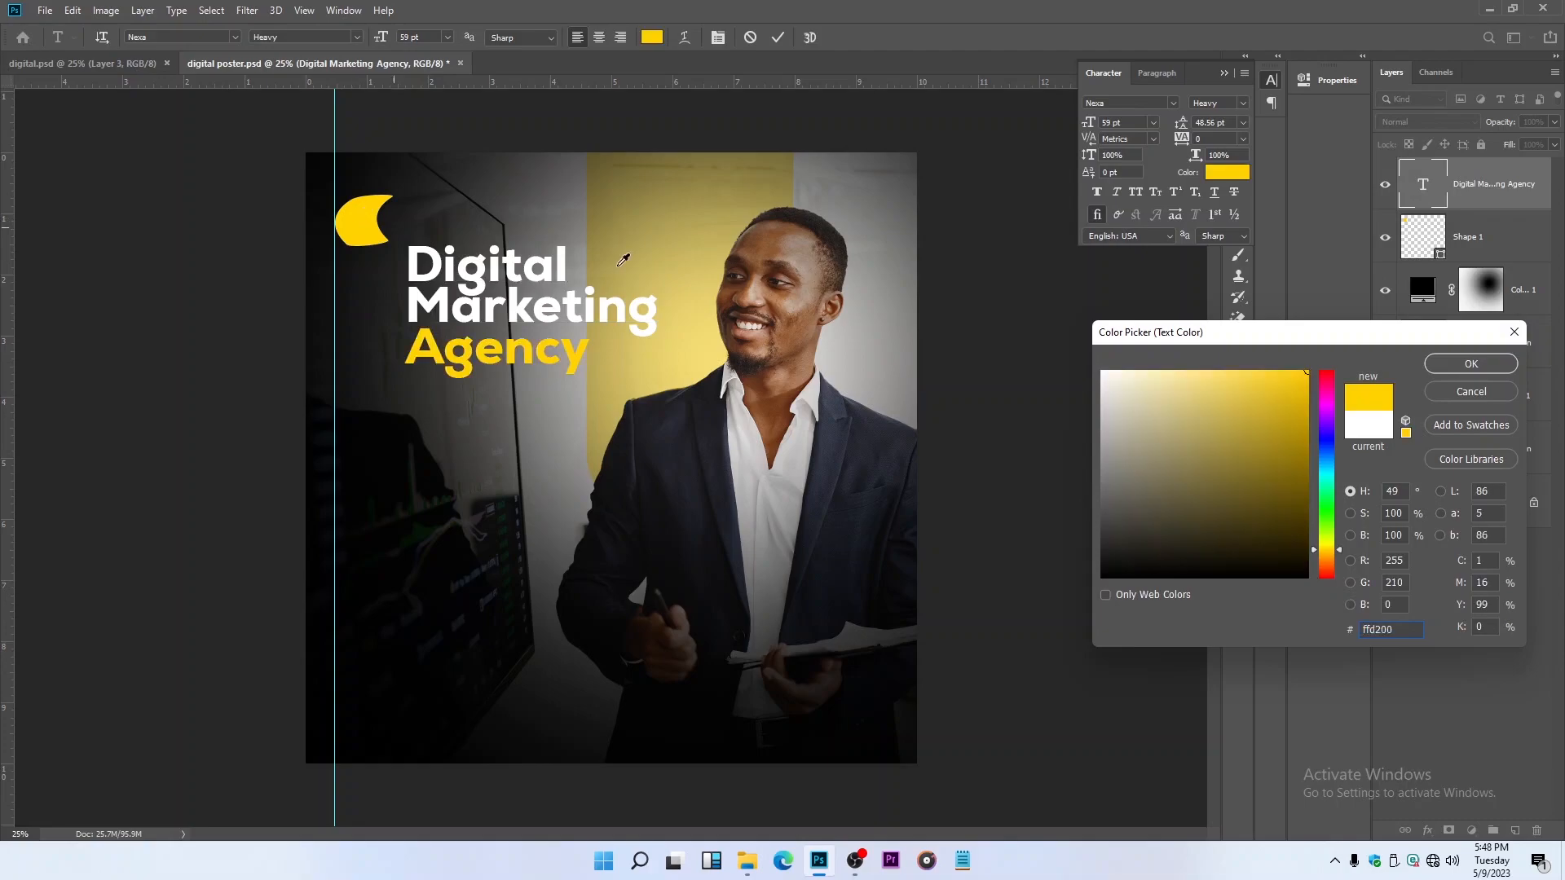
left_click(1471, 364)
left_click(1225, 72)
Step: Move the heading below the crescent shape, align its left edge with the vertical guide, and save the document
left_click(1237, 81)
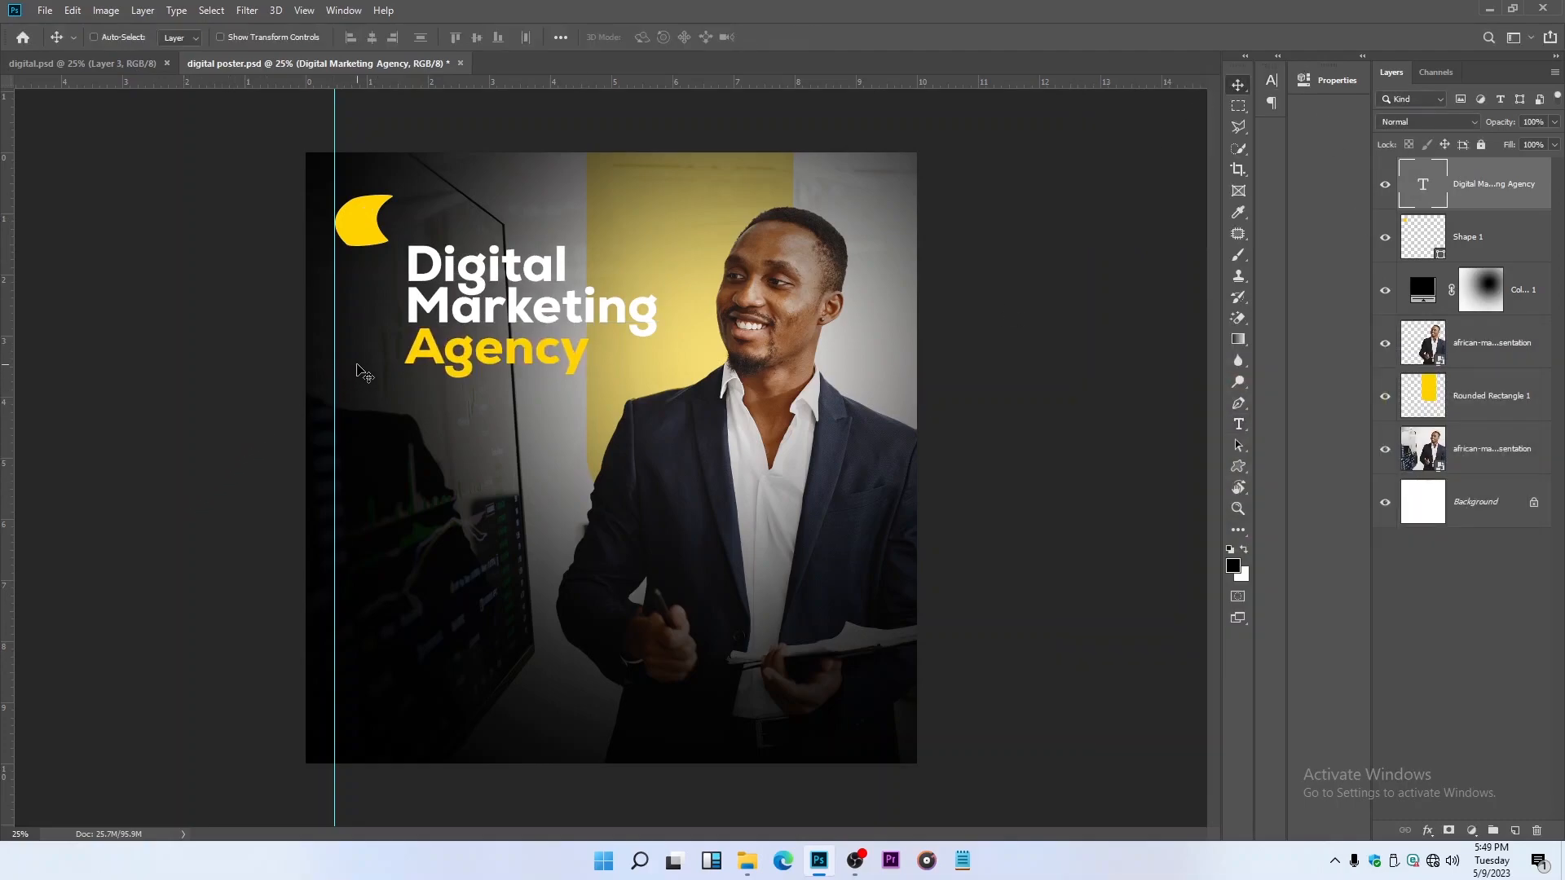
left_click_drag(452, 279, 380, 354)
key("shift+Right")
key("ctrl+s")
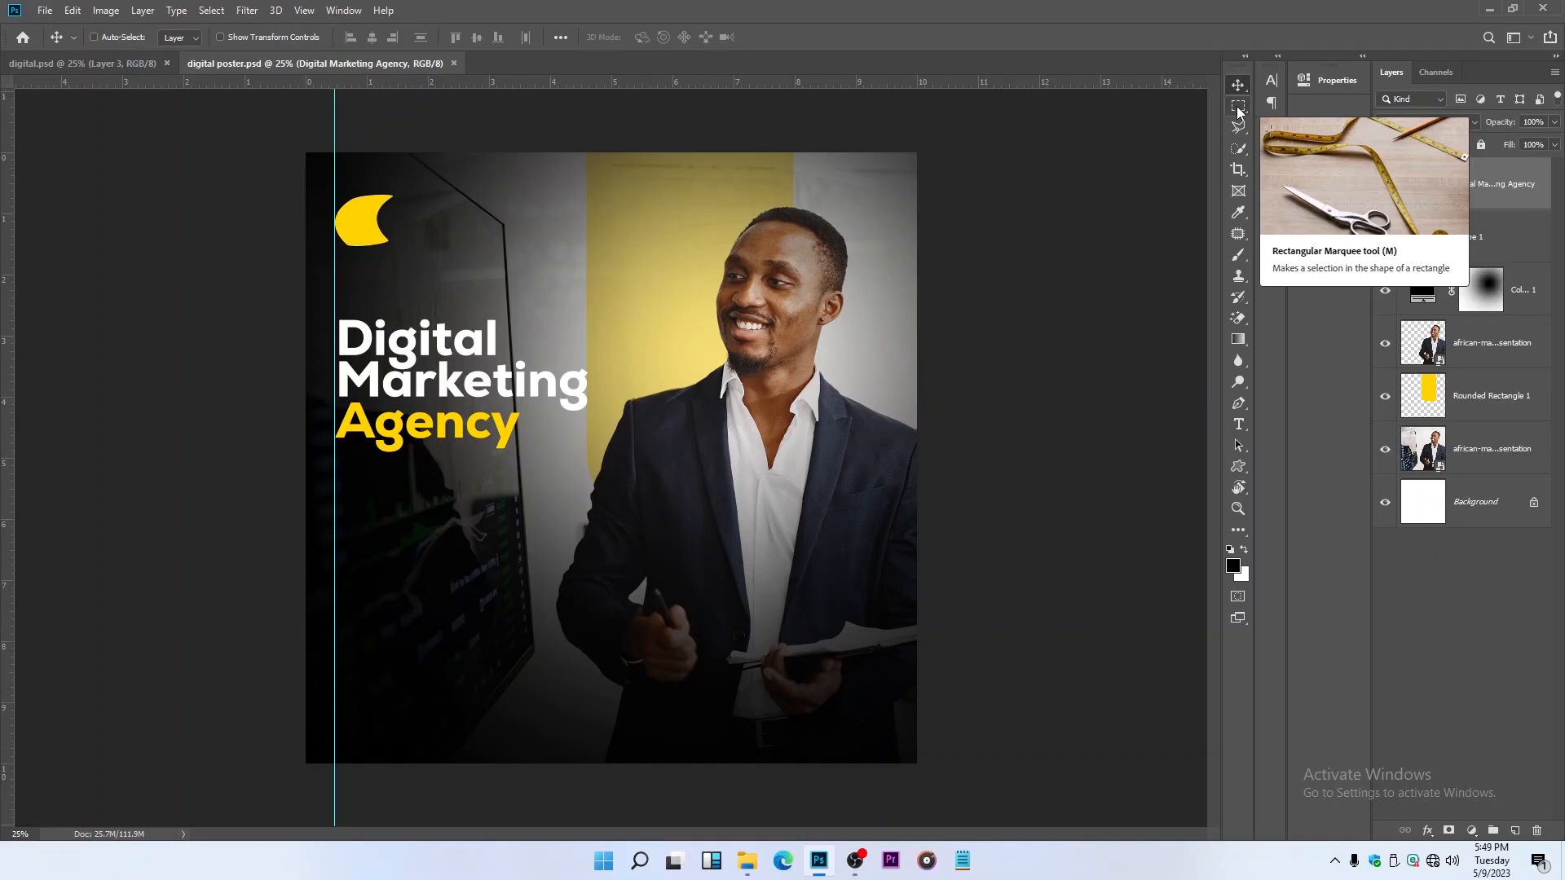
Step: Add a text box containing "lorem" below the heading and enlarge it to about 3.6 in wide
left_click(1238, 424)
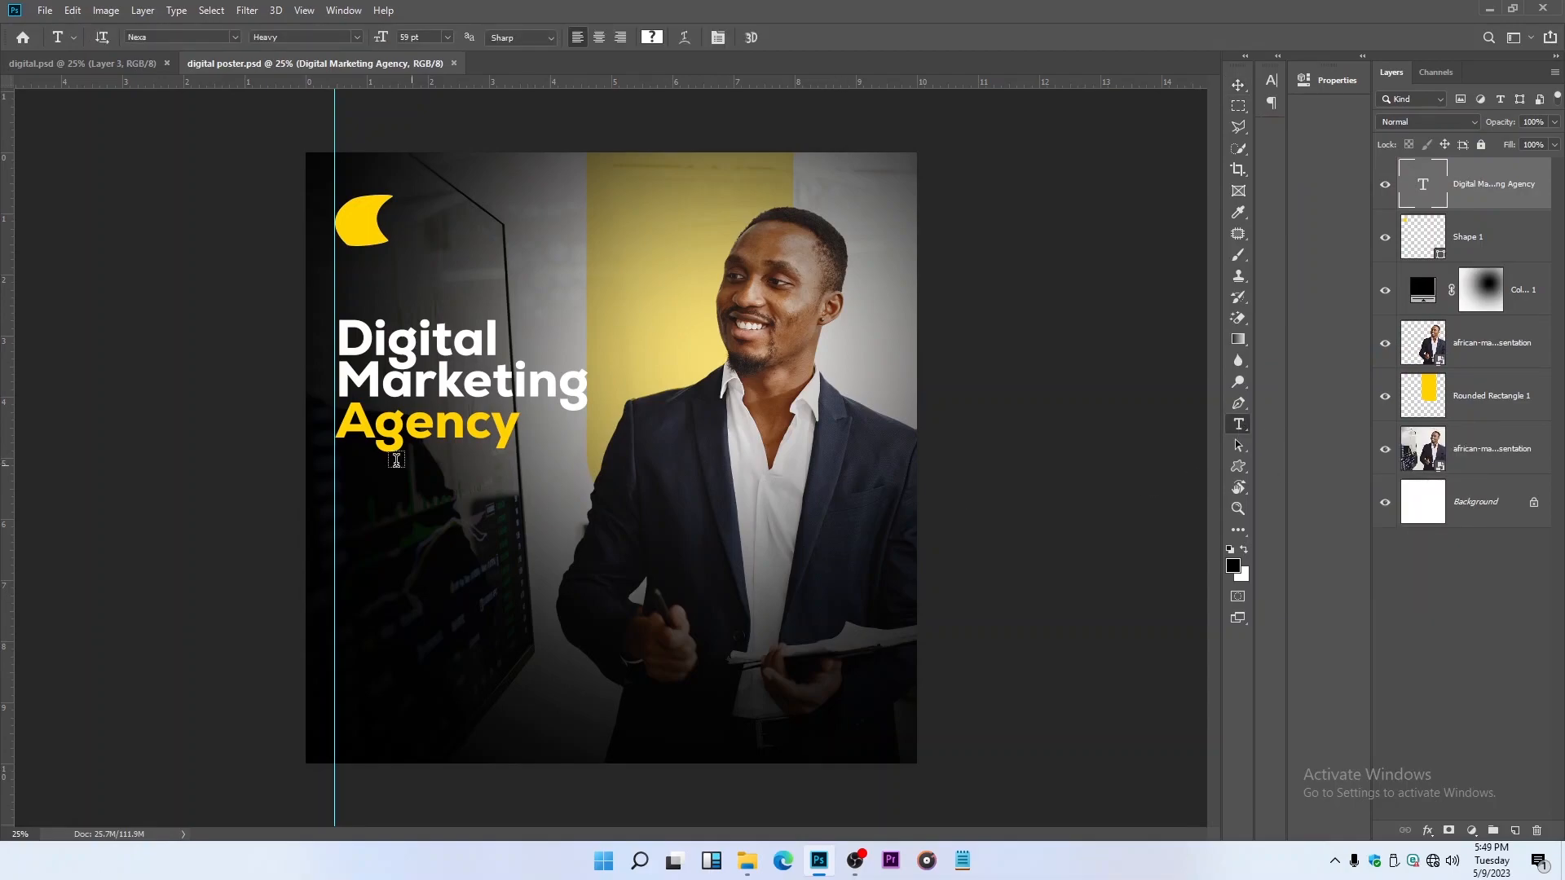
left_click_drag(339, 459, 513, 509)
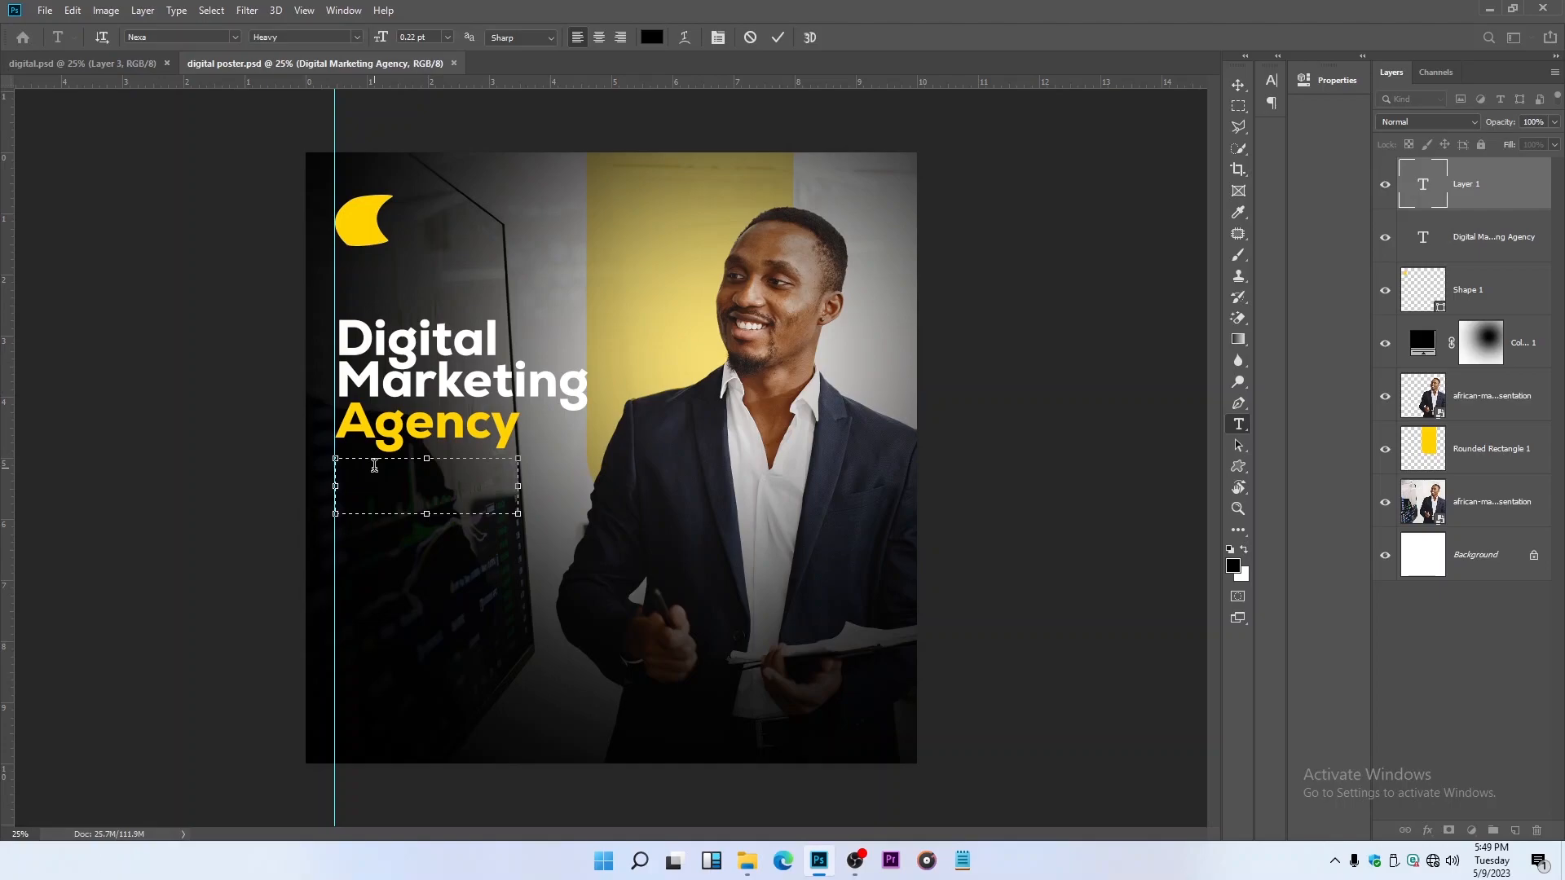
left_click(777, 38)
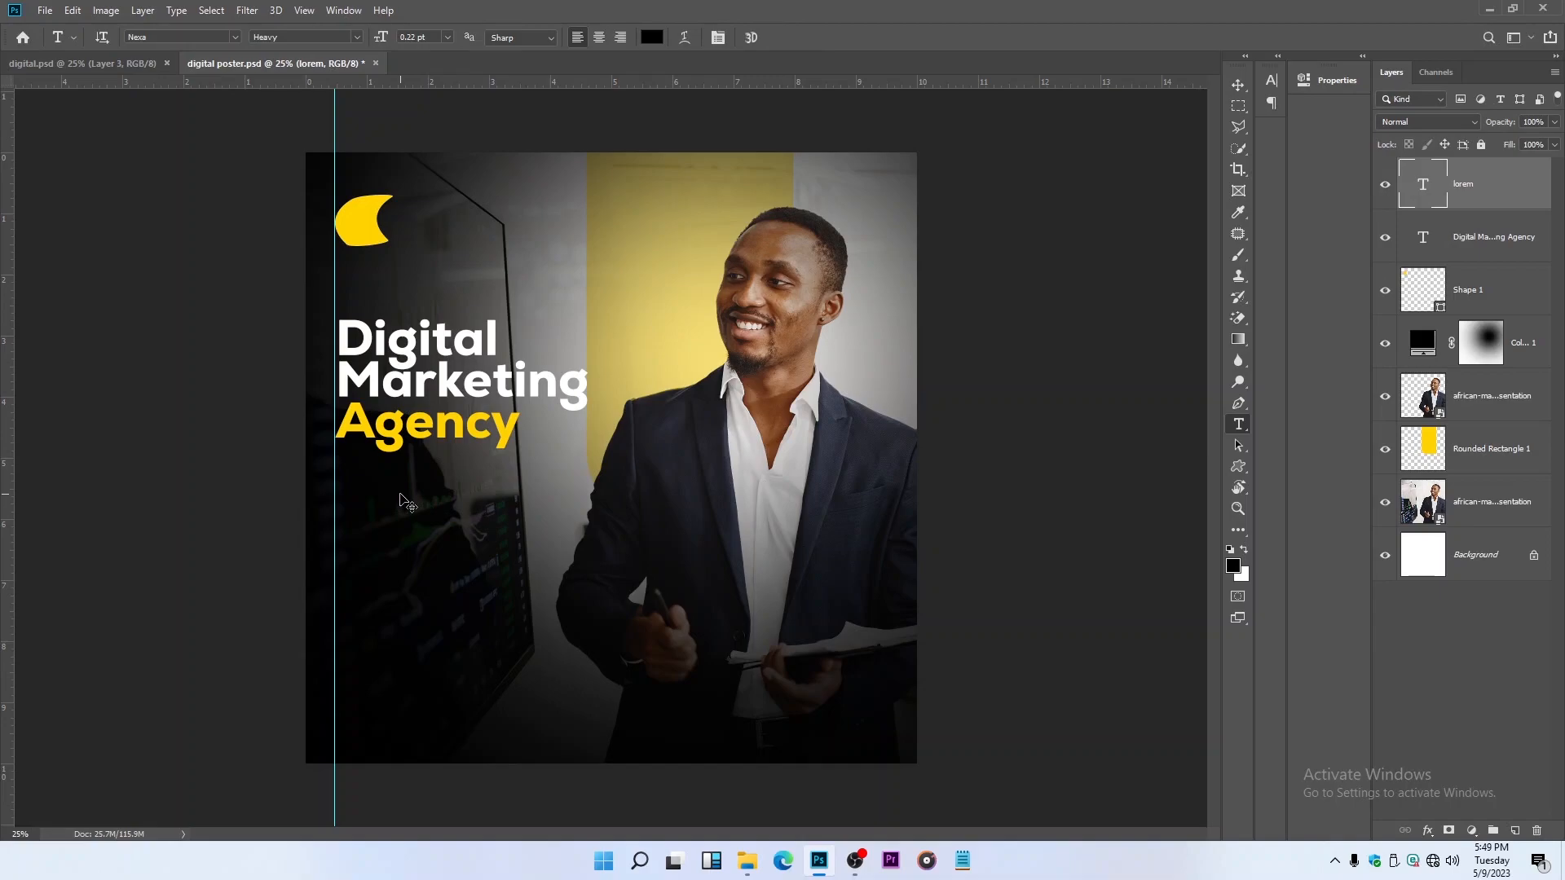
key("ctrl+t")
left_click_drag(520, 454, 559, 445)
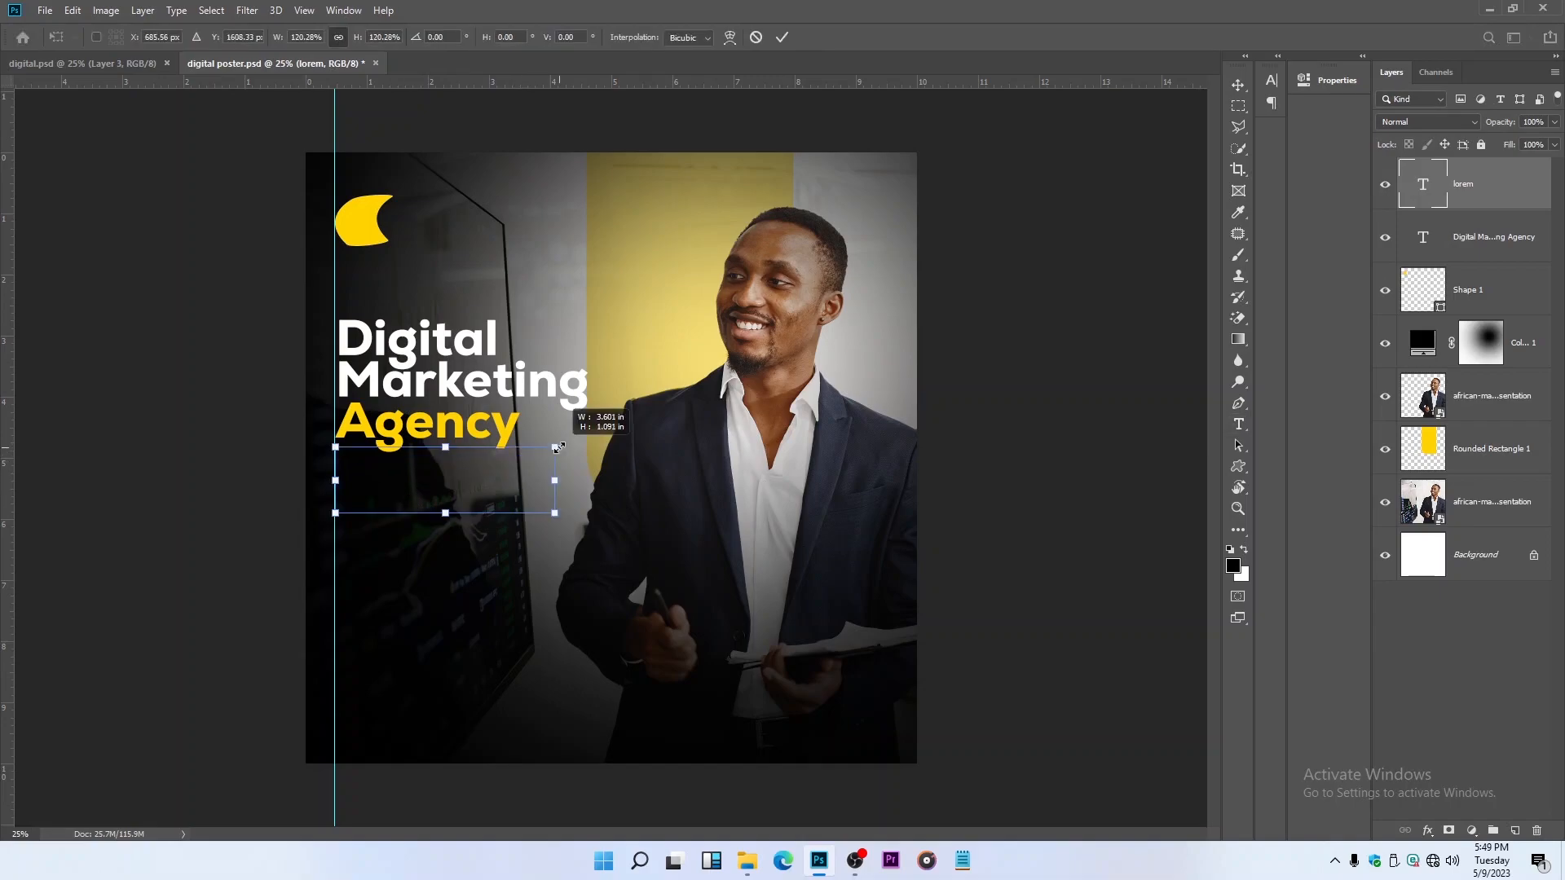
left_click(782, 37)
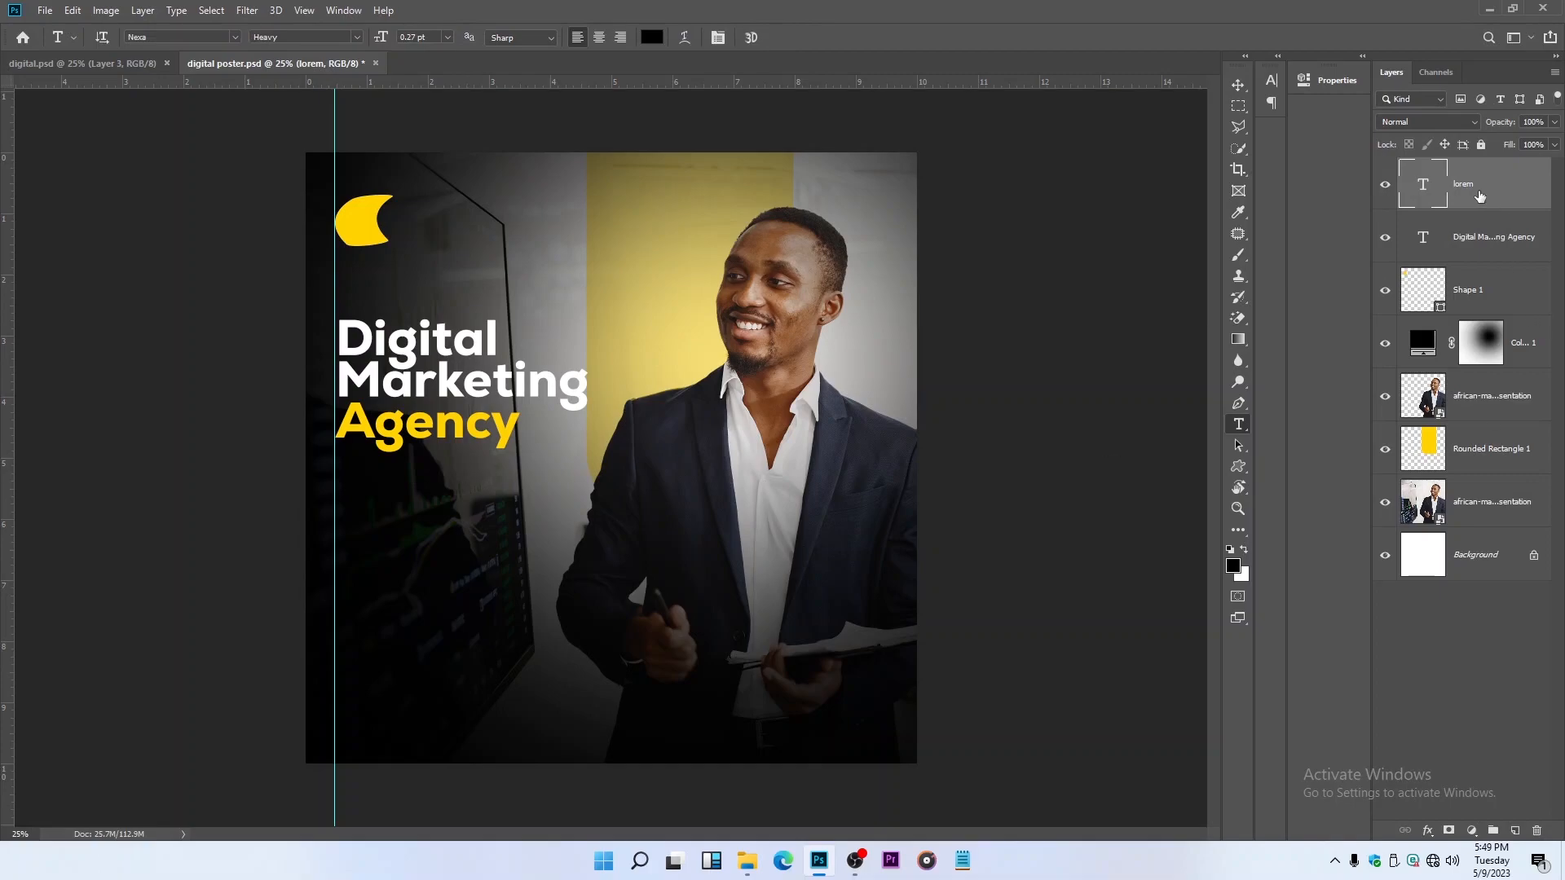
left_click(347, 488)
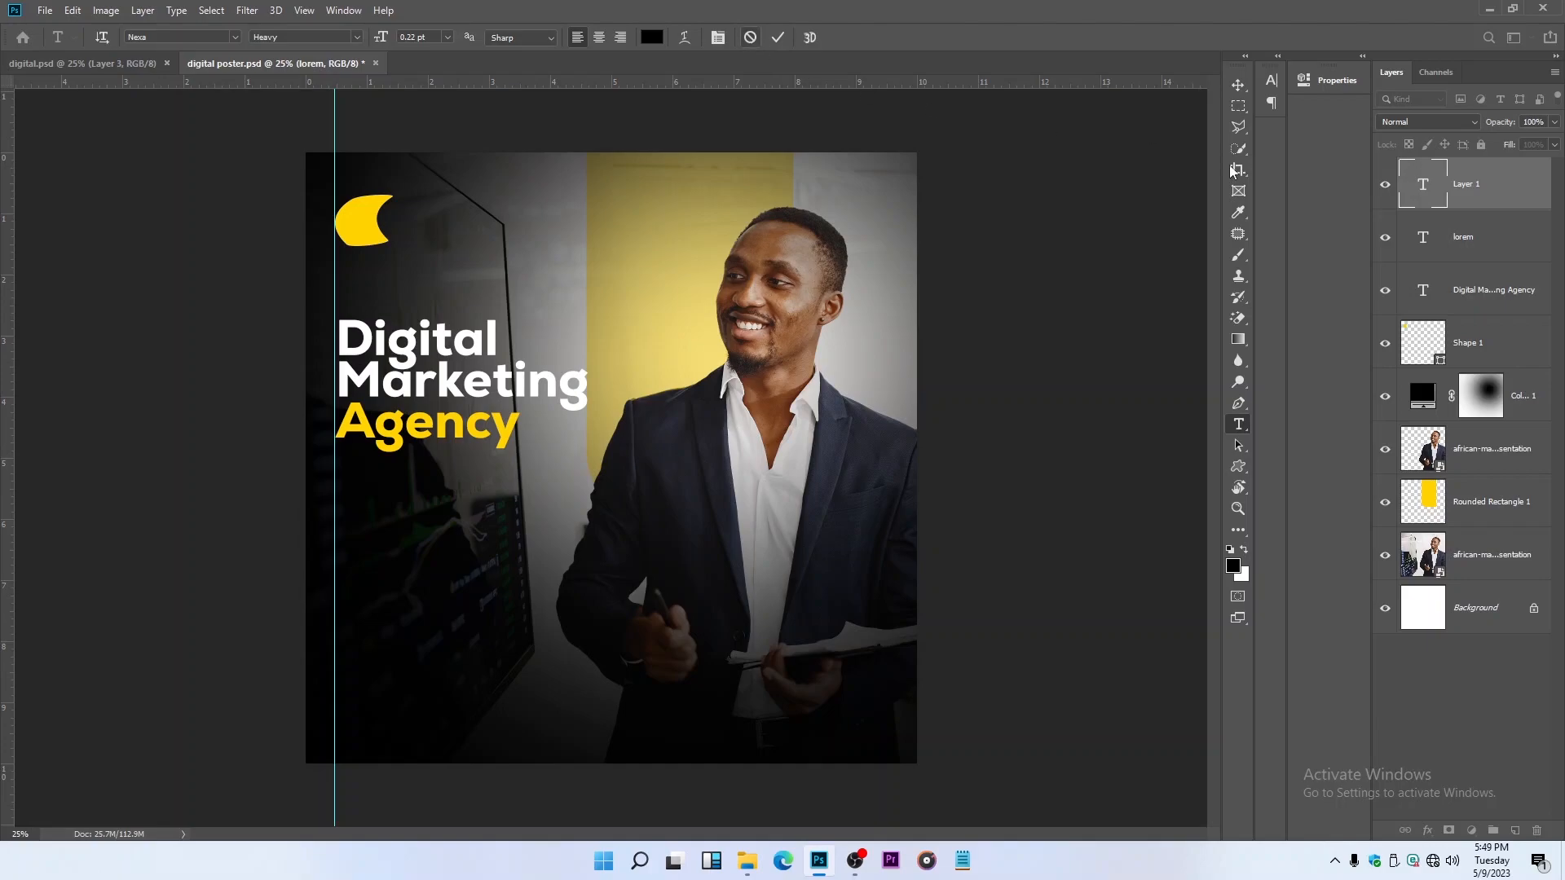
left_click(1538, 219)
scroll(434, 411, "up", 1)
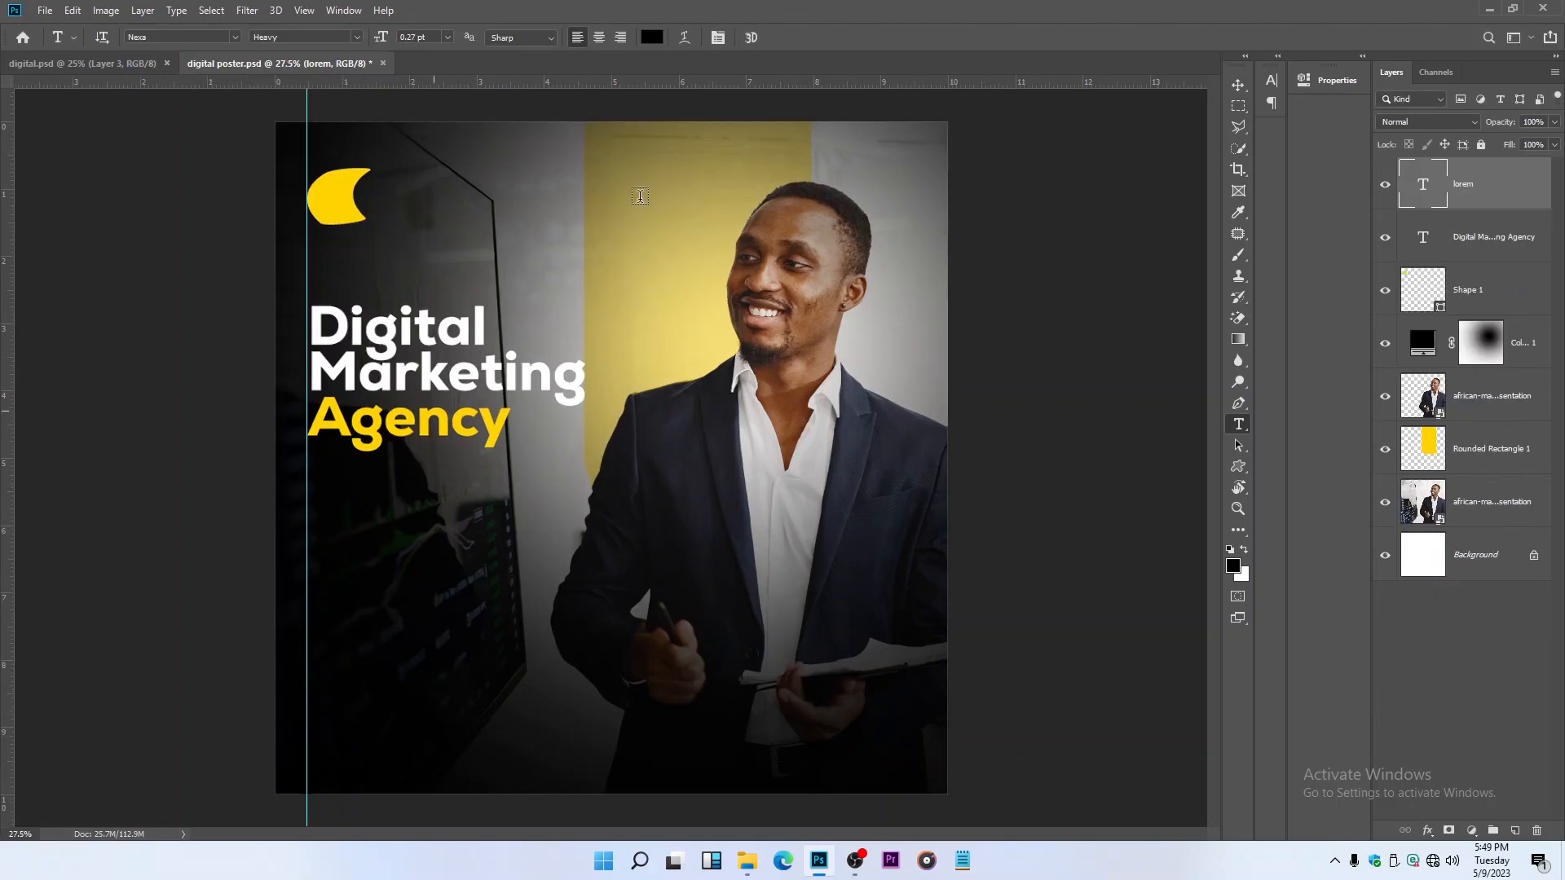
Step: Set the "lorem" text to 86.27 pt, enlarge its text box, and replace its contents with "lorem"
left_click(717, 37)
left_click_drag(1090, 122, 1160, 128)
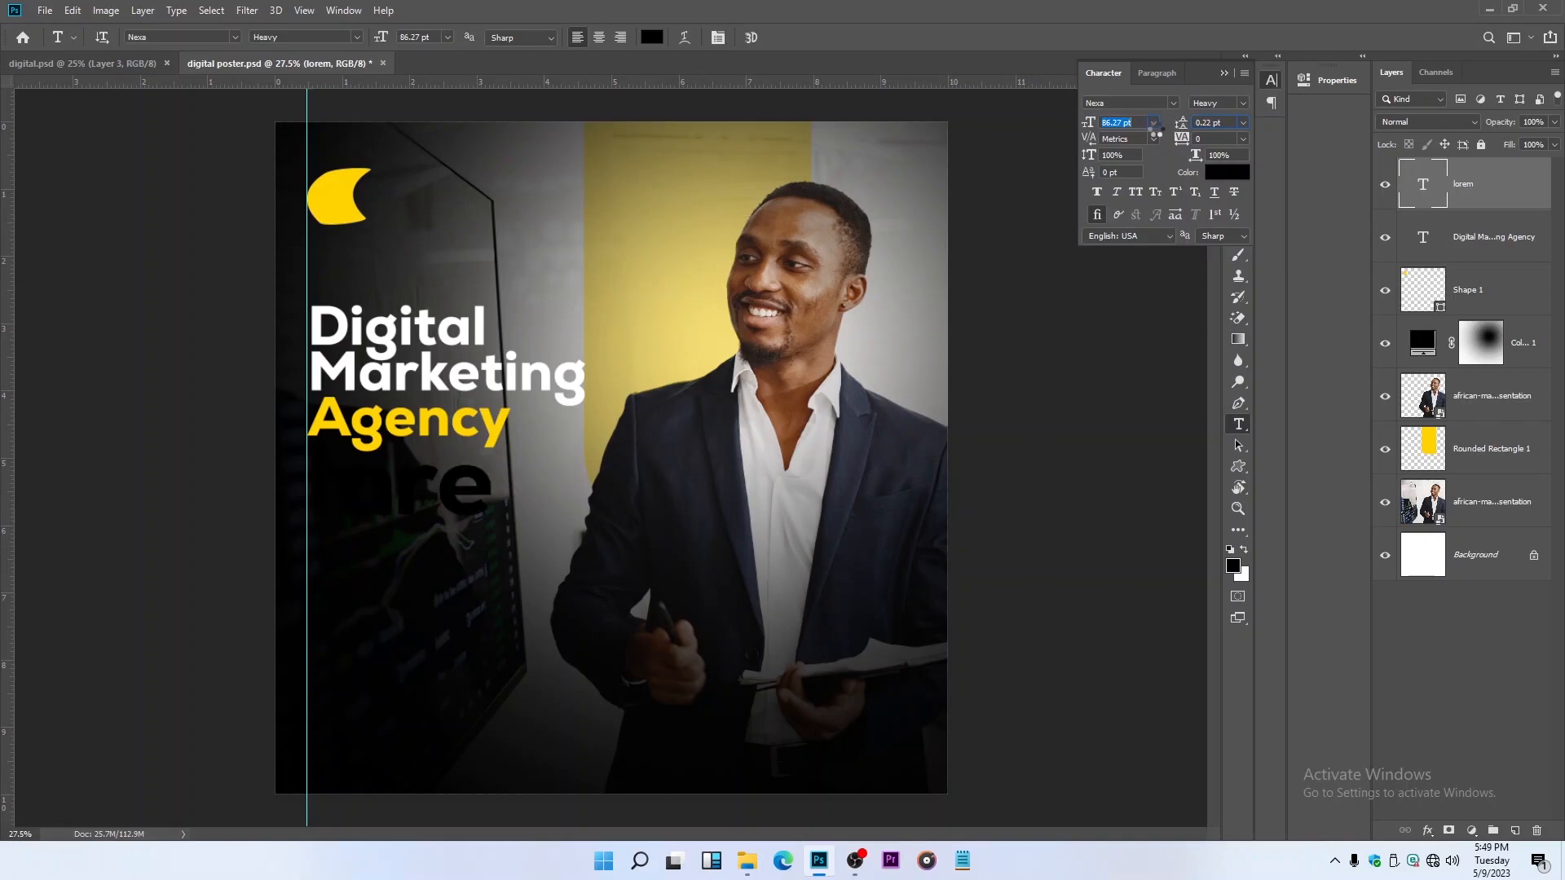
left_click(464, 481)
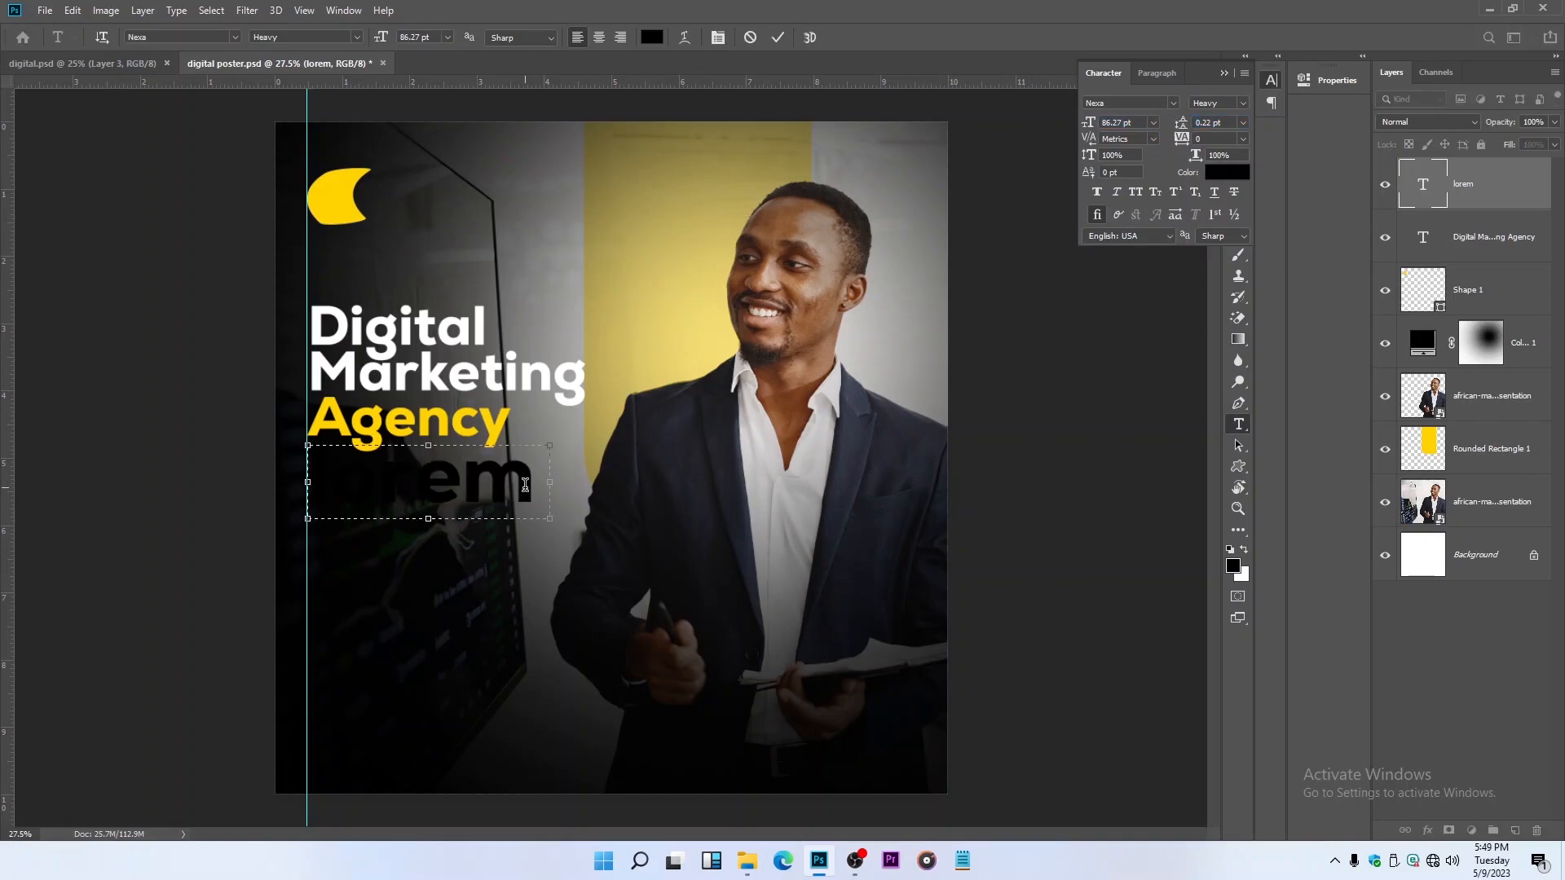
left_click_drag(530, 485, 416, 492)
left_click_drag(544, 521, 657, 613)
left_click_drag(582, 481, 277, 494)
key("BackSpace")
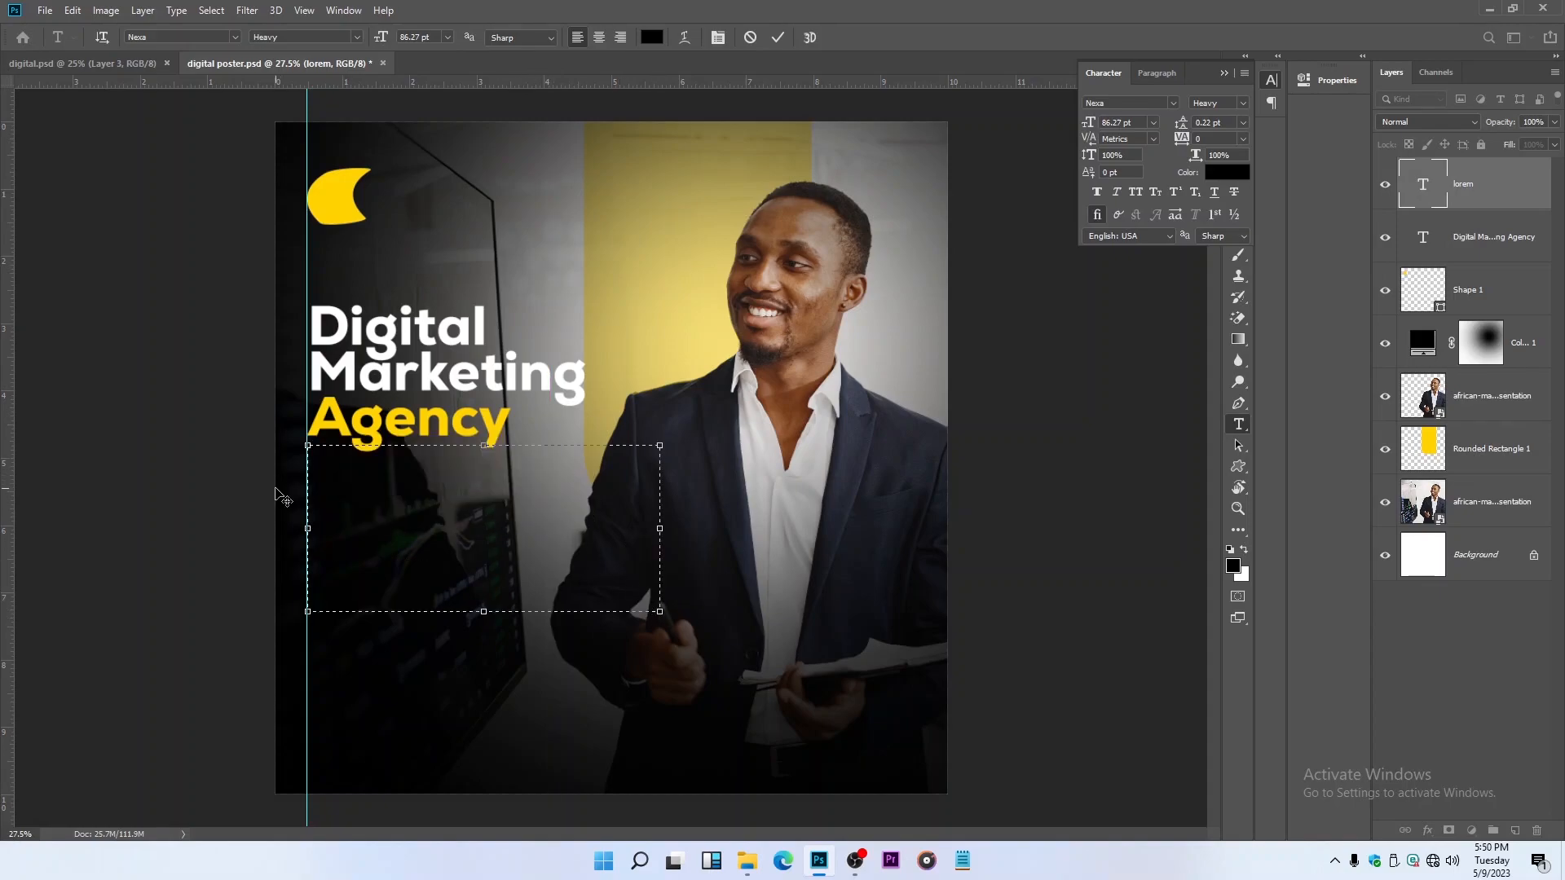
type("lore")
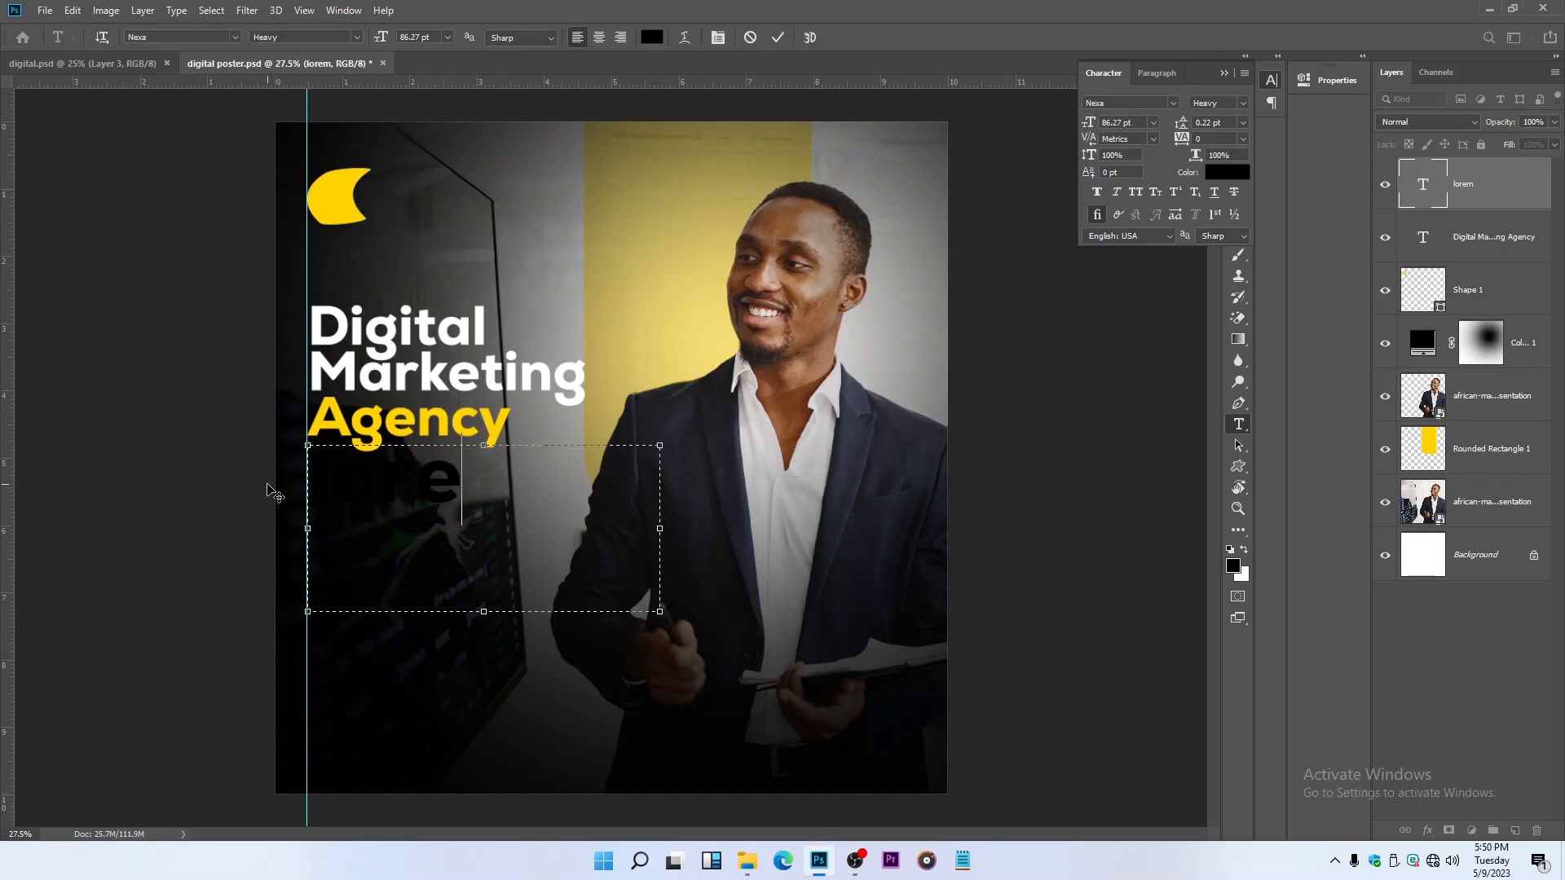
type("m")
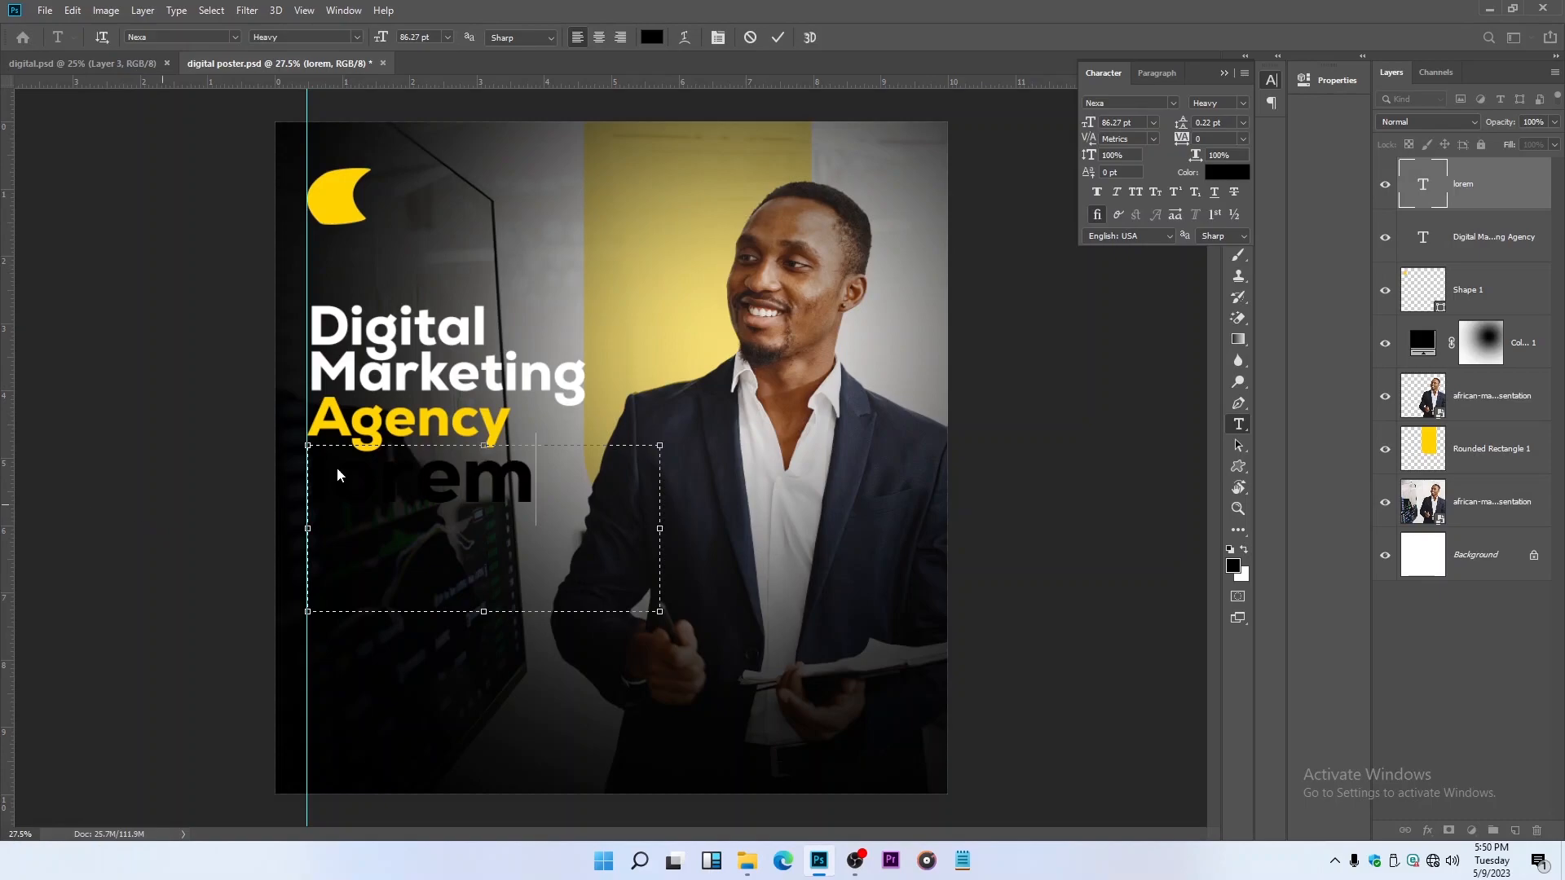
Step: Finish editing the oversized black "lorem" text and delete its layer
left_click(1392, 71)
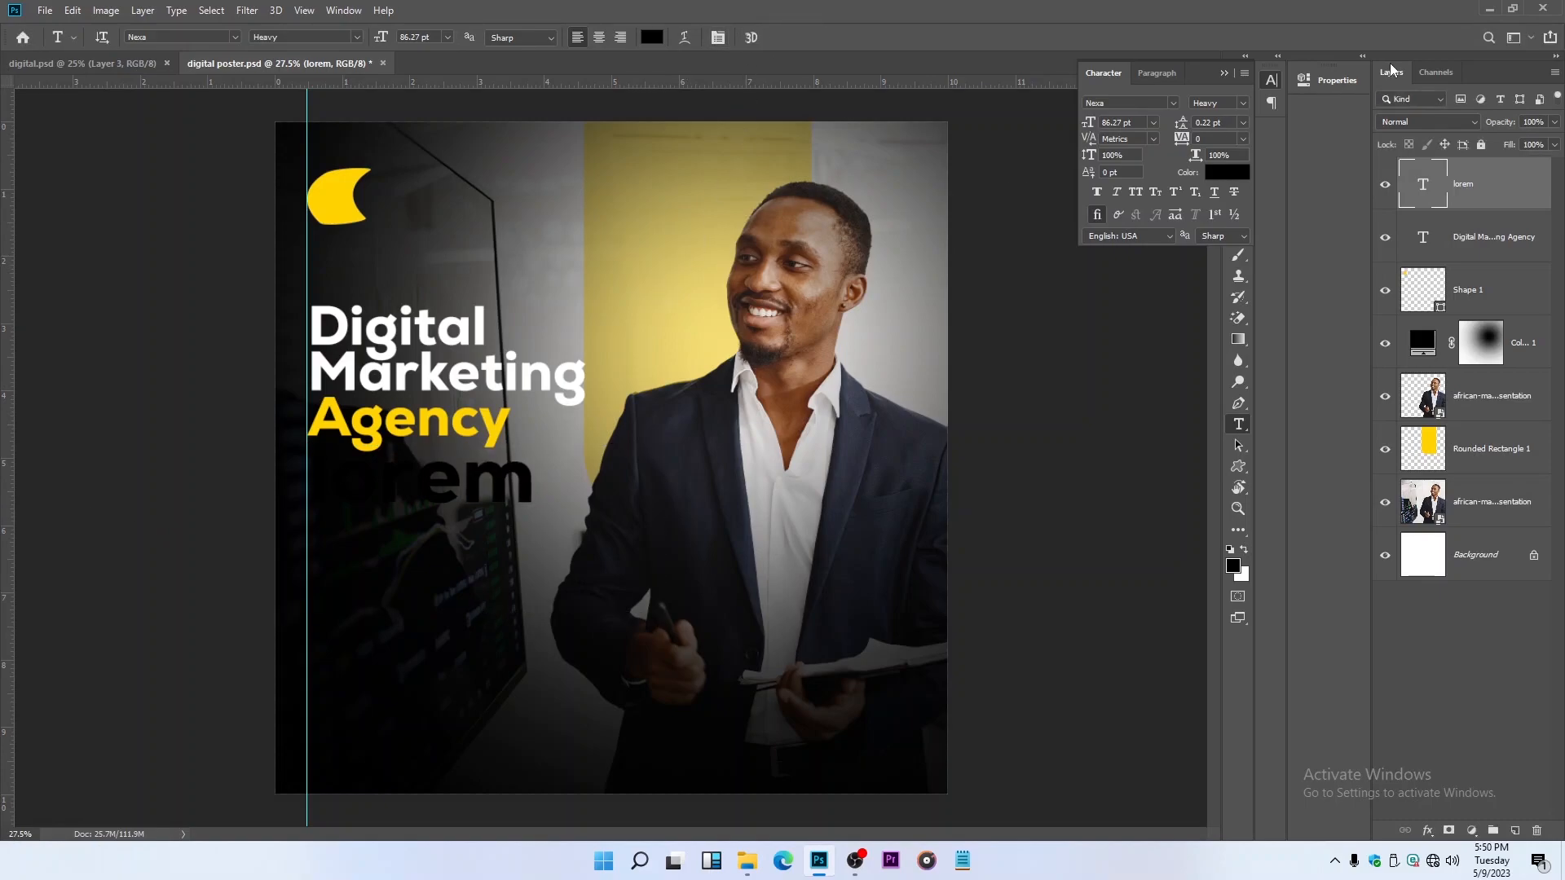
left_click(1231, 73)
key("v")
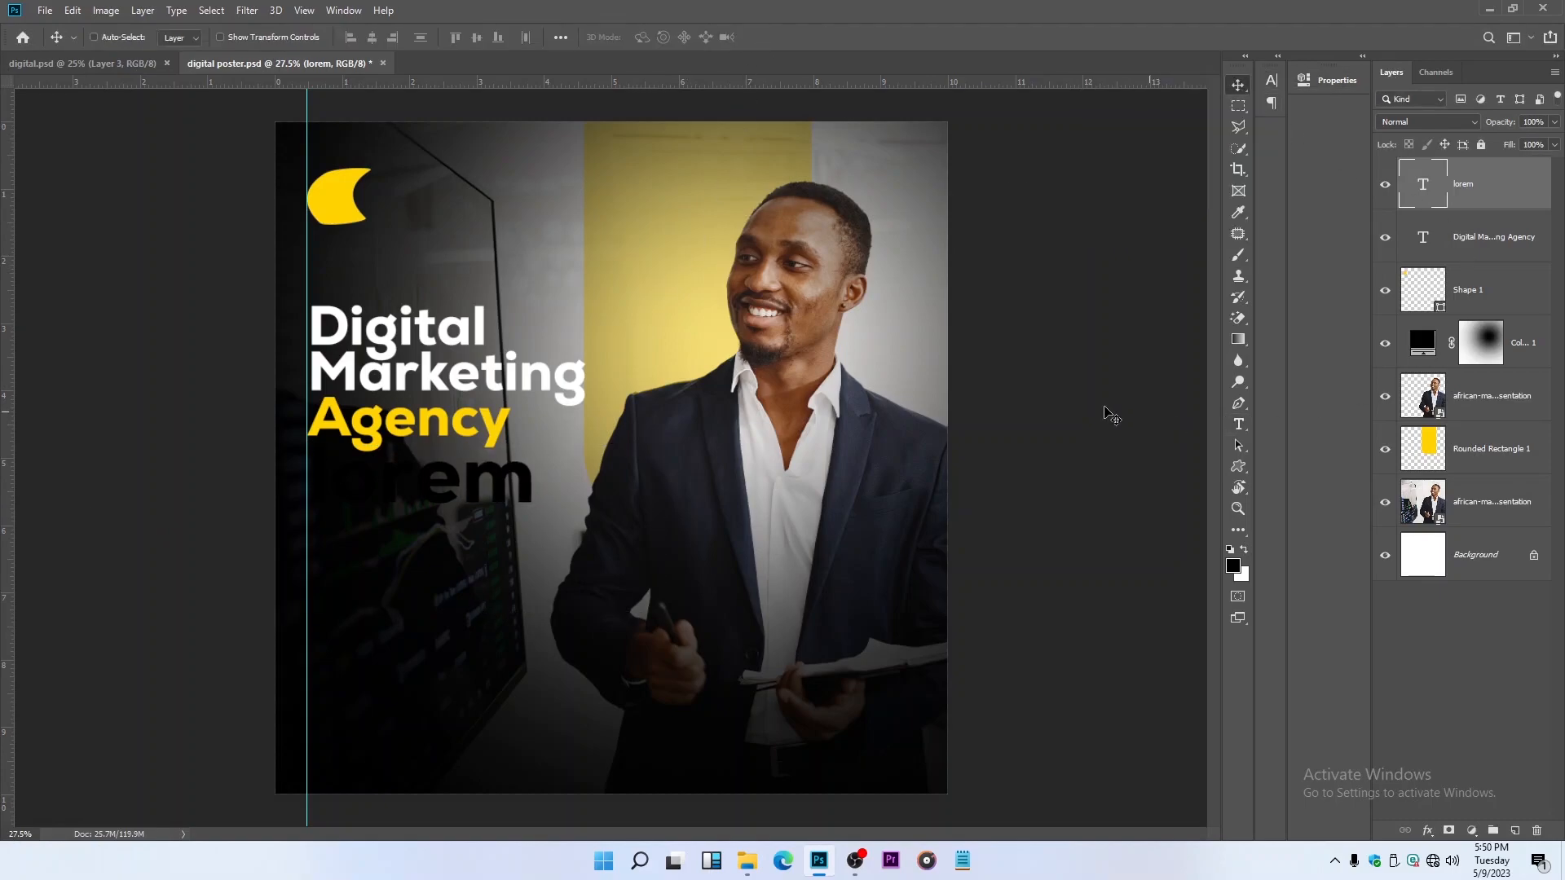
key("Delete")
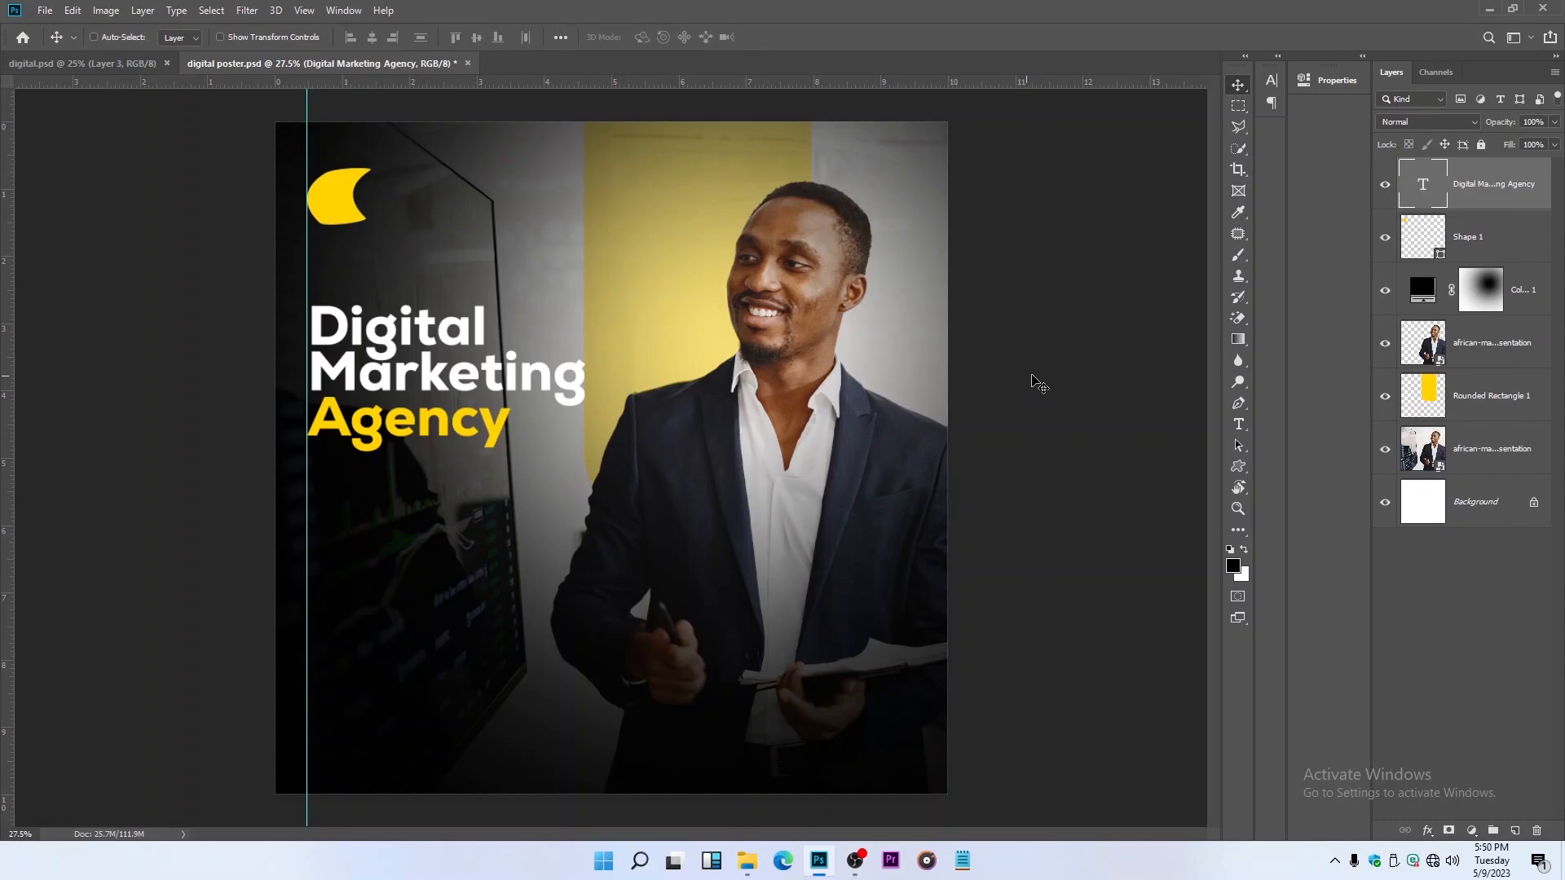
Step: Draw a new text box containing "lorem" below the heading, set at 23.22 pt in white
left_click(1238, 424)
left_click_drag(326, 476, 521, 542)
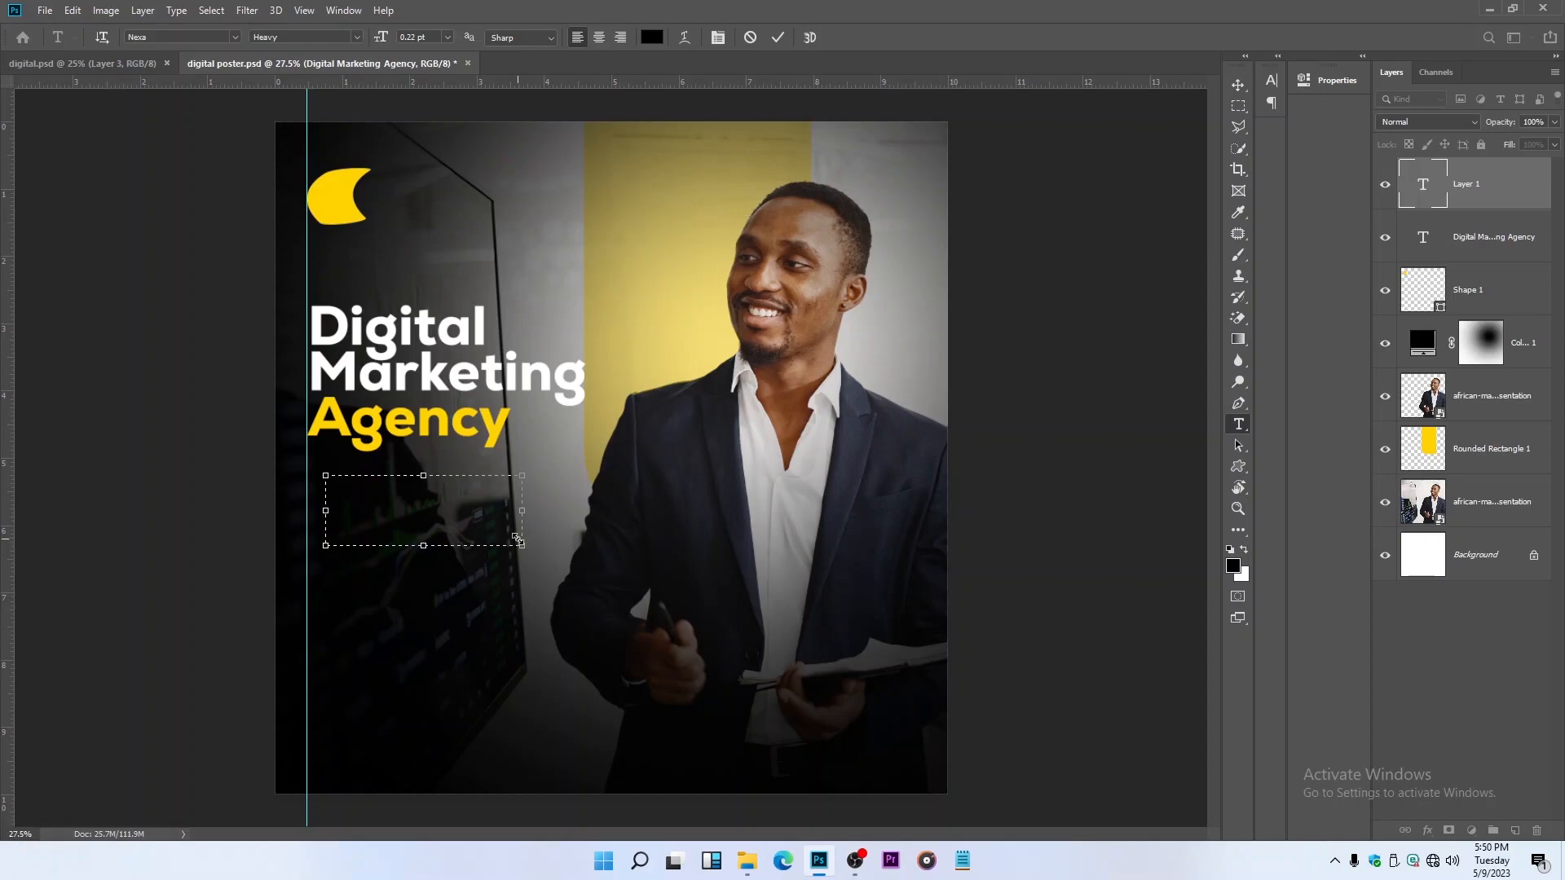
left_click(778, 38)
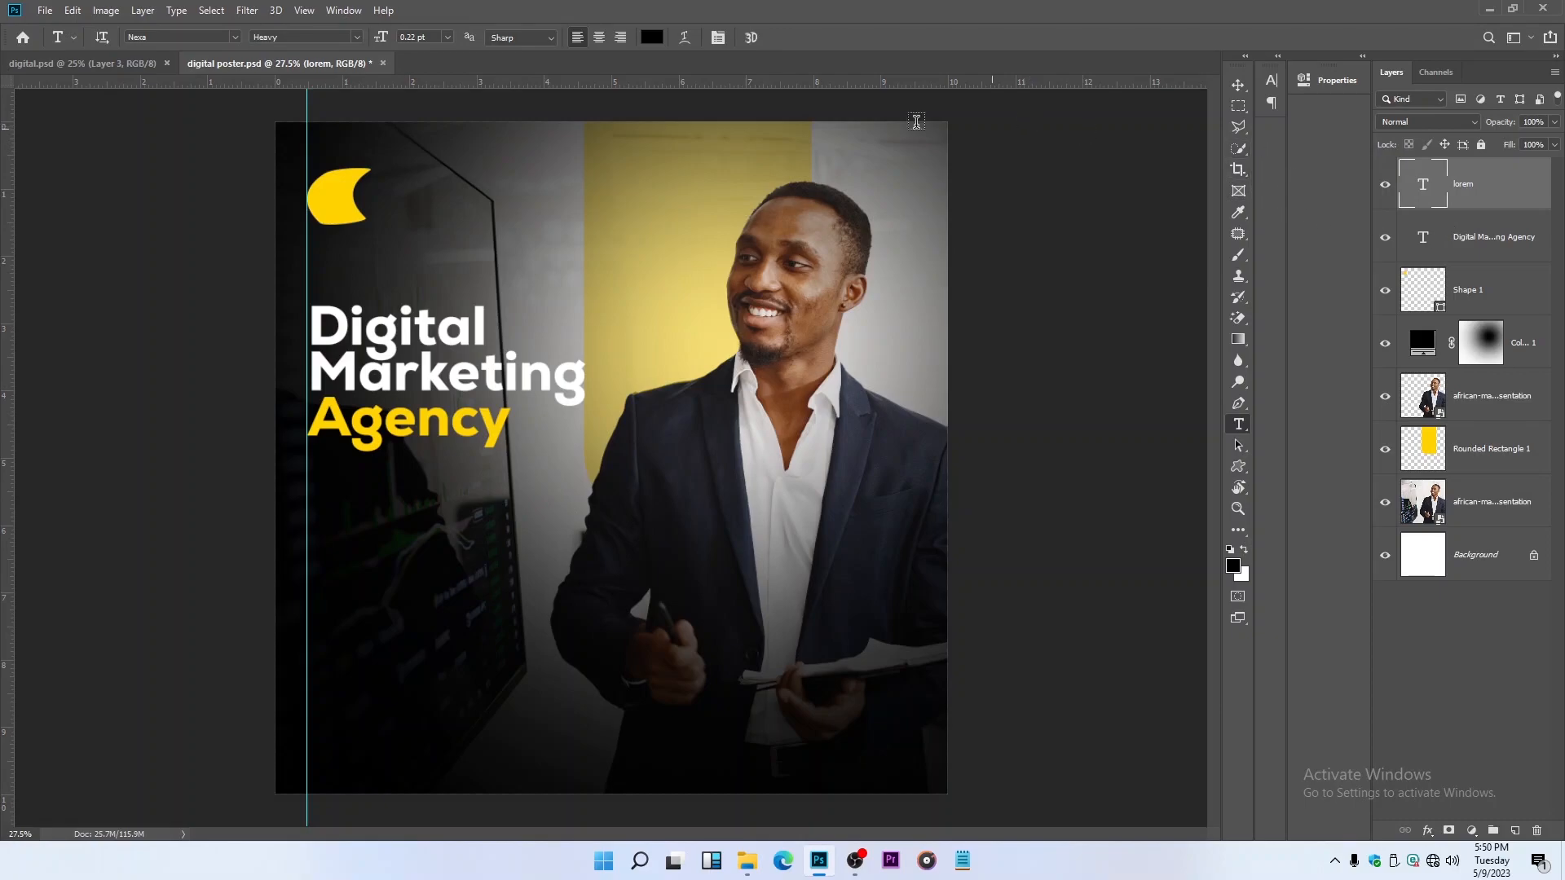
left_click(717, 37)
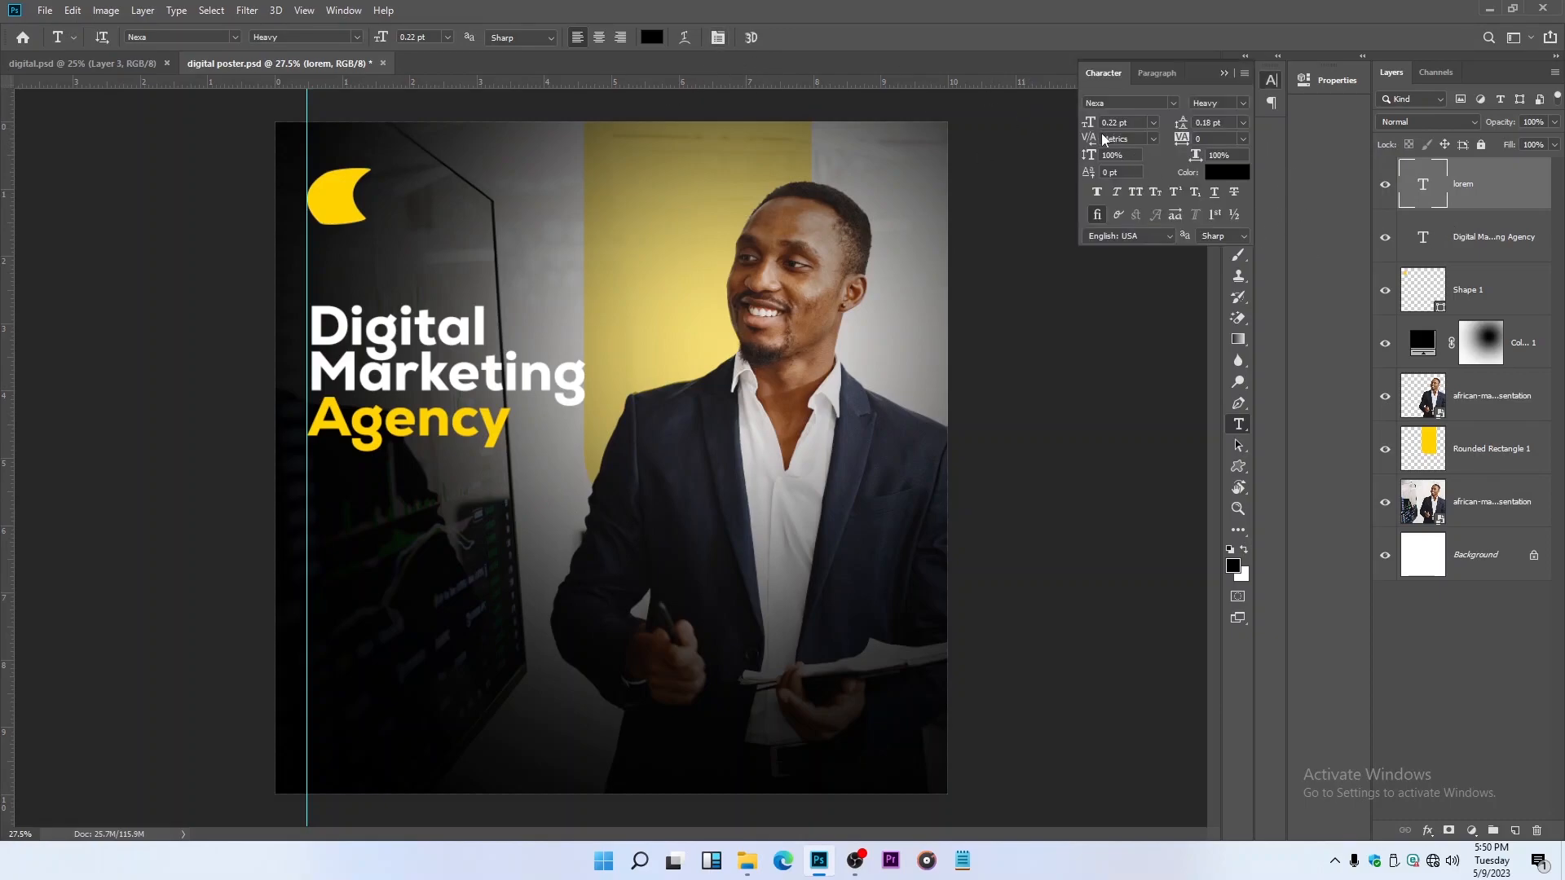
mouse_move(1127, 126)
left_mouse_down()
mouse_move(1224, 136)
mouse_move(1101, 142)
mouse_move(1117, 144)
left_mouse_up()
left_click(652, 38)
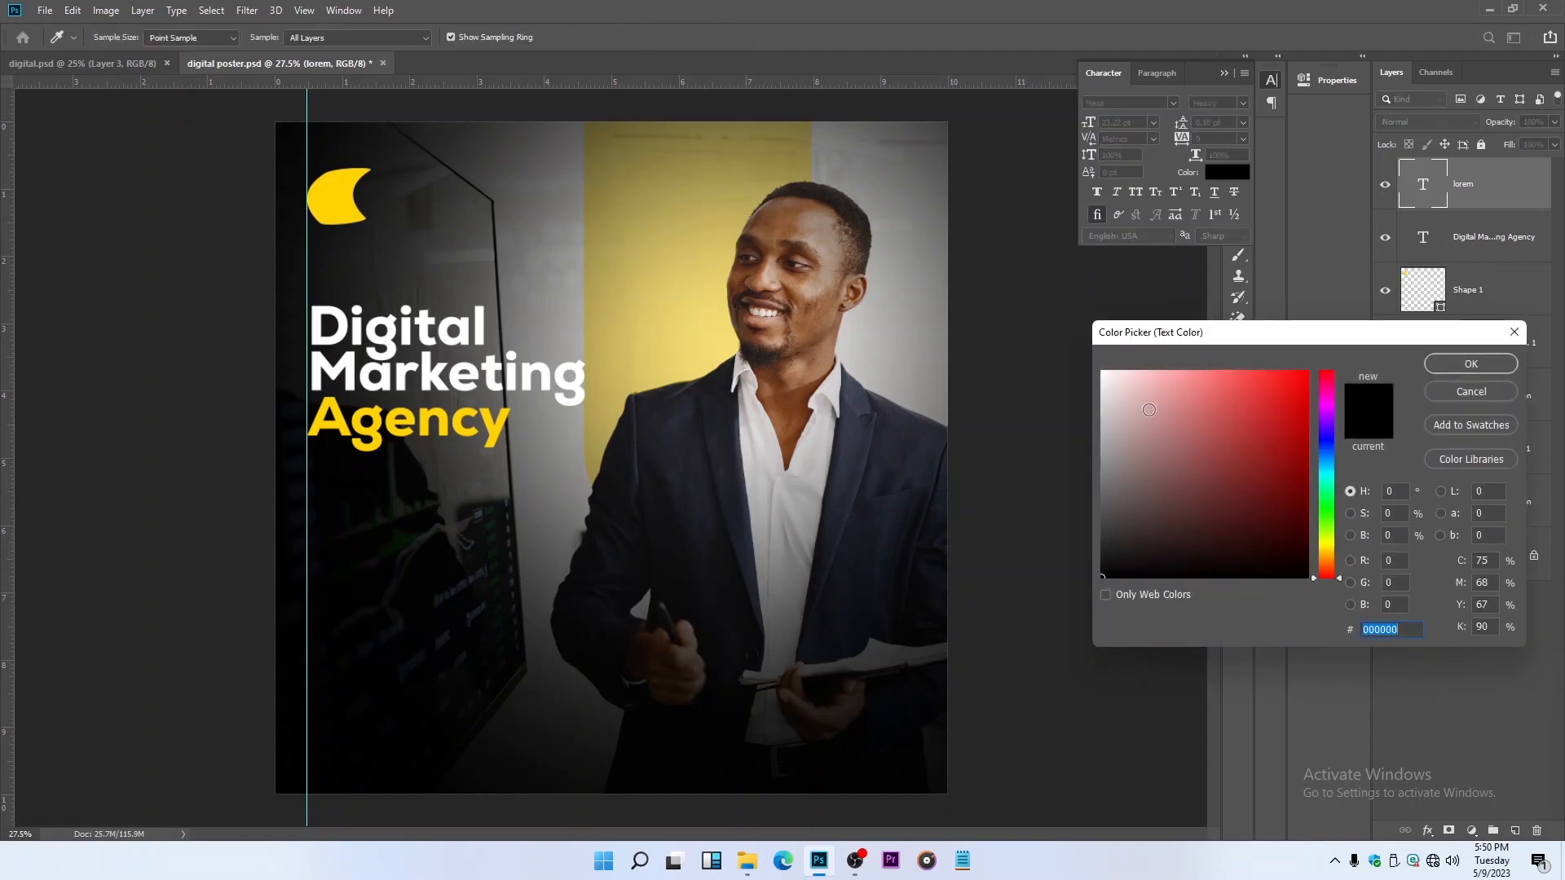
left_click(1497, 365)
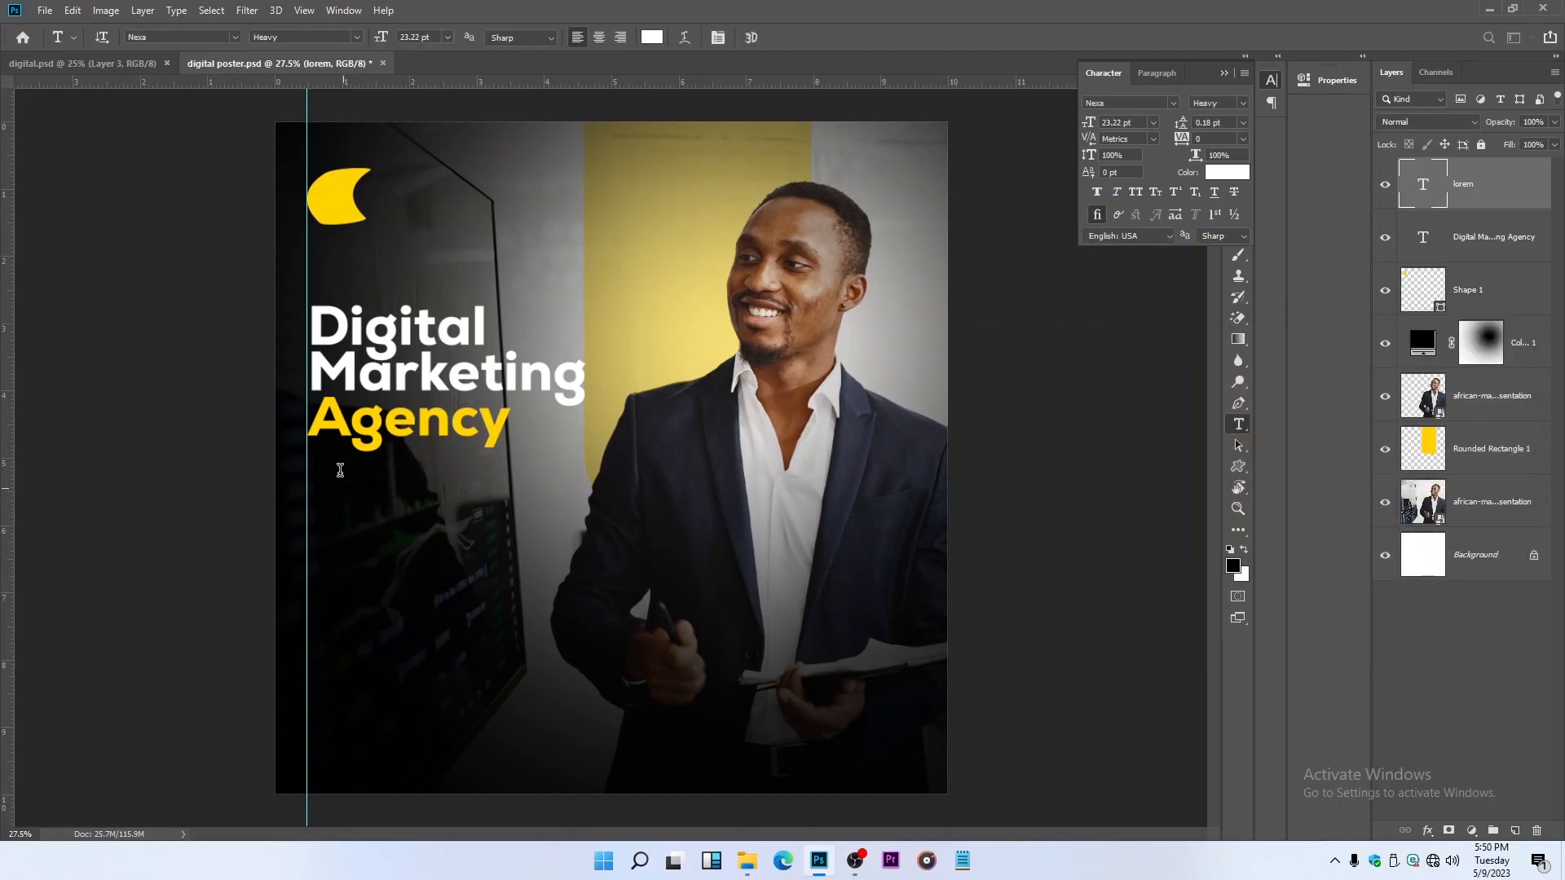
left_click(473, 487)
left_click(779, 37)
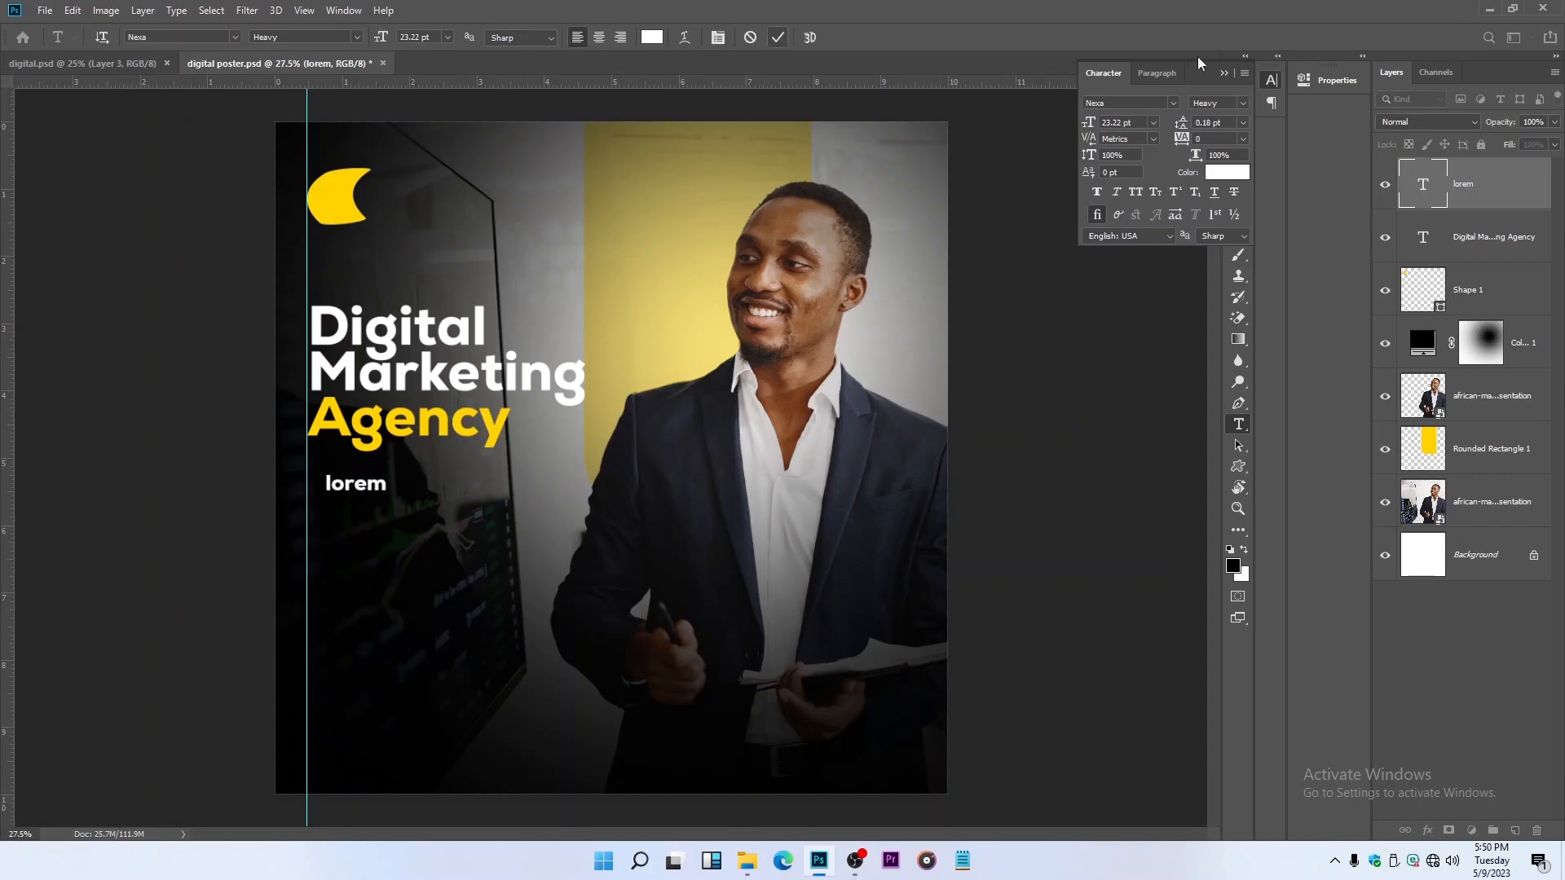
Step: Discard the extra Lorem Ipsum text layer and delete the white "lorem" text
left_click(434, 477)
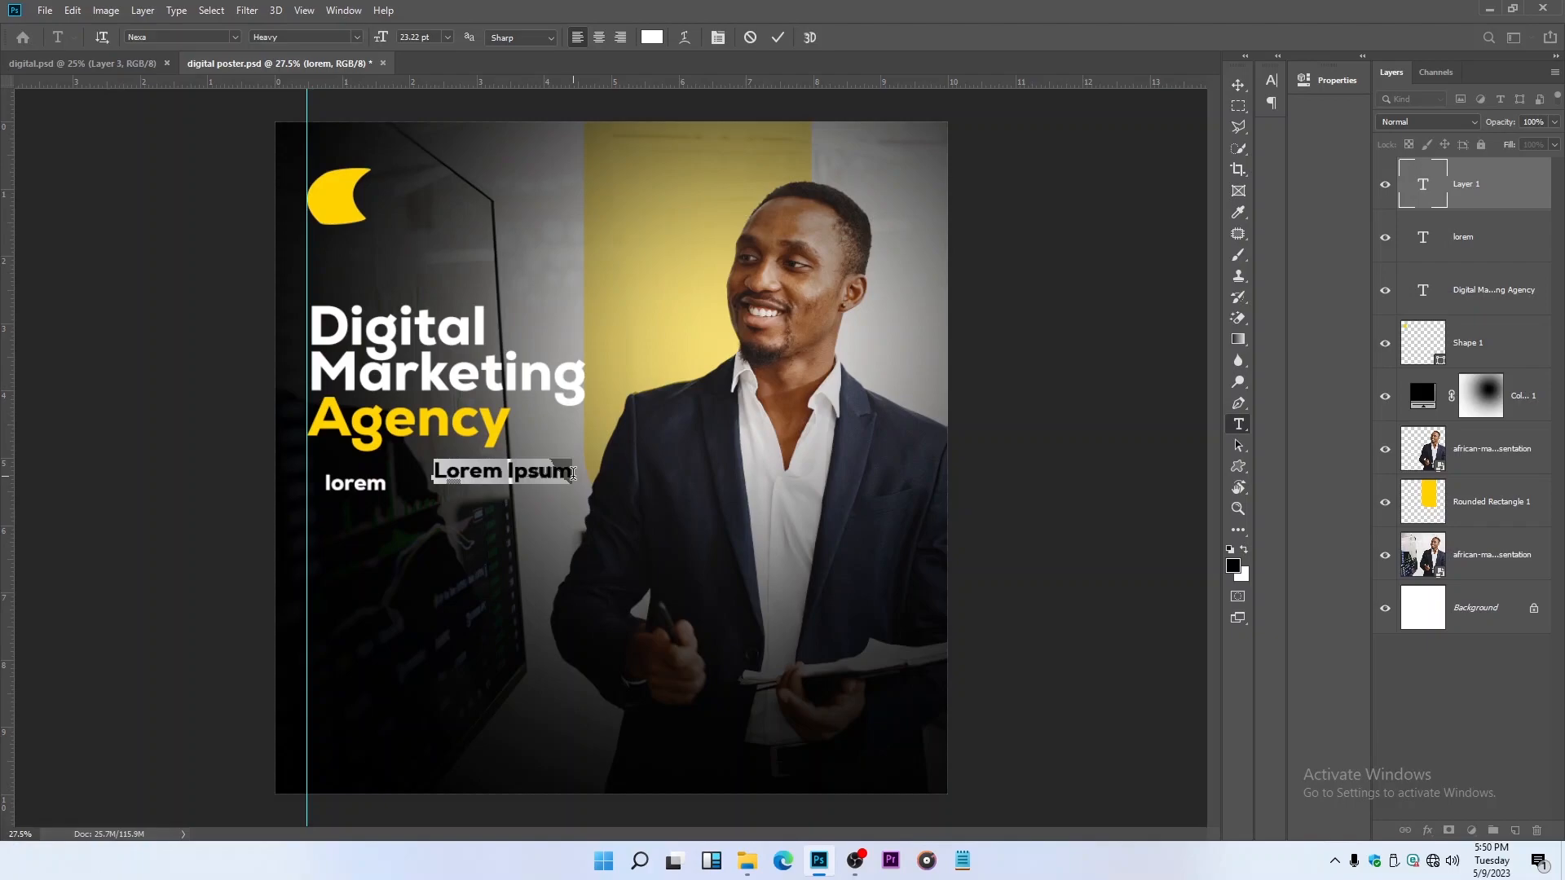
key("BackSpace")
left_click(750, 38)
key("v")
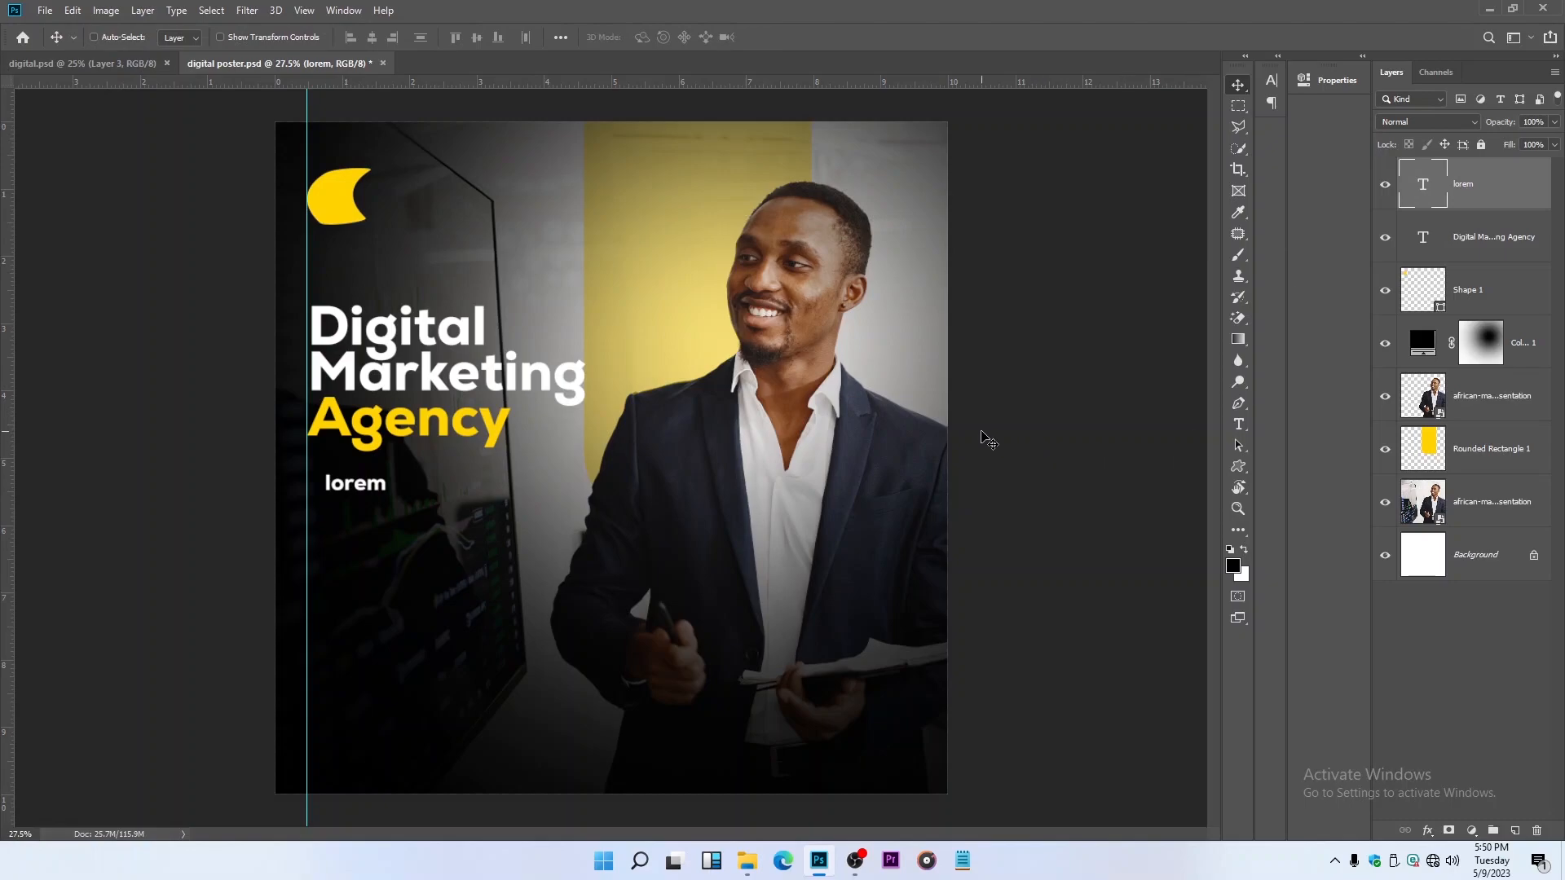
key("Delete")
scroll(402, 500, "up", 1)
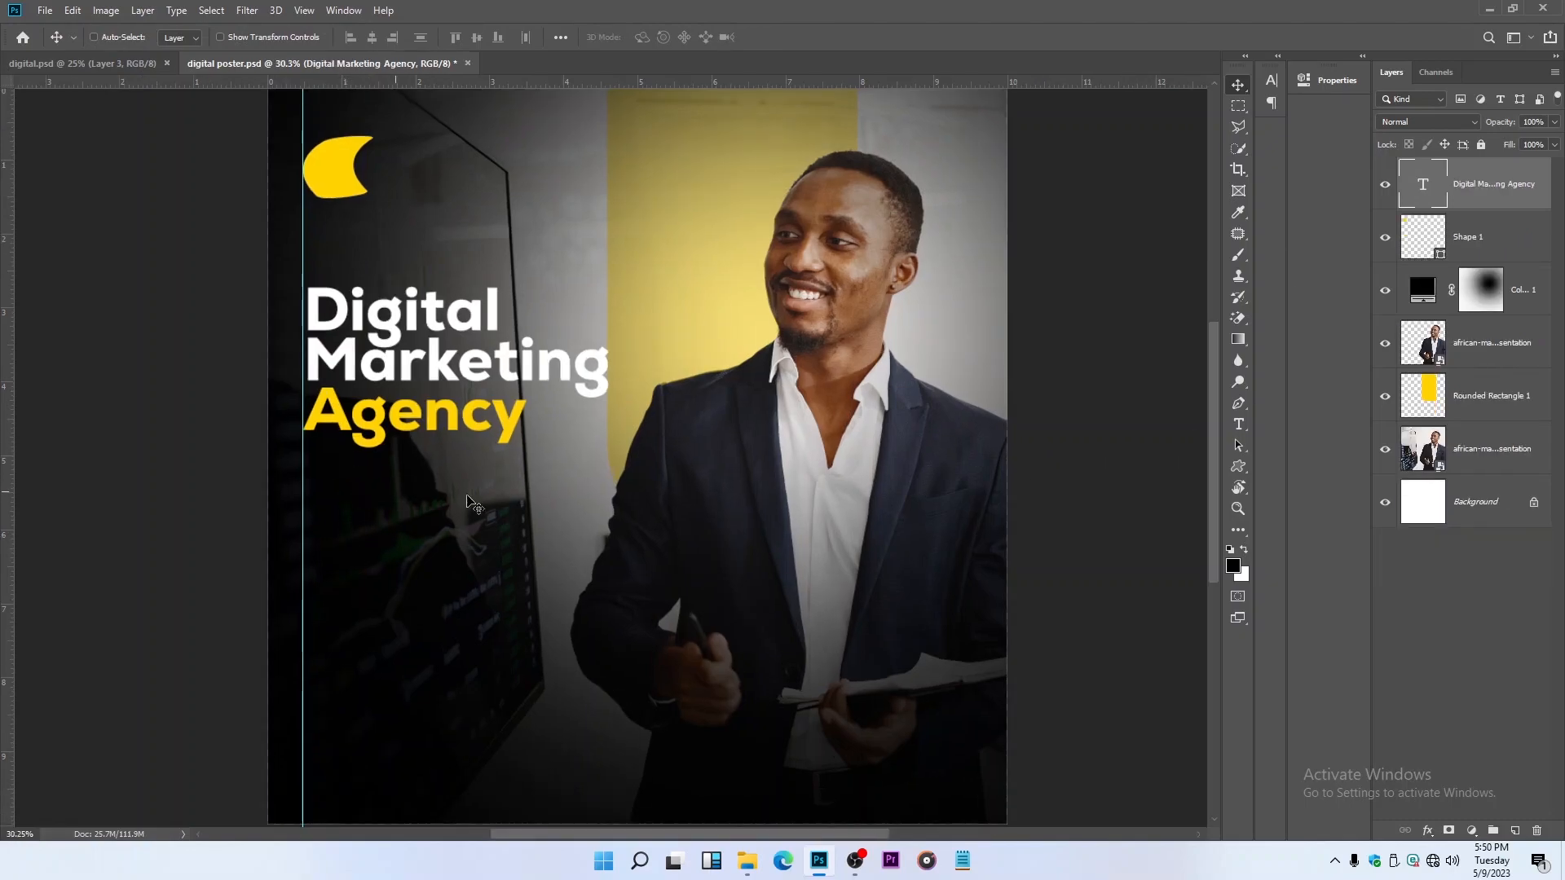
key("t")
scroll(378, 506, "down", 1)
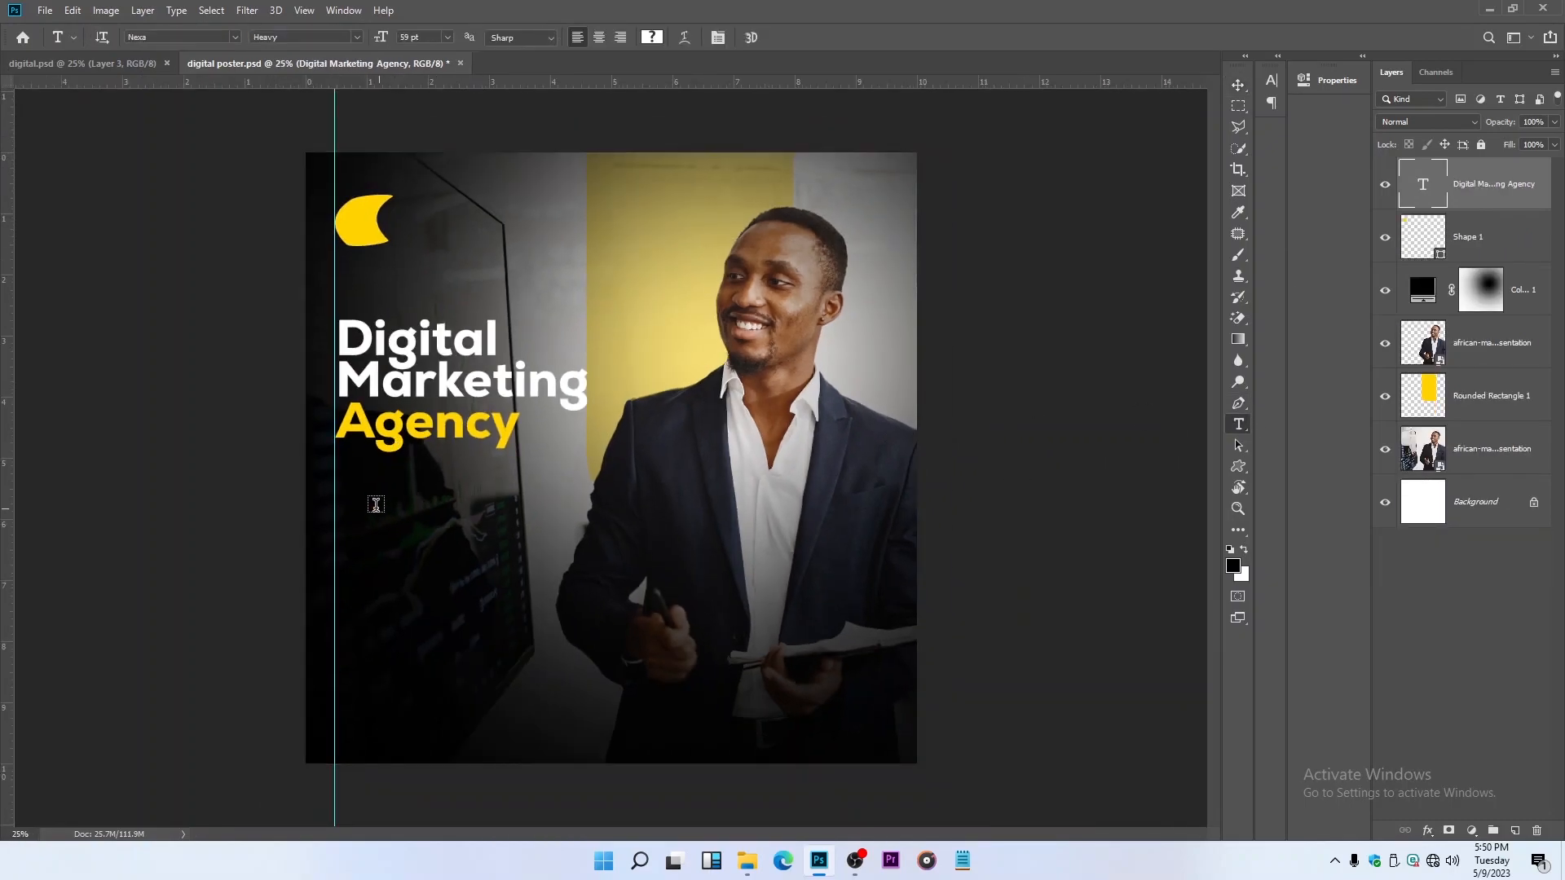
left_click(358, 482)
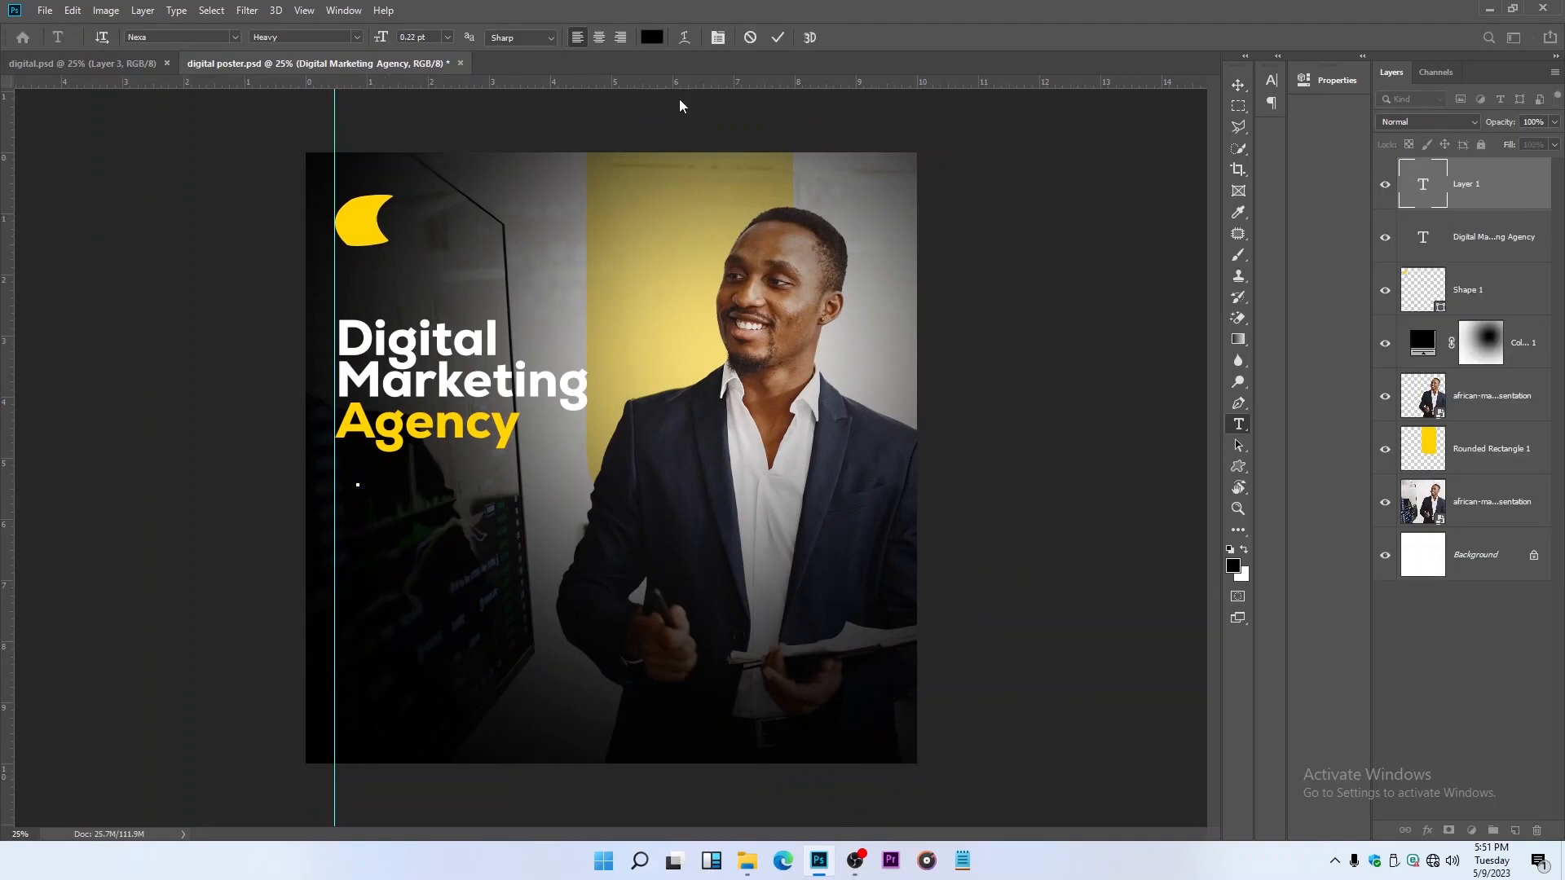
left_click(750, 38)
key("v")
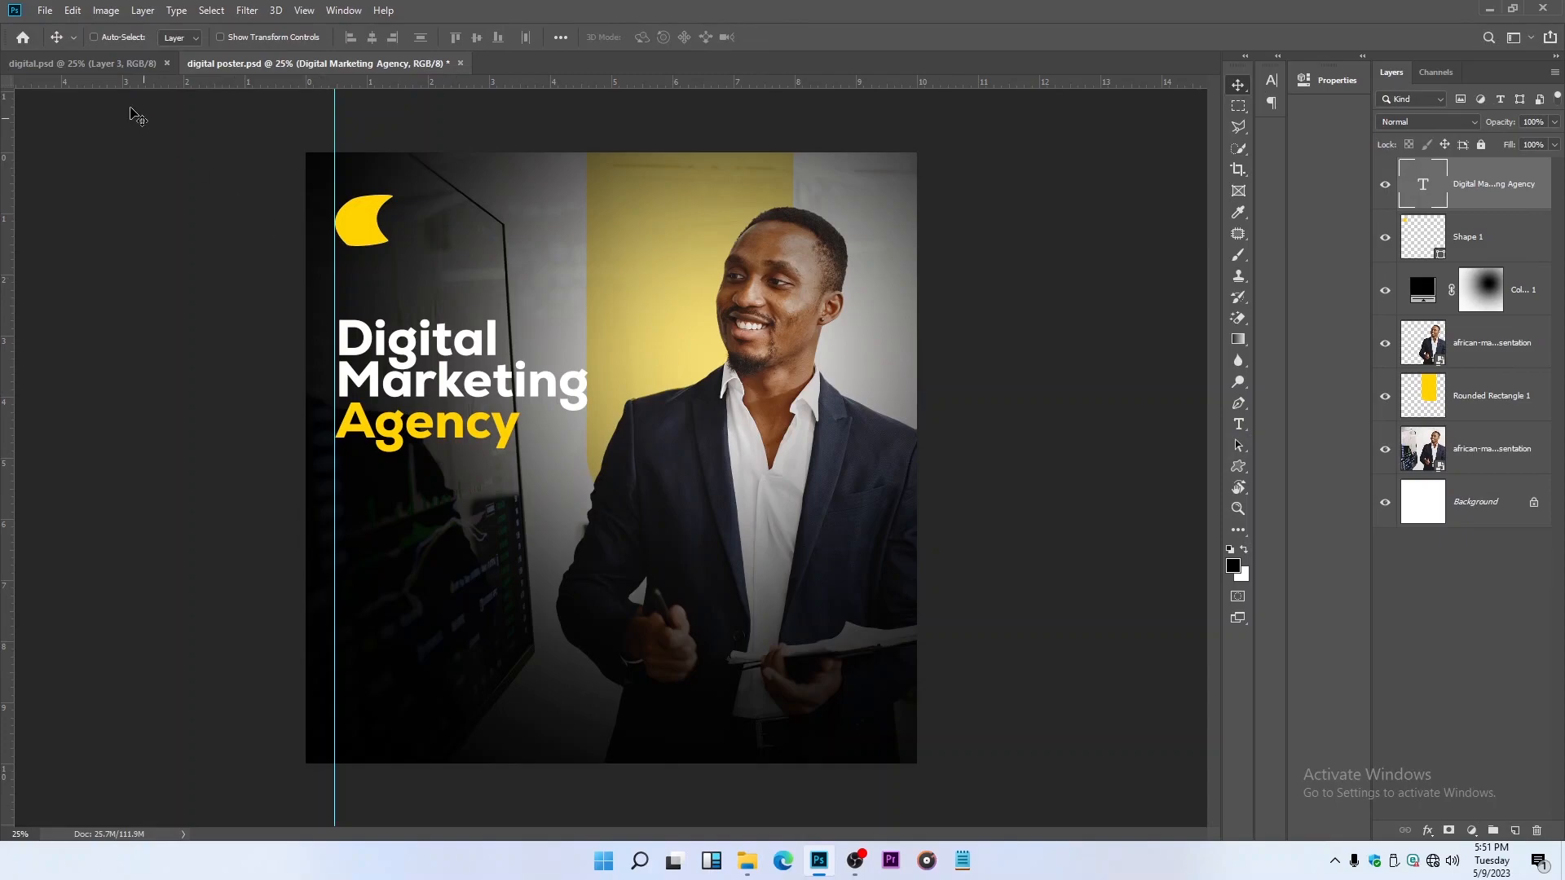
Step: Hide Layer 3 in digital.psd and copy its Lorem ipsum paragraph into digital poster.psd, beneath the heading and against the vertical guide
left_click(115, 64)
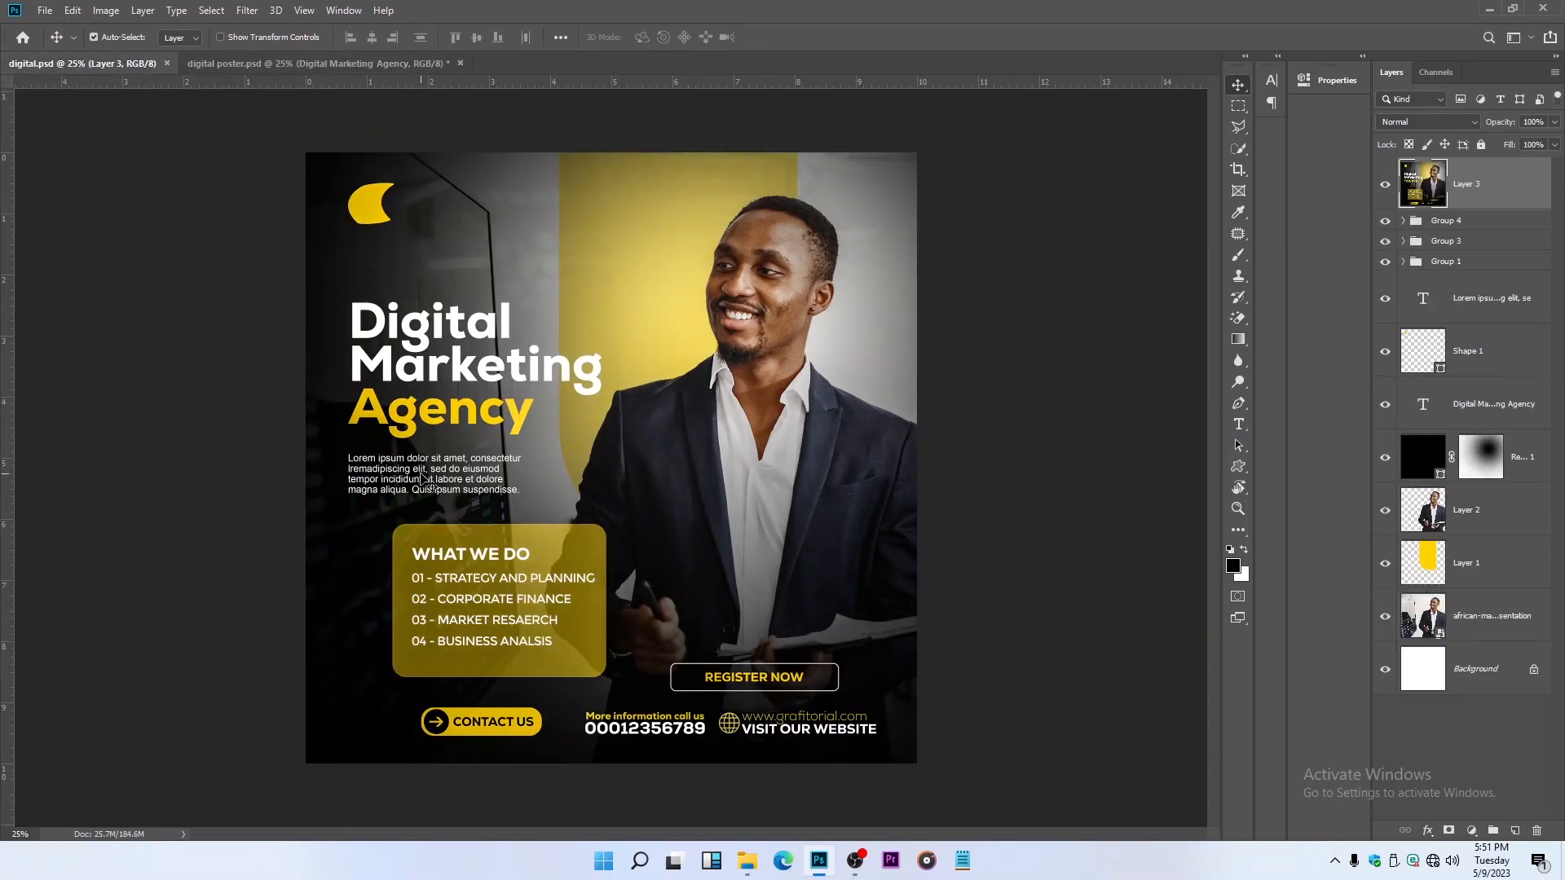
left_click(1385, 184)
left_click(440, 486)
mouse_move(441, 485)
left_mouse_down()
mouse_move(454, 481)
mouse_move(466, 69)
mouse_move(569, 232)
mouse_move(419, 538)
mouse_move(461, 531)
mouse_move(453, 485)
left_mouse_up()
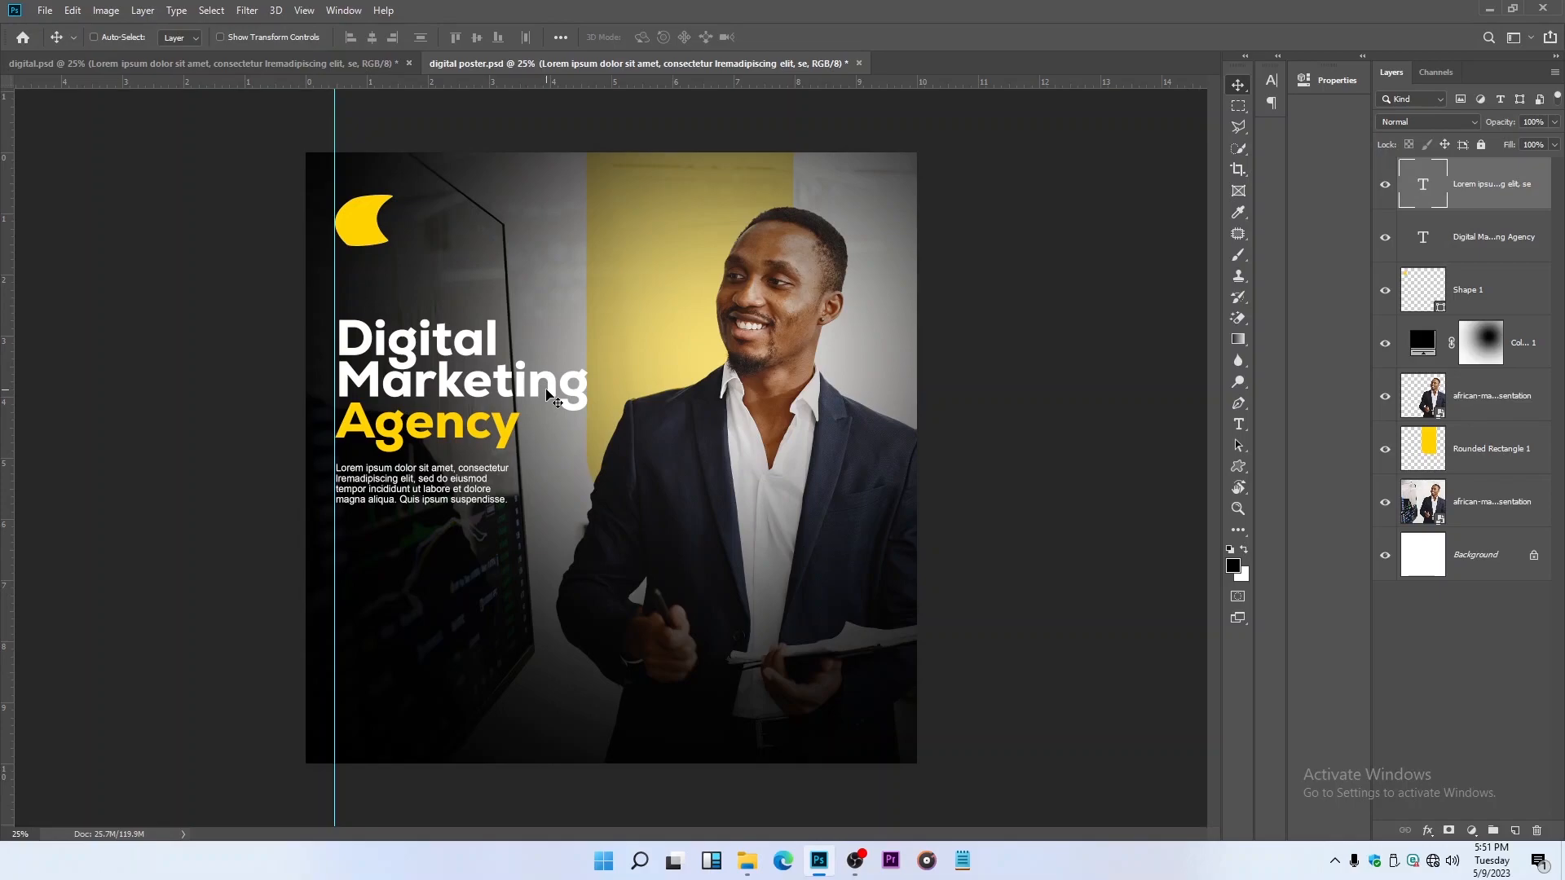
Step: Scale the "Digital Marketing Agency" heading proportionally to about 109%
left_click(561, 402, "ctrl")
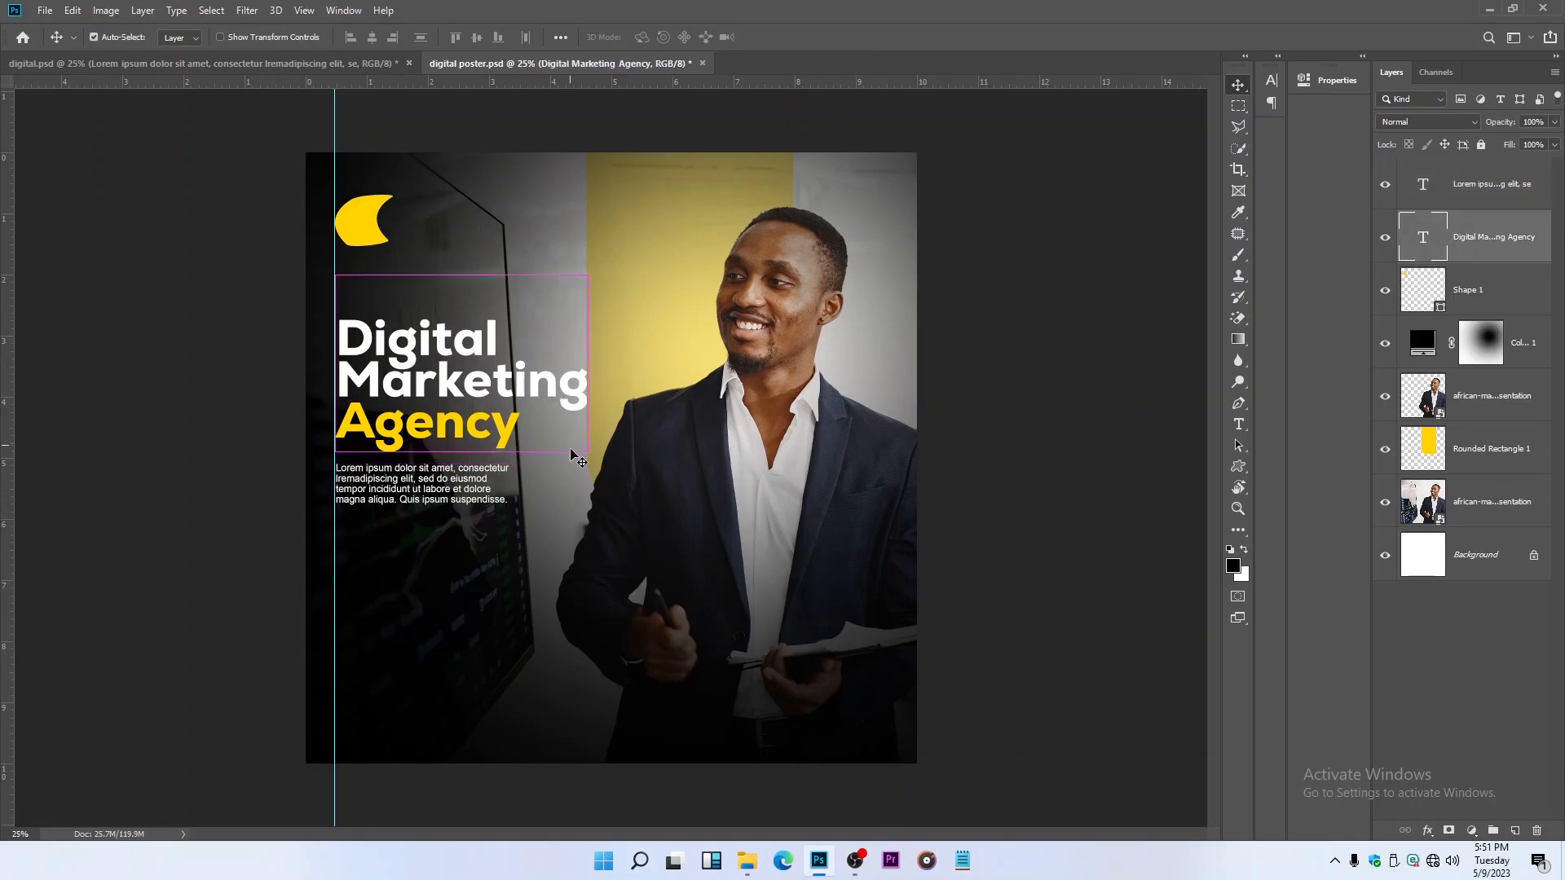
key("ctrl+t")
mouse_move(591, 453)
left_mouse_down()
mouse_move(623, 472)
mouse_move(613, 463)
left_mouse_up()
key("Return")
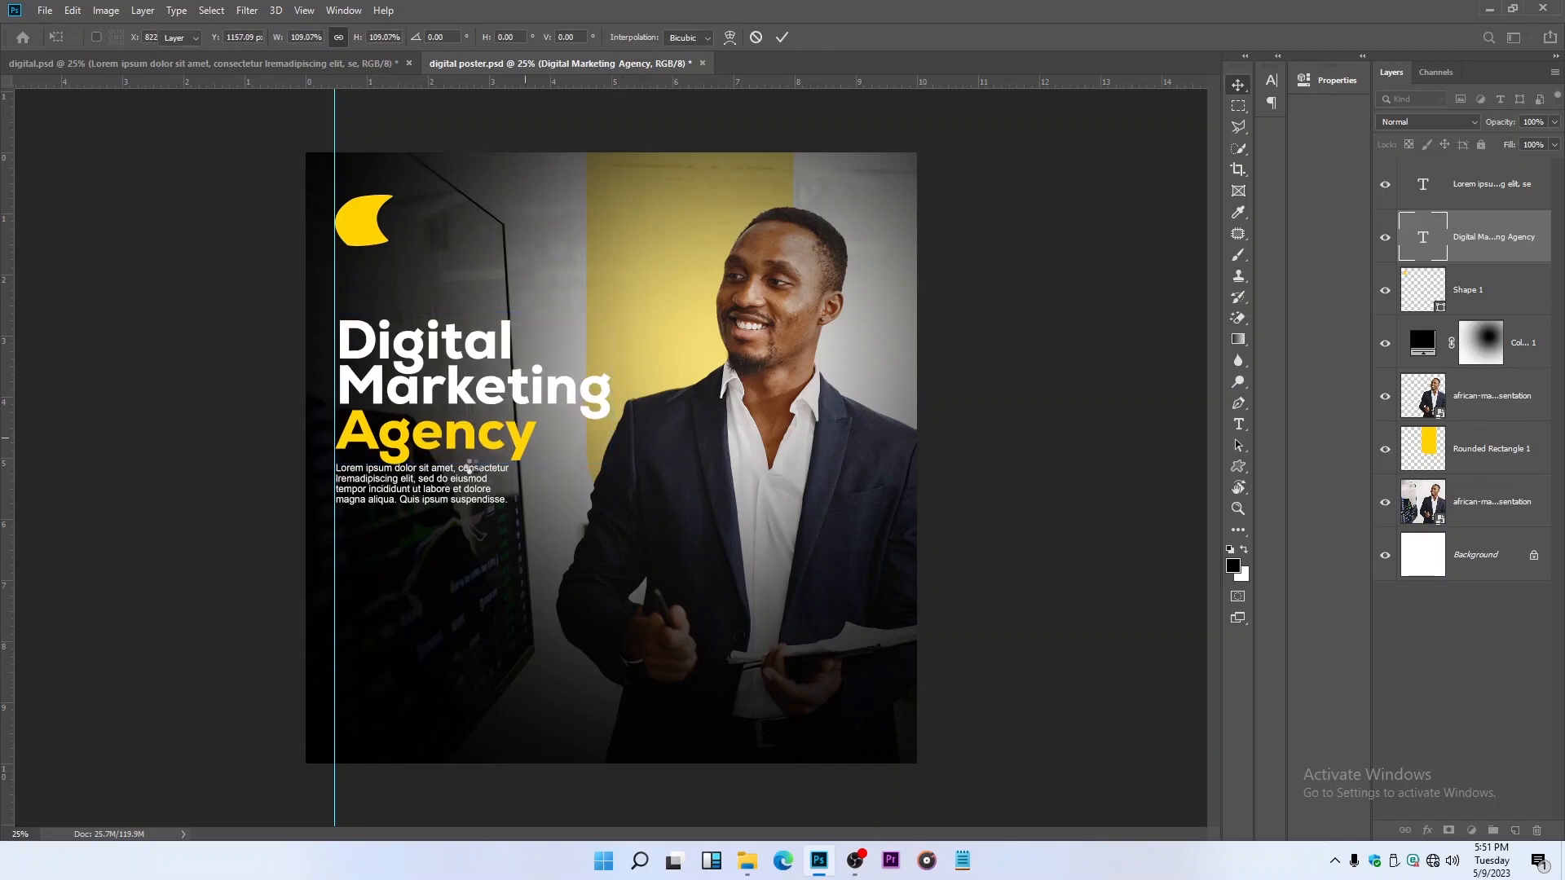
Step: Move the Lorem ipsum paragraph about 0.12 in down, clear of the heading, and enlarge it proportionally
left_click(472, 488, "ctrl")
left_click_drag(471, 487, 468, 493)
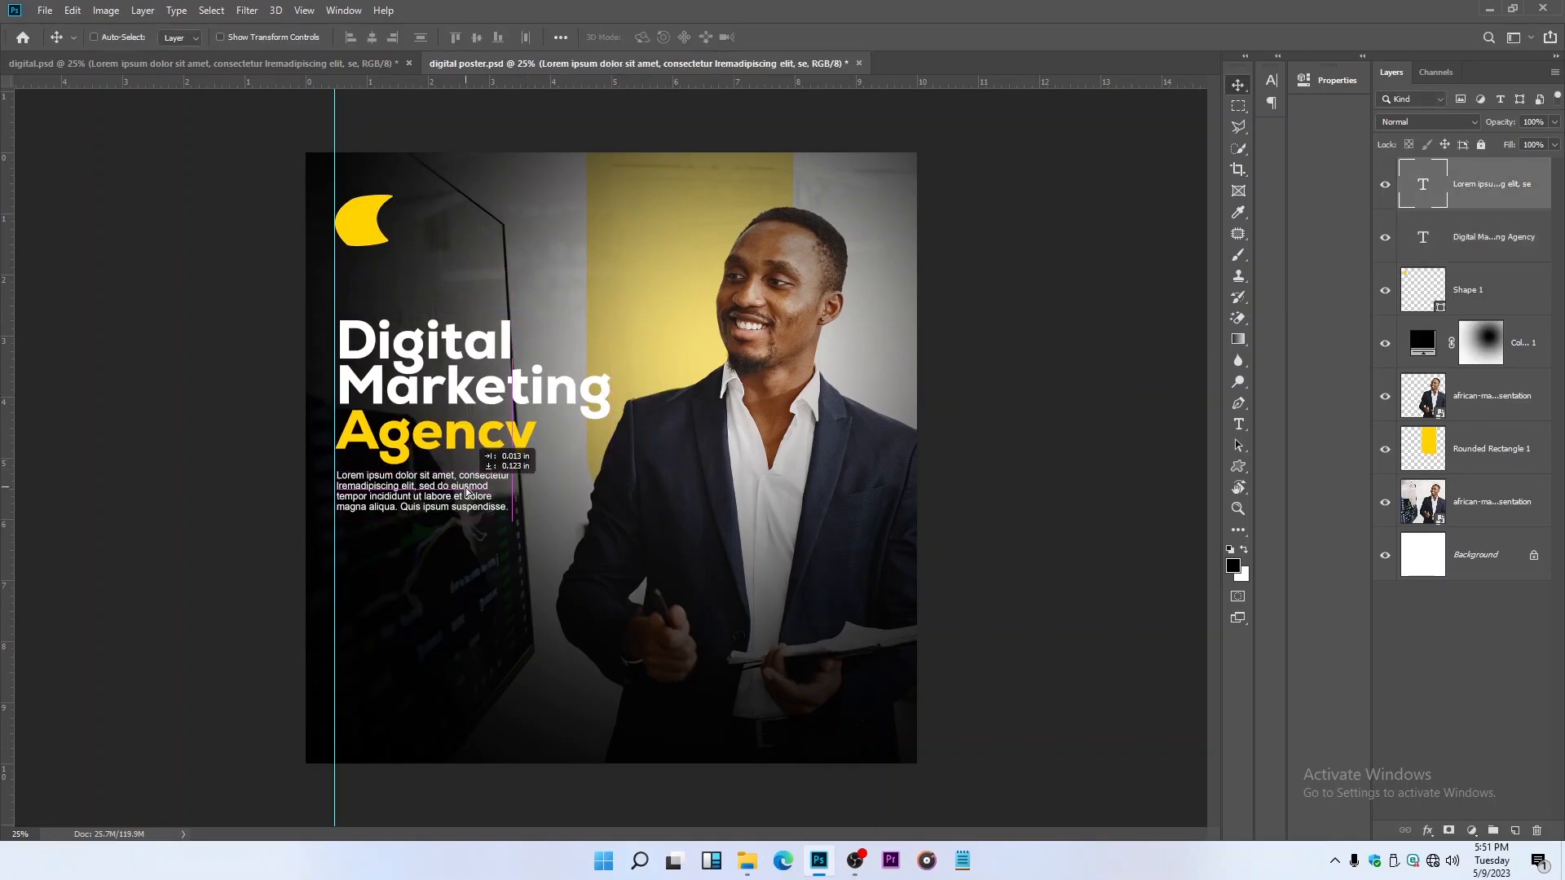
key("ctrl+t")
left_click_drag(514, 523, 557, 534)
key("Return")
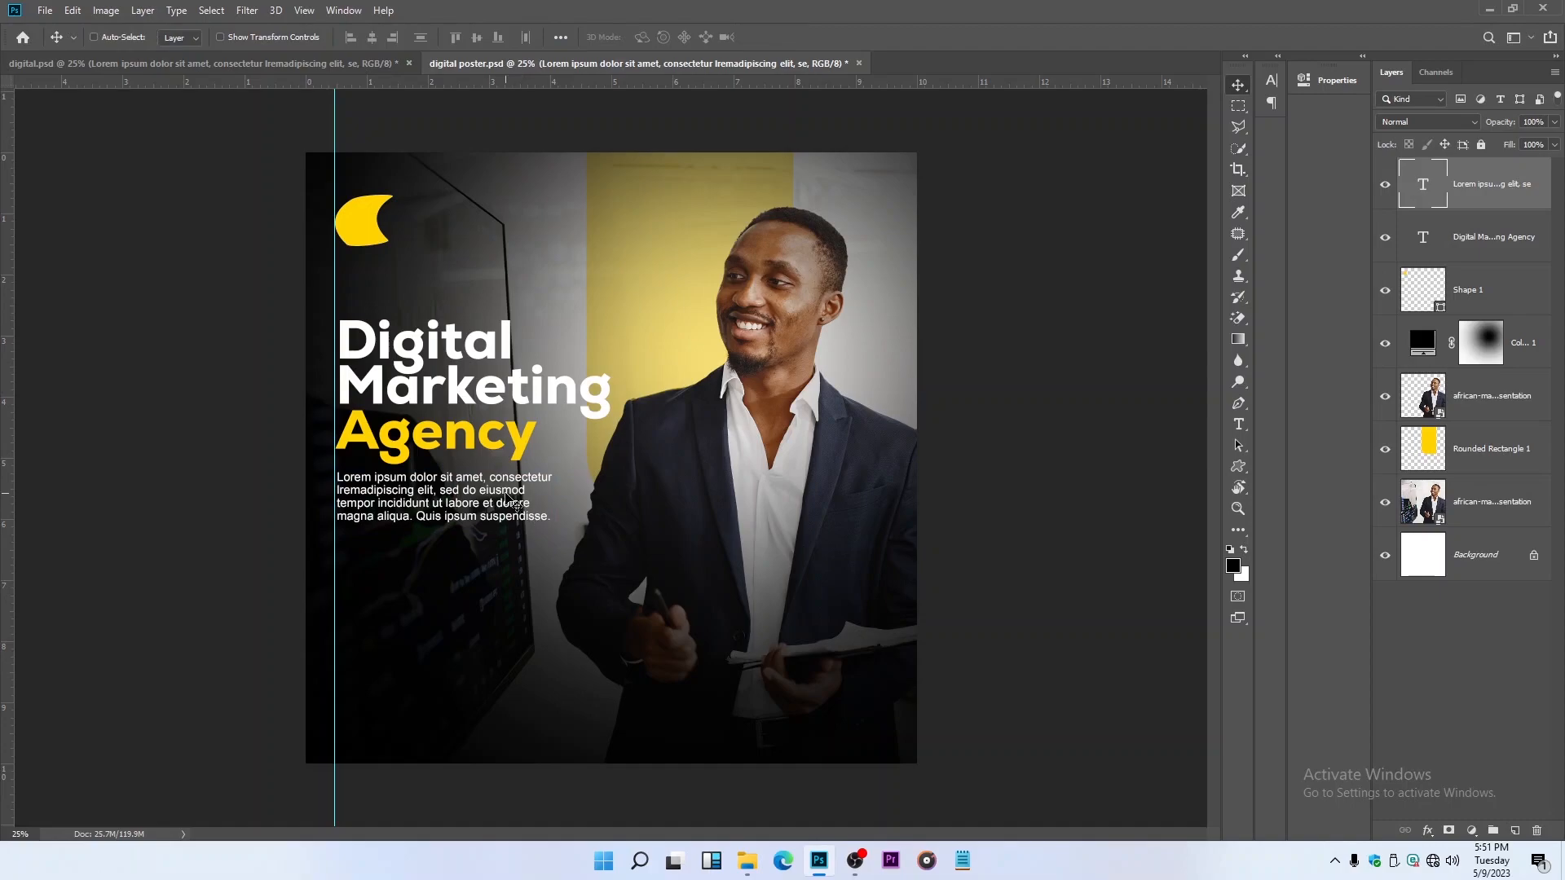
Step: Shrink the Lorem ipsum paragraph slightly to about the width of the word "Agency" and save the document
key("ctrl+t")
left_click_drag(556, 534, 546, 525)
key("Return")
key("ctrl+s")
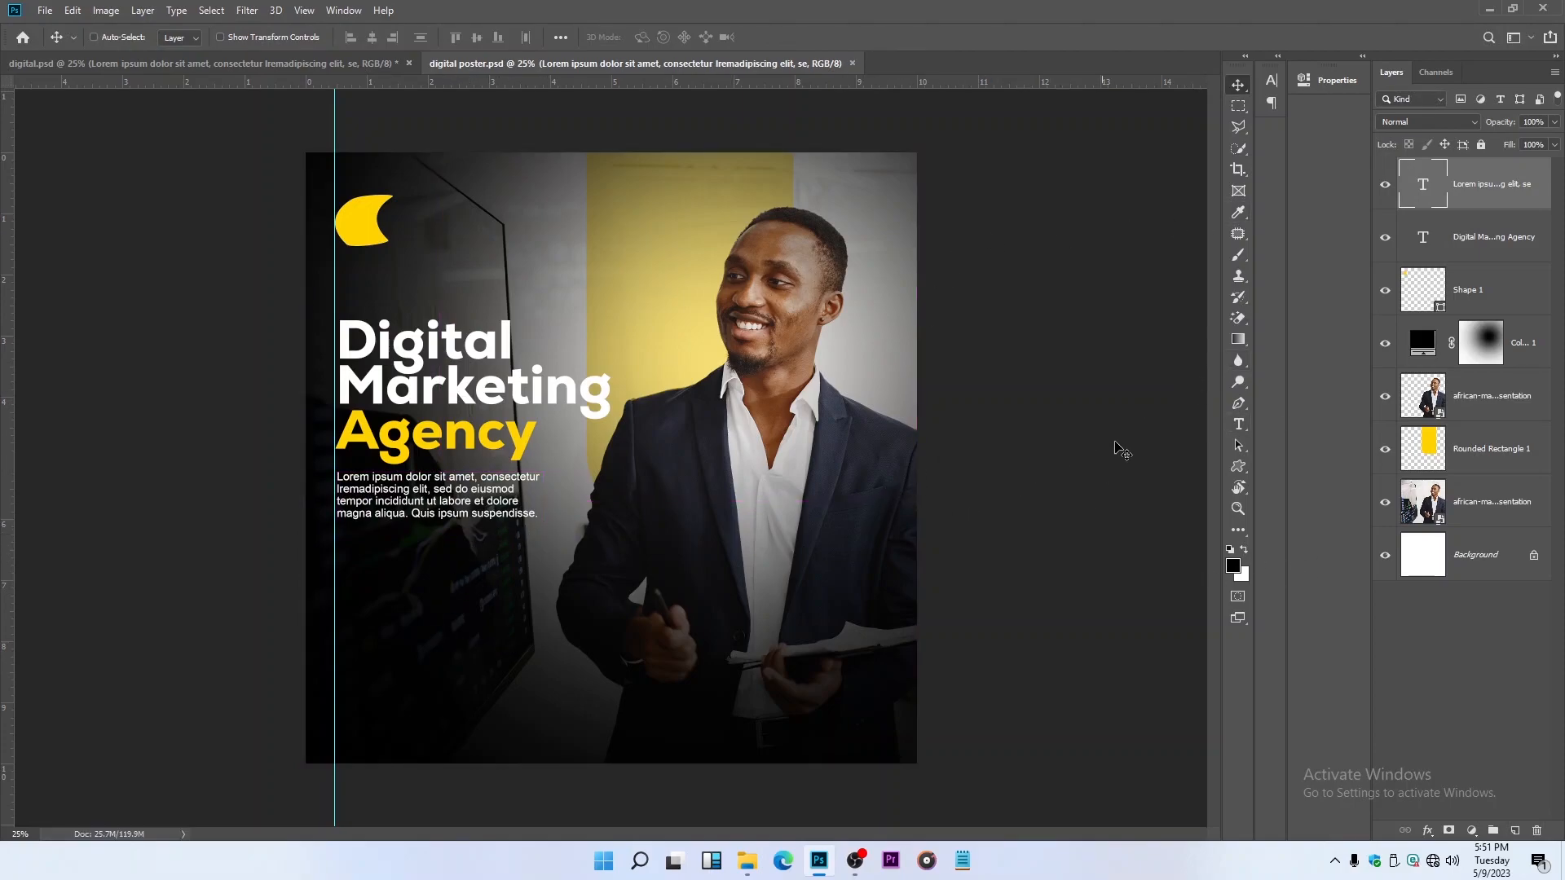
Step: Draw a rounded rectangle about 1052 × 696 px with 77 px corner radii below the Lorem ipsum paragraph
left_click(1241, 466)
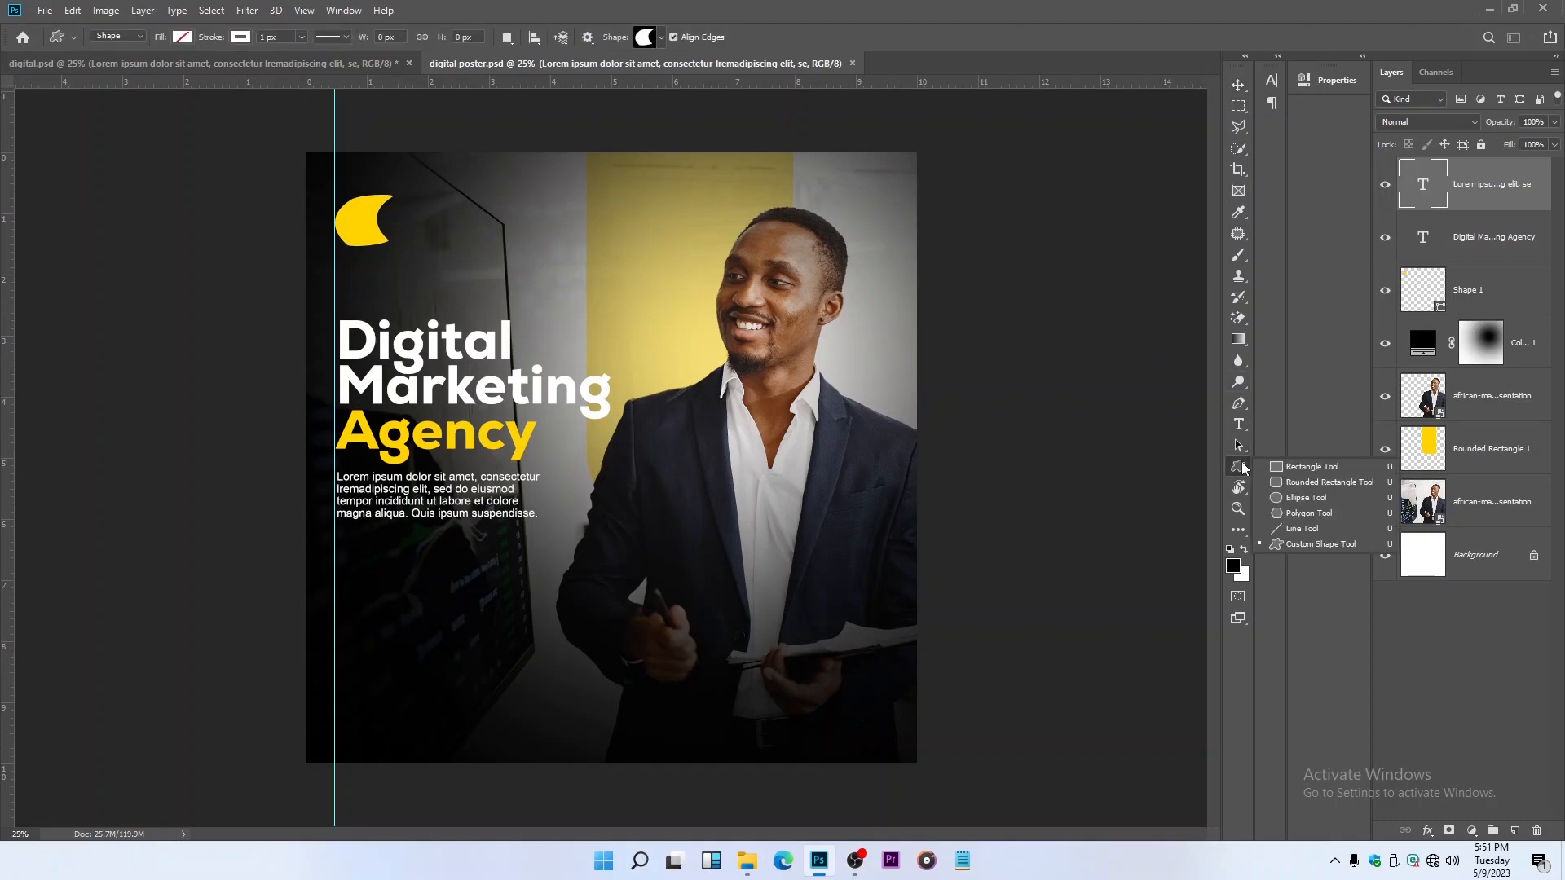
left_click(1328, 475)
left_click(1239, 466)
left_click(1278, 475)
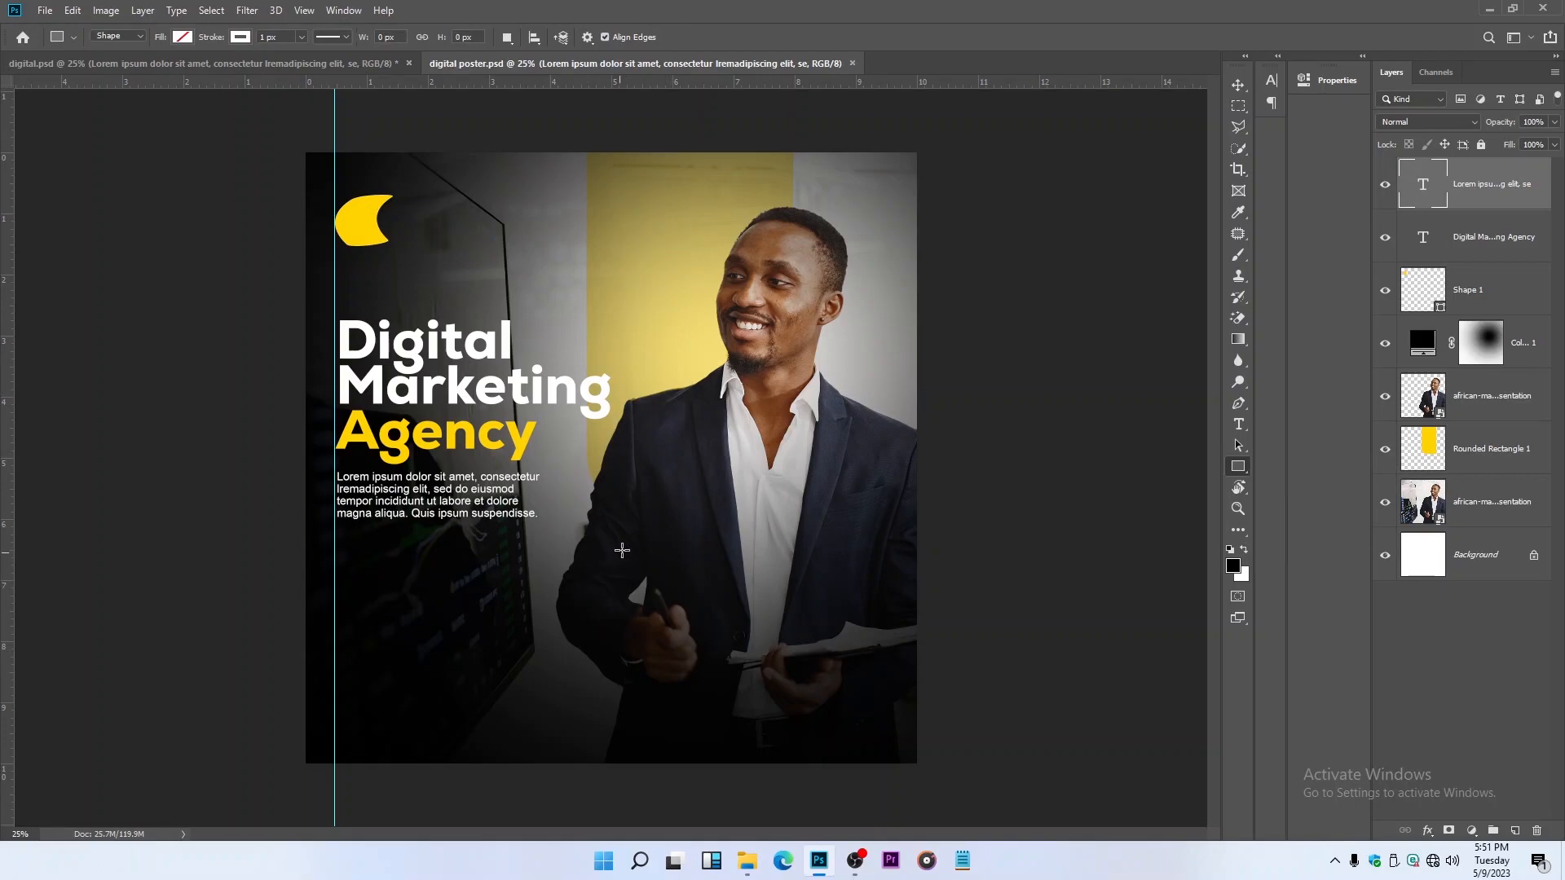
left_click_drag(623, 559, 408, 699)
left_click_drag(1070, 238, 1136, 257)
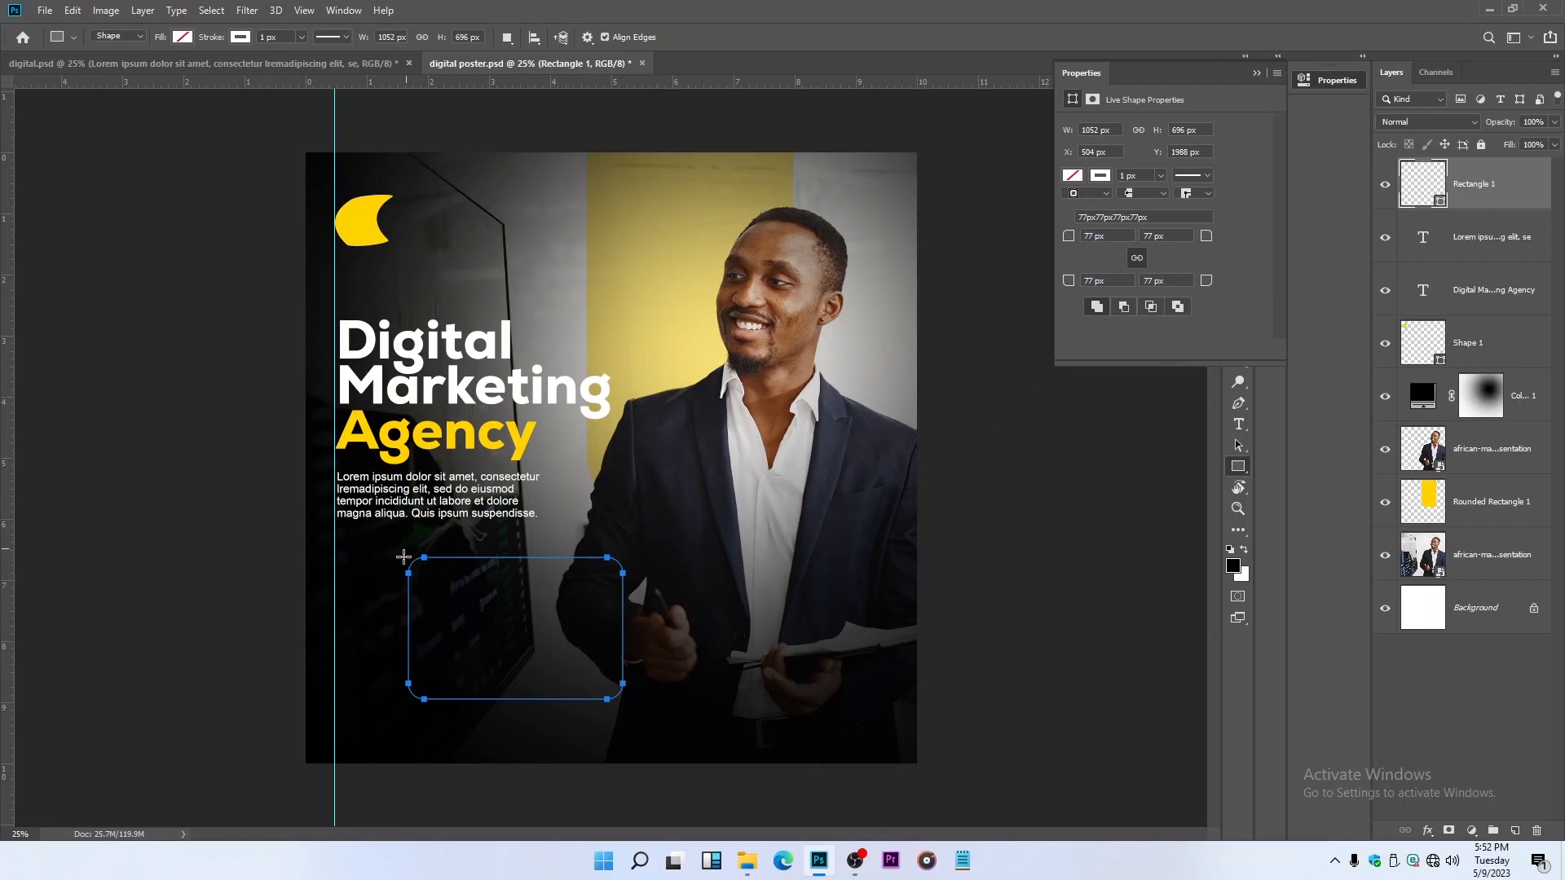
left_click_drag(1069, 237, 1067, 243)
Step: Fill the new rounded rectangle with yellow and reduce its layer opacity to 46%
left_click(1073, 176)
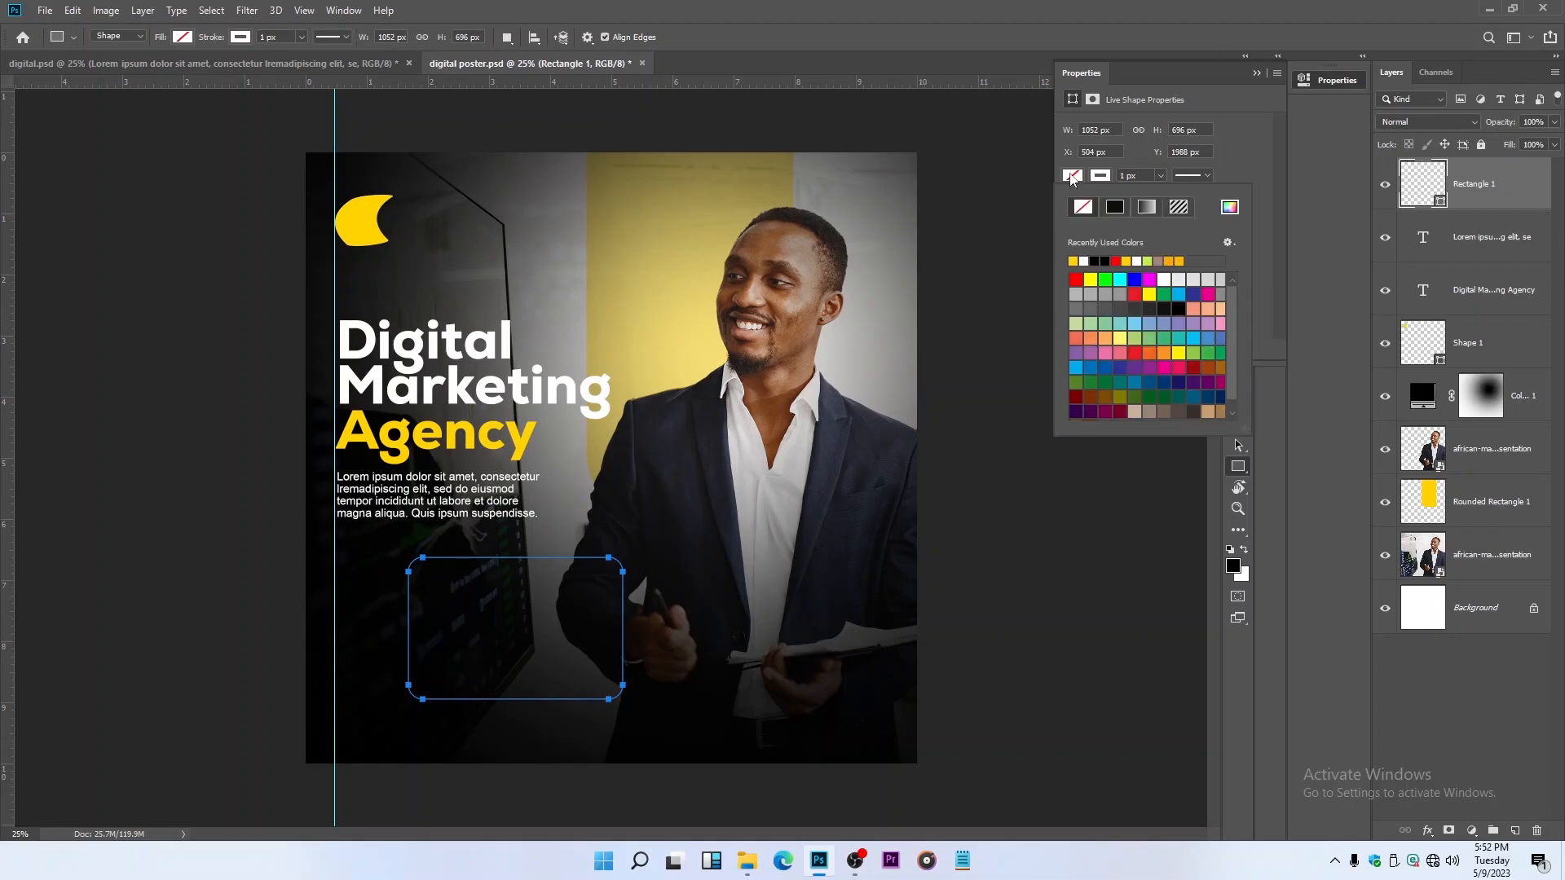
left_click(1074, 260)
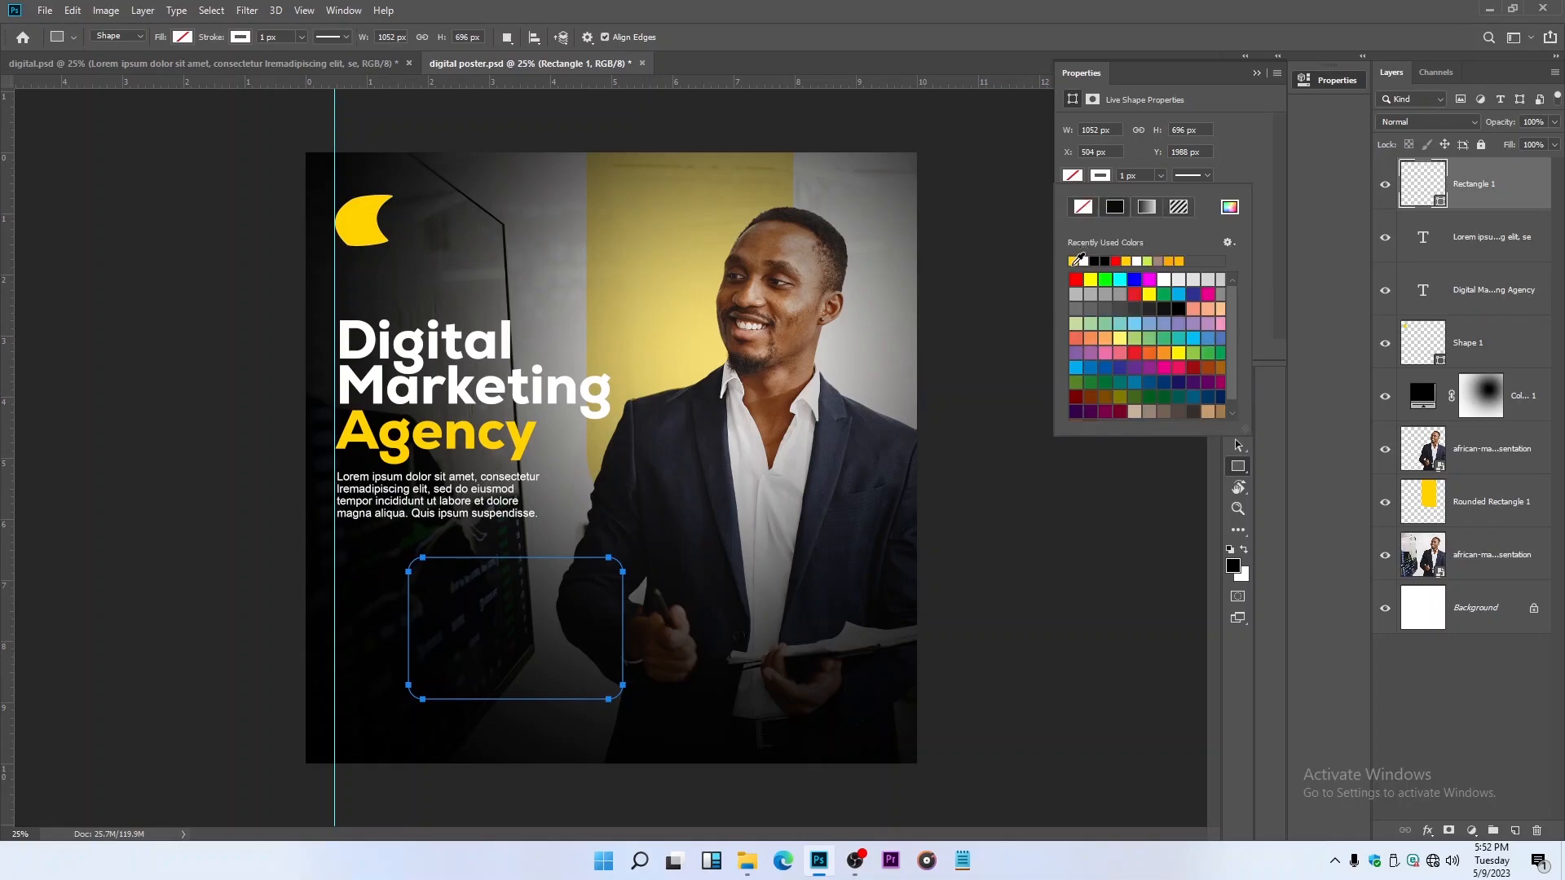
left_click(1255, 74)
left_click(1553, 122)
left_click_drag(1522, 143, 1514, 144)
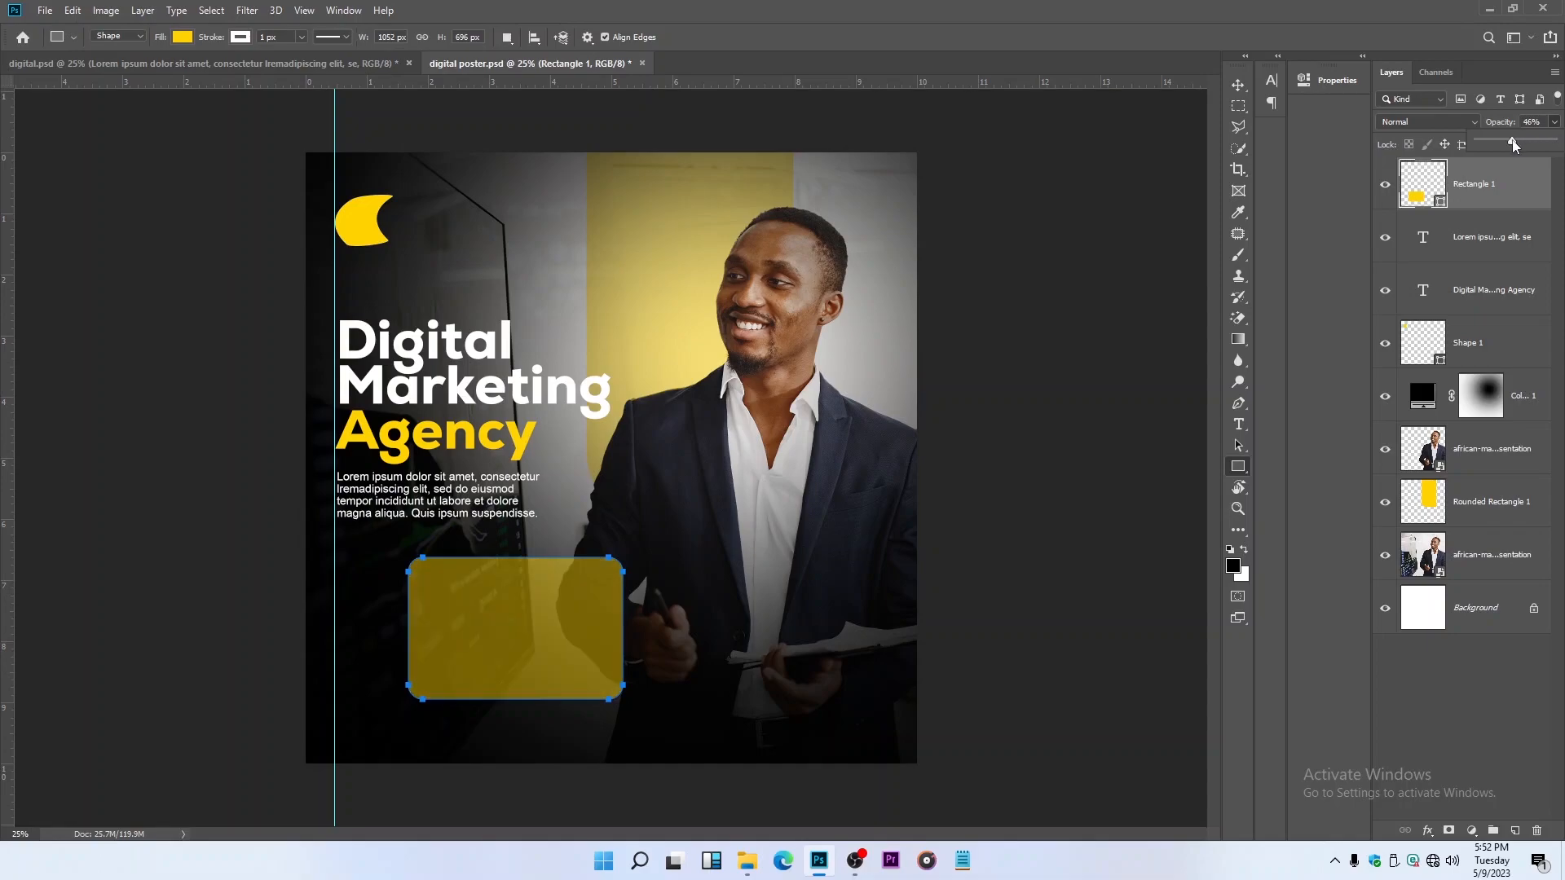
Step: Move the translucent yellow rectangle slightly up towards the paragraph
left_click(1239, 85)
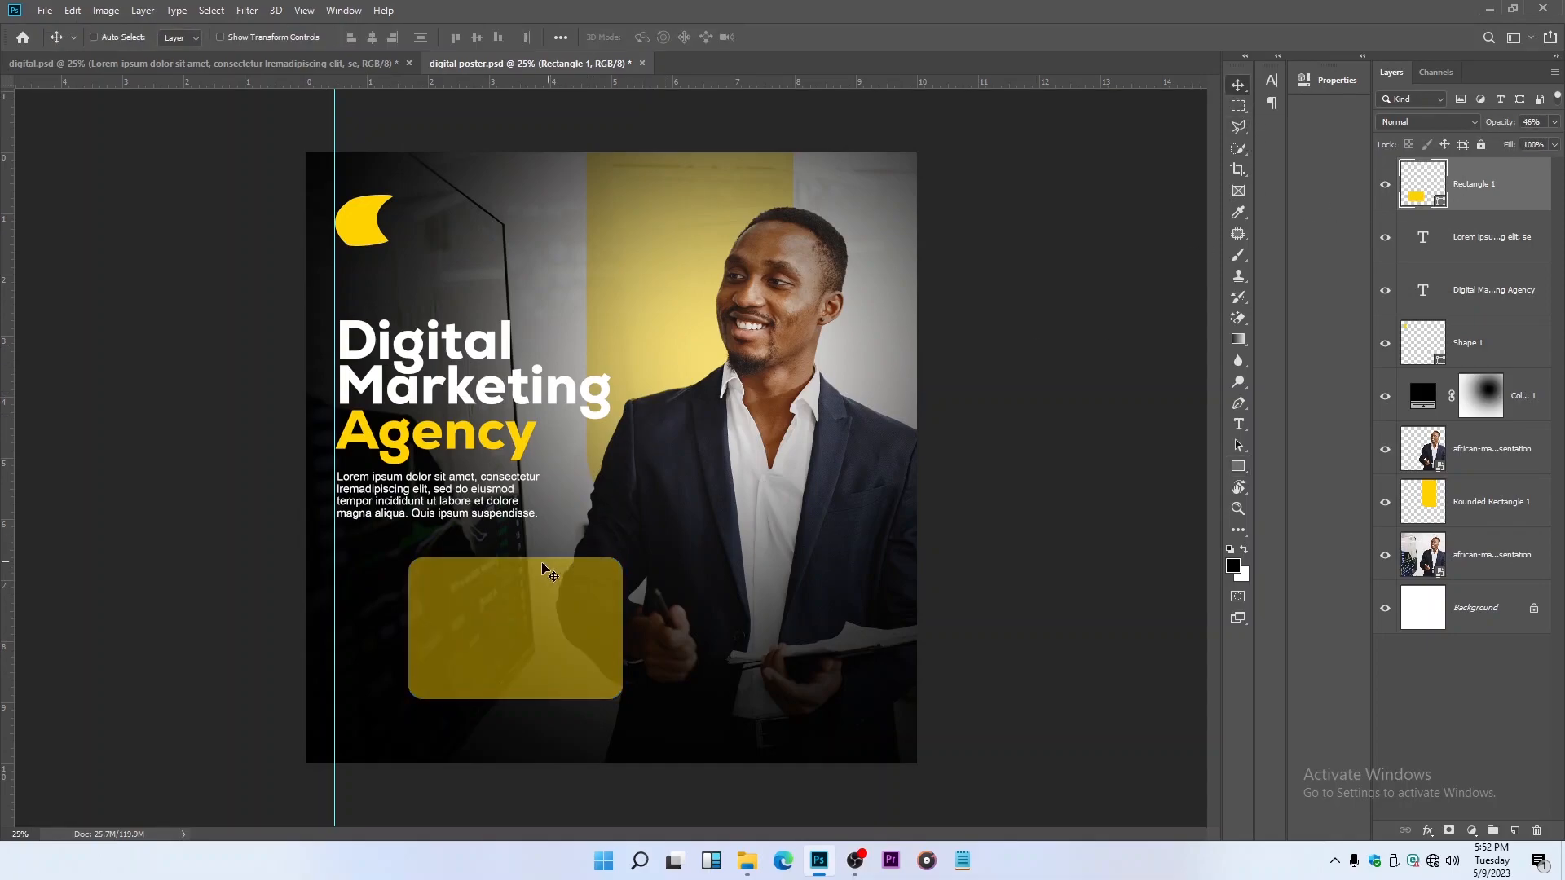
left_click_drag(542, 562, 541, 559)
key("shift+Up")
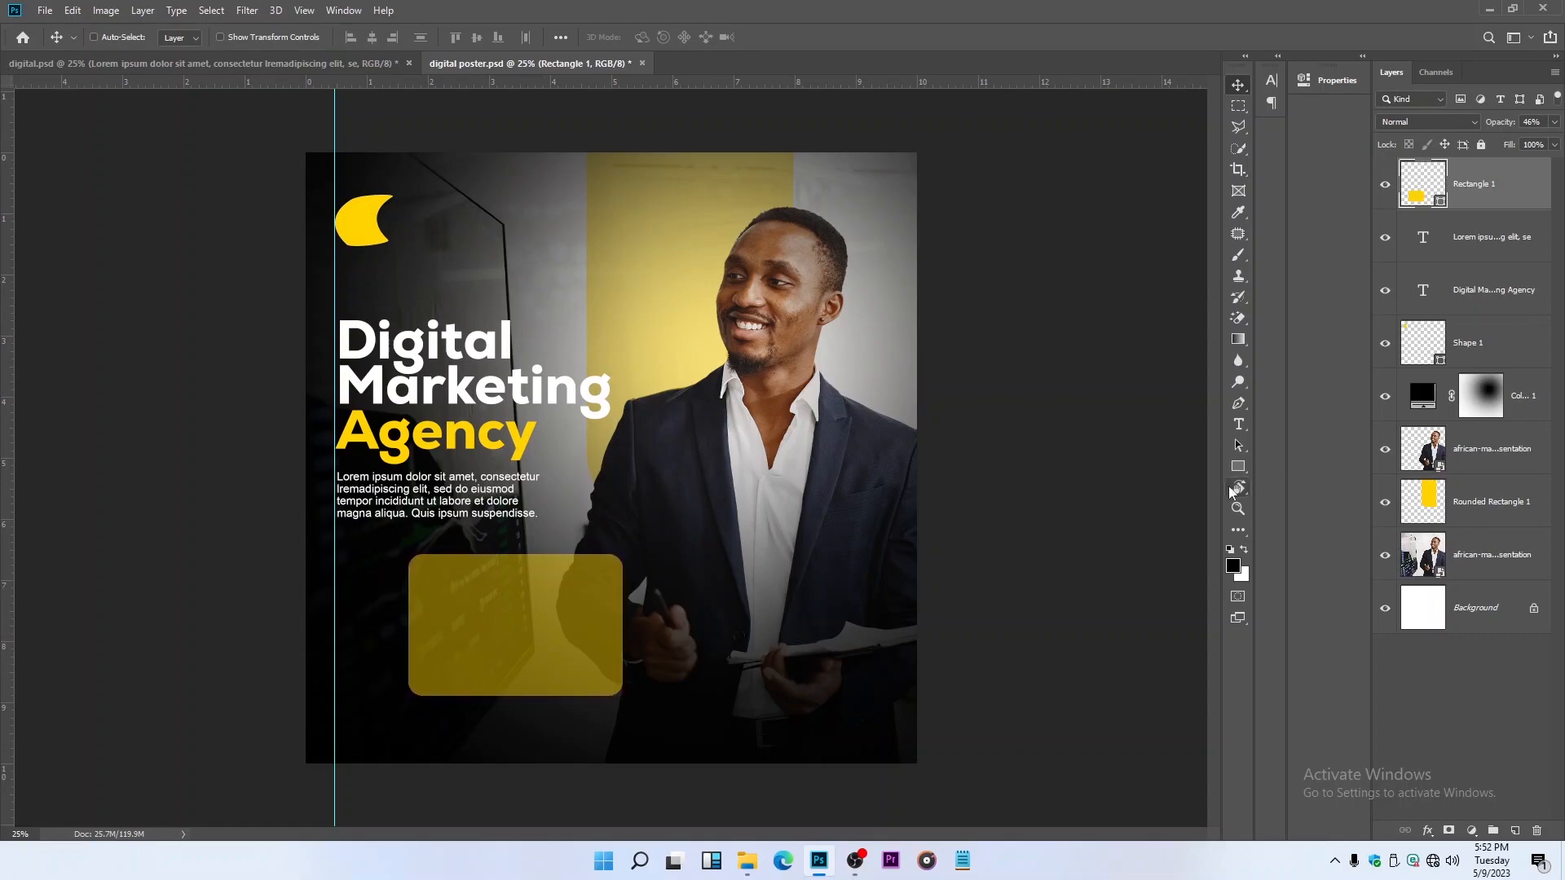
Step: Add the white Arial text "WHAT WE DO" just above the yellow rectangle and set its style to Bold
left_click(1235, 423)
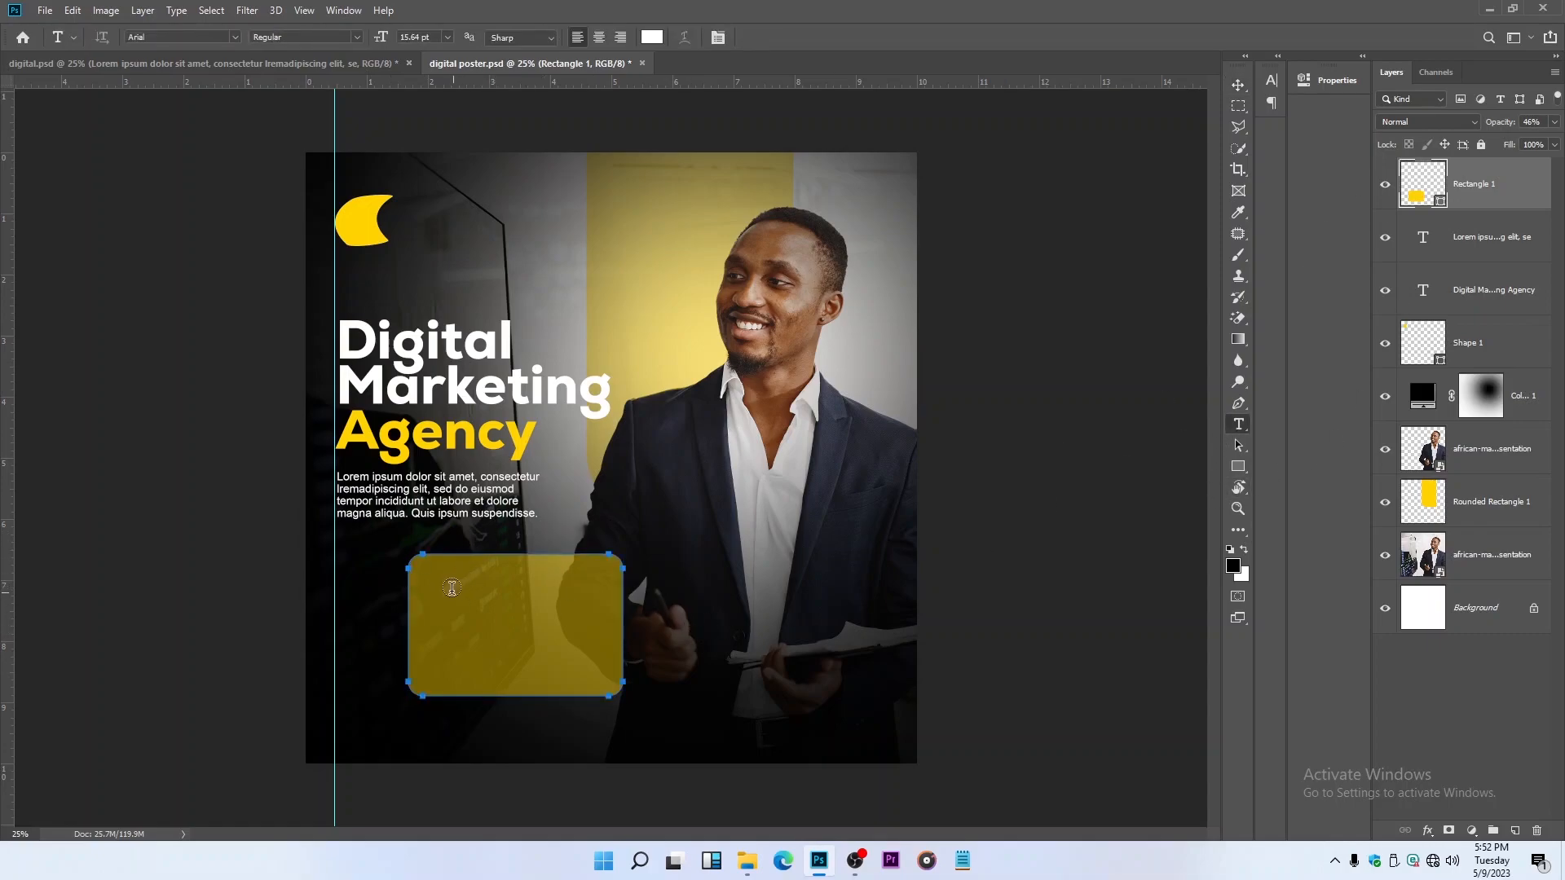
left_click(503, 543)
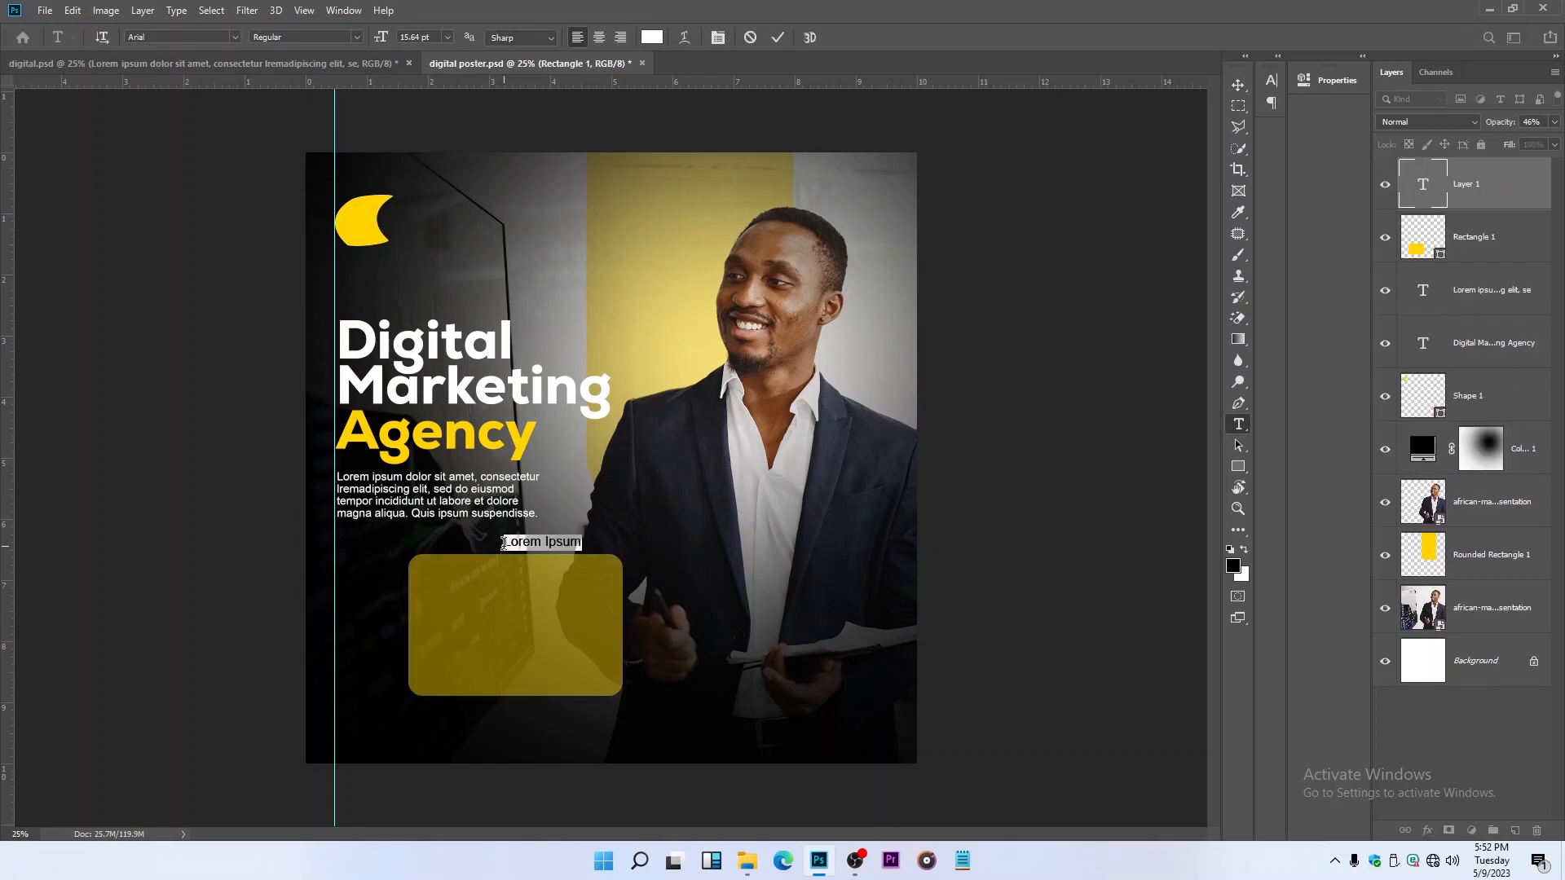
type("HAT WE DO")
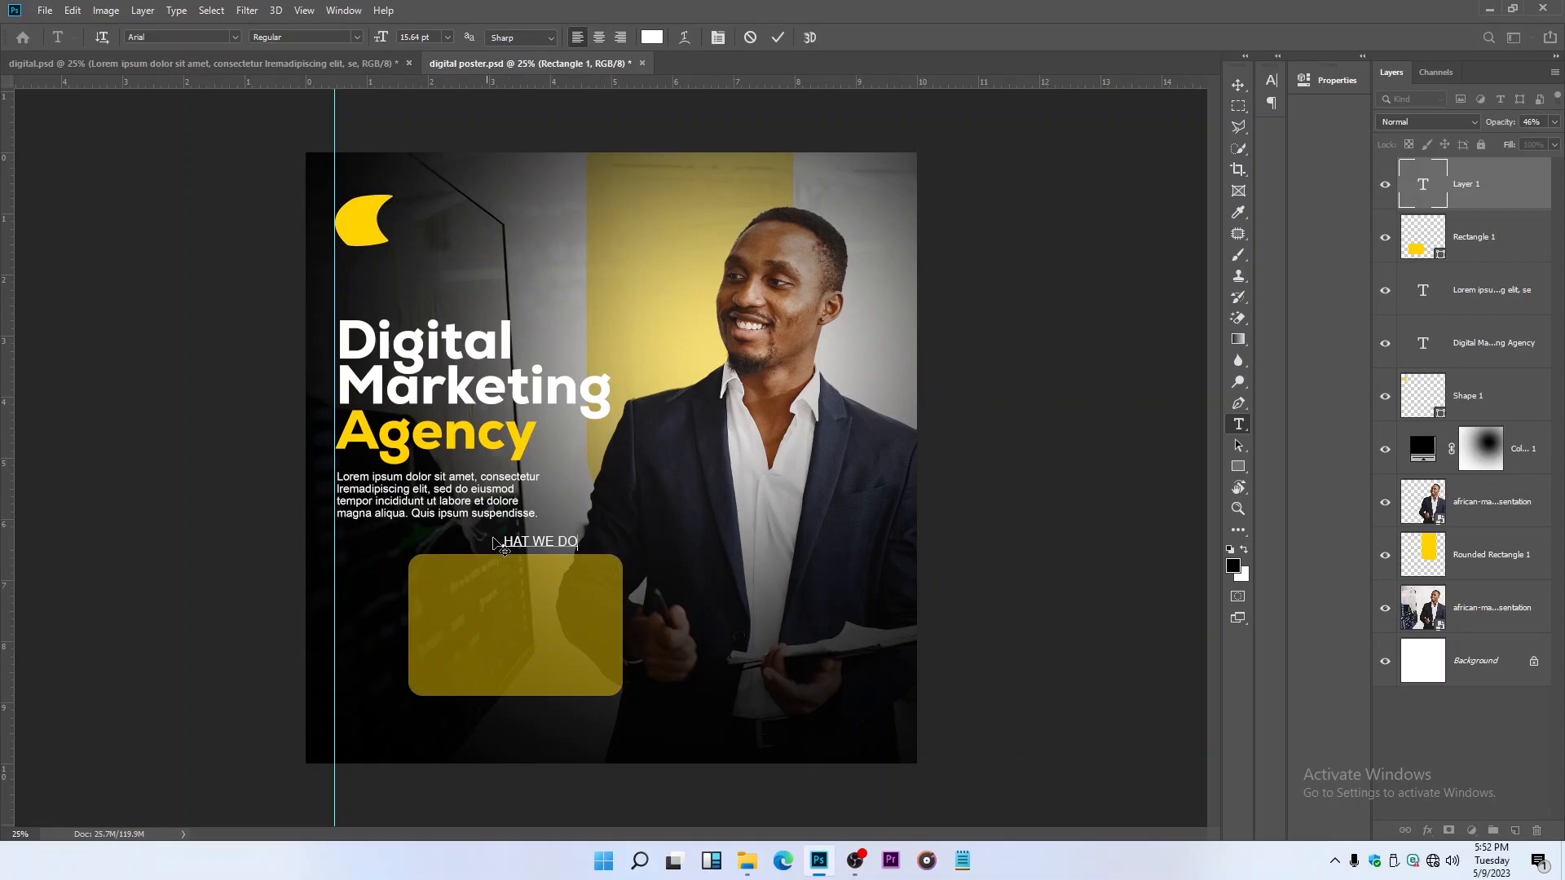
type("W")
left_click(778, 37)
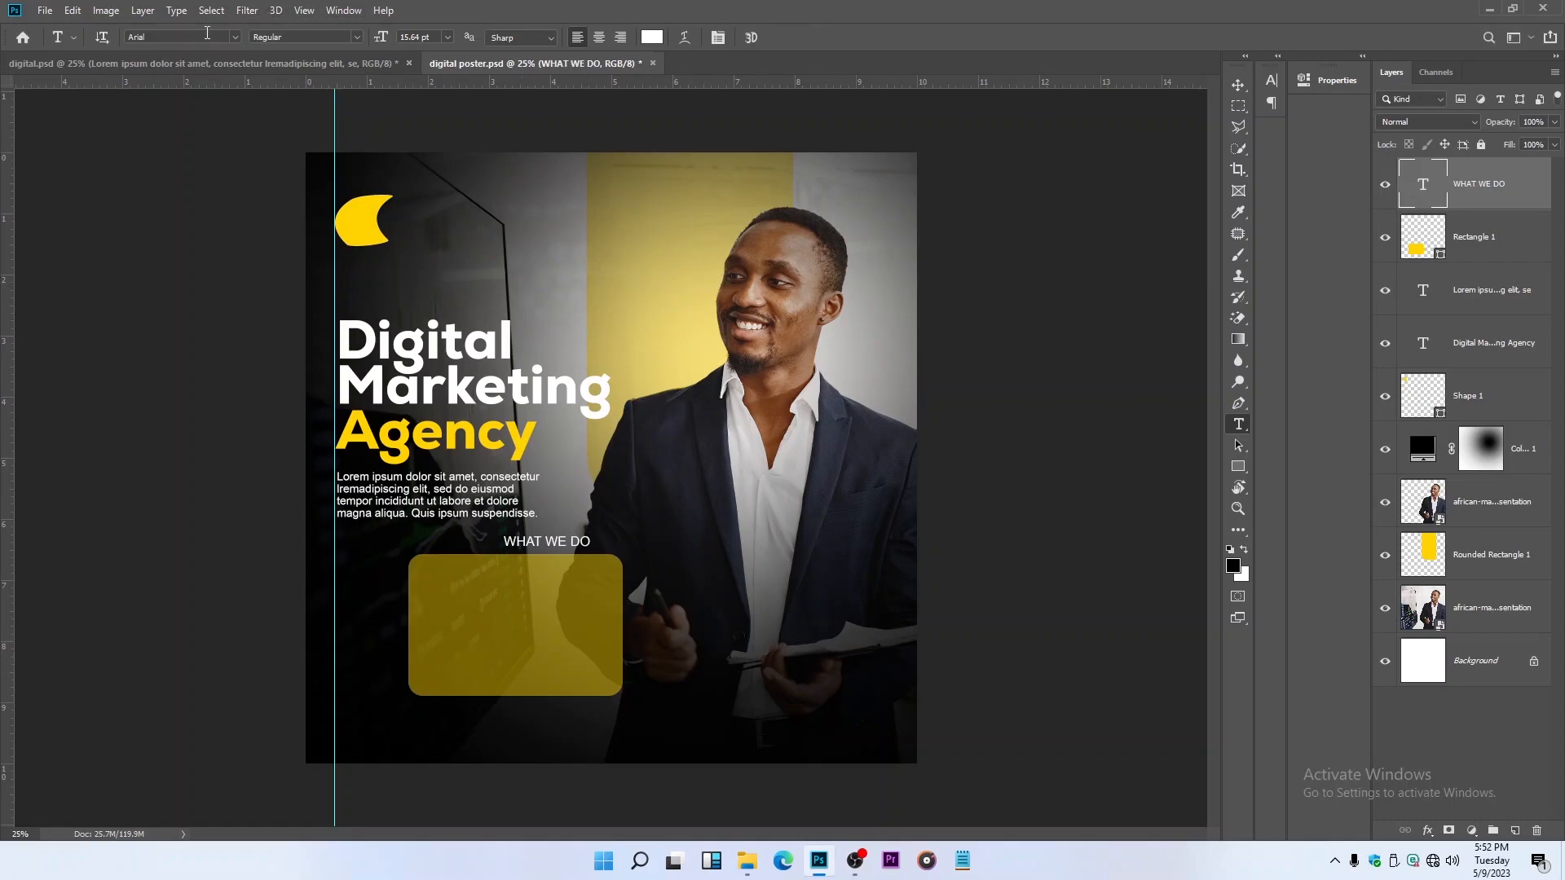
left_click(357, 37)
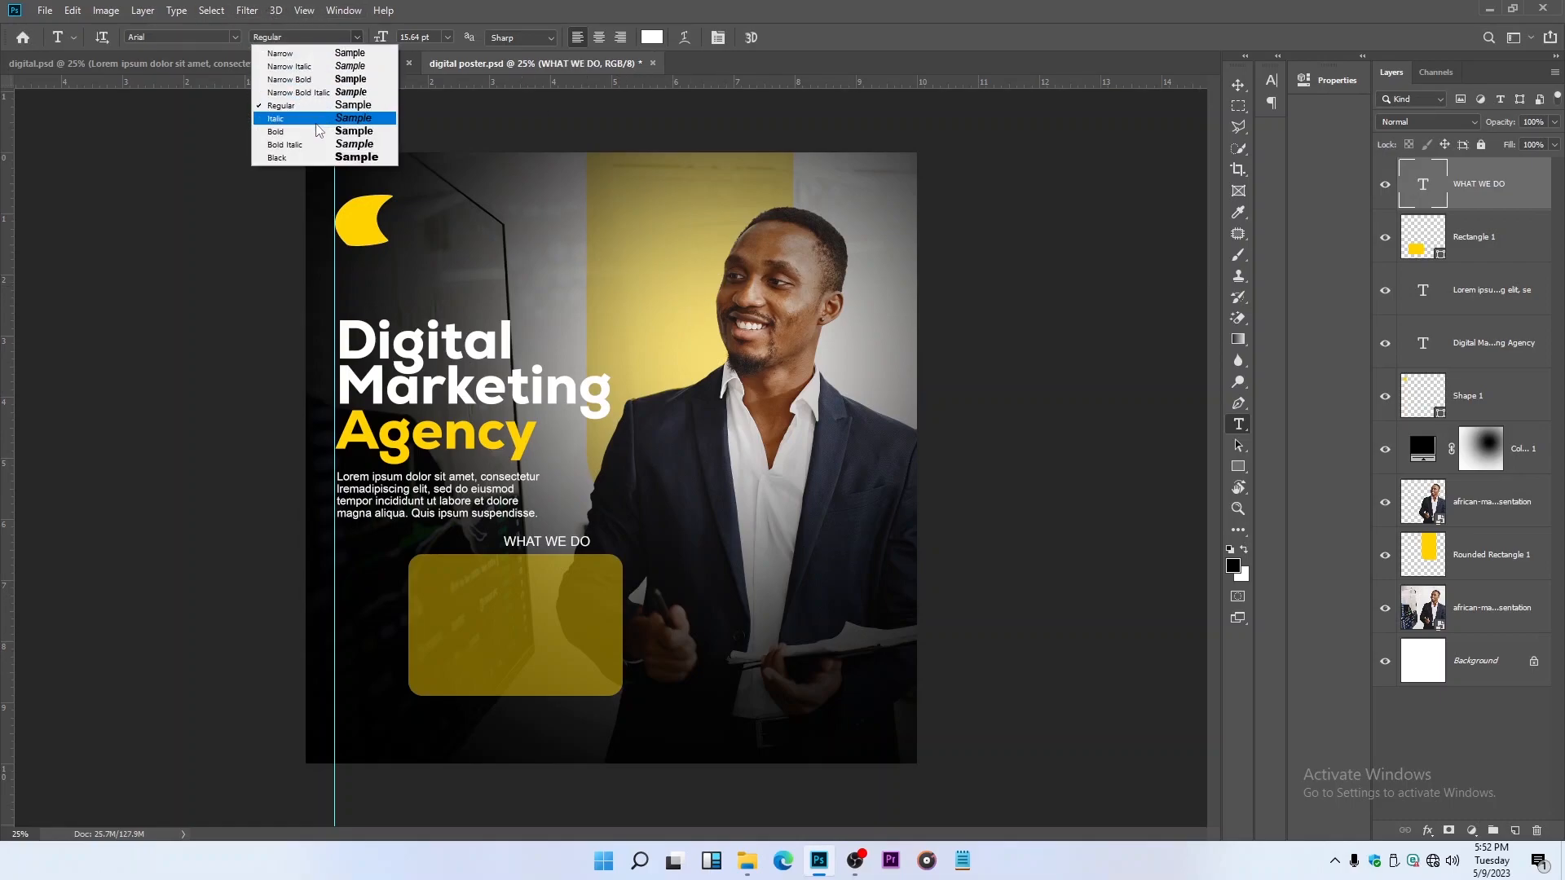
left_click(278, 130)
Step: Move "WHAT WE DO" inside the yellow rectangle near its upper left corner and enlarge it to about 20.65 pt
left_click(1238, 86)
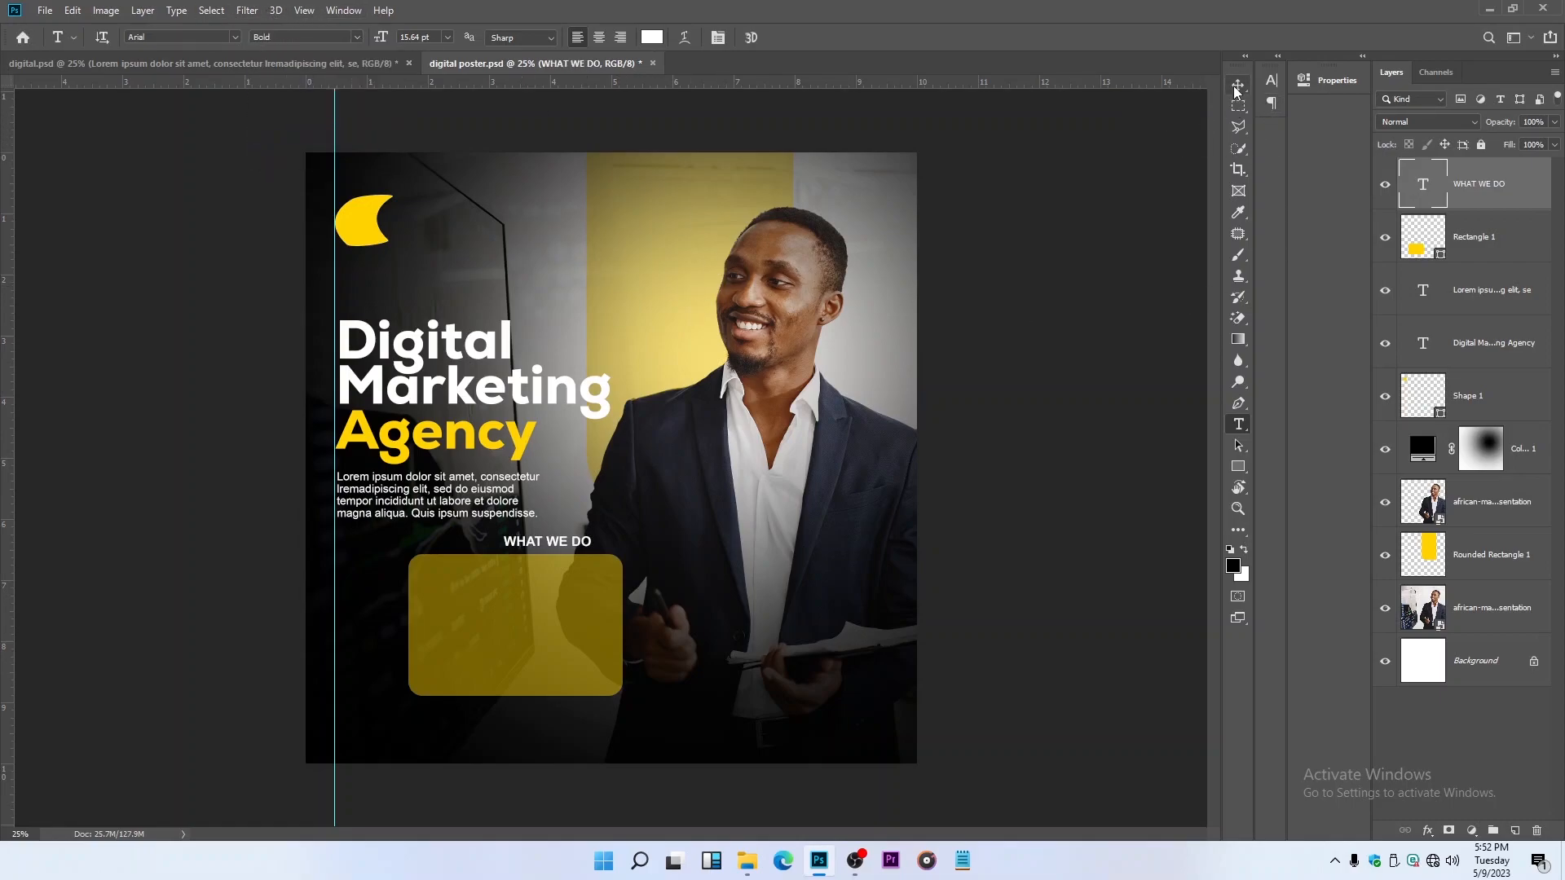
left_click_drag(571, 554, 501, 588)
key("ctrl+t")
key("Return")
Step: Try to add the list "01 - STRATEGY AND PLANNING", "02 - CORPORATE FINANCE", "03 - MARKET RESEARCH", "04 - BUSINESS ANALSIS" beneath the WHAT WE DO heading
key("t")
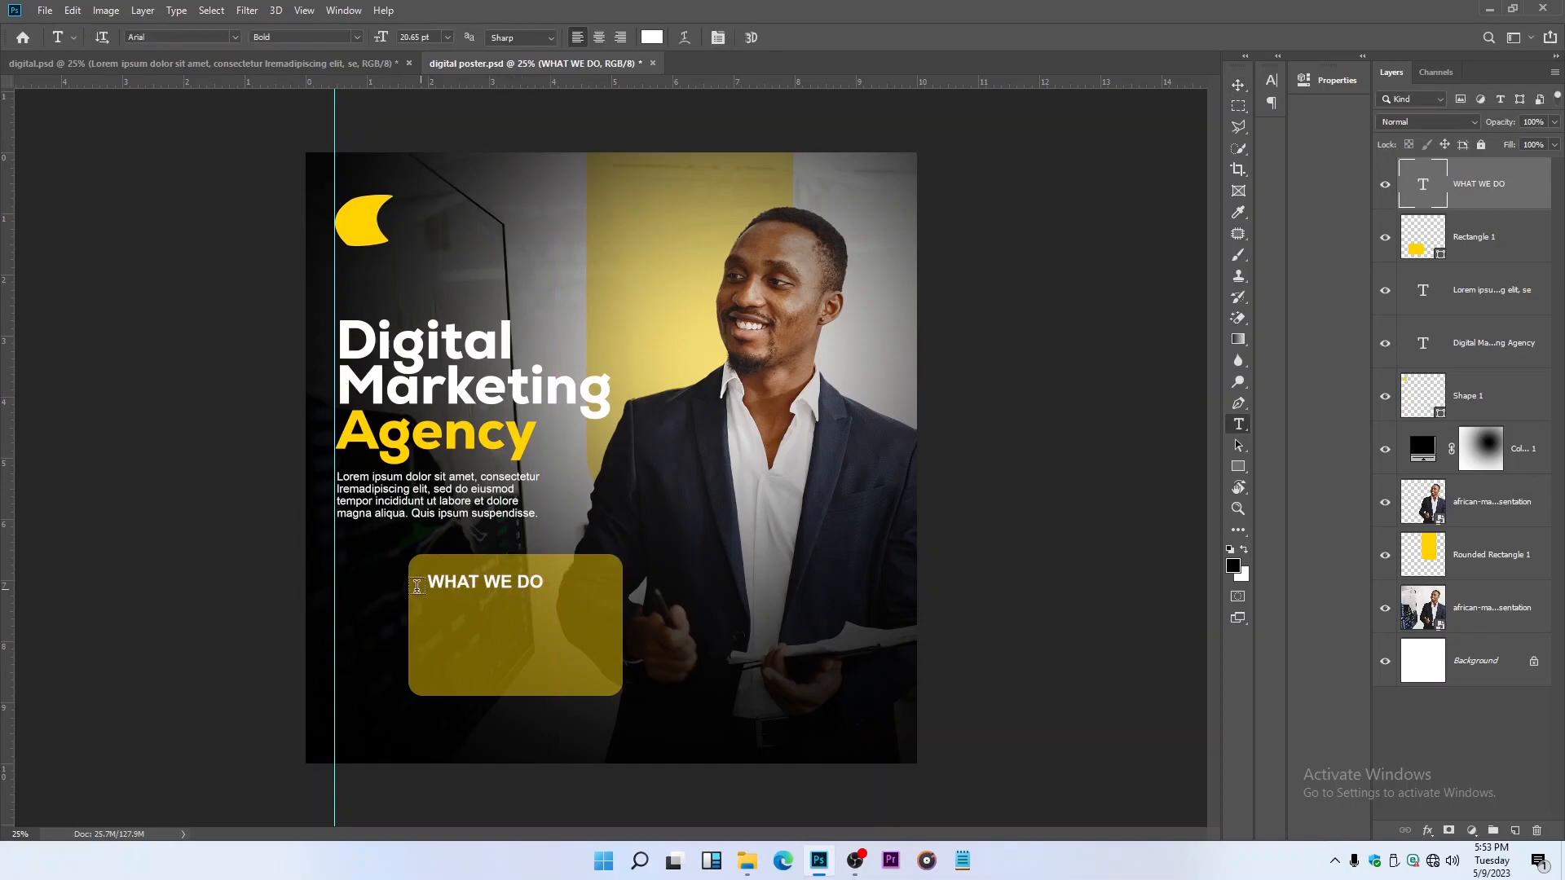
left_click(441, 612)
type("01")
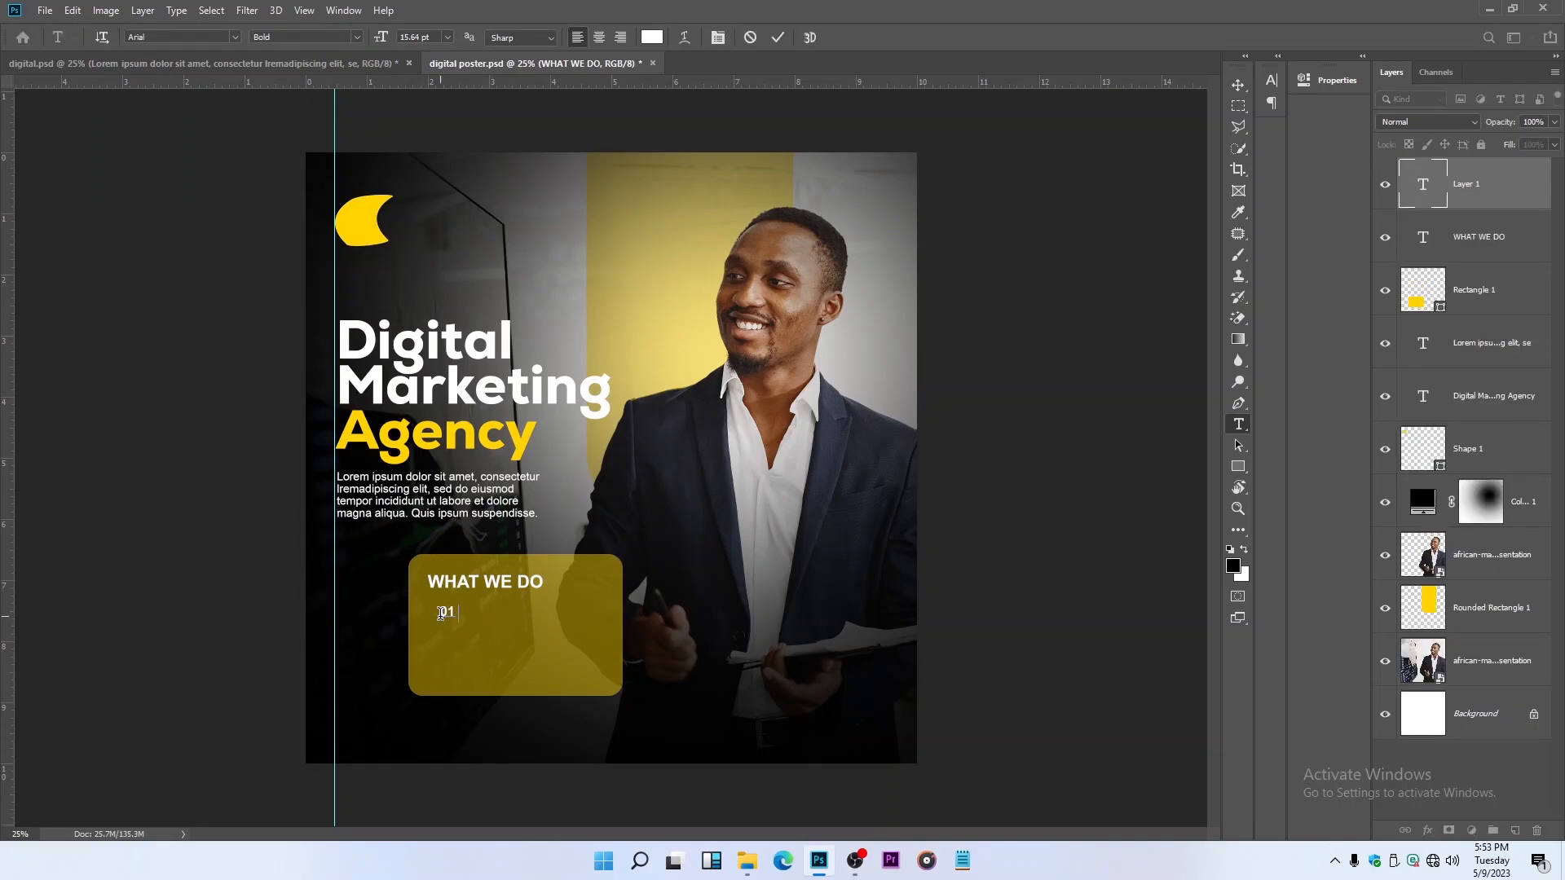
type(" - STRATEGY AND PLANNING ")
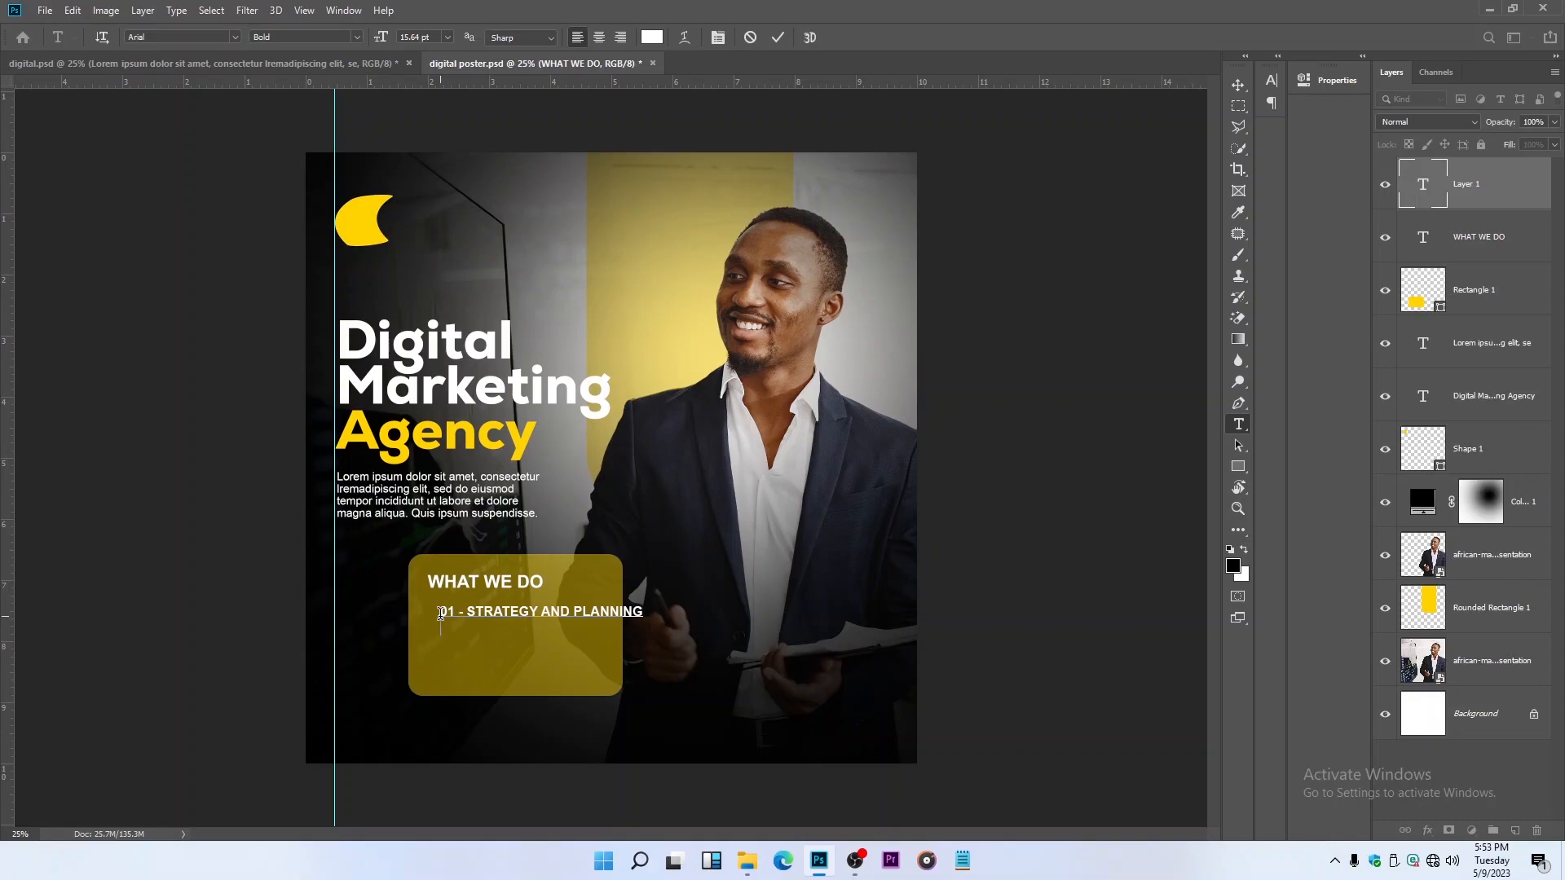
type("02 - CORPORATE FINANCE ")
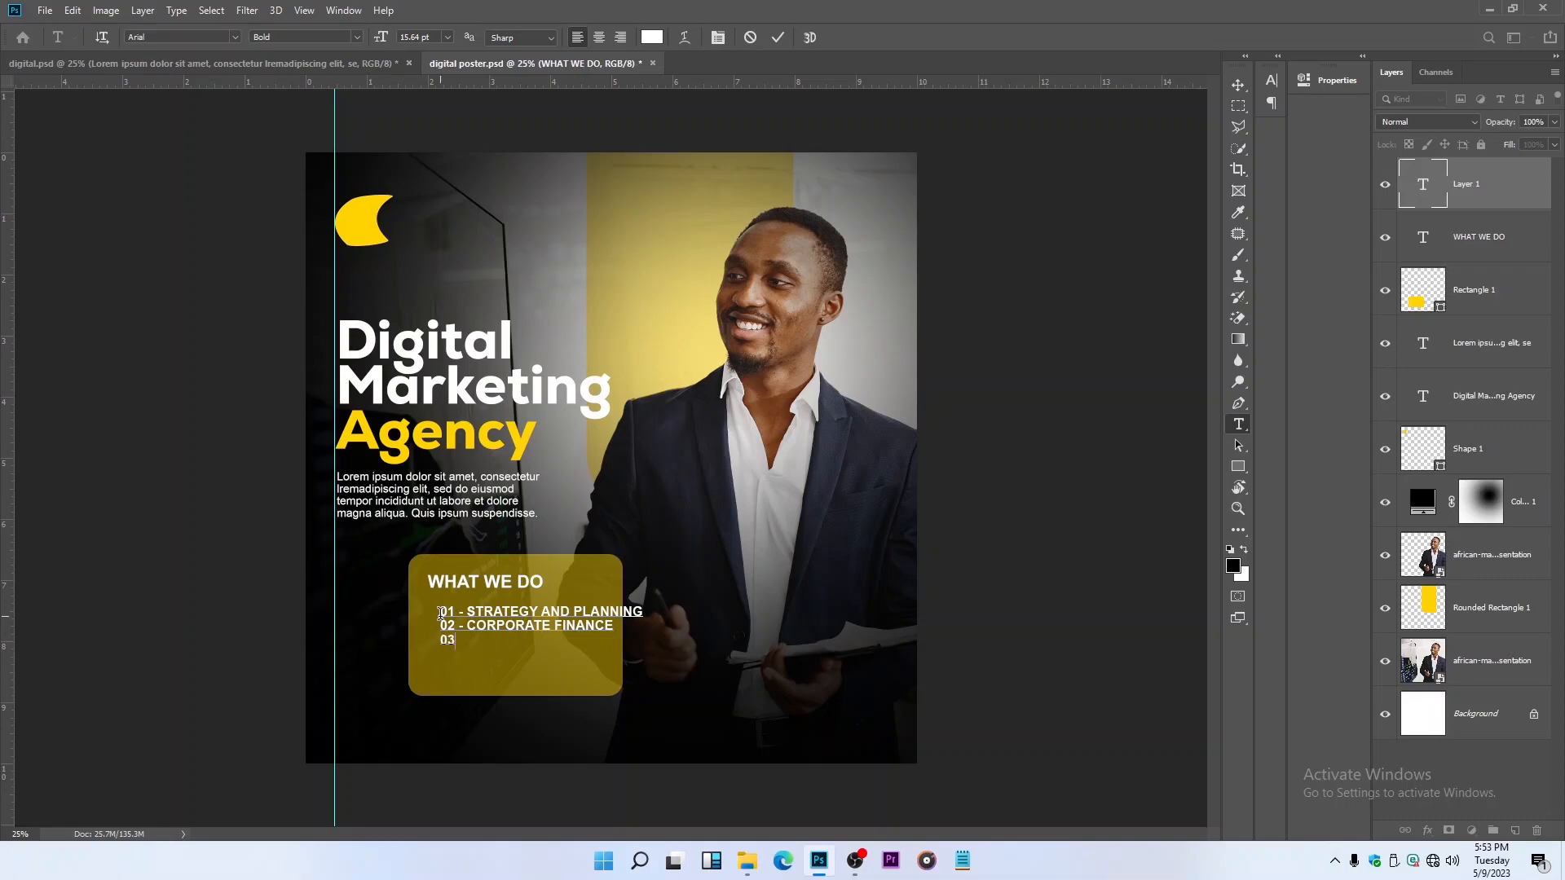
type("03 - MA")
type("RKET RESEARCH")
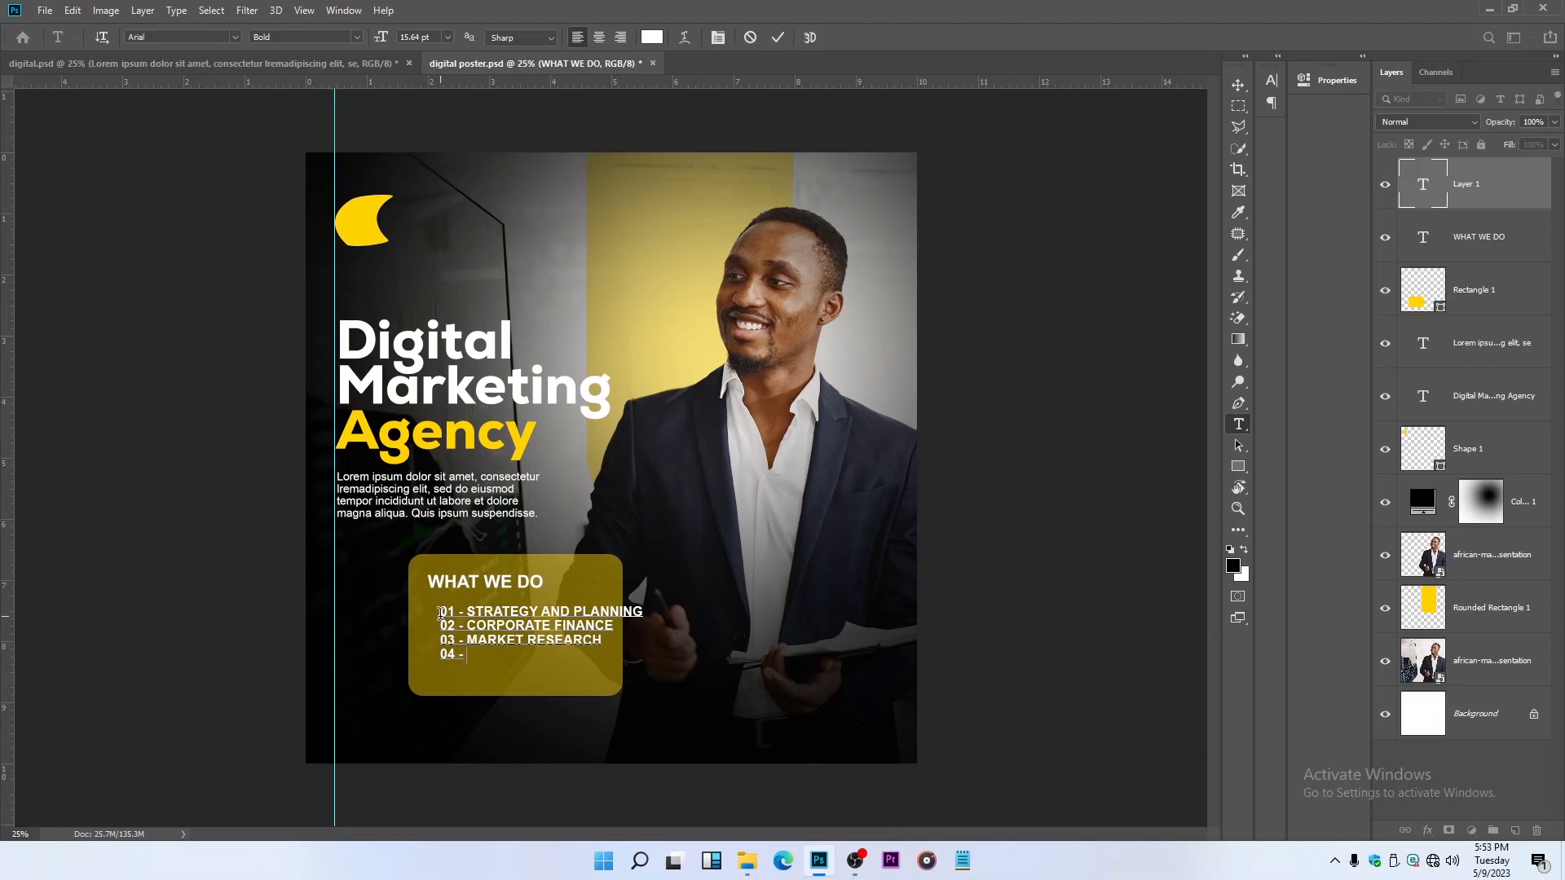
type("BUSINESS ANALSIS")
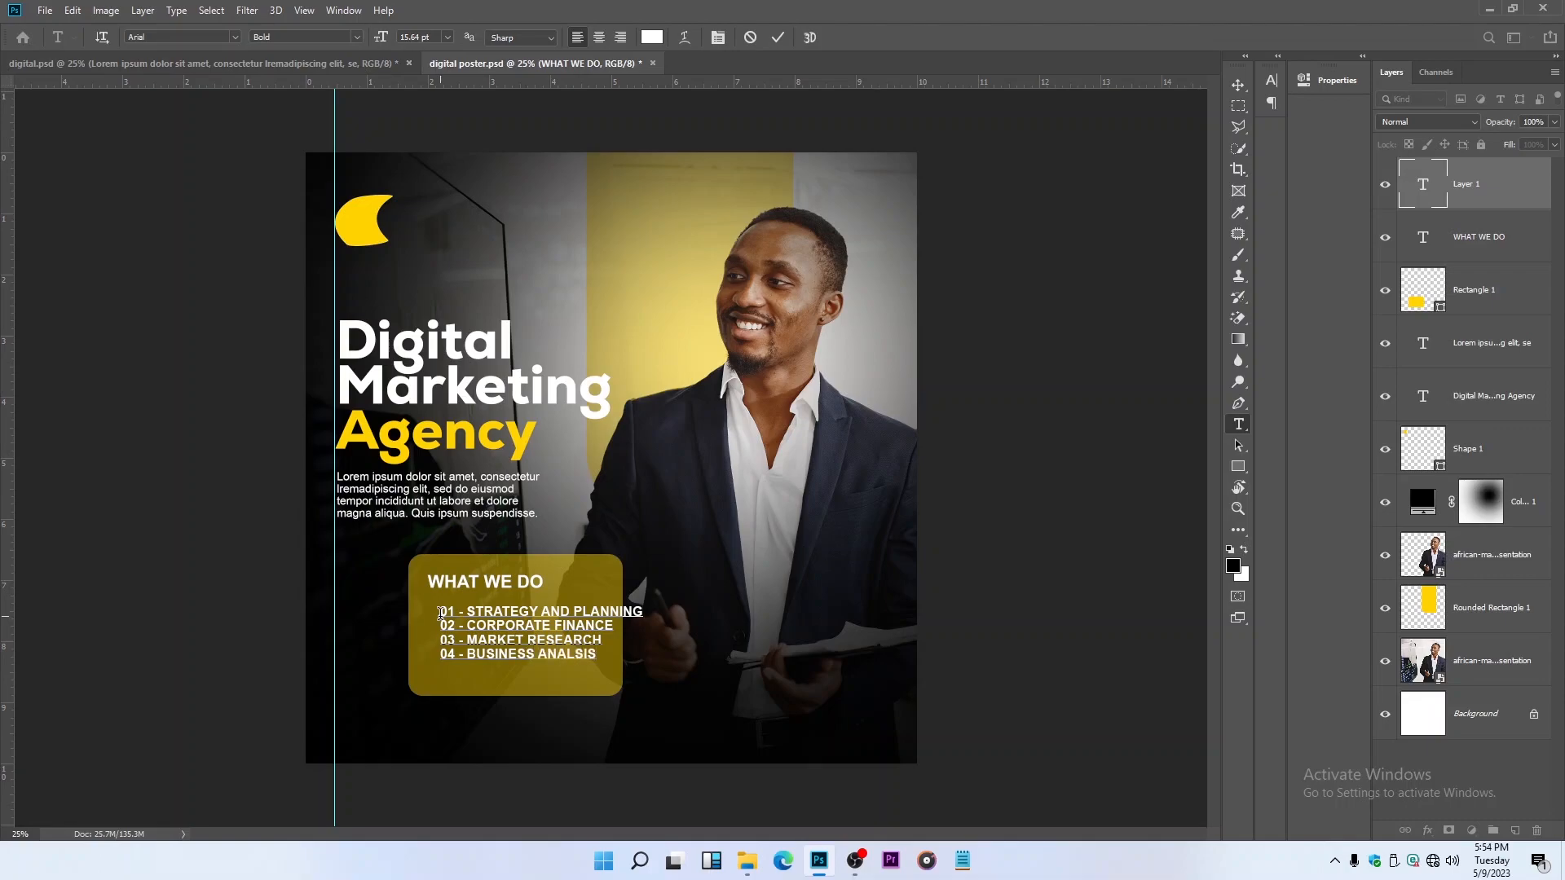
left_click(750, 37)
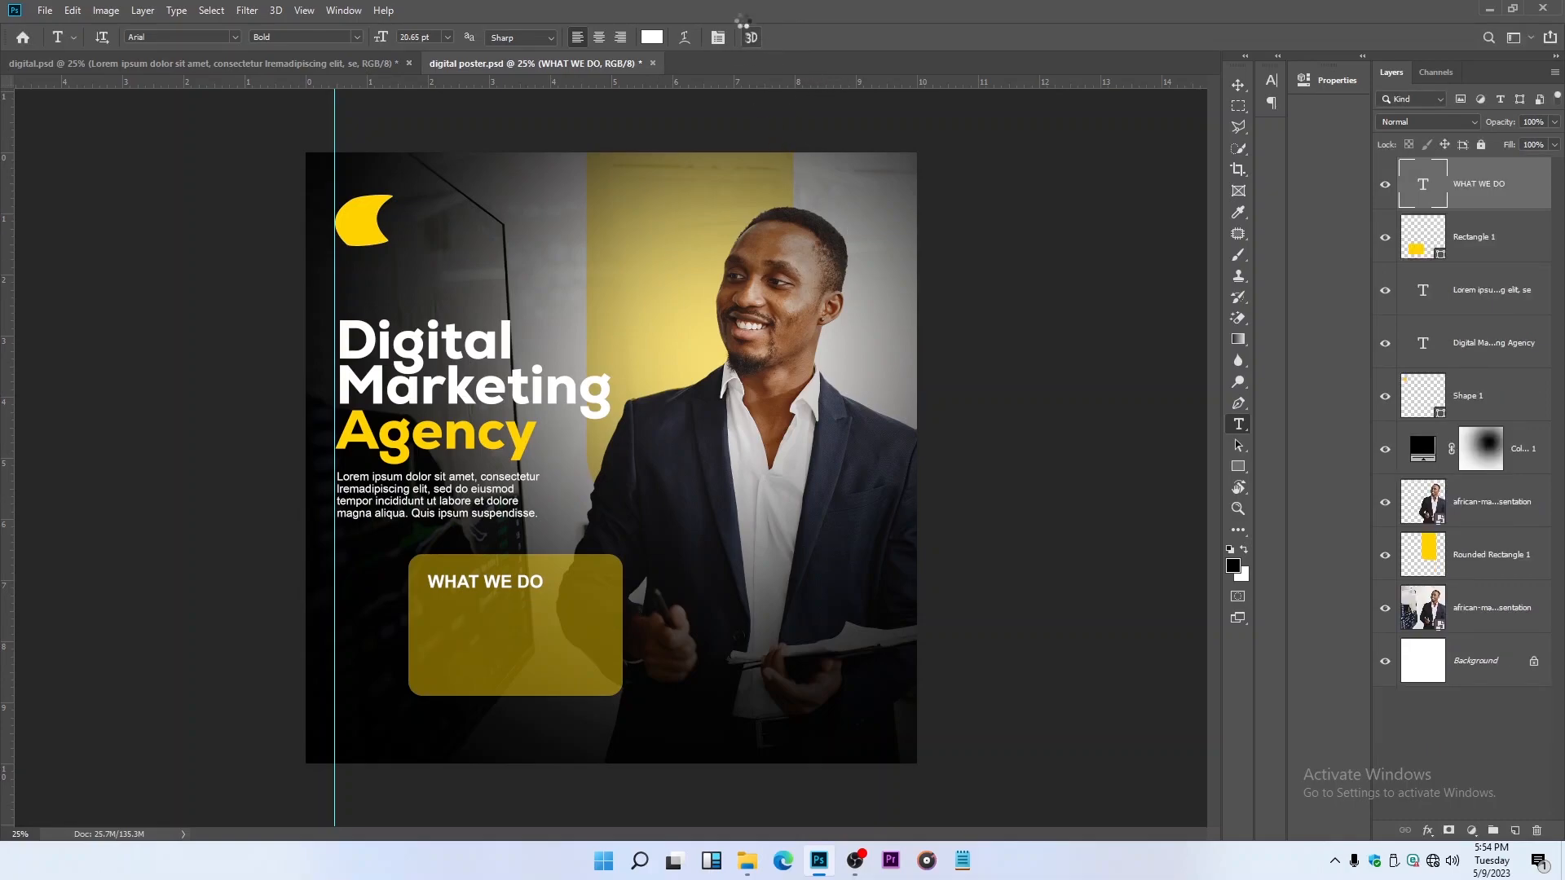
left_click(750, 37)
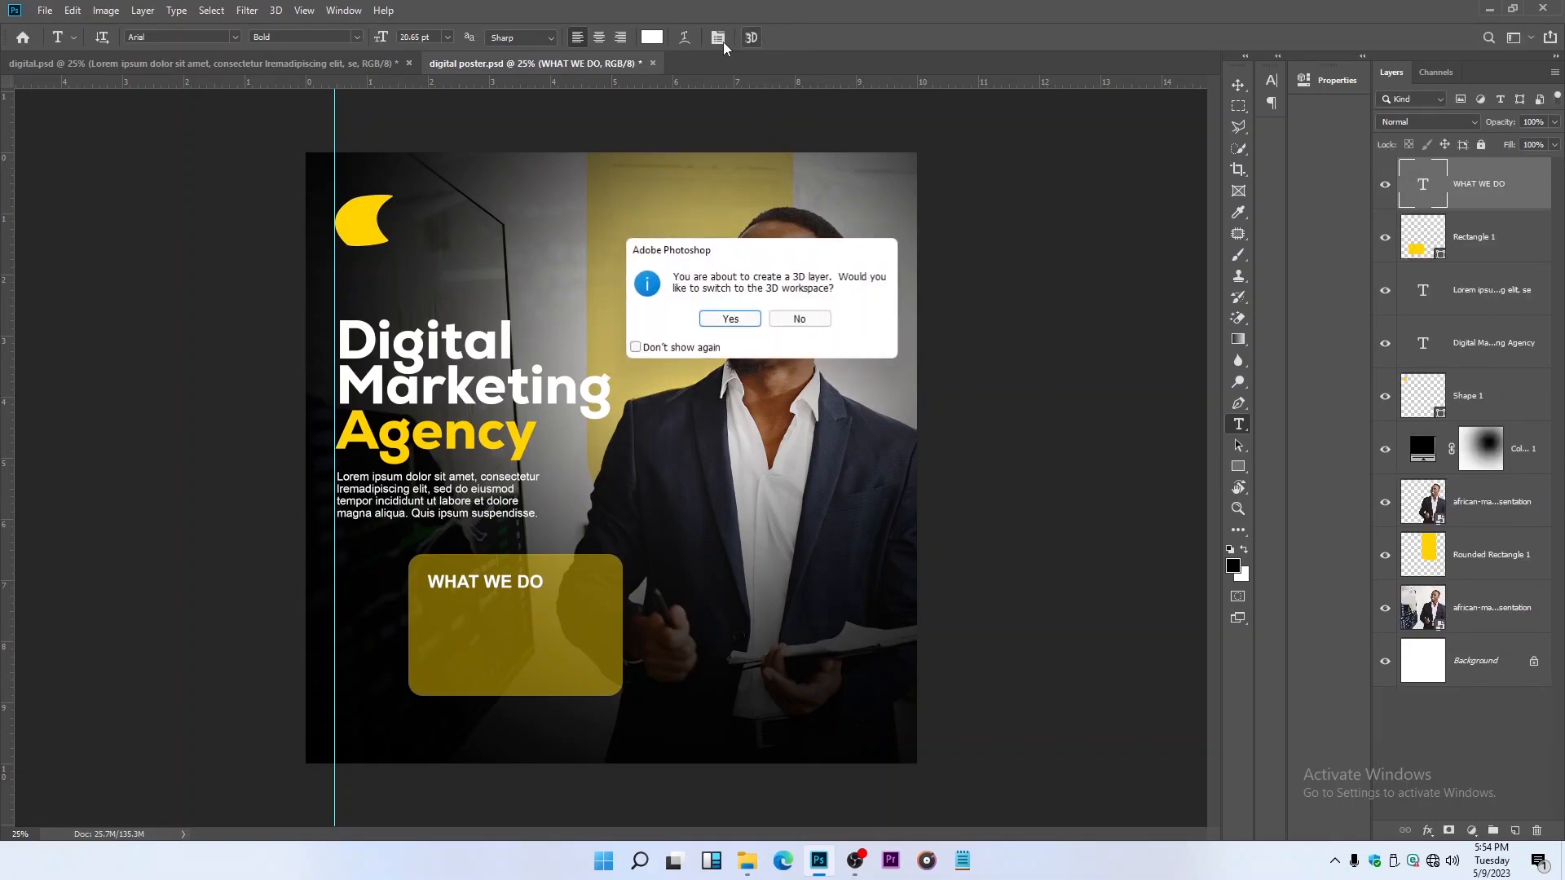
left_click(799, 320)
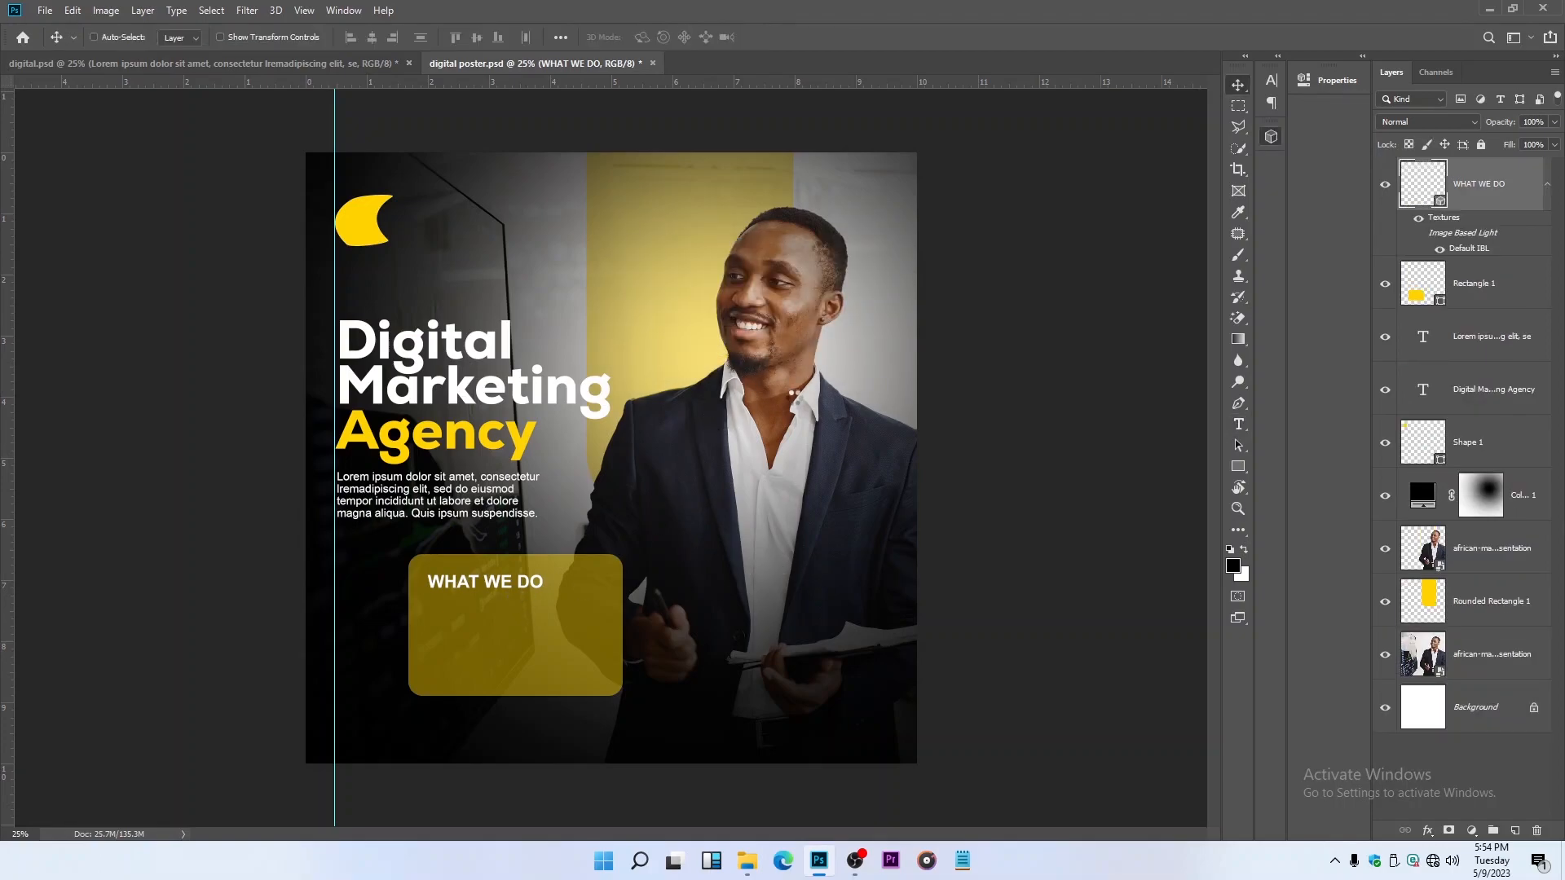
key("ctrl+z")
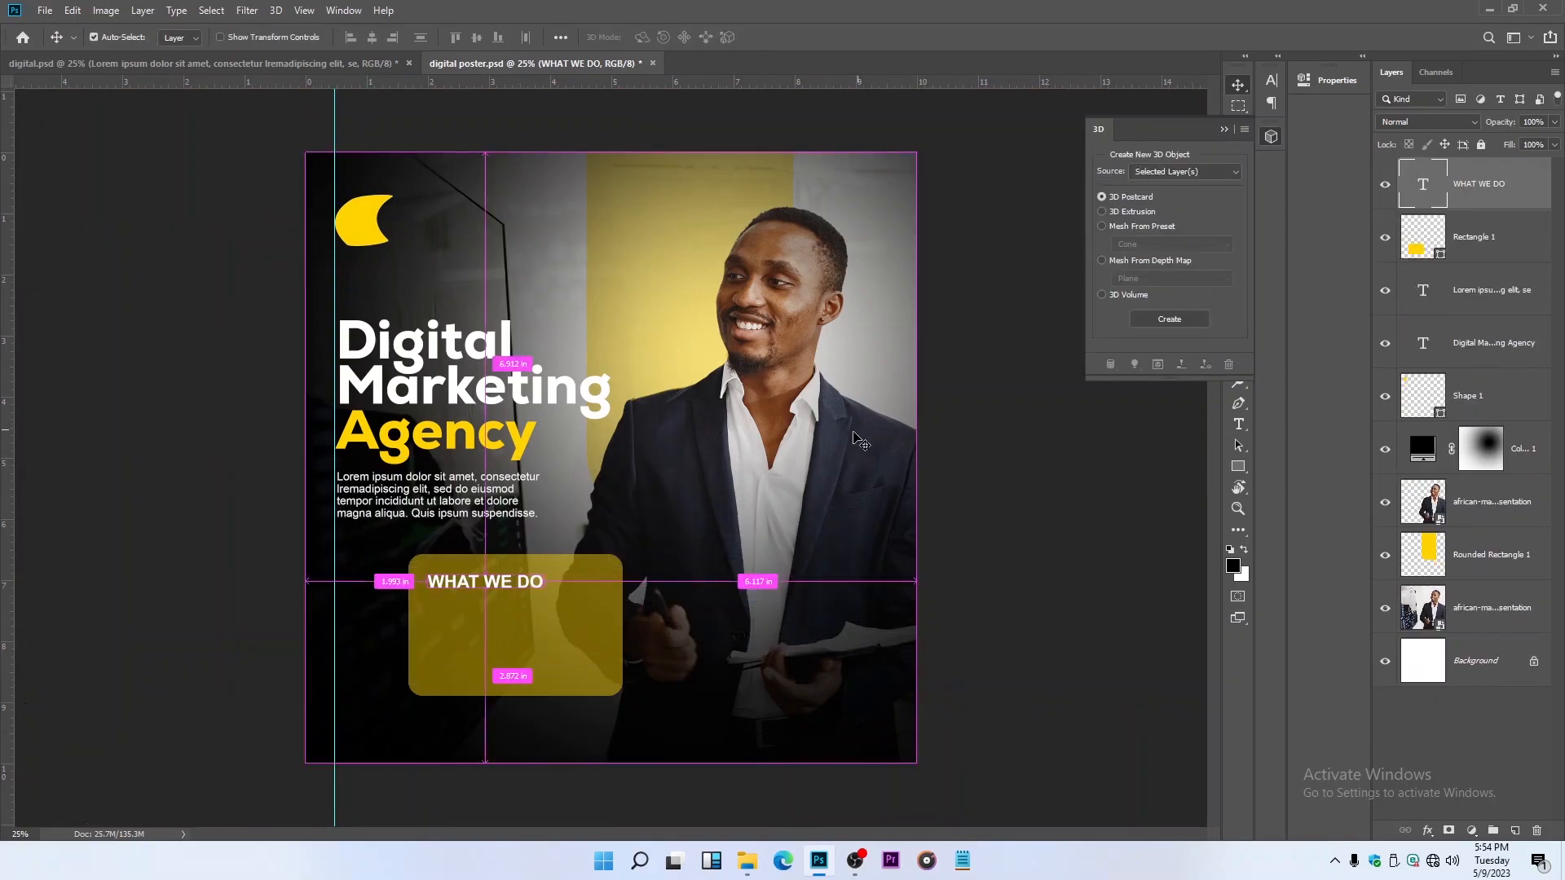
left_click(1238, 424)
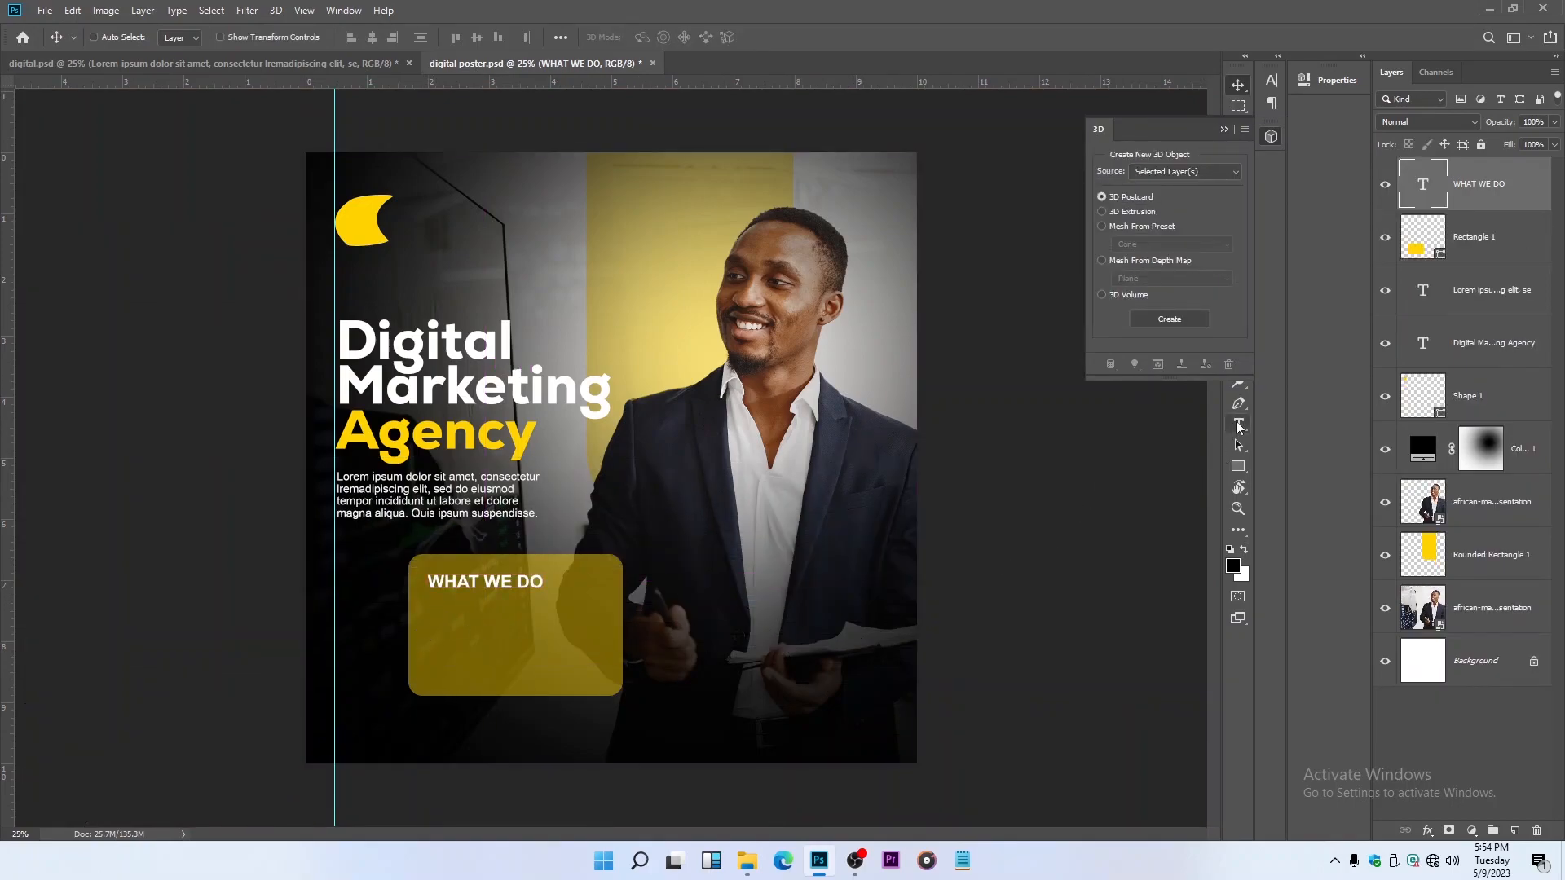
left_click(1223, 131)
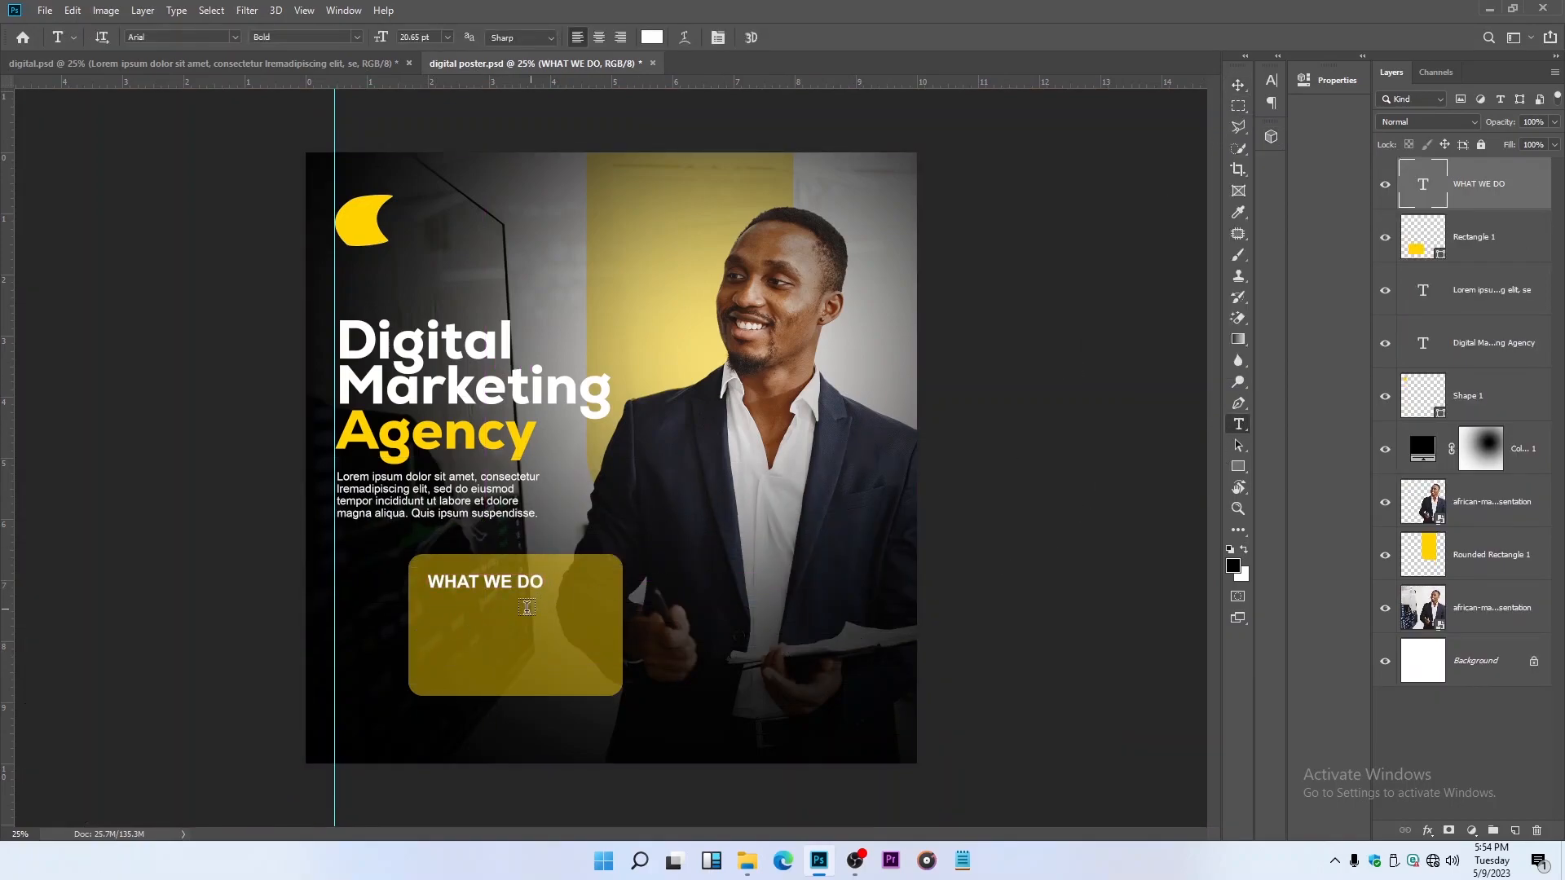
left_click(439, 611)
type("01")
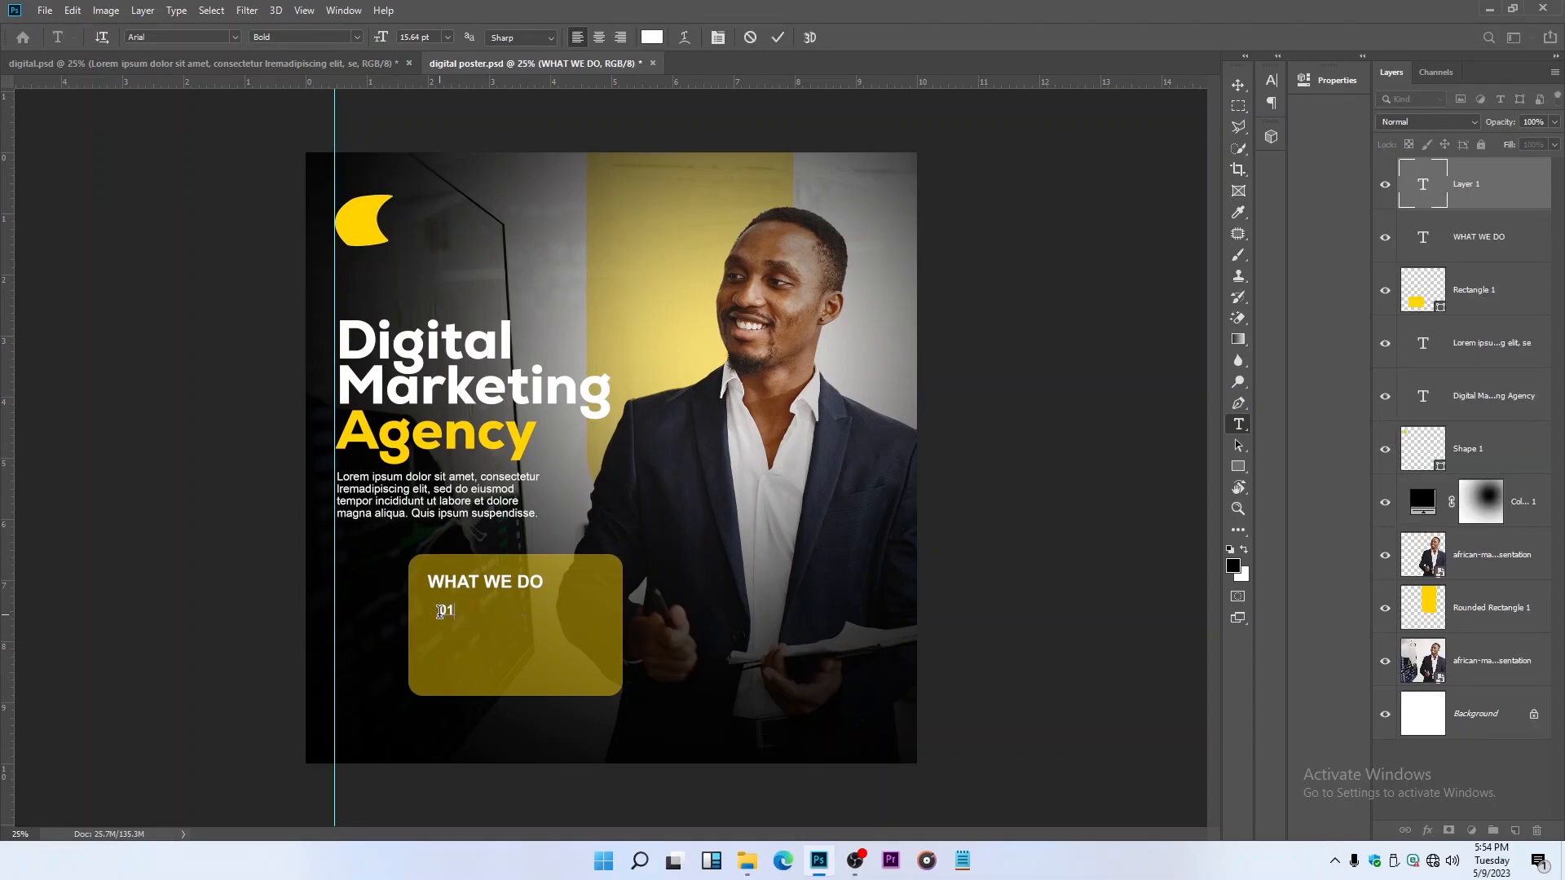
left_click(750, 38)
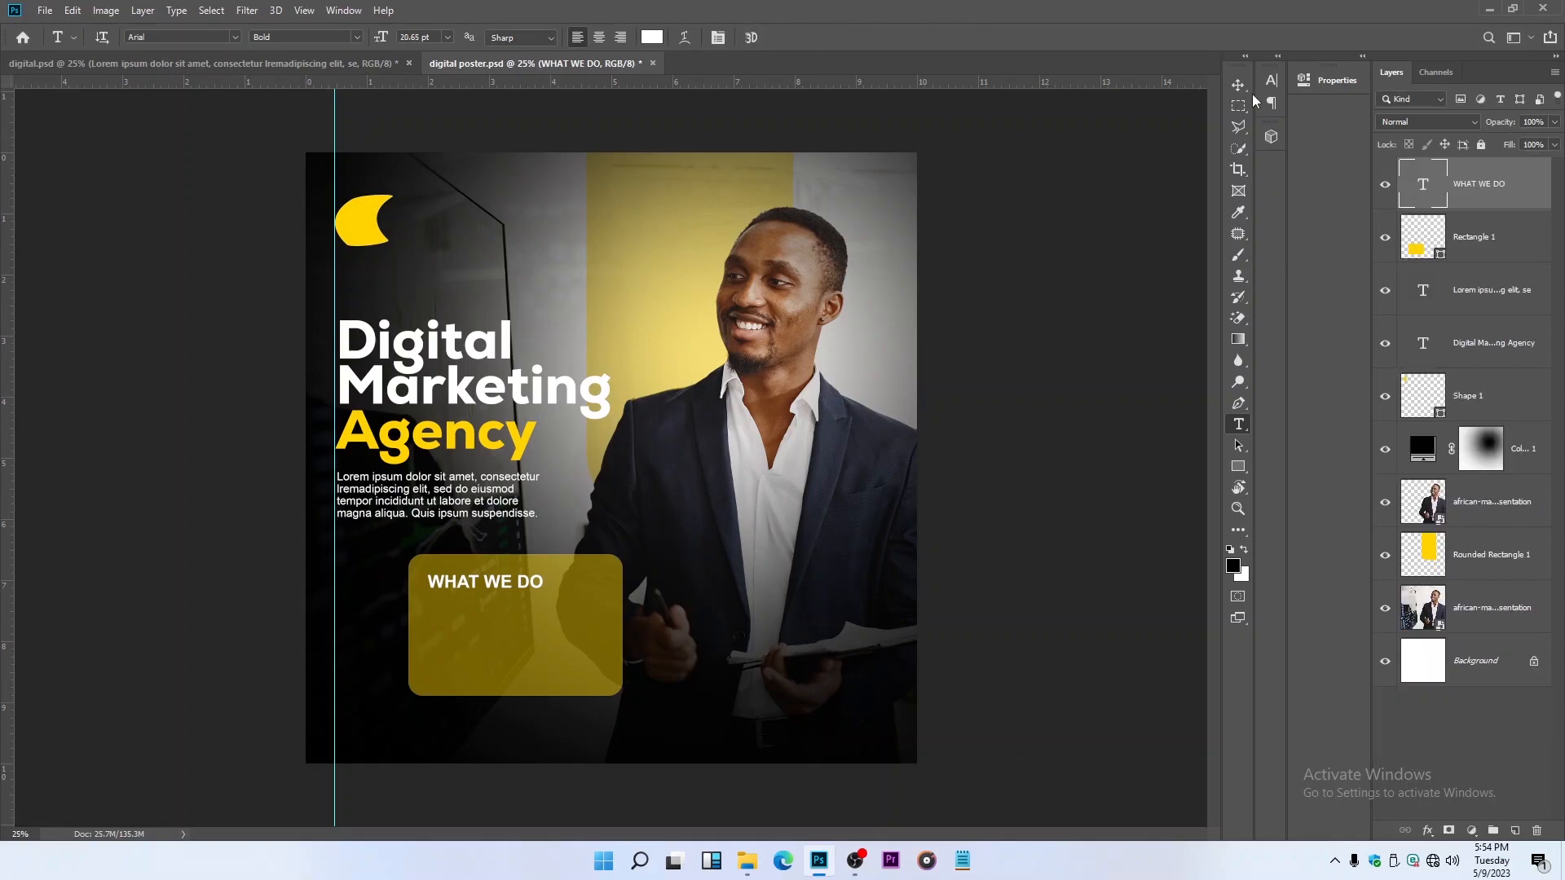
Step: Copy the four-item service list from digital.psd into digital poster.psd, placing it beneath "WHAT WE DO" inside the yellow rectangle
left_click(1241, 85)
left_click(131, 63)
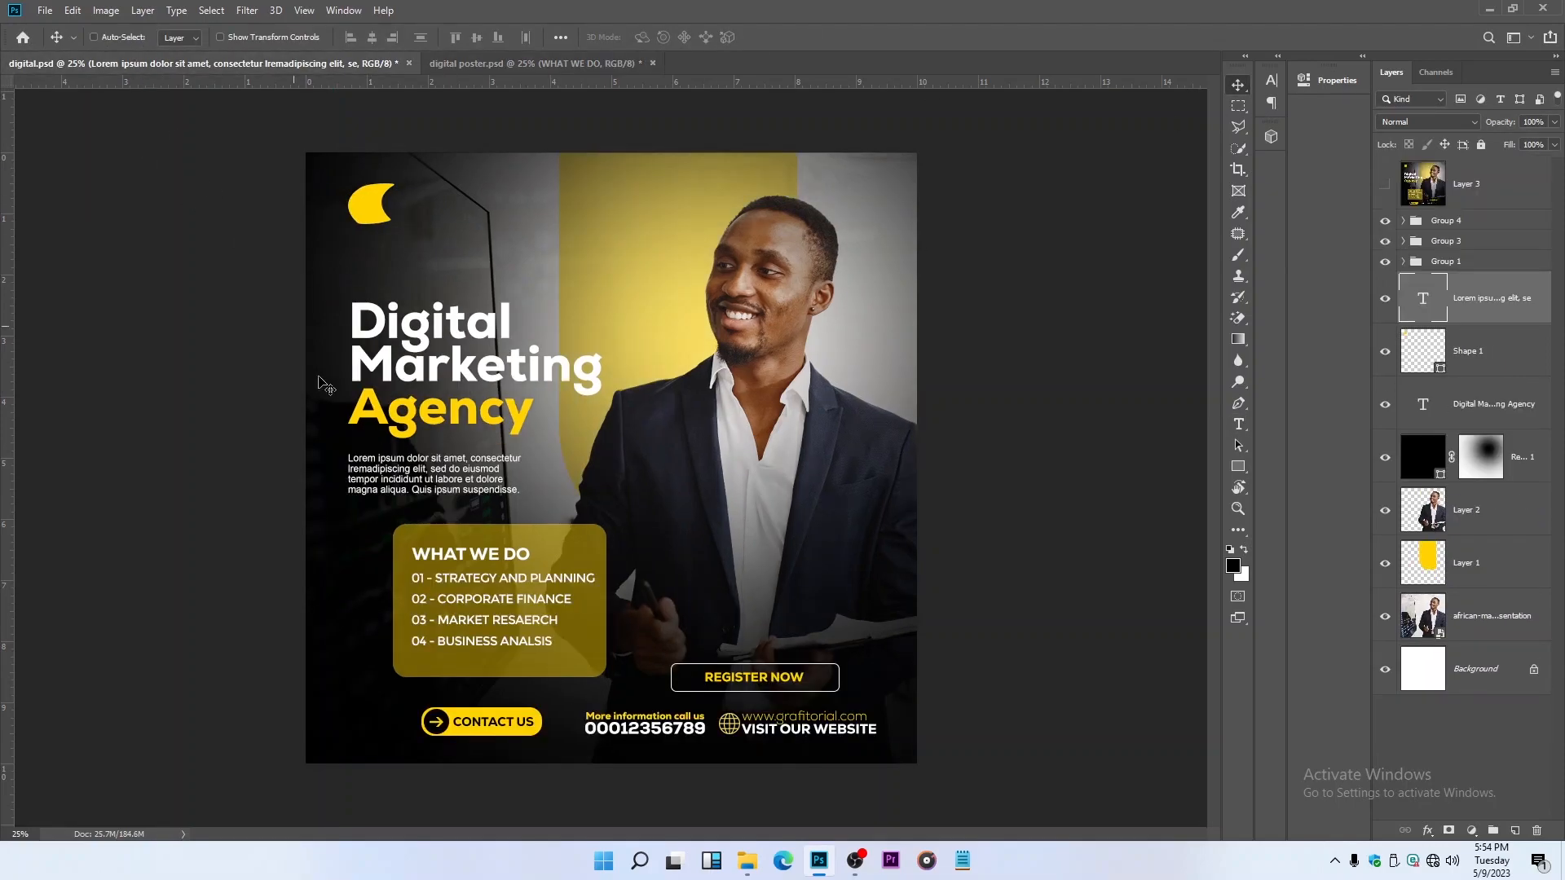
left_click_drag(463, 600, 521, 642)
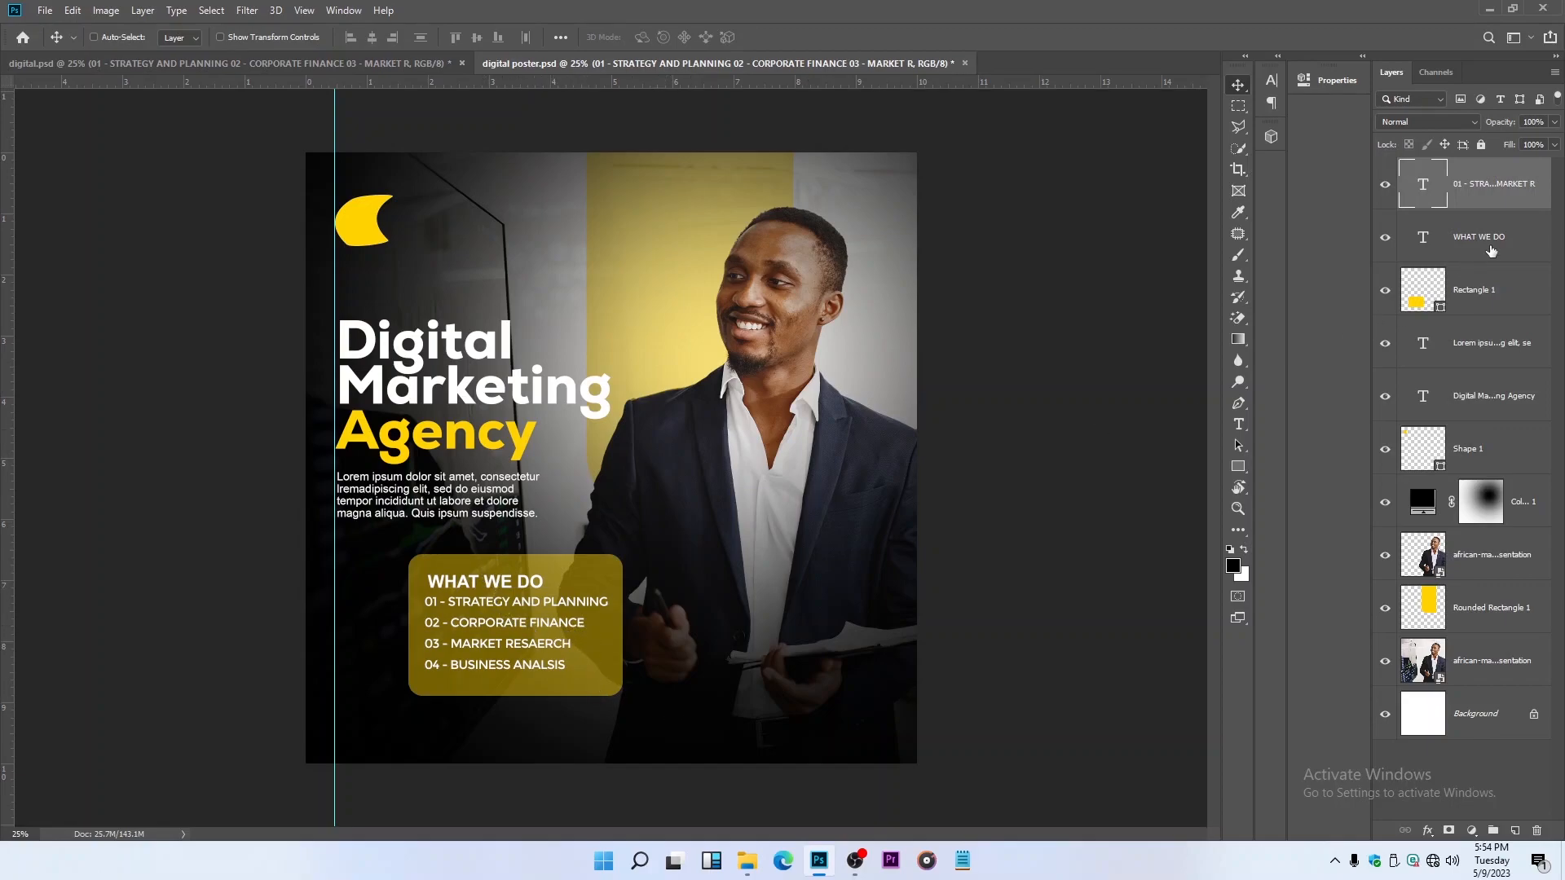
Step: Move the service list, WHAT WE DO heading and yellow rectangle together slightly up and left, and group their layers
left_click(1479, 298, "ctrl")
left_click(1515, 242, "ctrl")
mouse_move(544, 586)
left_mouse_down()
mouse_move(539, 556)
mouse_move(530, 569)
left_mouse_up()
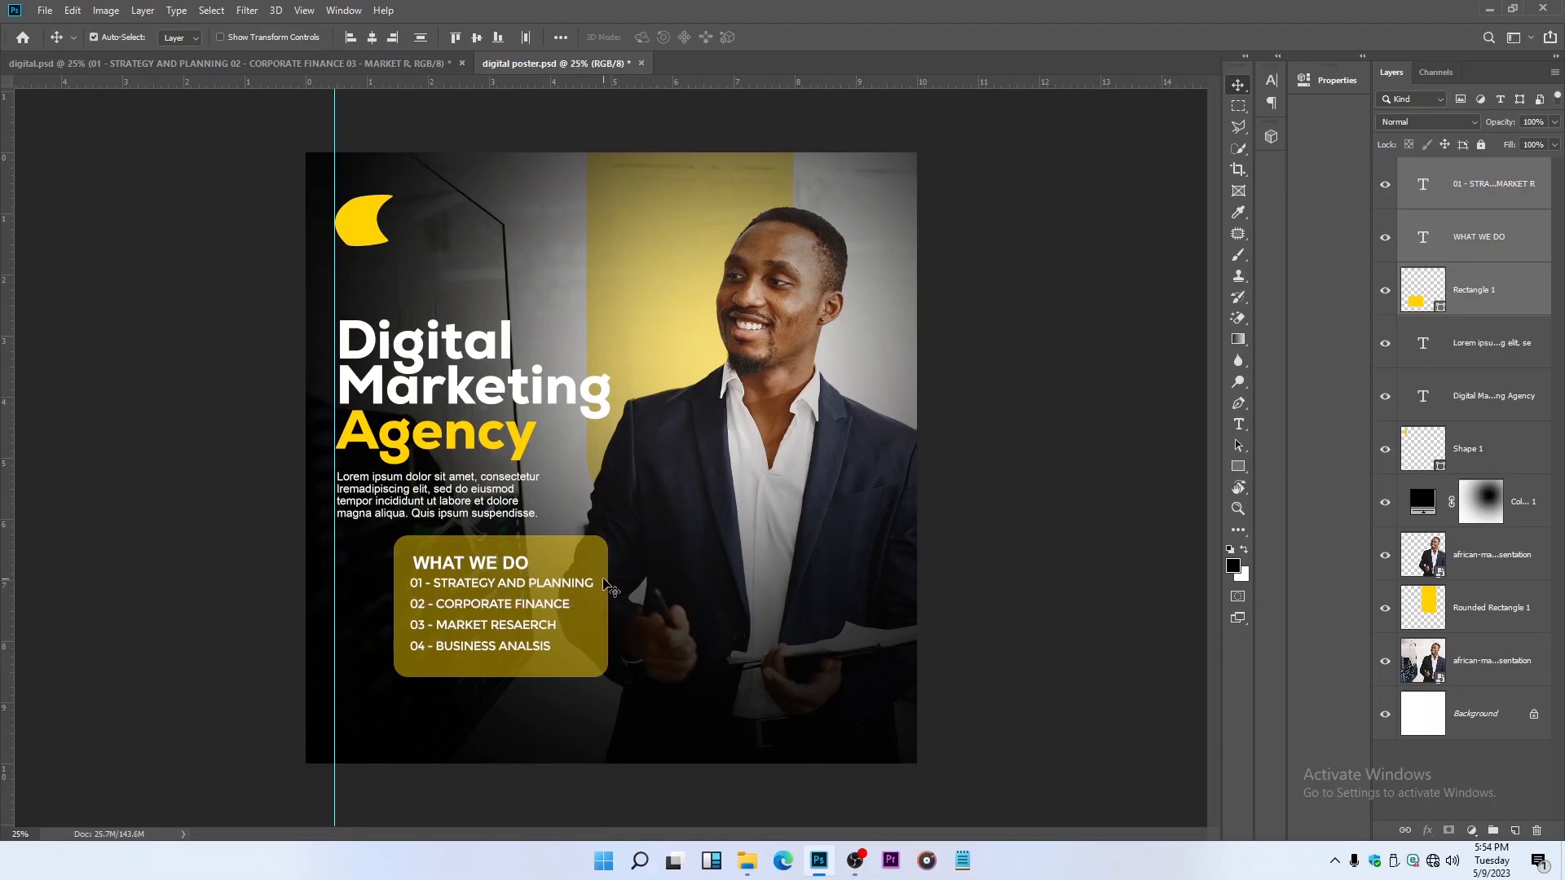
key("ctrl+g")
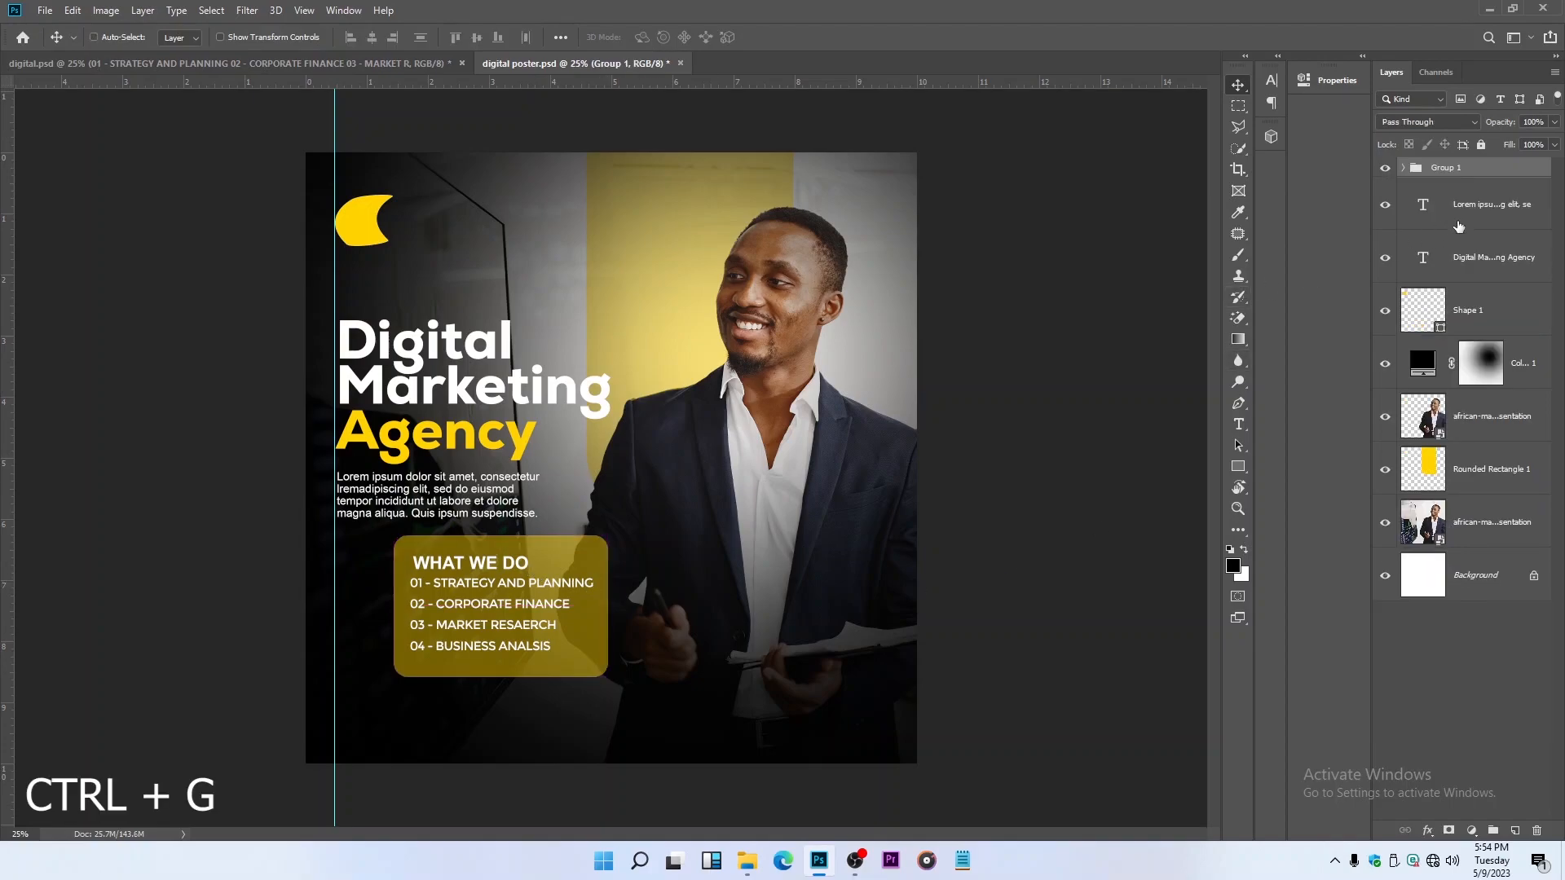
Step: Group the Lorem ipsum paragraph, the Digital Marketing Agency heading and the Shape 1 layer
left_click(1466, 221)
left_click(1500, 273, "shift")
left_click(1482, 312, "shift")
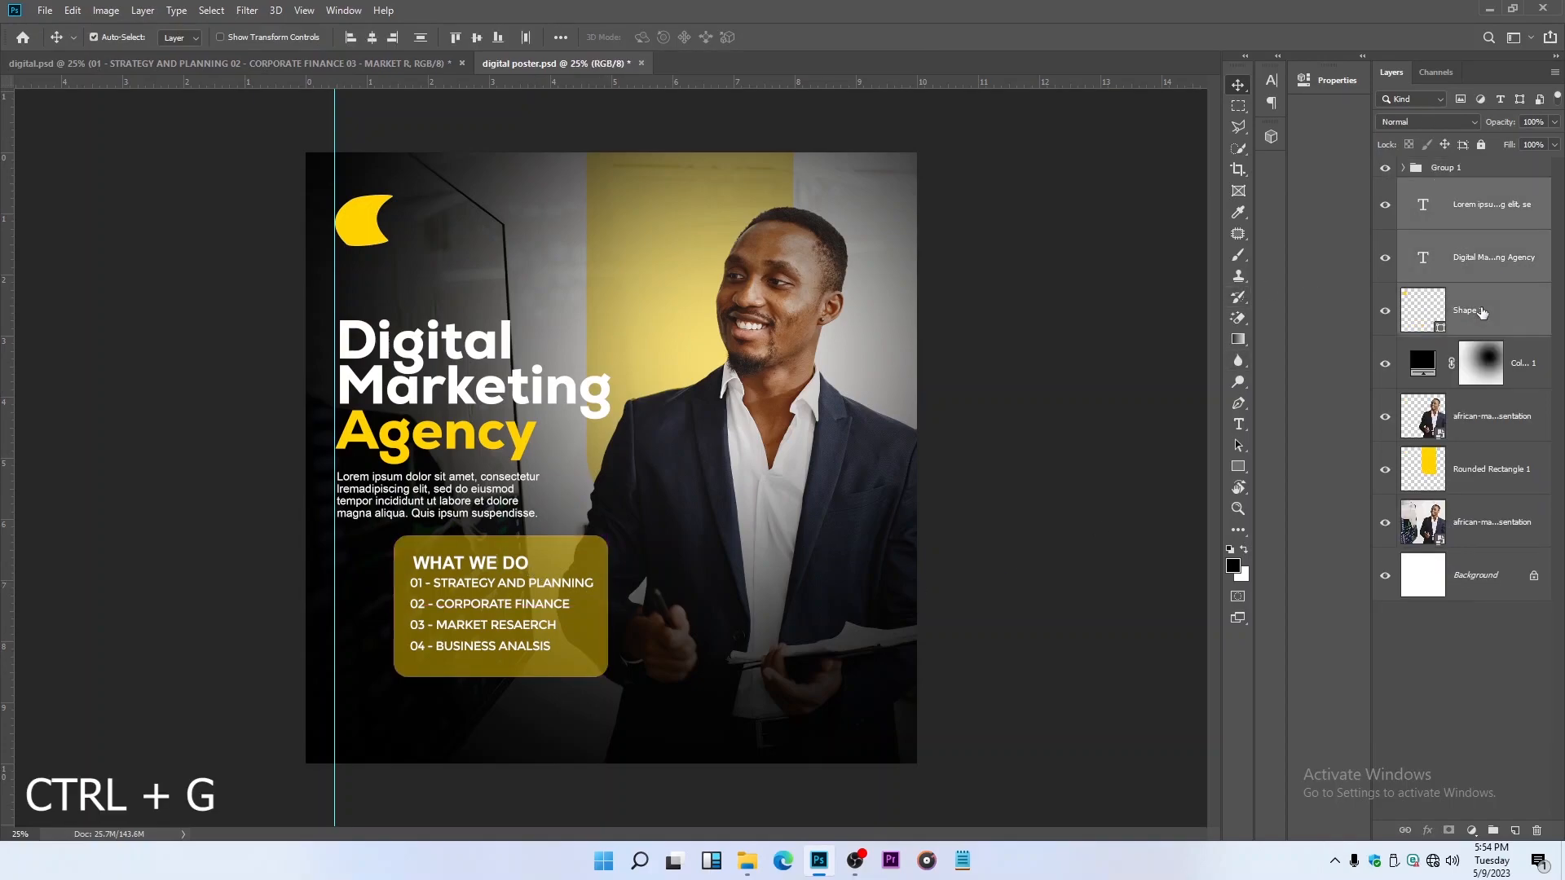
key("ctrl+g")
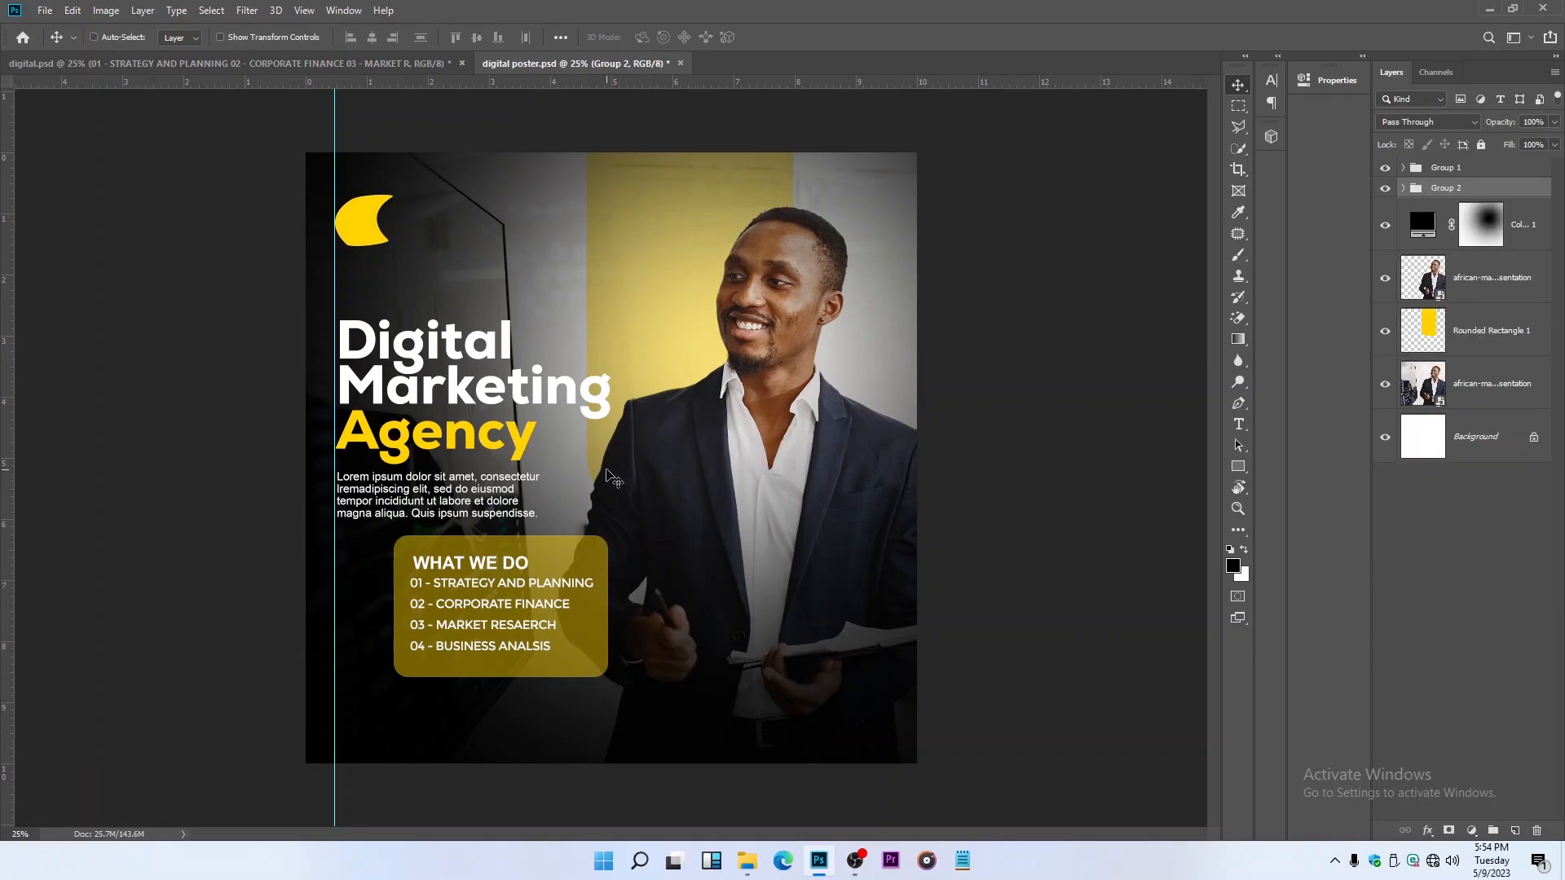
Step: Nudge the Group 1 service box slightly down, away from the Lorem ipsum paragraph
left_click(1457, 175)
key("shift+Down")
key("shift+Down")
key("shift+Down")
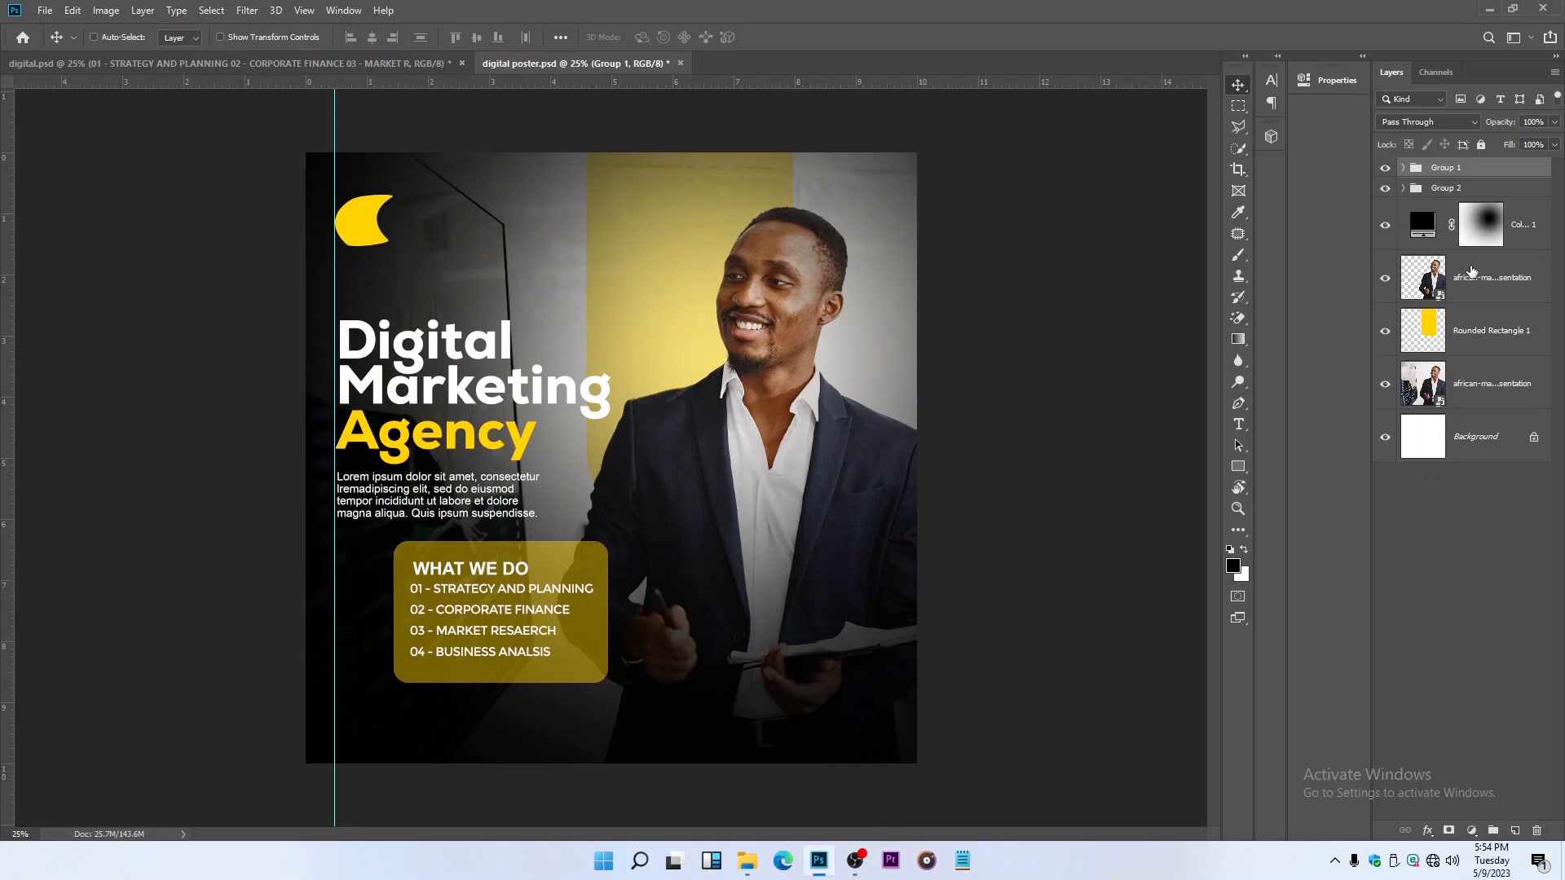
Step: Rename the service box group to WE DO and the heading group to HEAD, and save the document
double_click(1447, 168)
type("W")
key("Return")
double_click(1454, 188)
type("HEAD")
key("Return")
key("ctrl+s")
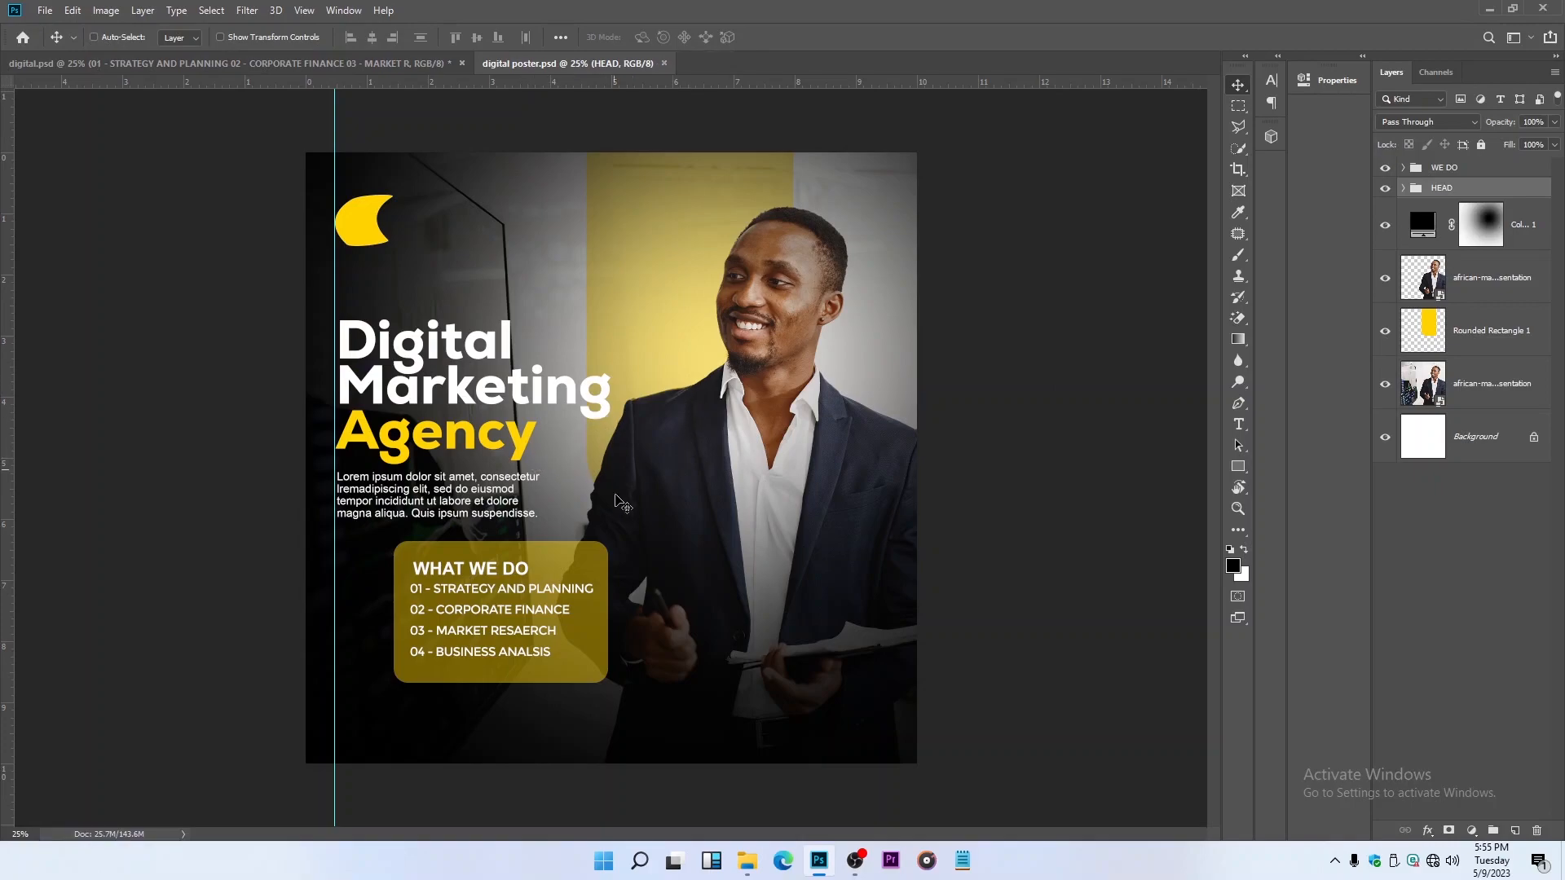
Step: Draw a rounded rectangle about 880 × 144 px over the man's hands and set its corner radii to 25 px
left_click(1238, 467)
left_click(1312, 482)
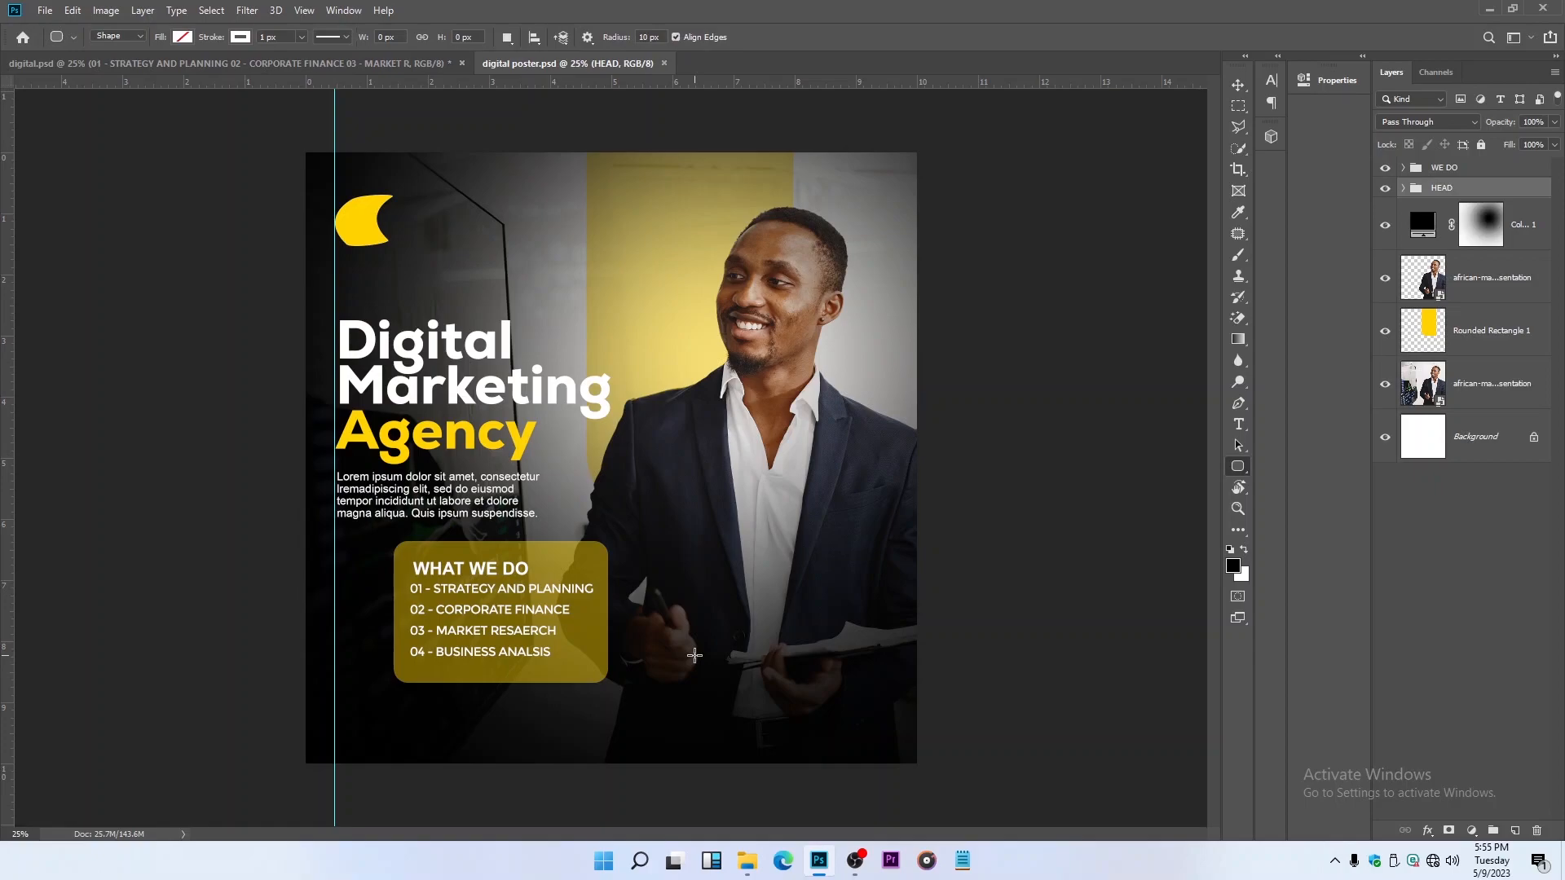
left_click(1238, 467)
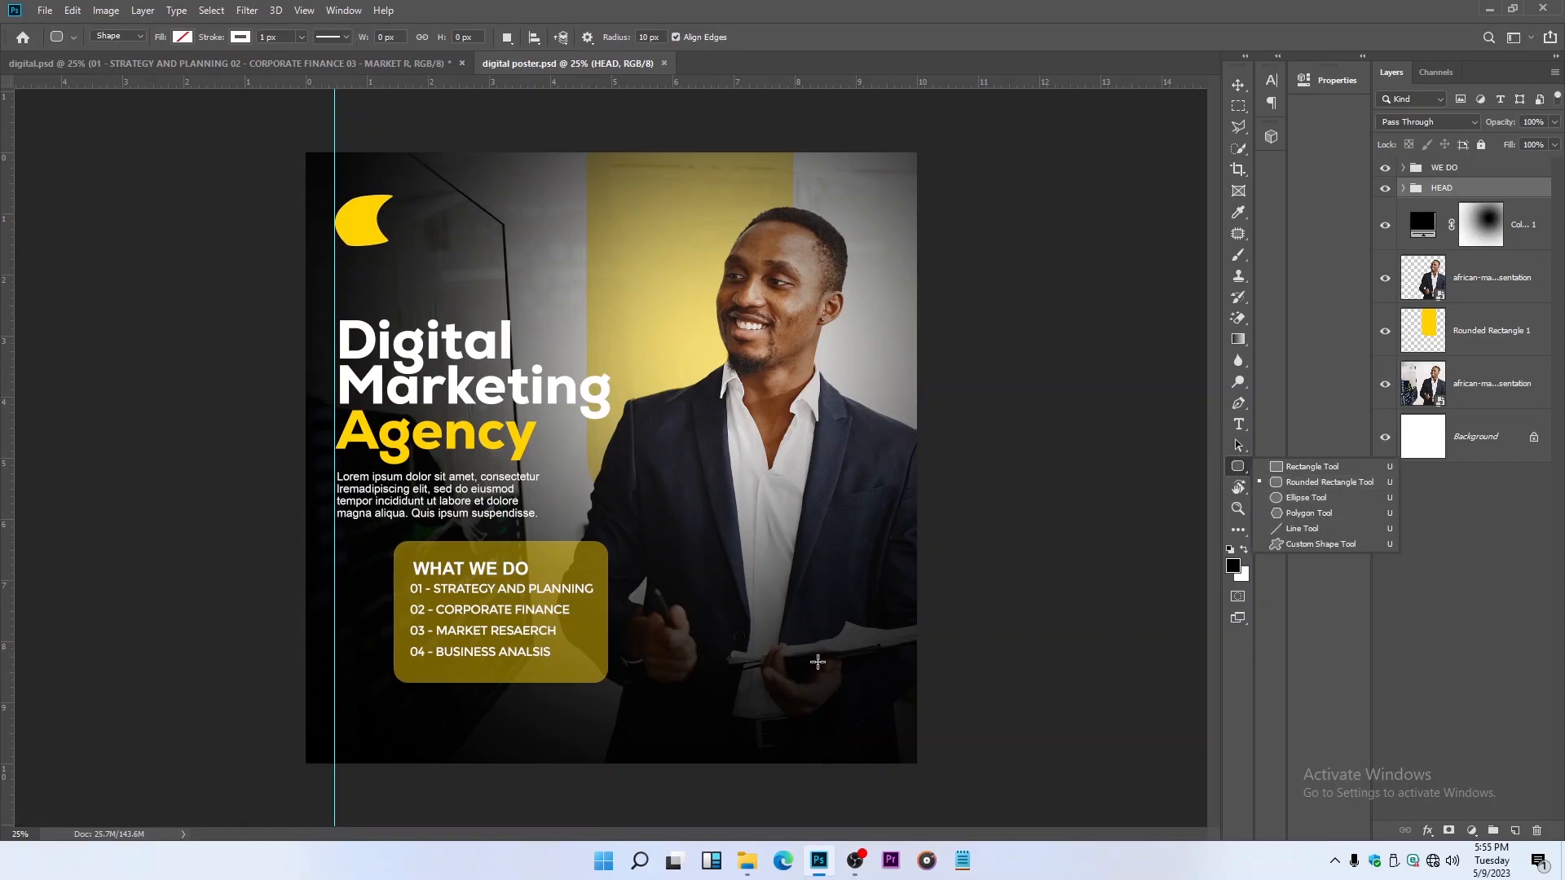
left_click_drag(677, 644, 855, 674)
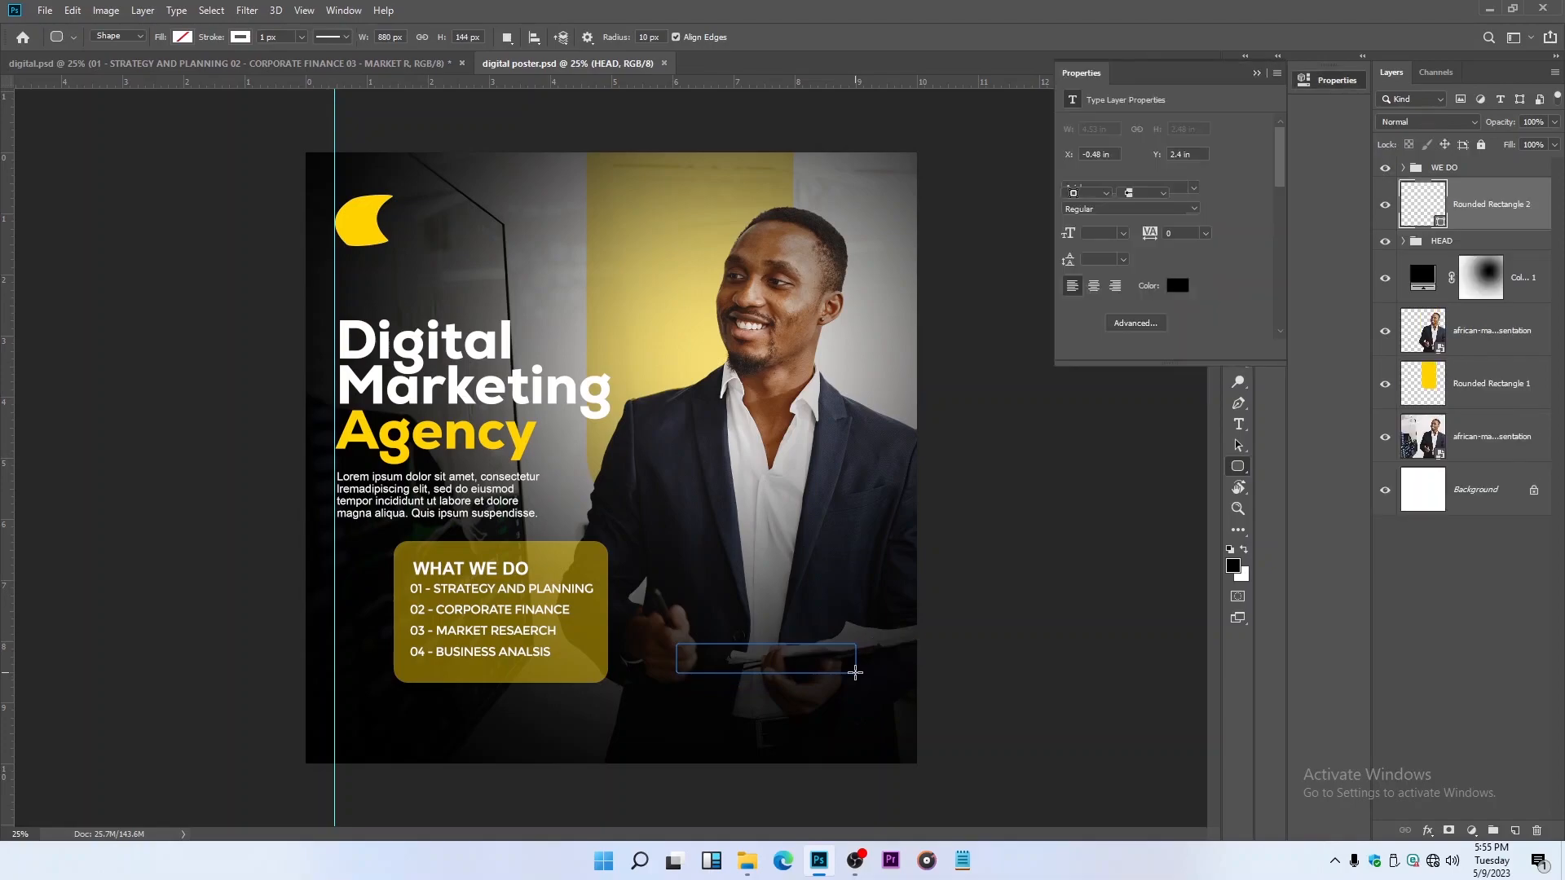
left_click_drag(1065, 246, 1076, 246)
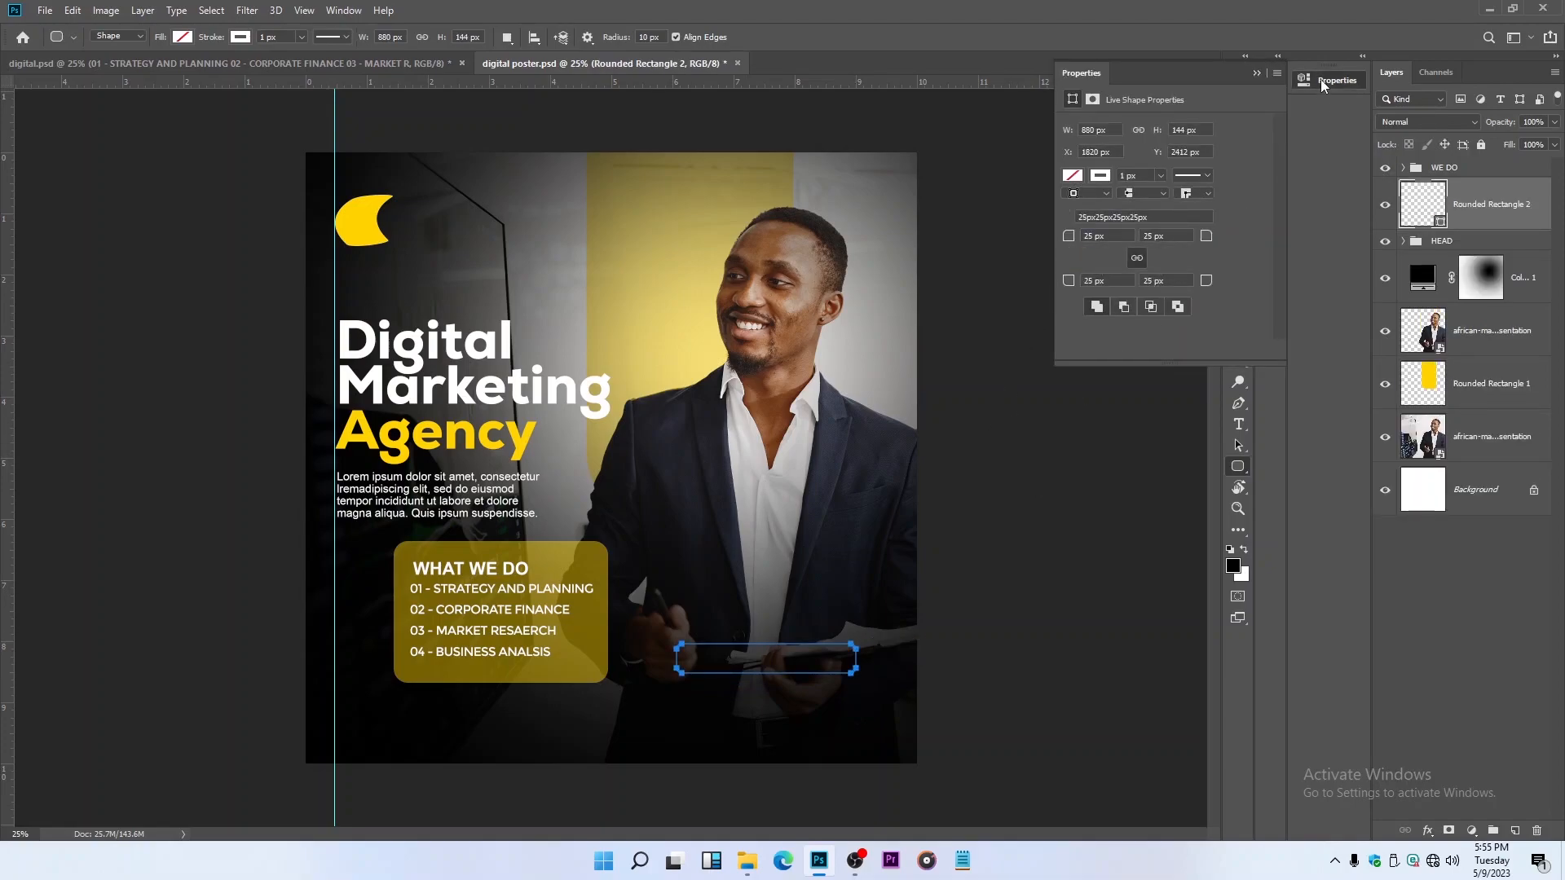
left_click(1257, 73)
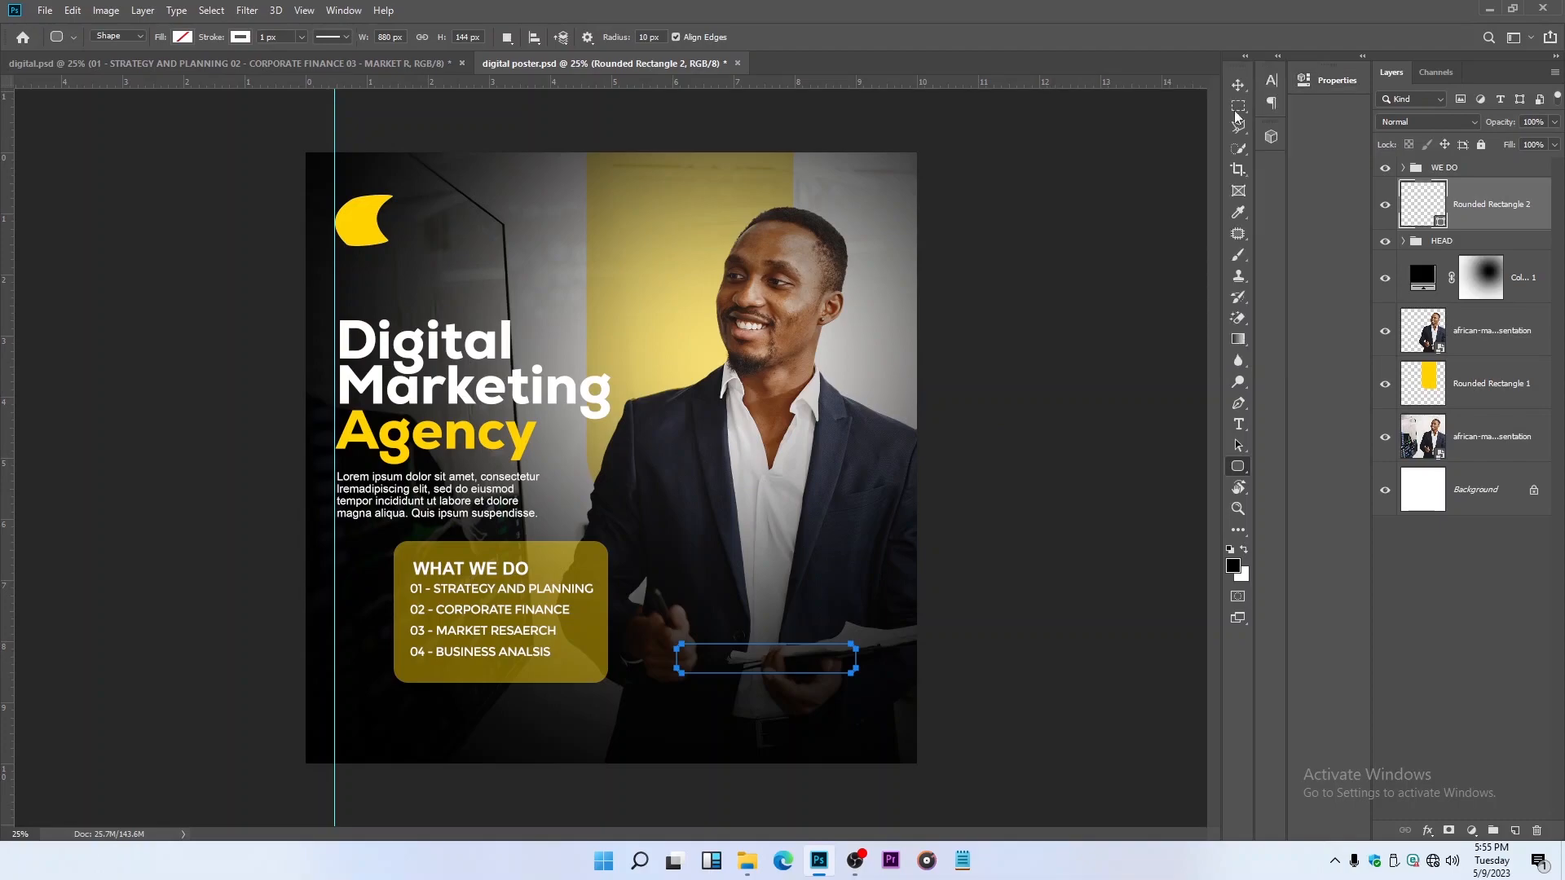
Step: Give the new rounded rectangle a yellow stroke 5 px wide
left_click(241, 37)
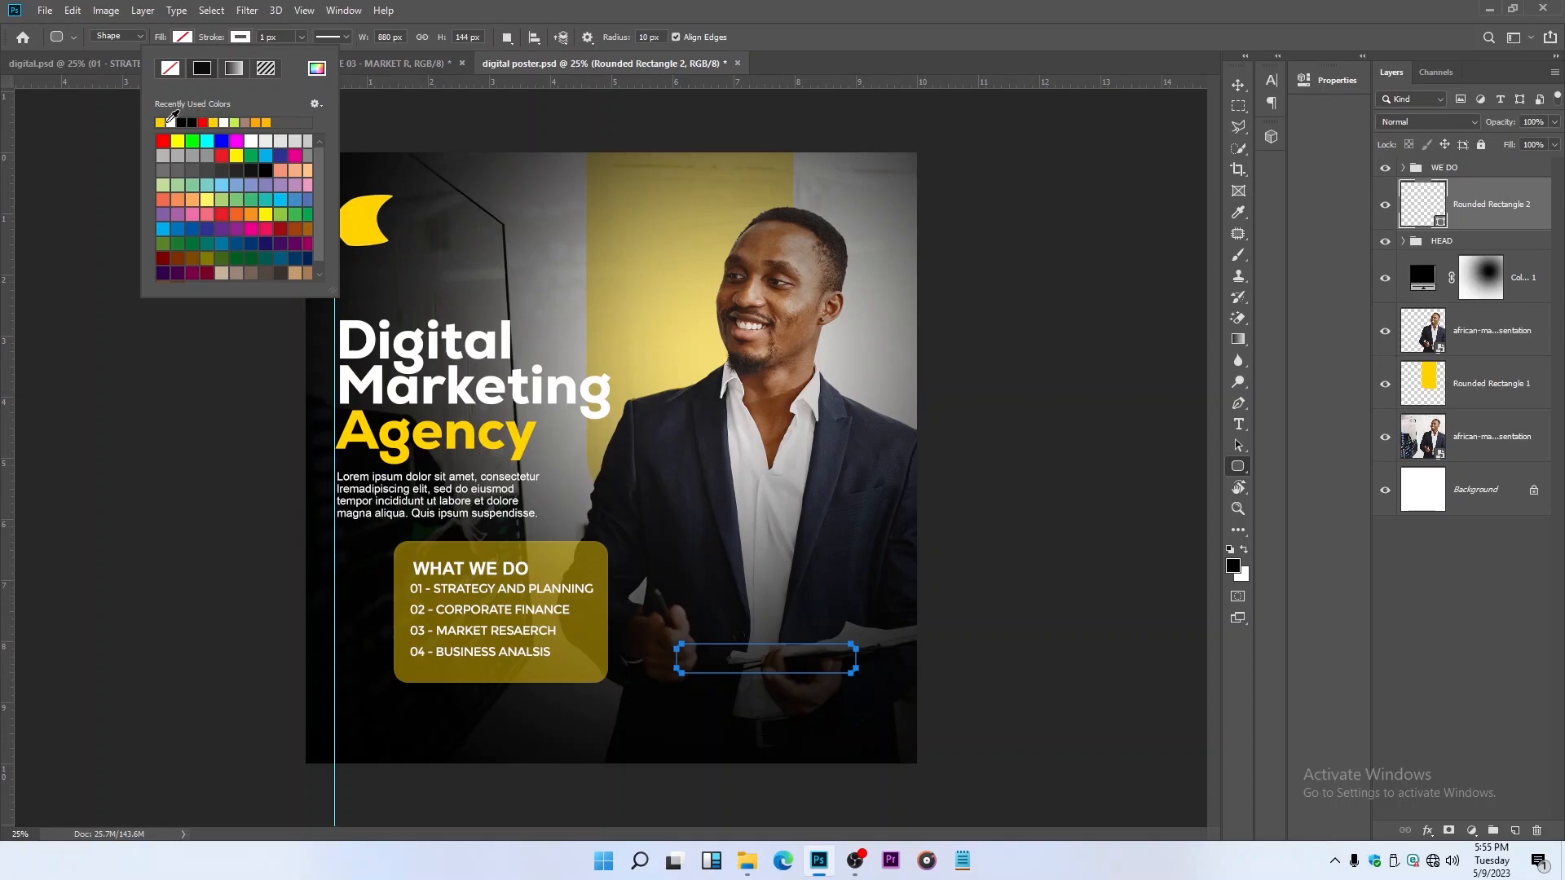
left_click(171, 117)
key("Return")
type("5")
key("Return")
left_click(1238, 85)
scroll(818, 650, "up", 1)
Step: Change the stroke colour of the new rounded rectangle to white
left_click(1241, 461)
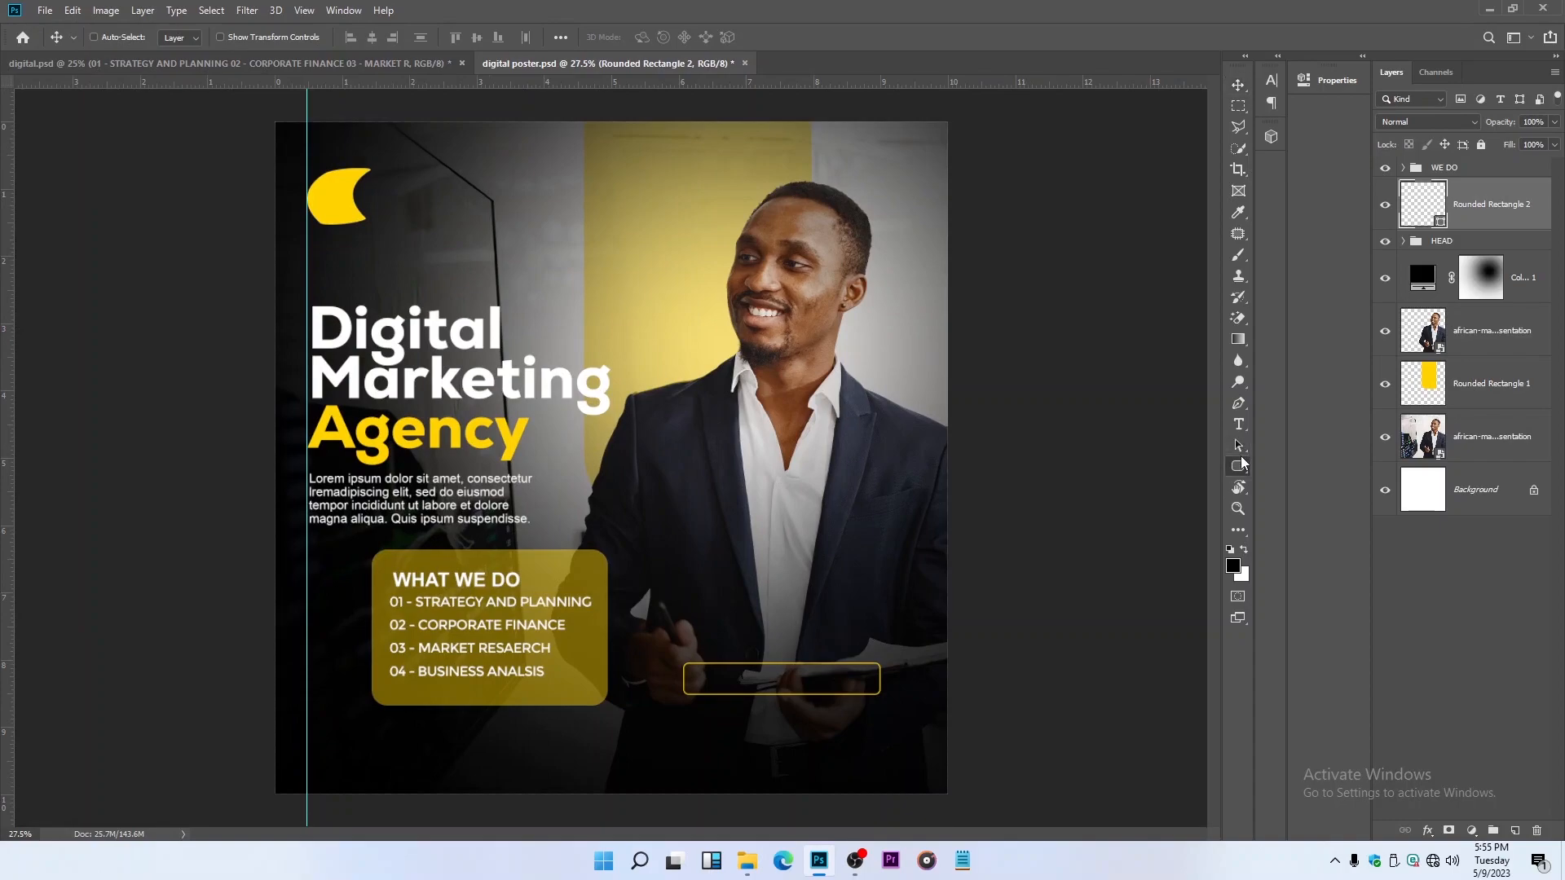
left_click(243, 37)
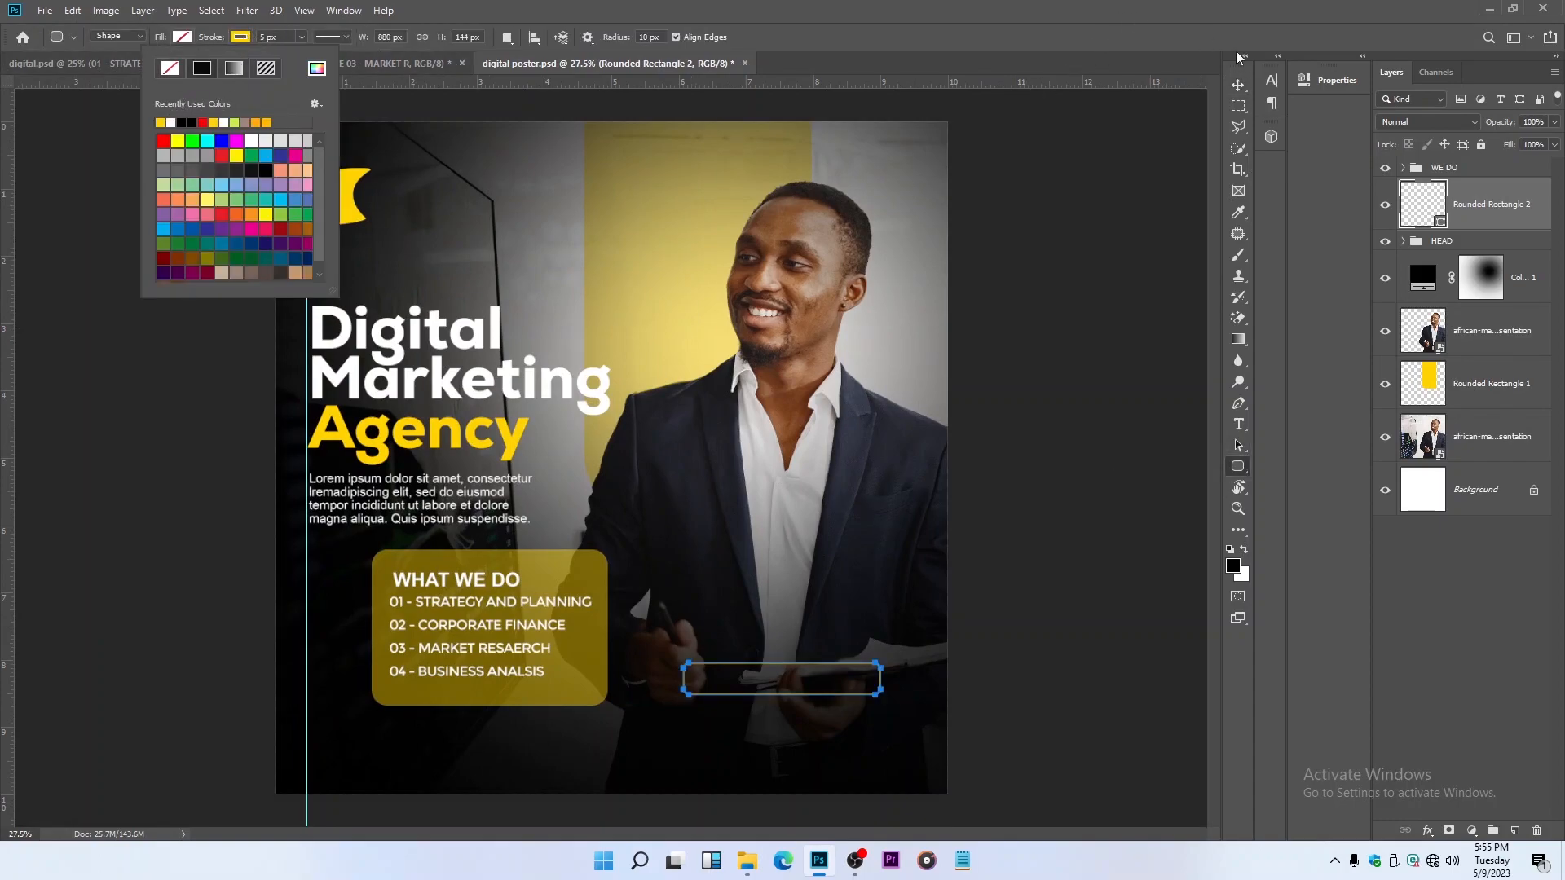
left_click(1238, 85)
left_click(1238, 466)
left_click(241, 38)
left_click(161, 122)
left_click(1239, 85)
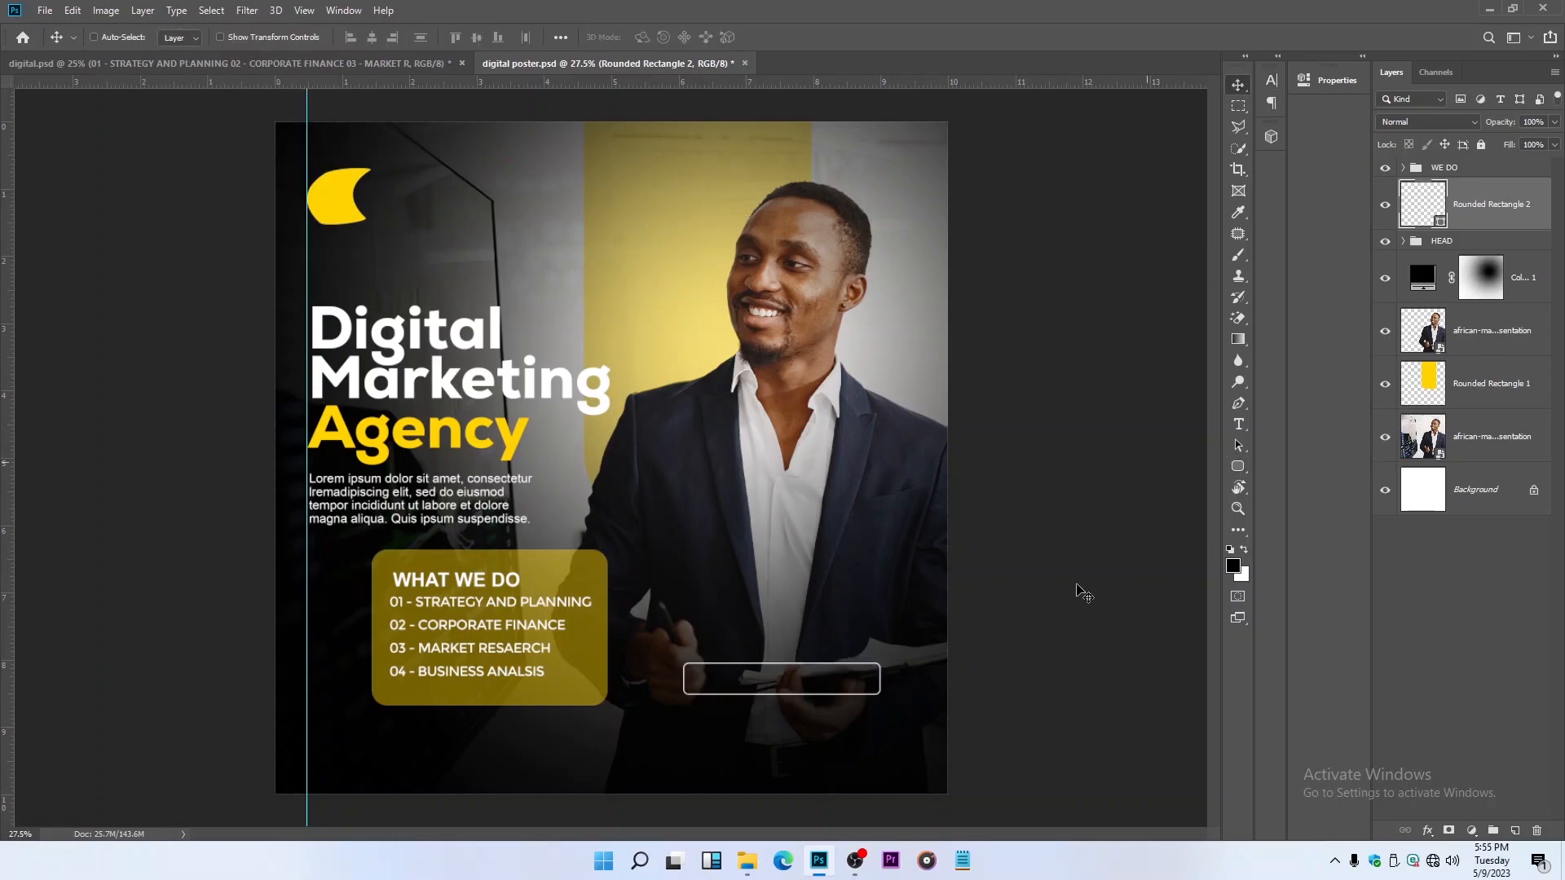
Step: Duplicate the WHAT WE DO text, take the copy out of its group above Rounded Rectangle 2, and place it inside the white outline
scroll(864, 685, "up", 1)
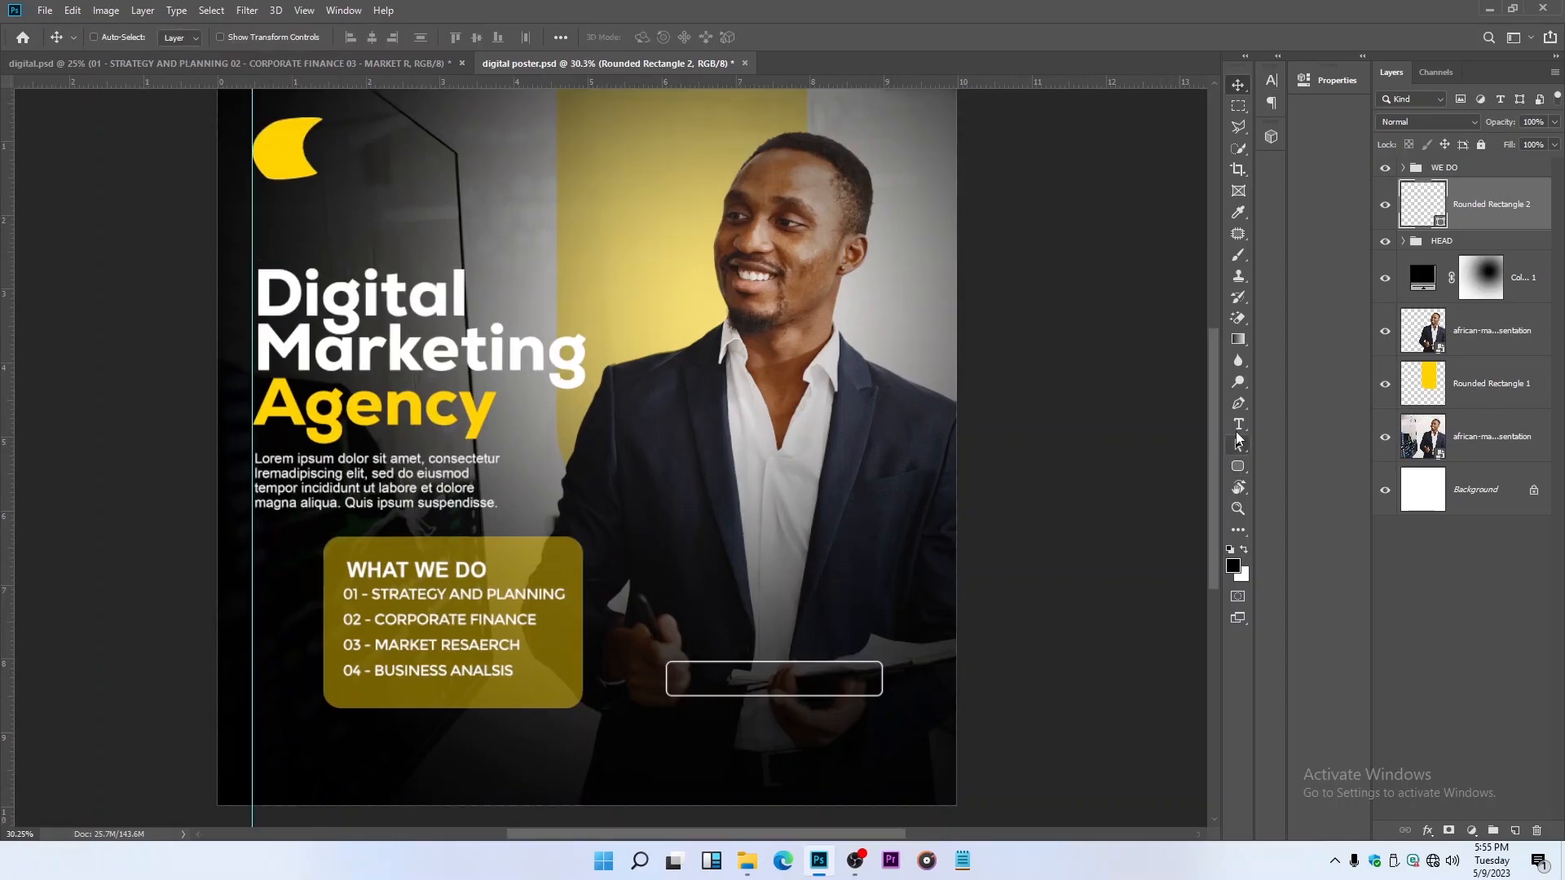
key("ctrl")
left_click(432, 575, "ctrl")
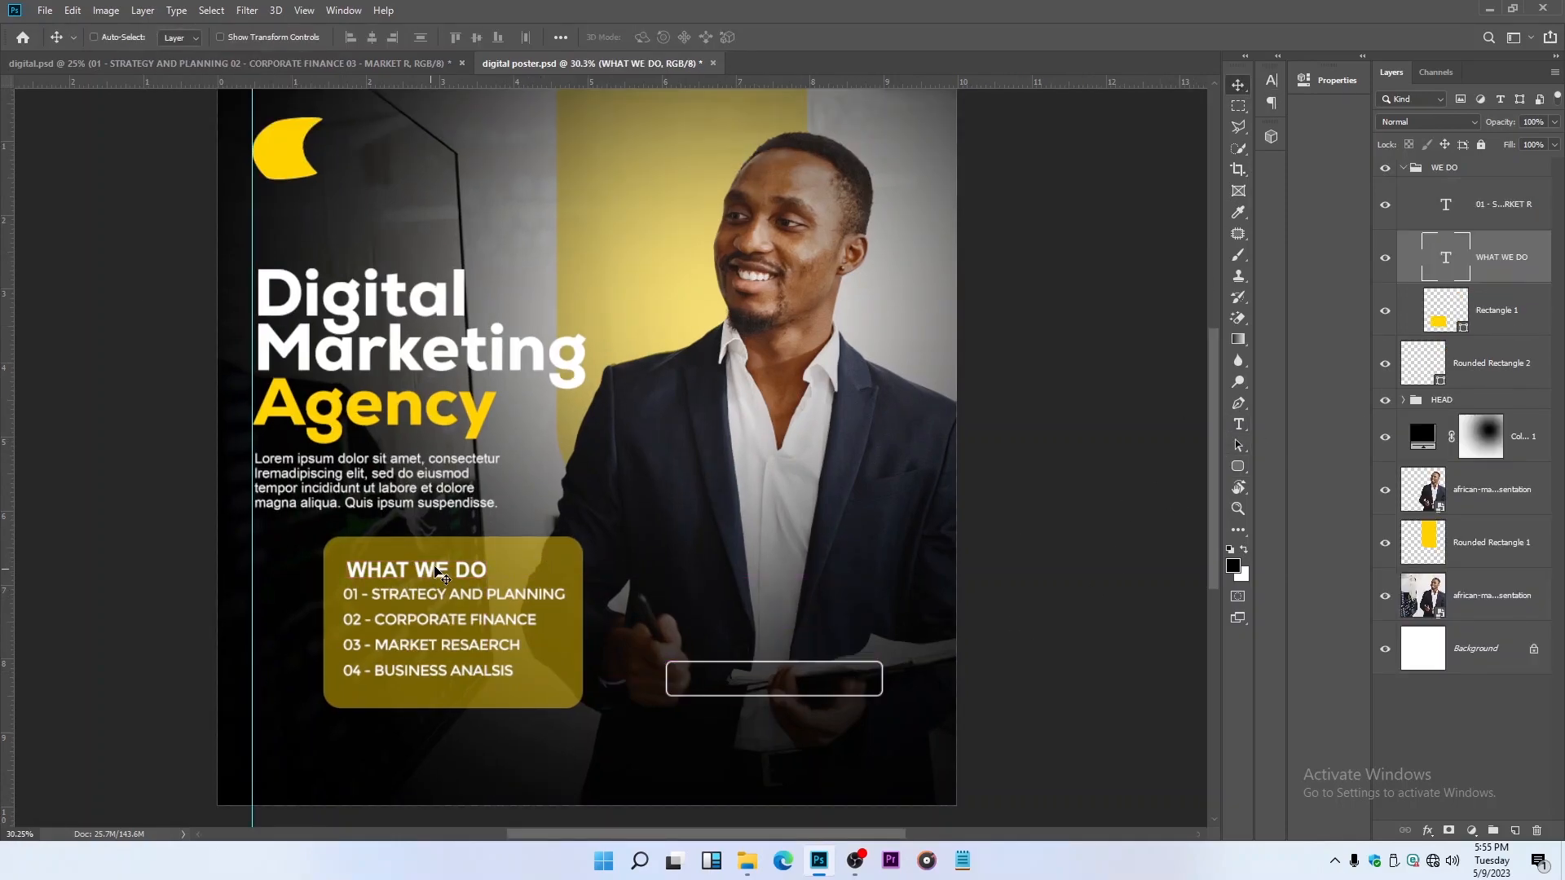
key("ctrl+j")
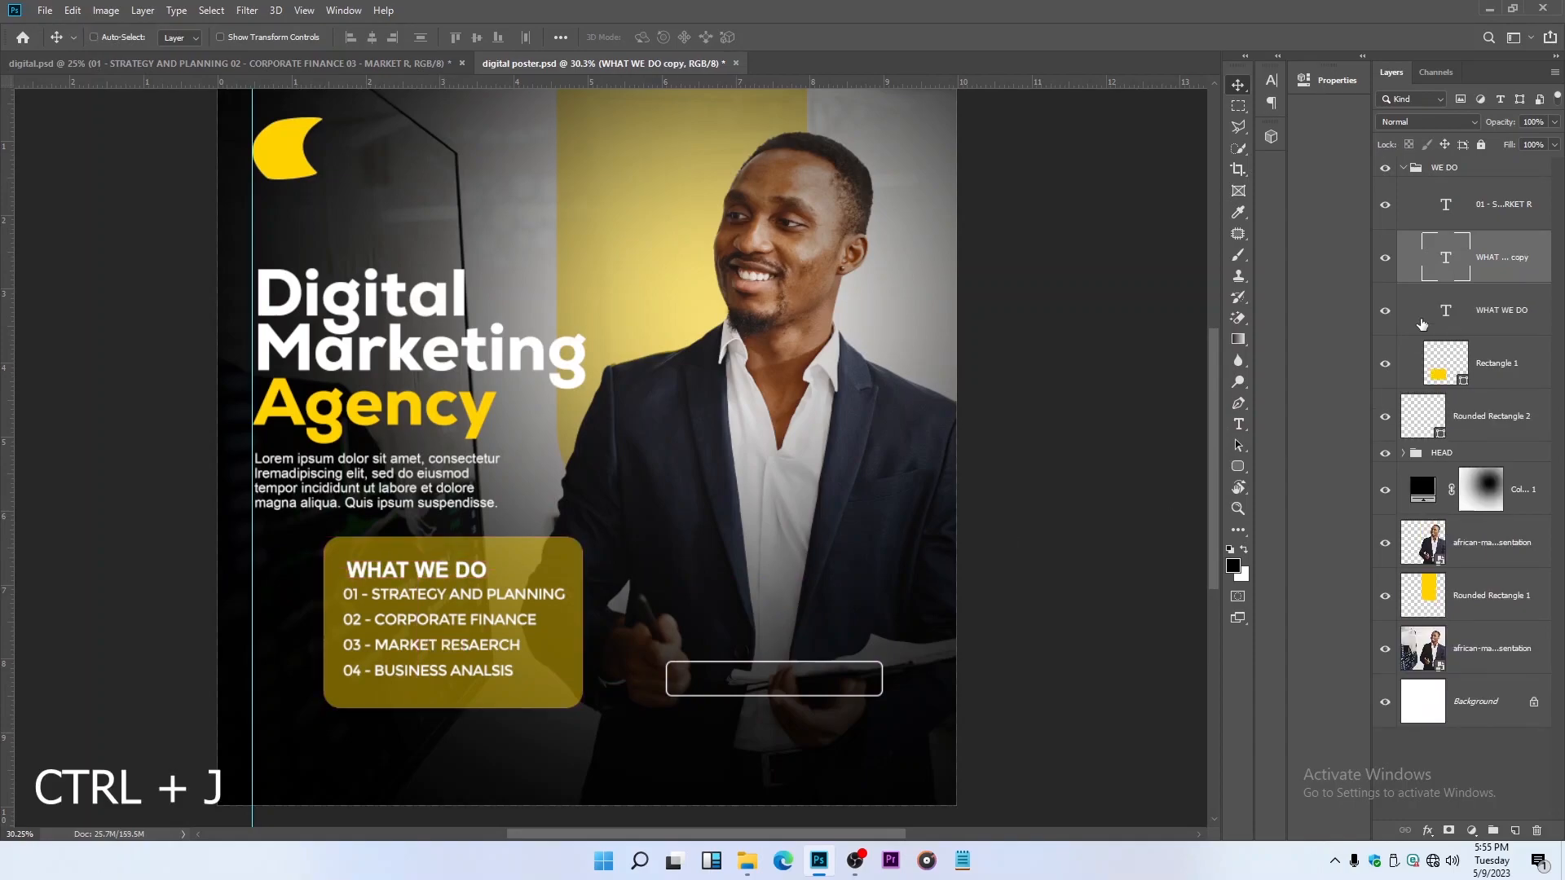
left_click_drag(1504, 256, 1496, 390)
left_click_drag(489, 546, 961, 683)
Step: Replace the wording of the duplicated text with REGISTER NOW
key("t")
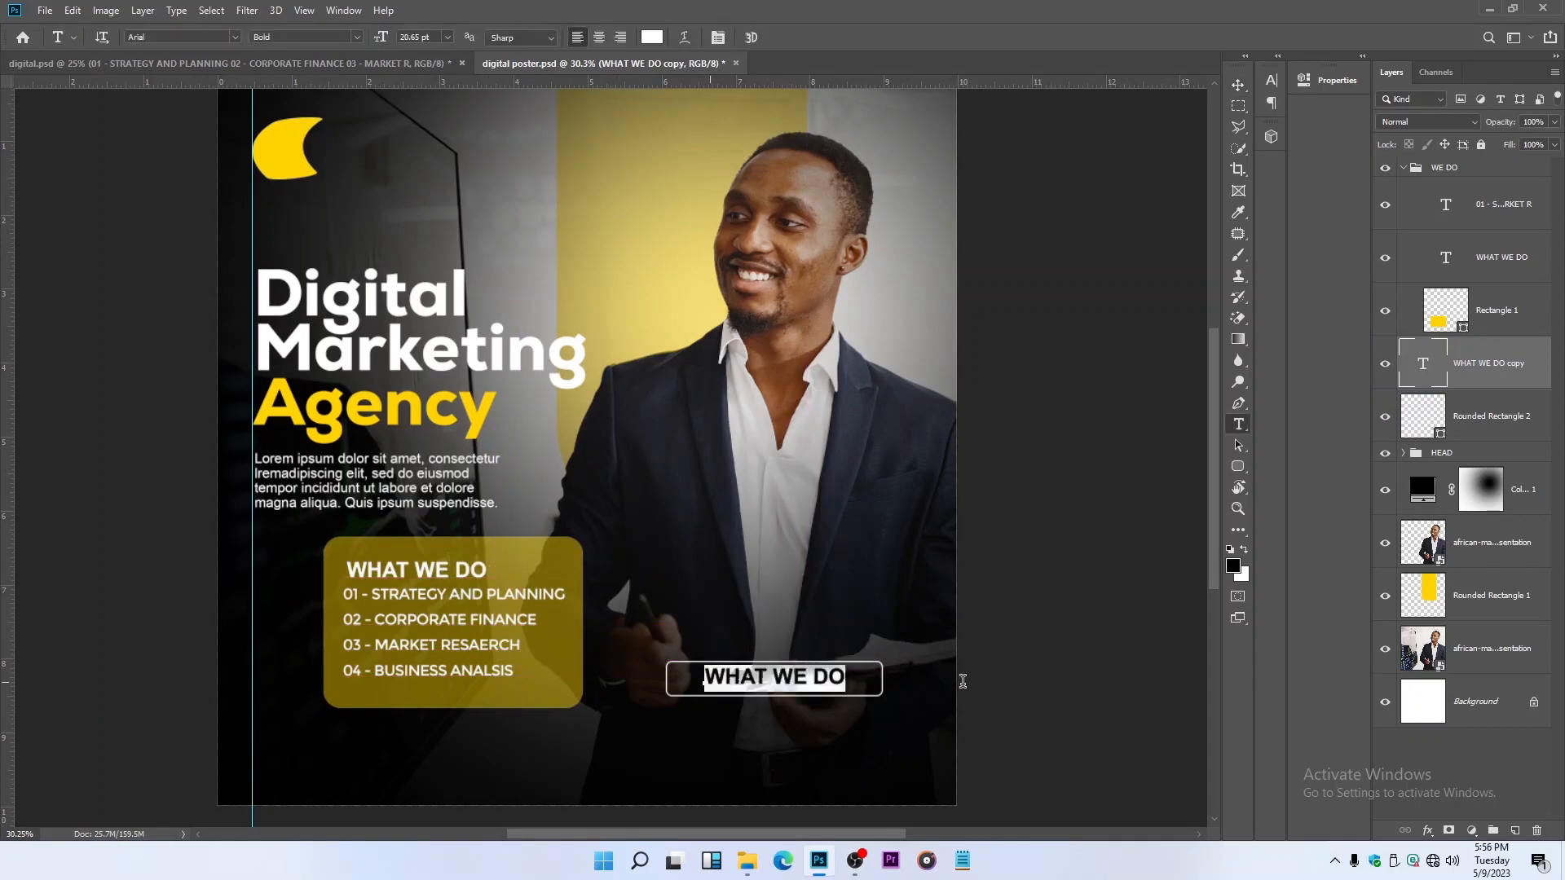
type("RGIS")
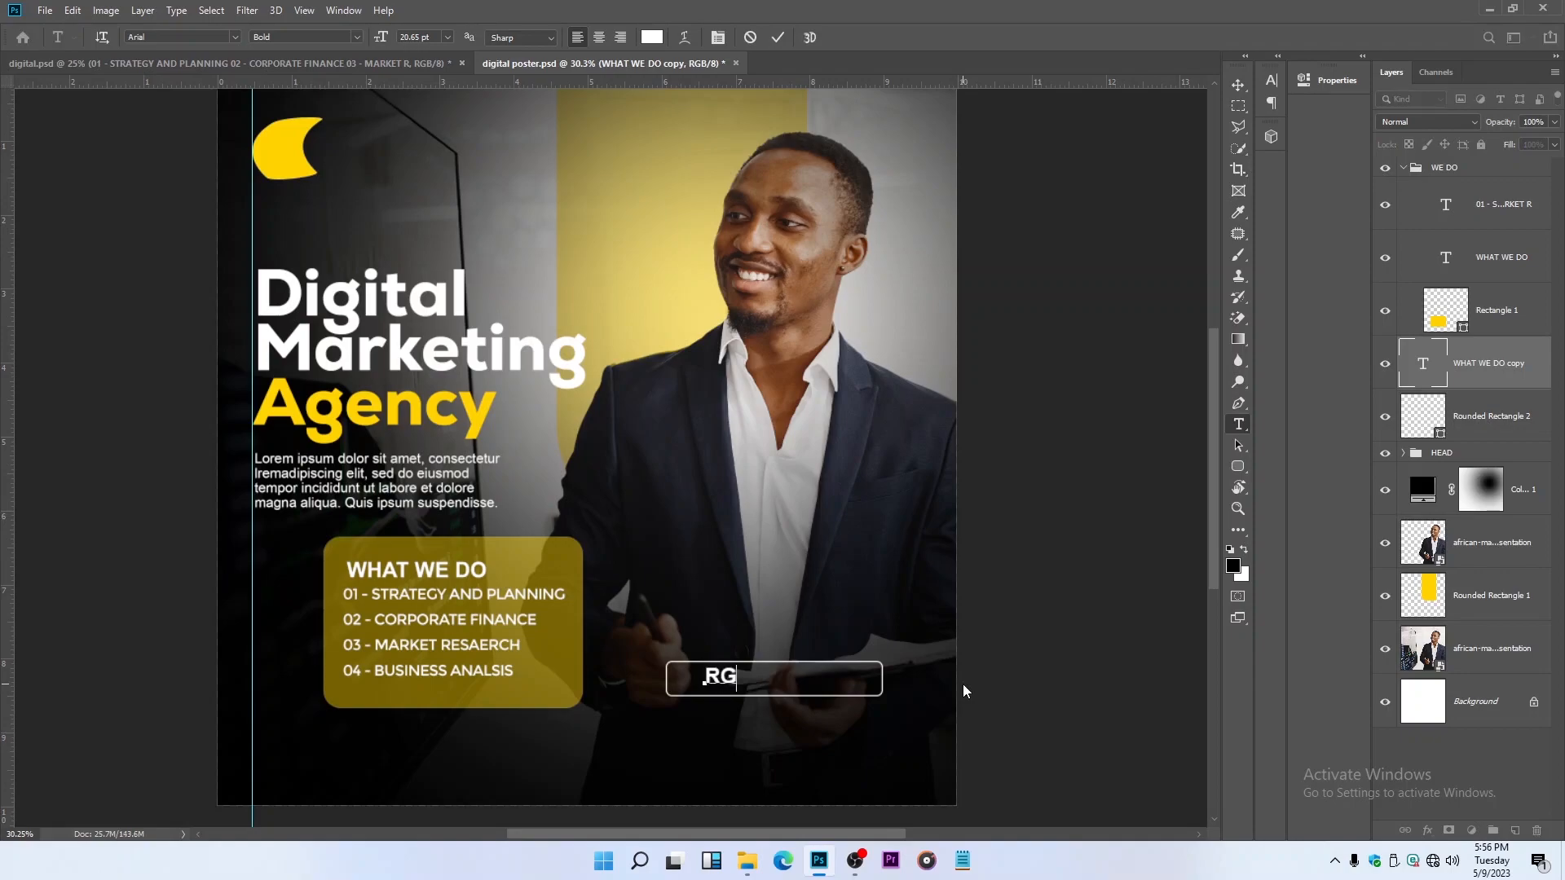
key("BackSpace")
key("BackSpace")
key("BackSpace")
type("ESG")
key("Left")
type("GISTER B")
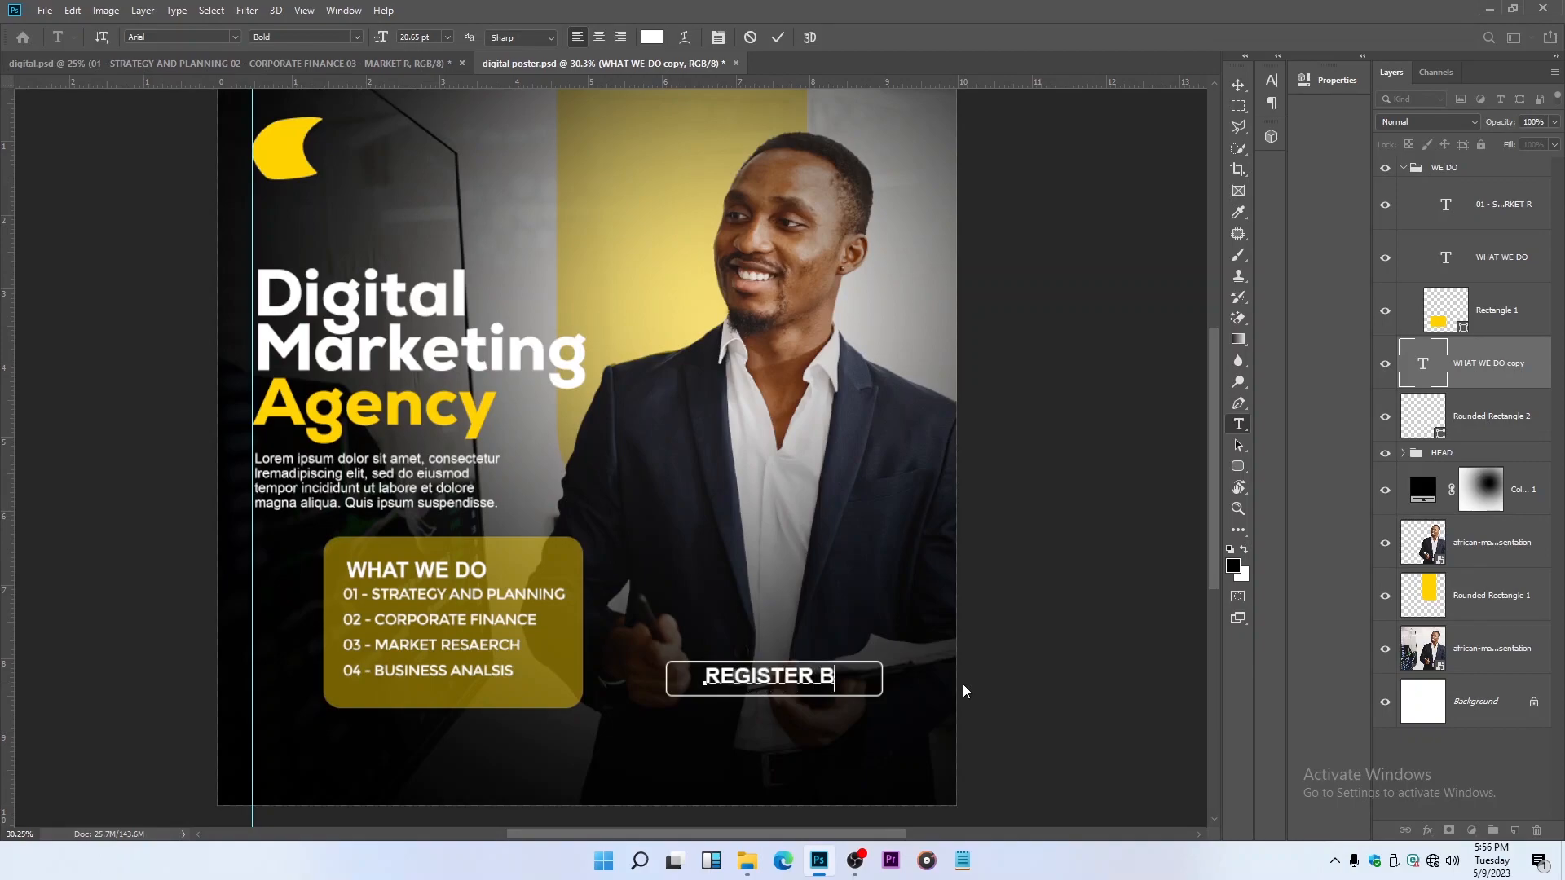
key("BackSpace")
type("NOWW")
key("BackSpace")
left_click(777, 37)
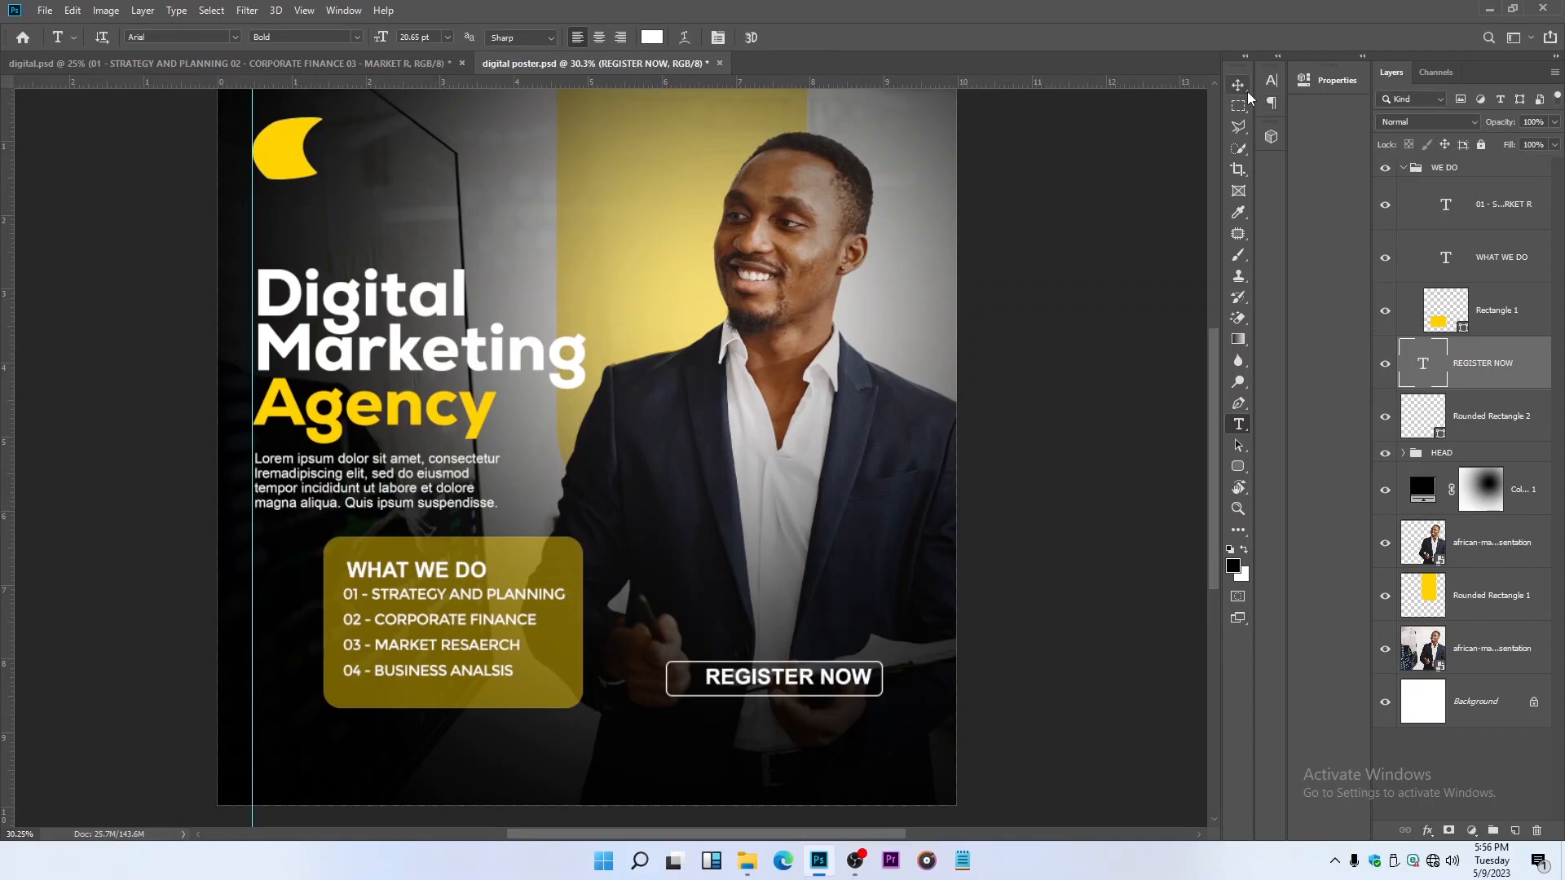
Step: Reposition the REGISTER NOW text and scale it down to about 17 pt within the white outline
left_click(1238, 84)
left_click_drag(766, 676, 757, 678)
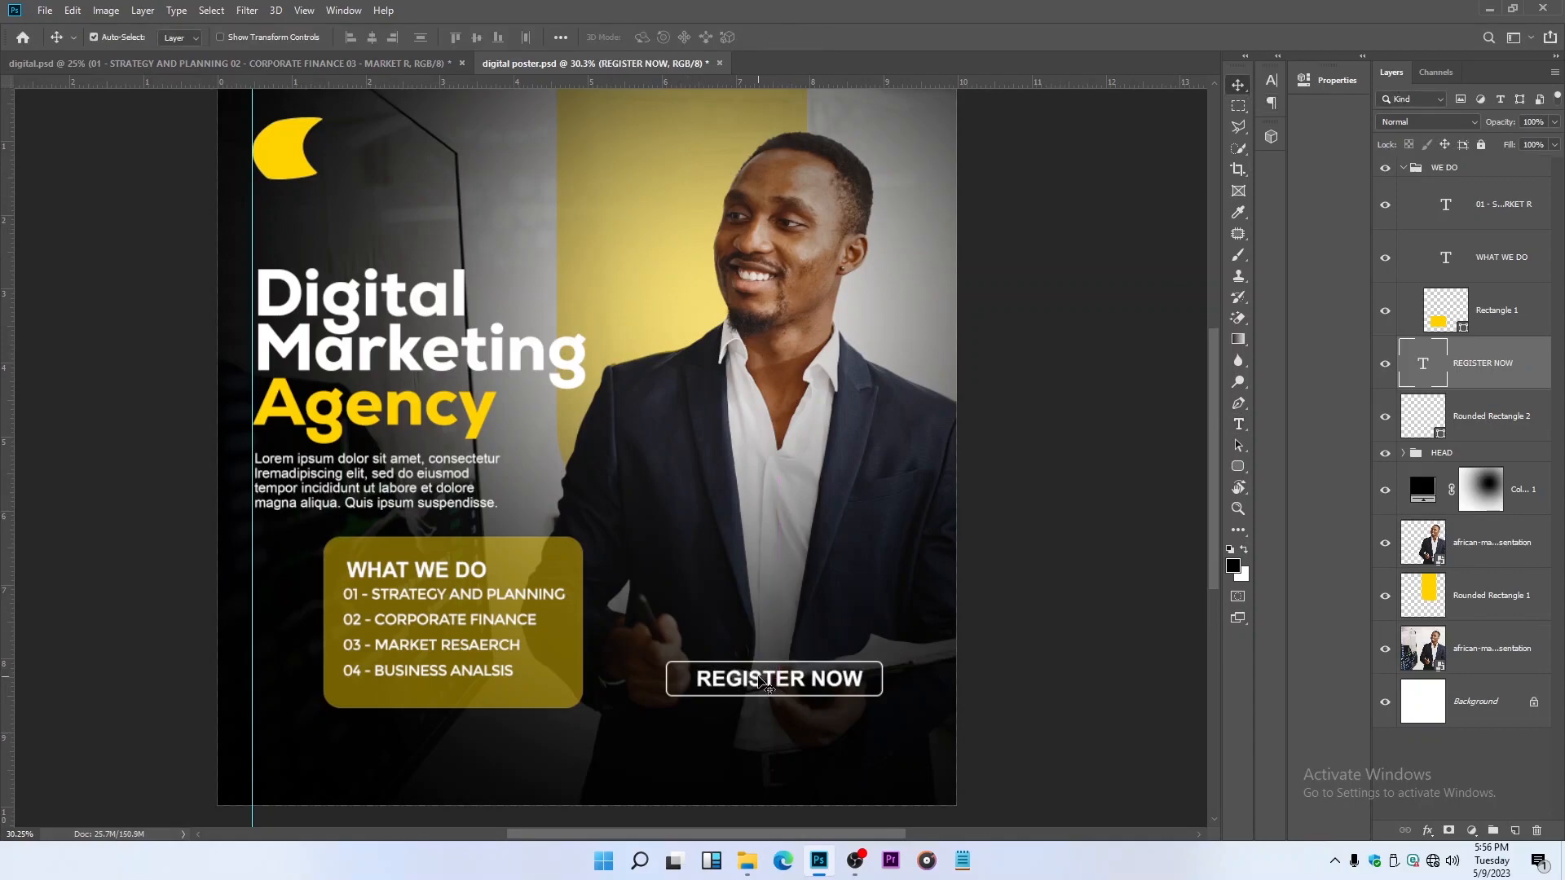
key("ctrl+t")
mouse_move(870, 683)
left_mouse_down()
mouse_move(832, 678)
mouse_move(849, 686)
left_mouse_up()
key("Return")
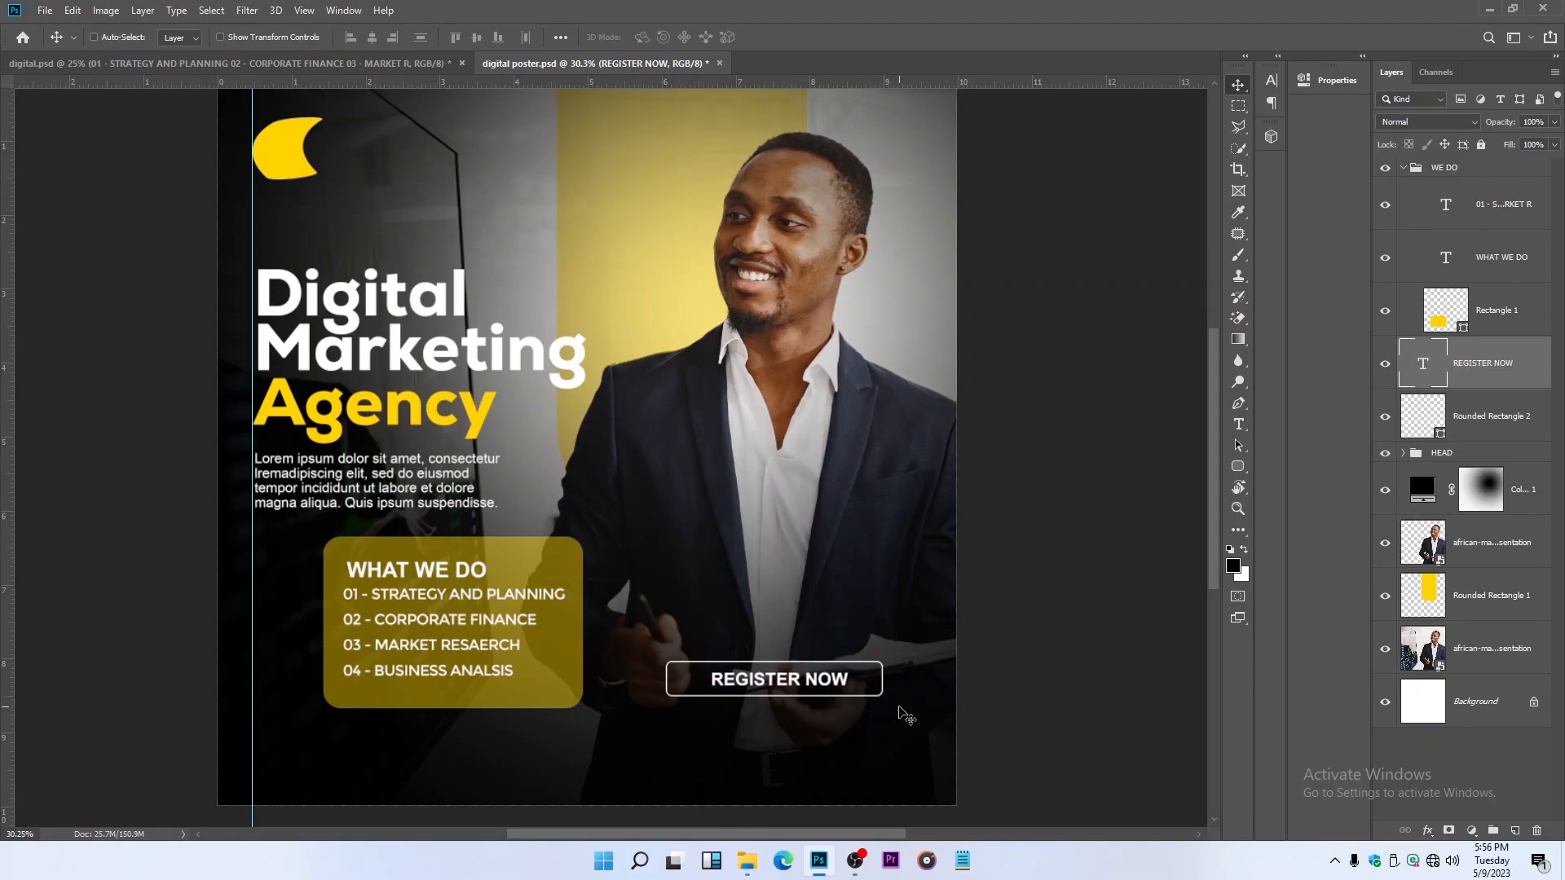
Step: Centre the REGISTER NOW text and the outlined rounded rectangle on each other horizontally and vertically
left_click(1491, 434, "ctrl")
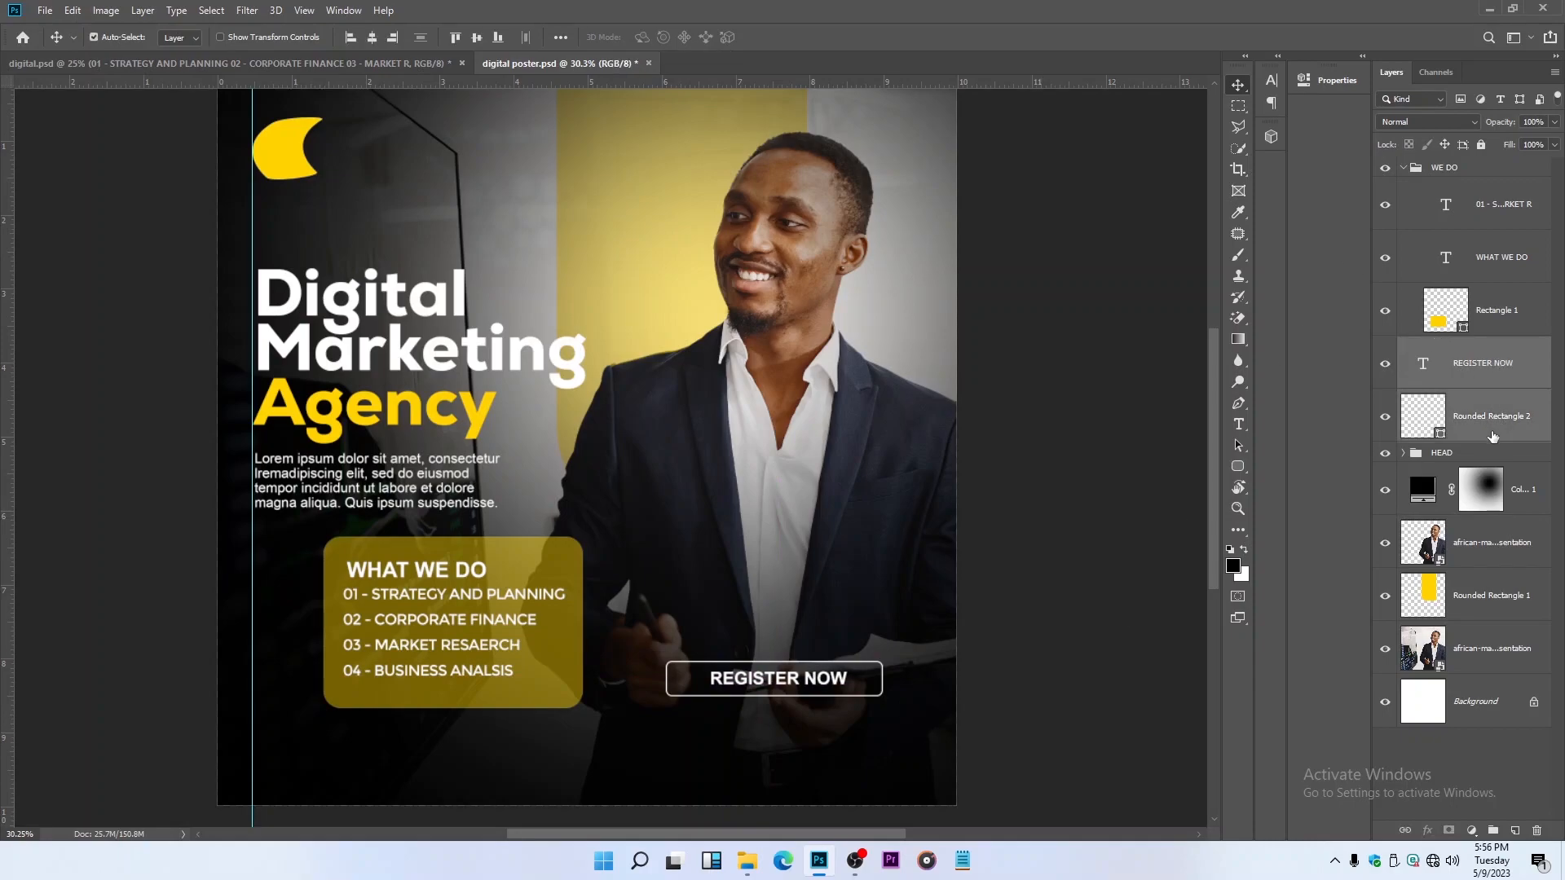
left_click(373, 43)
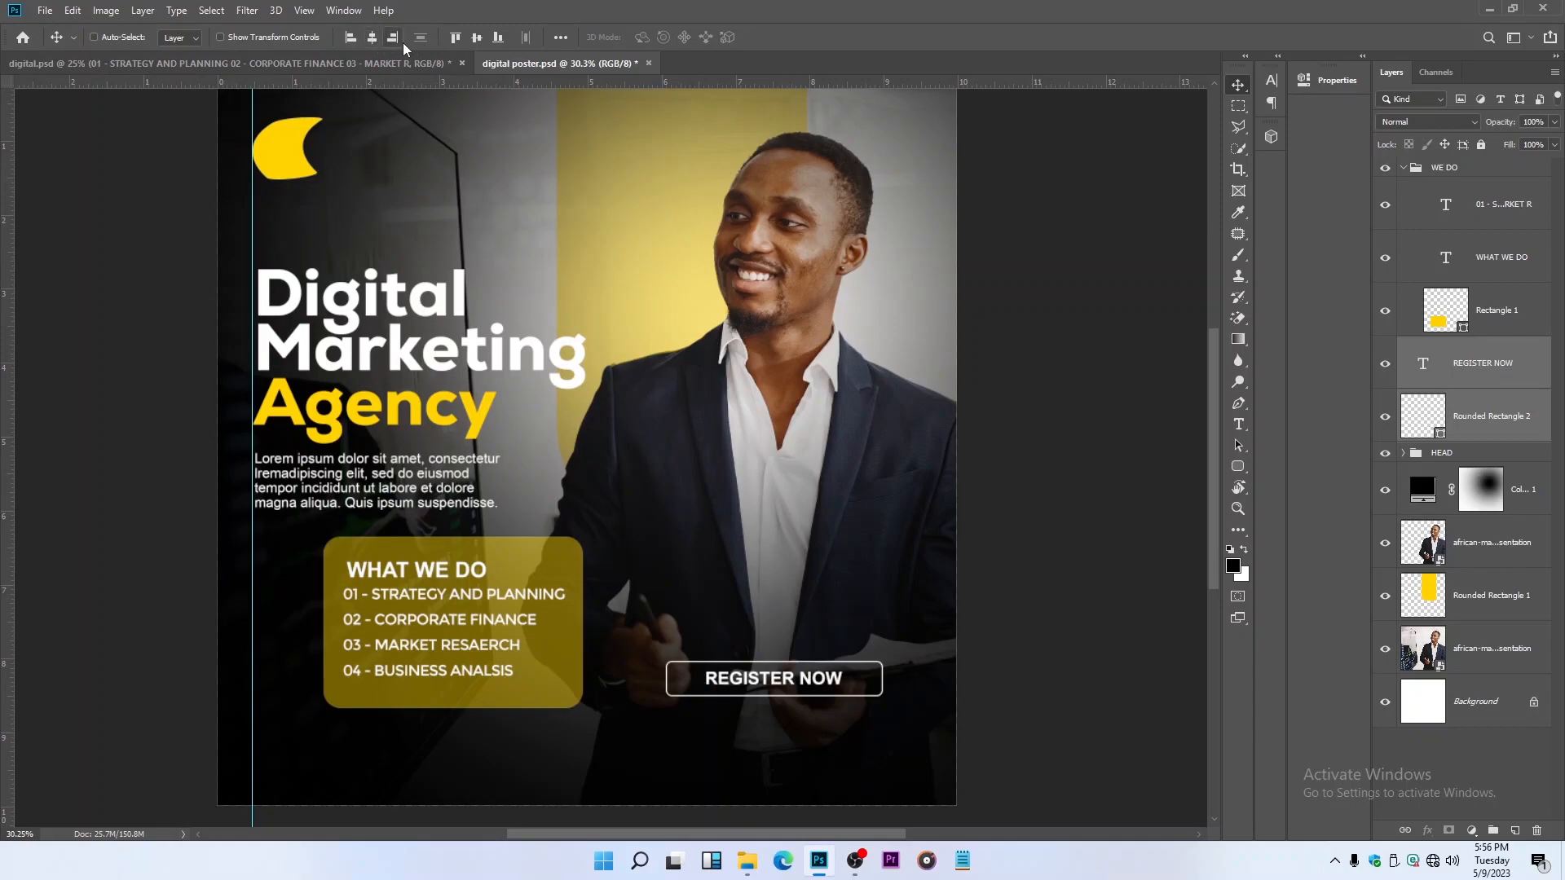
left_click(480, 39)
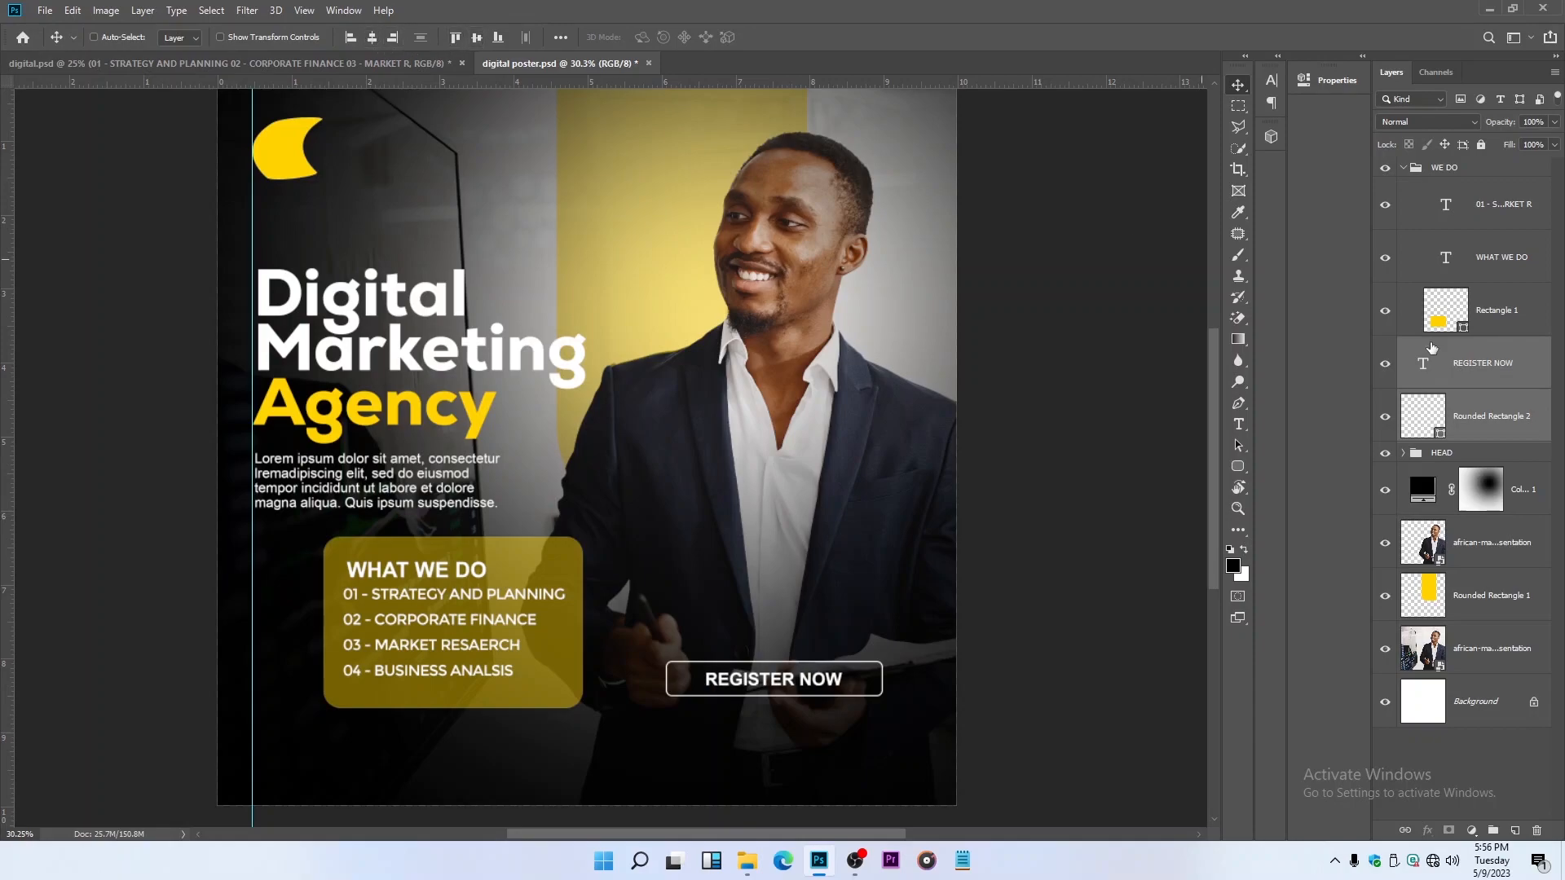
Step: Recolour the REGISTER NOW text yellow (#ffd200), sampling the colour from the curved yellow shape above the heading
left_click(1479, 438)
left_click(1475, 359)
left_click(1238, 424)
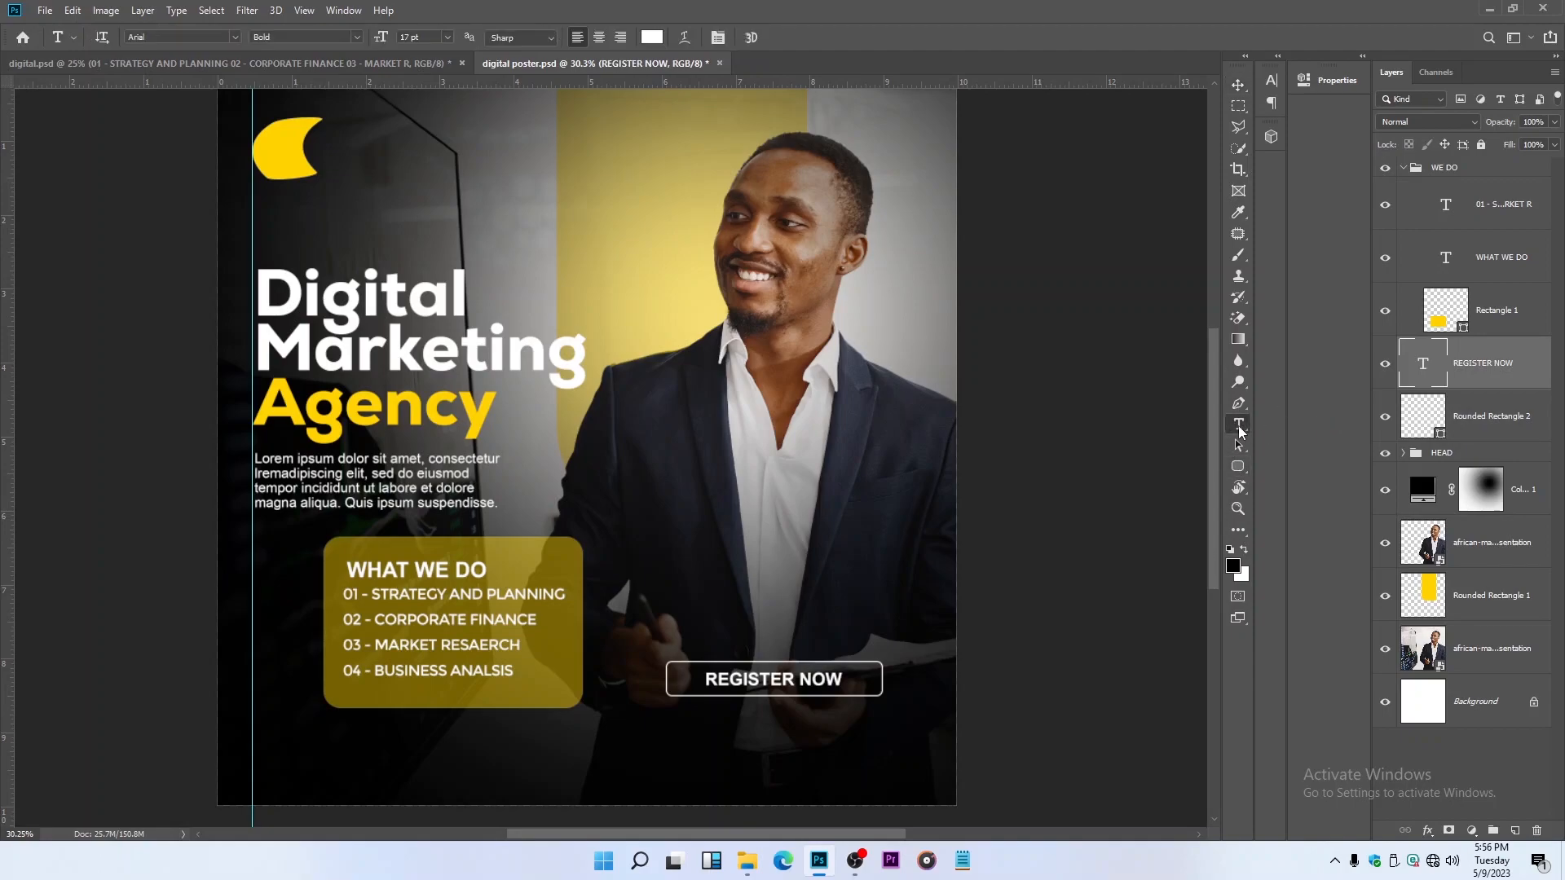
left_click_drag(706, 681, 939, 679)
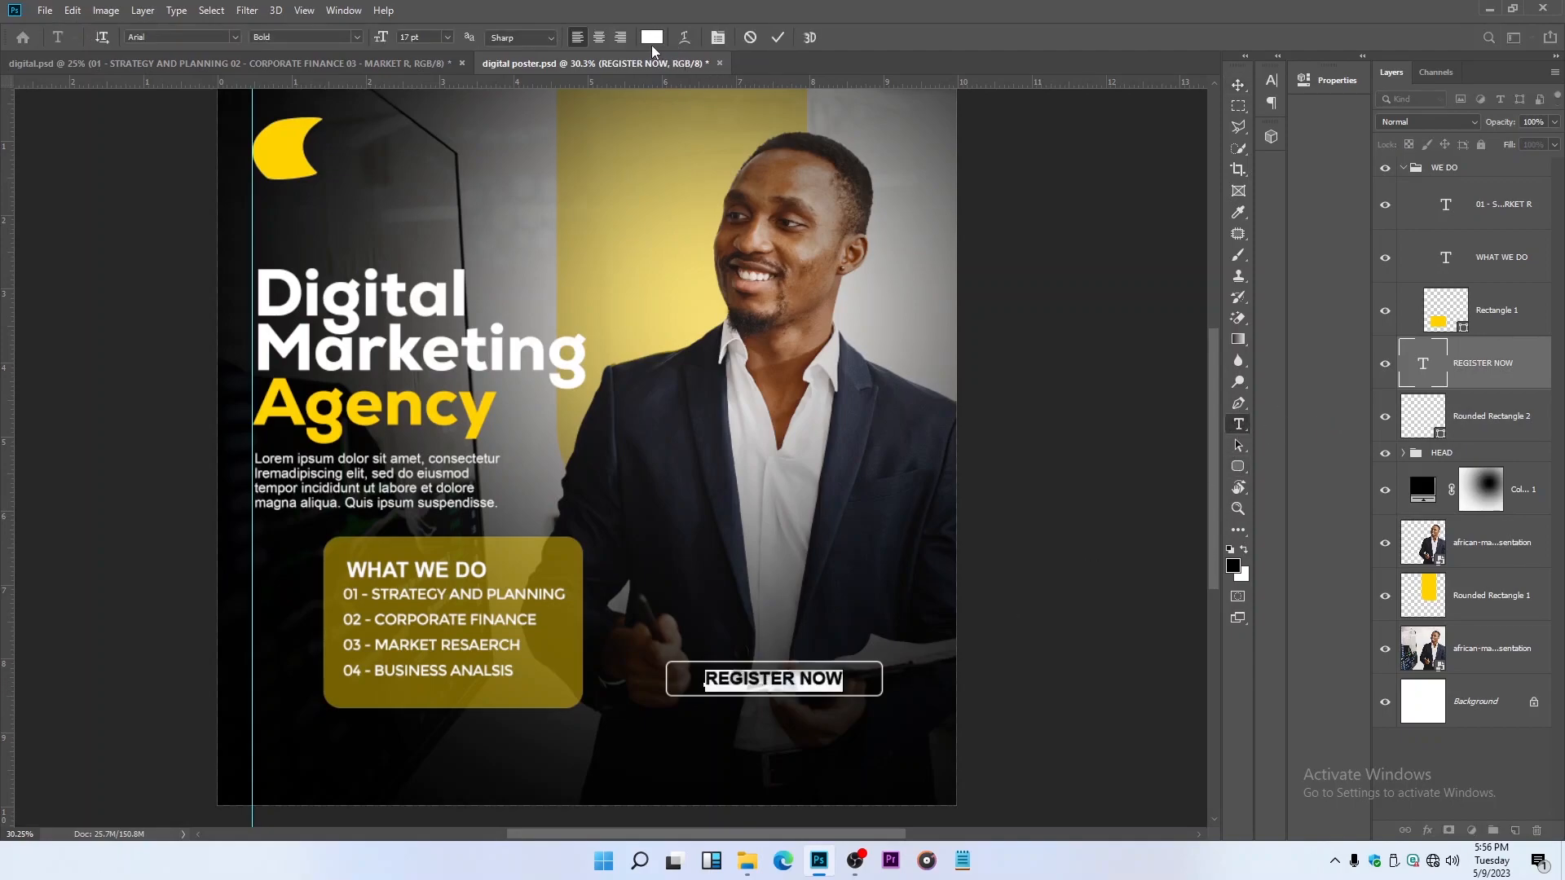
left_click(652, 36)
left_click(278, 150)
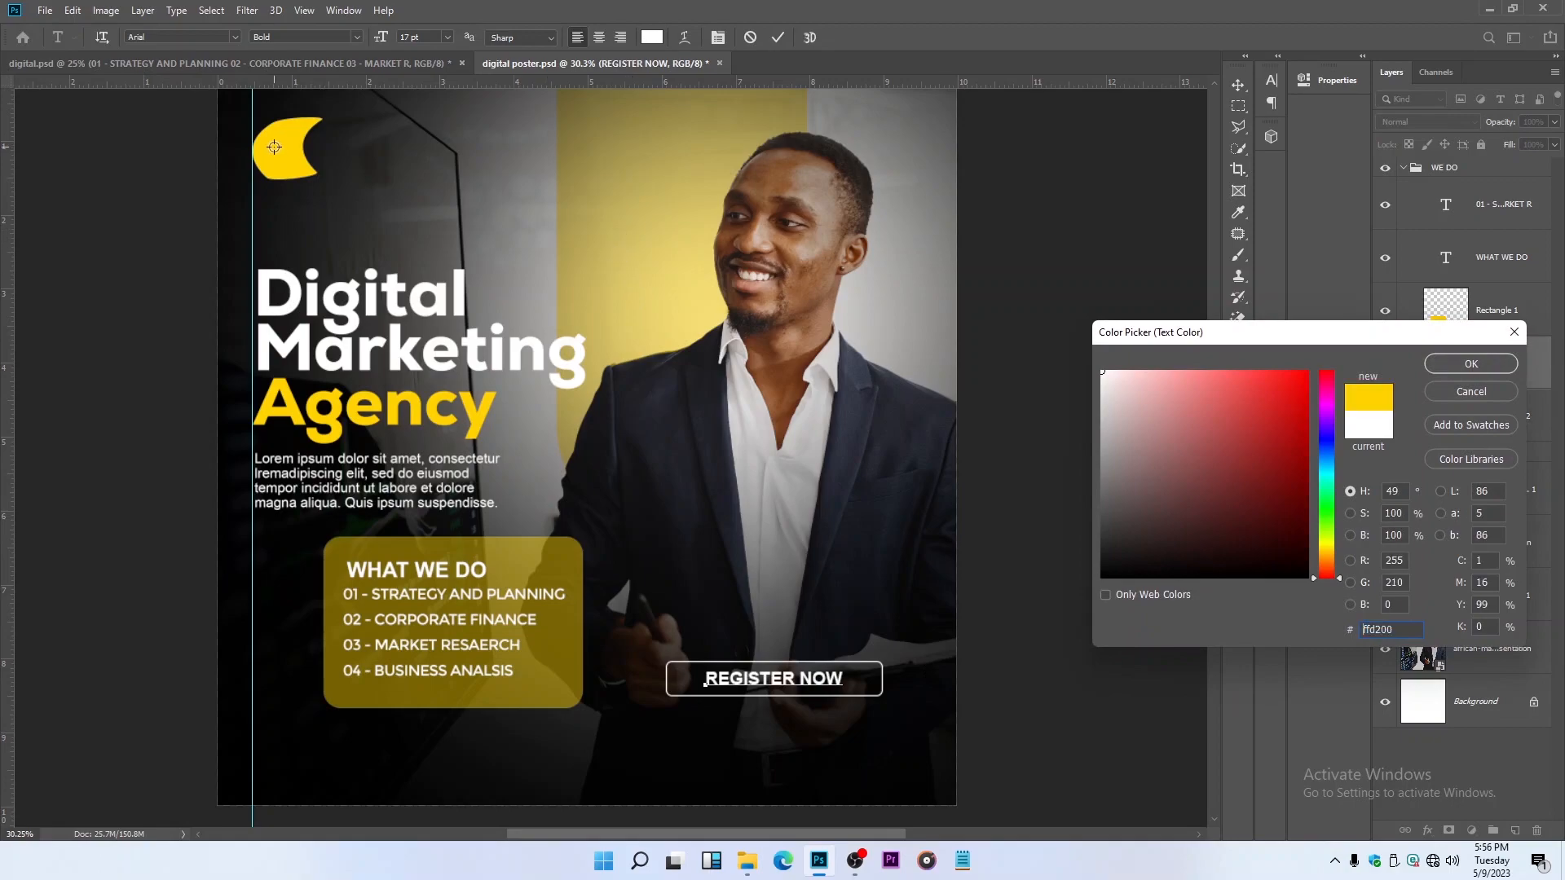
left_click(1478, 364)
left_click(1239, 86)
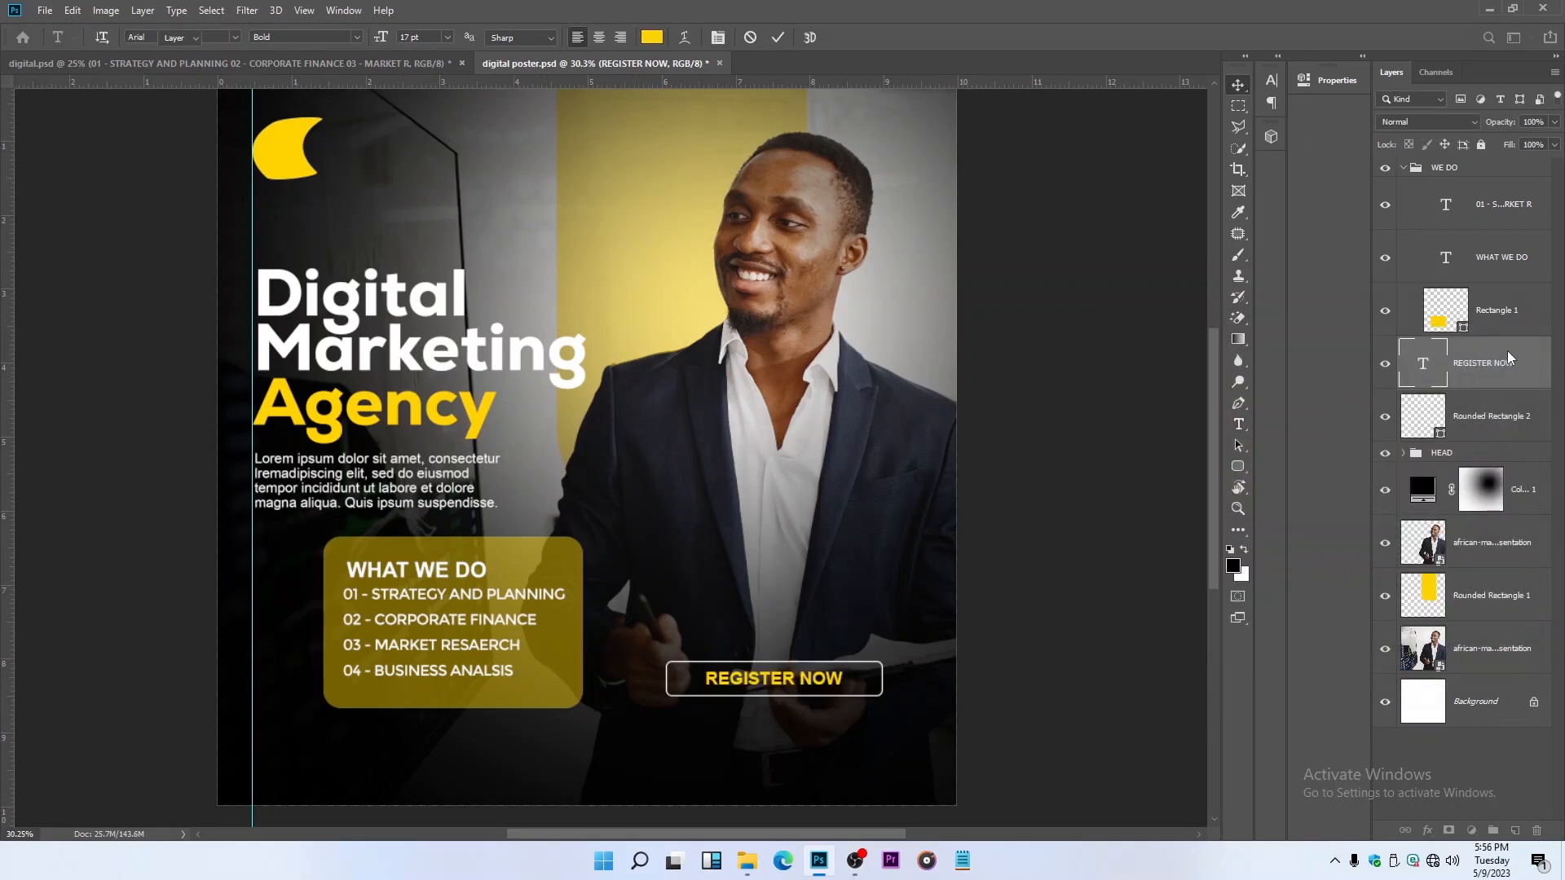
Step: Group the REGISTER NOW text with its outline, collapse the WE DO group, and name the new group REG
left_click(1510, 429, "shift")
key("ctrl+g")
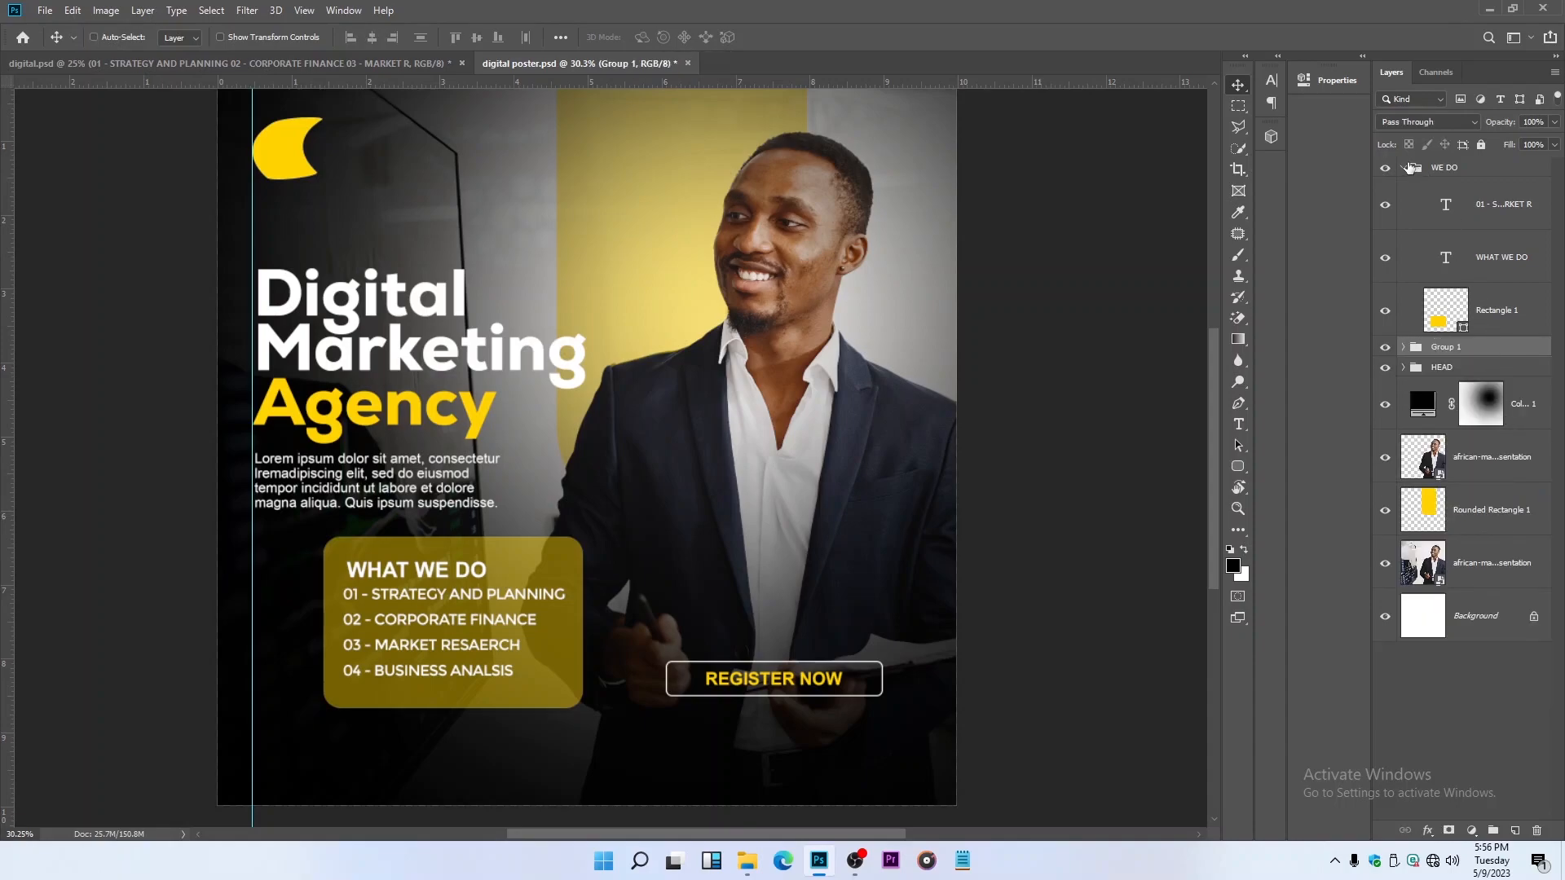
left_click(1404, 167)
double_click(1444, 188)
type("REG")
key("Return")
Step: Move the REG button group slightly down and save the document
scroll(762, 656, "down", 2)
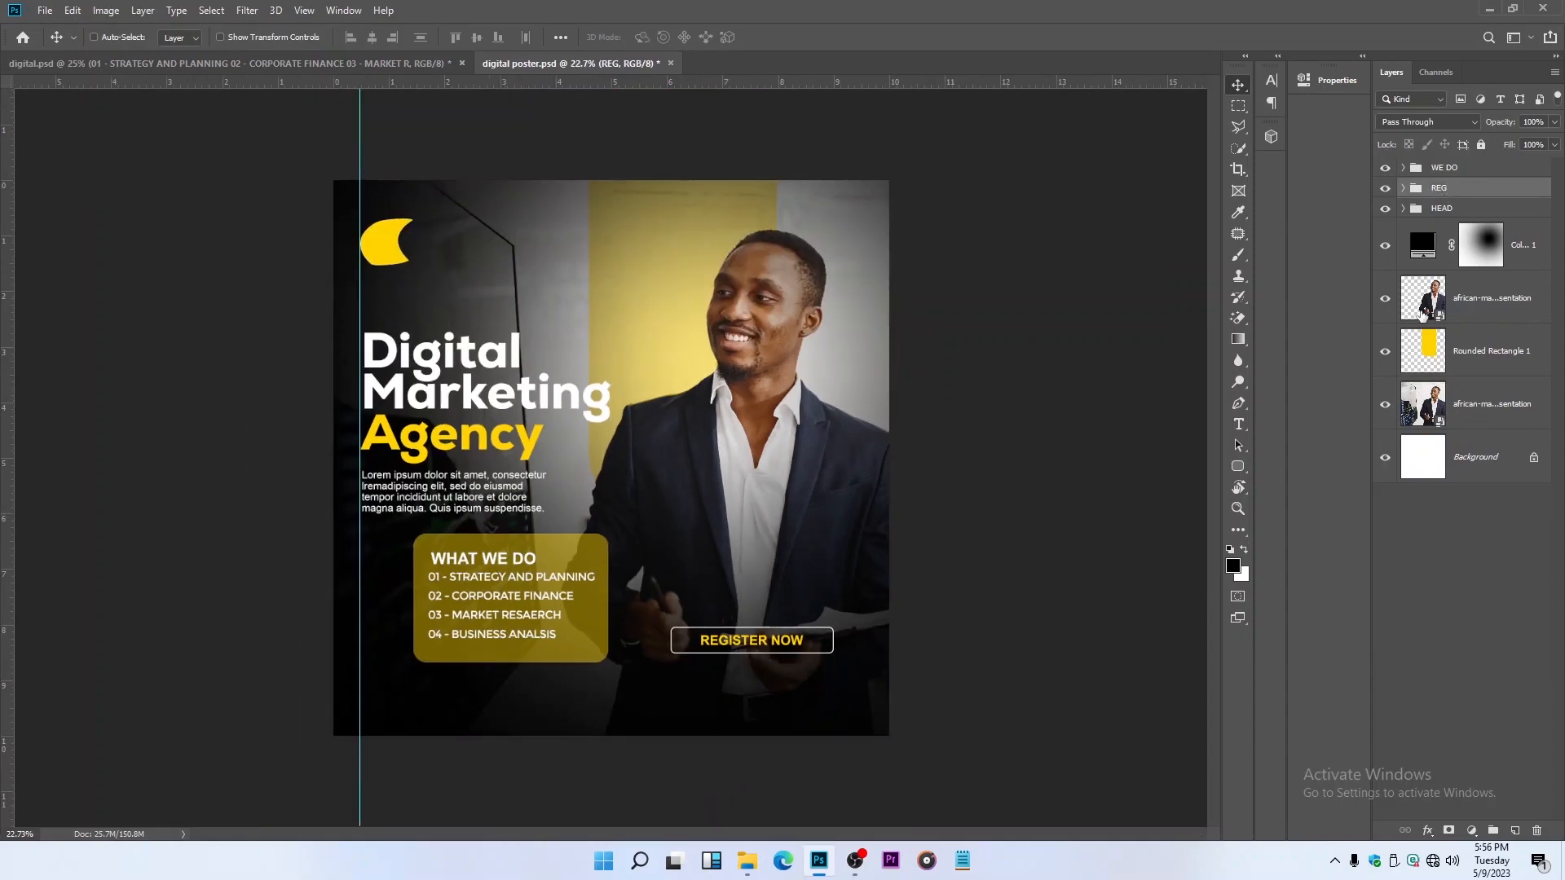
mouse_move(788, 626)
left_mouse_down()
mouse_move(774, 653)
mouse_move(786, 639)
left_mouse_up()
key("ctrl+s")
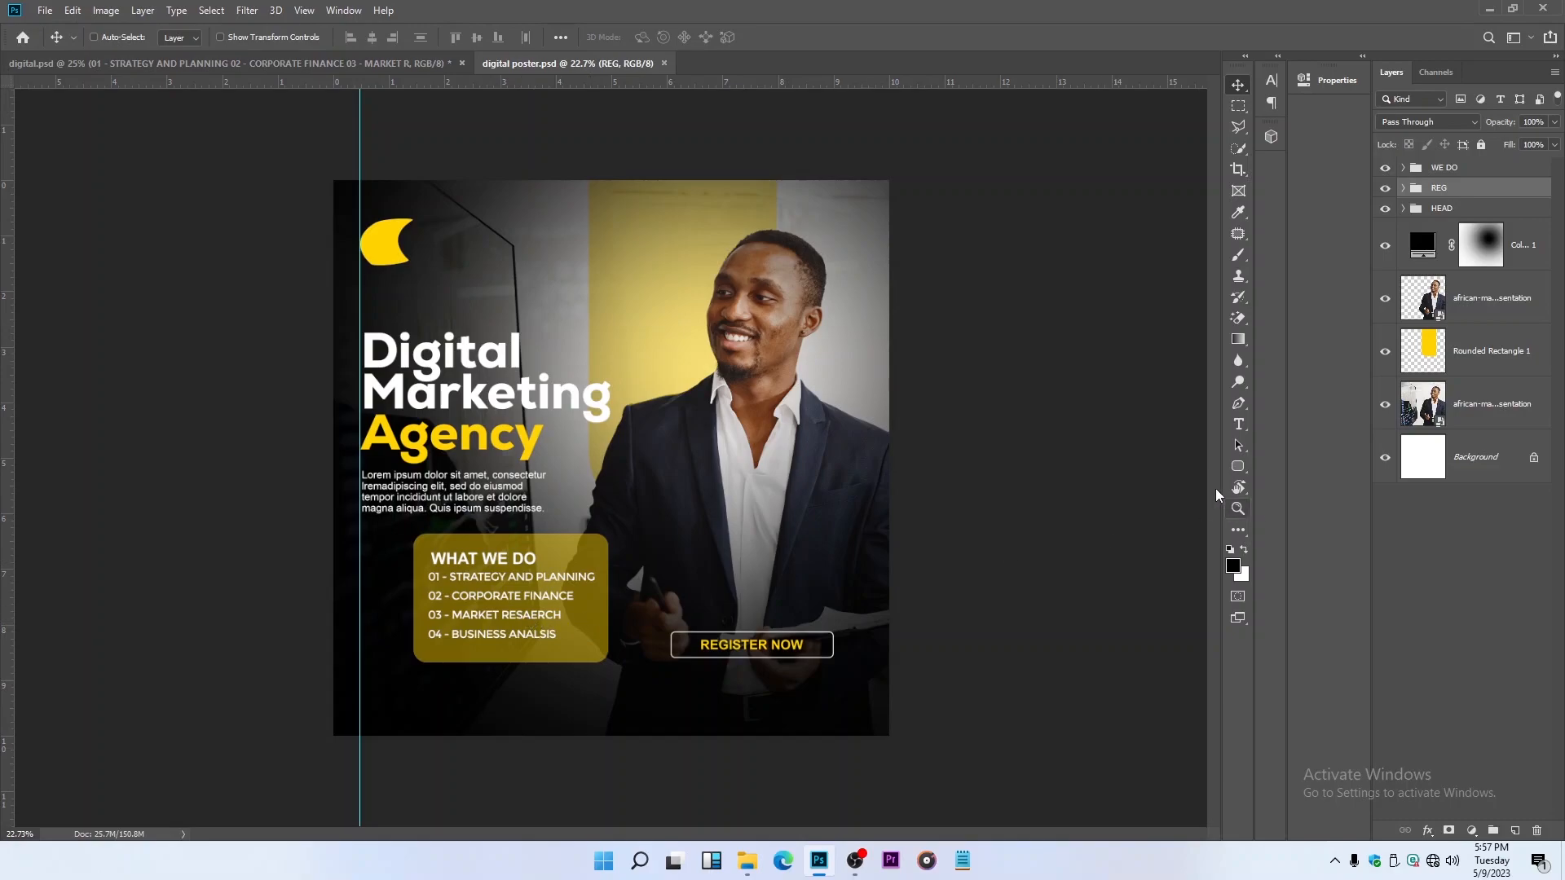
Step: Draw a rounded rectangle about 555 × 119 px beneath the service box and round its corners fully to 59.5 px
left_click(1231, 463)
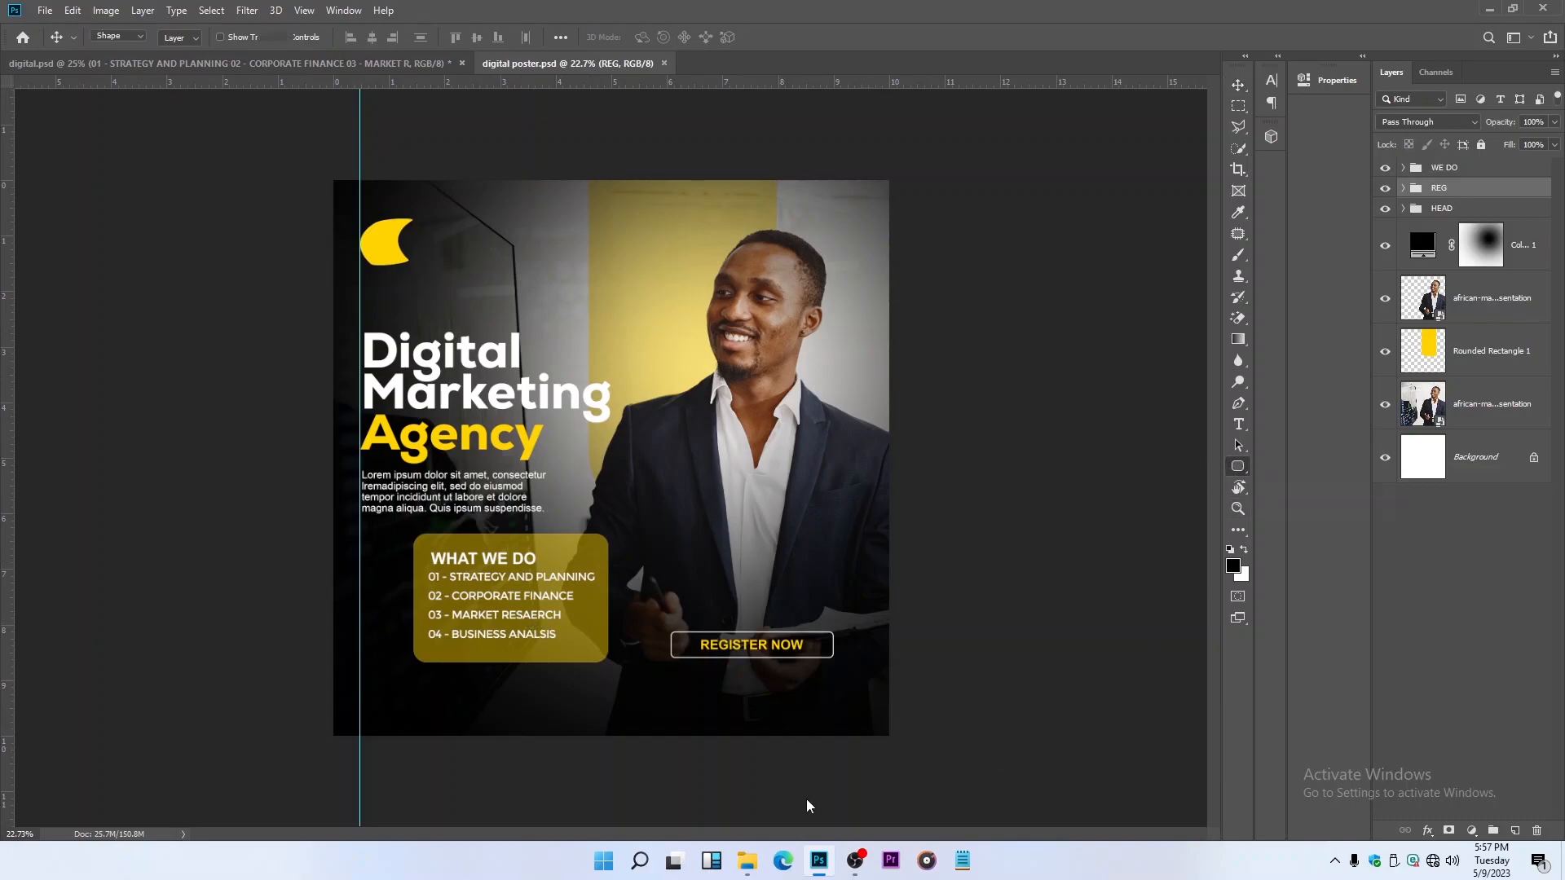
left_click_drag(440, 688, 543, 709)
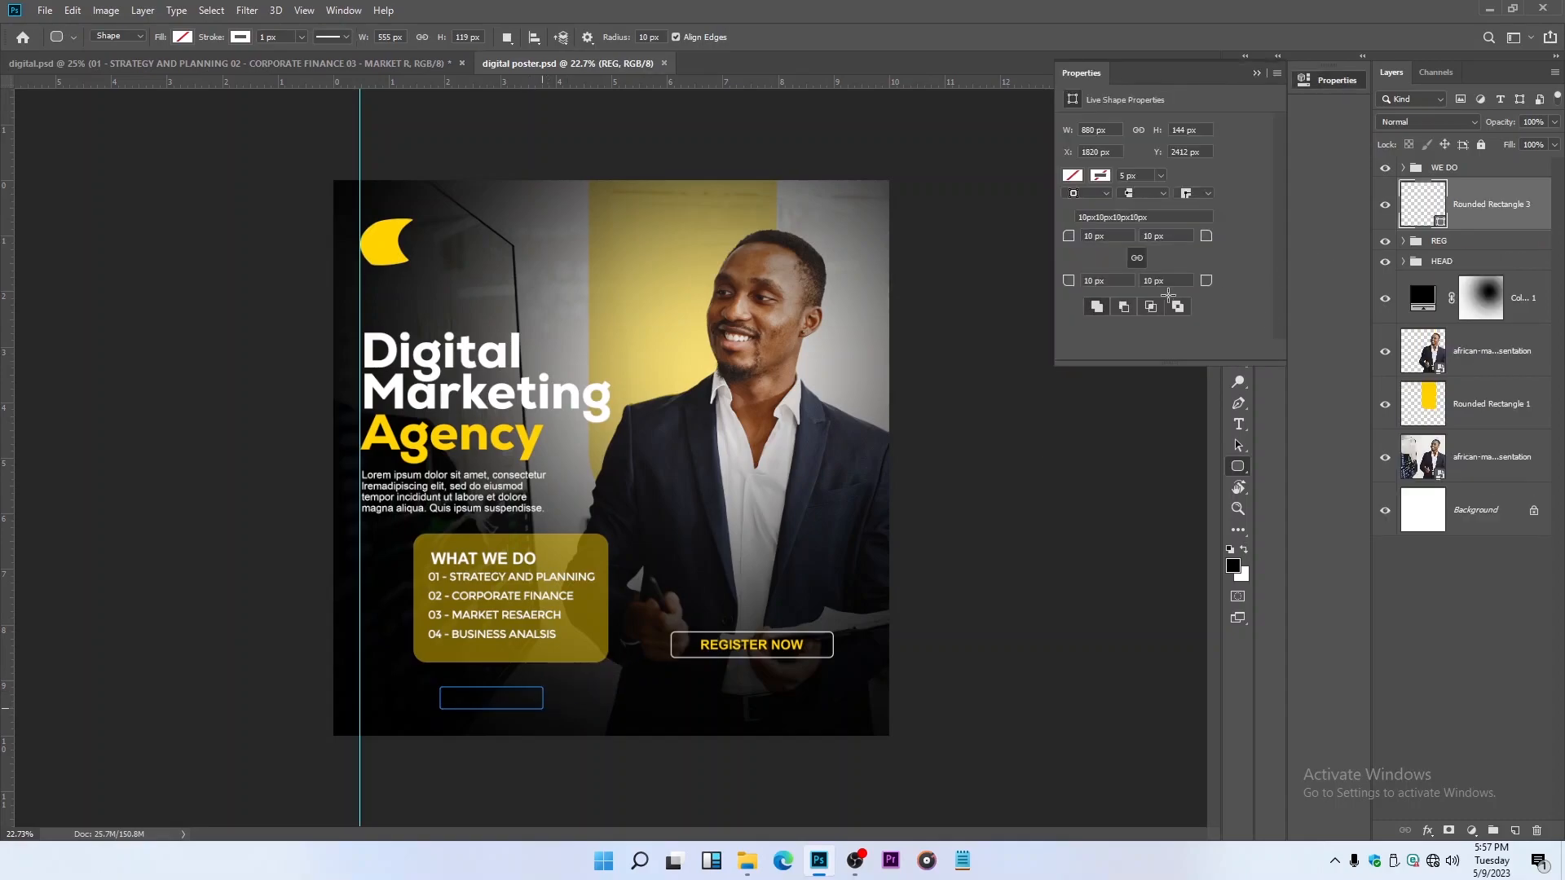
left_click_drag(1070, 286, 1161, 300)
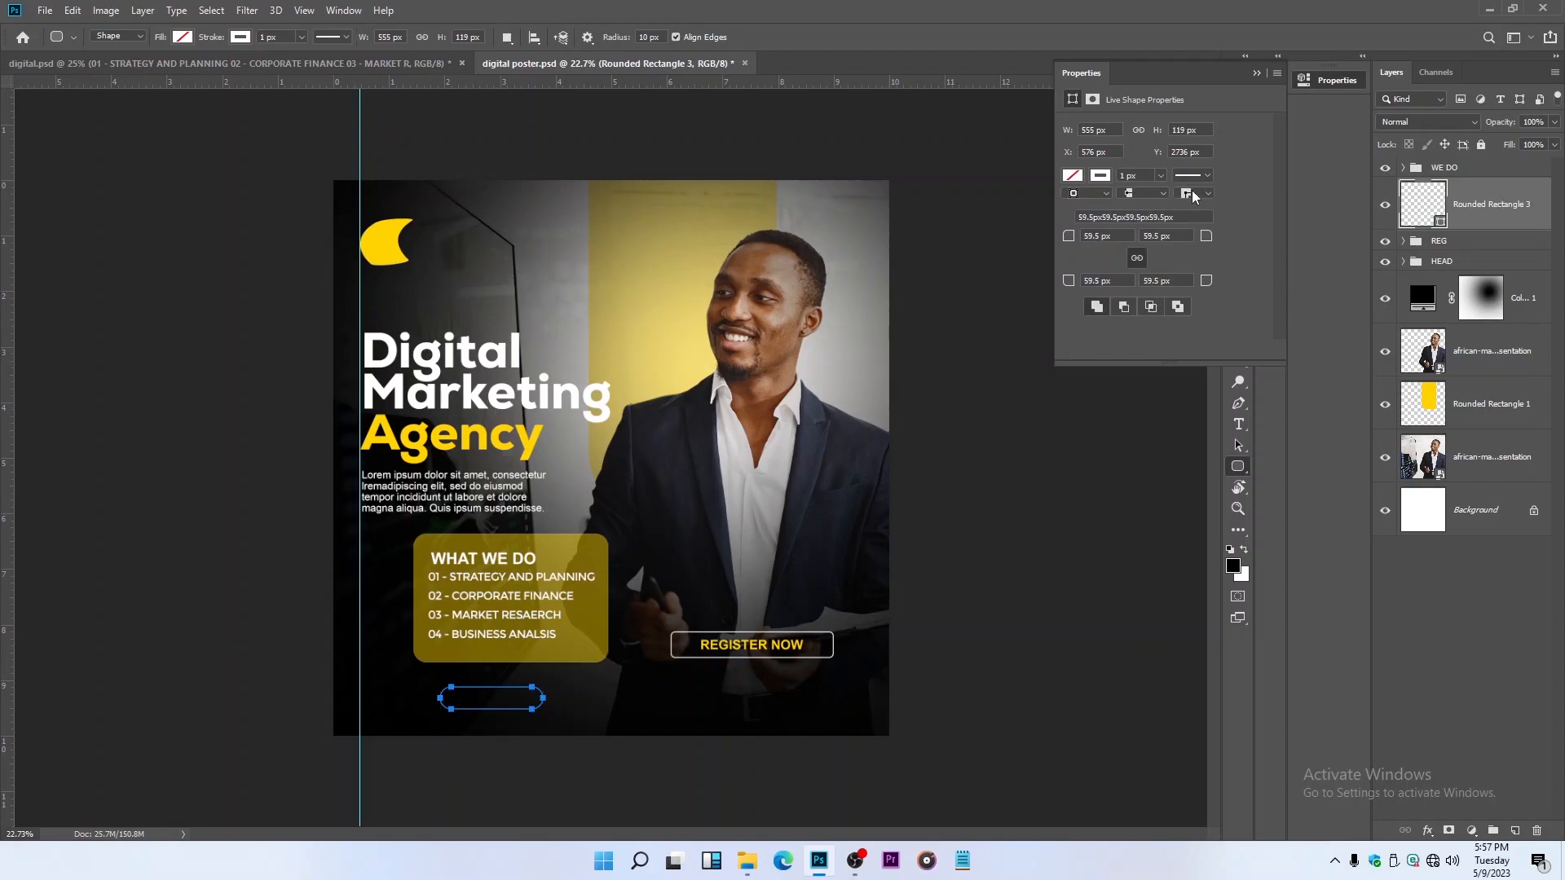
Step: Fill the new pill shape with yellow and remove its stroke
left_click(1074, 176)
left_click(1086, 261)
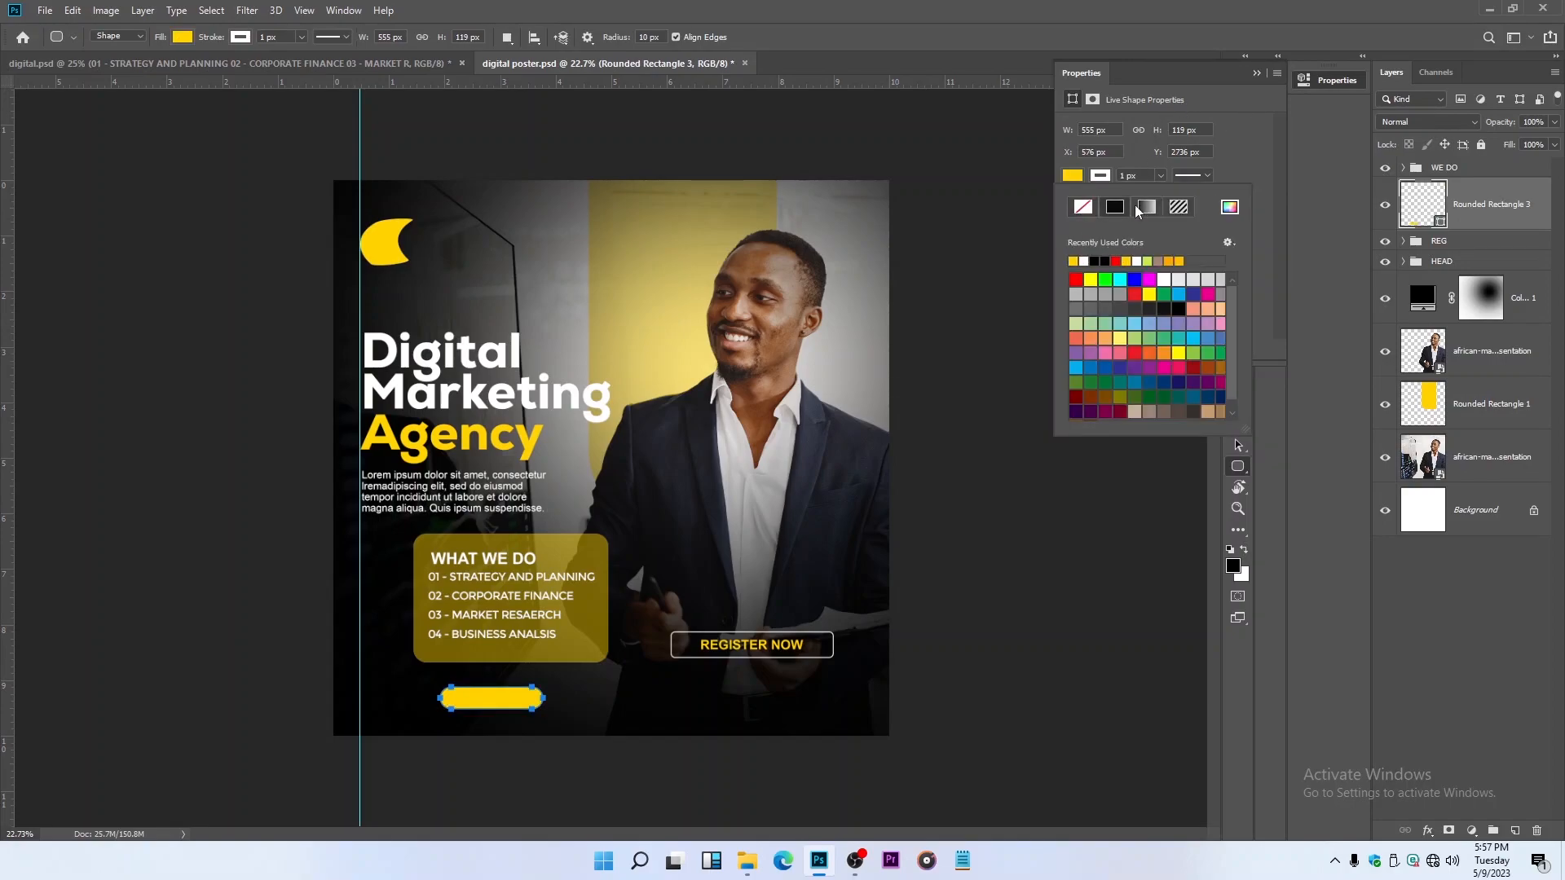
left_click(1100, 176)
left_click(1101, 176)
left_click(1085, 210)
left_click(1261, 74)
left_click(1261, 74)
left_click(1235, 83)
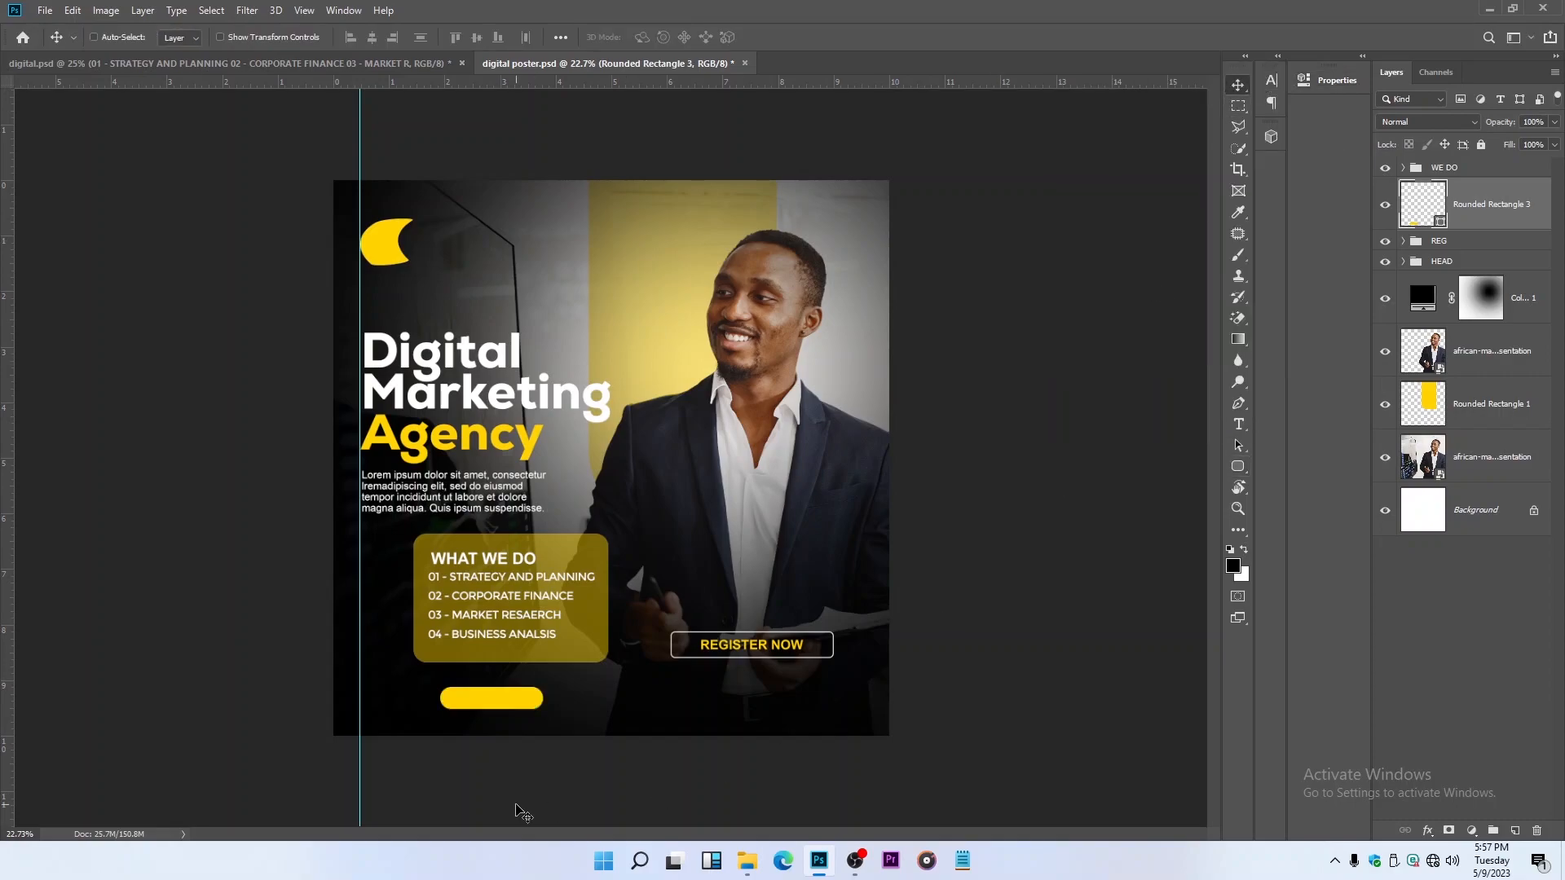
scroll(527, 726, "up", 5)
scroll(530, 731, "up", 4)
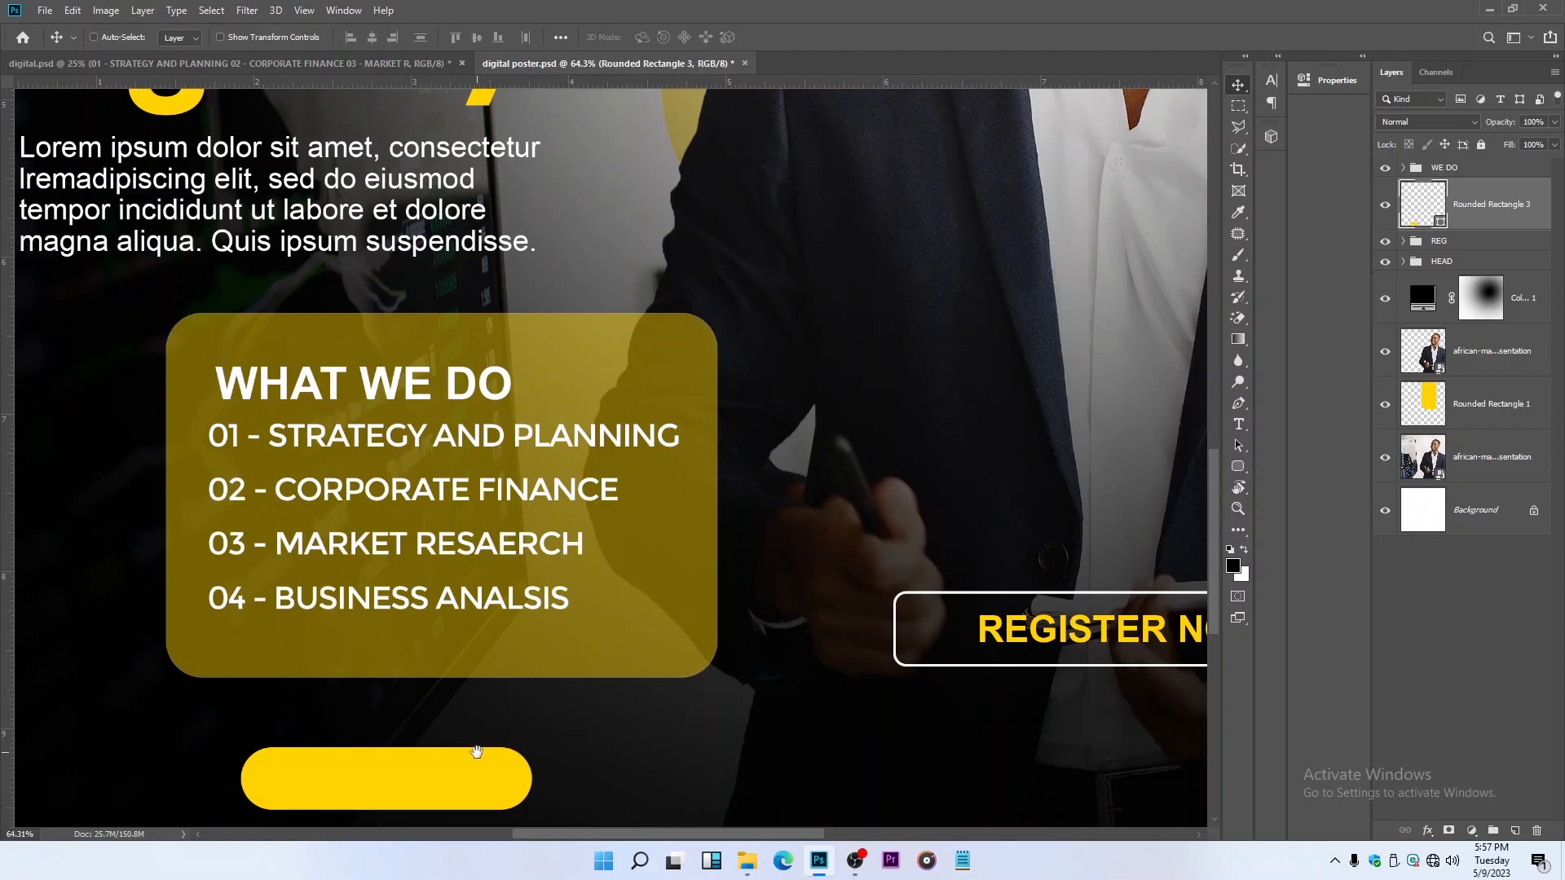
Step: Finish the CONTACT US text entry above the yellow pill and recolour the text black
left_click_drag(472, 751, 615, 646)
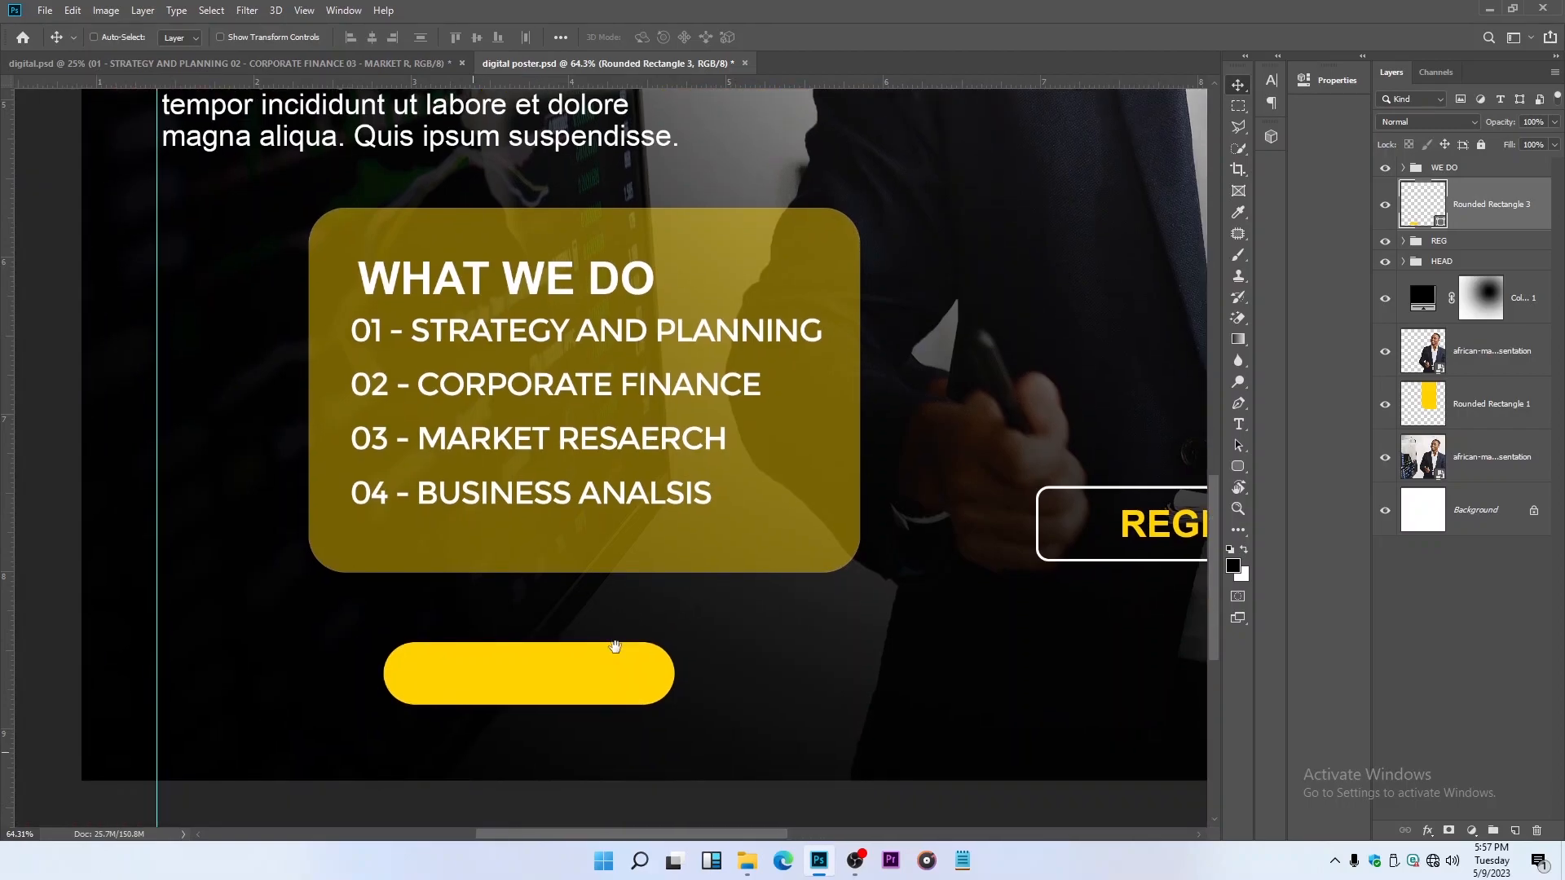
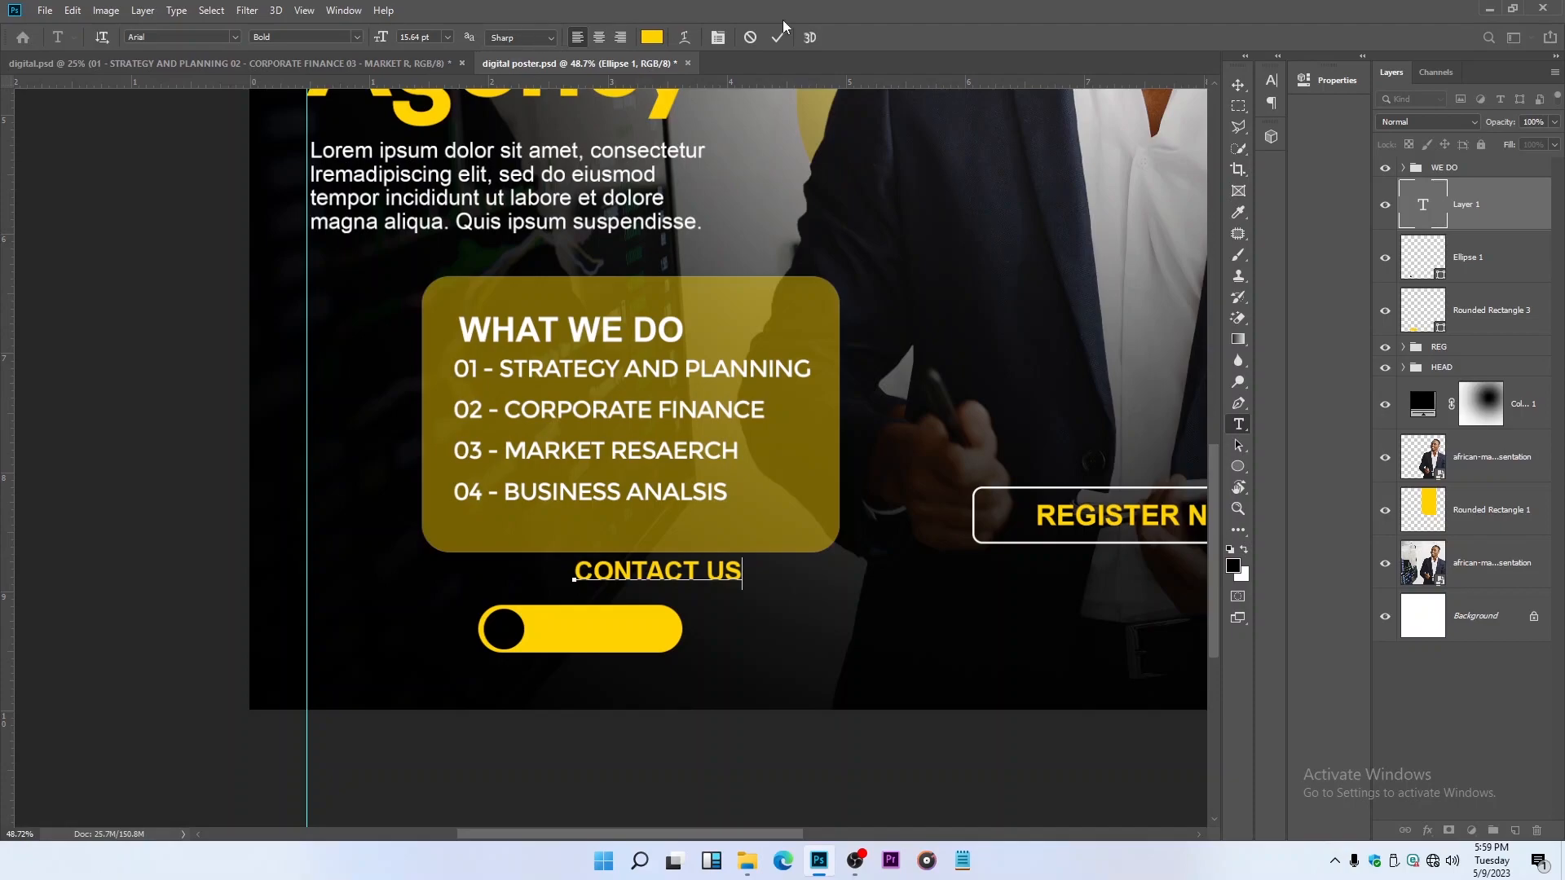
left_click(778, 38)
left_click(652, 37)
left_click(1302, 572)
left_click(1462, 367)
Step: Move the CONTACT US text onto the yellow pill and scale it down to fit beside the black circle
left_click(1238, 85)
left_click_drag(607, 608, 570, 662)
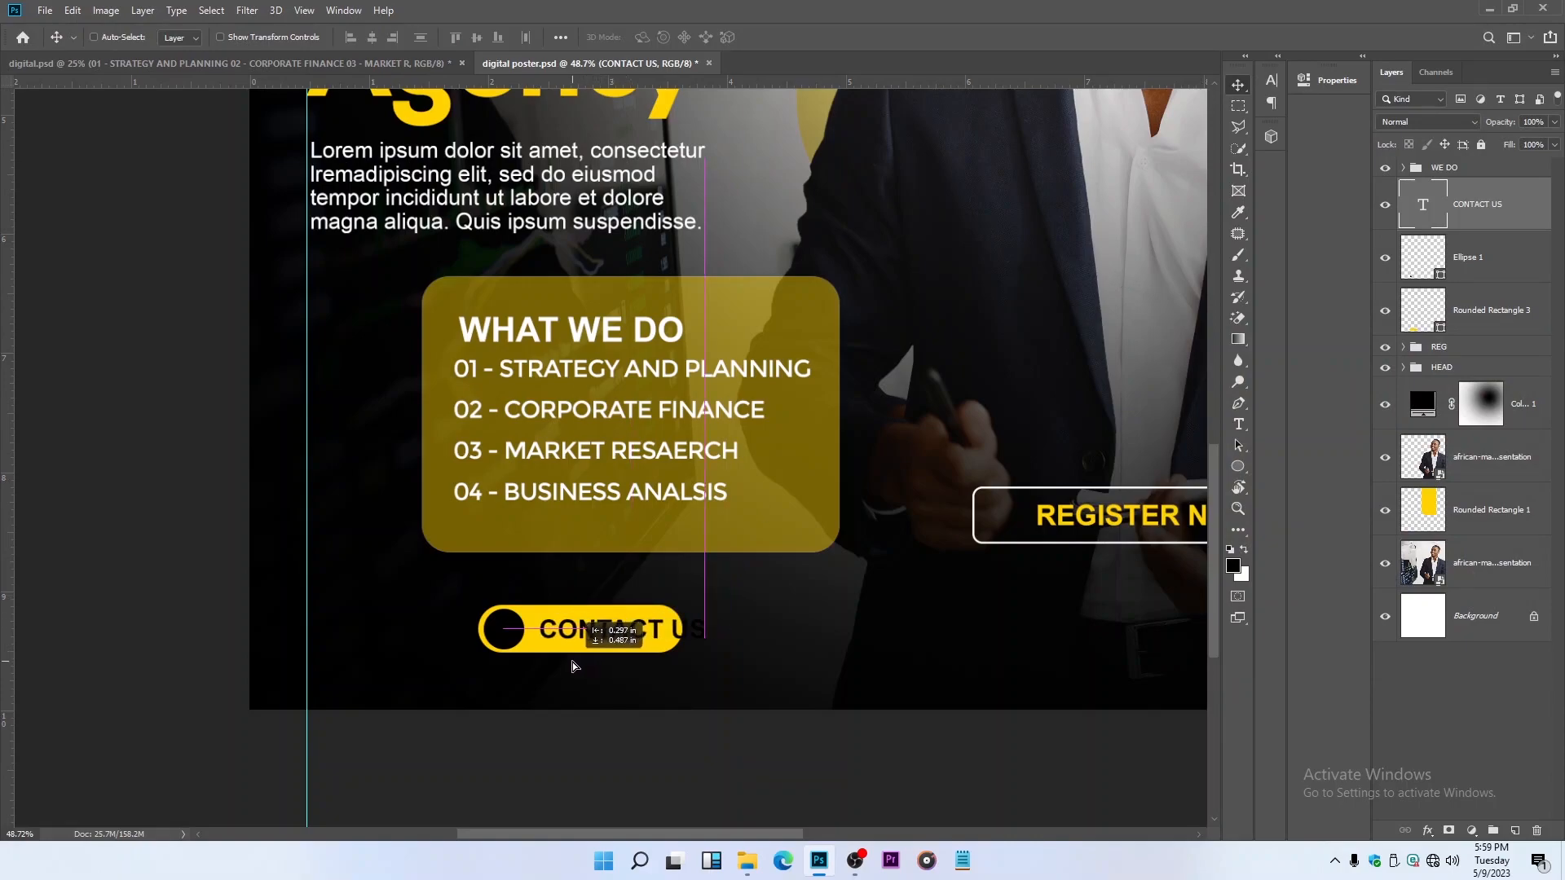
key("ctrl+t")
left_click_drag(708, 630, 631, 633)
key("Return")
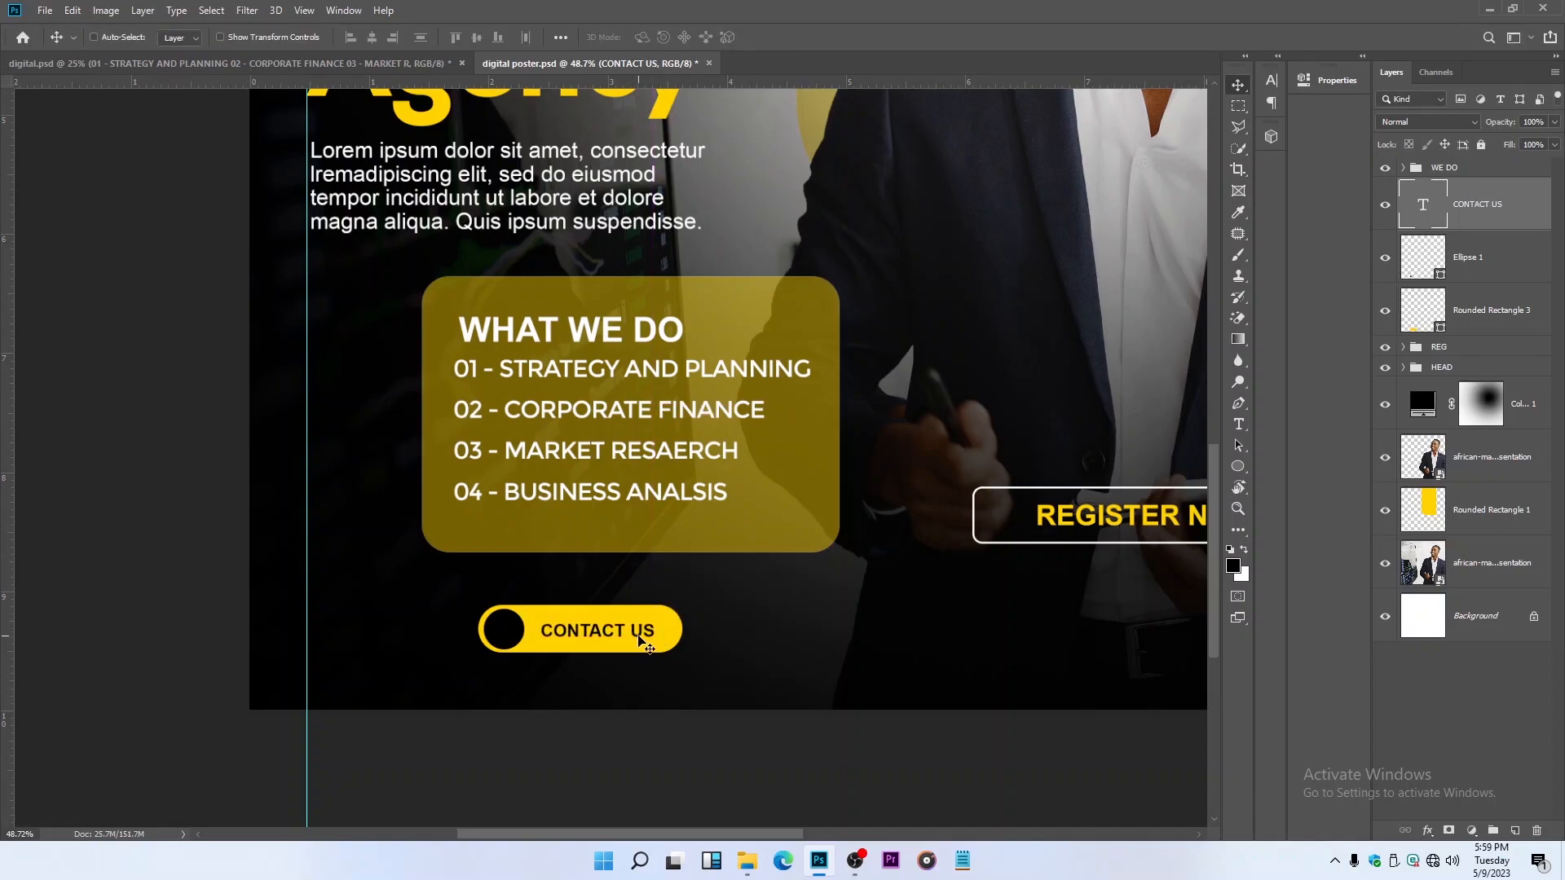
Step: Set the CONTACT US text's tracking to -20
left_click(1238, 424)
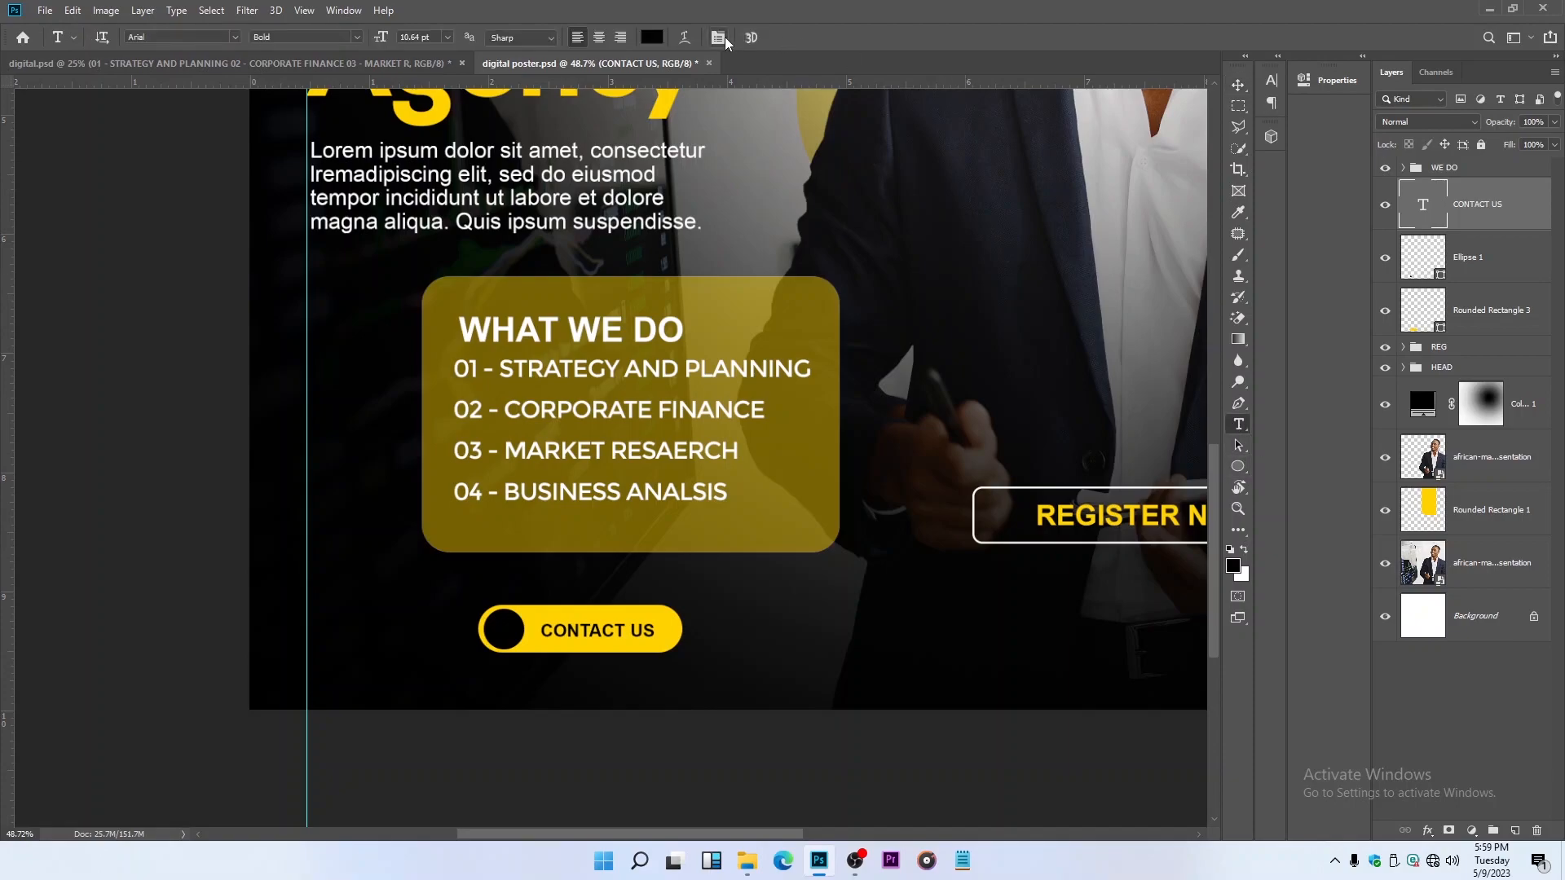
left_click(719, 38)
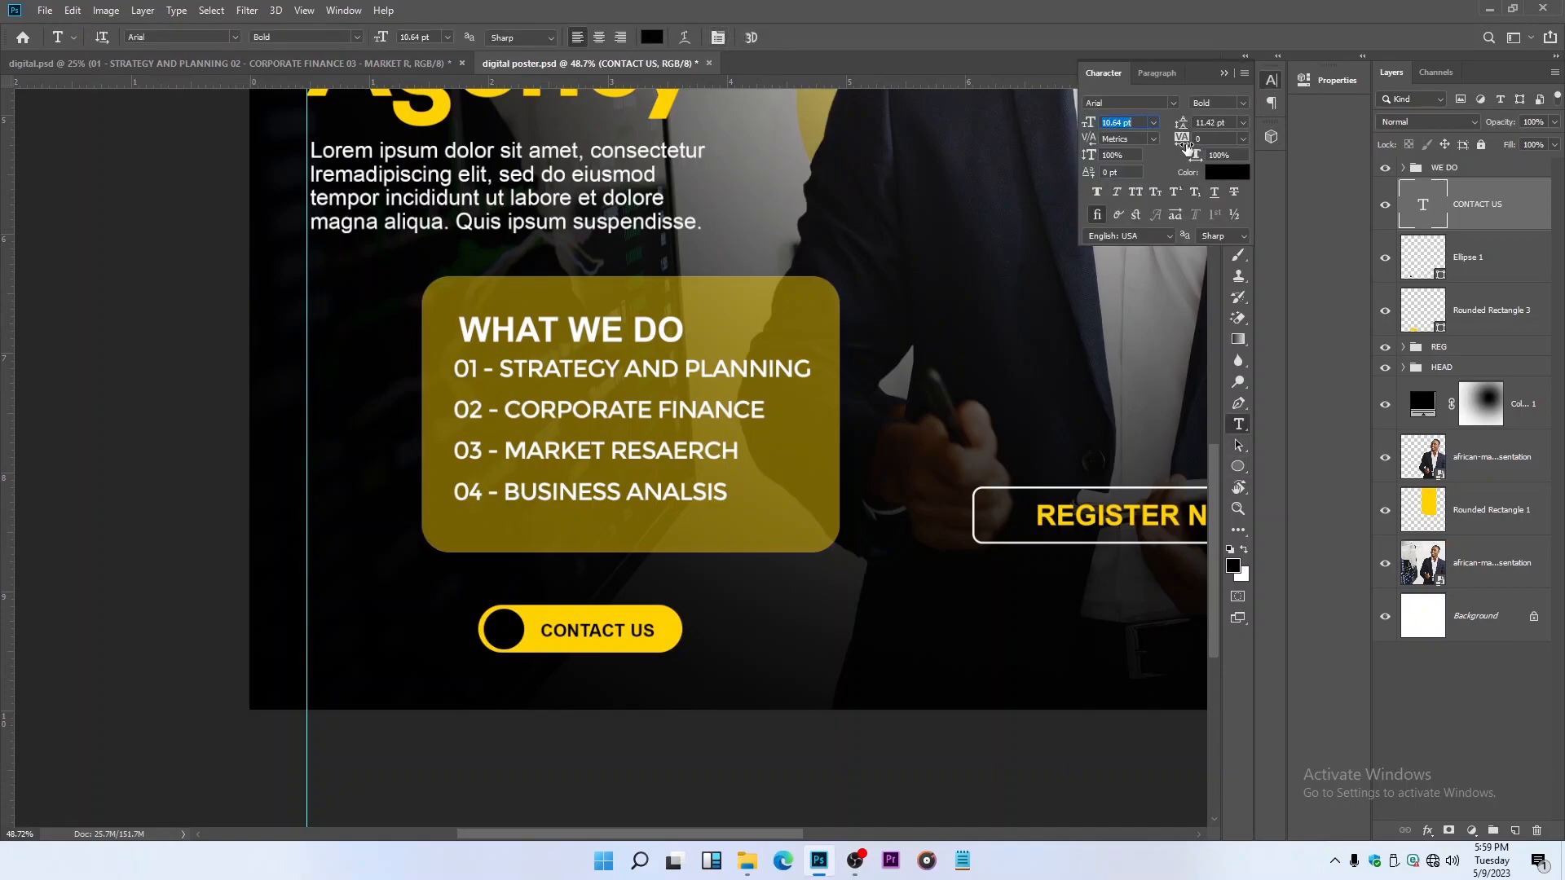
left_click_drag(1186, 145, 1190, 145)
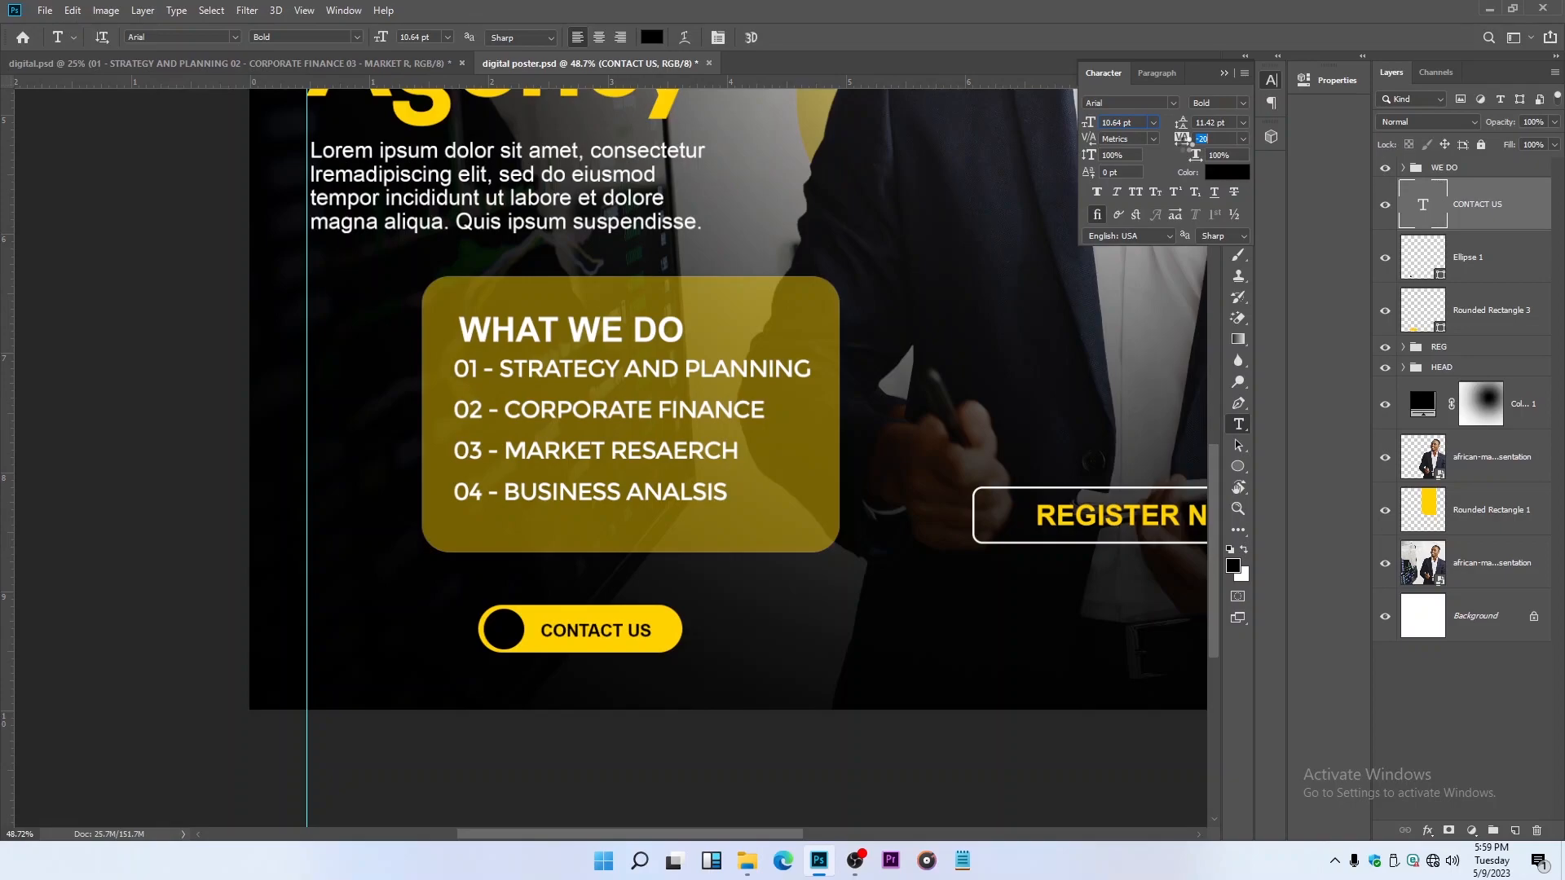
left_click(1223, 74)
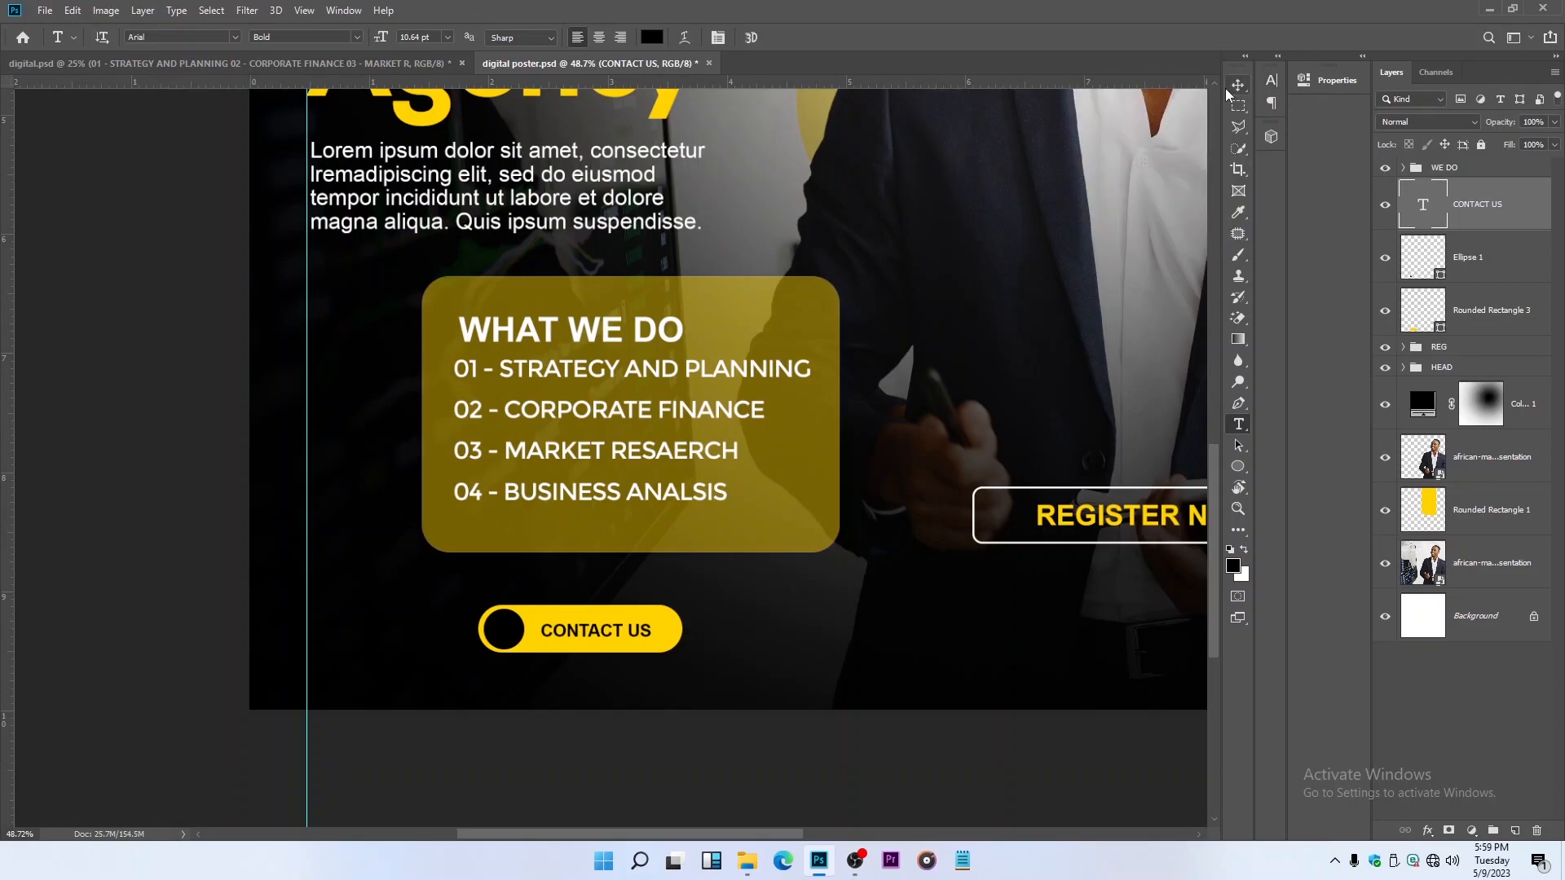
Step: Reposition the CONTACT US text inside the yellow pill and enlarge it to about 12.1 pt
key("v")
mouse_move(651, 647)
left_mouse_down()
mouse_move(636, 645)
mouse_move(657, 632)
left_mouse_up()
key("ctrl+t")
key("Return")
key("ctrl+0")
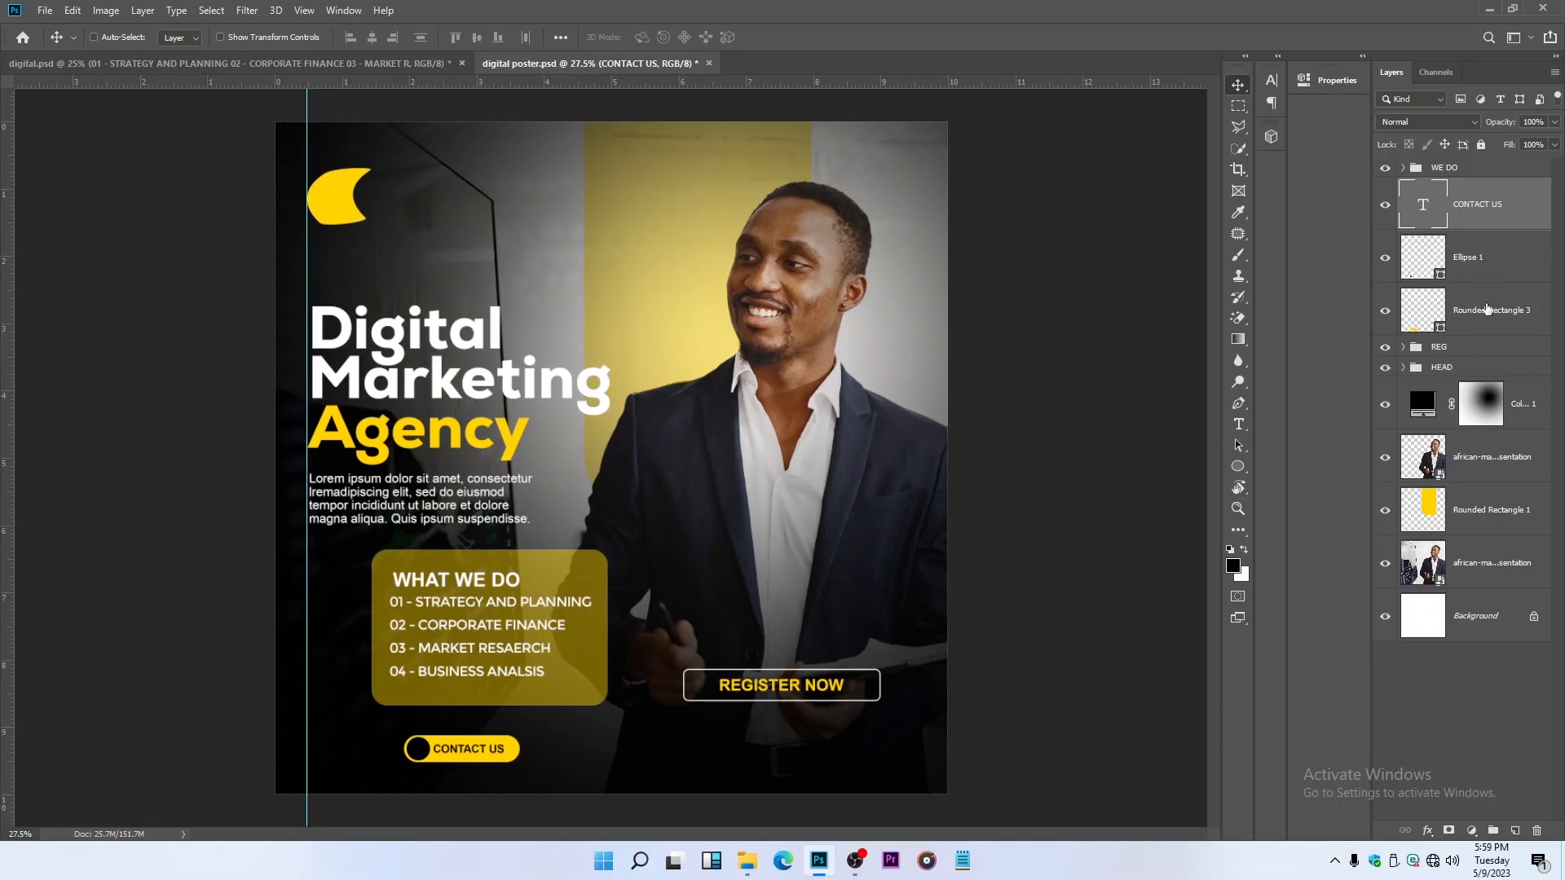
Step: Group the CONTACT US text, black circle and yellow pill, name the group CONT, and save the document
left_click(1496, 315, "shift")
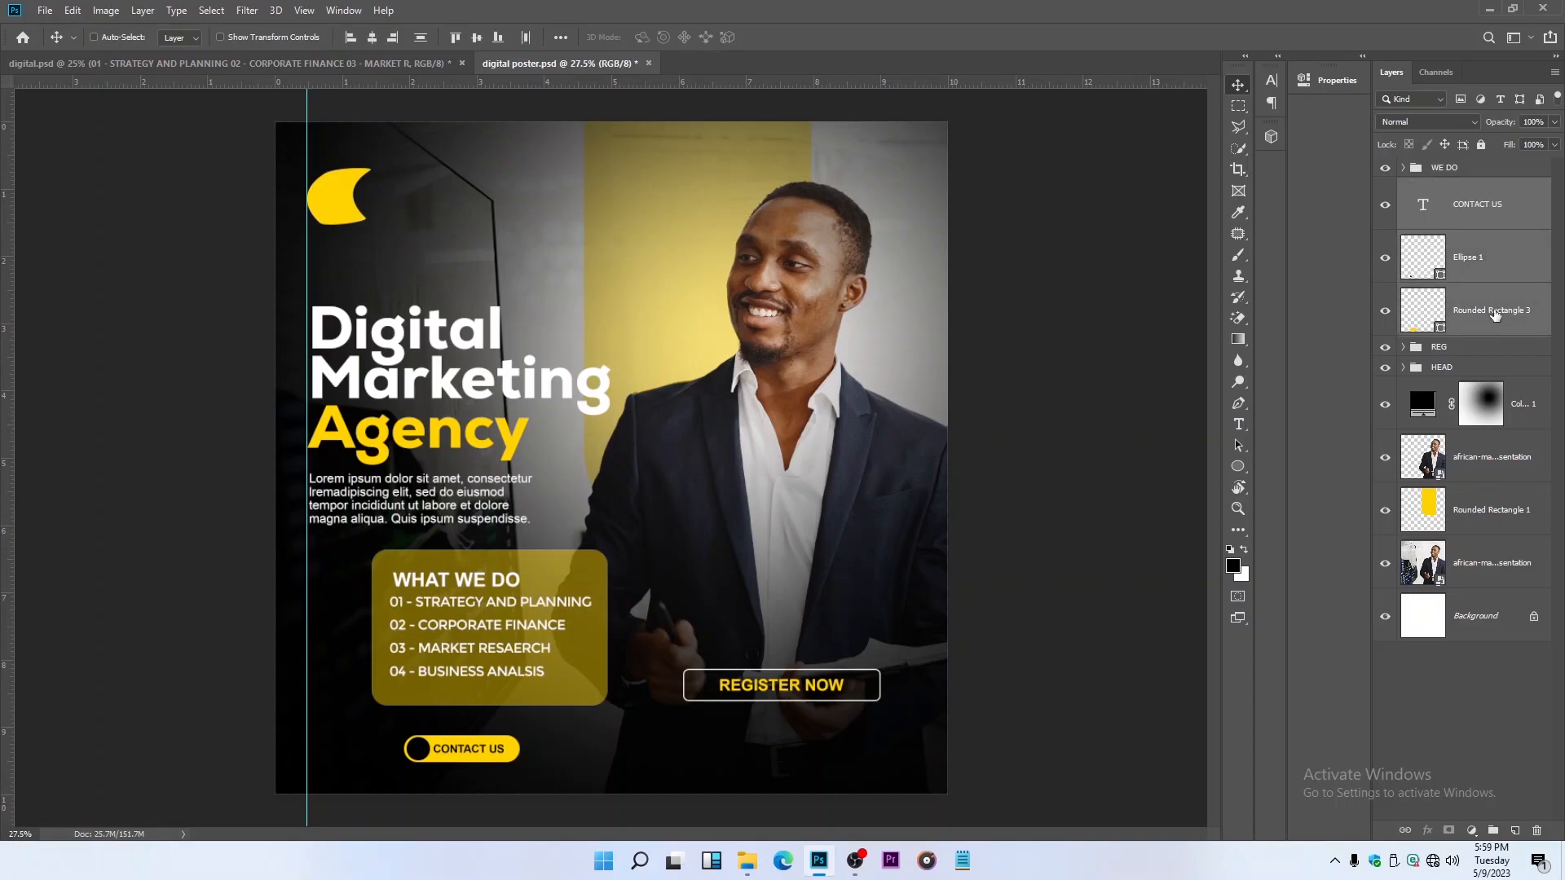
key("ctrl+g")
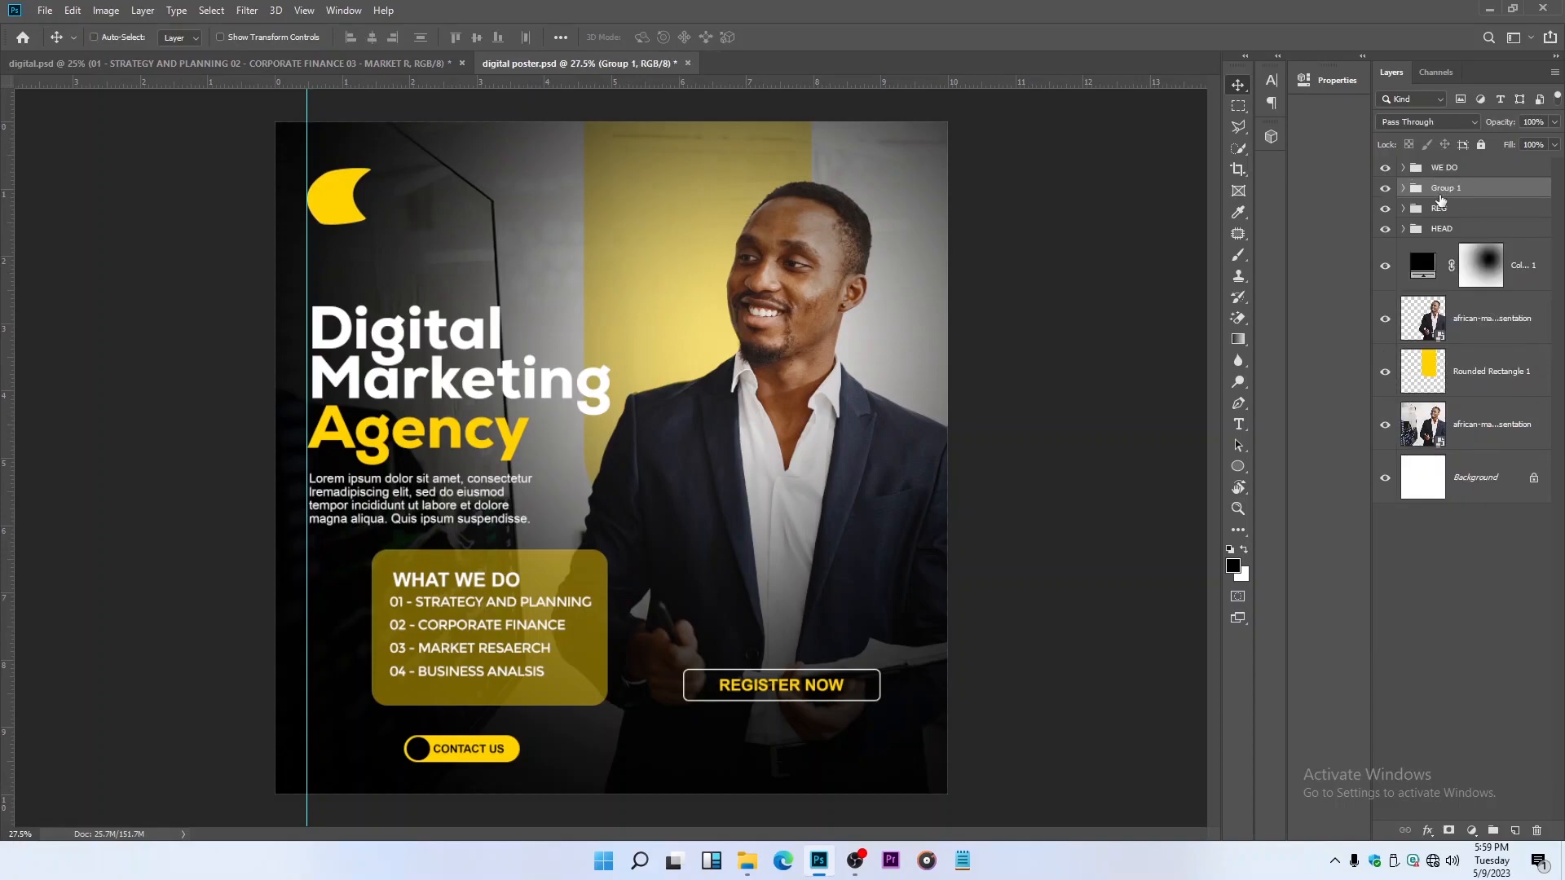
double_click(1454, 188)
type("CONT")
key("Return")
key("ctrl")
key("ctrl+s")
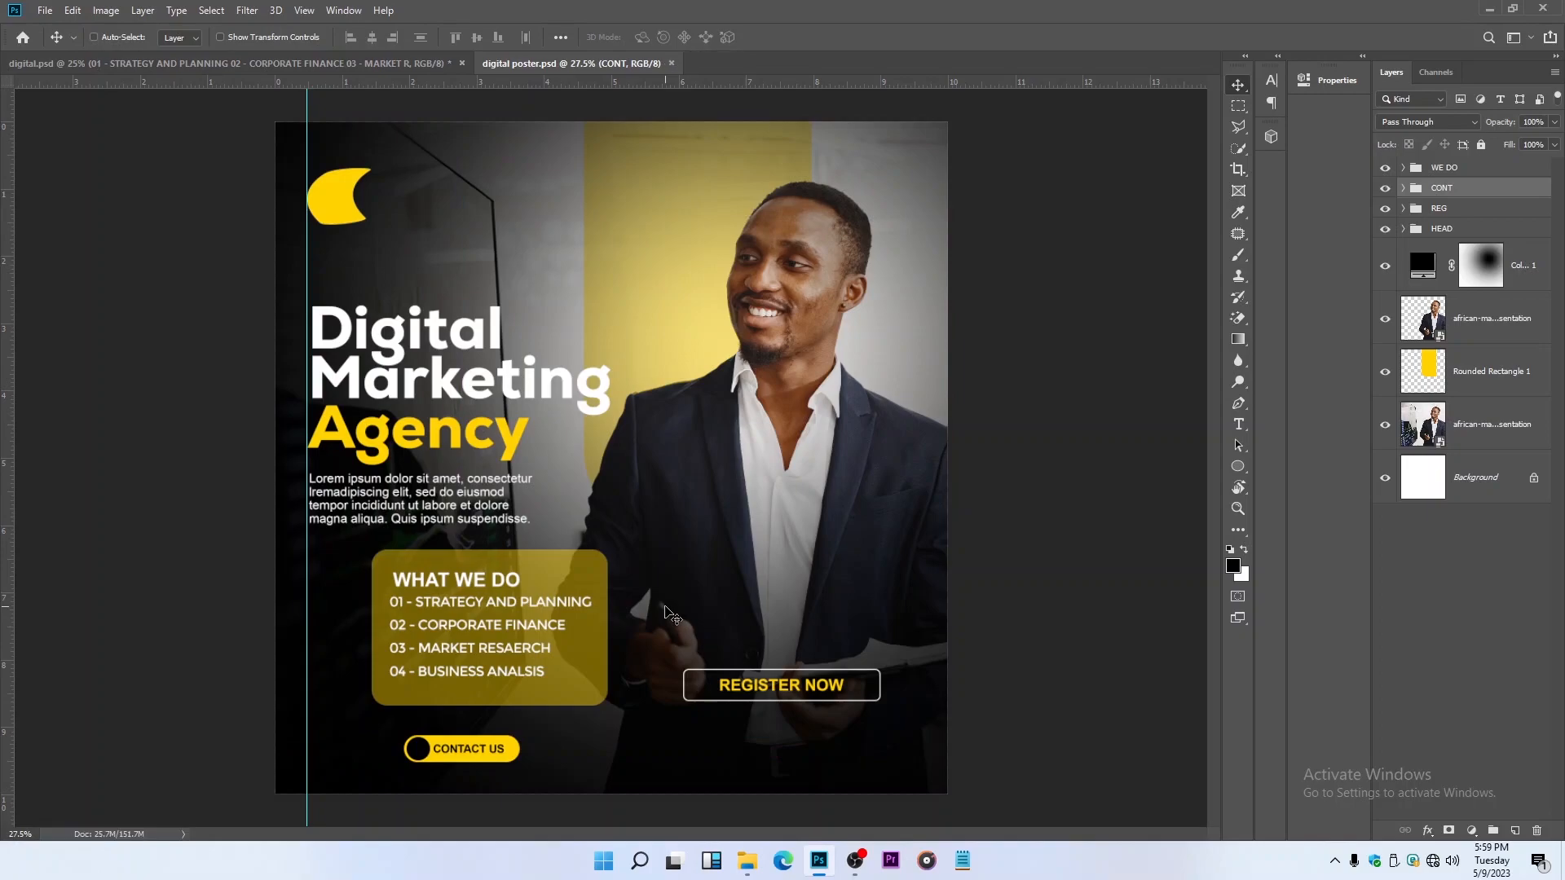
Step: Add a two-line text beside the CONTACT US button reading "More information call us" with the phone number beneath it
left_click(1239, 425)
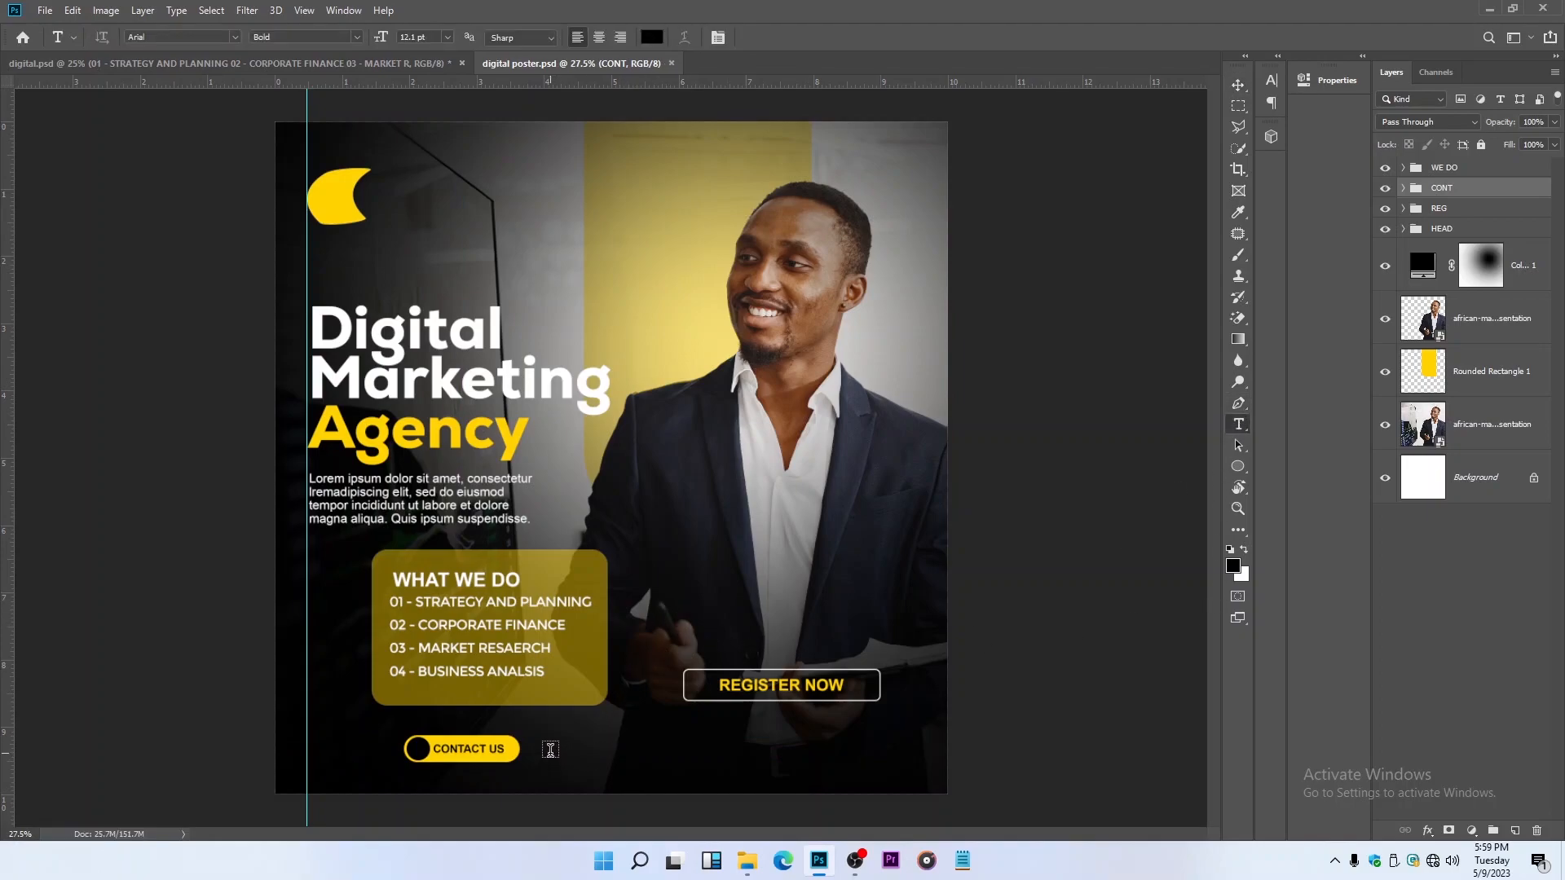
left_click(550, 750)
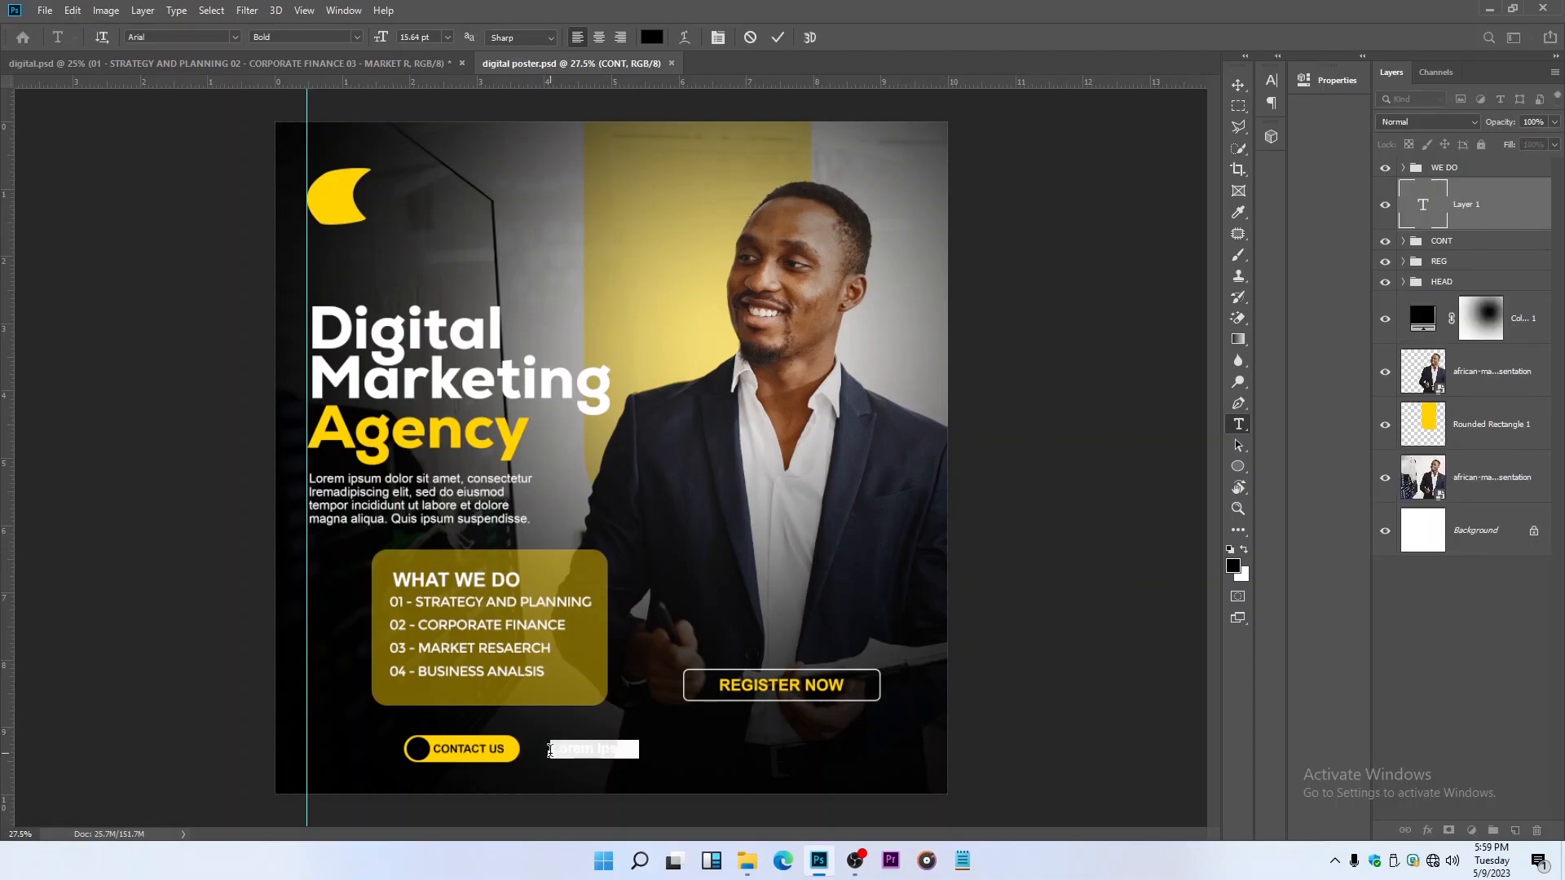
key("BackSpace")
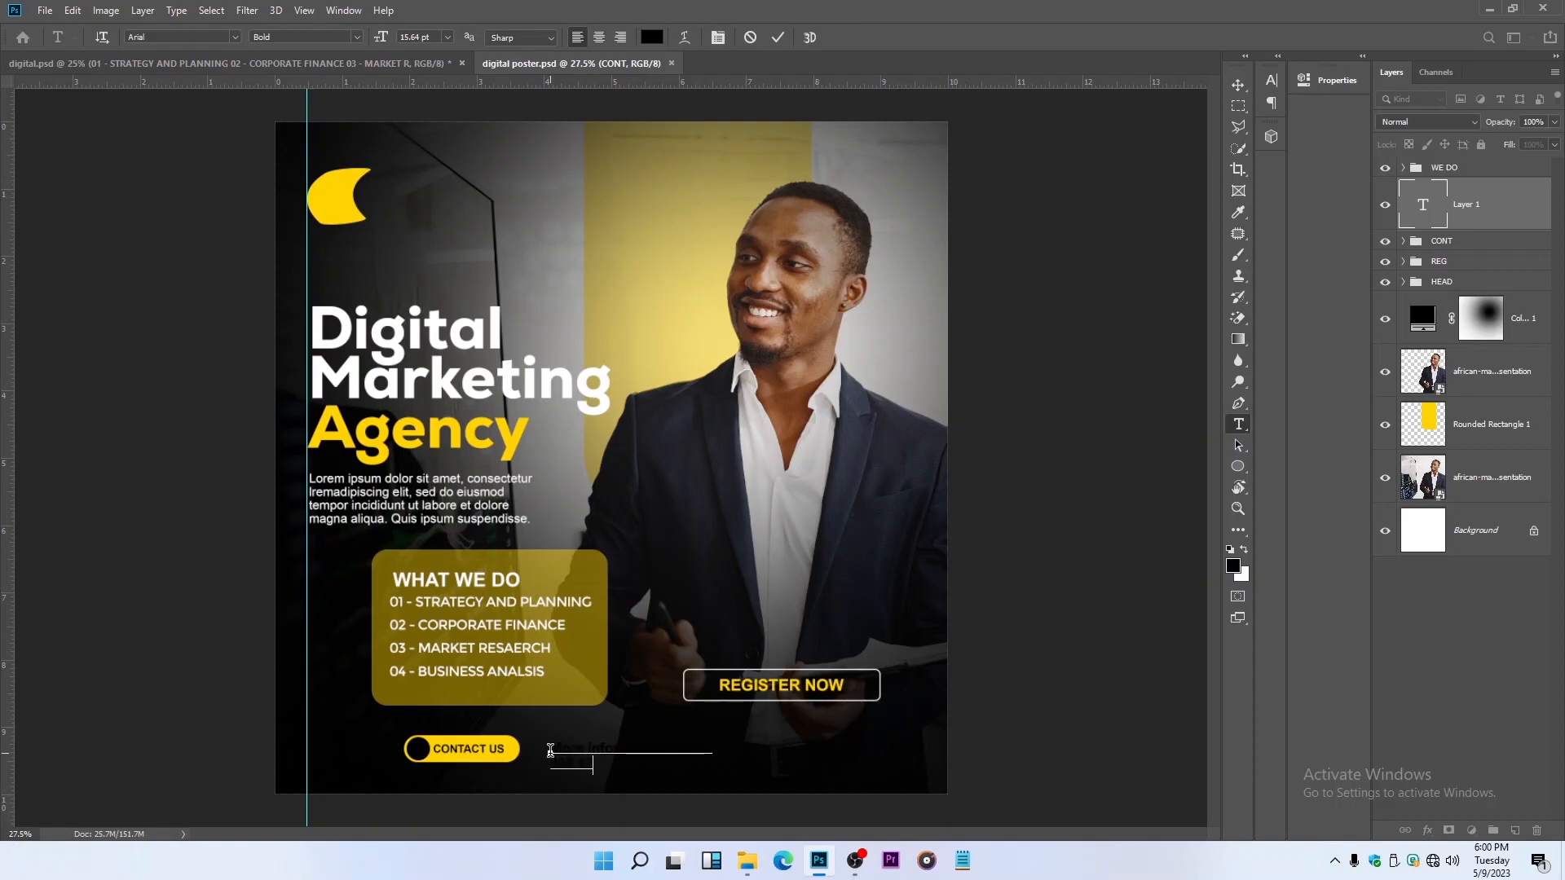
type("3")
type("78")
left_click(775, 44)
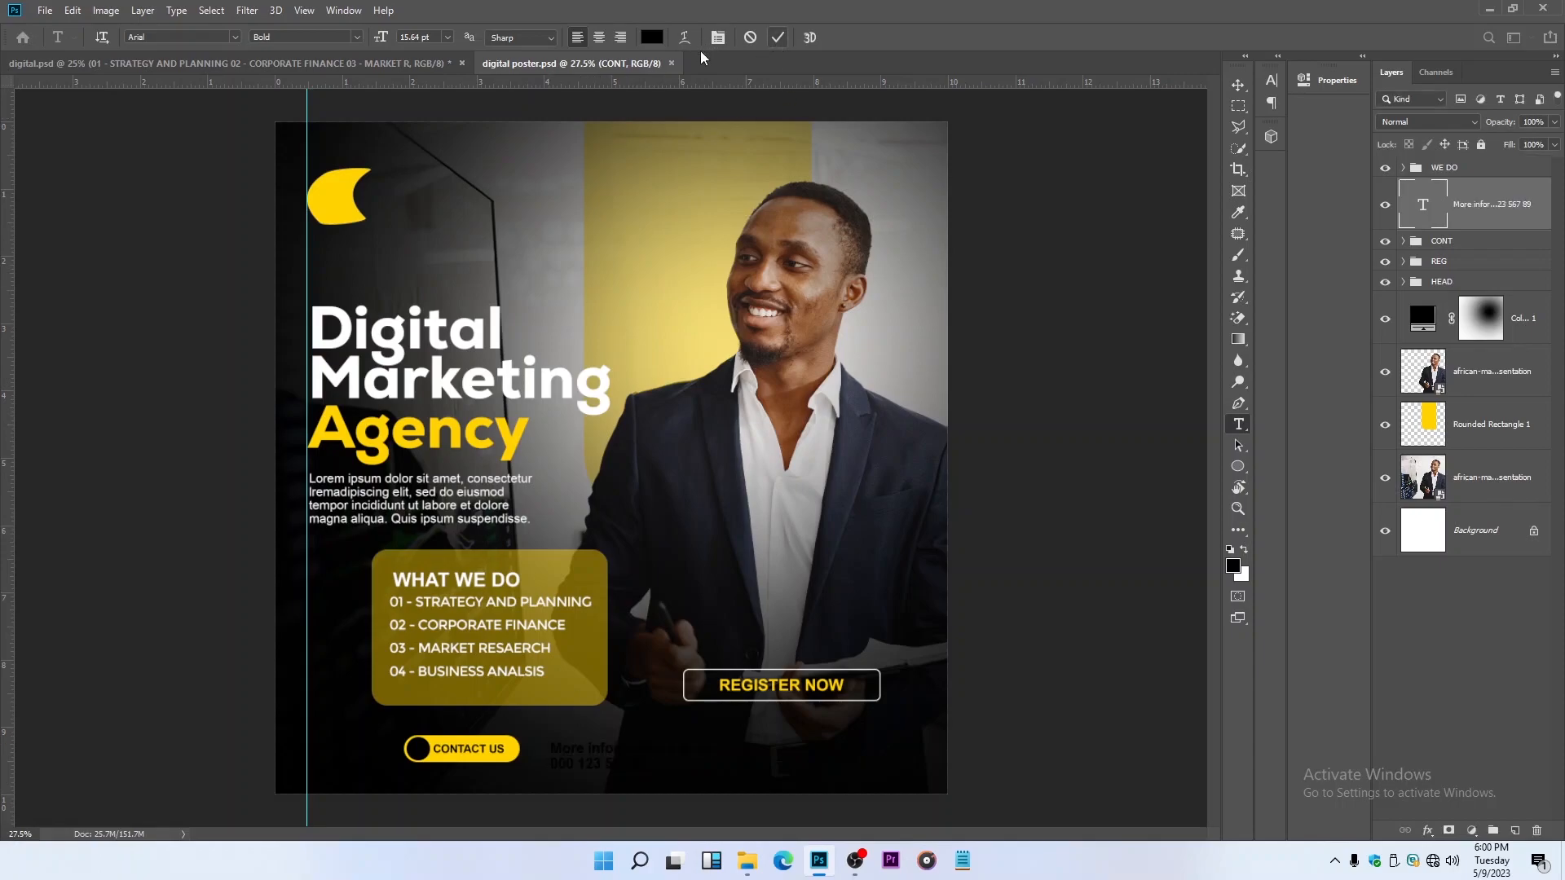
Step: Set the "More information call us" text colour to white, ffffff
left_click(654, 37)
type("ffffff")
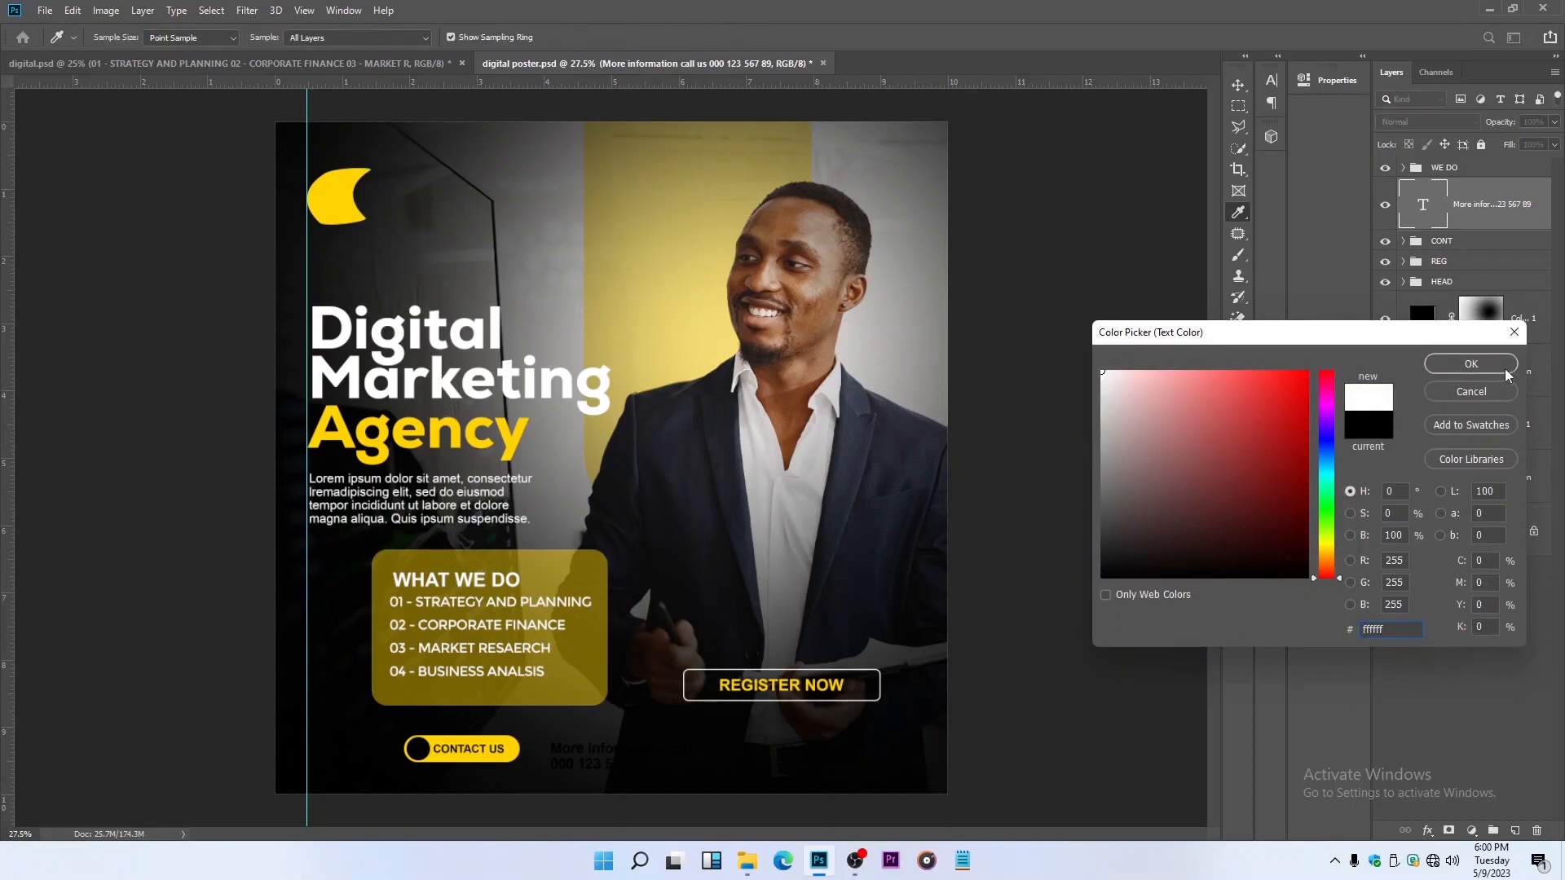
key("Return")
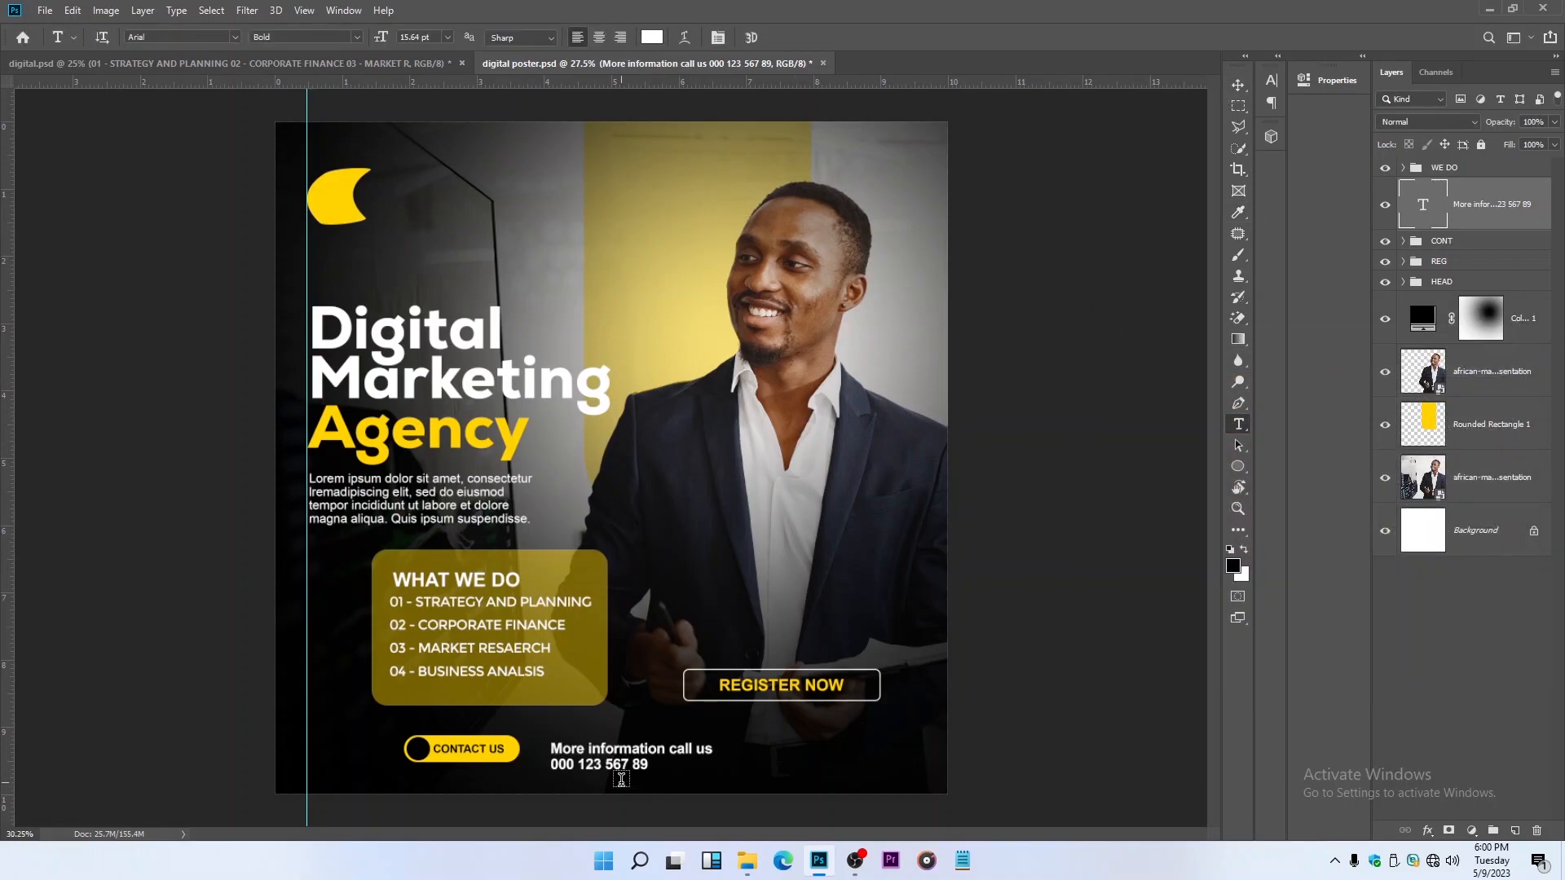
Step: Respace the phone number so that its digits form three groups
scroll(620, 778, "up", 2)
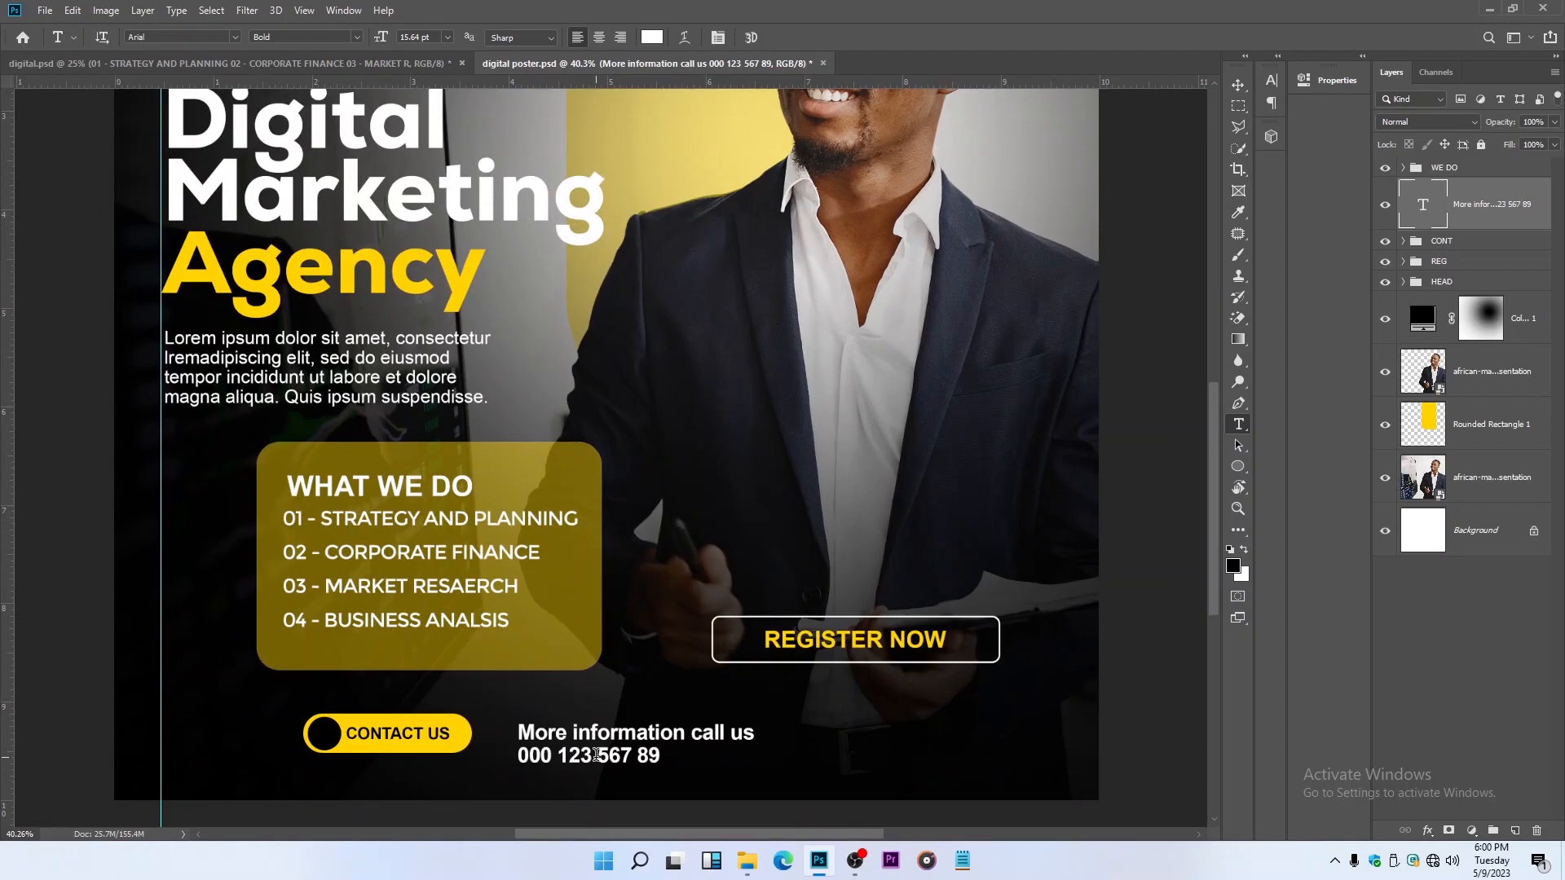
left_click(603, 755)
key("Delete")
key("Right")
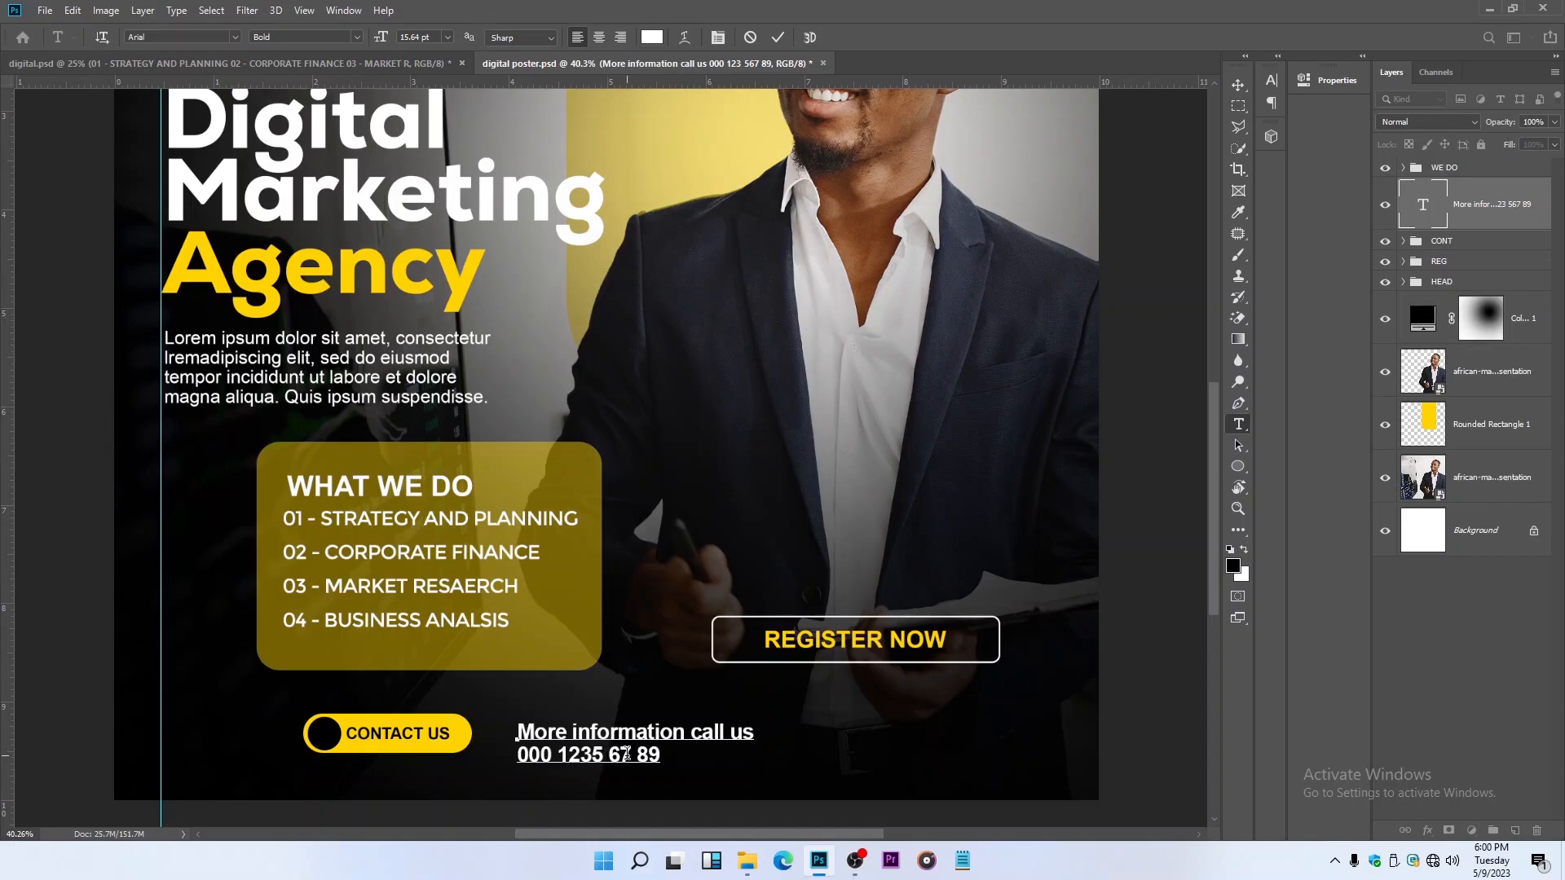
key("Delete")
scroll(642, 753, "down", 3)
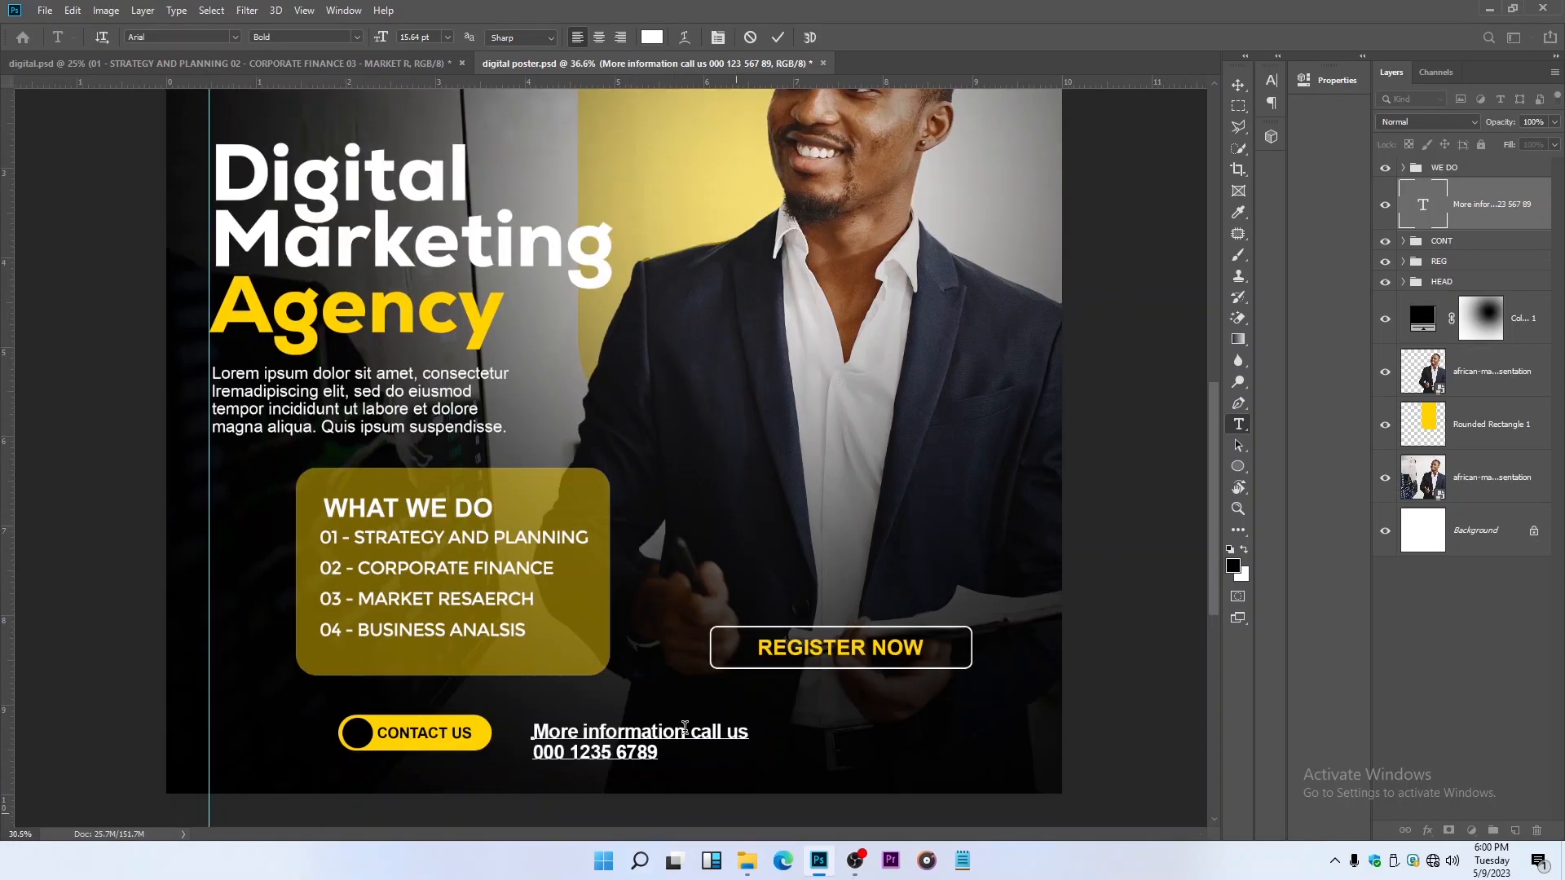
left_click(1239, 86)
Step: Change the font of the "More information call us" text to Montserrat
scroll(653, 754, "up", 2)
scroll(644, 737, "down", 1)
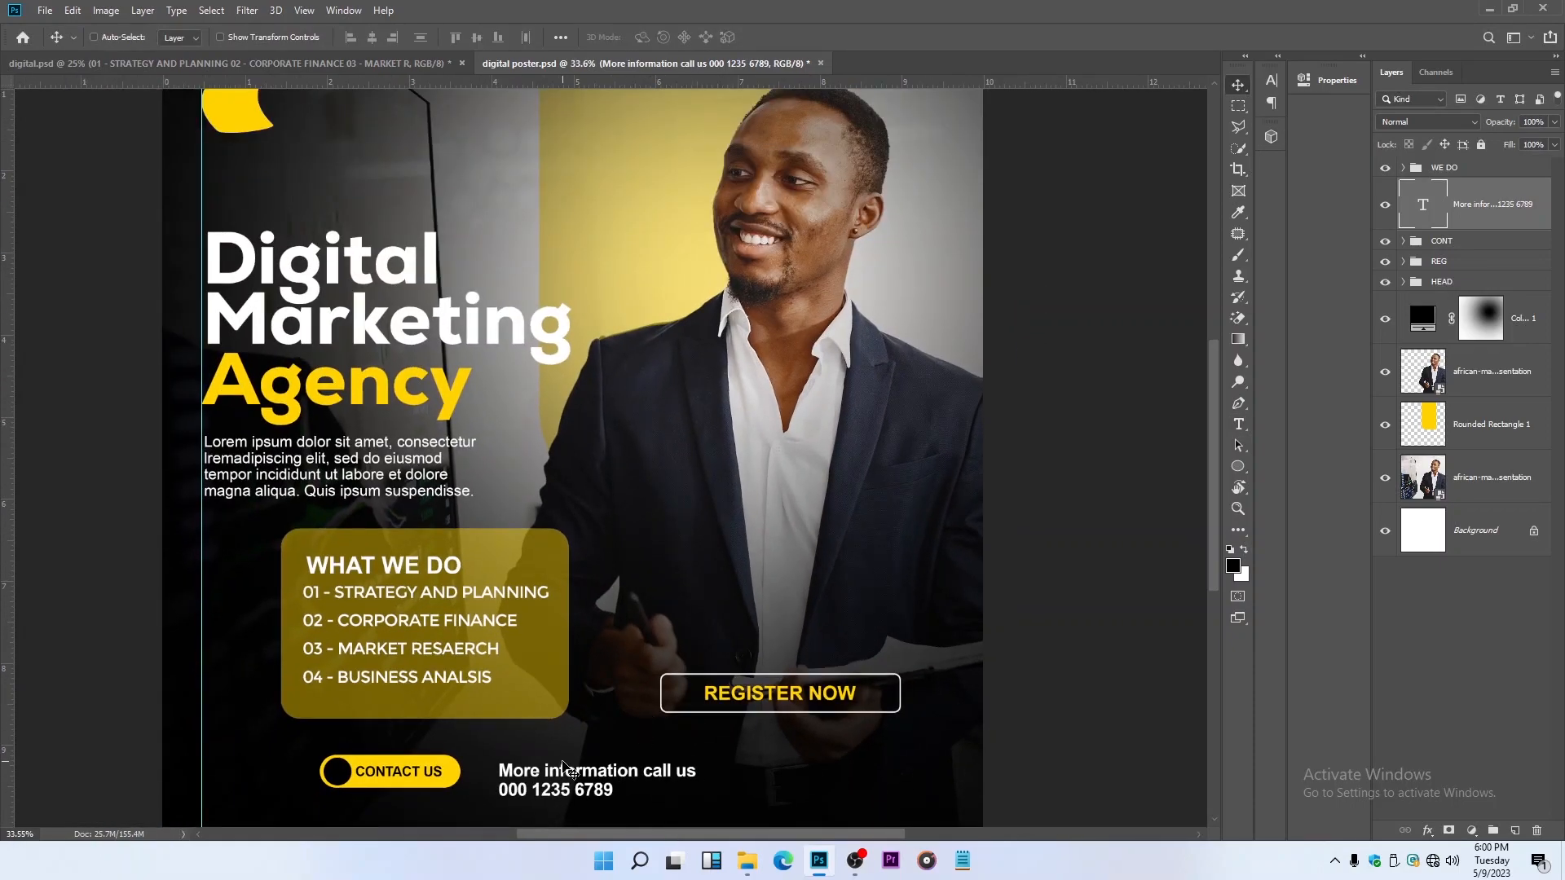
left_click(1239, 425)
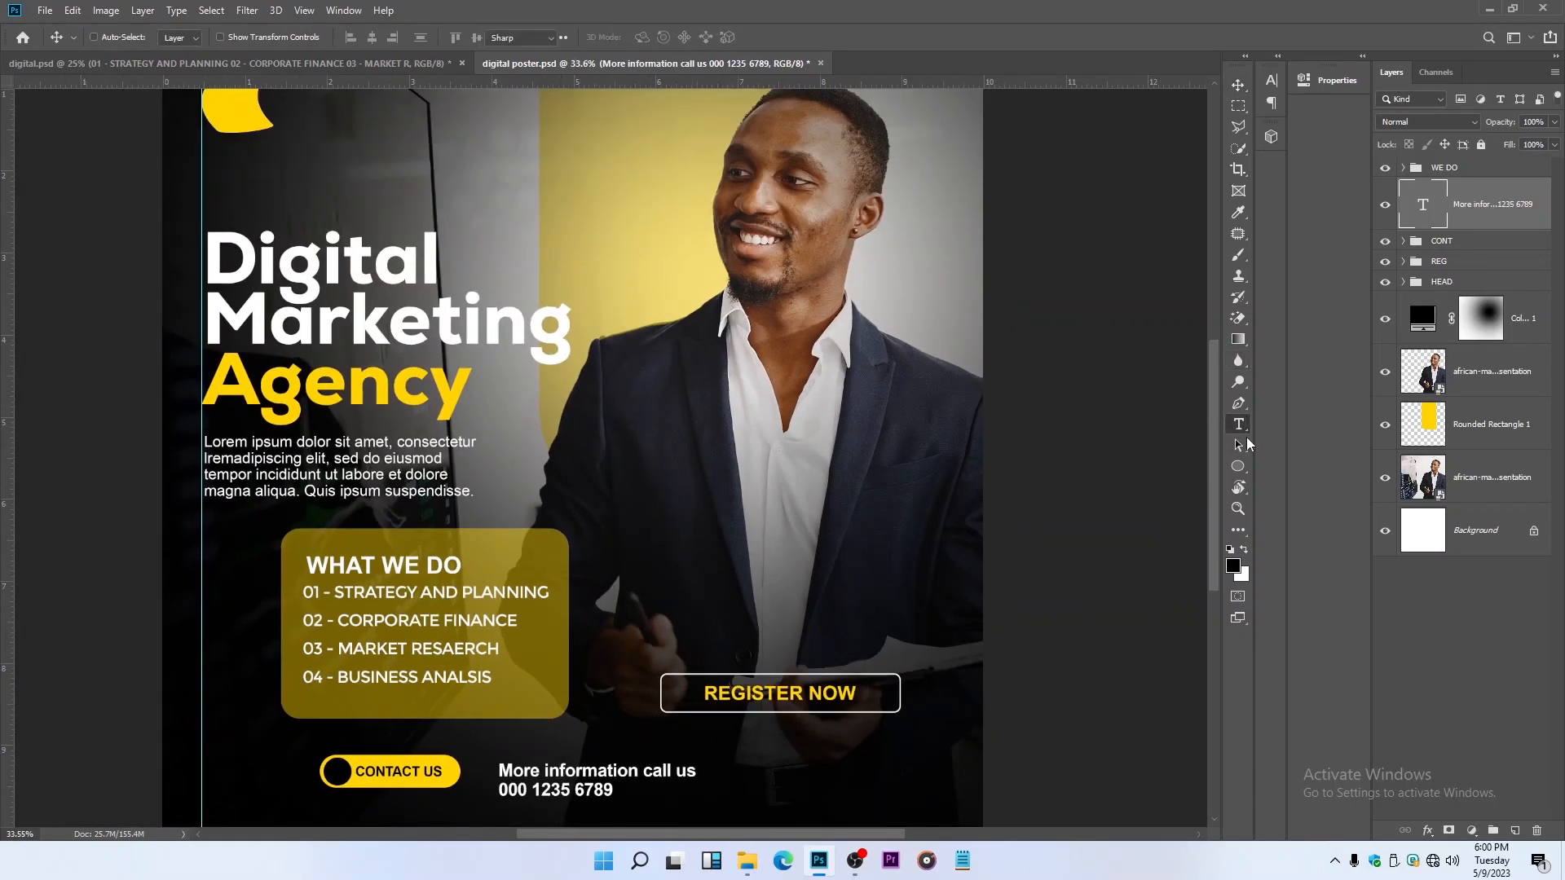
left_click(234, 37)
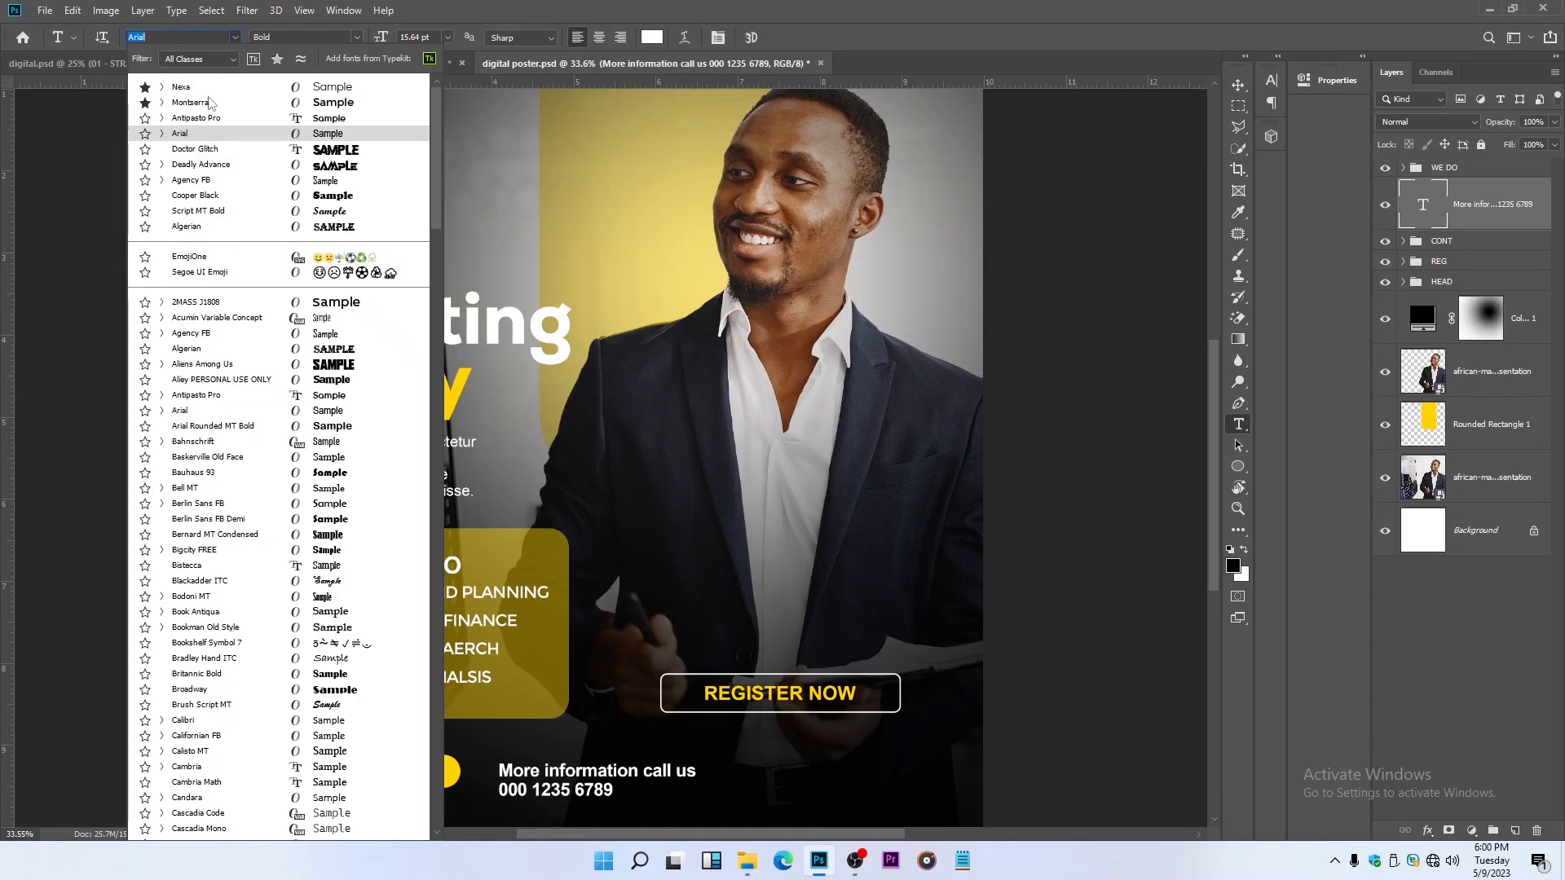
left_click(207, 104)
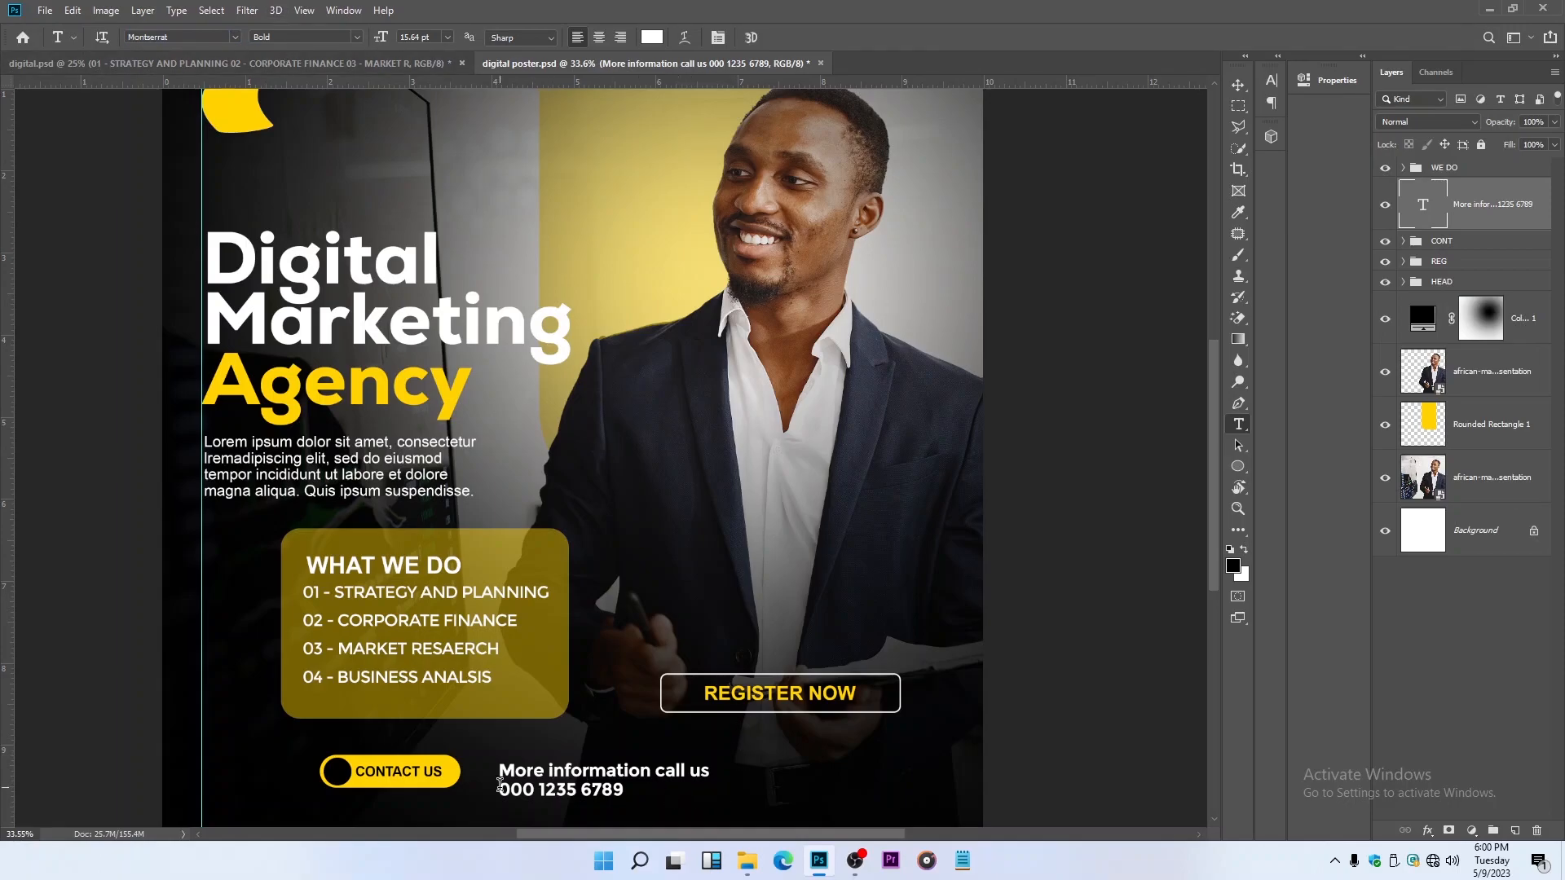
Step: Set the phone number line to 26.64 pt with 20.78 pt leading
left_click_drag(499, 785, 629, 797)
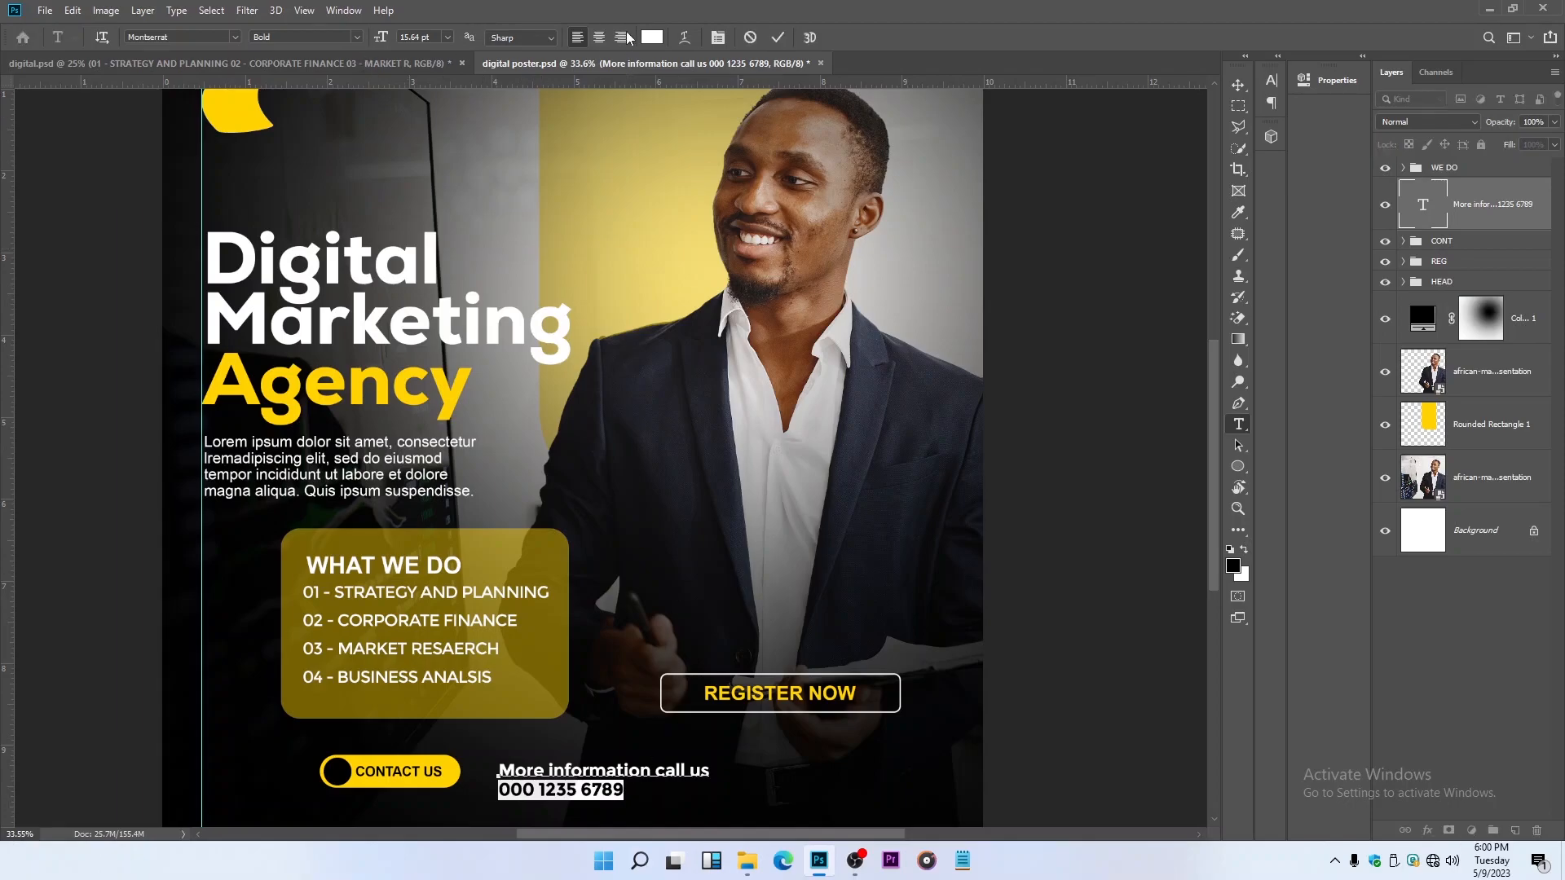
left_click(718, 38)
left_click(1115, 122)
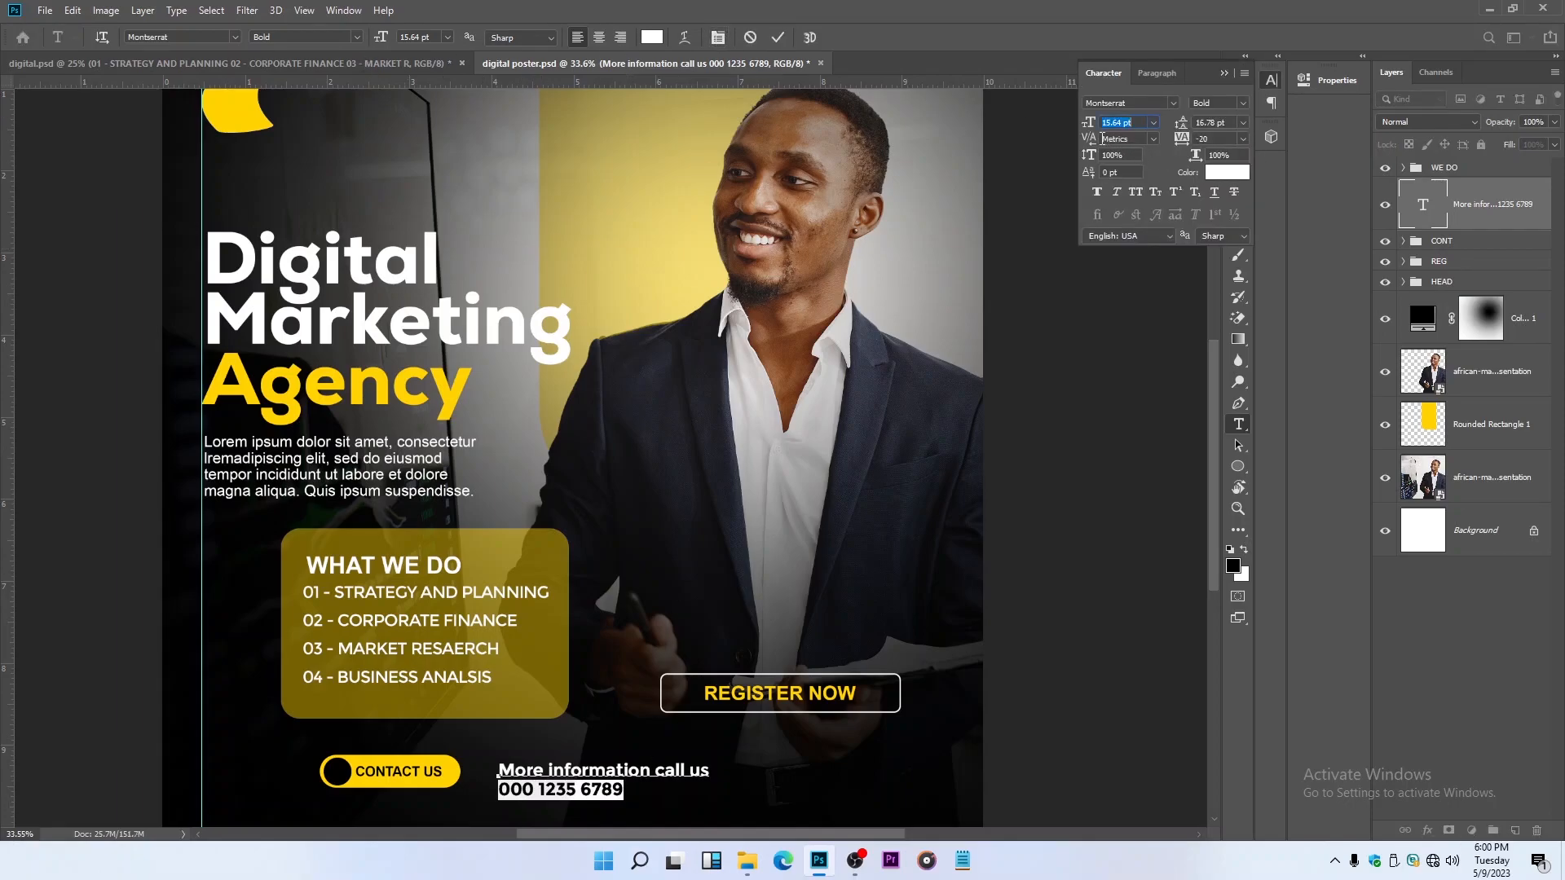
left_click_drag(1085, 126, 1182, 124)
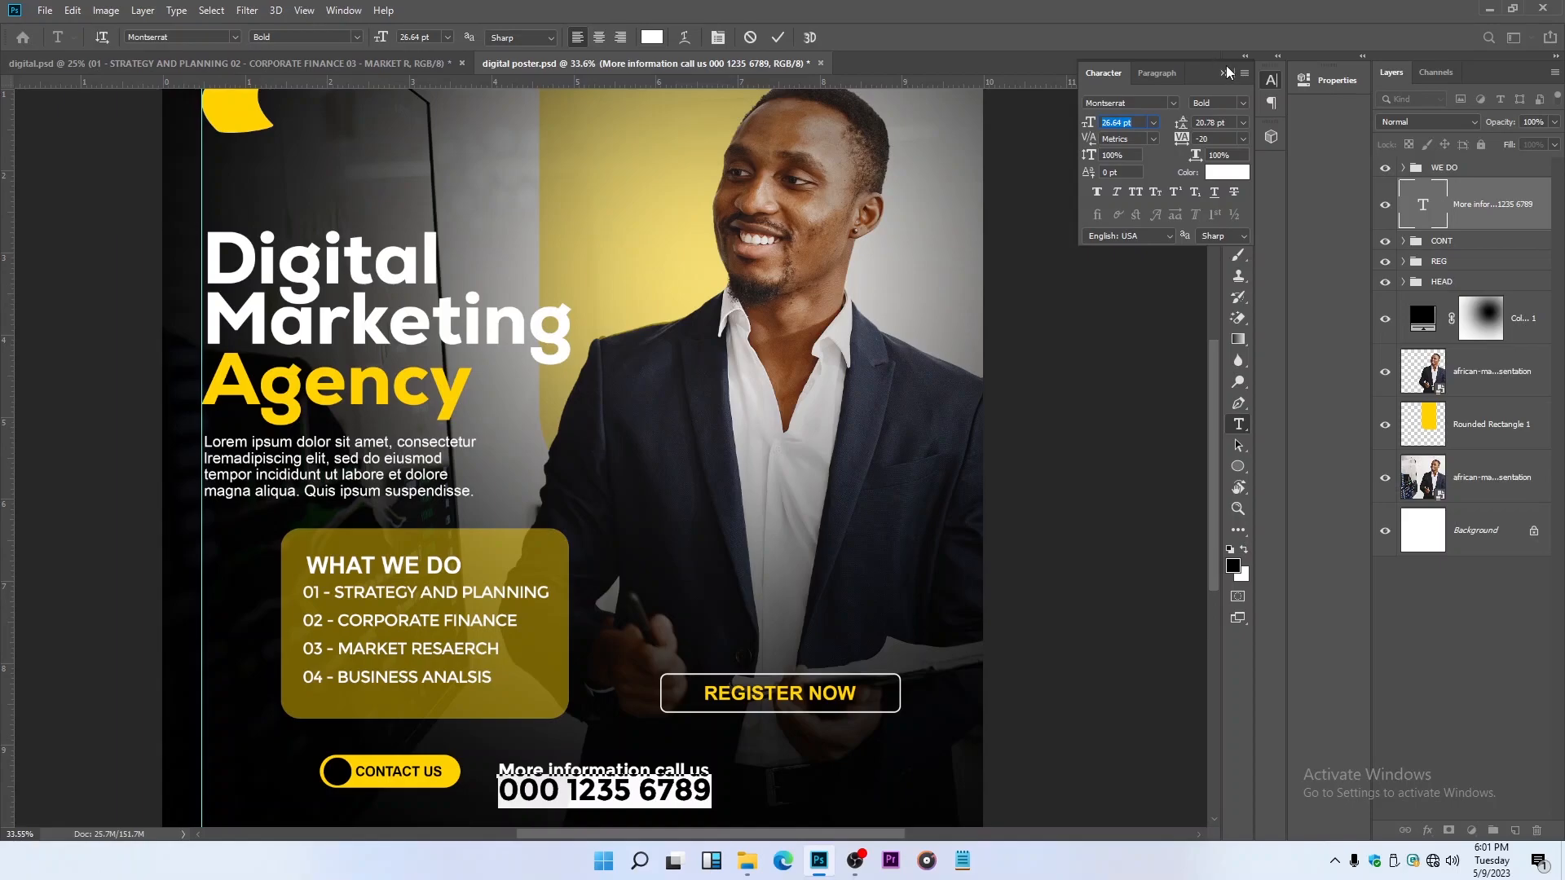
left_click(779, 37)
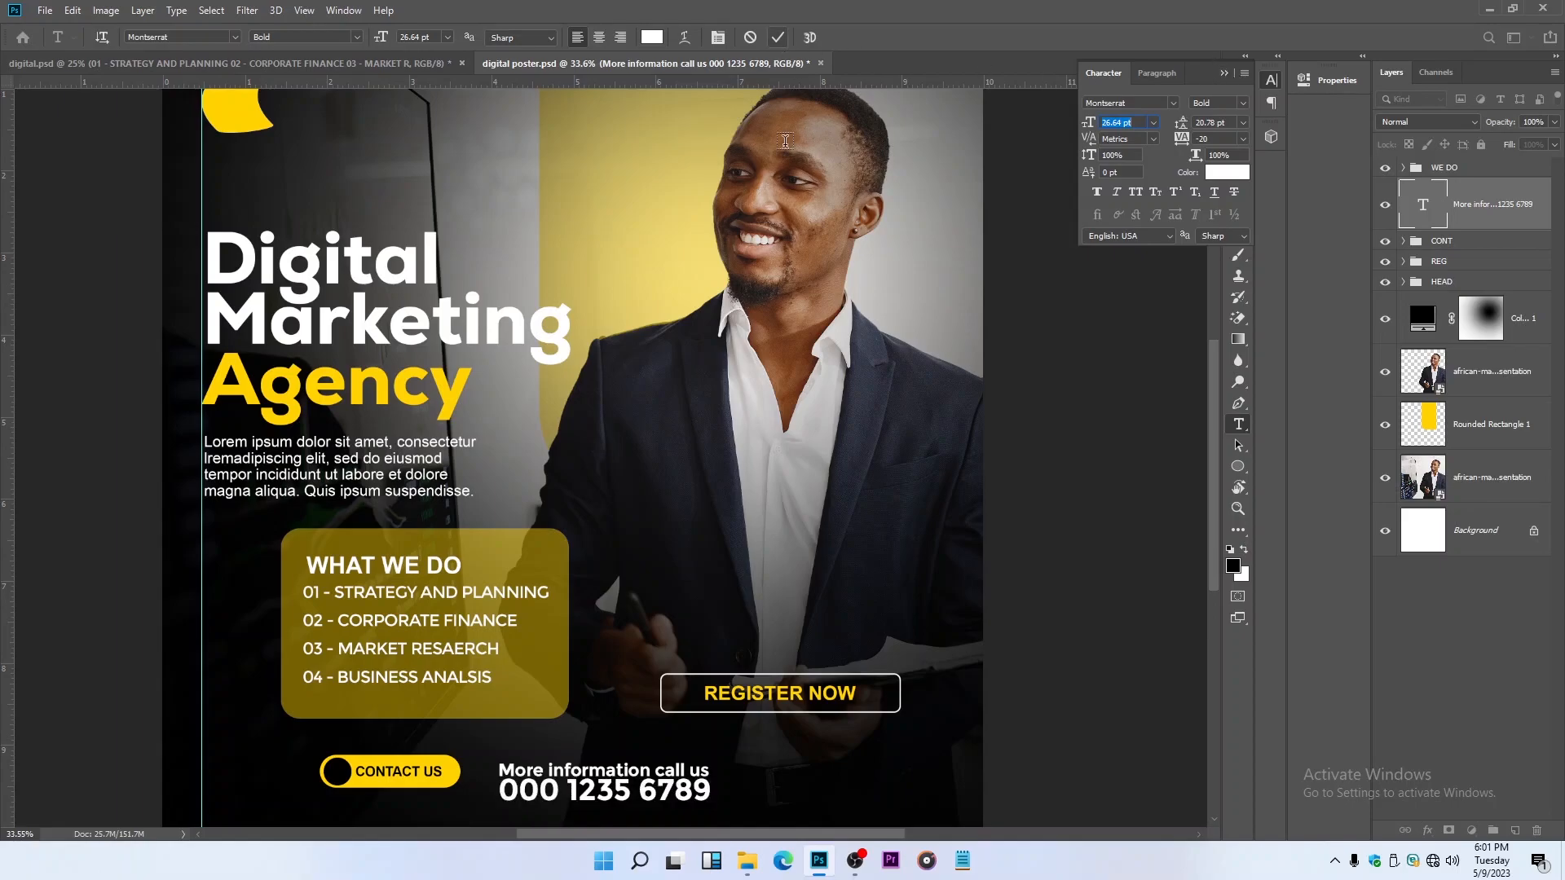
Step: Centre-align the call-us text, dismiss the security notification, and move the text clear of the CONTACT US button
left_click(598, 38)
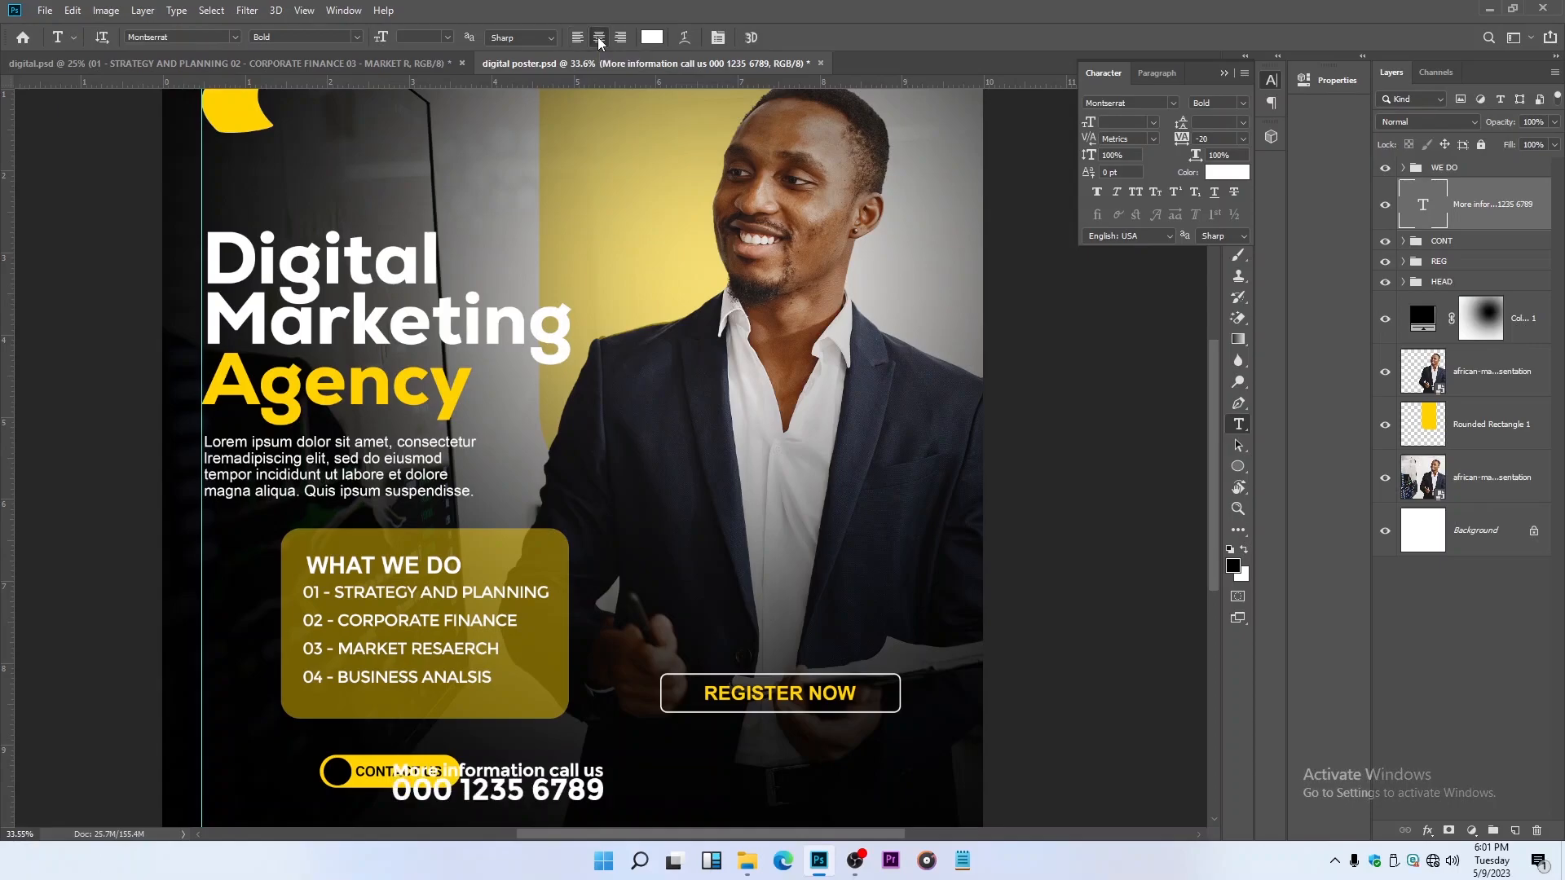
left_click(1225, 73)
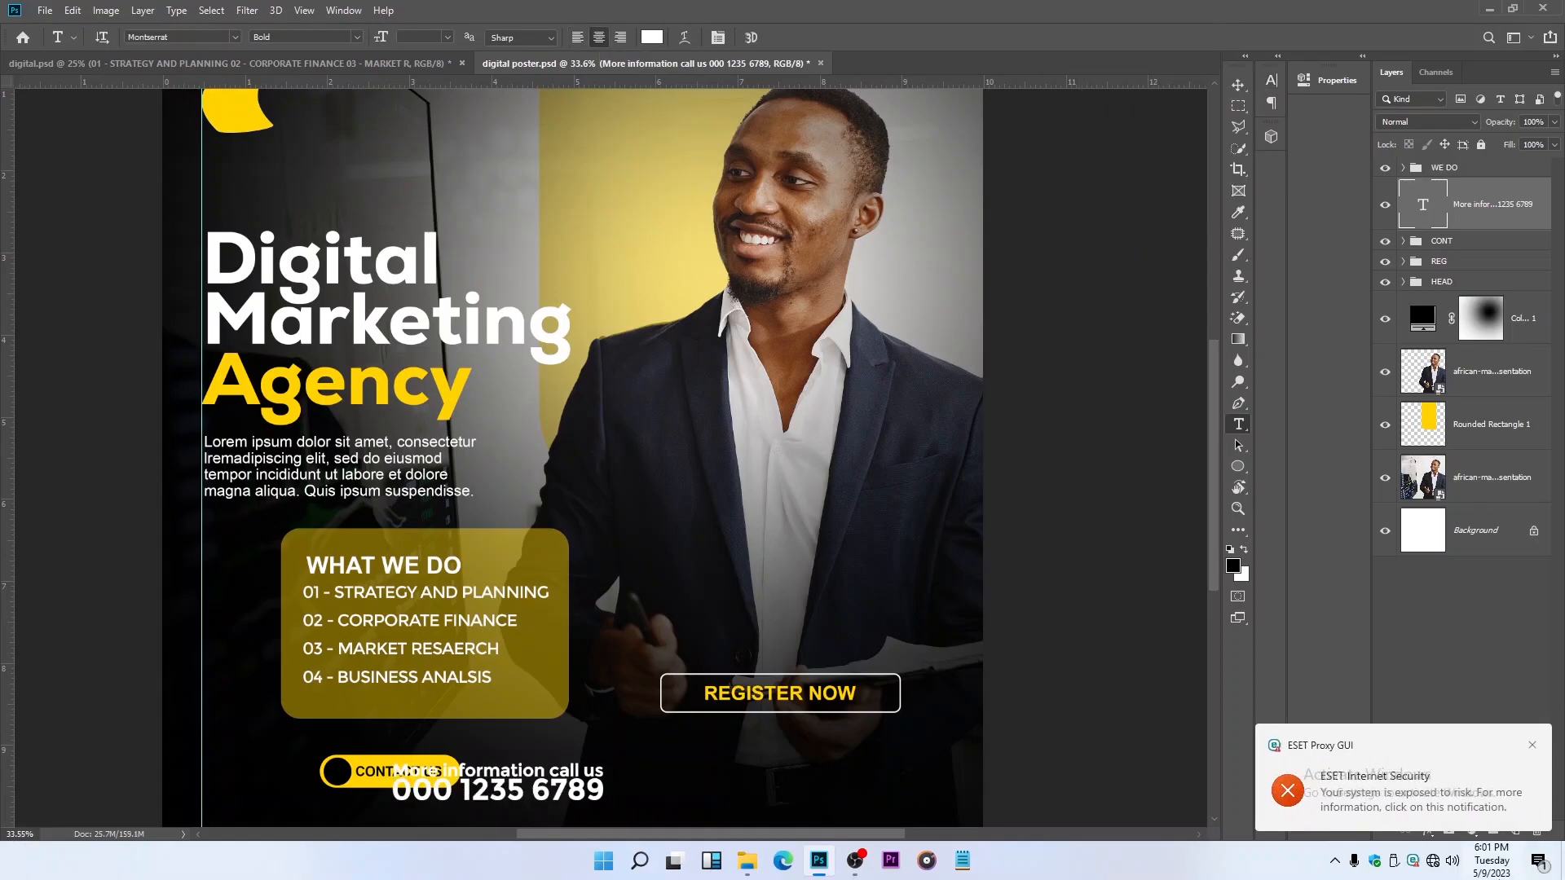
left_click(1532, 746)
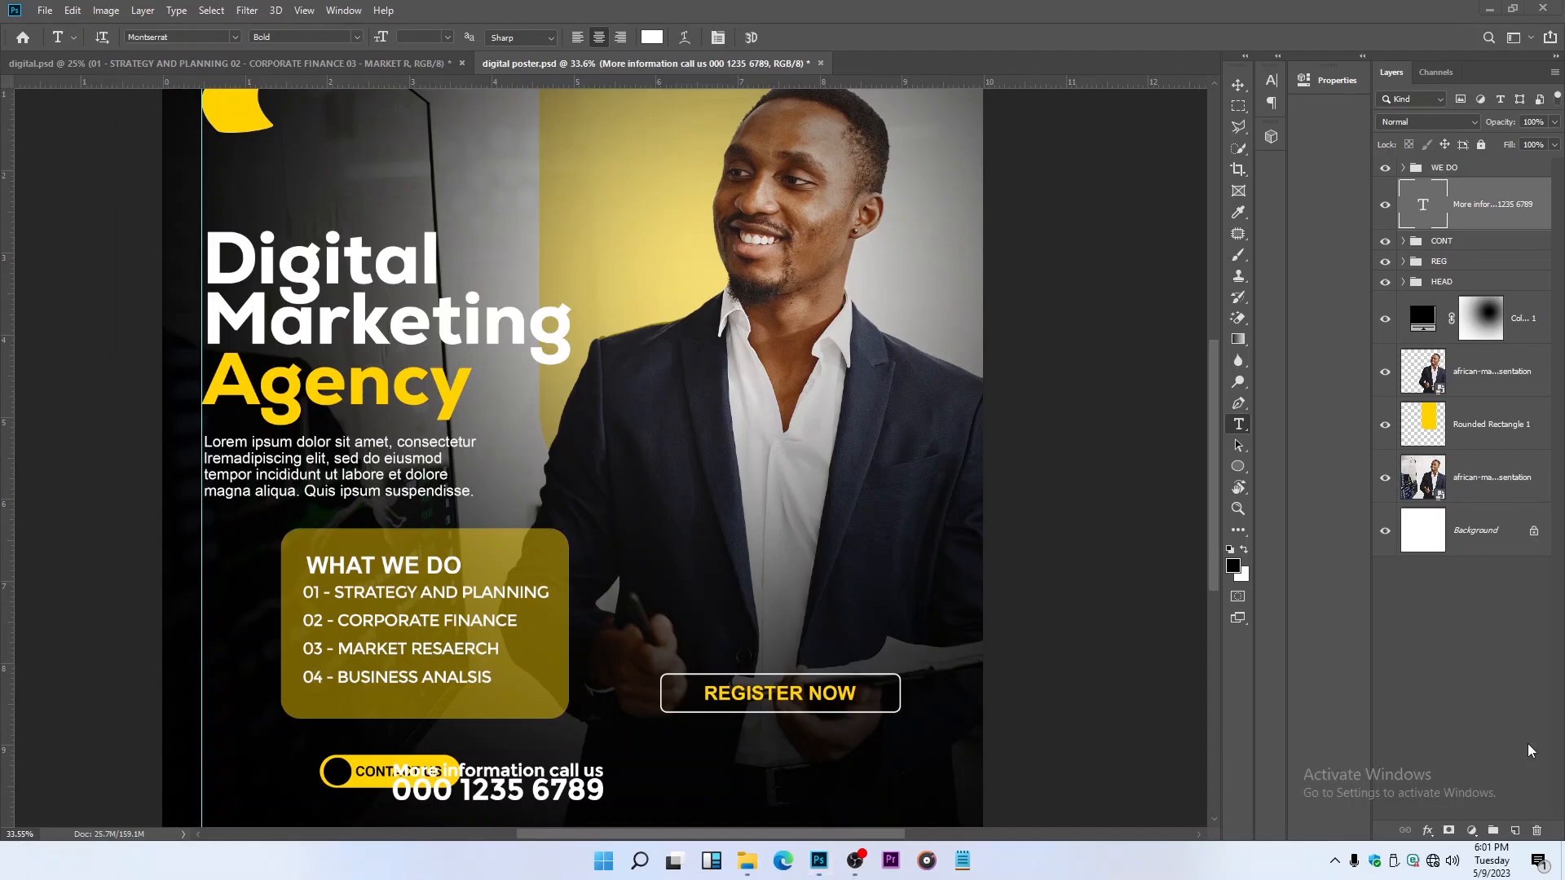
left_click(1238, 85)
left_click_drag(494, 748, 618, 737)
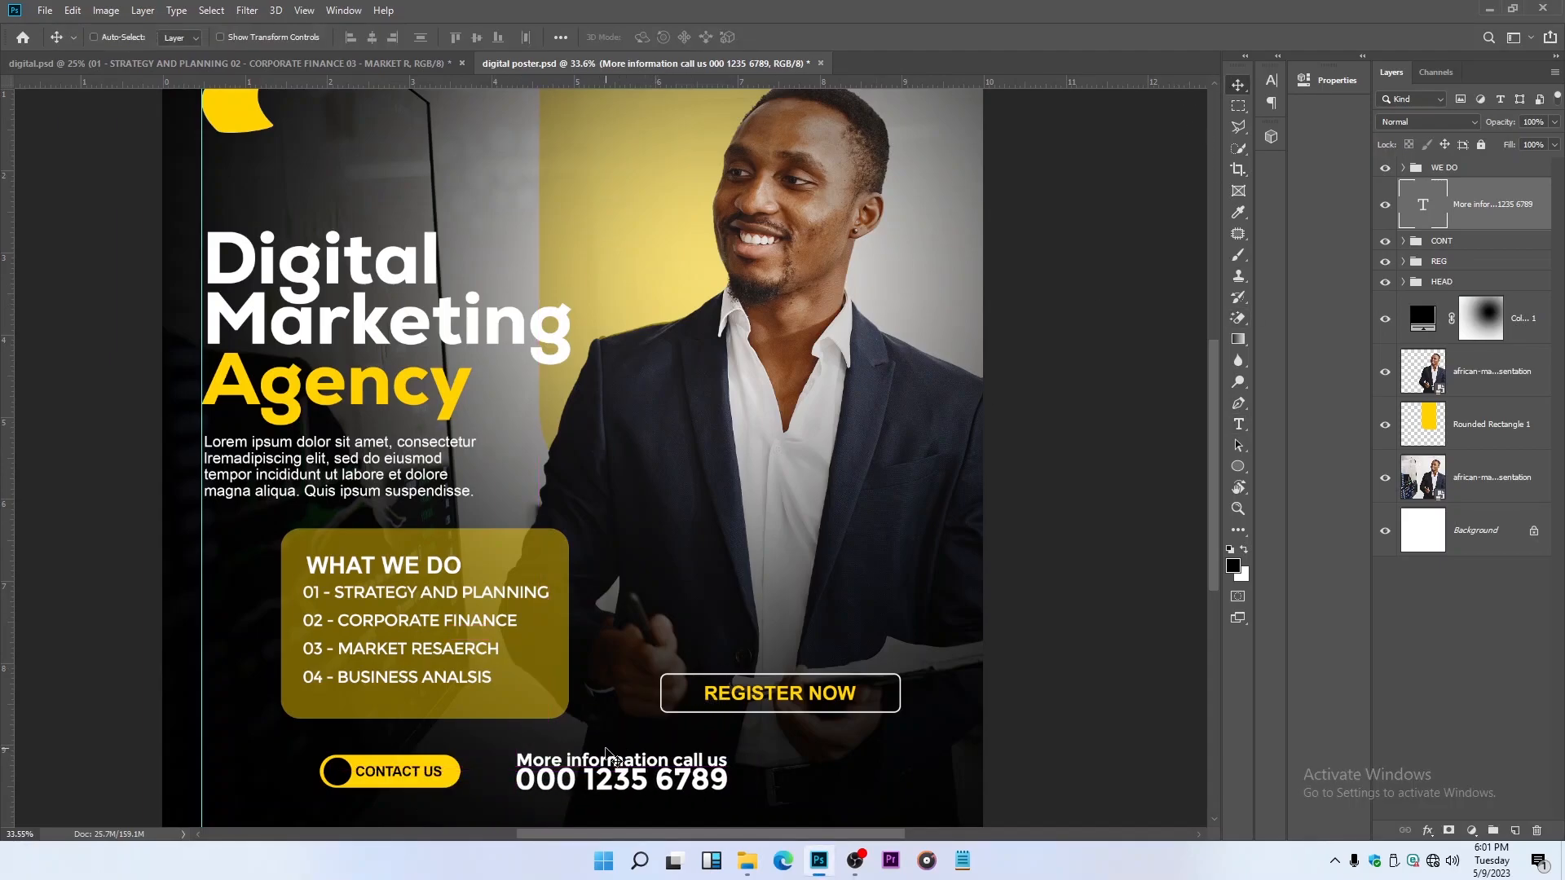
Step: Scale the two-line call-us text down slightly
scroll(607, 750, "down", 3)
key("ctrl+t")
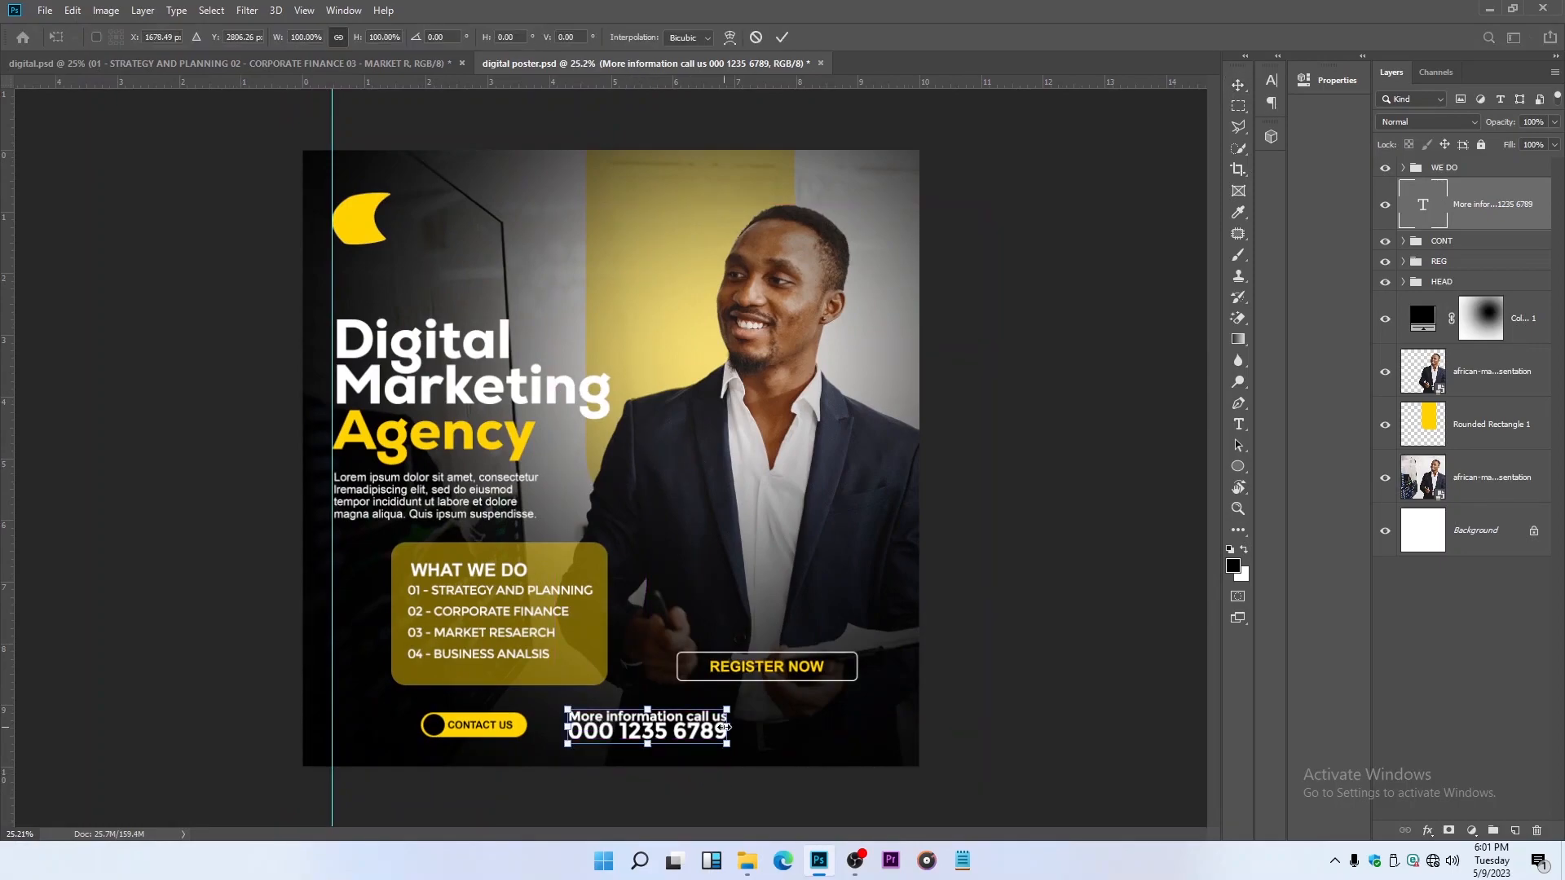
left_click_drag(728, 712, 701, 716)
key("Return")
scroll(669, 740, "up", 1)
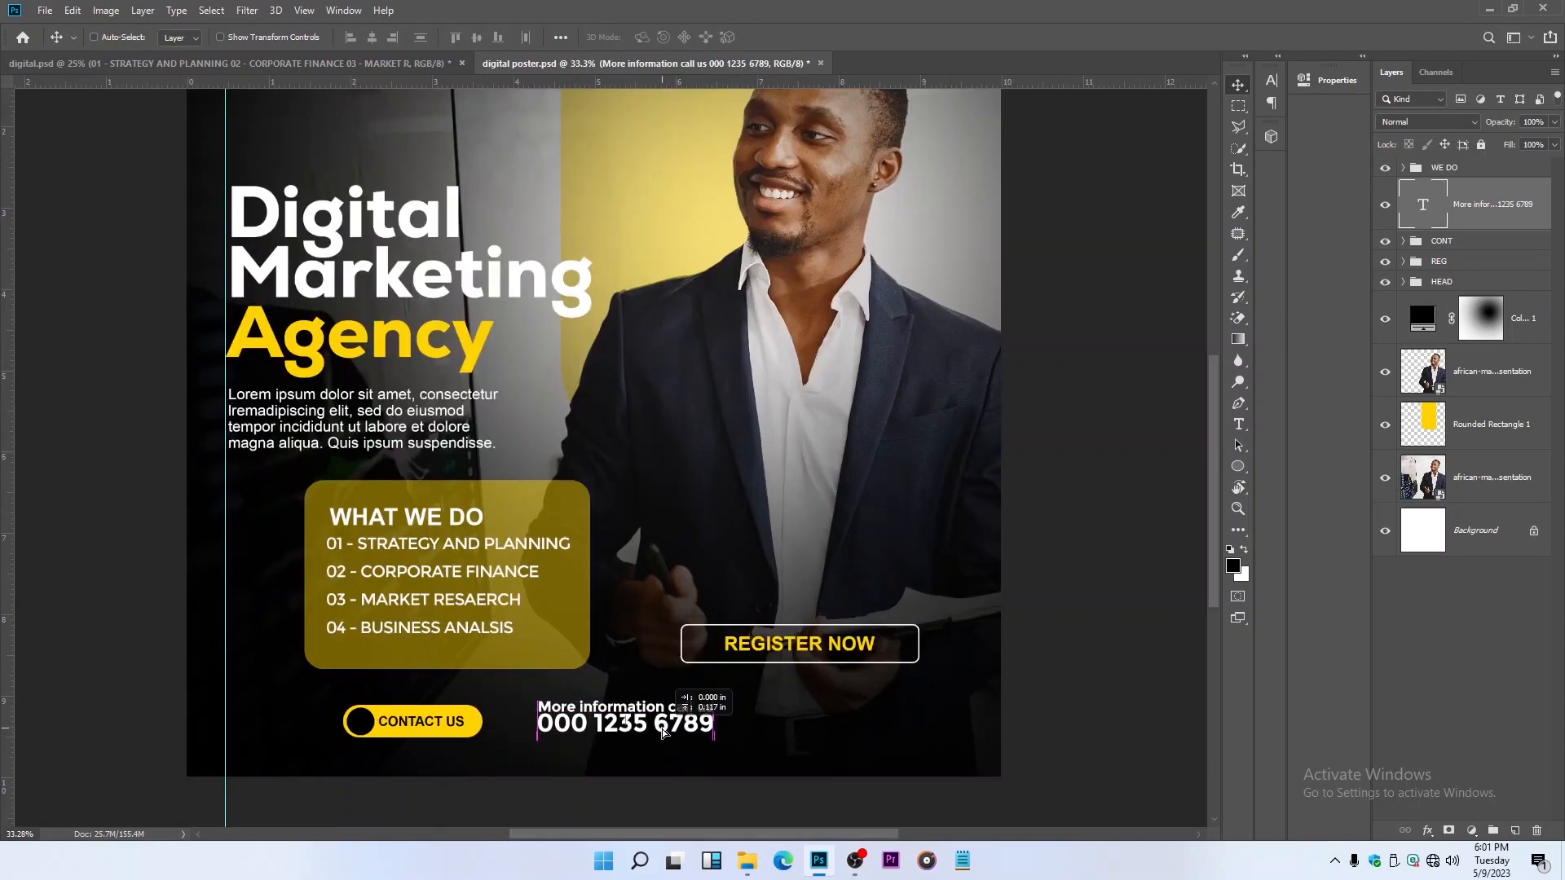
Step: Set the leading of the two-line call-us text to 20 pt
key("t")
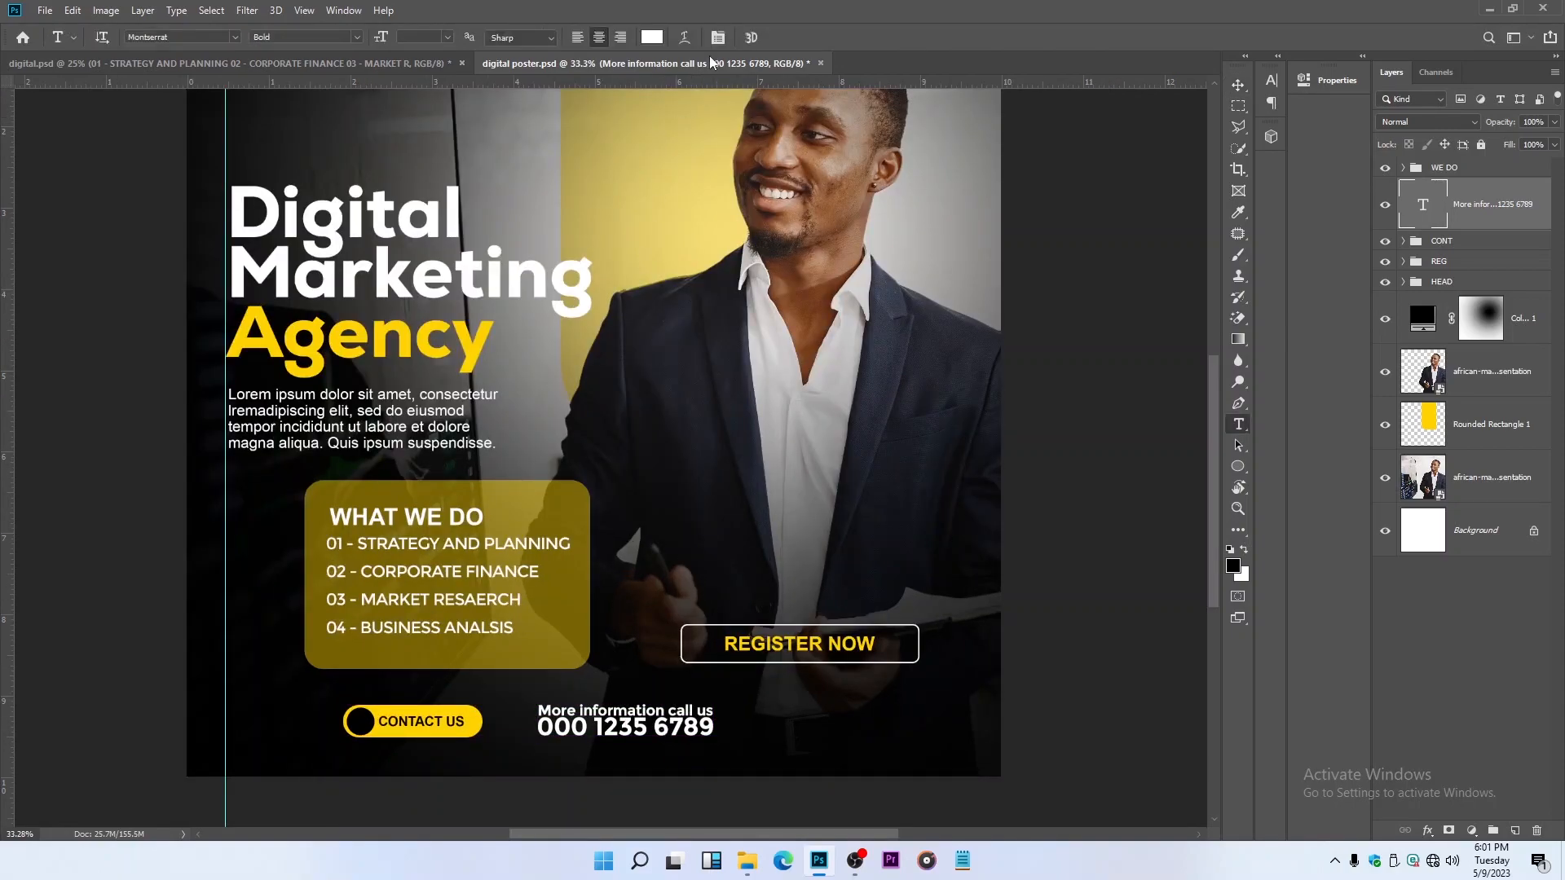
left_click(717, 36)
left_click(1188, 127)
left_click(1243, 122)
left_click(1225, 219)
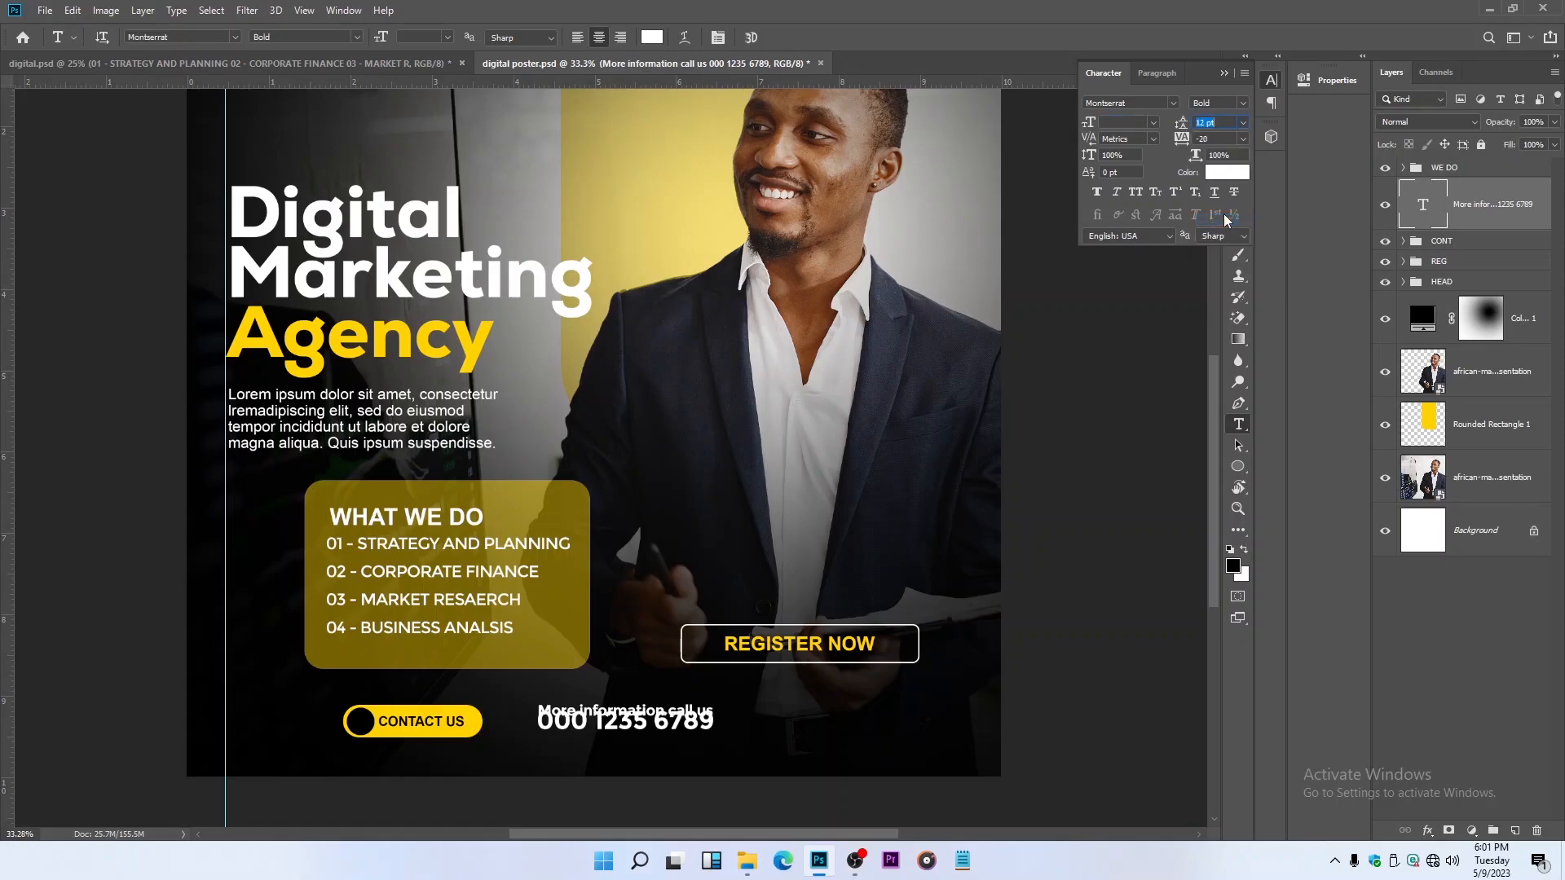
left_click(1244, 122)
left_click(1227, 252)
left_click(1243, 123)
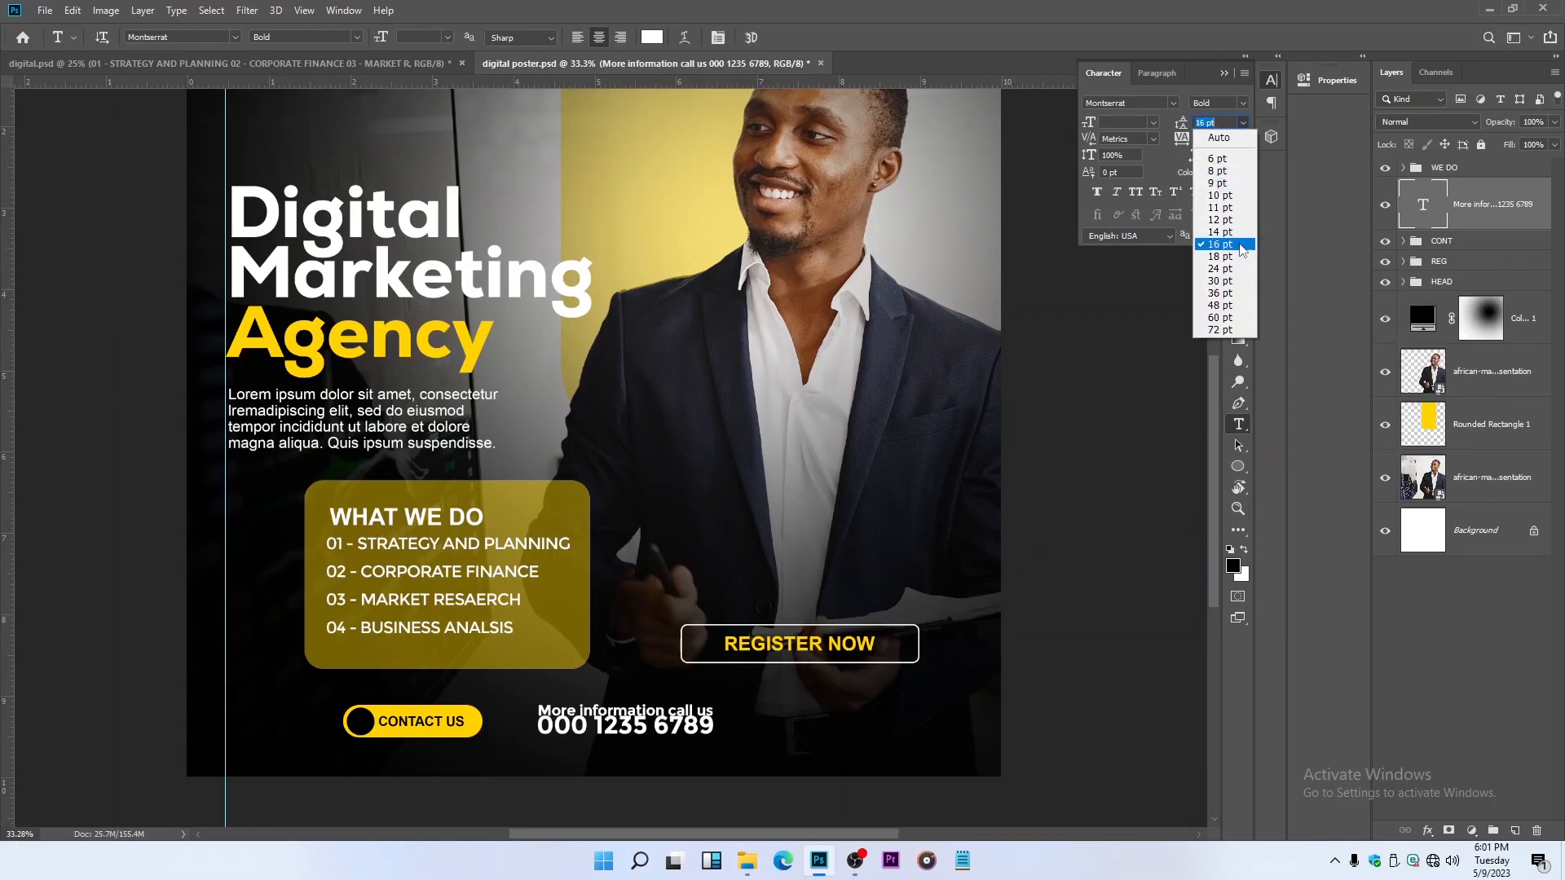
left_click(1220, 269)
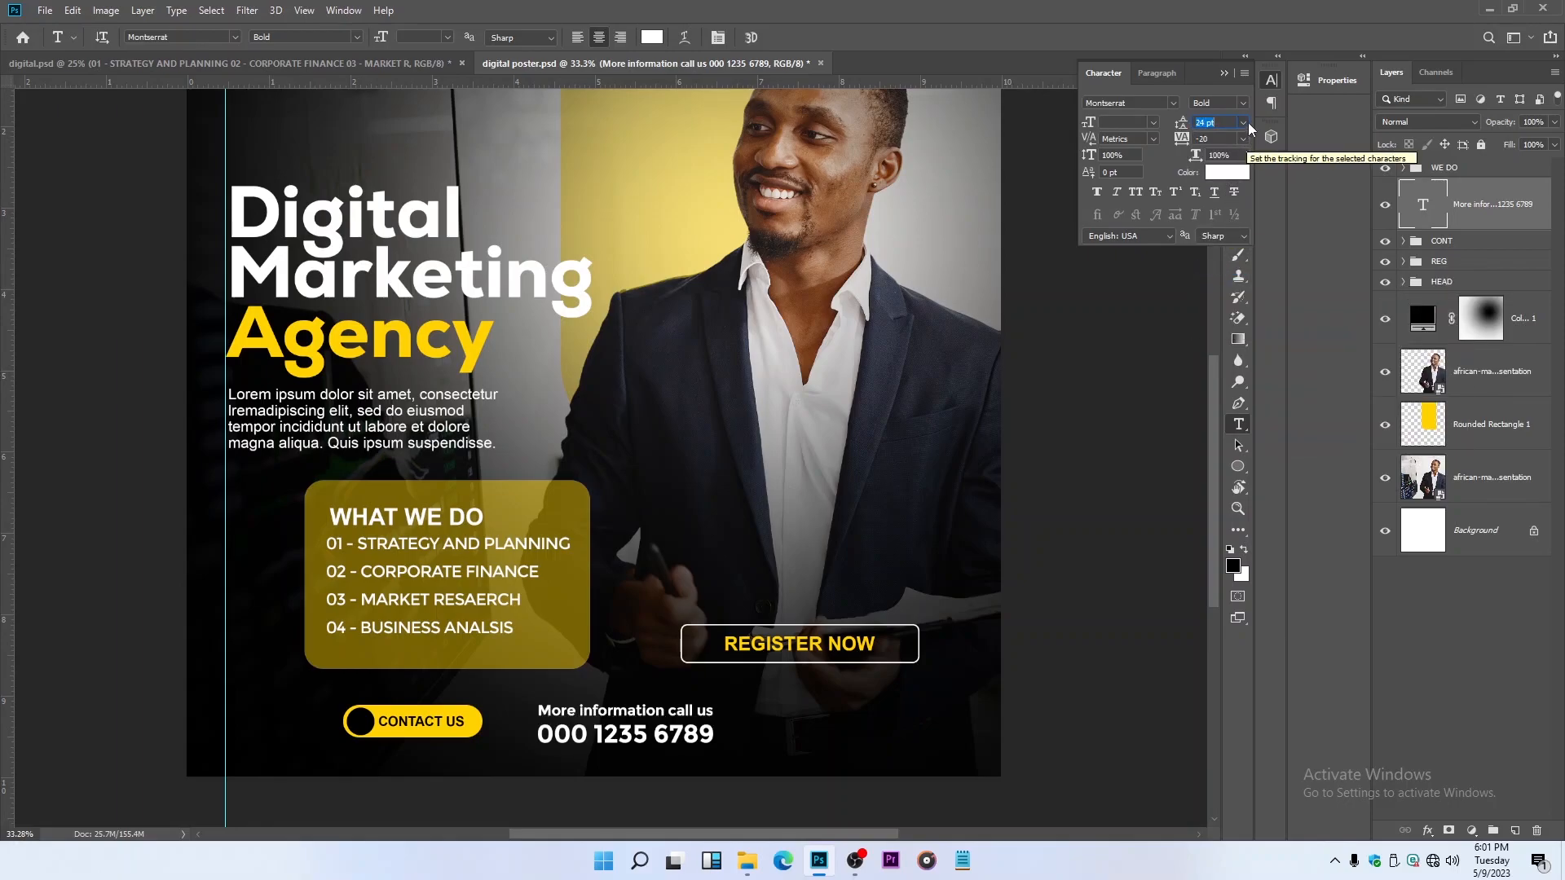
type("2")
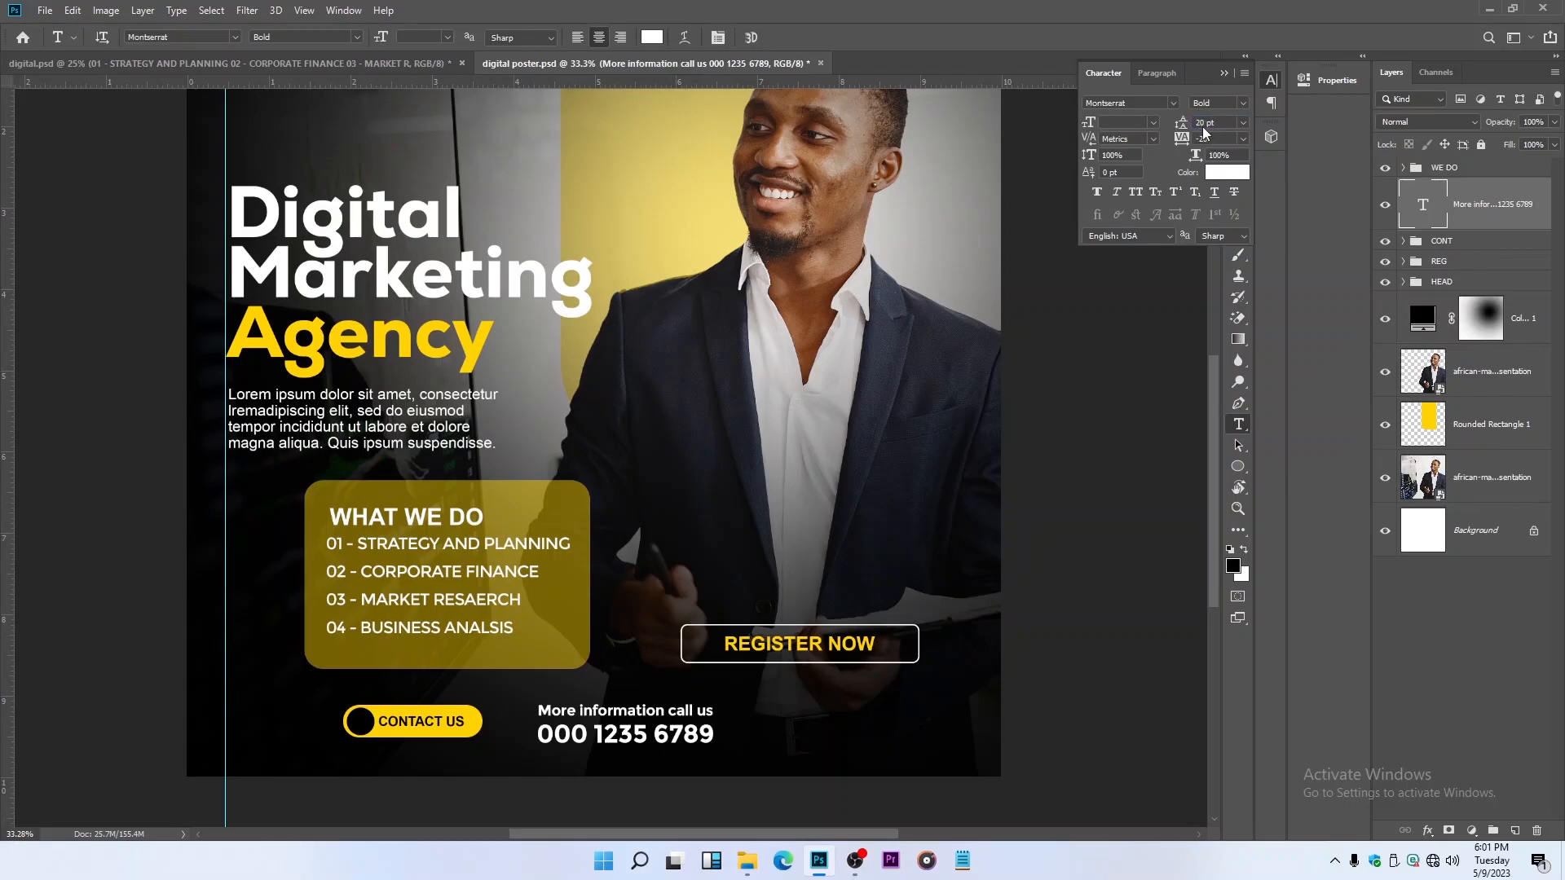
left_click(1225, 75)
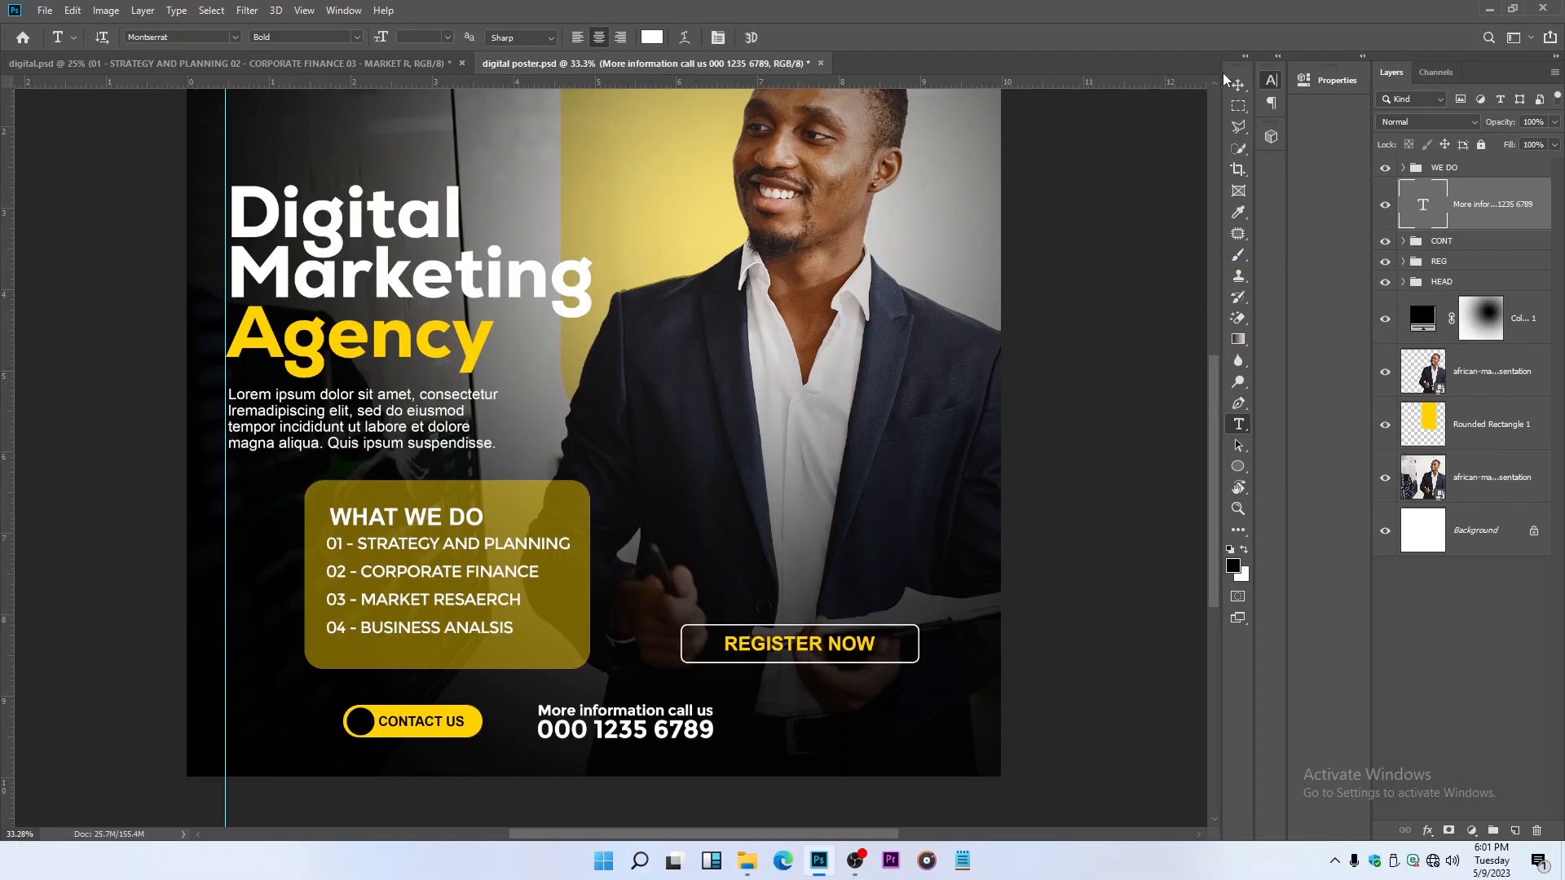
Step: Recolour the "More information call us" line yellow (ffd200), sampled from the CONTACT US button
left_click_drag(538, 708, 780, 698)
left_click(652, 37)
left_click(401, 705)
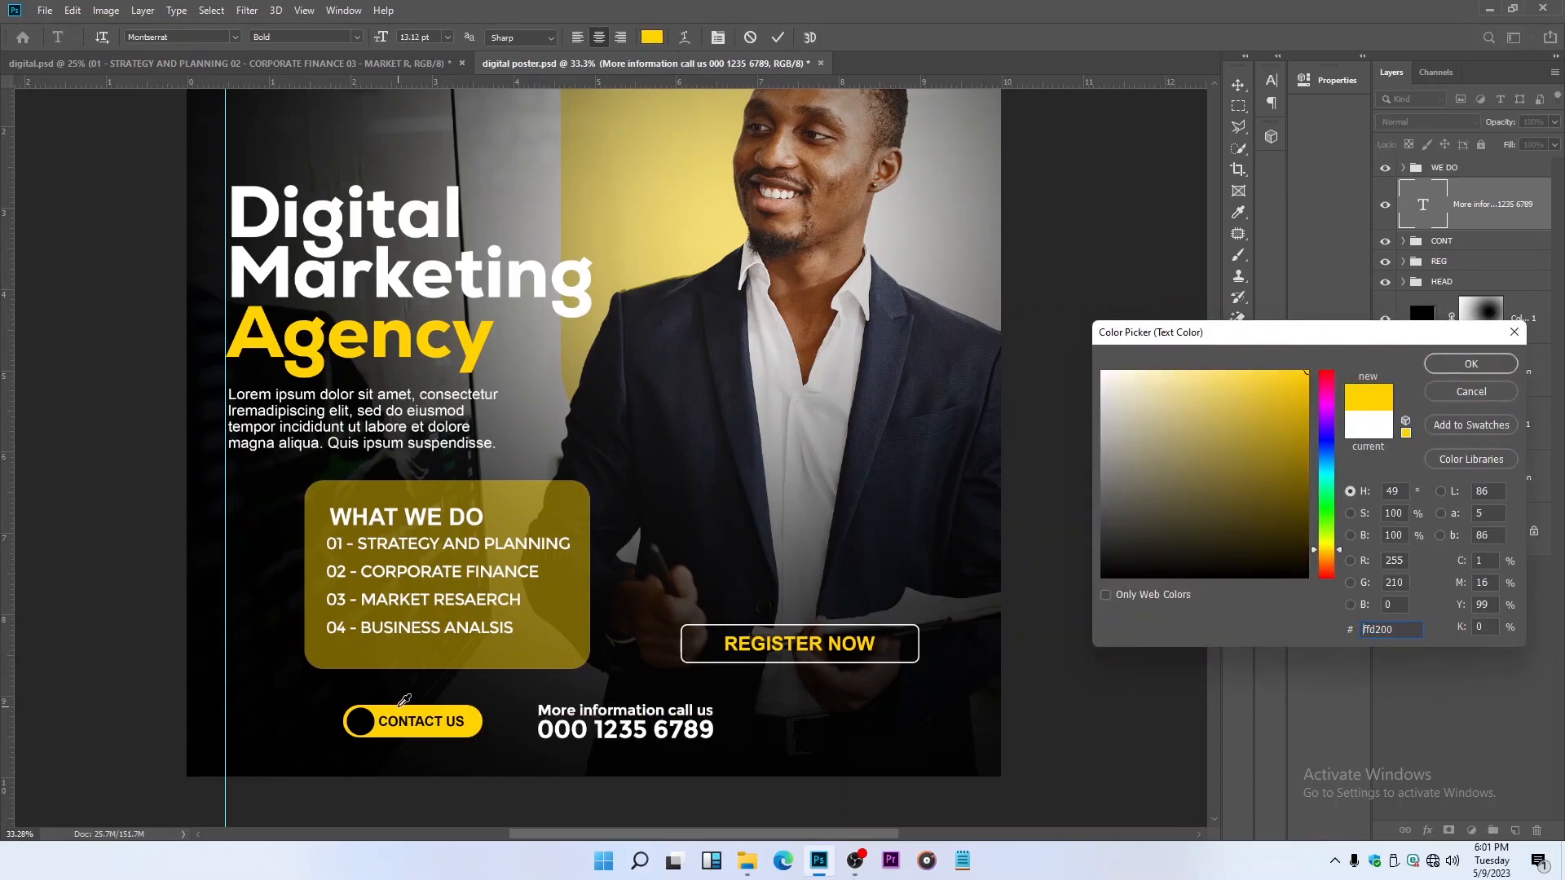
left_click(1470, 363)
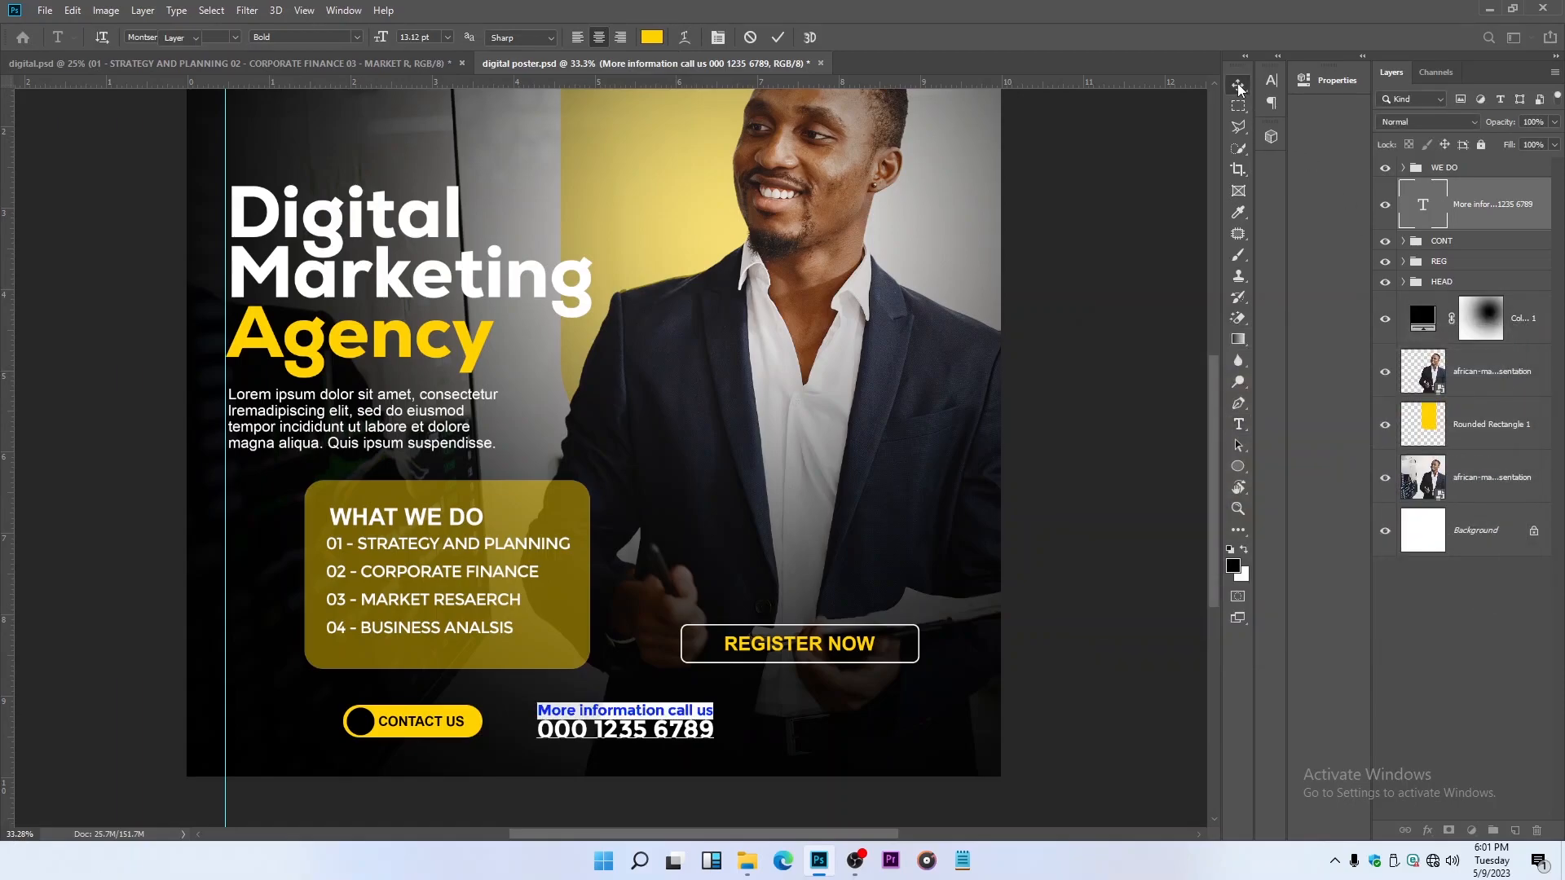
left_click(1238, 87)
Step: Scale the call-us text down slightly and nudge it towards the CONTACT US button and slightly down
scroll(716, 628, "down", 2)
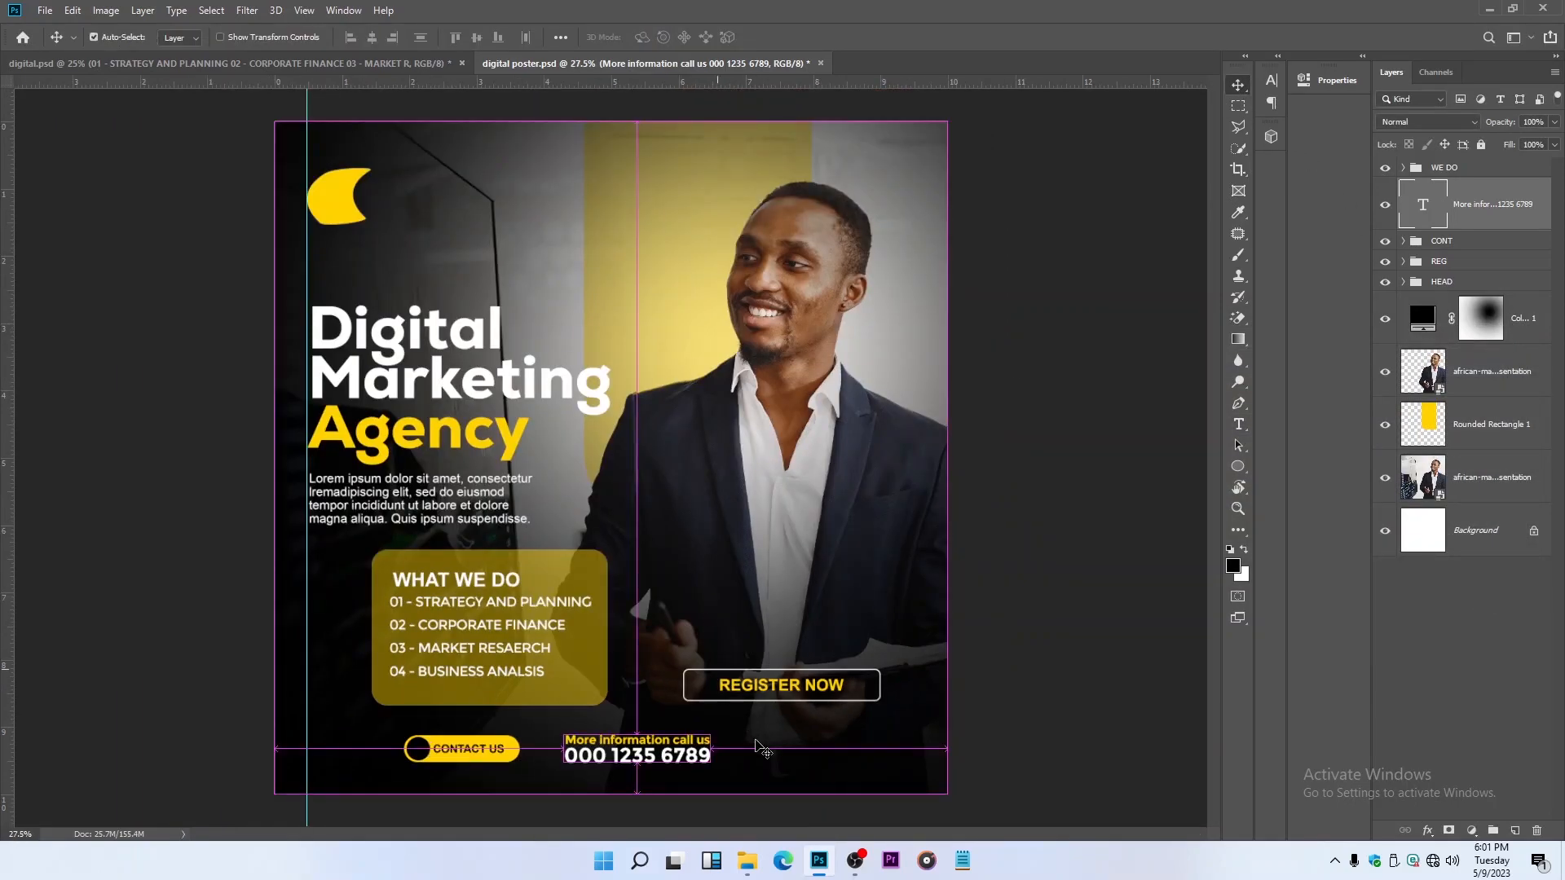
key("ctrl+t")
left_click_drag(699, 760, 692, 757)
key("Return")
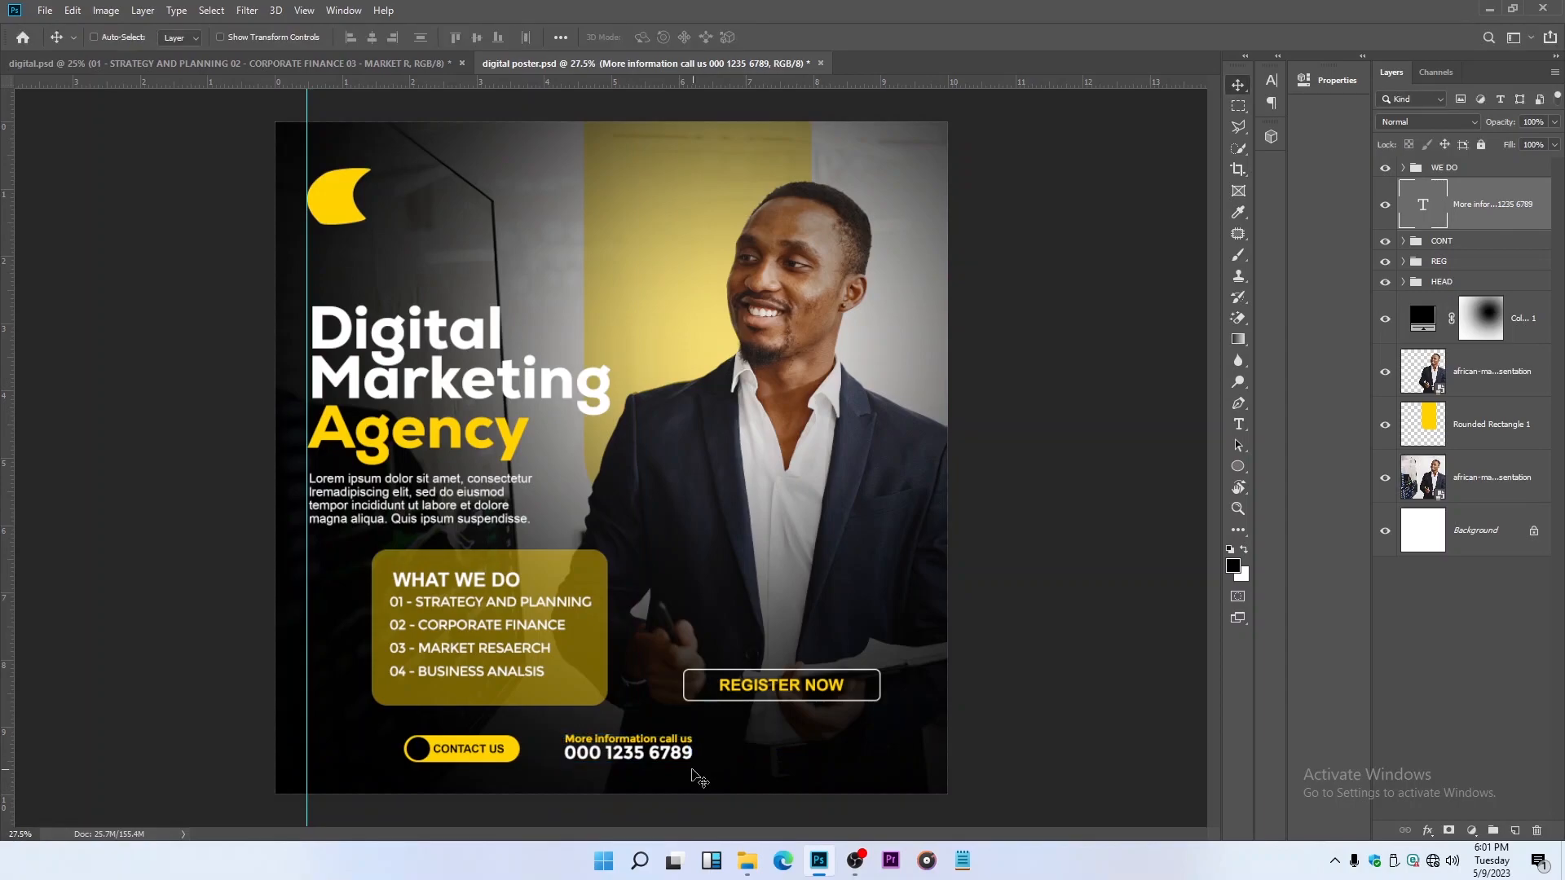
key("shift+Left")
key("shift+Down")
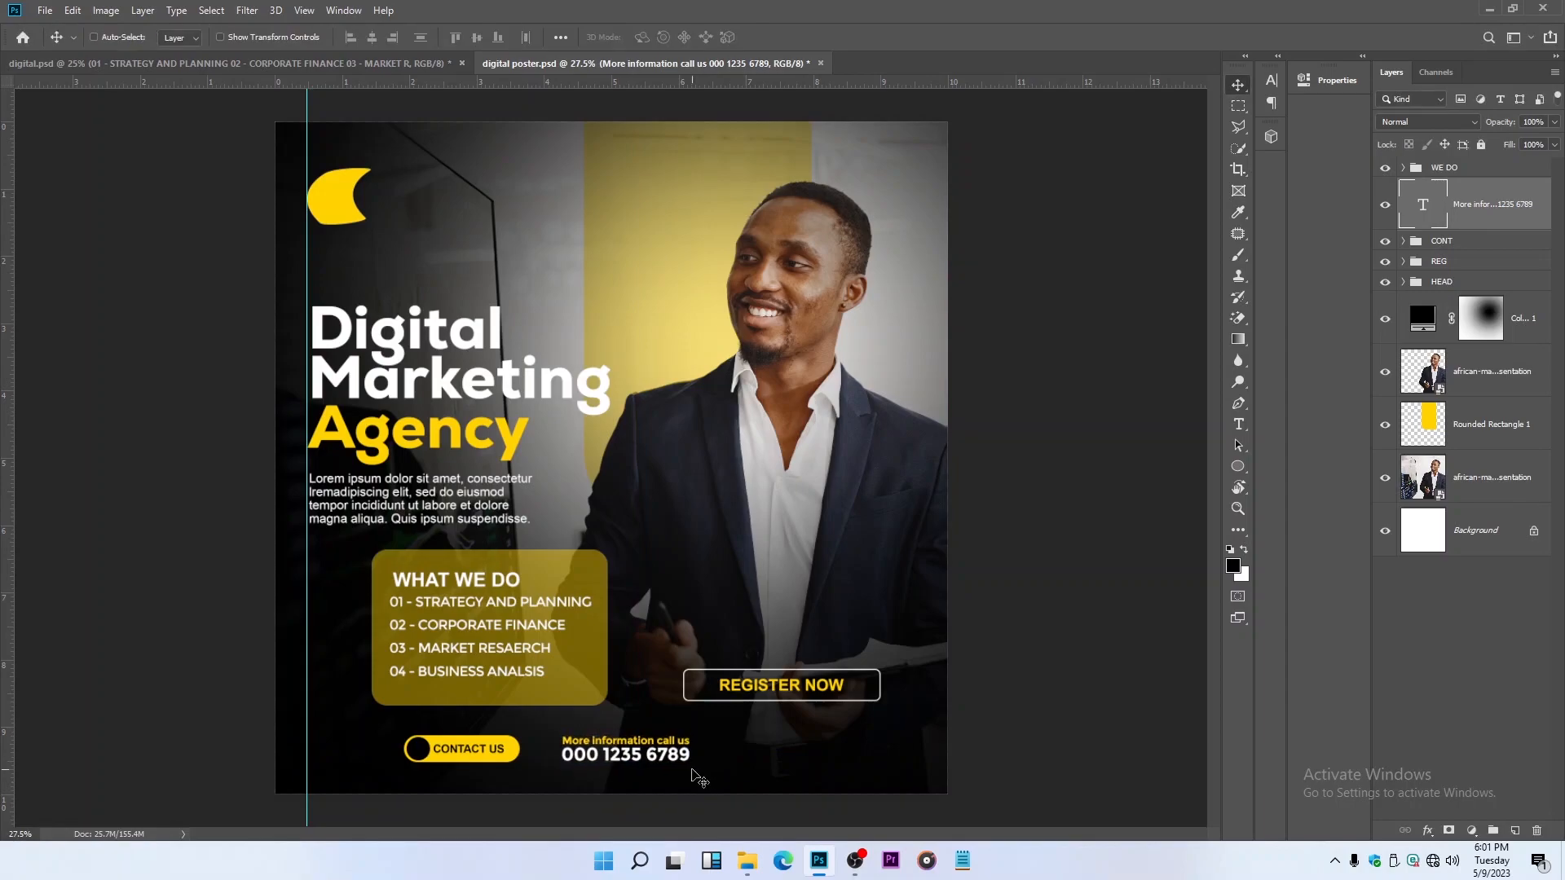
scroll(627, 759, "up", 1)
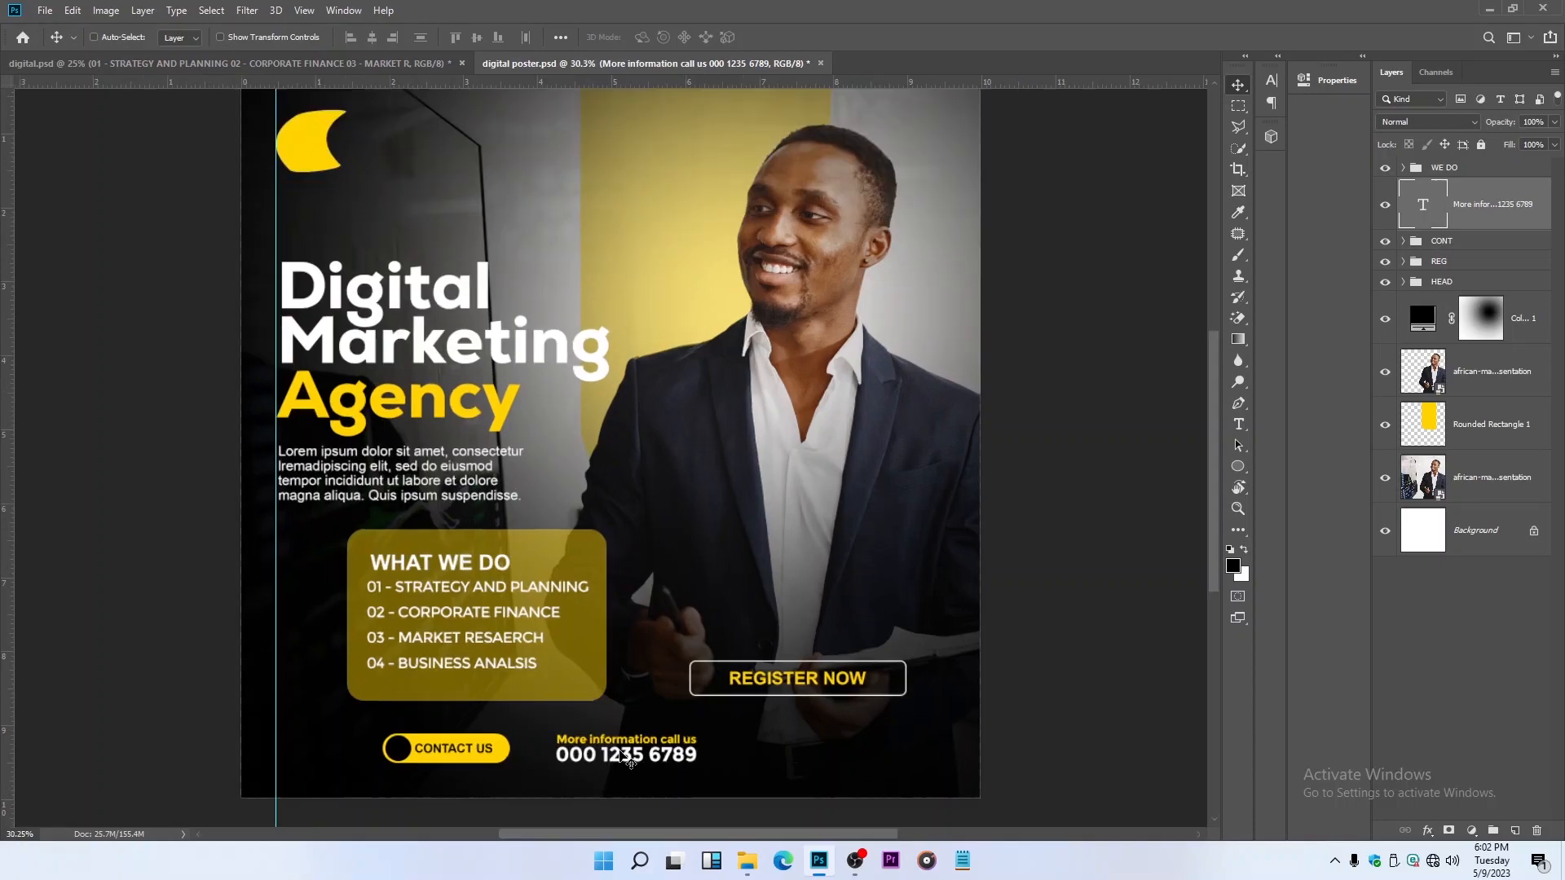
Step: Duplicate the call-us text layer and place the copy just to the right of the original
scroll(628, 759, "up", 1)
key("ctrl")
key("ctrl+j")
left_click_drag(613, 767, 795, 762)
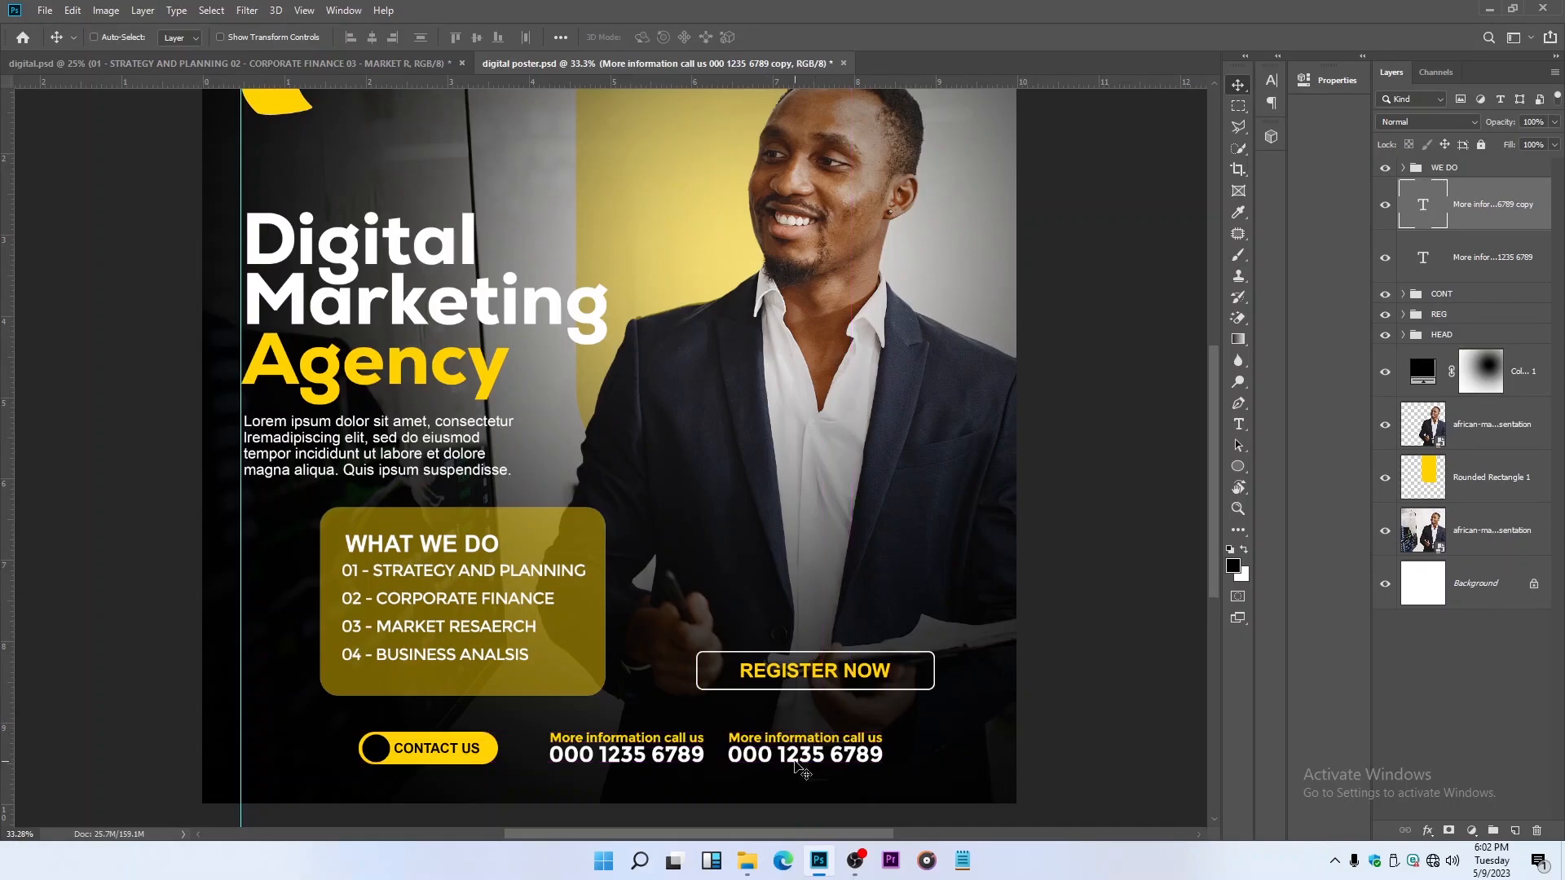
key("Down")
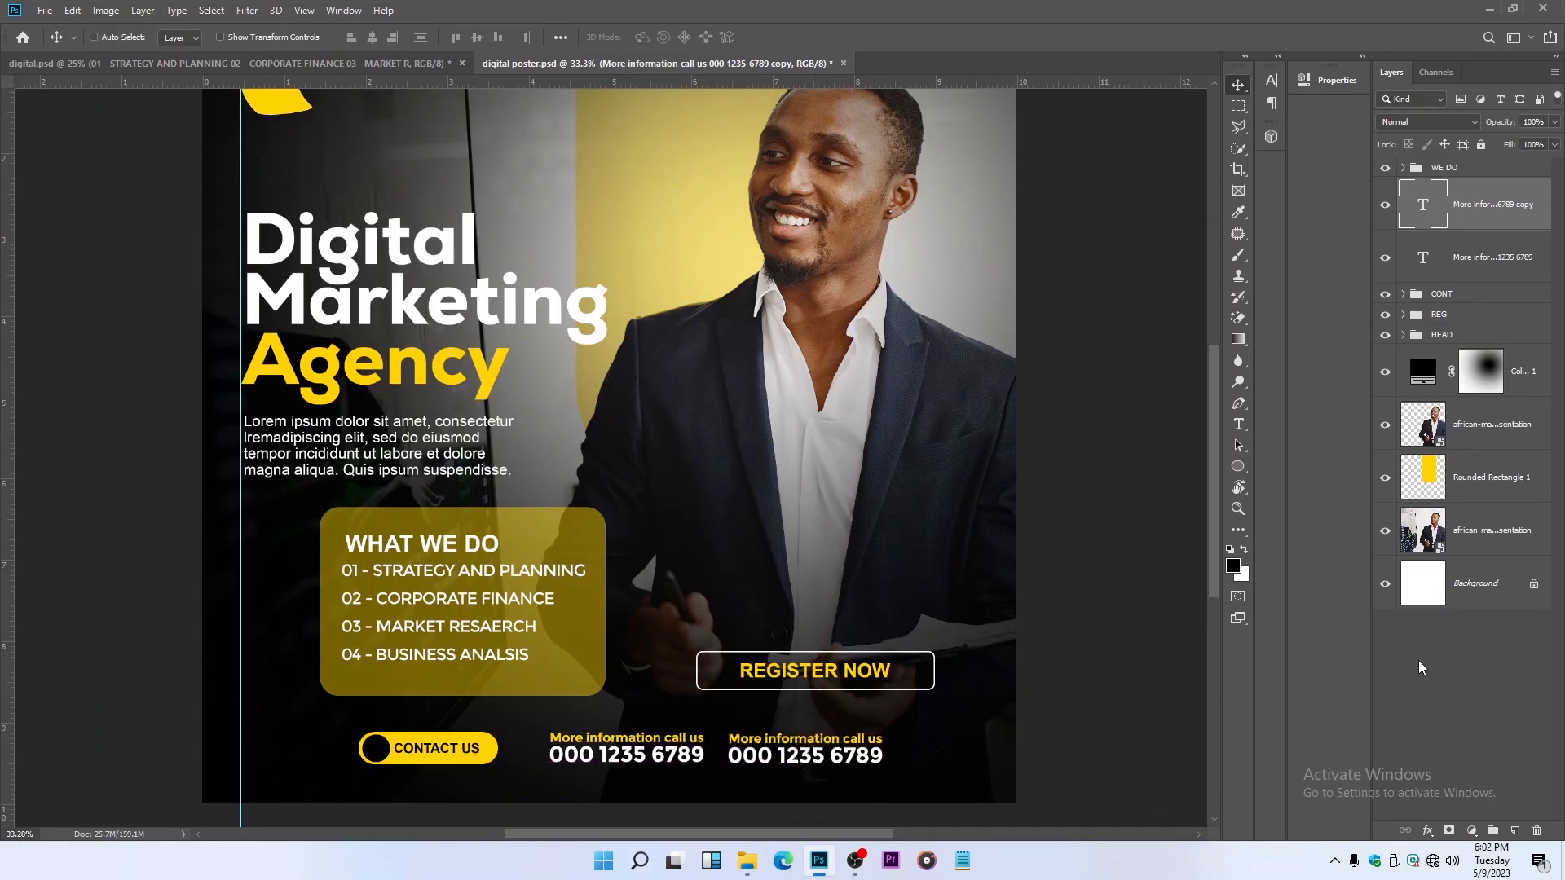
left_click(1238, 424)
left_click_drag(728, 737, 1010, 741)
type("www")
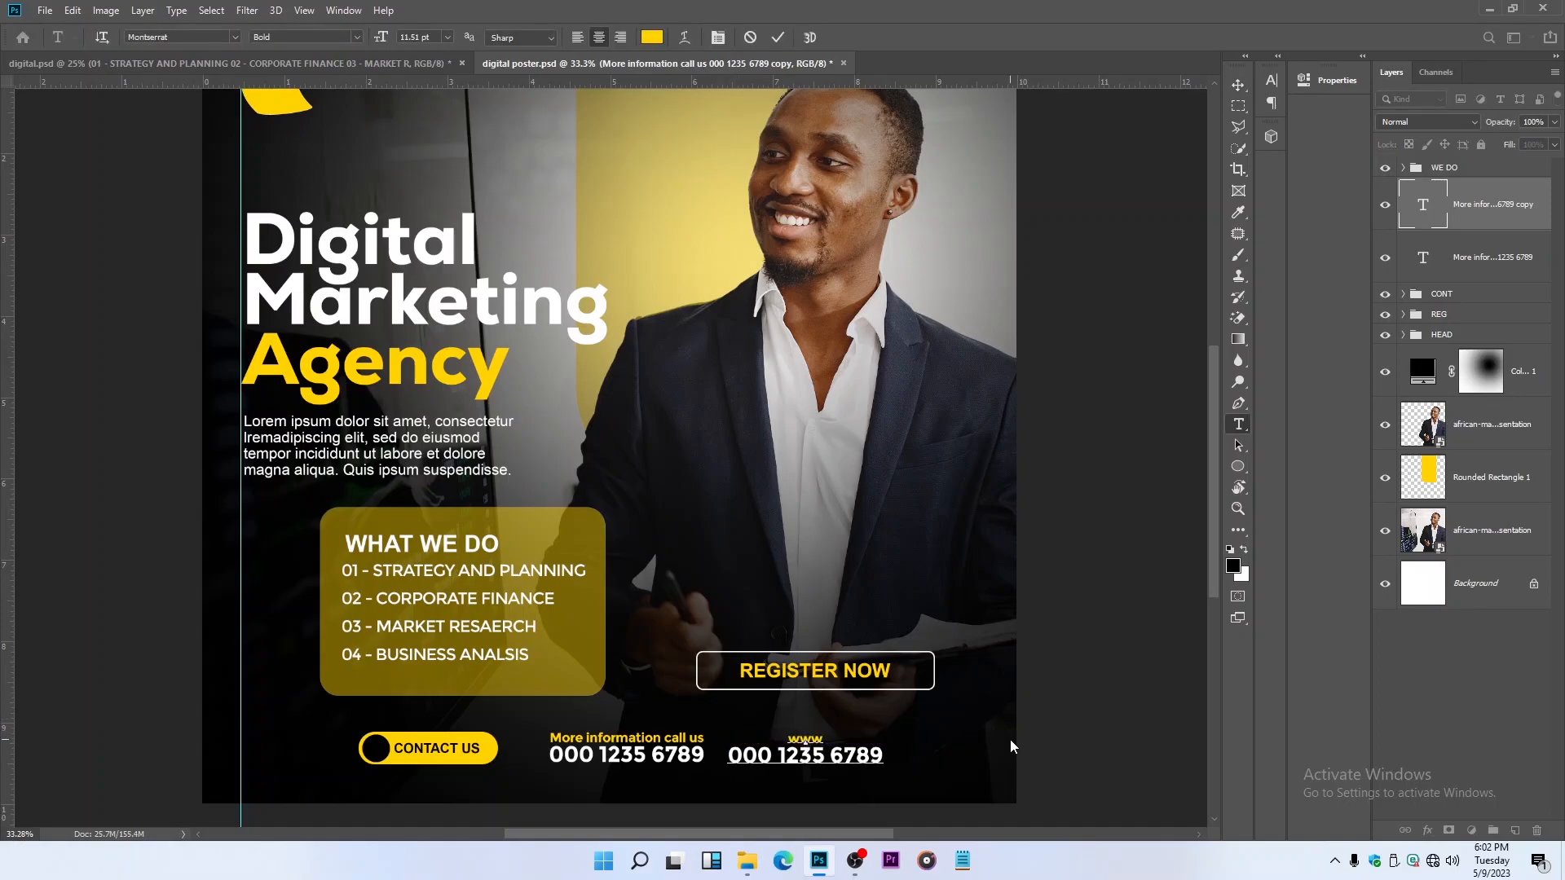
type(".grafitorials.c")
type("om")
left_click_drag(728, 756, 962, 761)
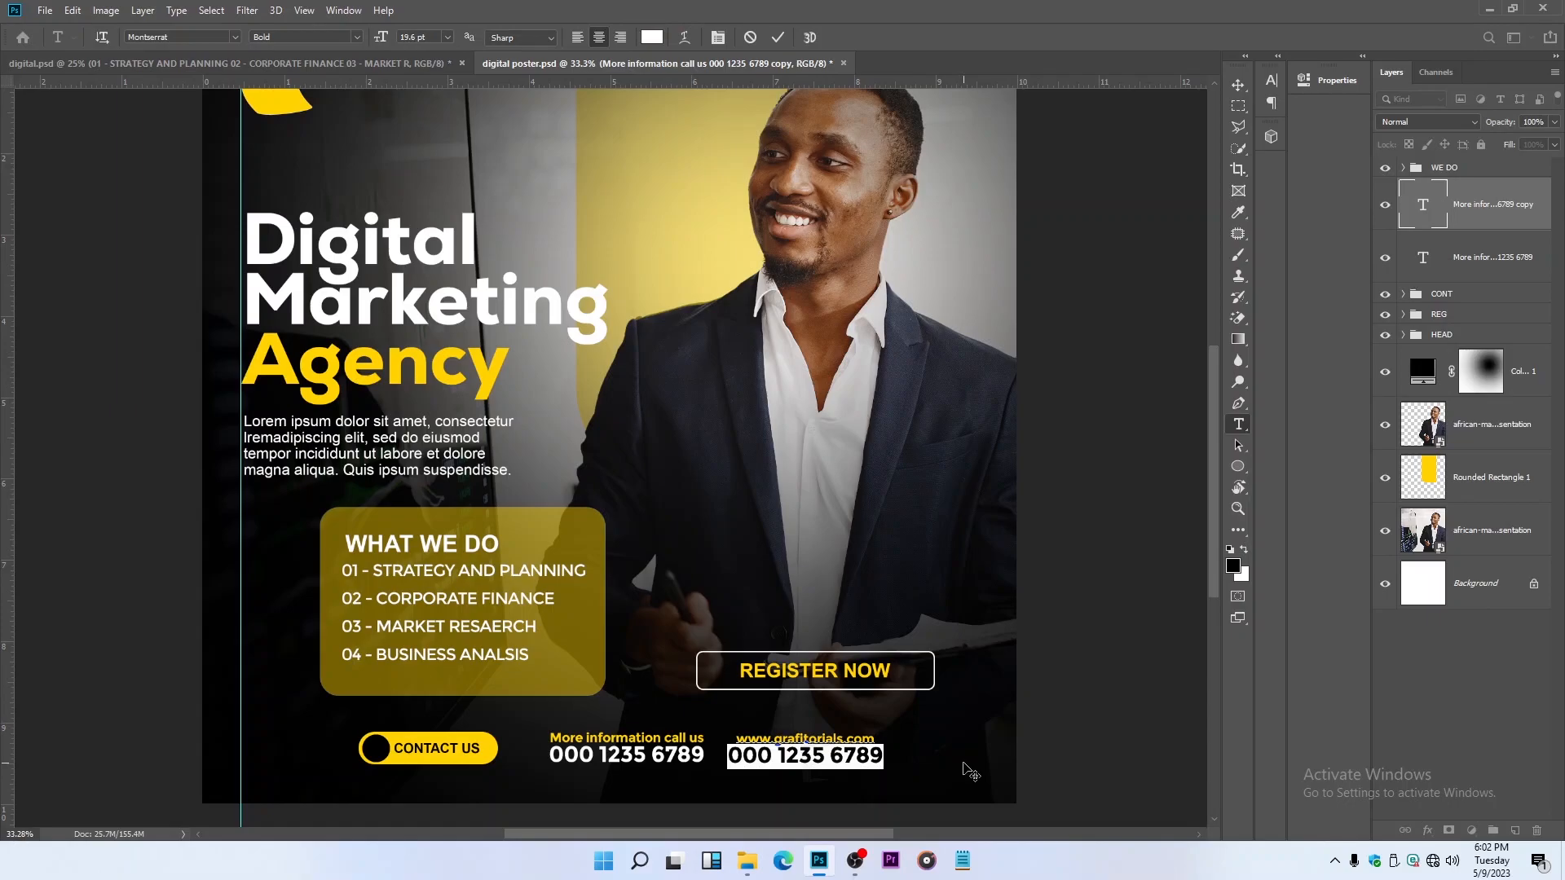
type("VIS")
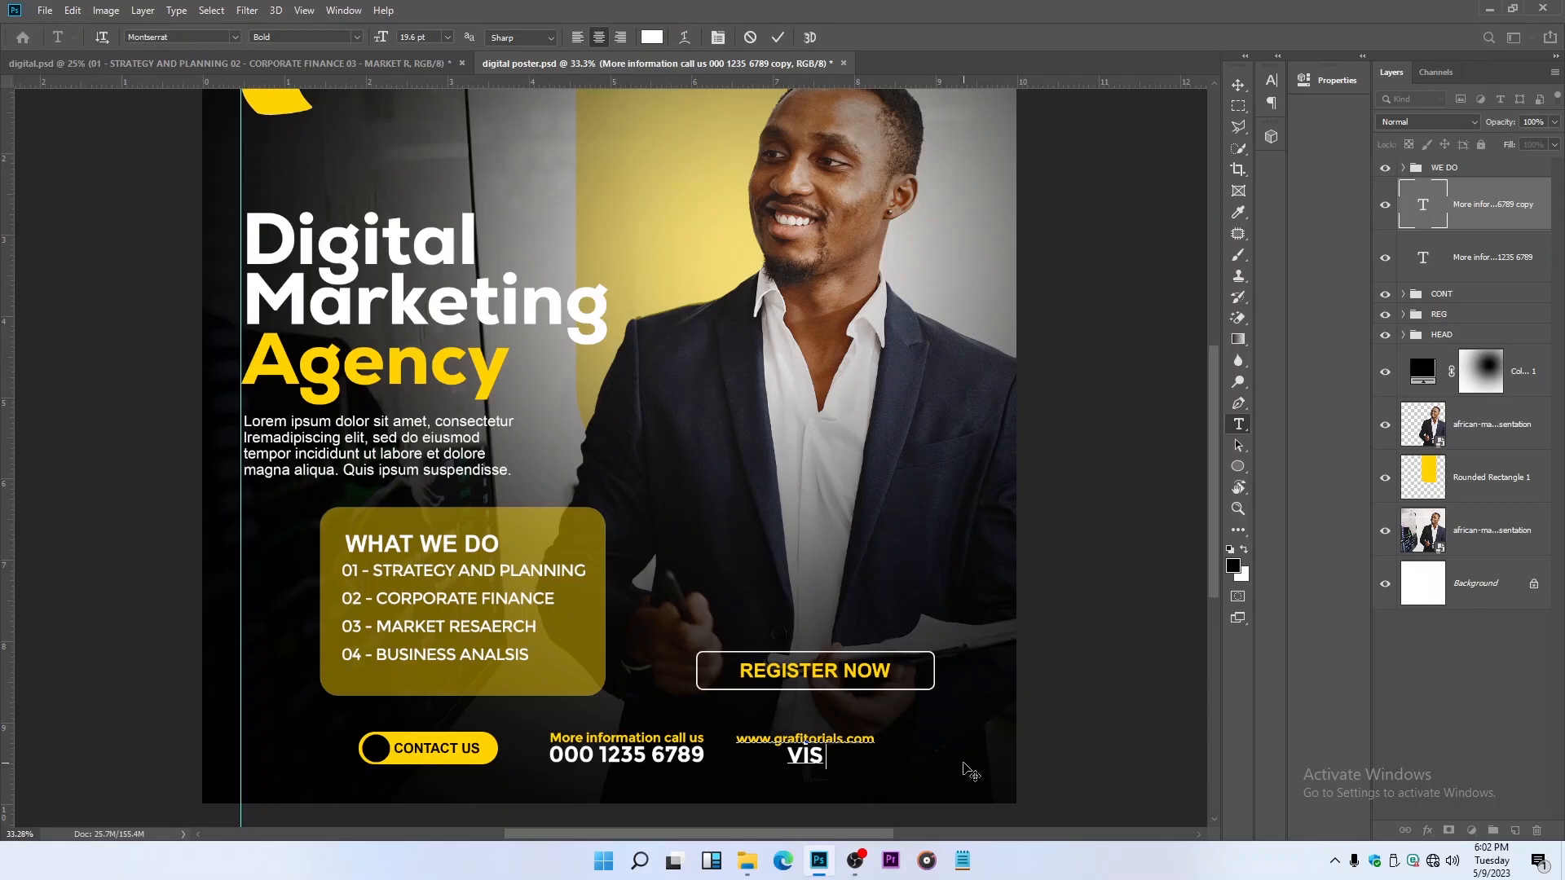
type("IT OUR WEBSITE")
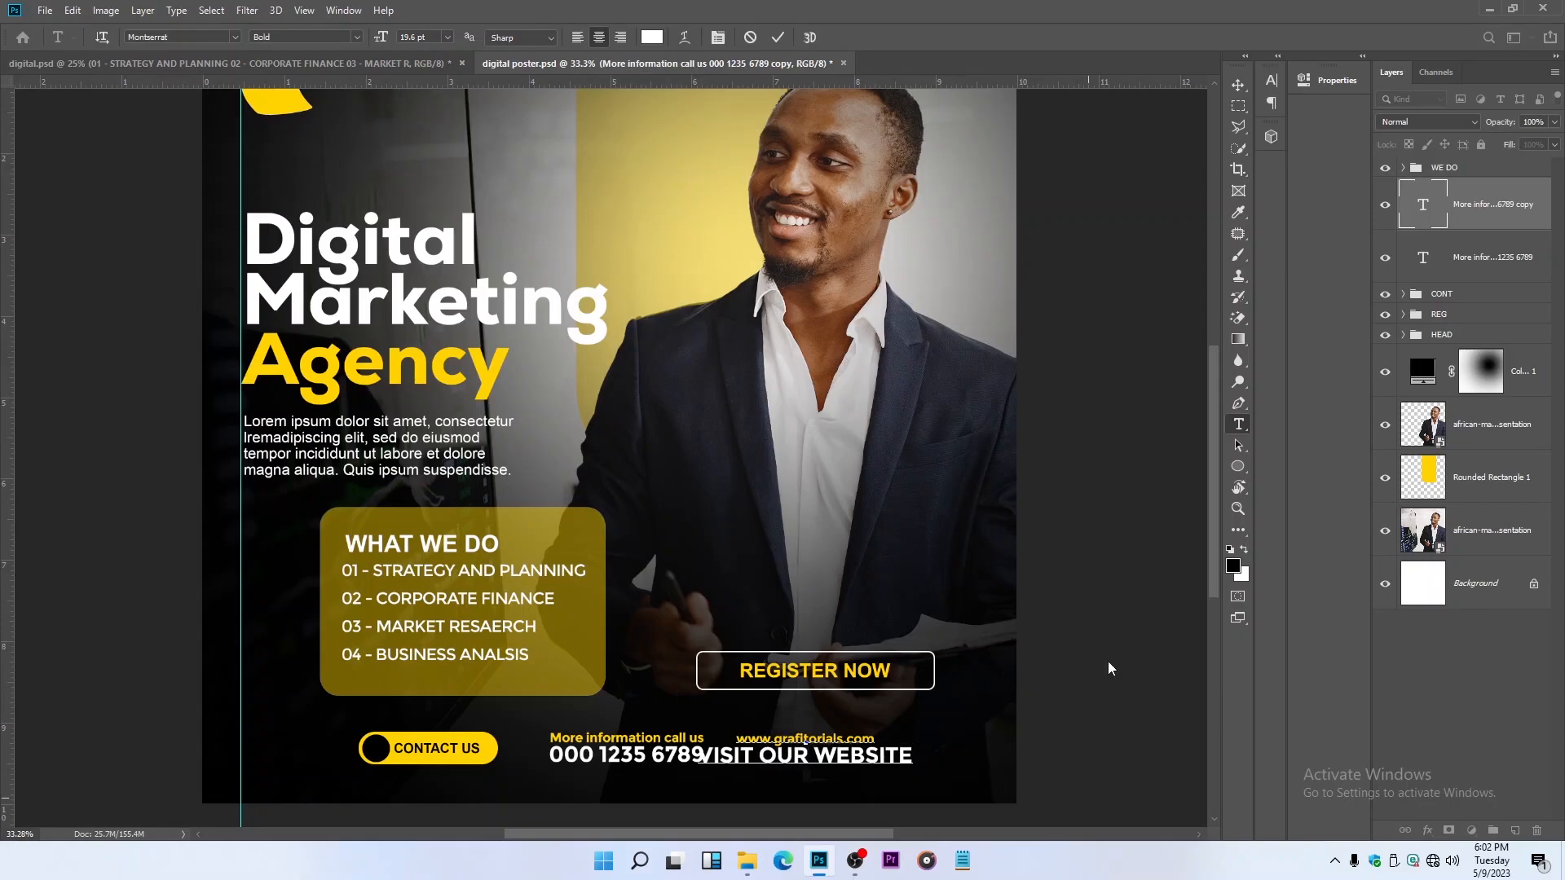
left_click(777, 38)
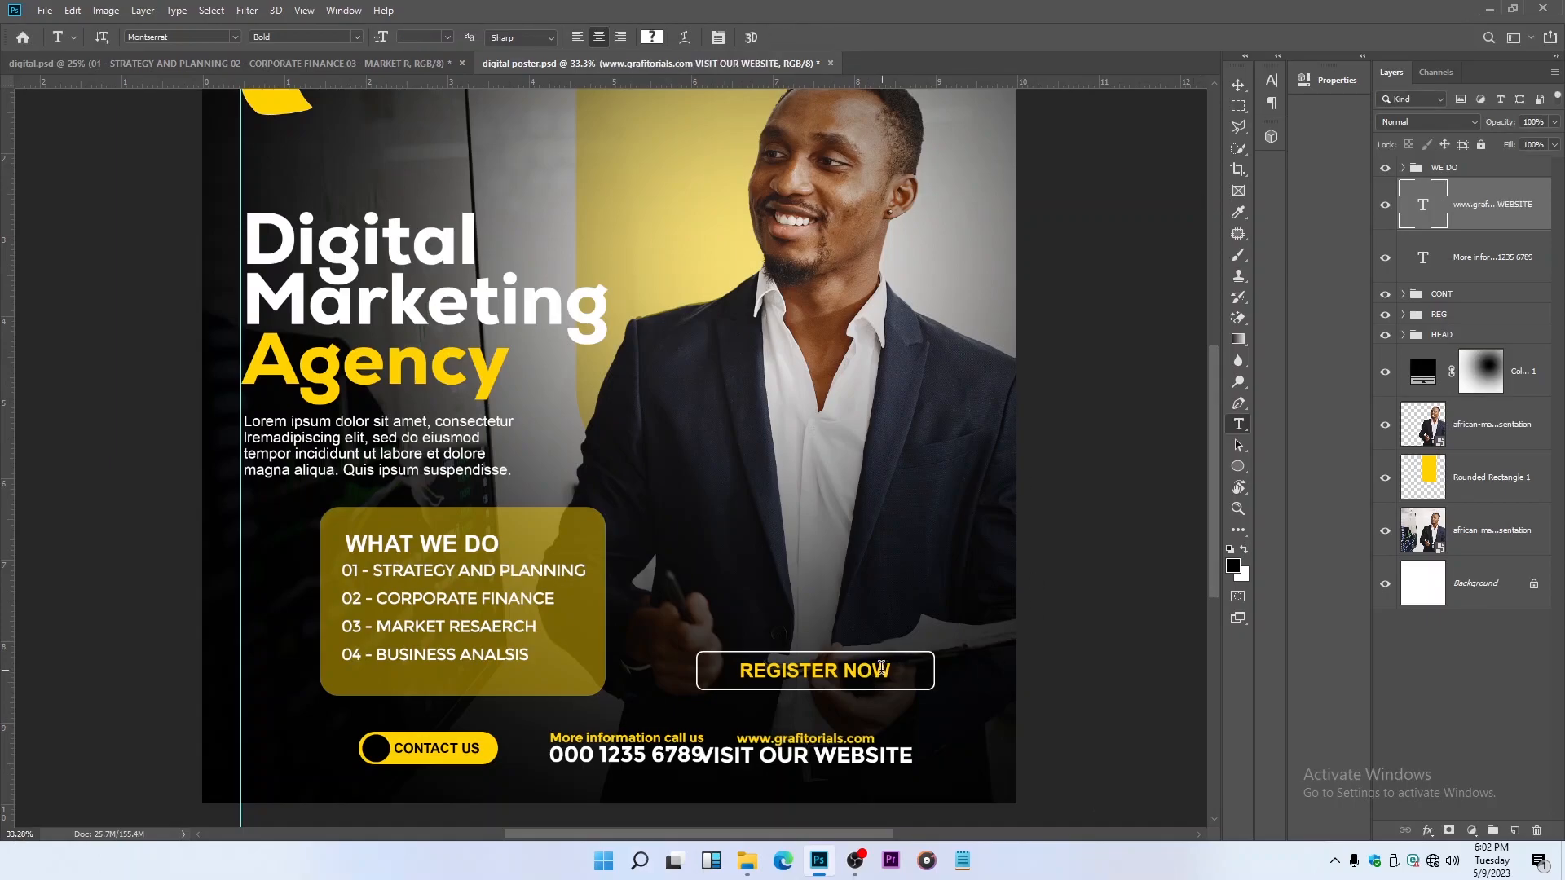
Step: Set the "VISIT OUR WEBSITE" line to 13.6 pt with 11.53 pt leading
left_click_drag(913, 754, 673, 758)
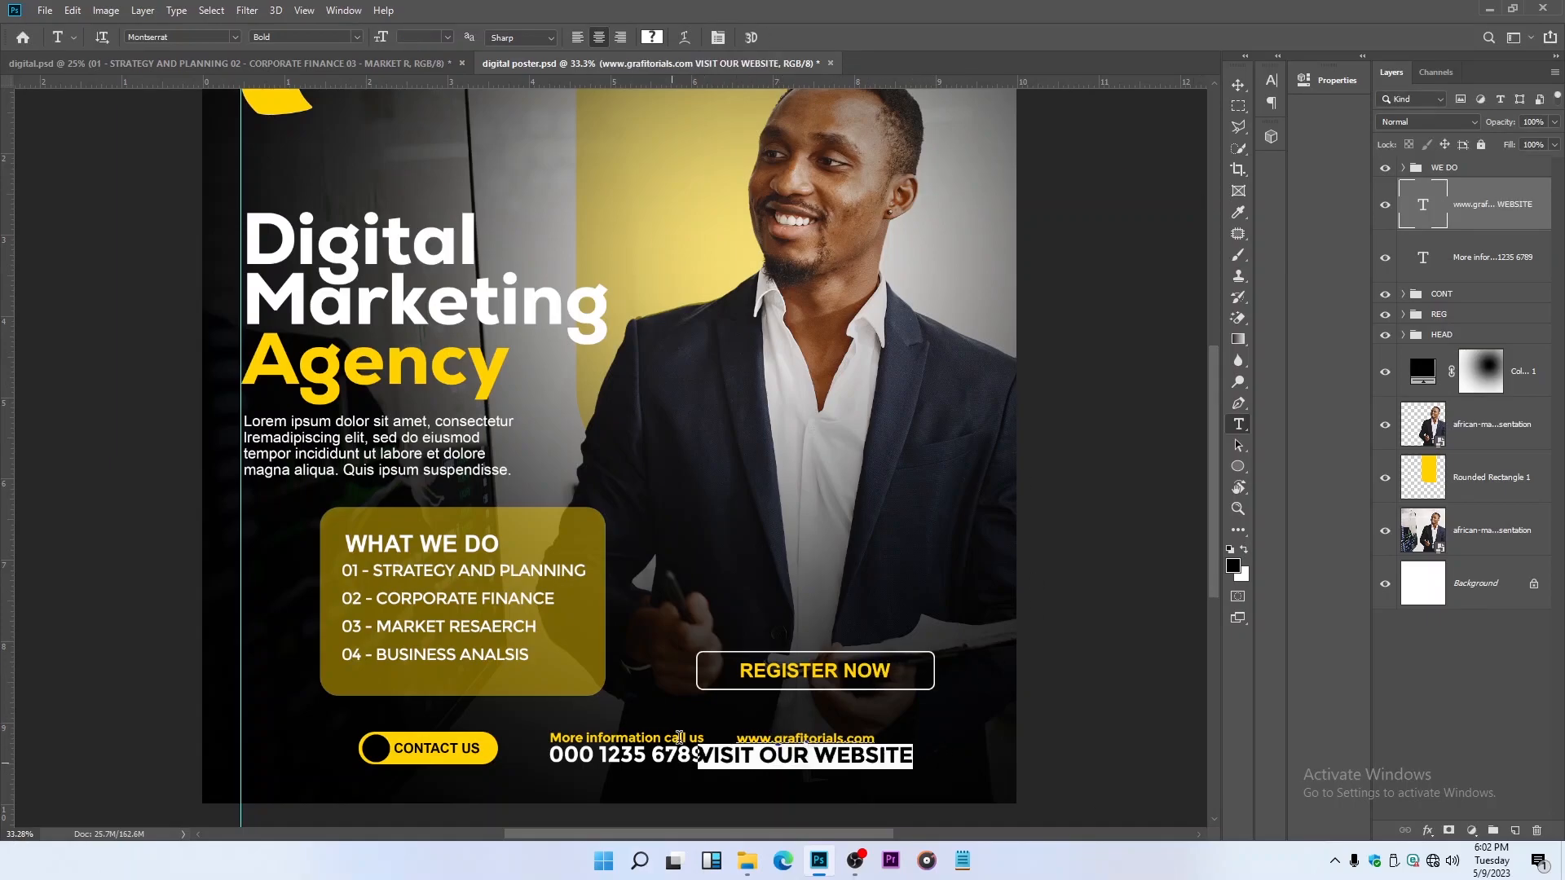
left_click(717, 38)
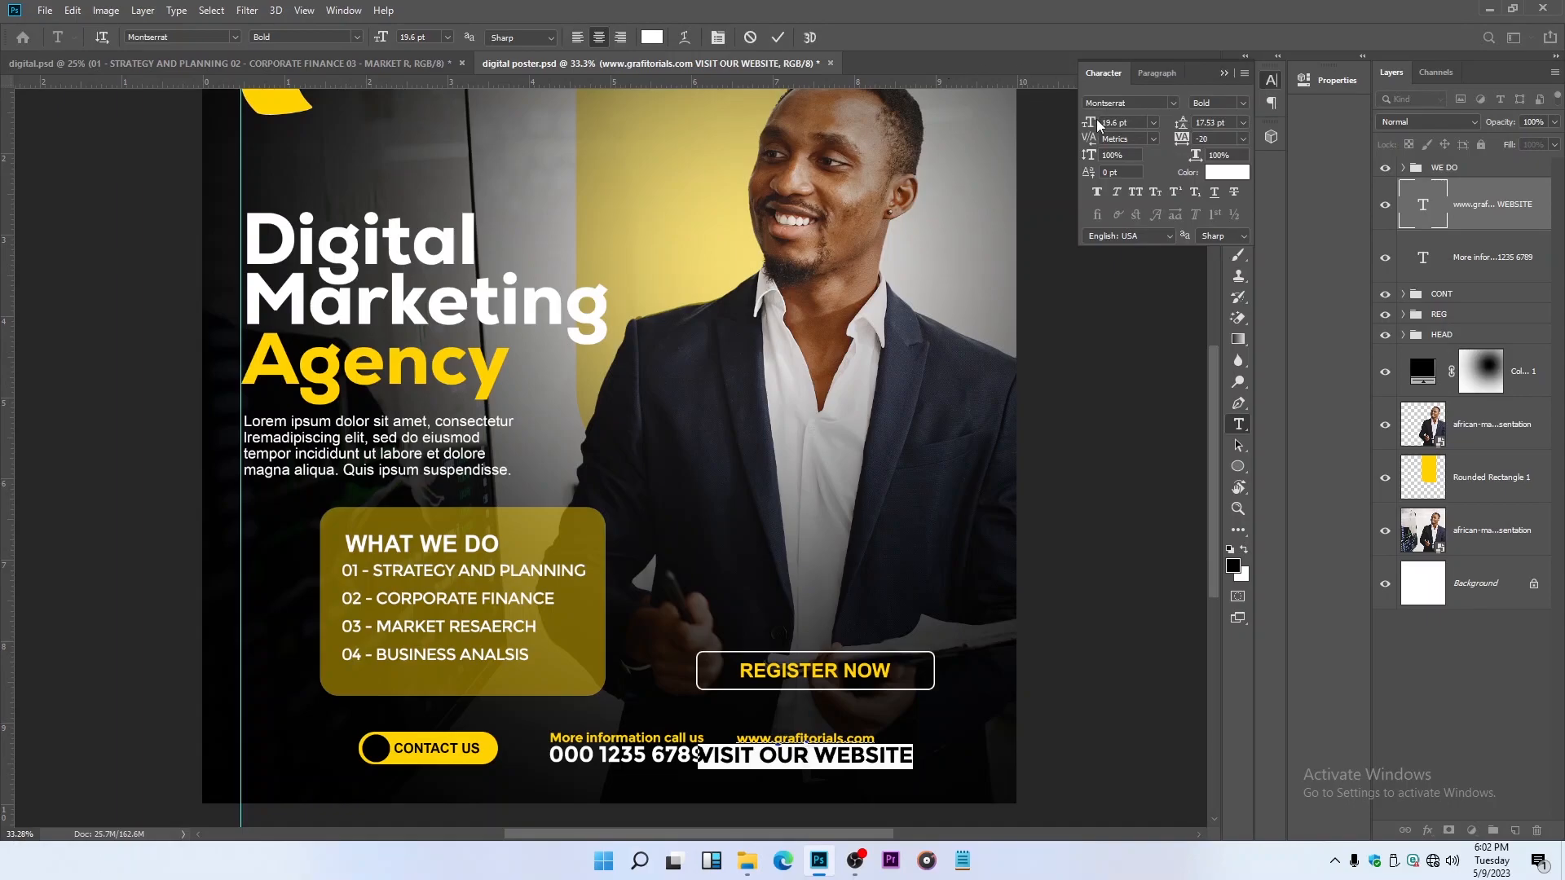
left_click_drag(1091, 123, 1086, 128)
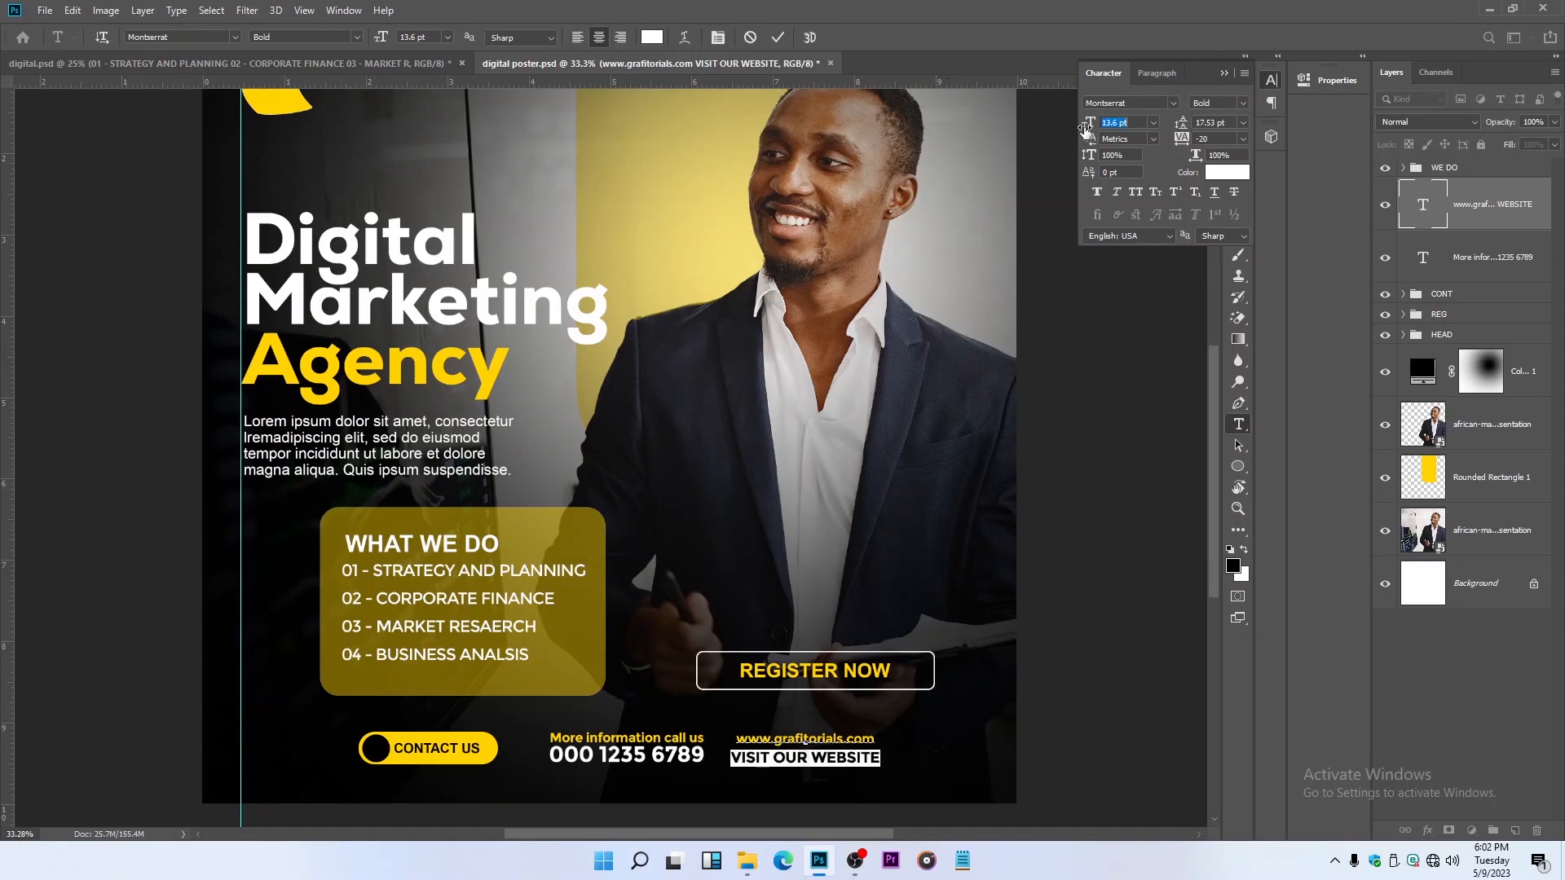
left_click_drag(1182, 128, 1180, 128)
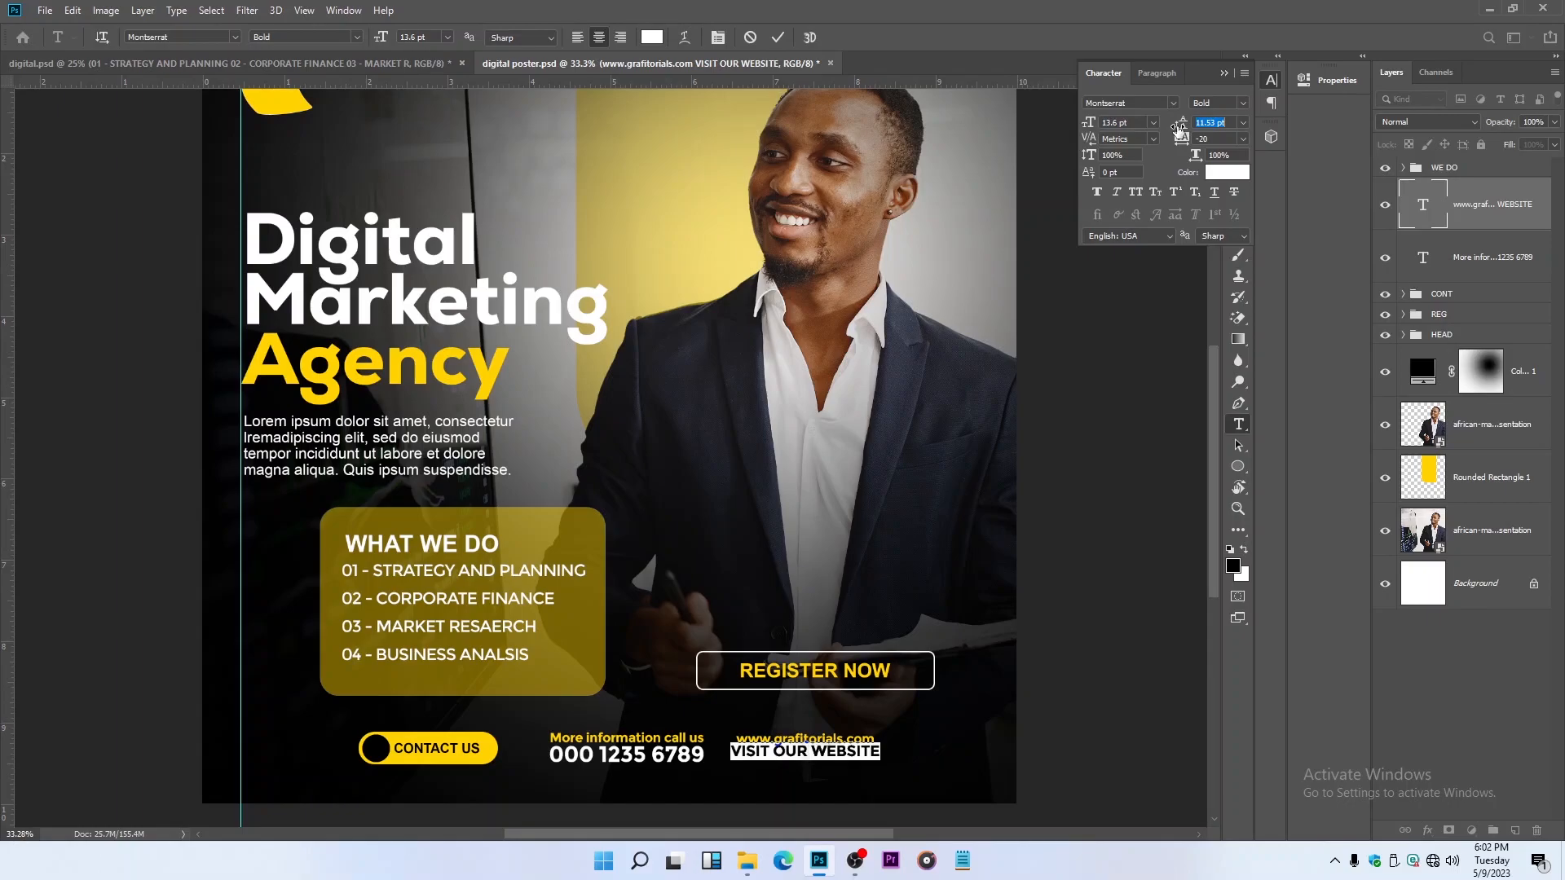
left_click(1224, 73)
left_click(1239, 85)
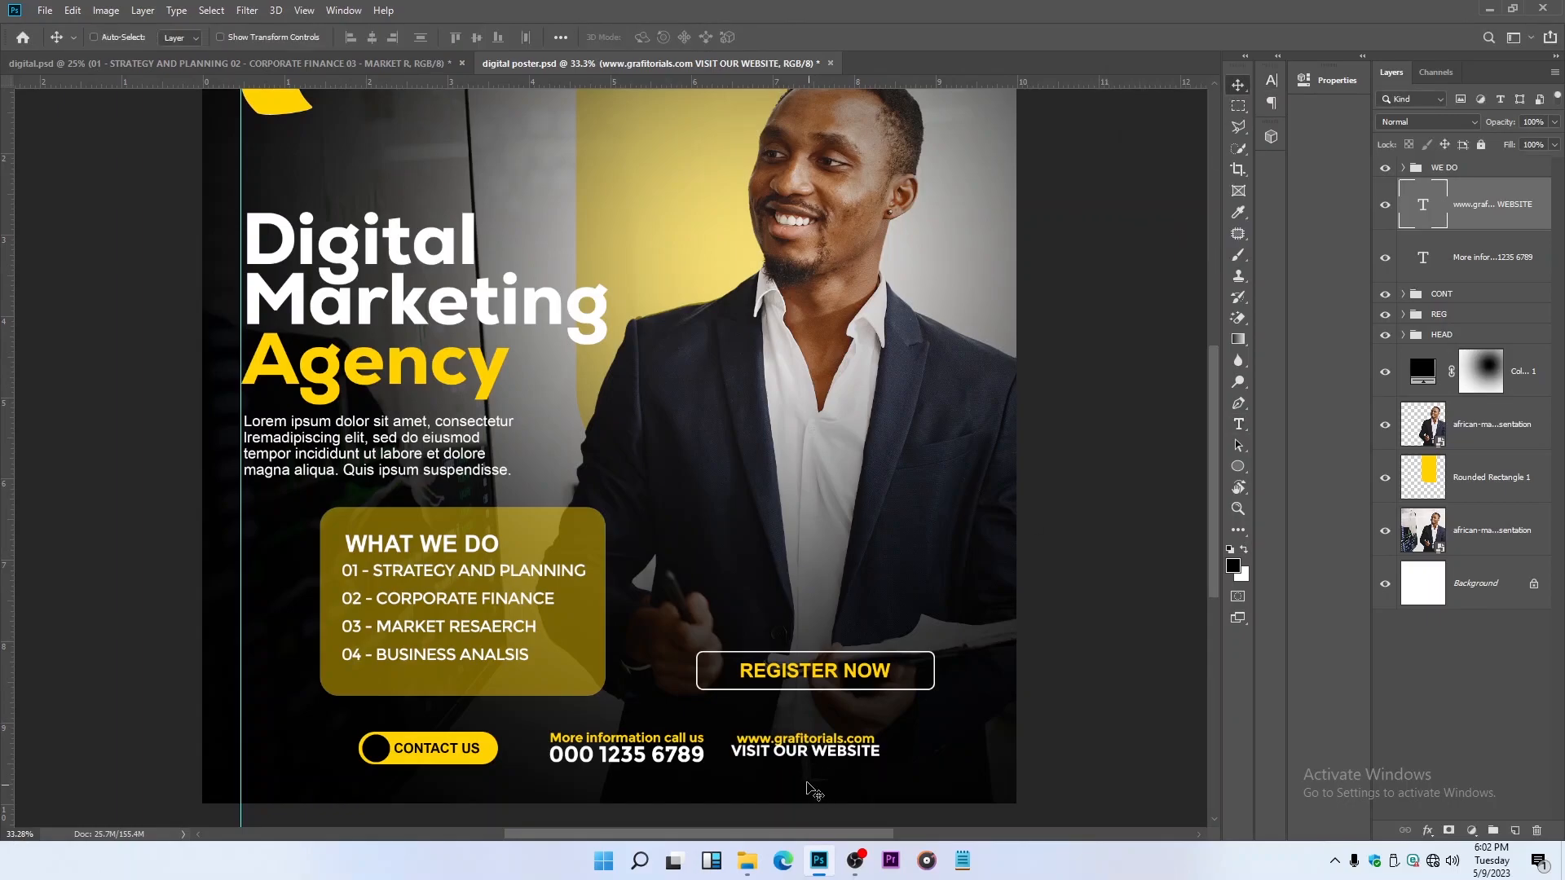
Step: Scale the two-line website text up slightly
key("ctrl+t")
left_click_drag(883, 762, 896, 762)
key("Return")
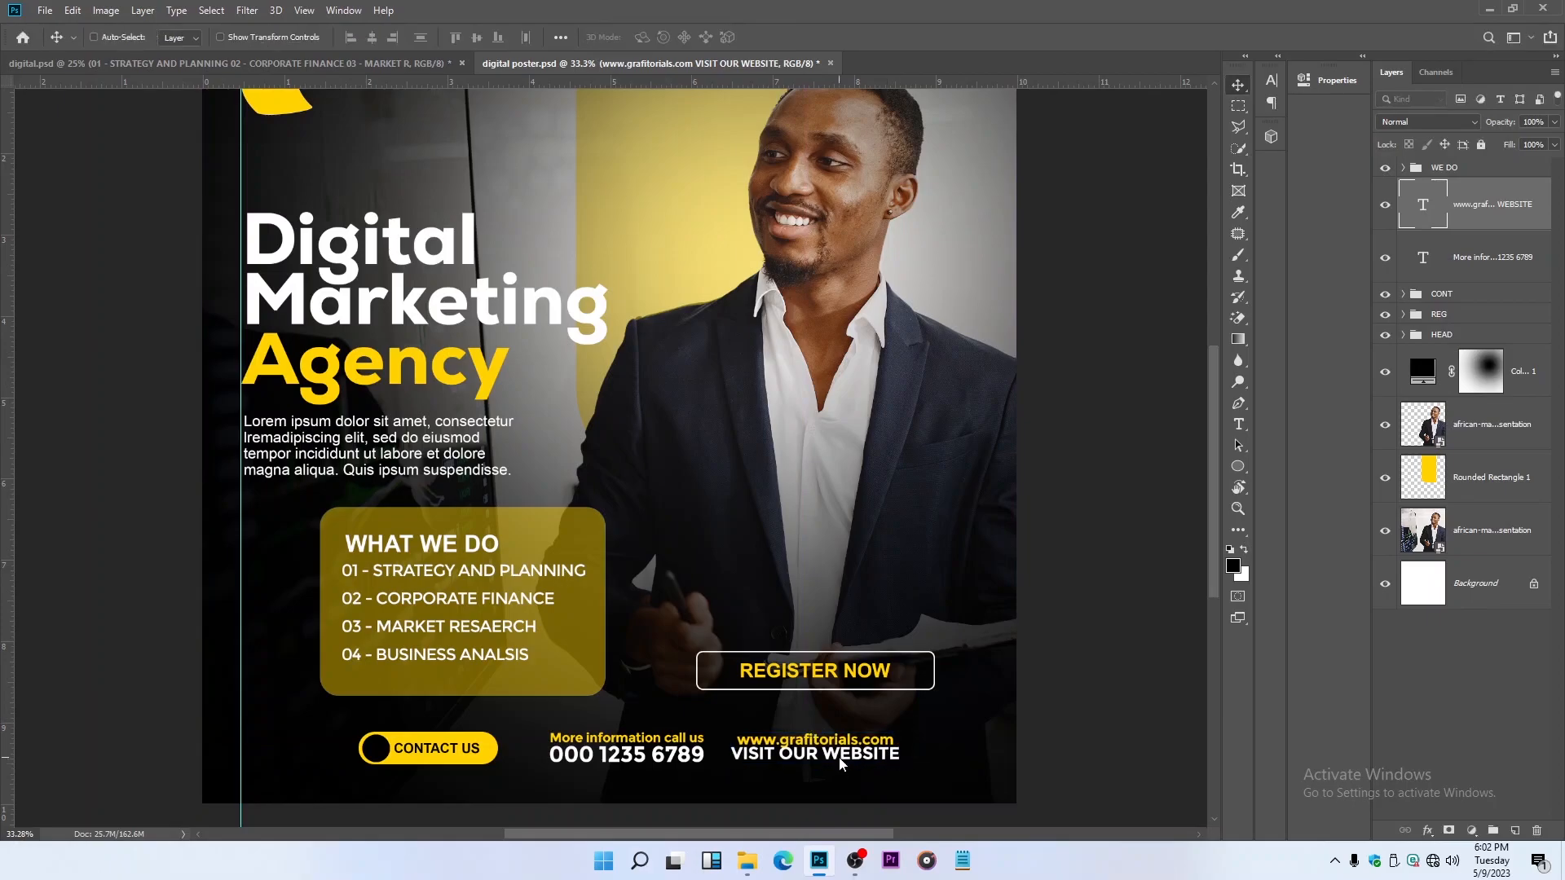
left_click(1238, 424)
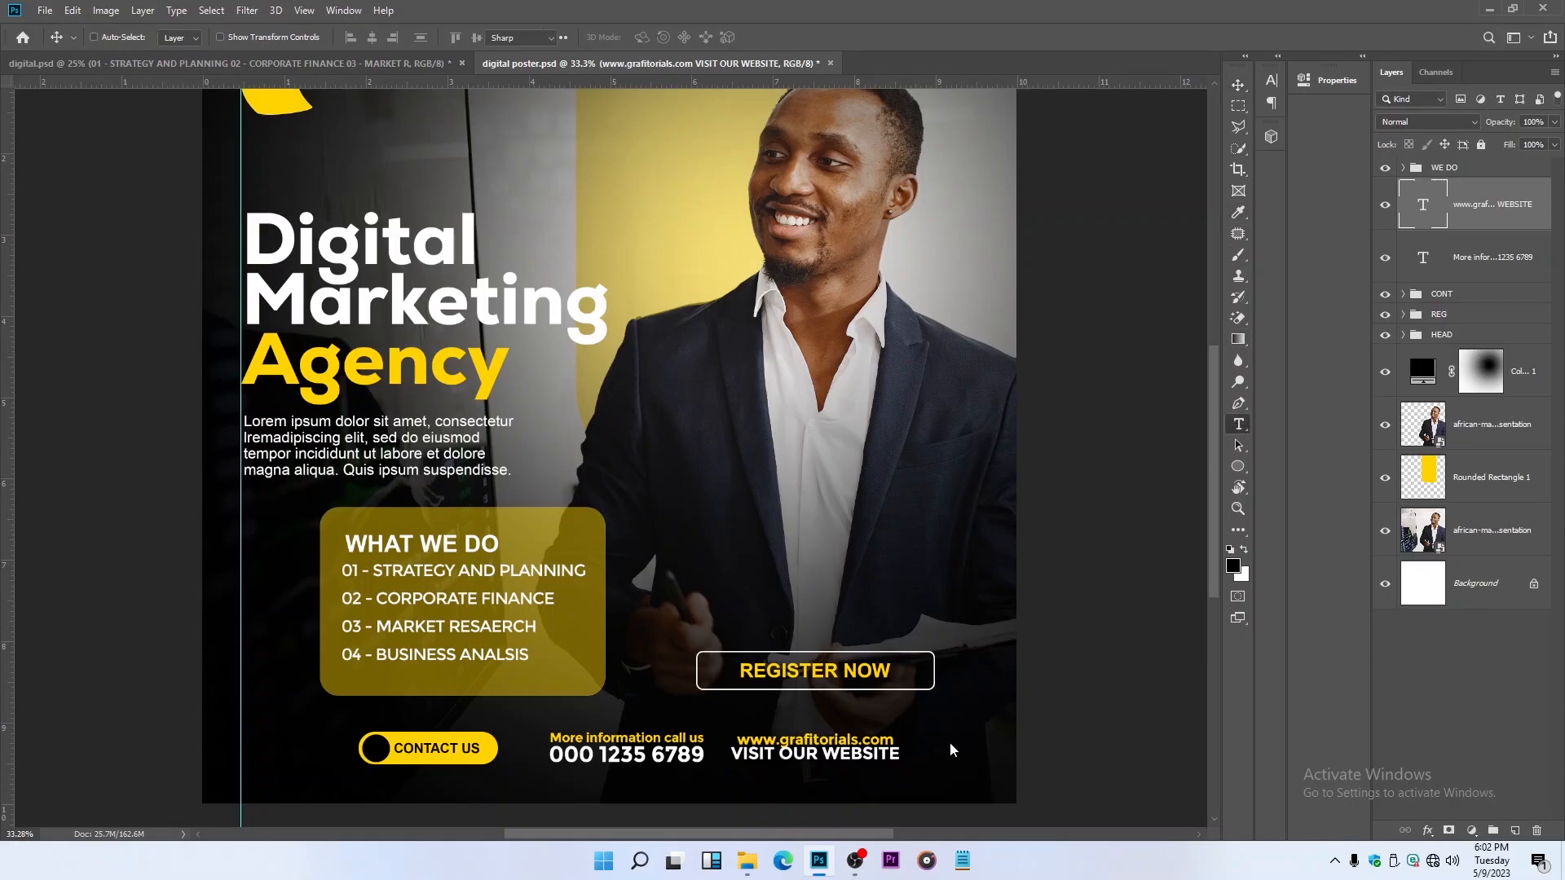
left_click_drag(736, 741, 922, 755)
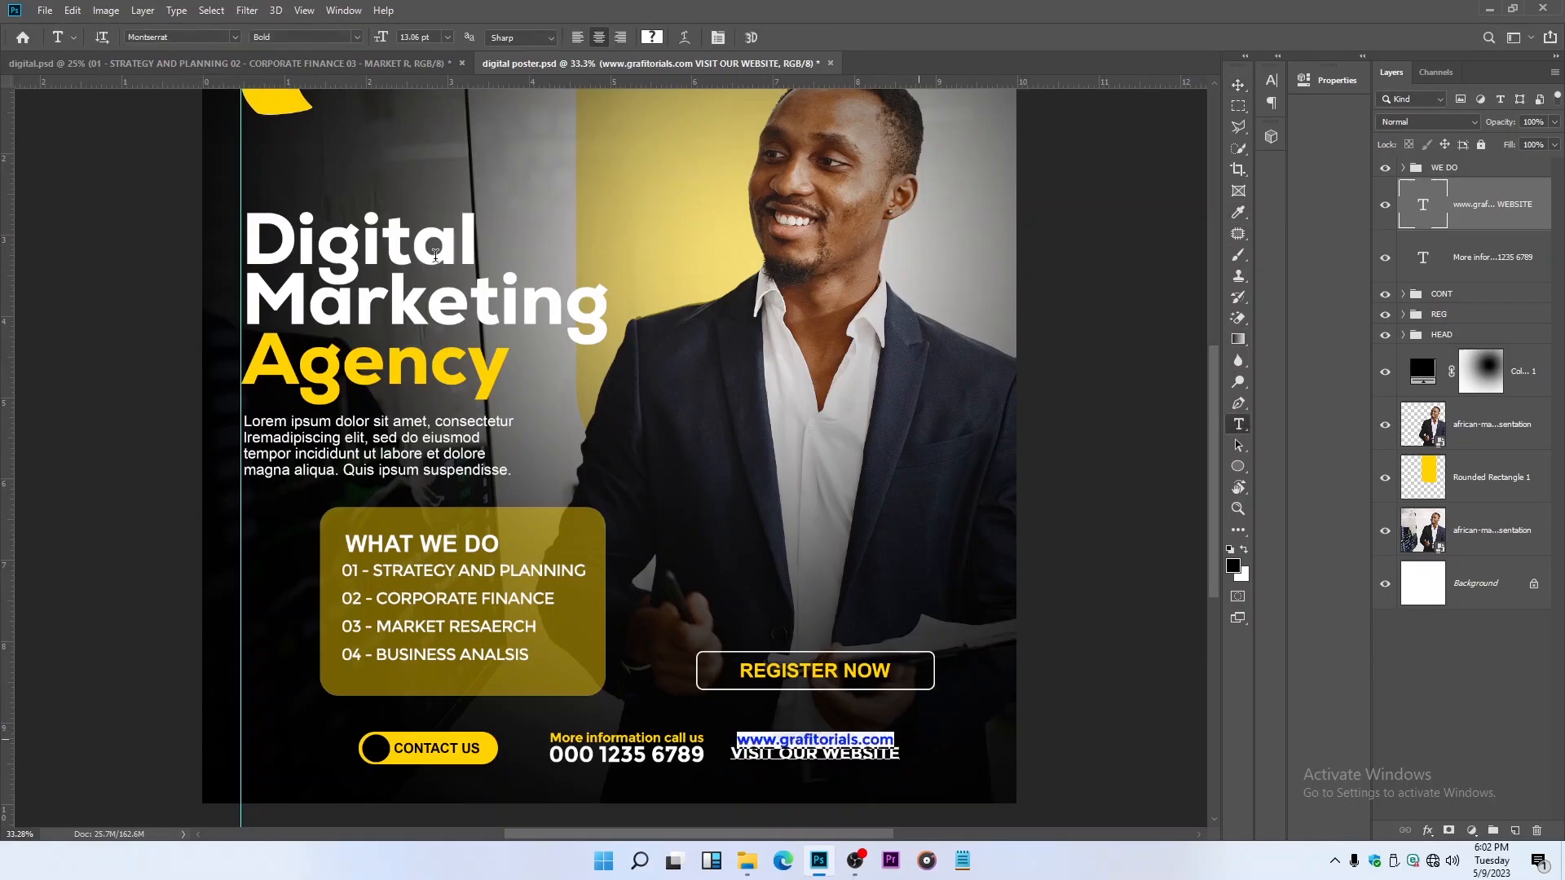
left_click(357, 36)
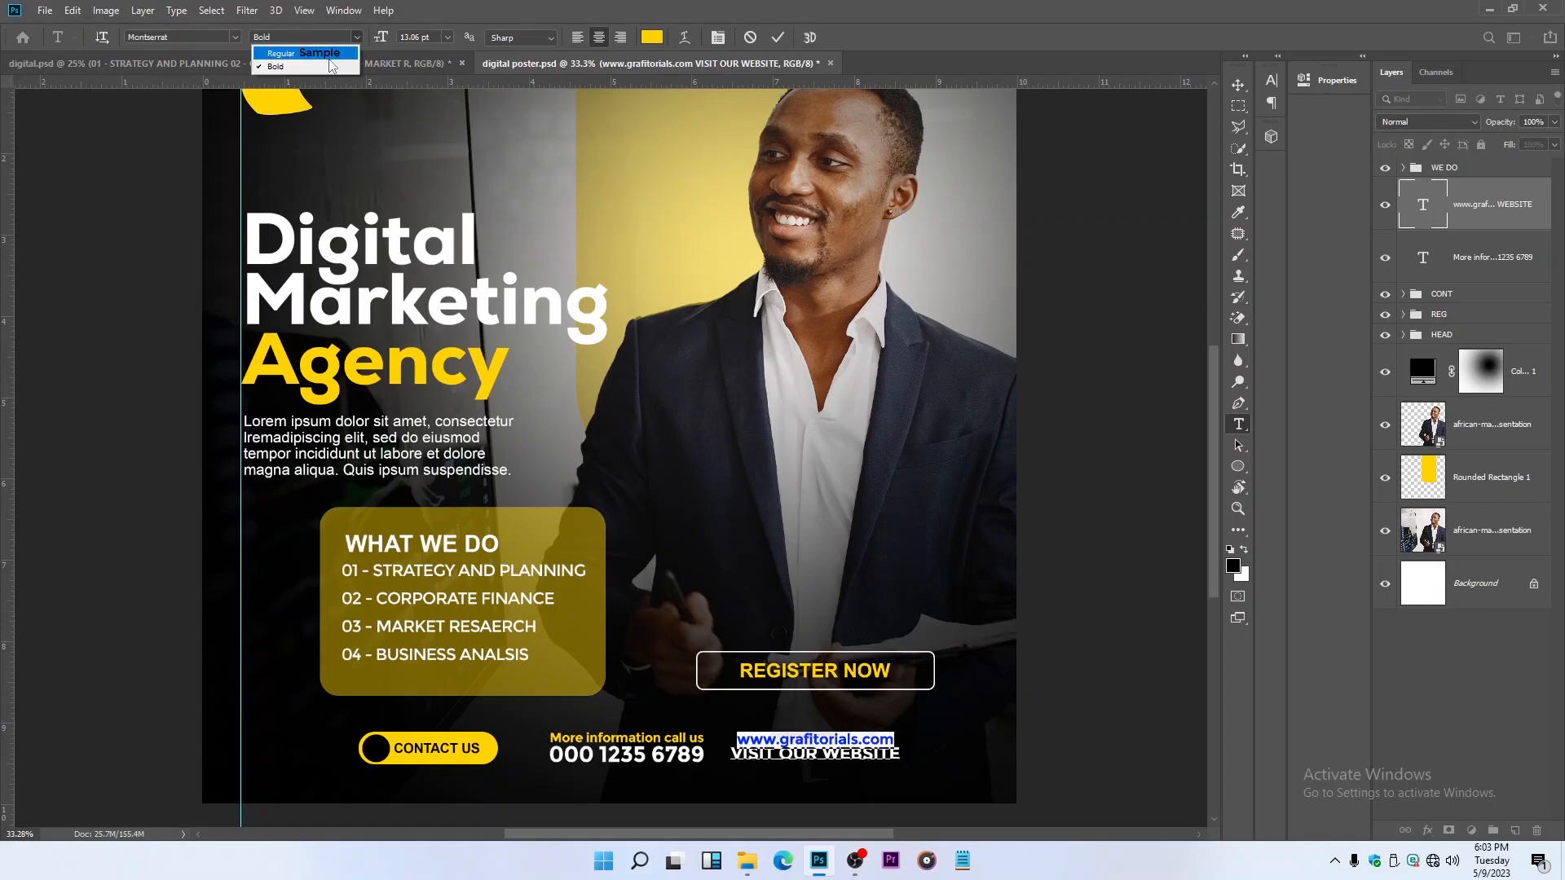
left_click(330, 57)
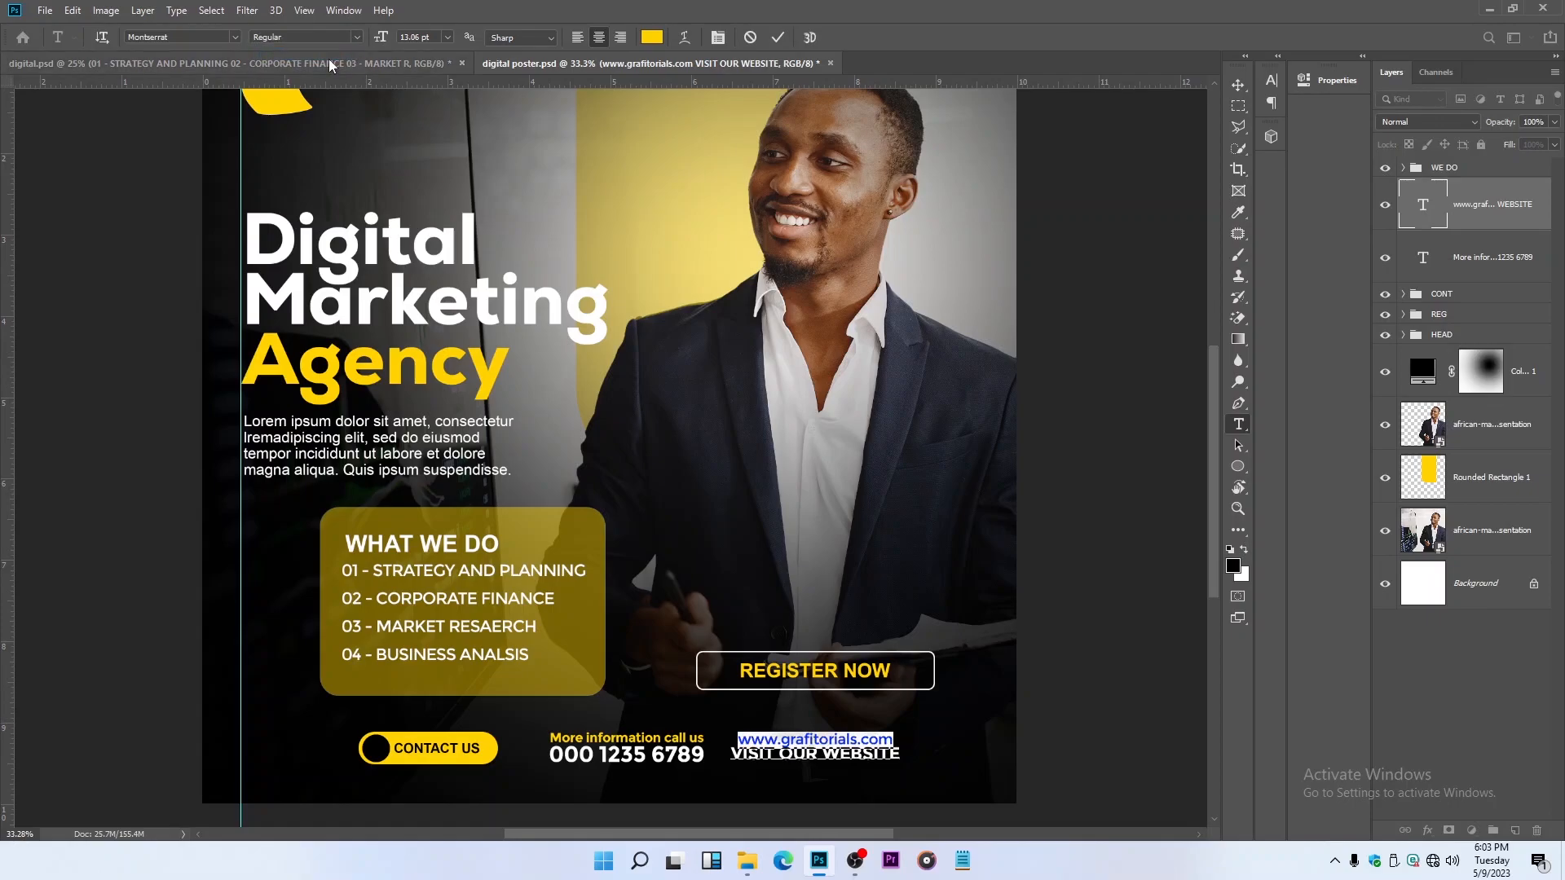
left_click(1238, 85)
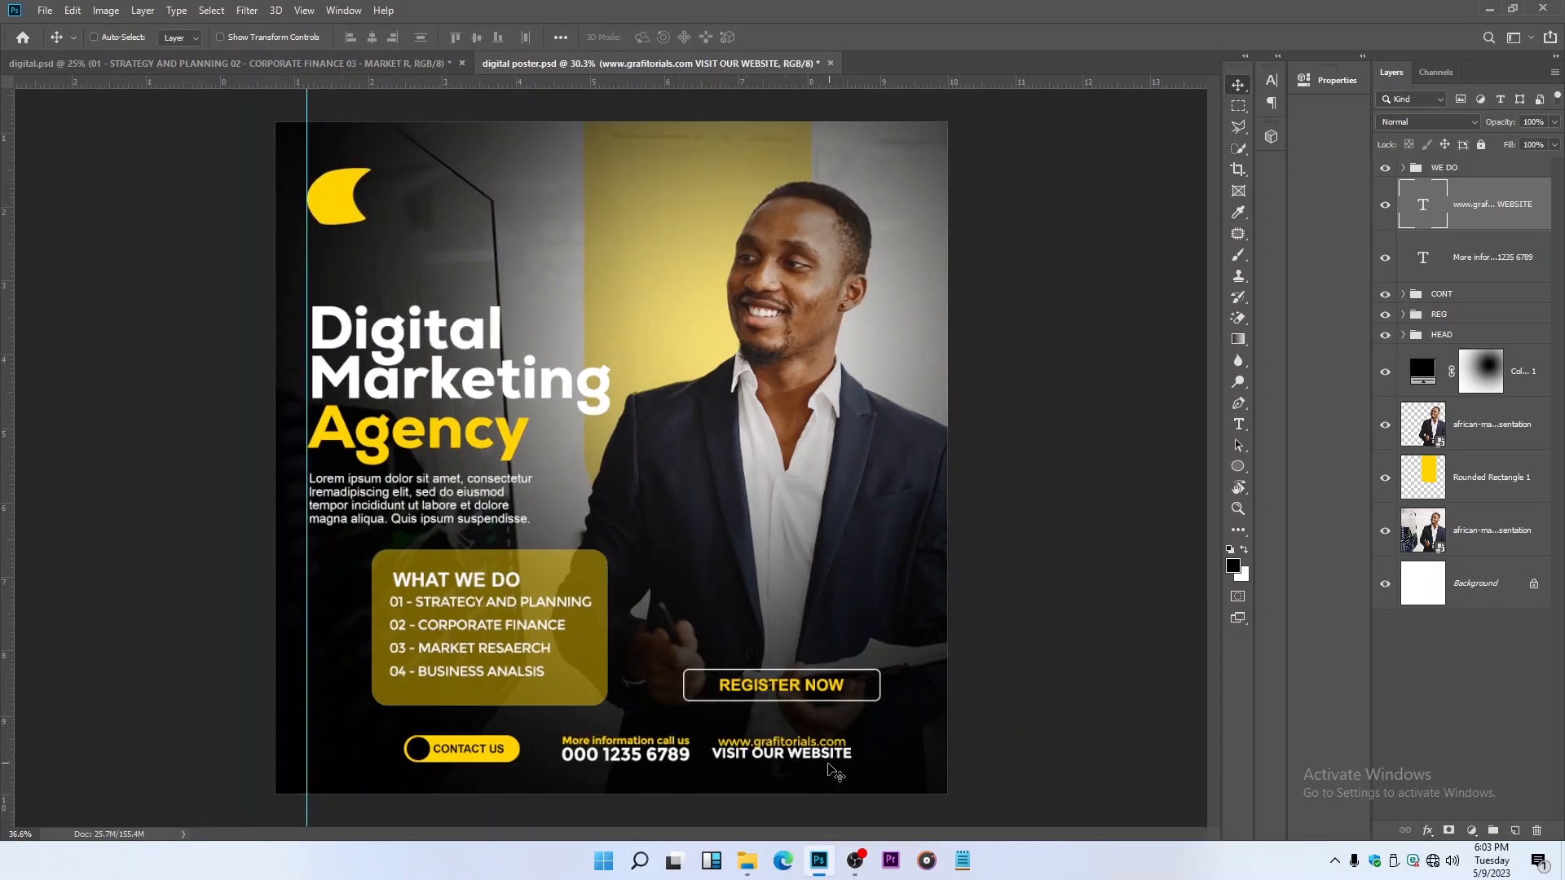
Step: Move the website text farther to the right of the call-us text, below the REGISTER NOW button, and fine-tune its position
scroll(833, 768, "up", 2)
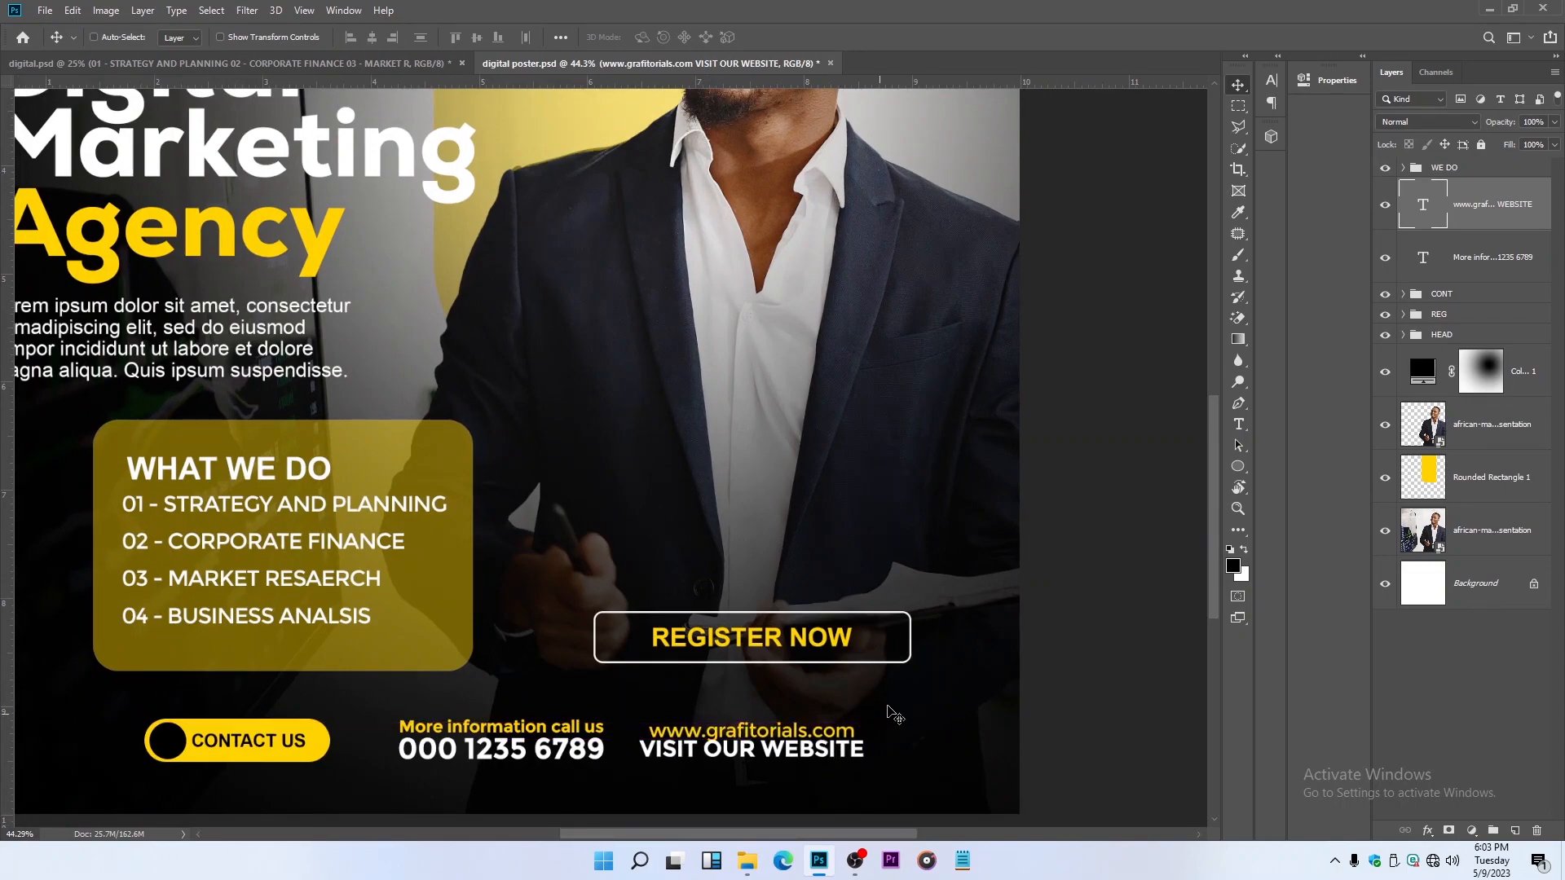
scroll(890, 714, "down", 3)
scroll(894, 715, "down", 1)
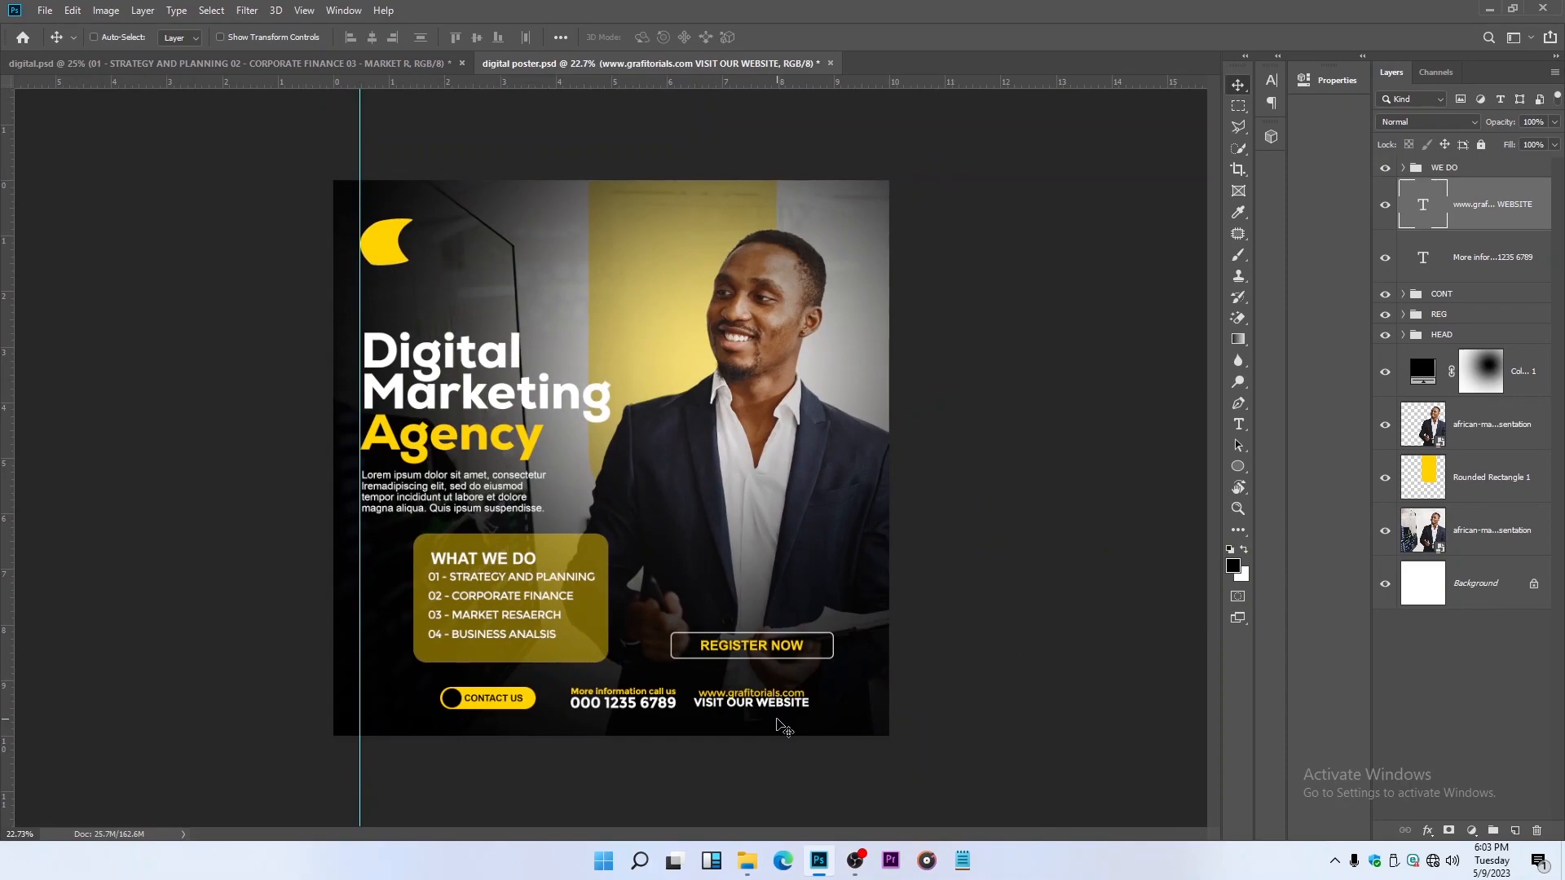
left_click_drag(778, 721, 803, 717)
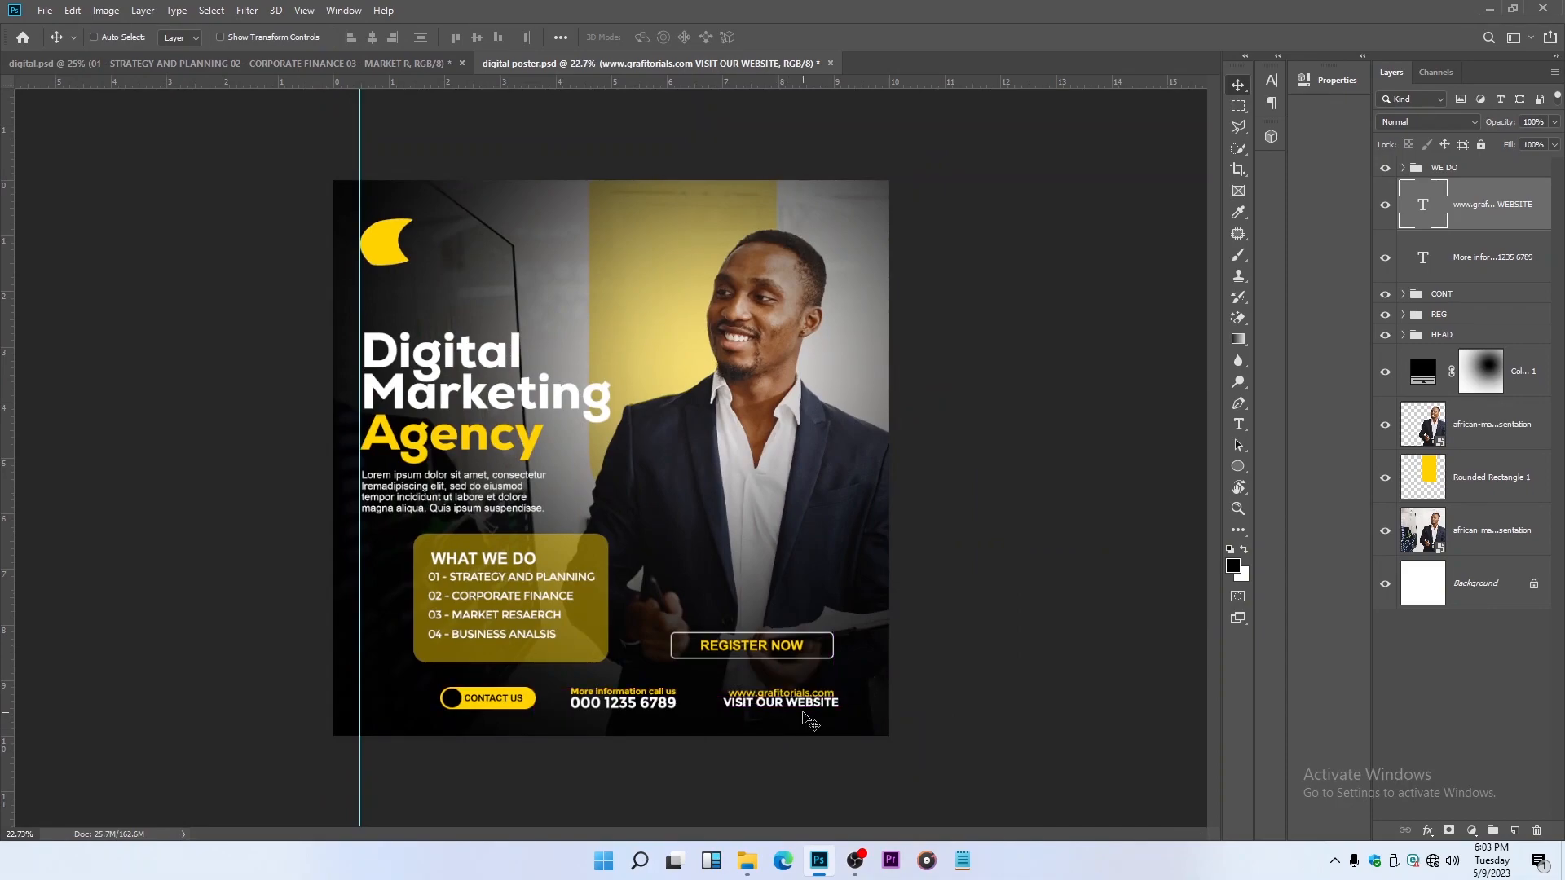
left_click(1231, 425)
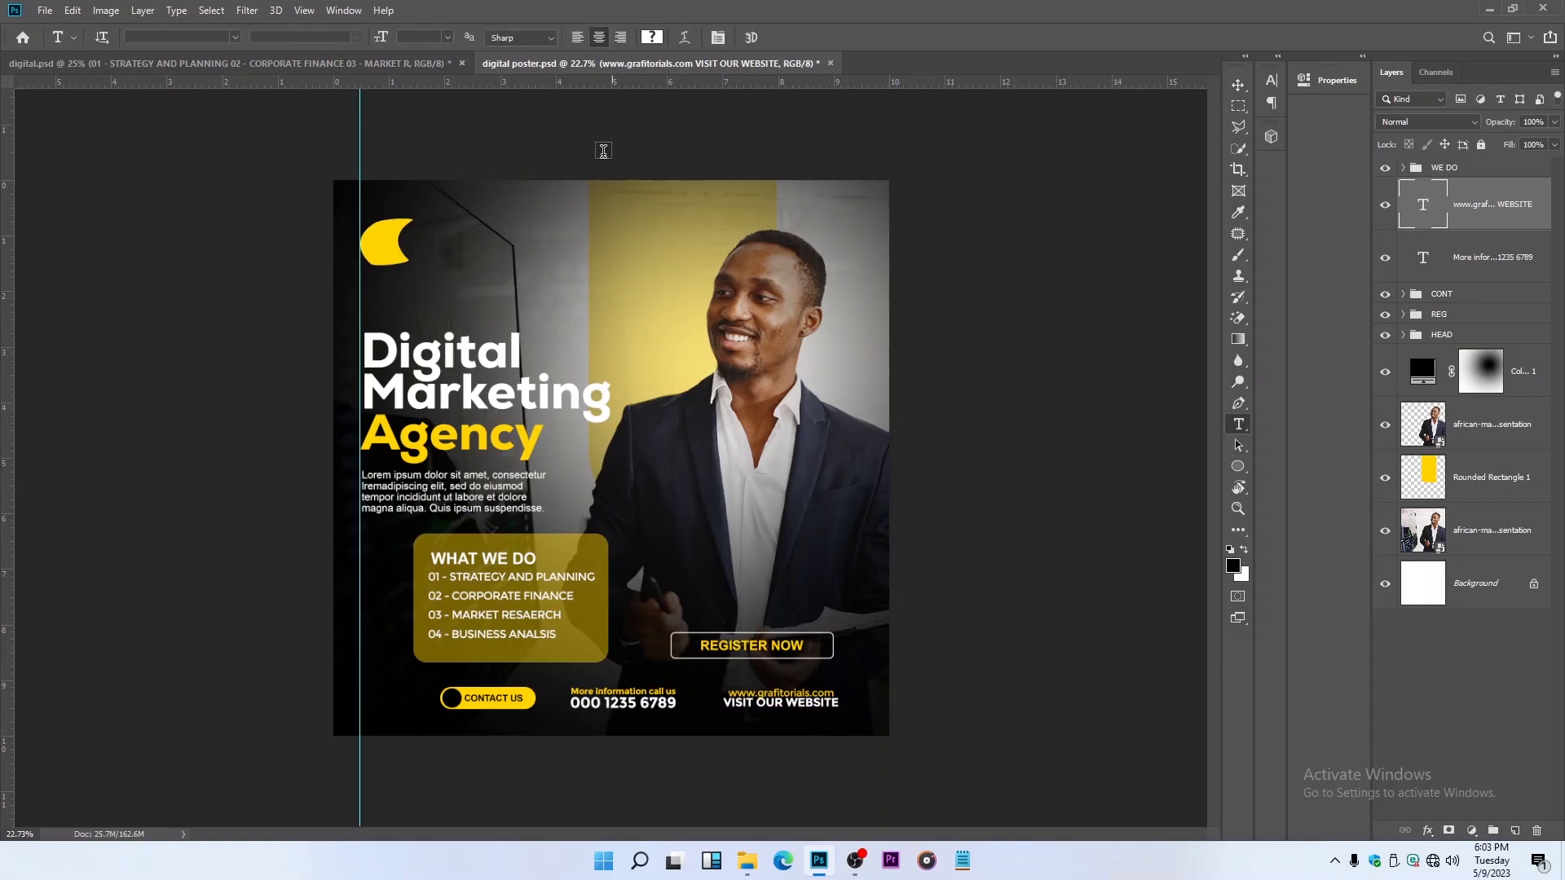
left_click(1237, 84)
left_click_drag(852, 657, 795, 656)
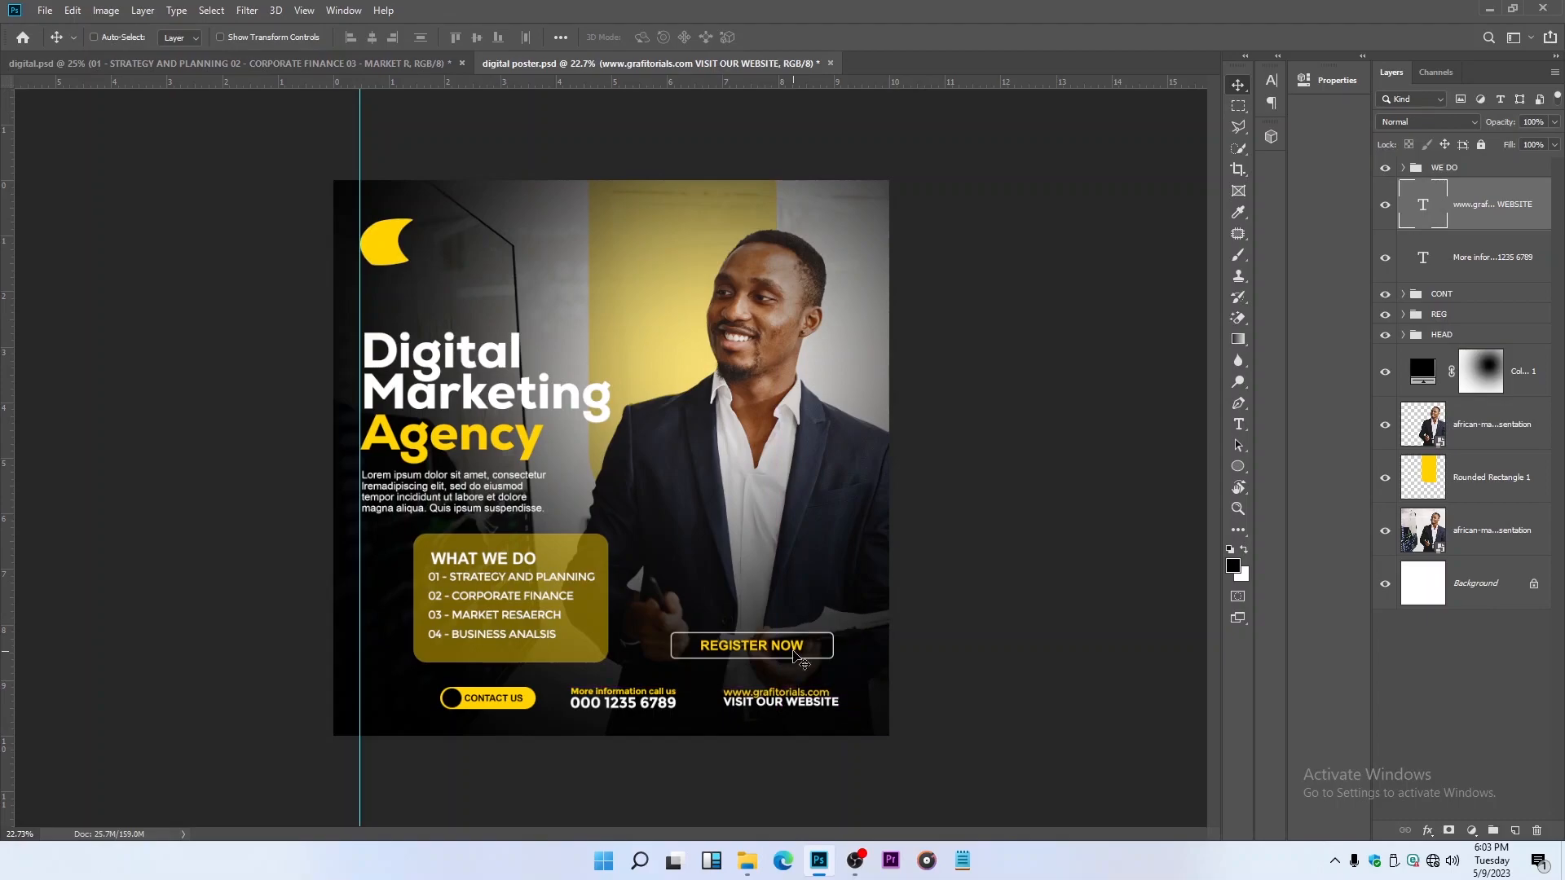
Step: Draw a globe custom shape about 108 px wide just left of the two-line website text
left_click(1238, 466)
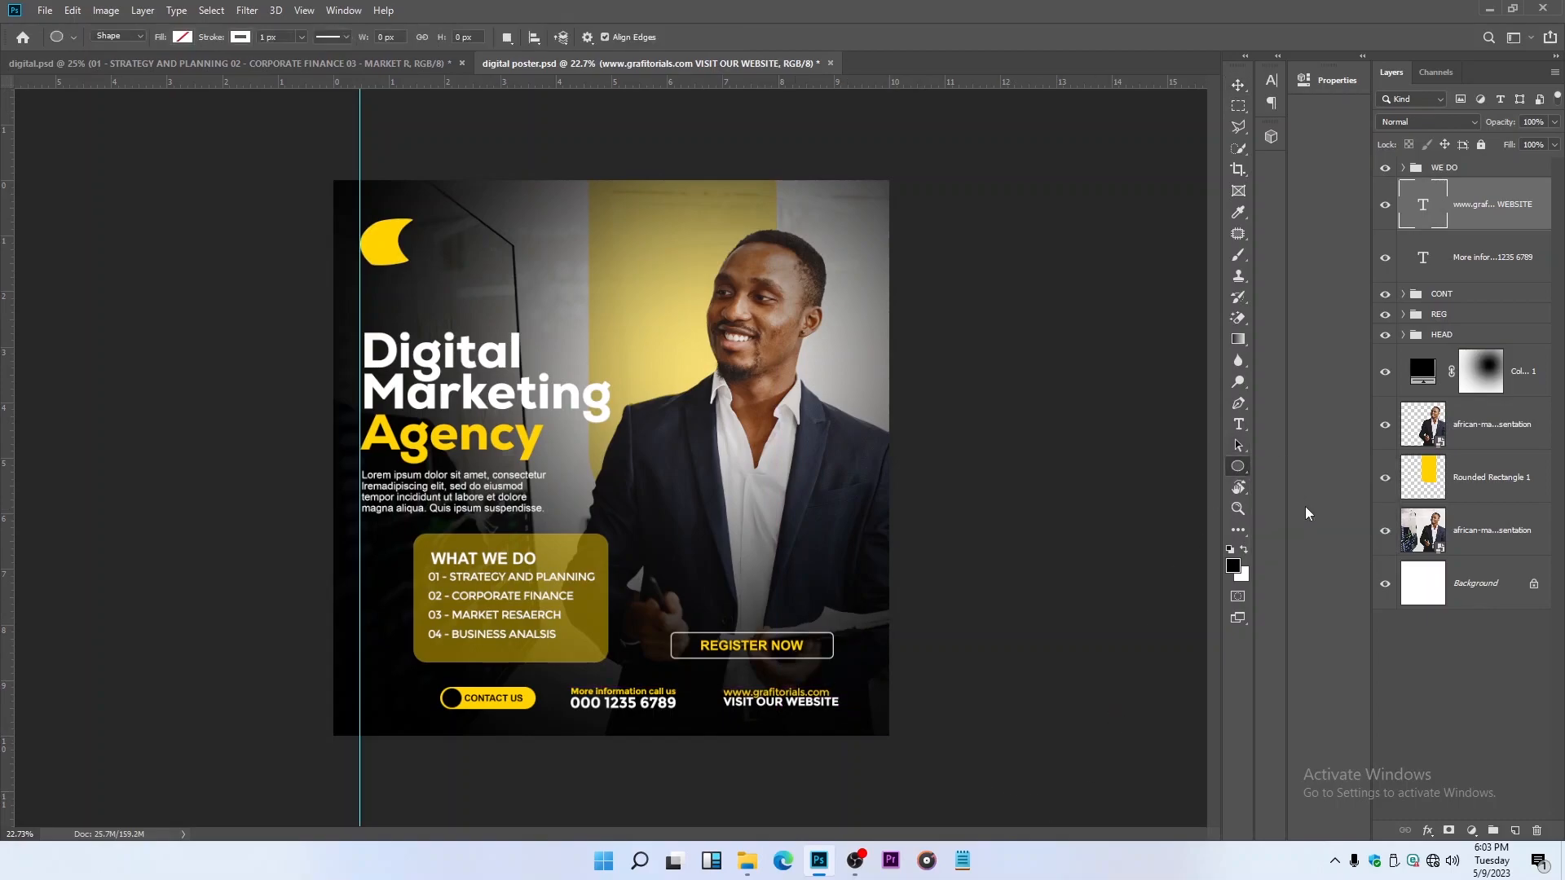
right_click(1238, 467)
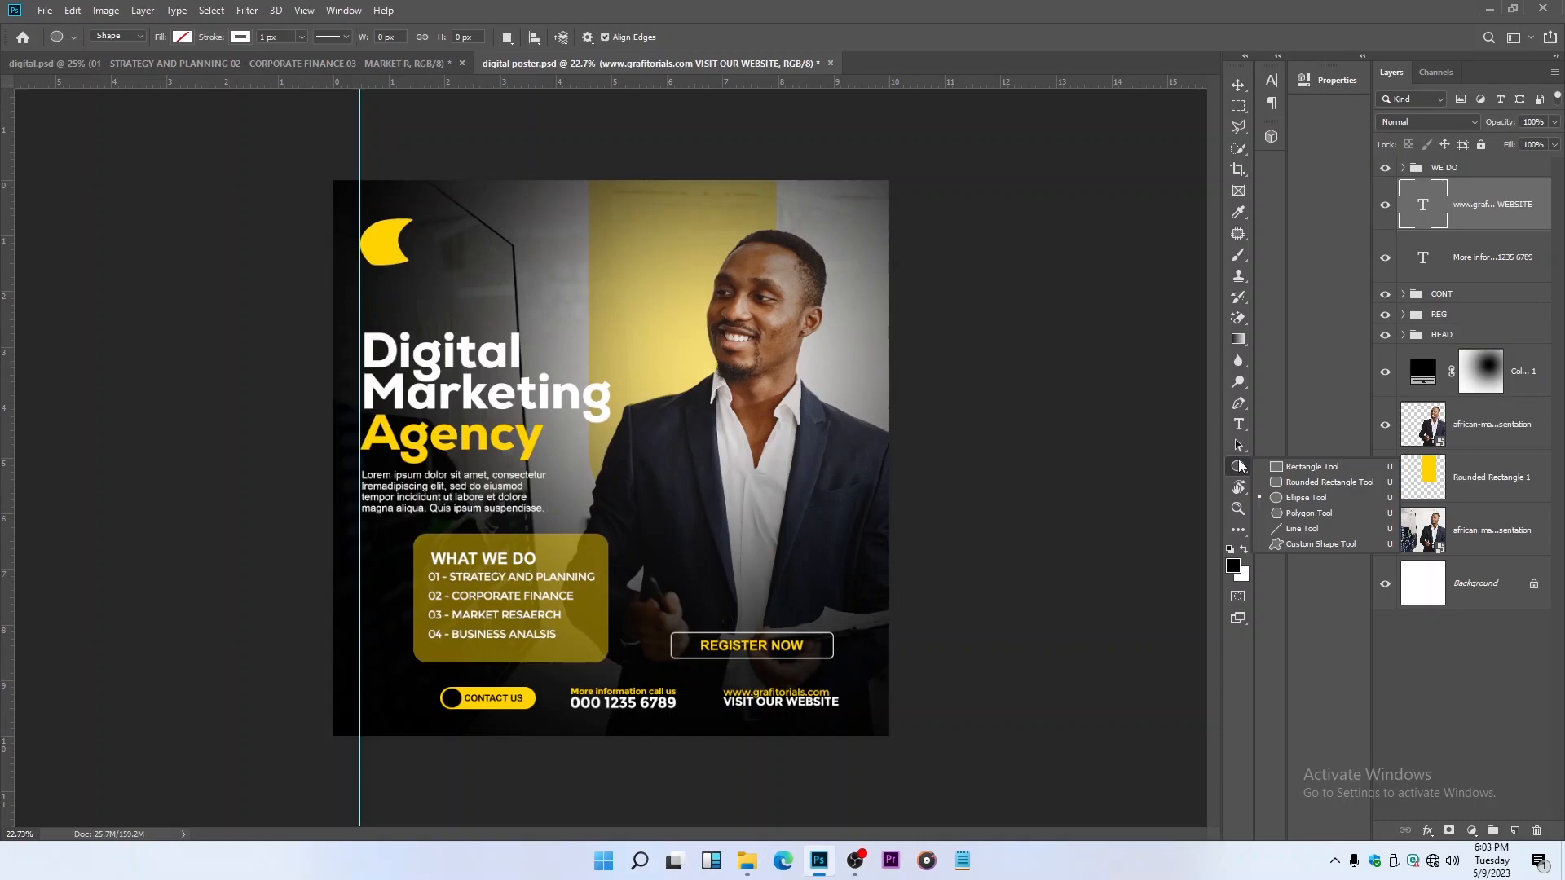
left_click(1310, 544)
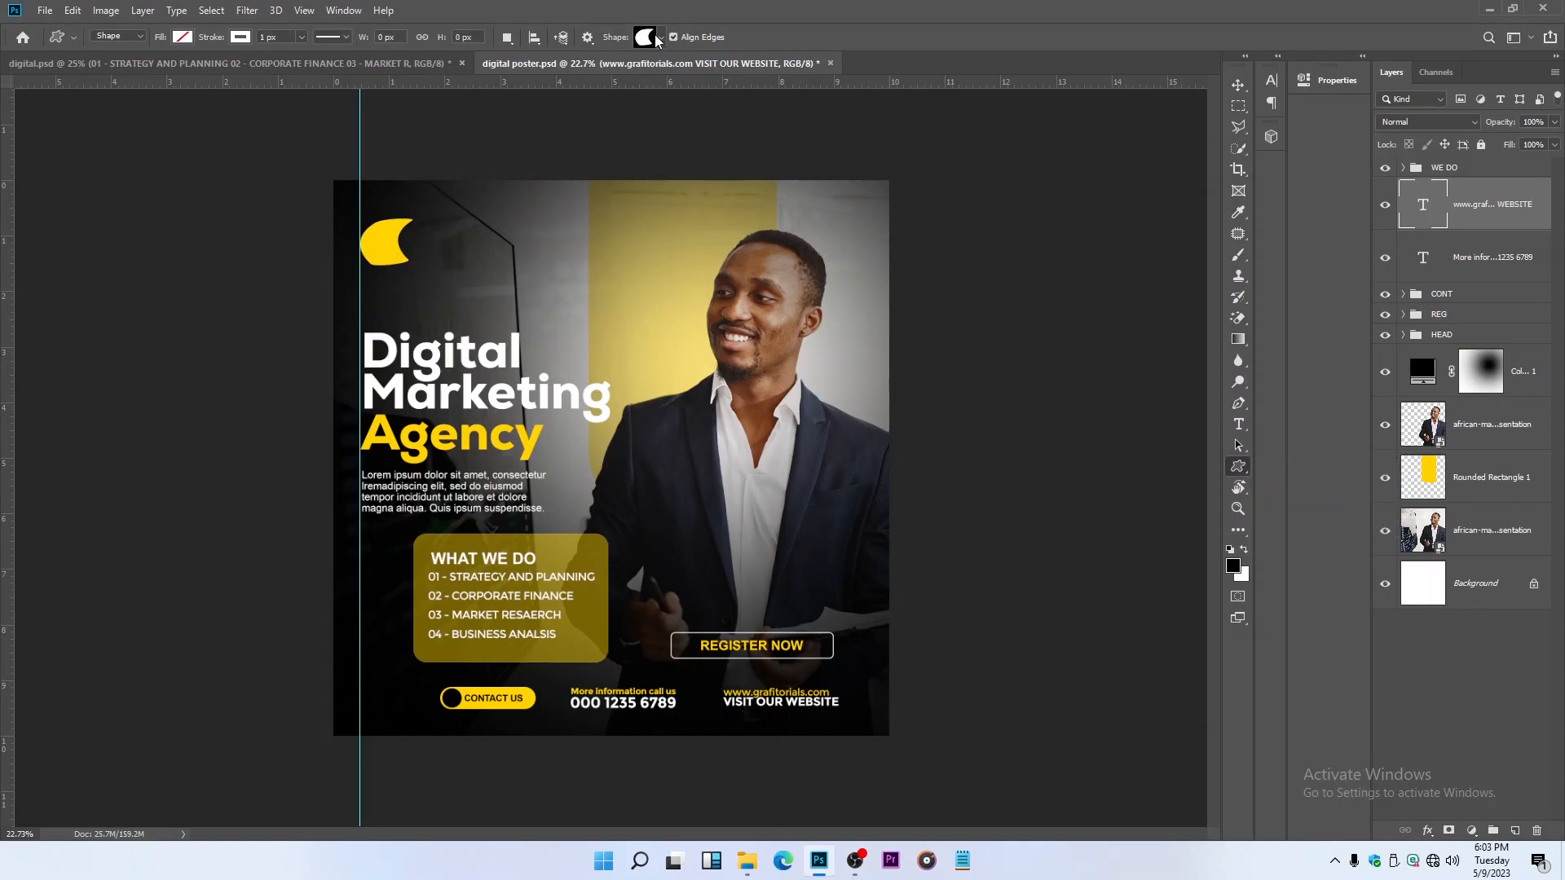
left_click(659, 38)
scroll(780, 456, "down", 5)
scroll(780, 455, "down", 4)
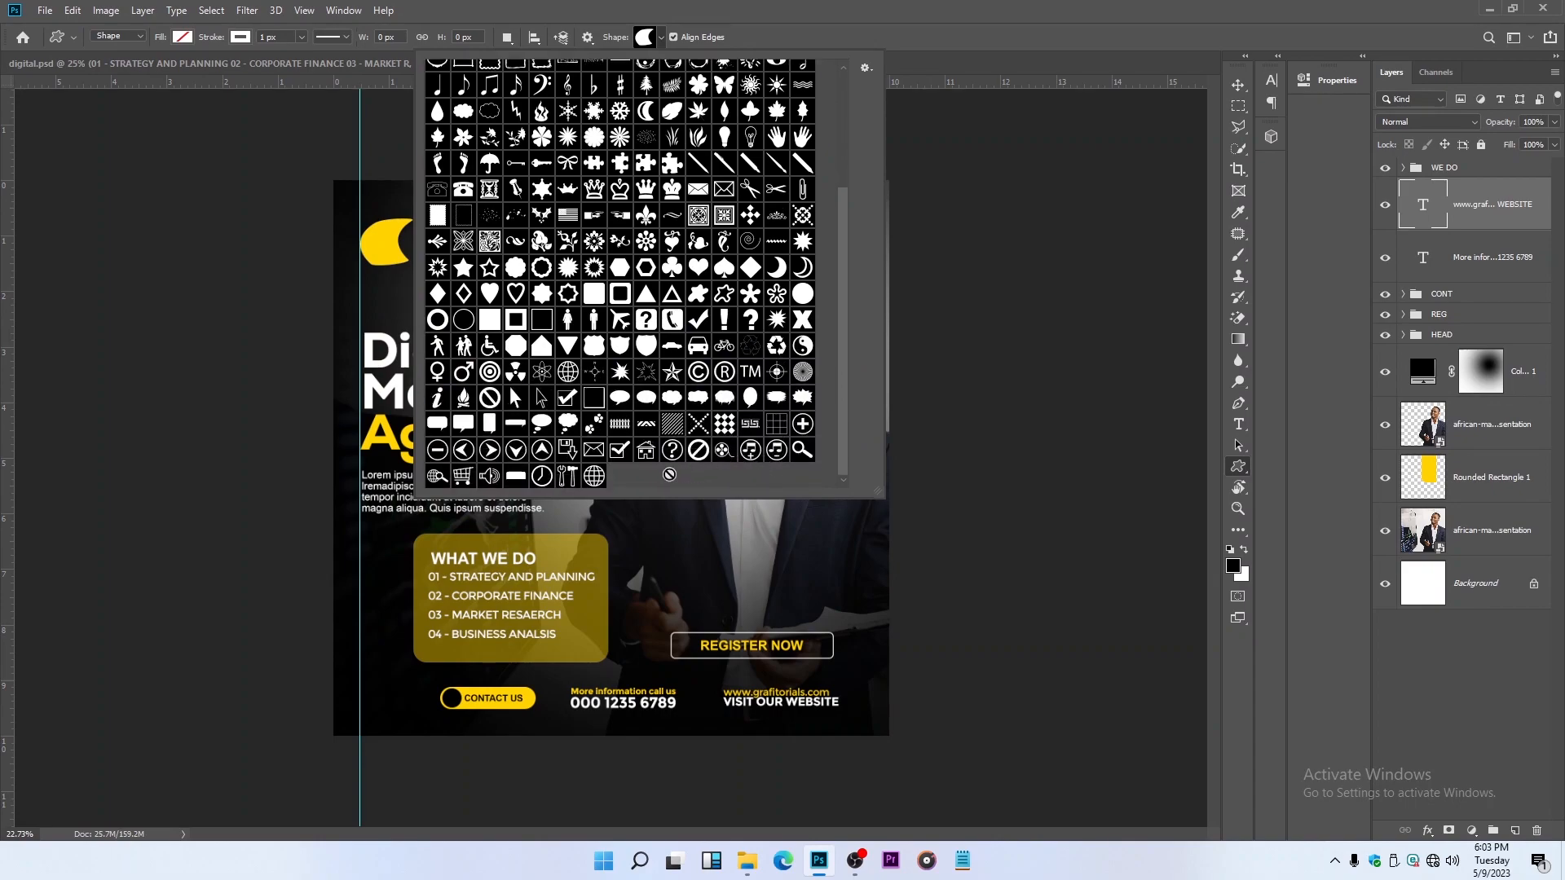
left_click(594, 476)
scroll(652, 677, "up", 5)
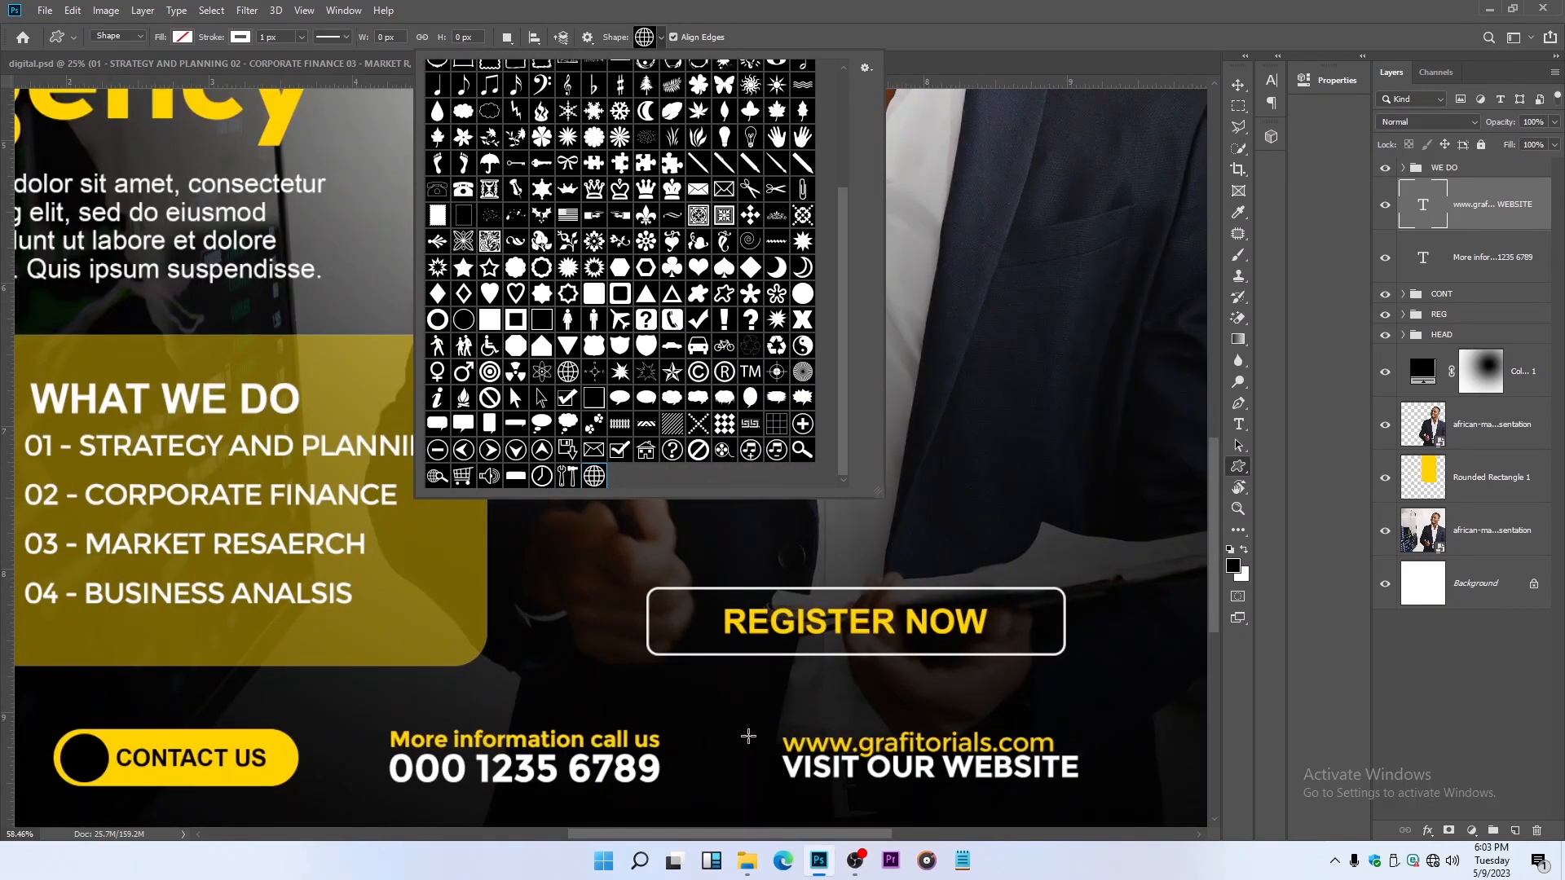
left_click_drag(724, 736, 781, 788)
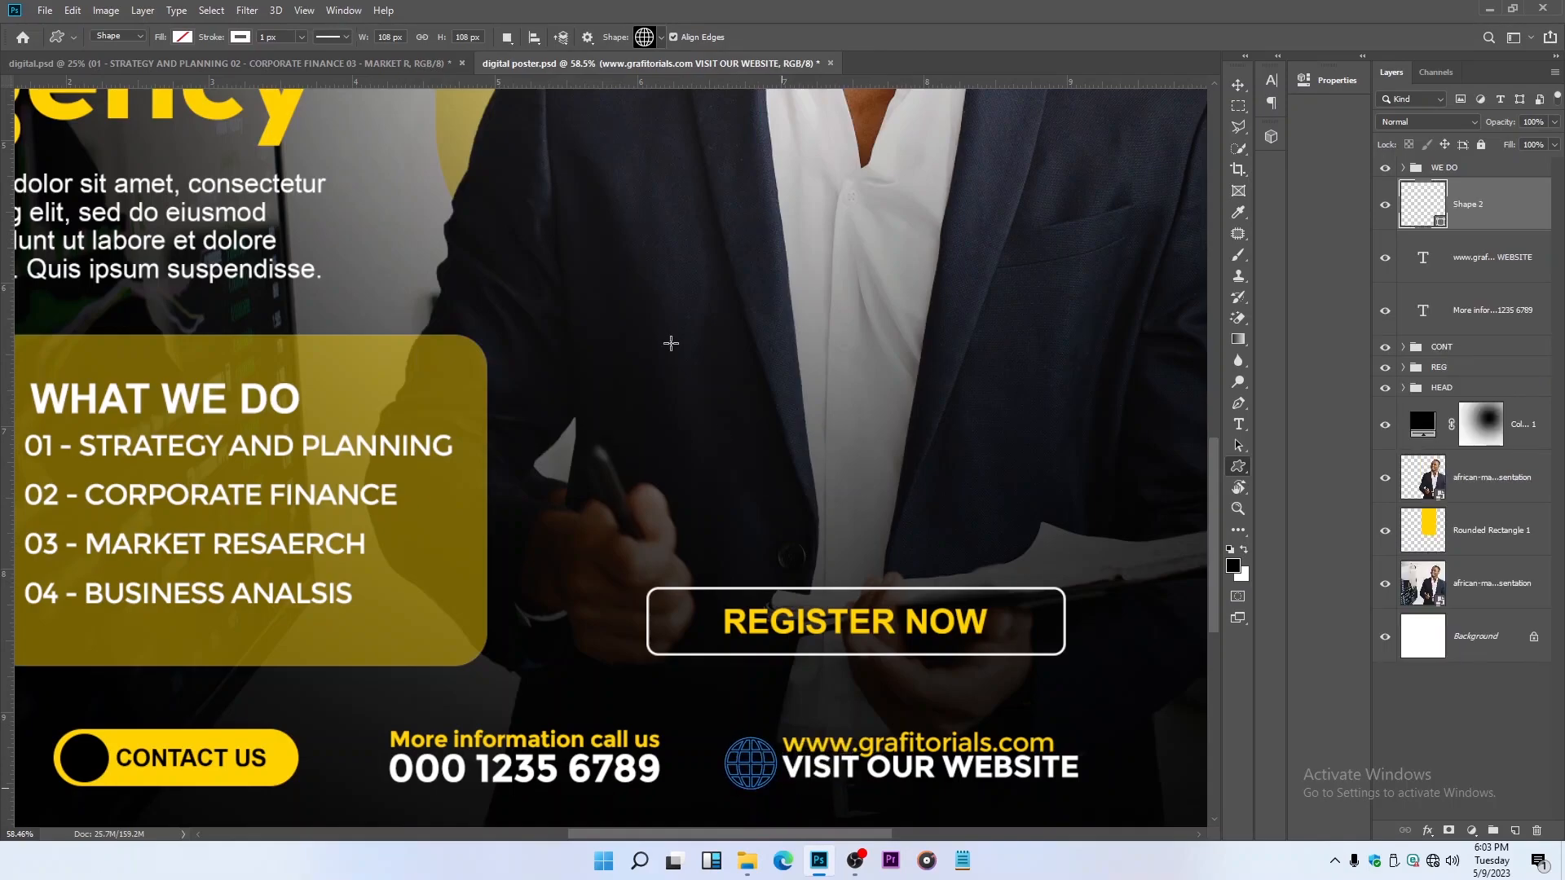
Step: Fill the globe shape with the poster's yellow from the recently used colors
left_click(181, 37)
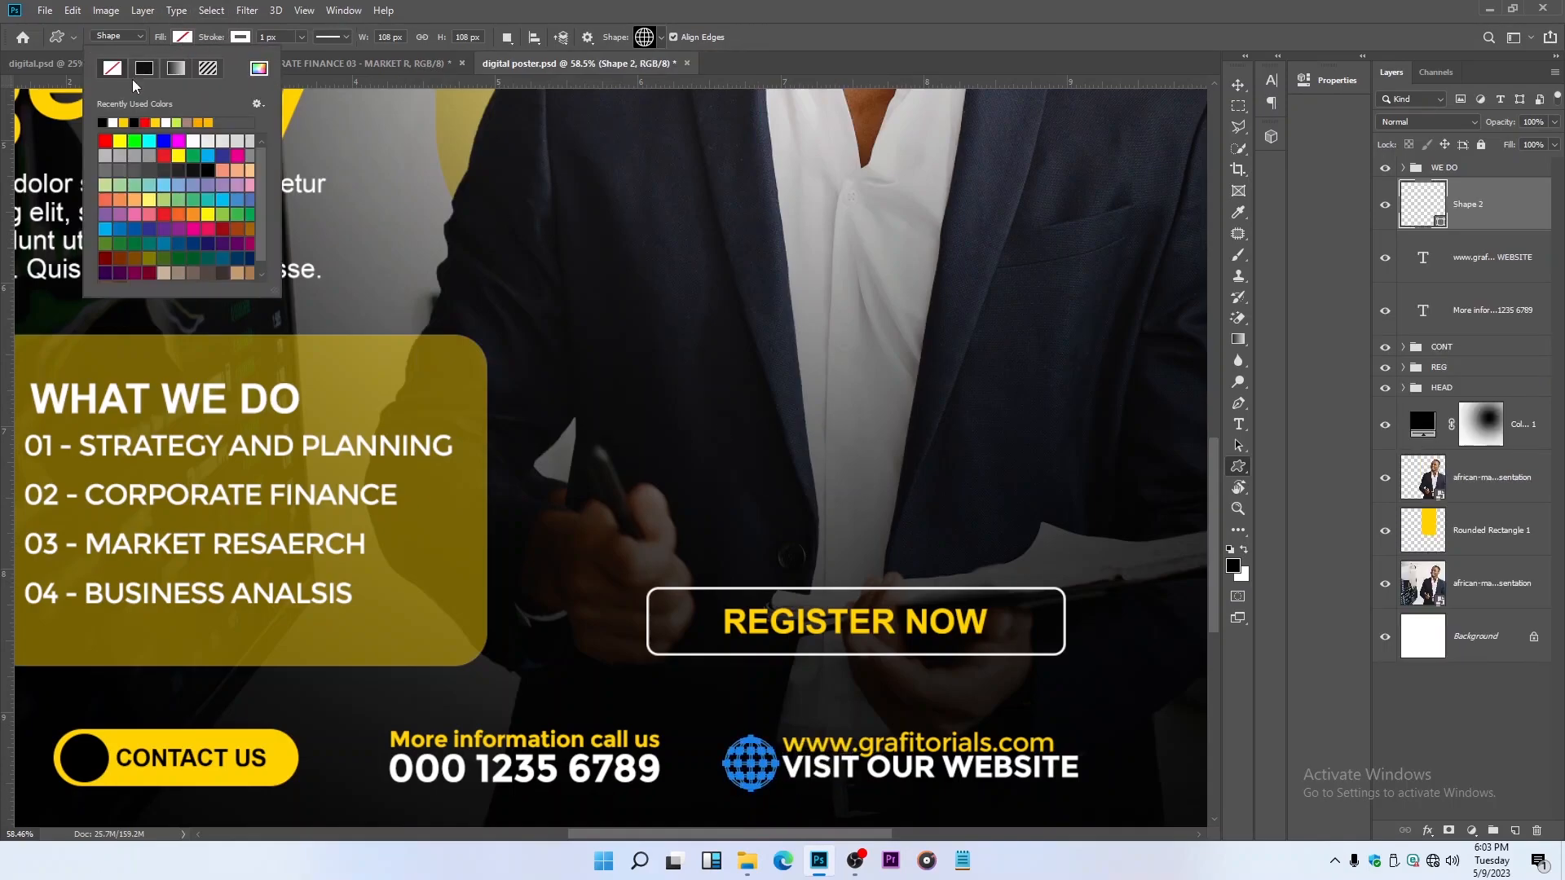
left_click(124, 121)
left_click(1238, 84)
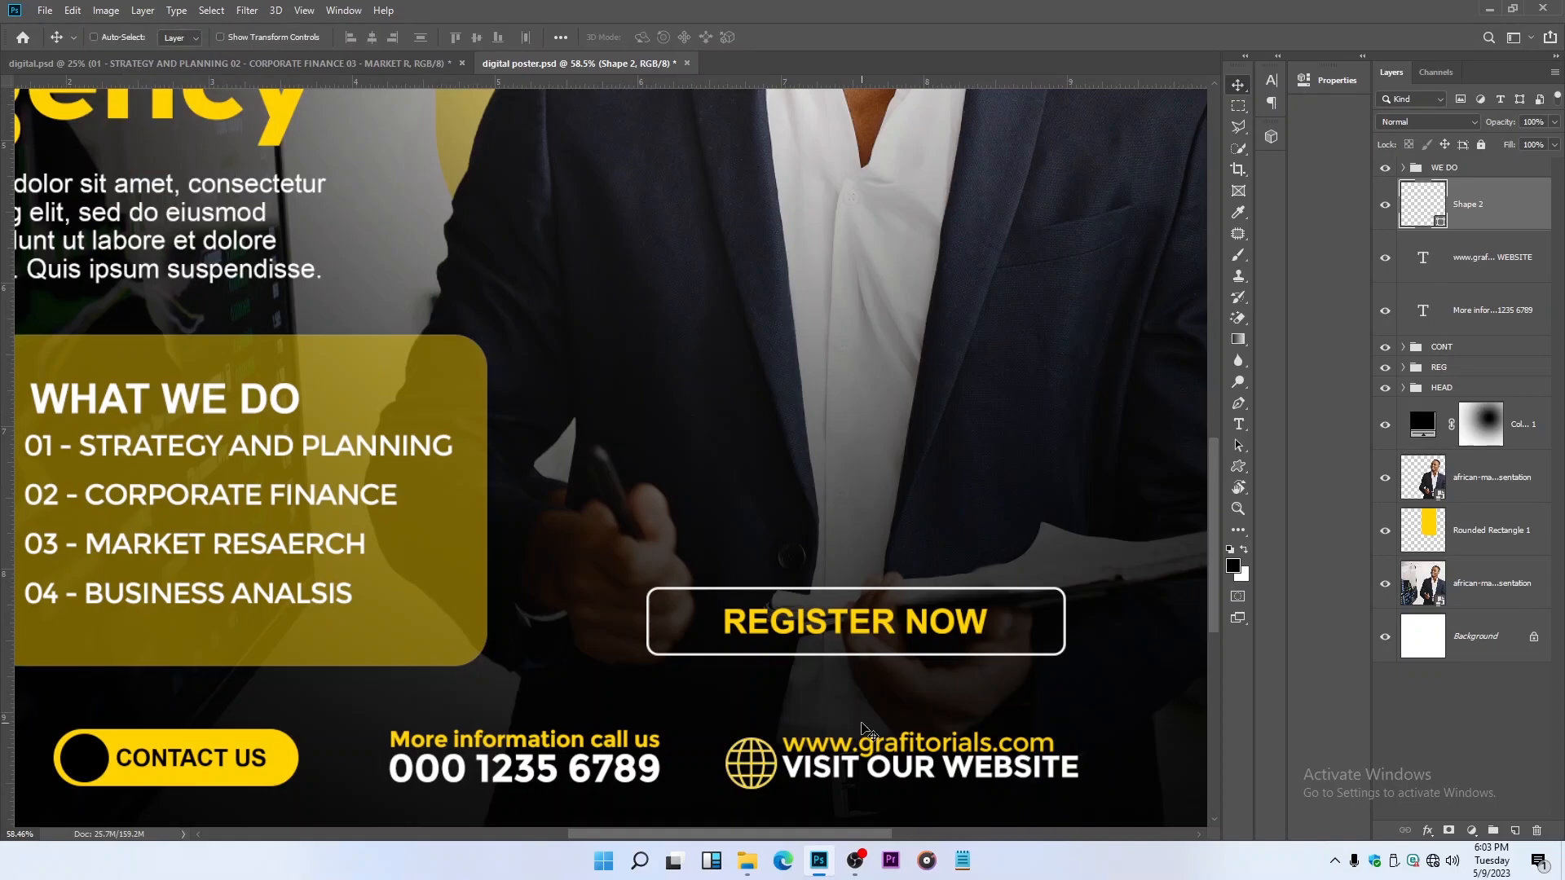
Step: Scale the globe icon down to about 85% so it sits neatly beside the website text
key("ctrl+t")
left_click_drag(722, 787, 730, 781)
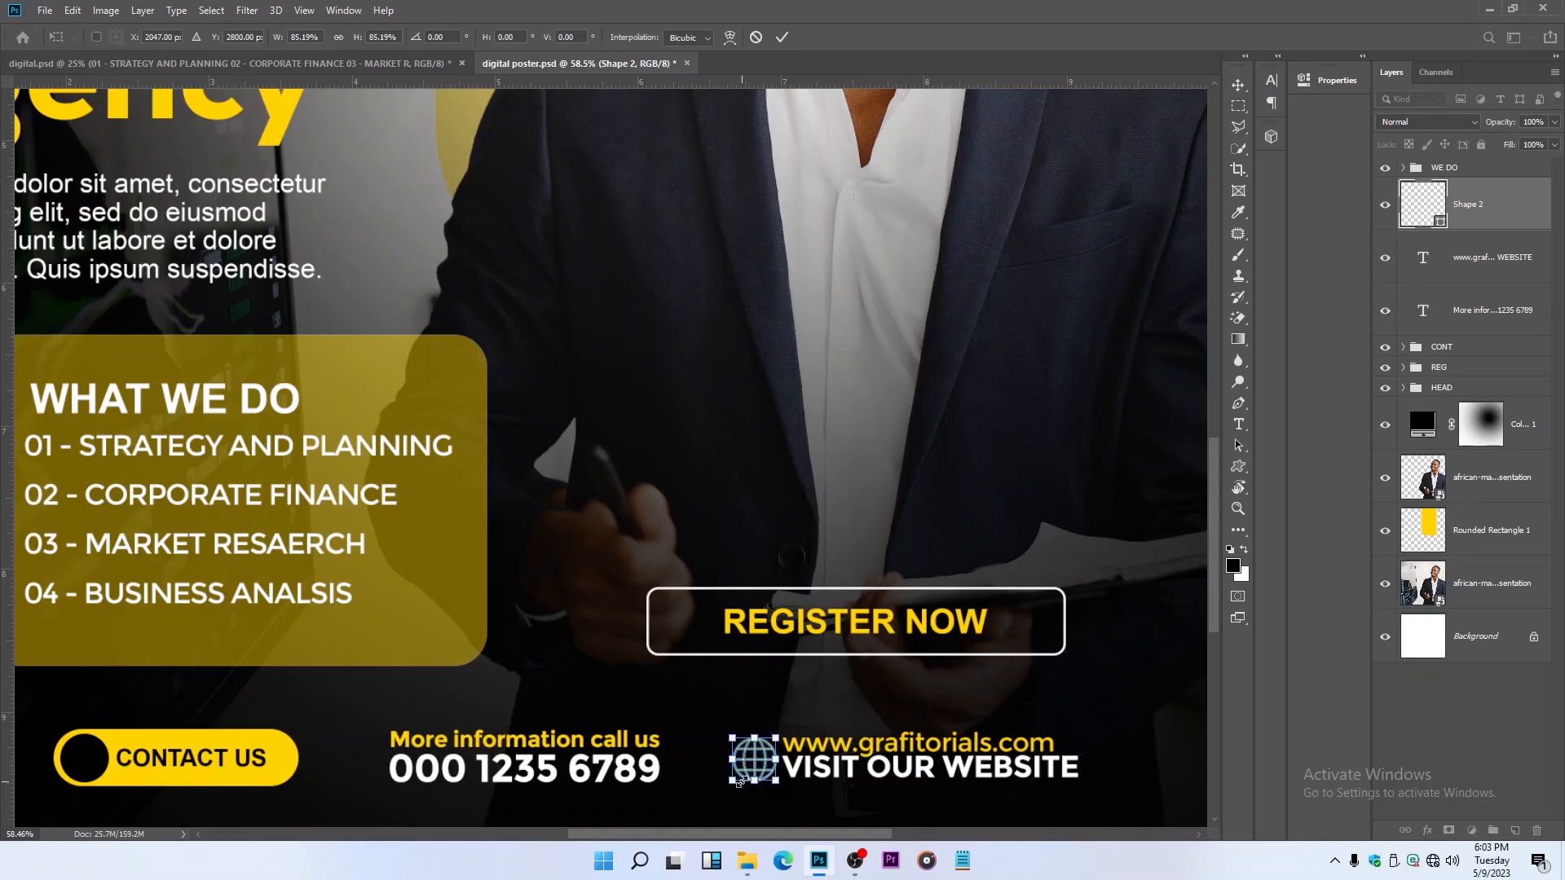
key("Return")
scroll(953, 766, "down", 3)
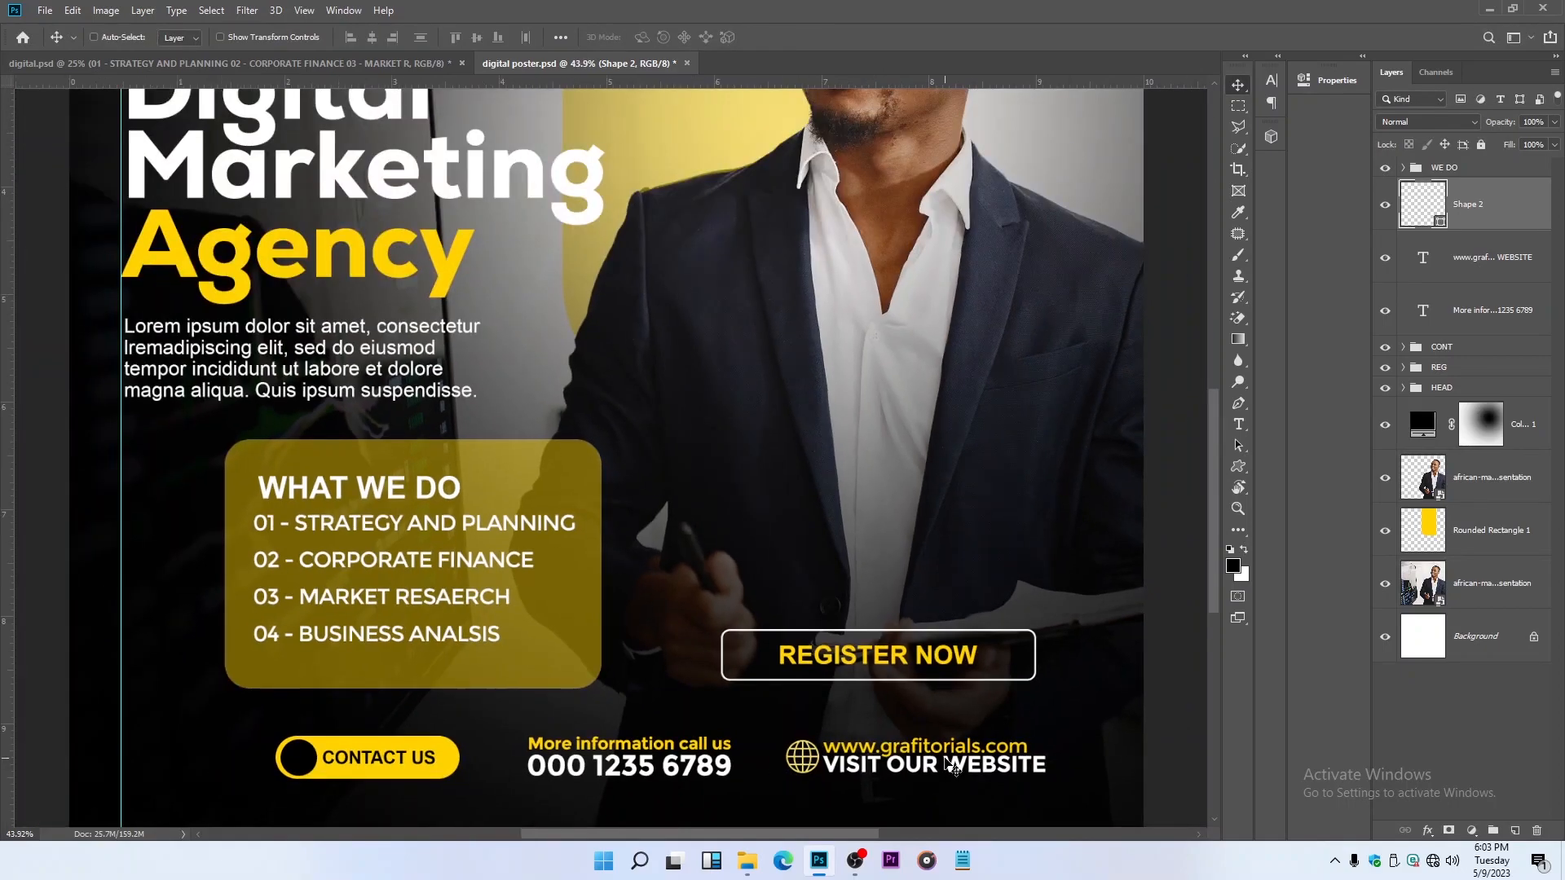
scroll(954, 767, "down", 4)
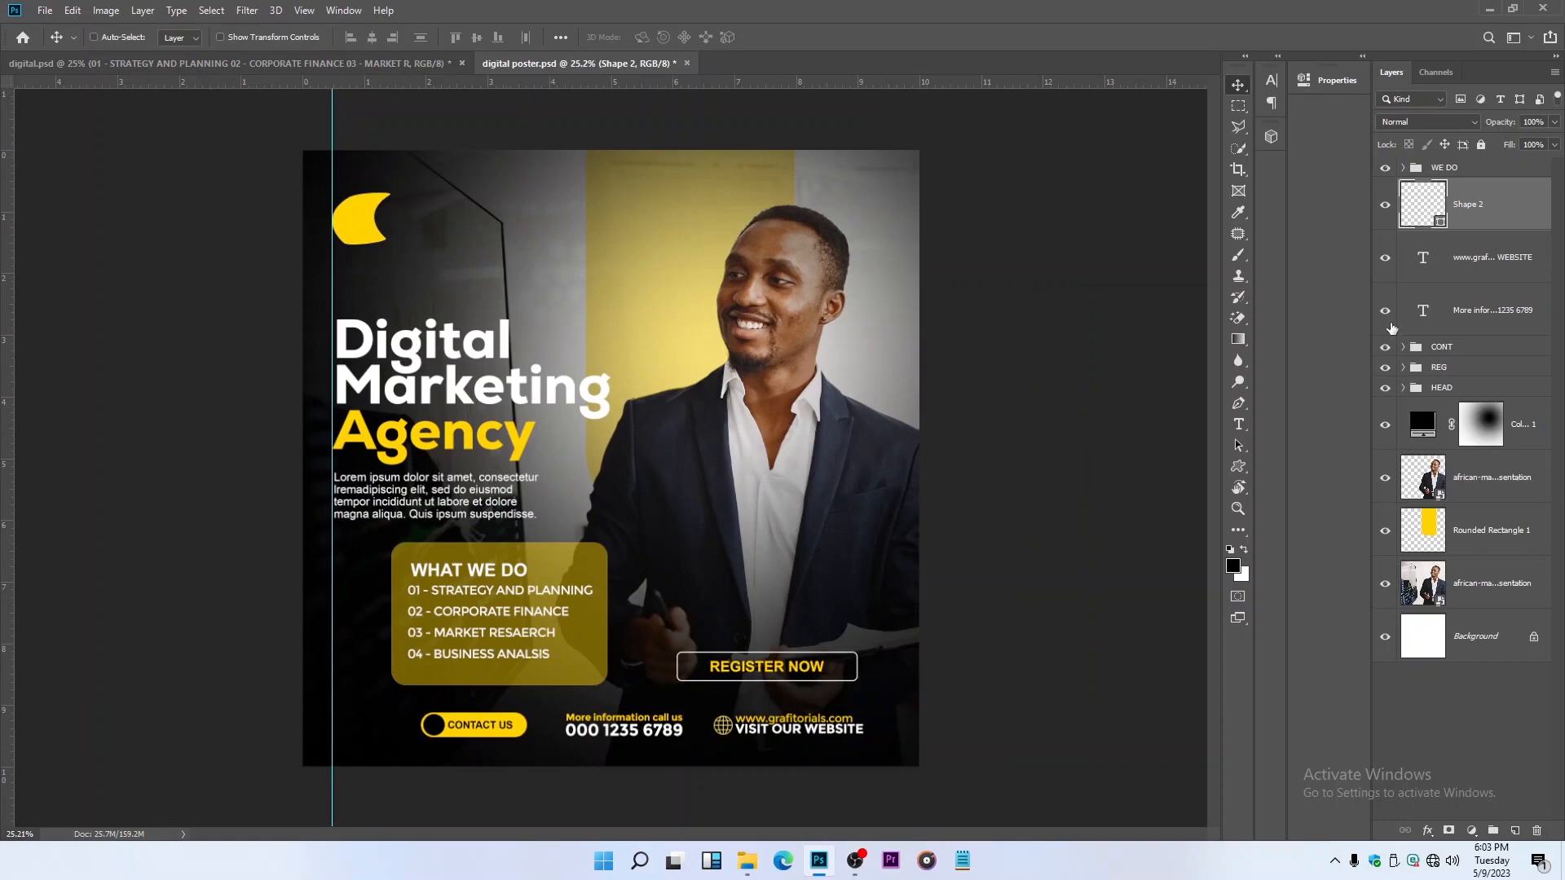
Step: Group the globe shape layer together with the website text layer
left_click(1385, 258)
left_click(1498, 279, "ctrl")
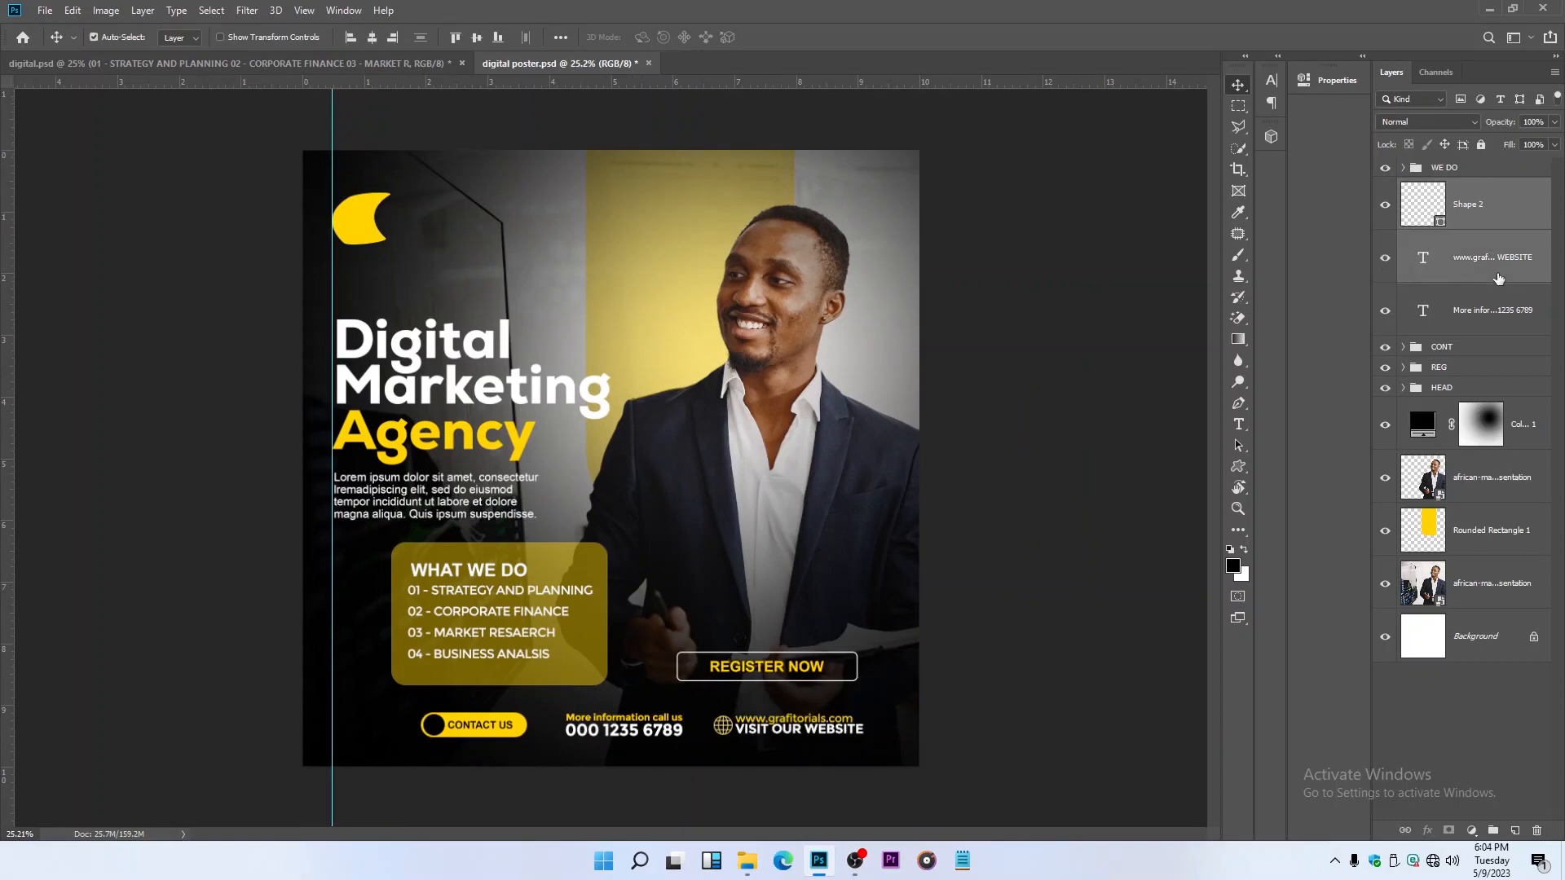
key("ctrl+g")
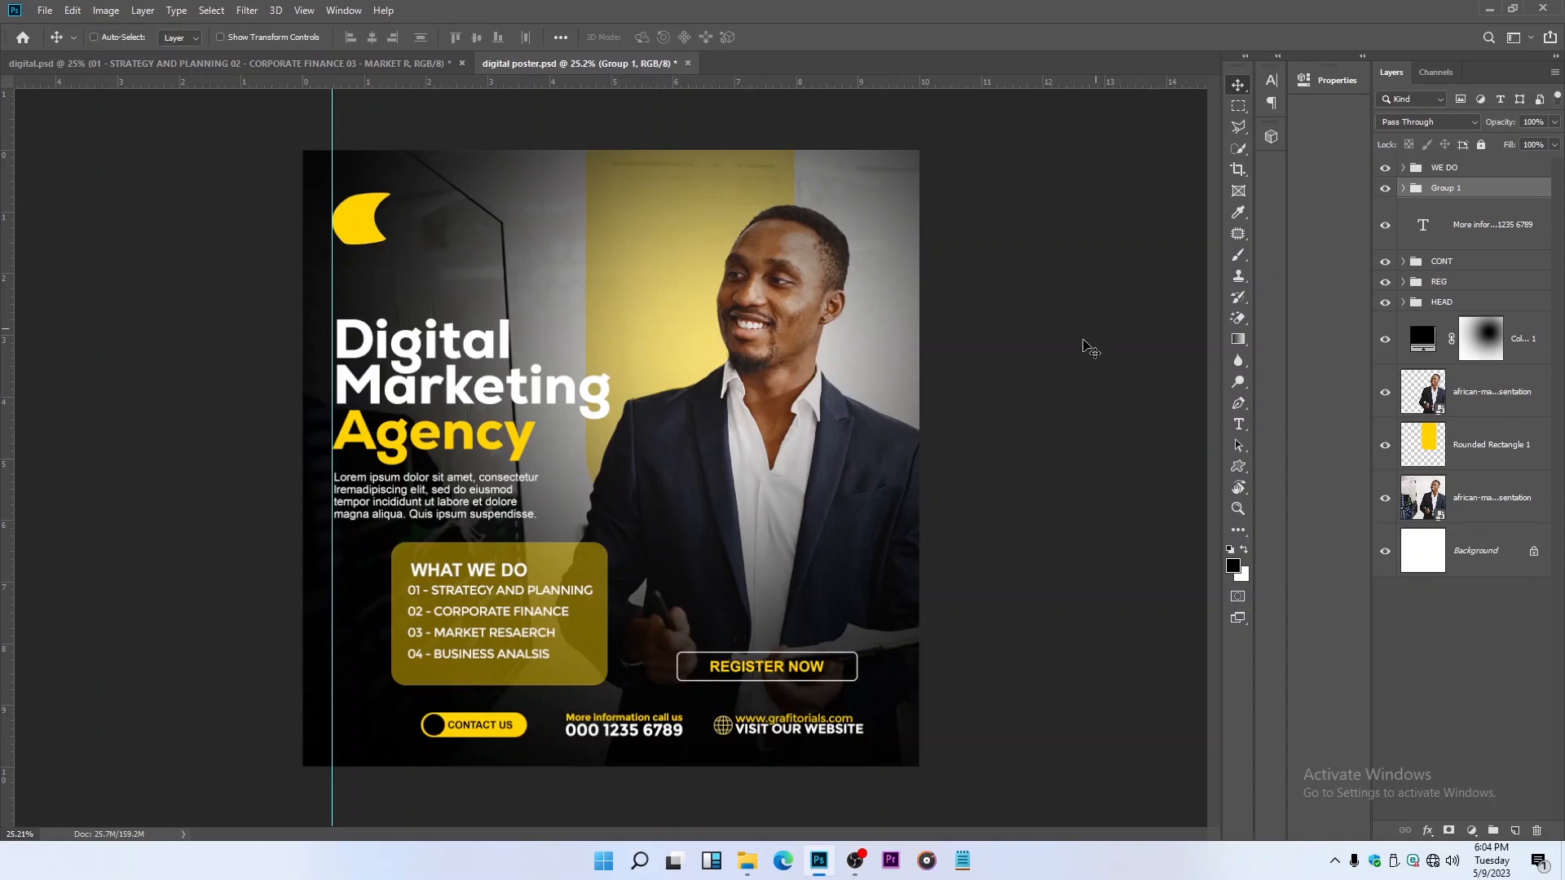
scroll(758, 622, "down", 1)
scroll(774, 673, "up", 1)
scroll(783, 683, "down", 1)
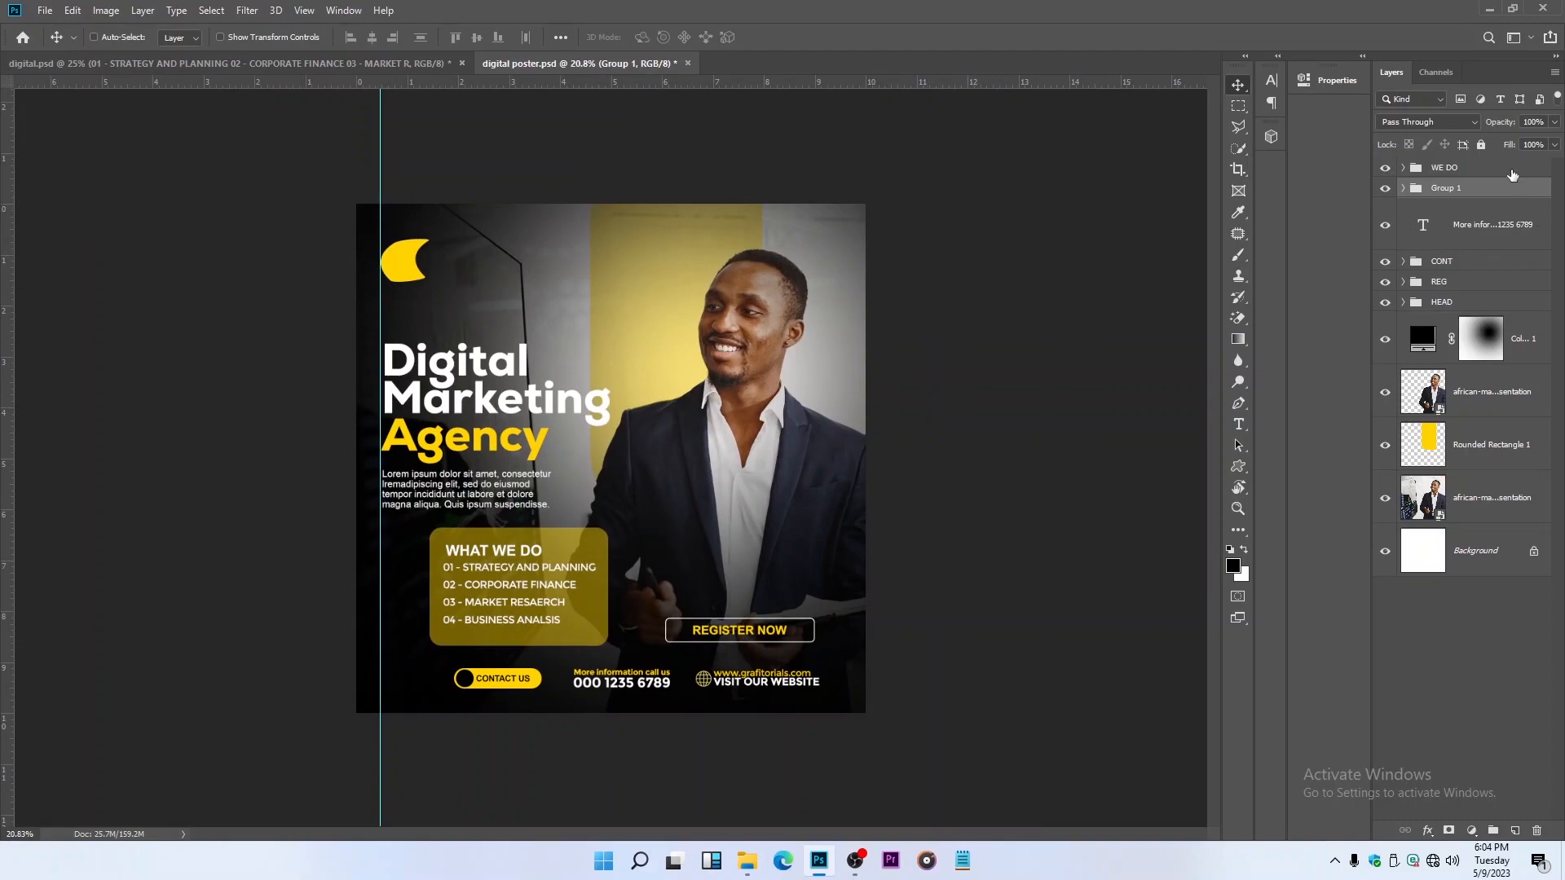
Step: Stamp all visible layers into a new merged layer above the WE DO group
left_click(1513, 170)
key("ctrl+shift+alt+e")
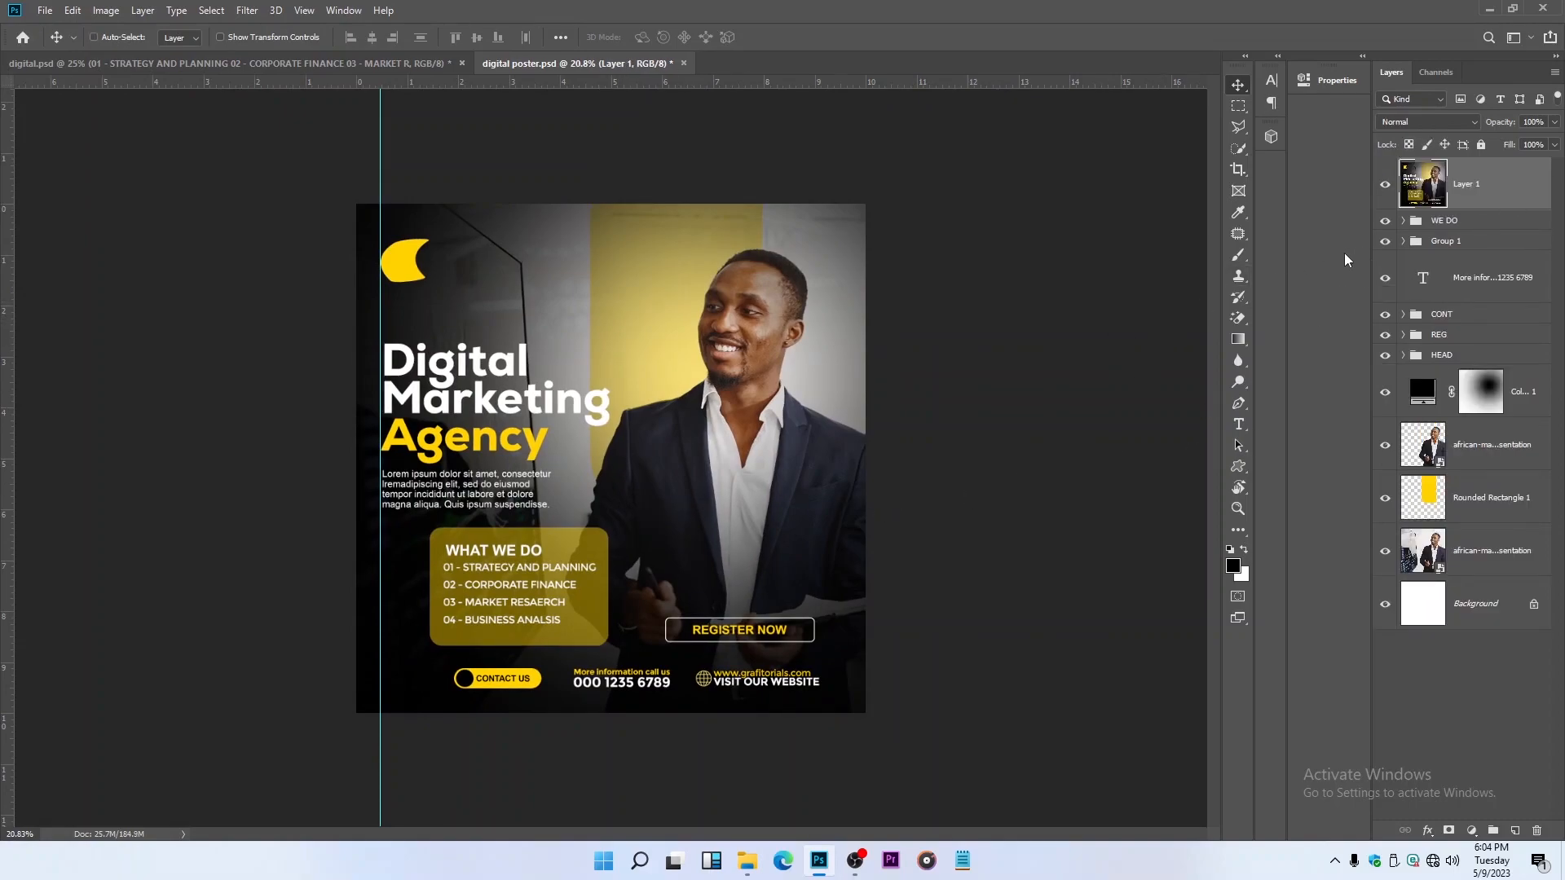
key("ctrl+z")
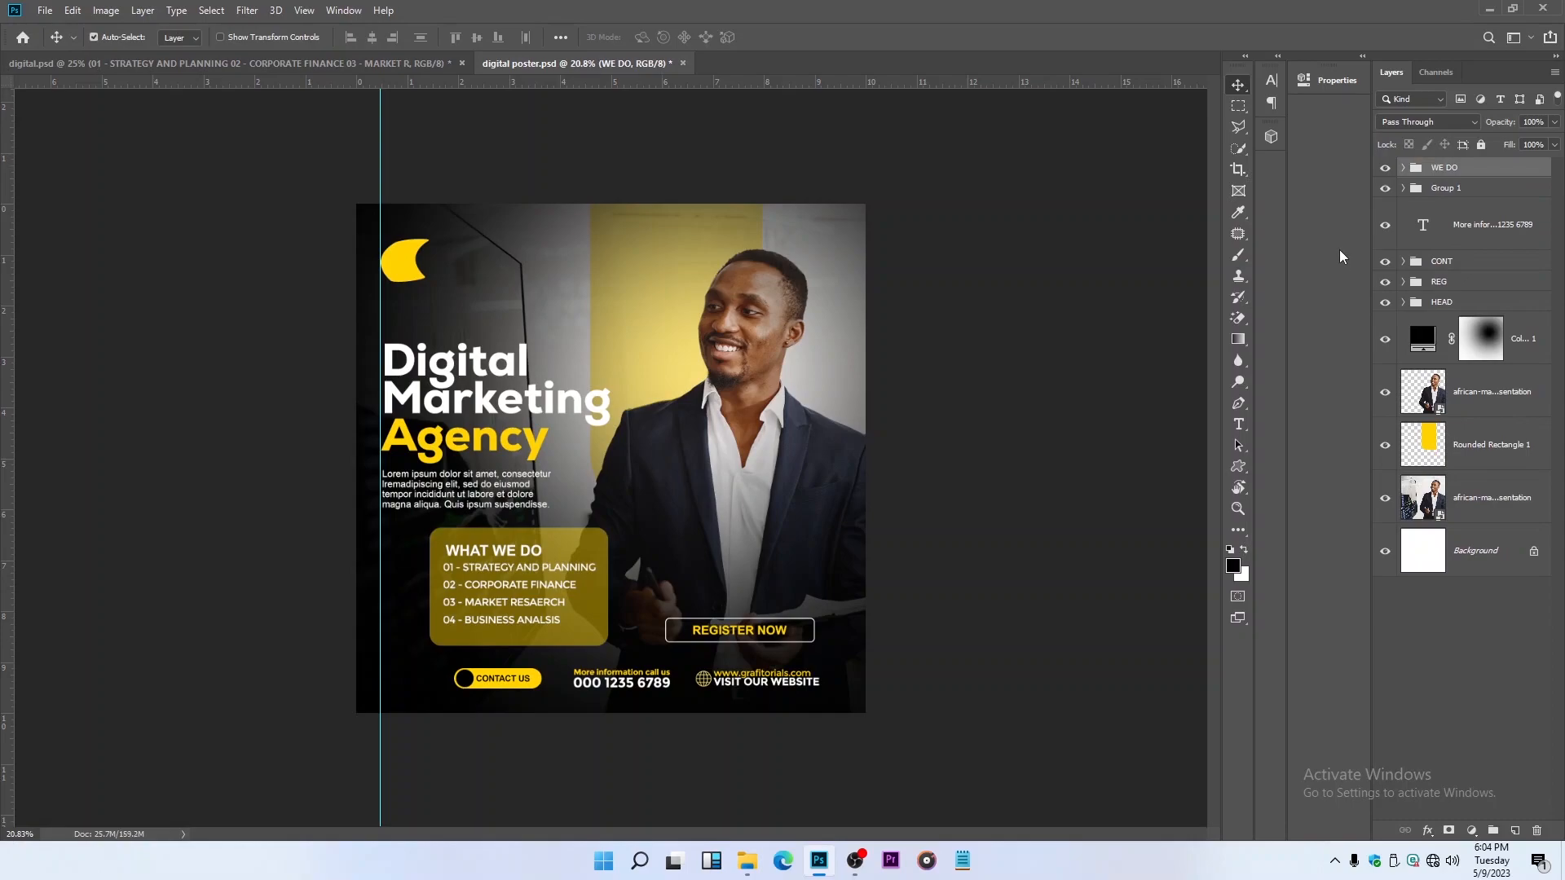
key("ctrl+shift+alt+e")
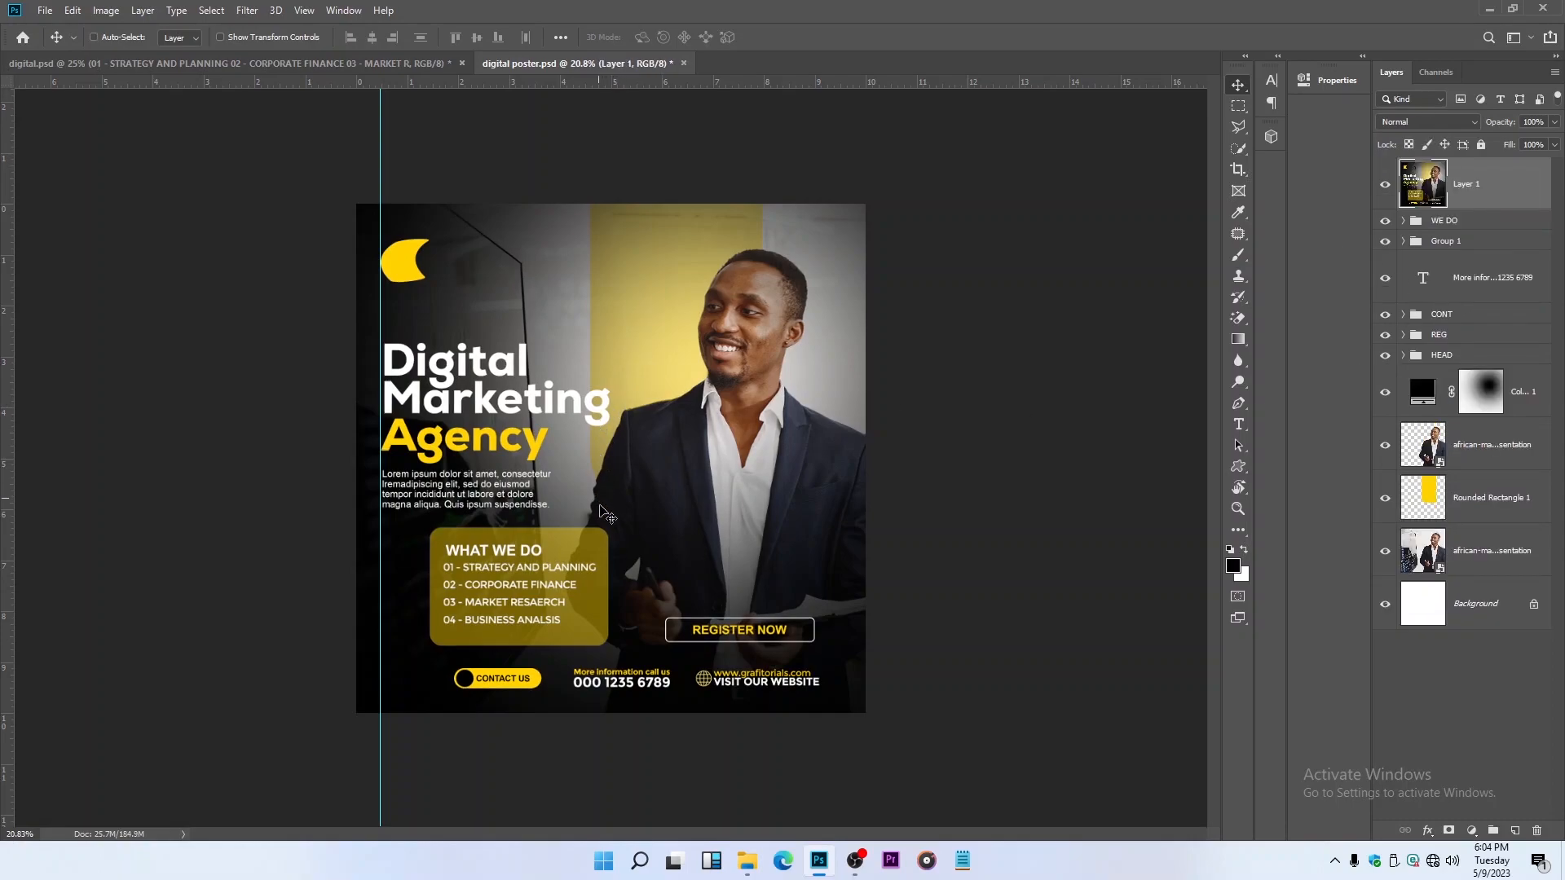
Step: Open the Camera Raw filter on the merged layer and set Clarity to +31
left_click(248, 11)
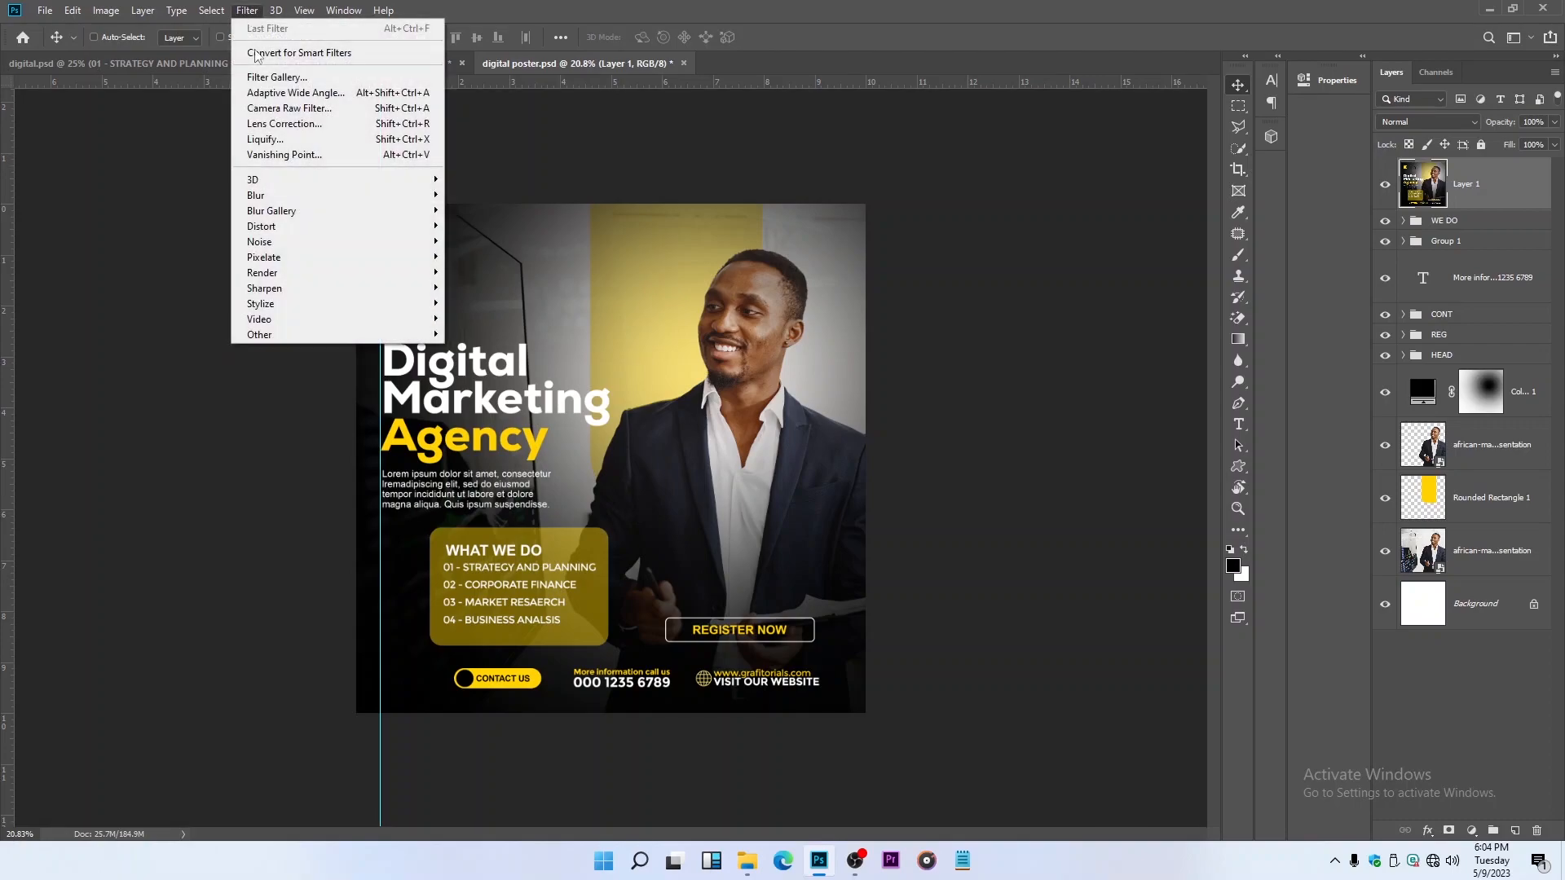
left_click(274, 108)
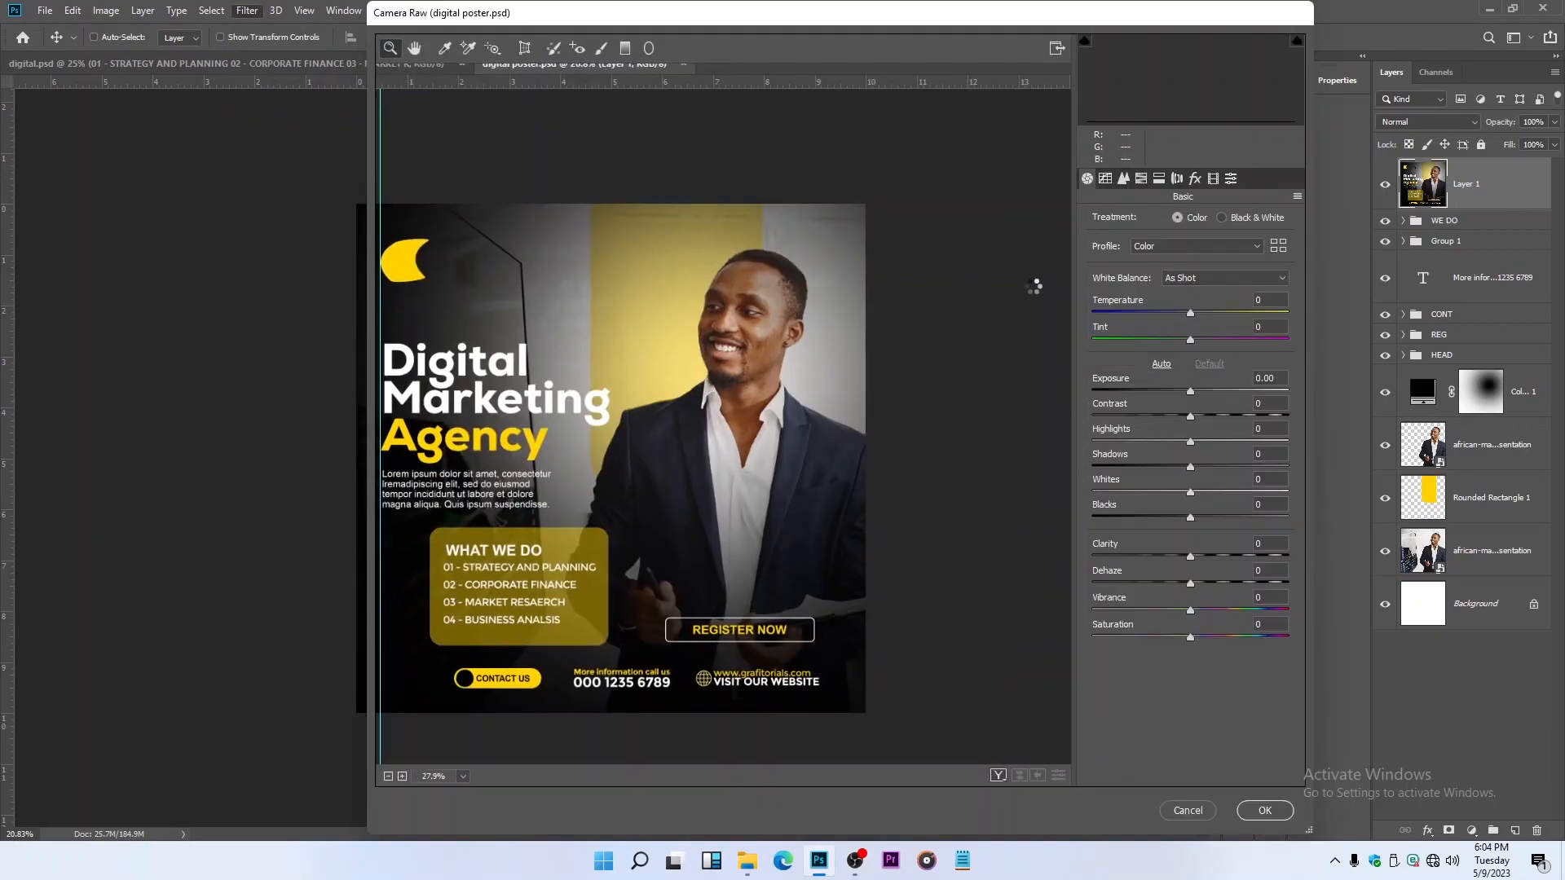
left_click(1222, 556)
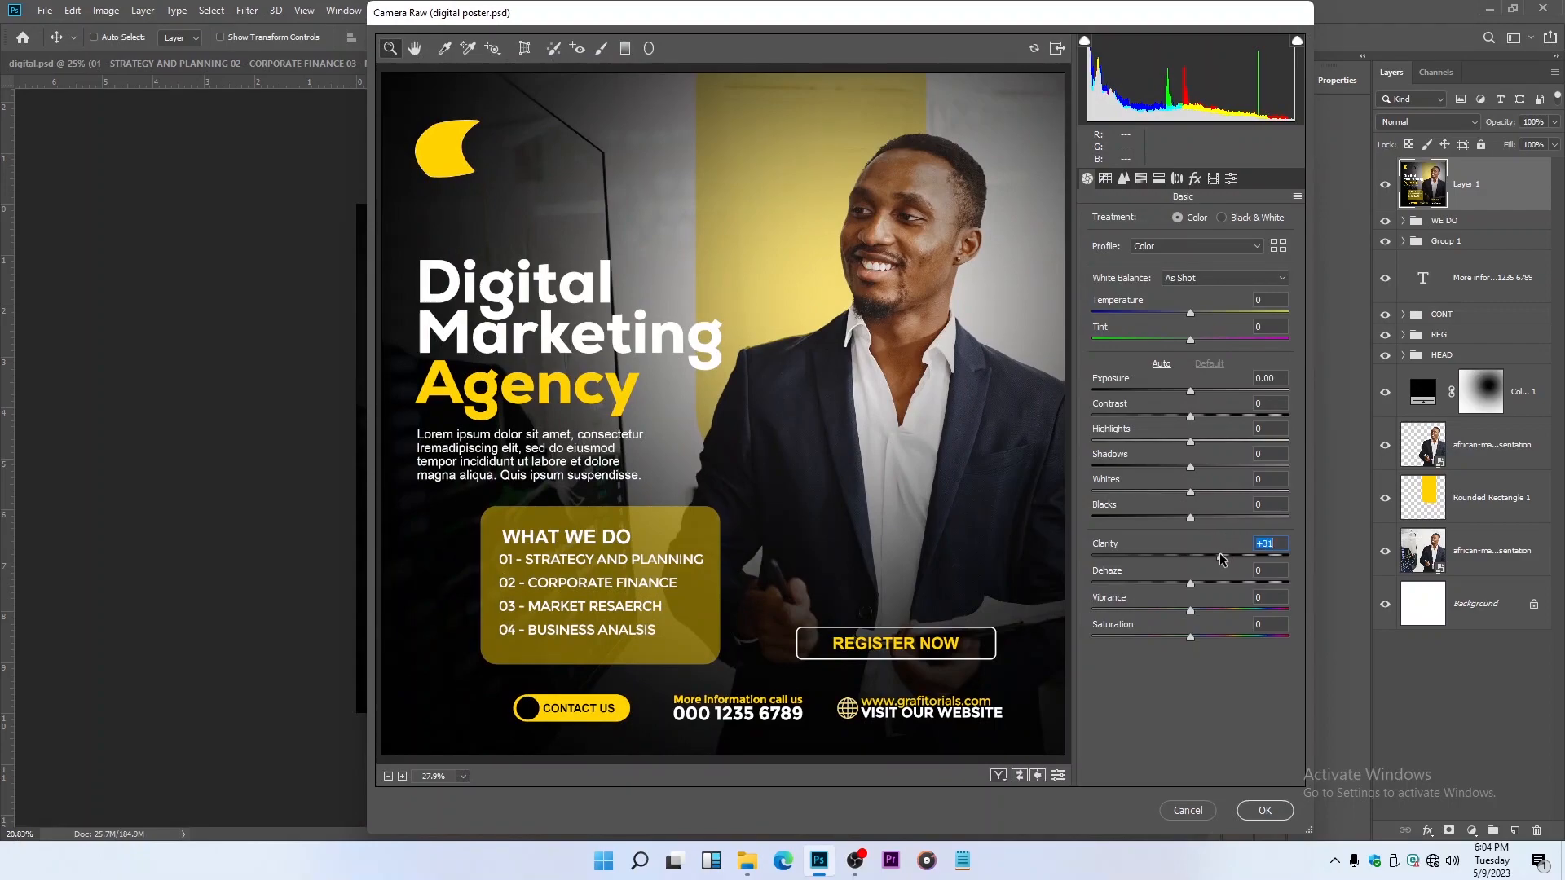
Step: Set the HSL saturation of Yellows to +34 and Blues to +35, and apply the Camera Raw filter
left_click(1141, 179)
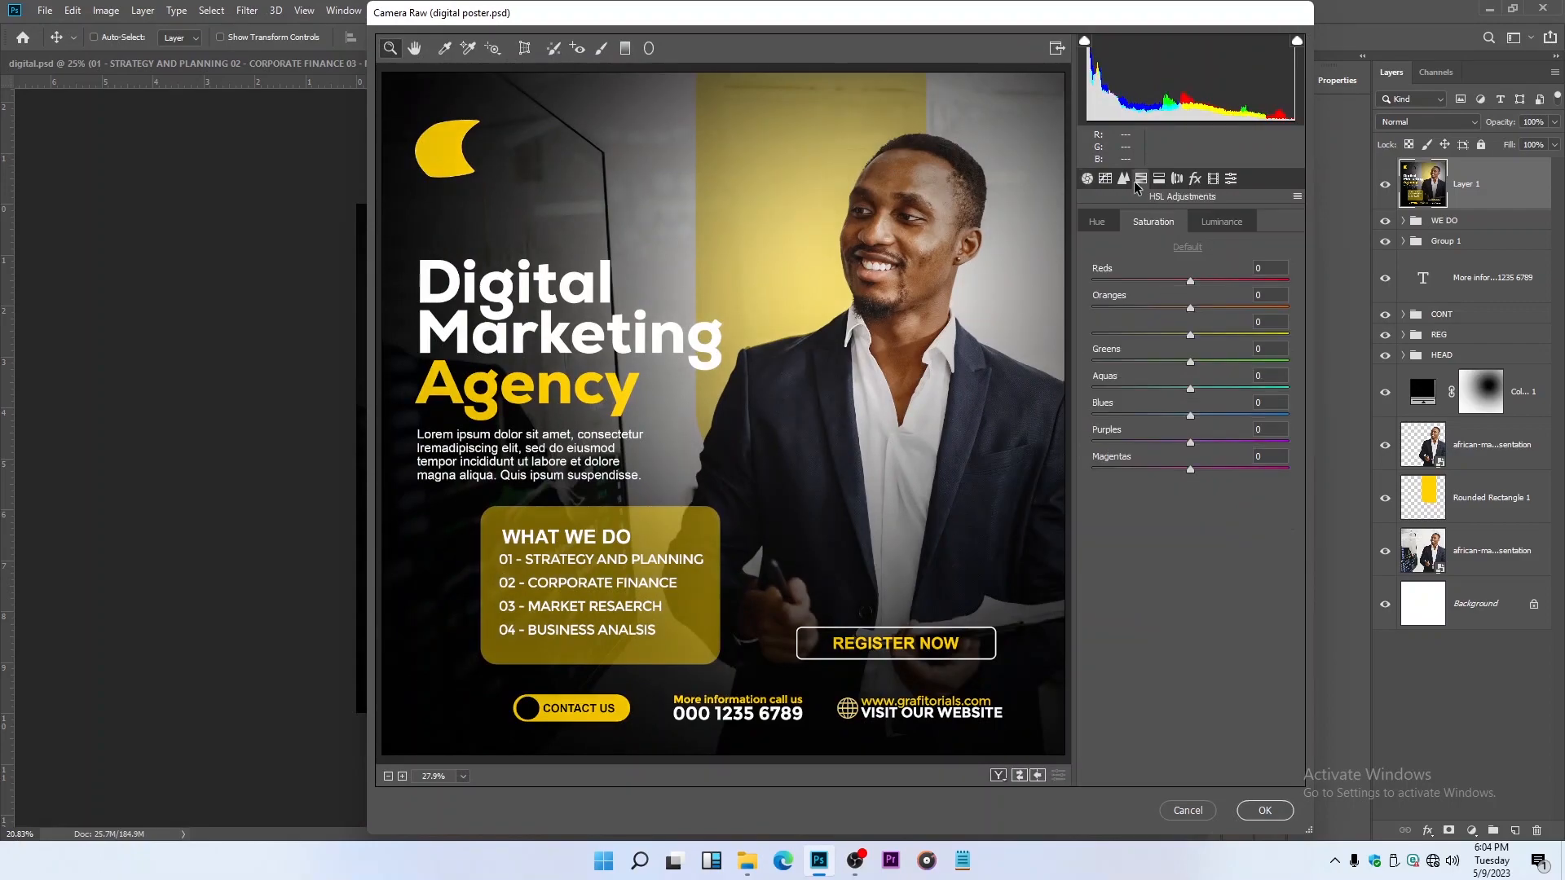
left_click(1224, 335)
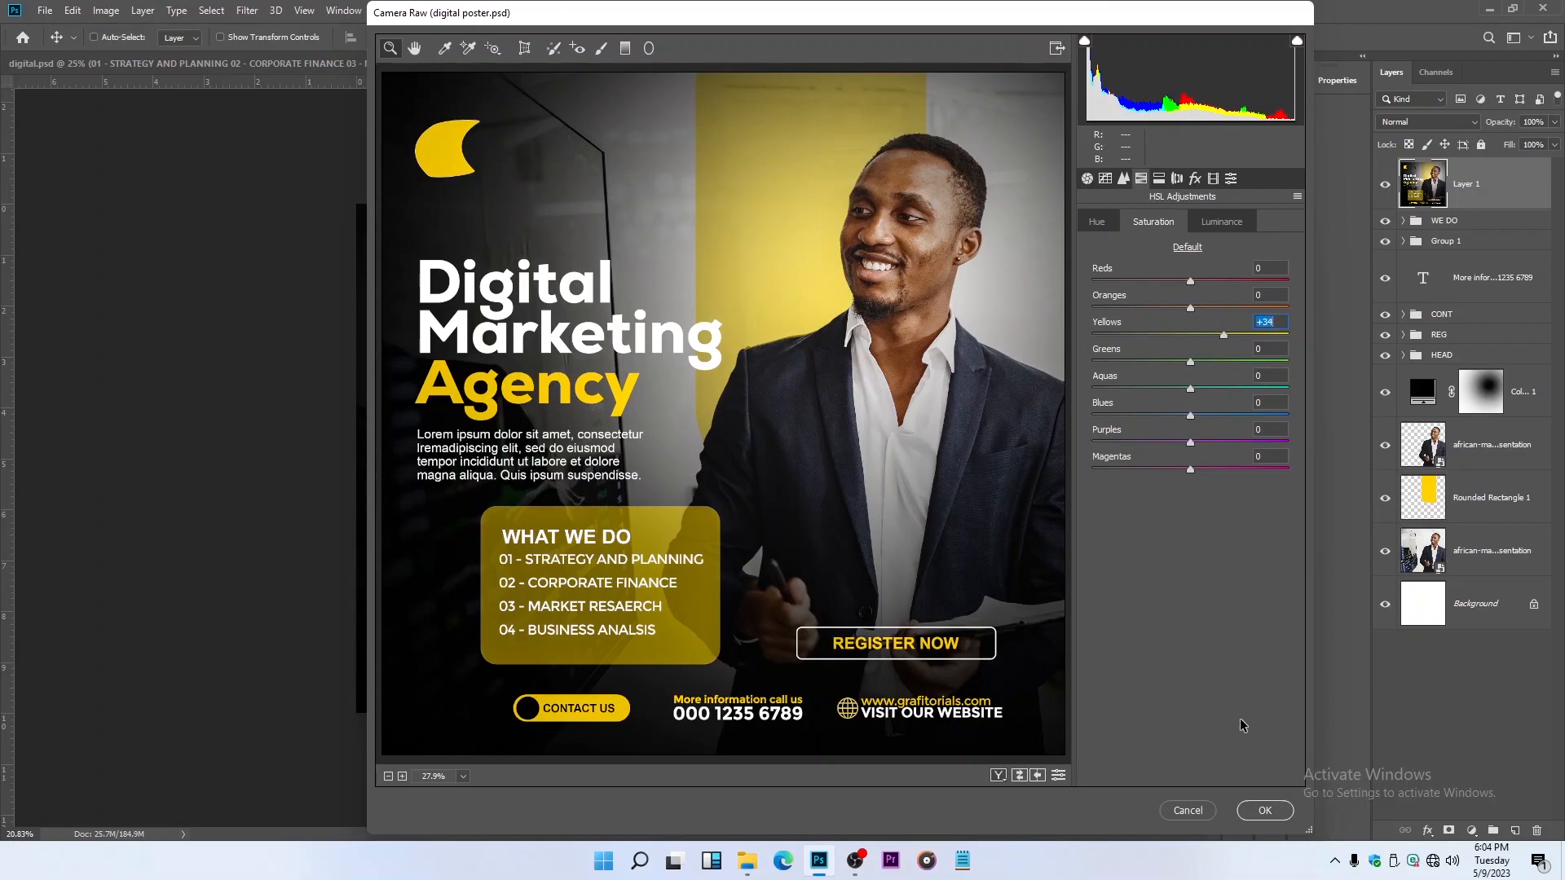
left_click(1224, 416)
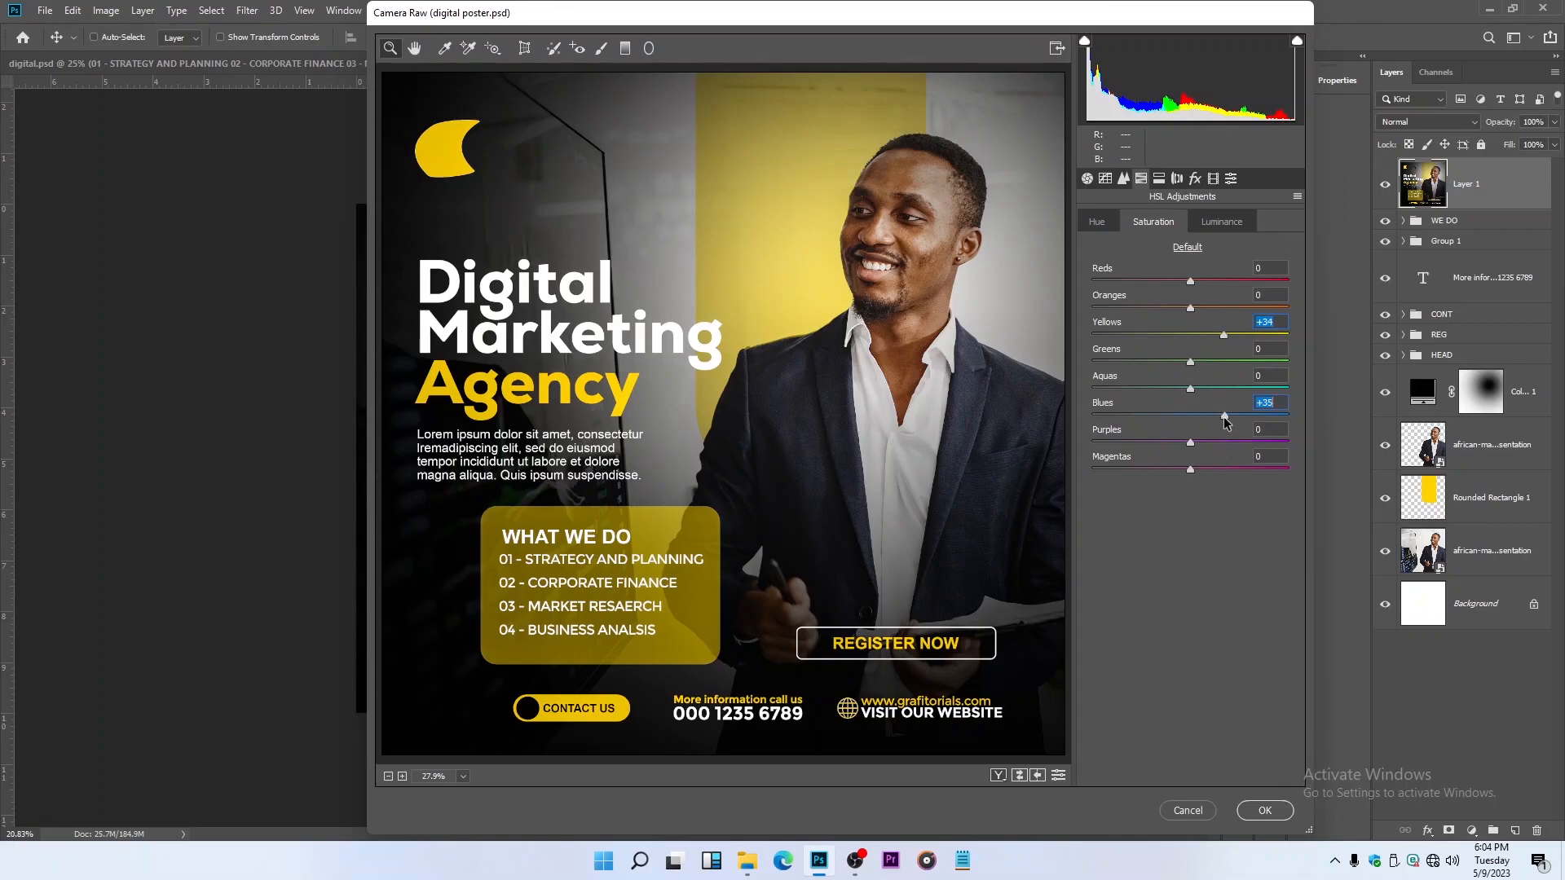
left_click(1271, 814)
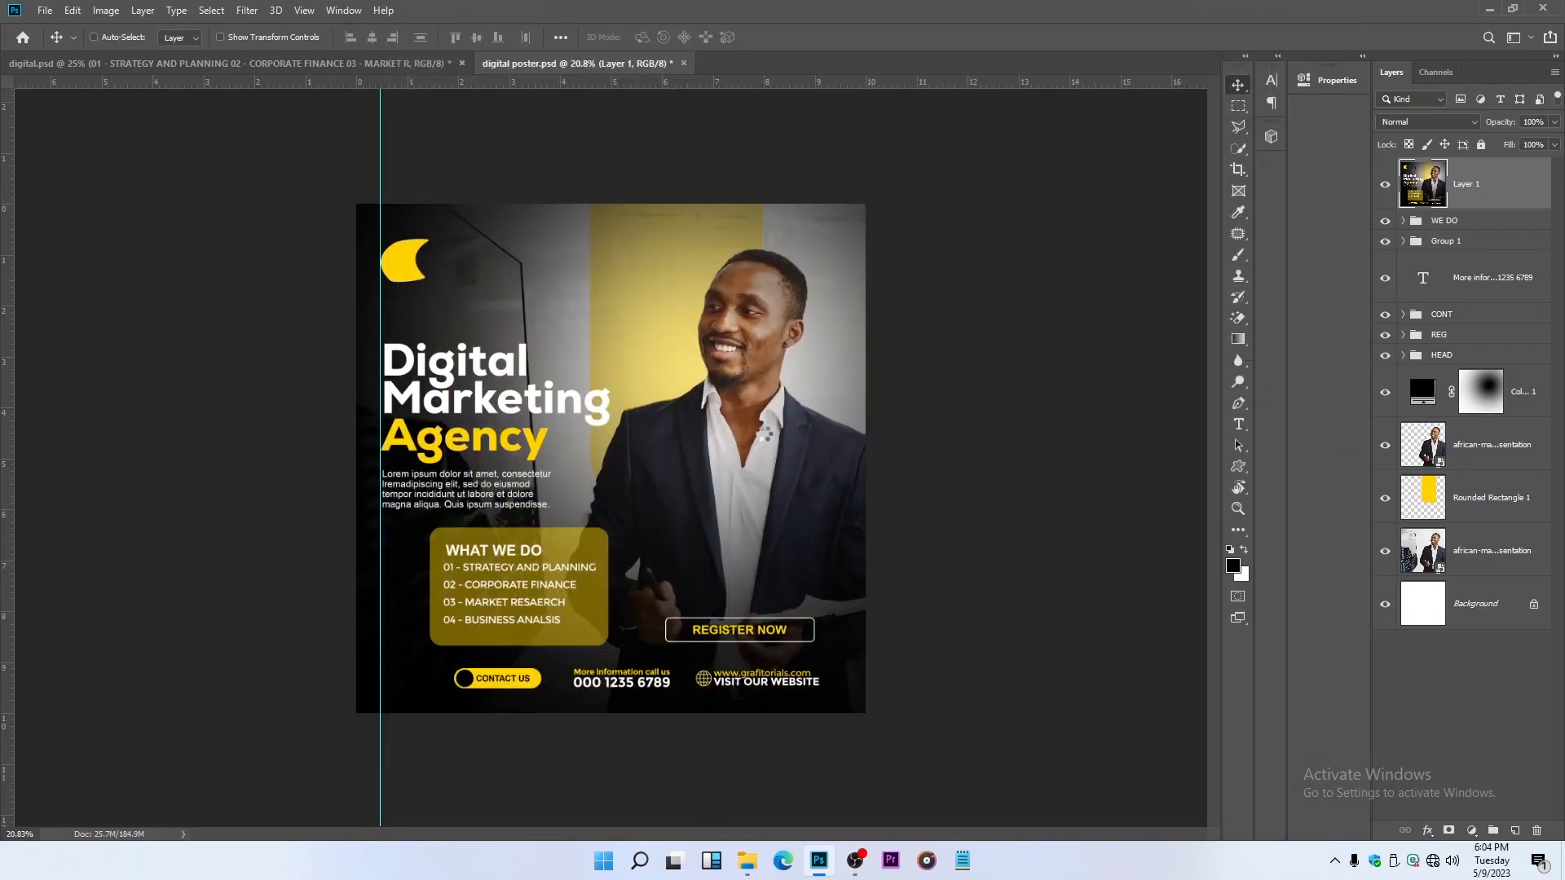
Step: Save the poster document and fit the whole artwork on screen
key("ctrl+s")
key("z")
right_click(725, 391)
left_click(746, 398)
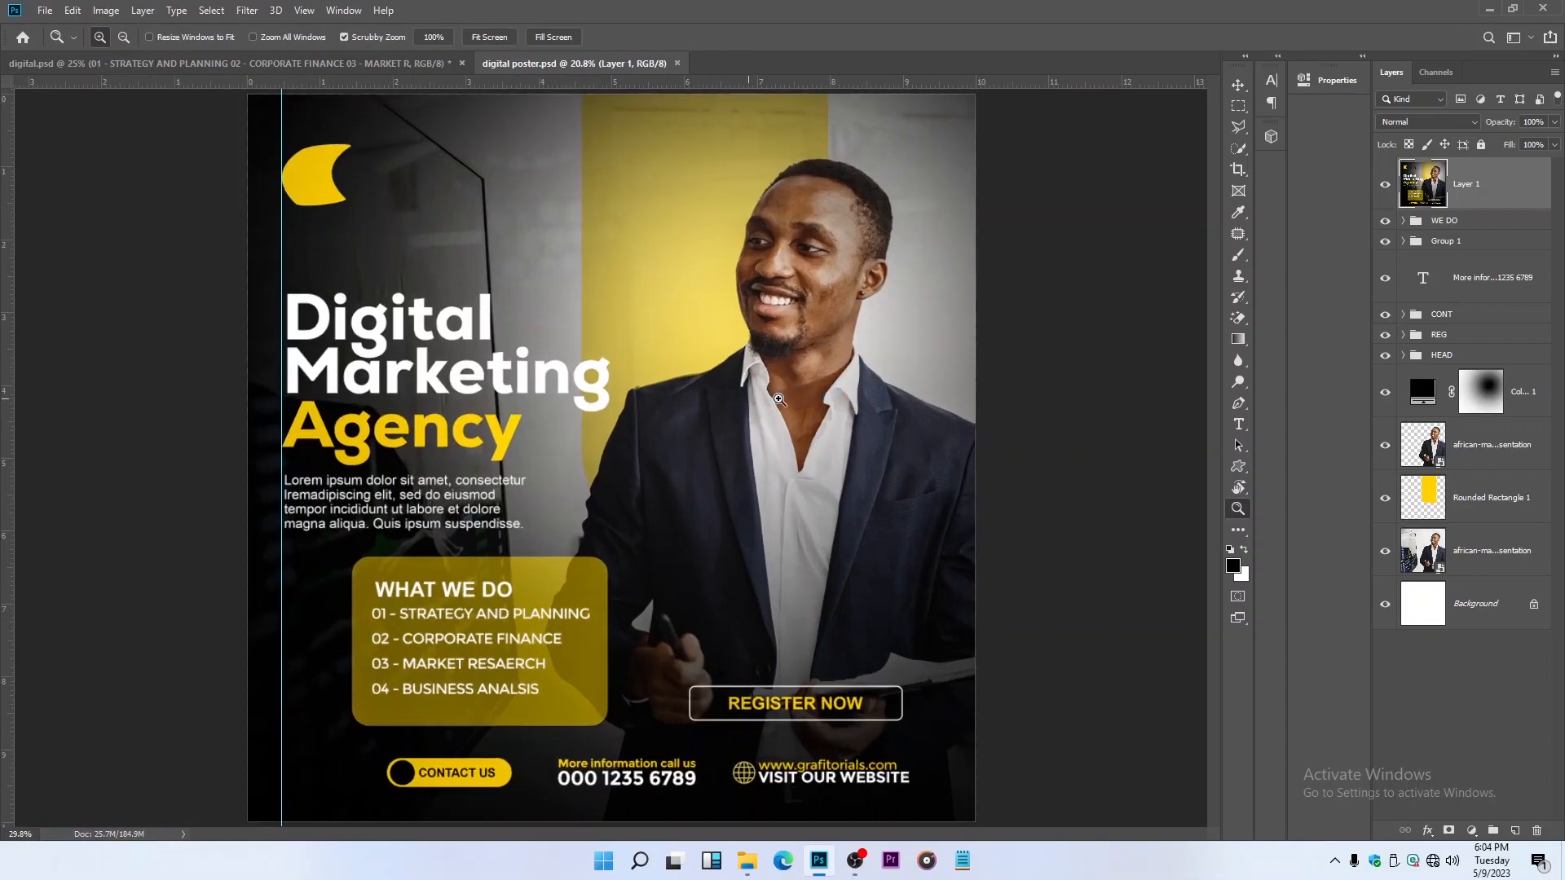
left_click(1235, 87)
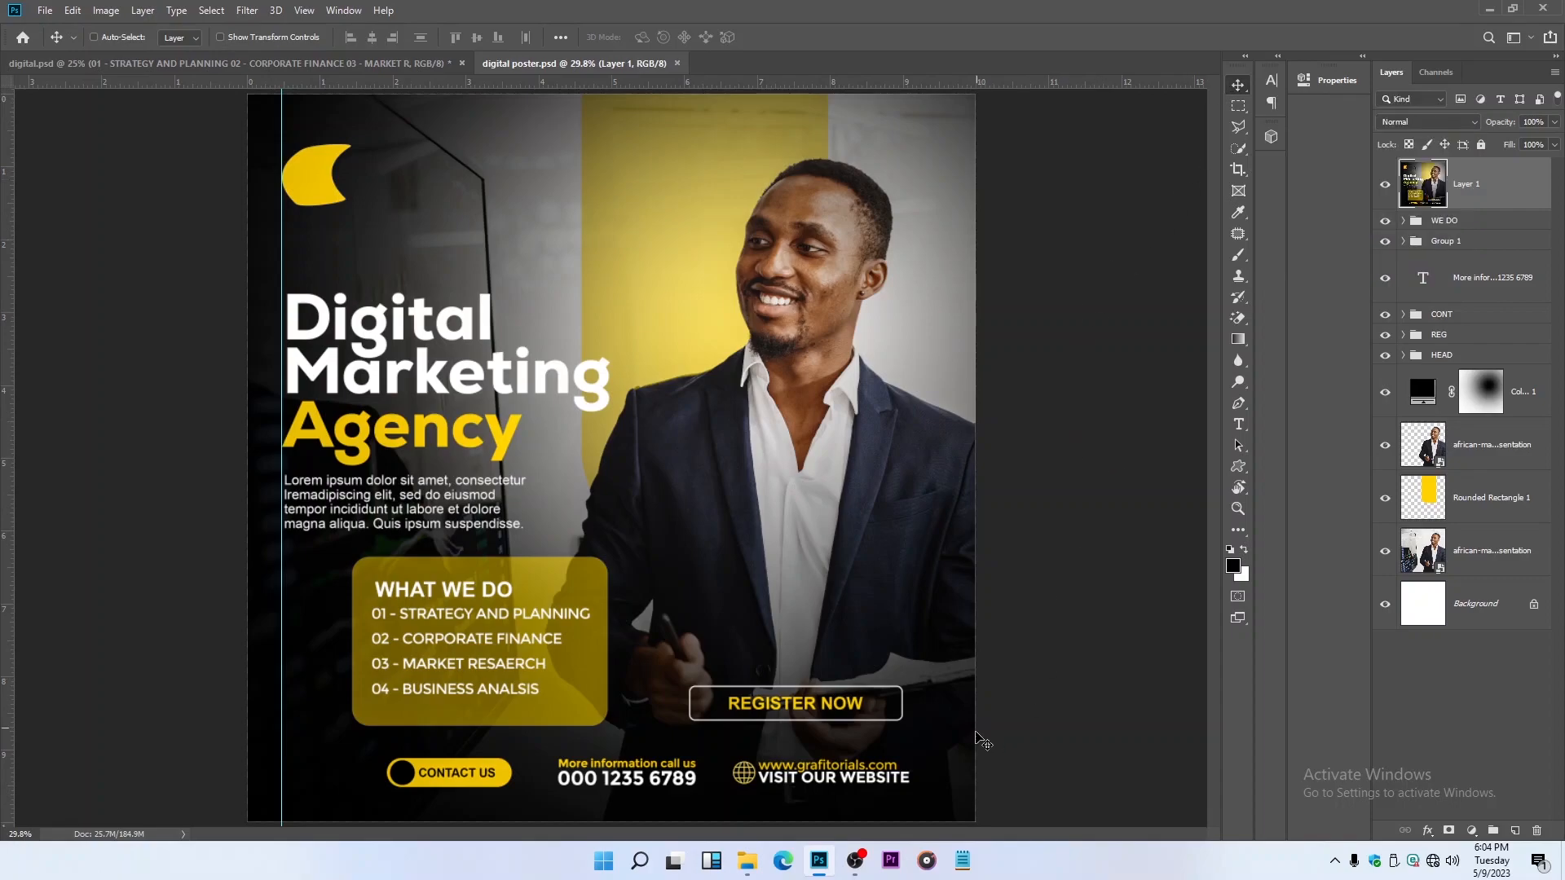
mouse_move(855, 861)
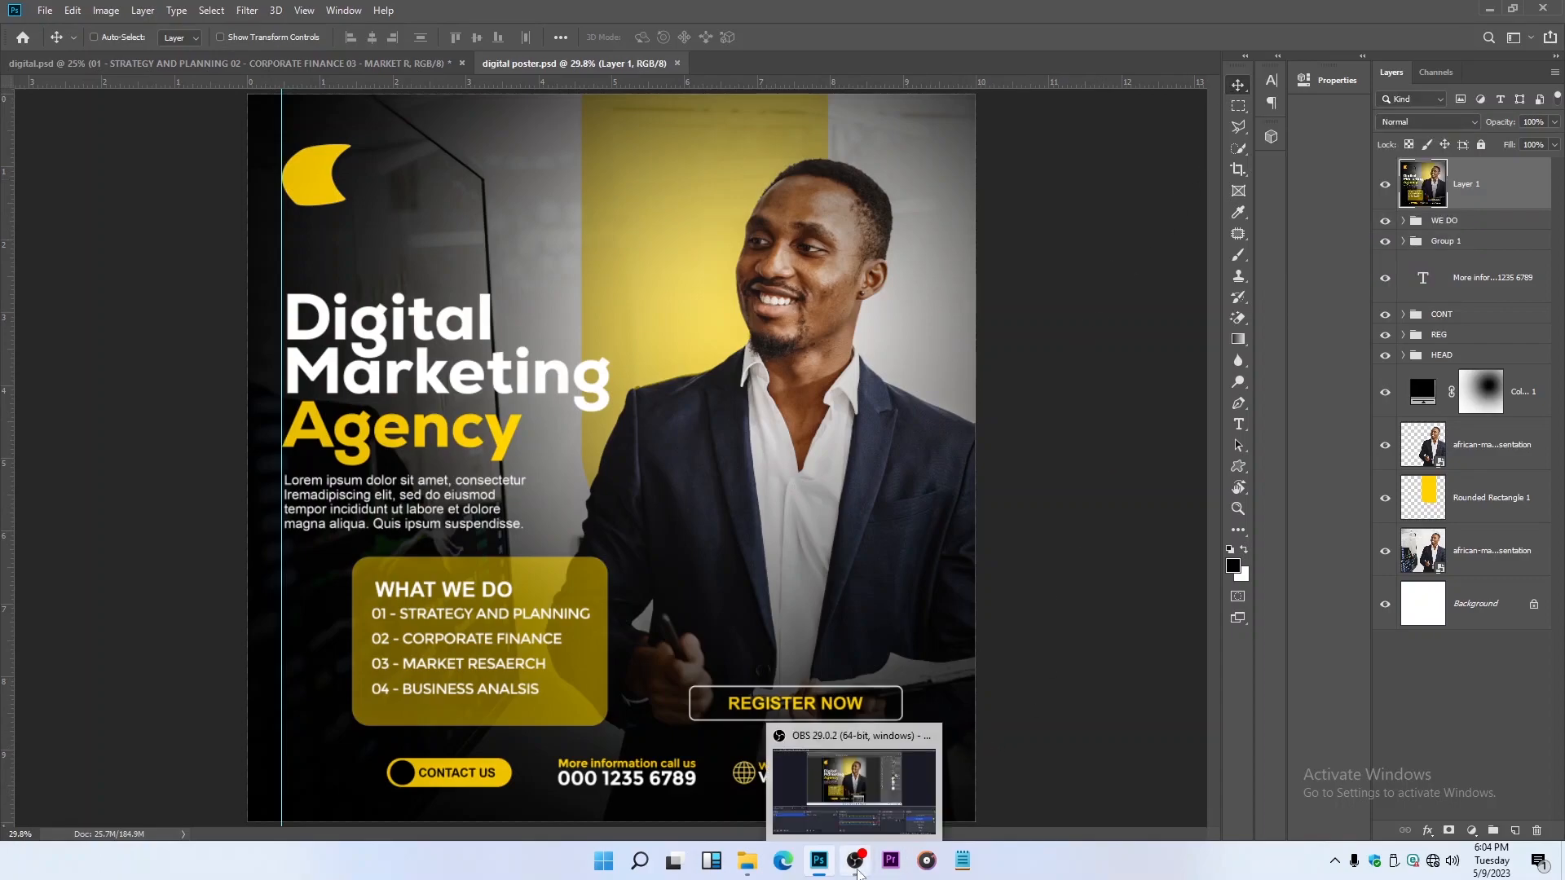